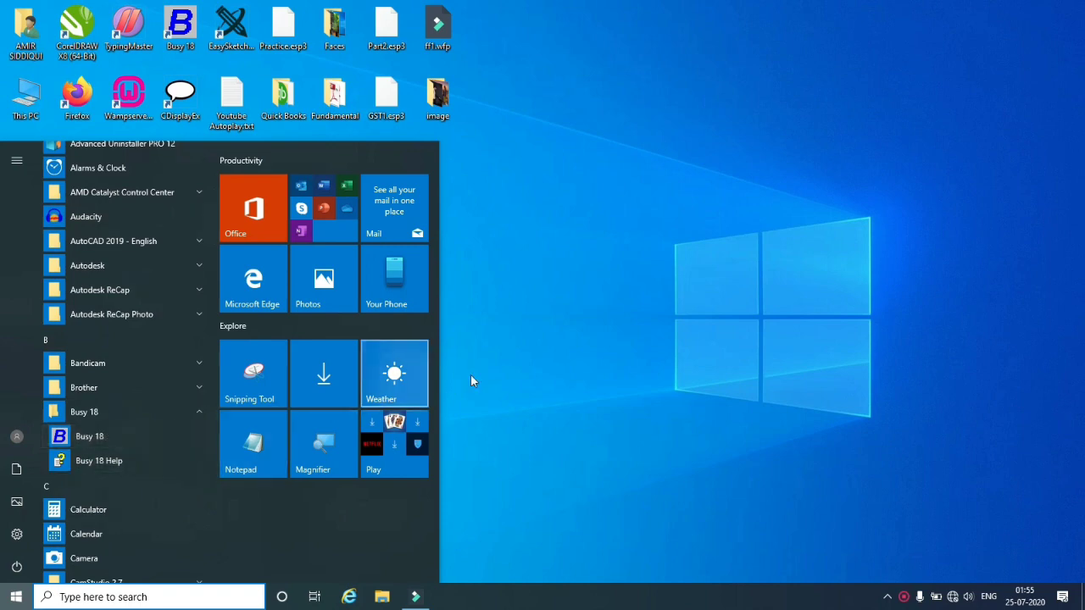
Browse This PC > Local Disk (C:) > BusyWin > DATA to view the company data folder.
click(504, 366)
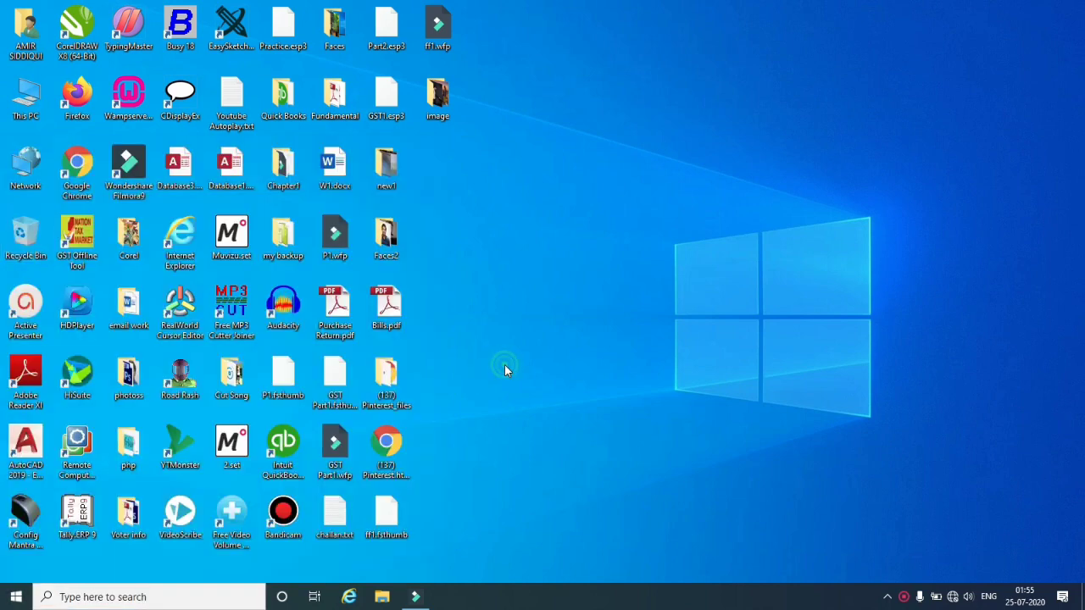
double_click(31, 123)
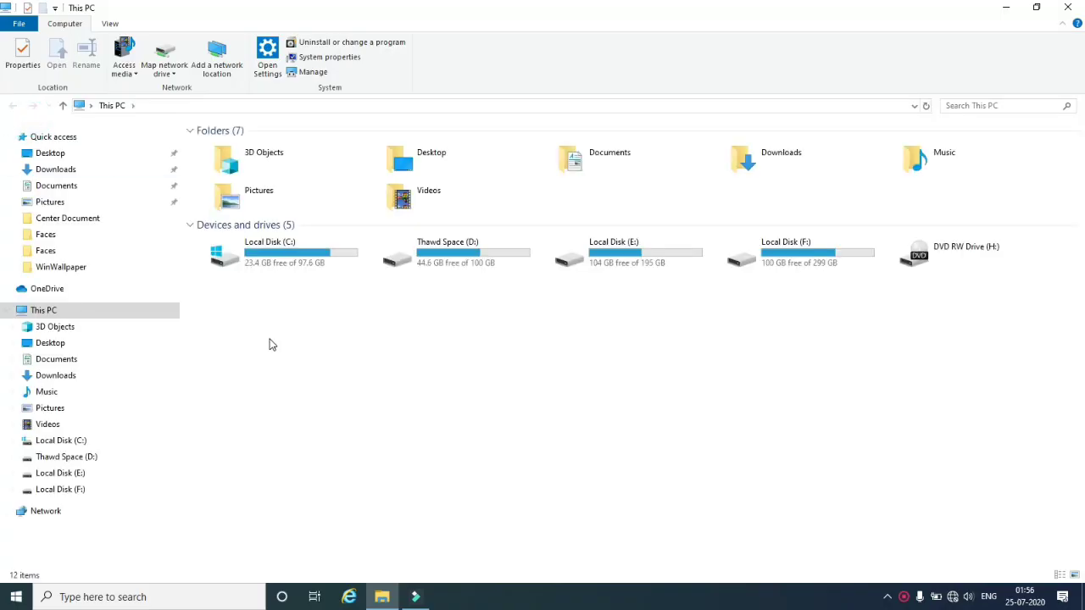
double_click(296, 261)
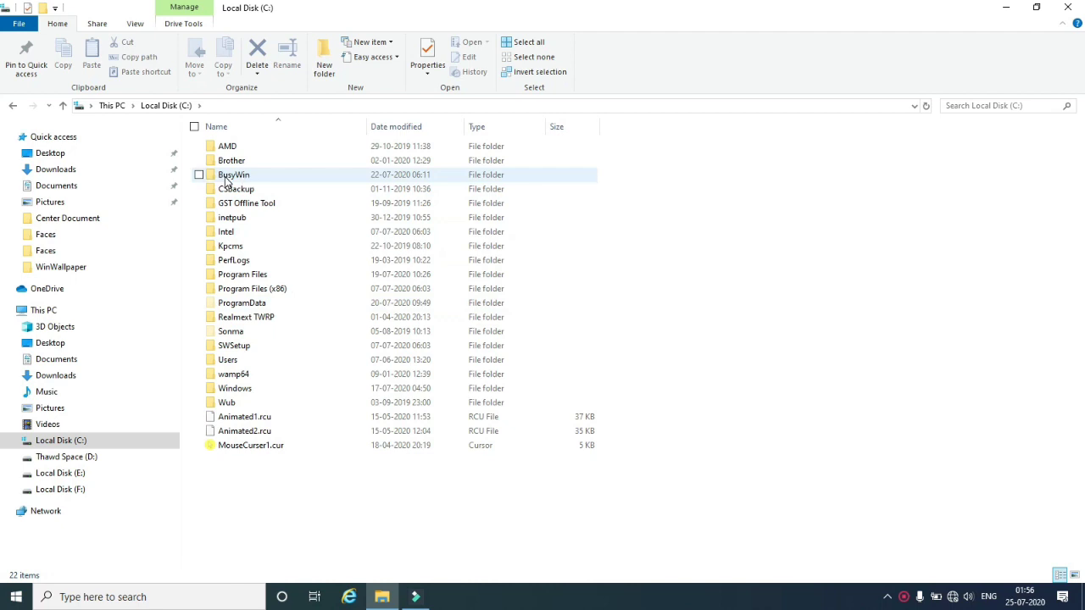
mouse_move(227, 180)
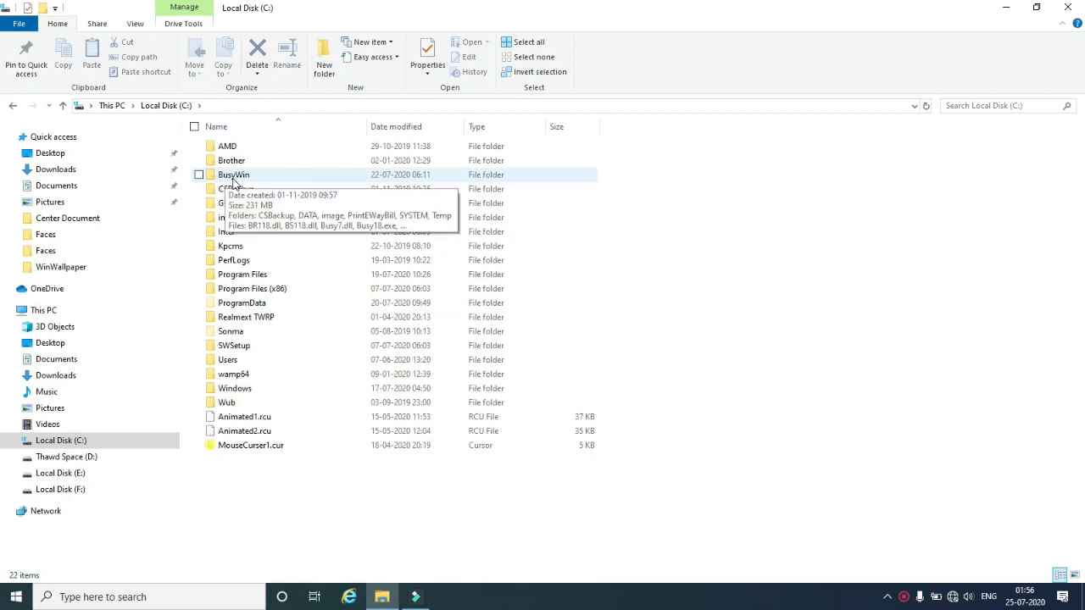
double_click(233, 178)
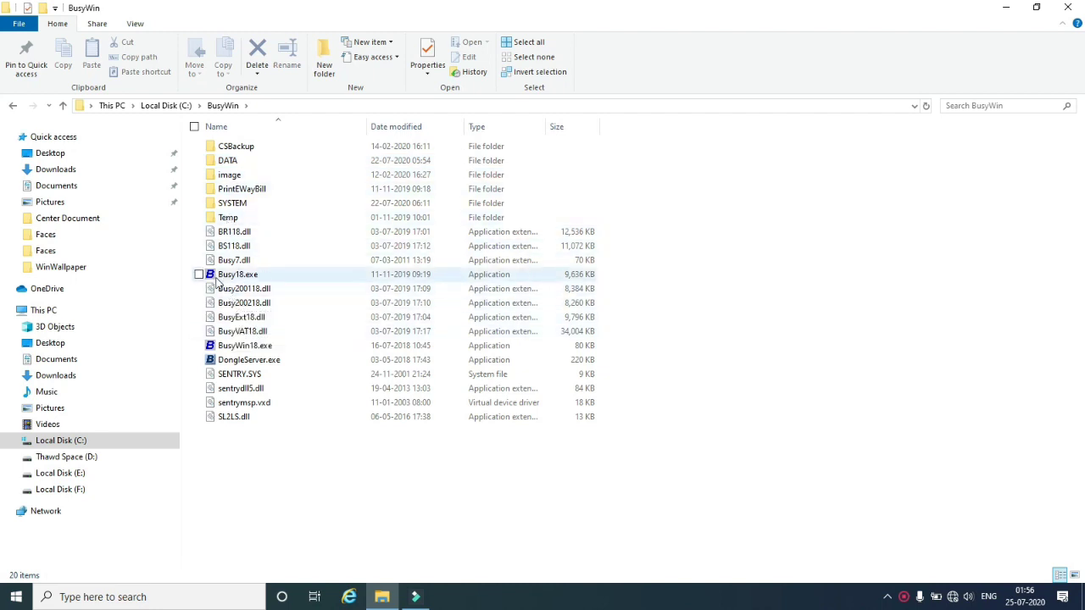
mouse_move(220, 280)
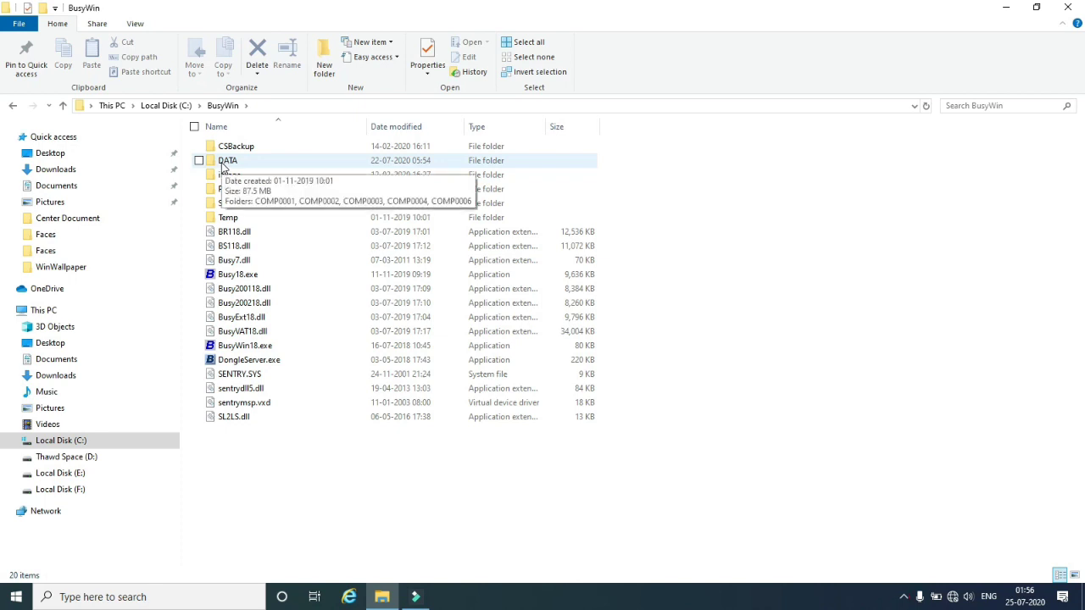
double_click(224, 163)
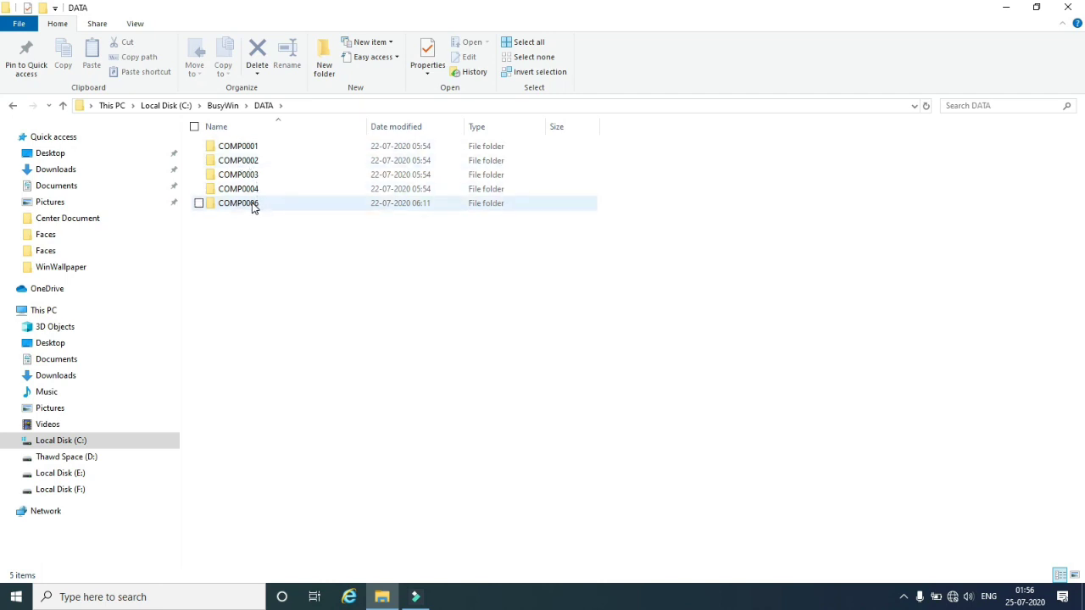
Go back to Local Disk (C:), close File Explorer, and launch Busy 18 from the desktop.
click(13, 106)
click(13, 108)
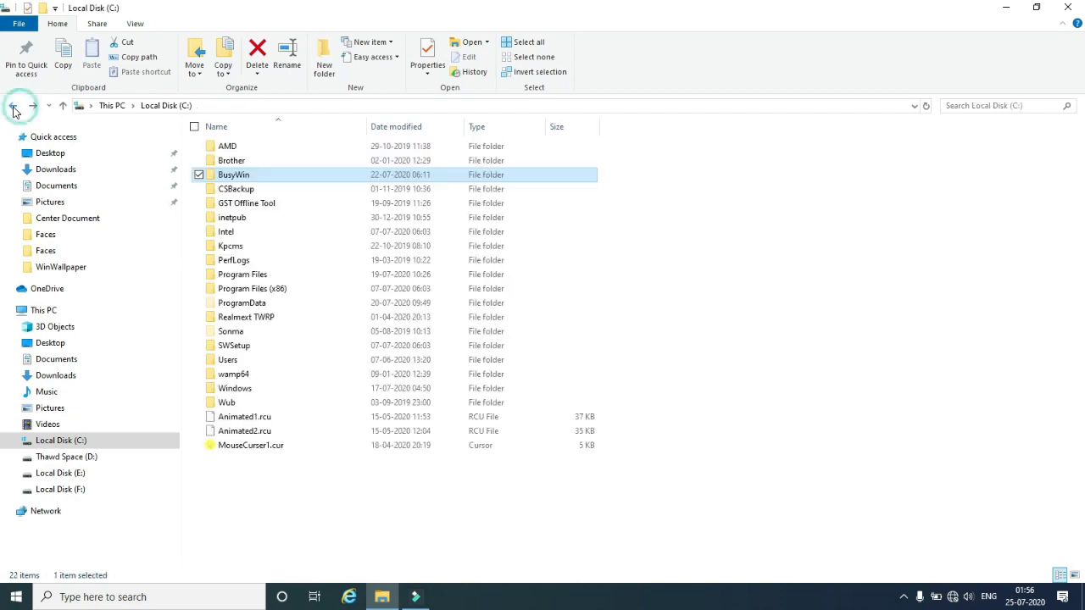
click(1066, 10)
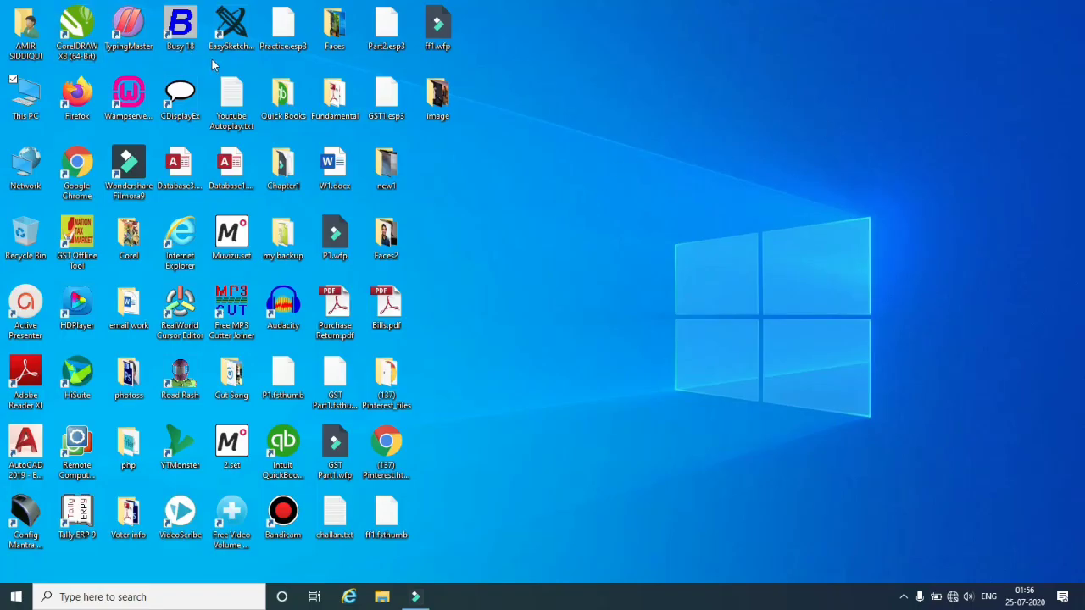
double_click(179, 26)
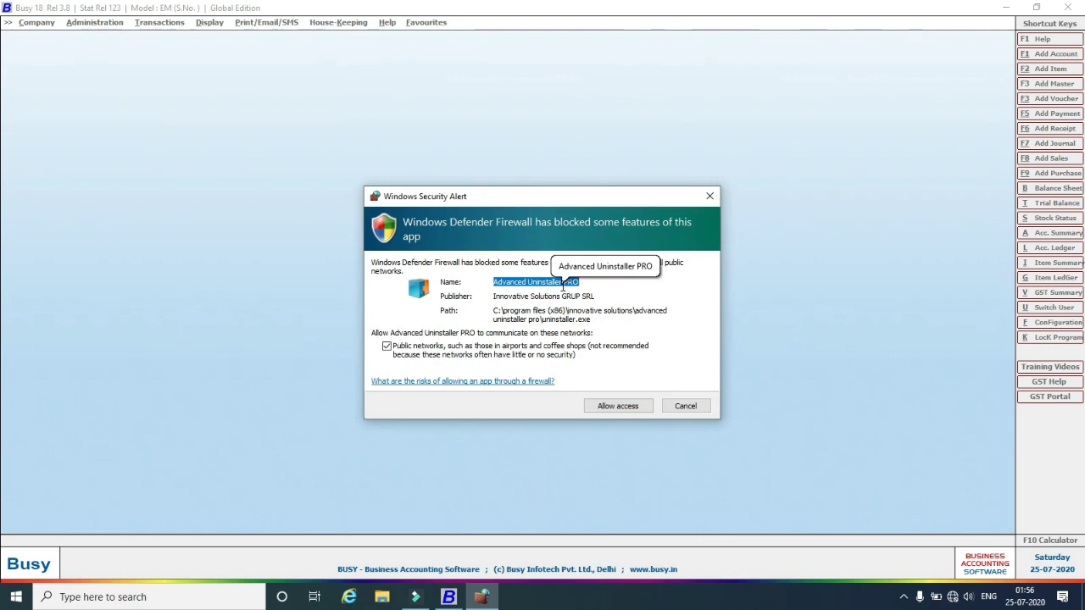
Allow the app through the firewall and dismiss the Security Checked notice.
click(602, 410)
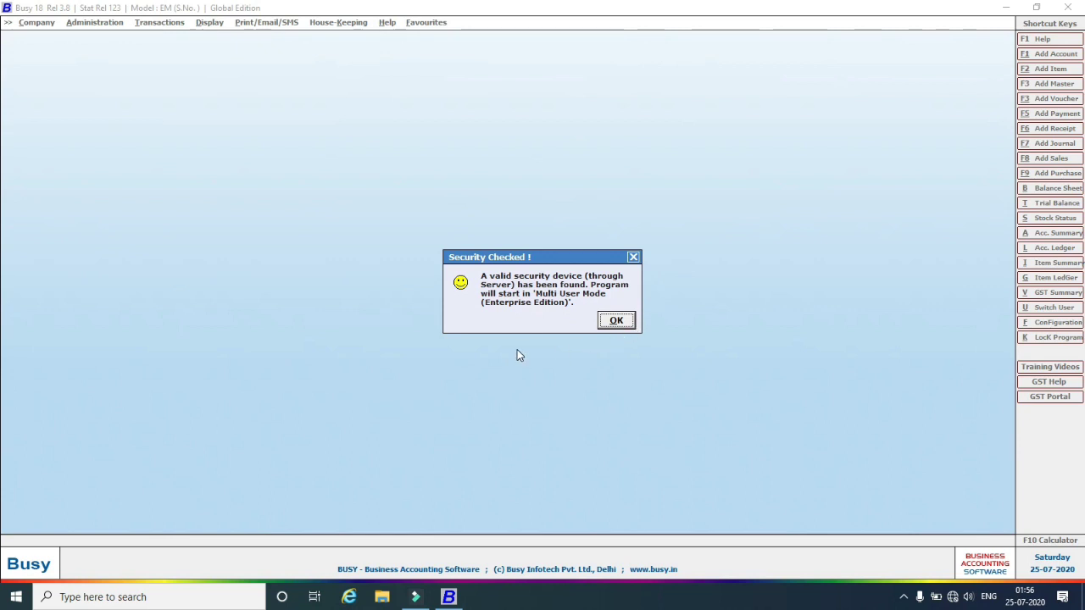
click(616, 322)
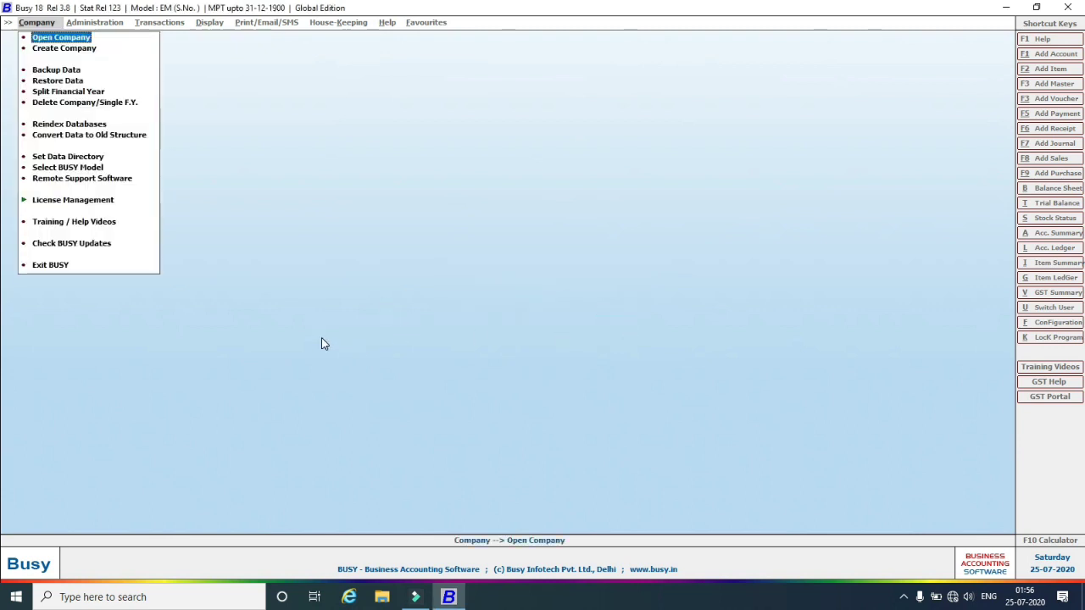
Start a new company named AMIR MCA with state Uttar Pradesh.
click(48, 50)
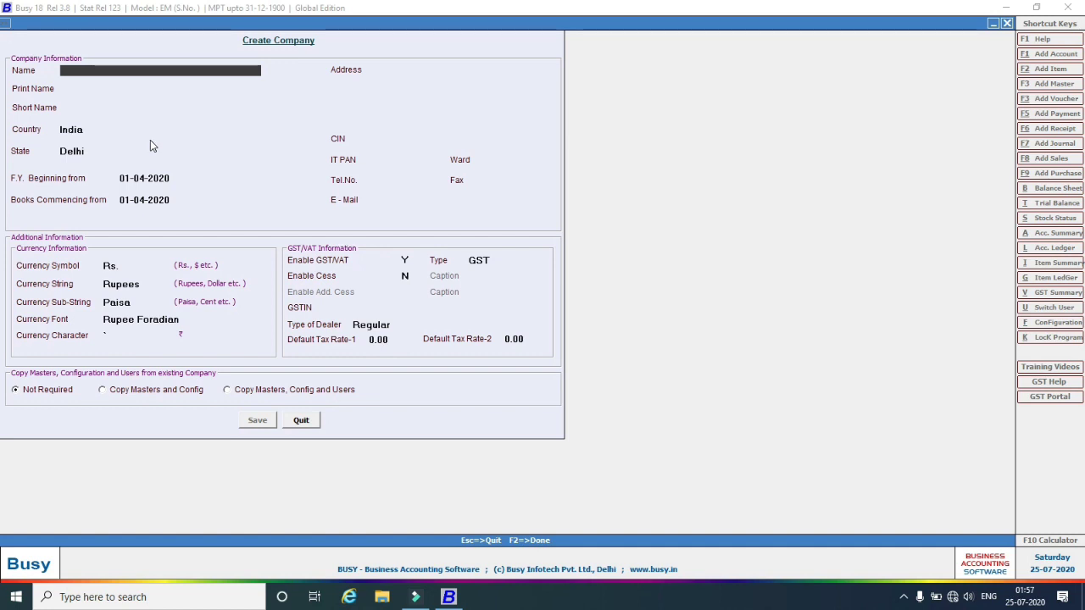
text(AMIR MCA)
key(Return)
key(Return)
key(Return)
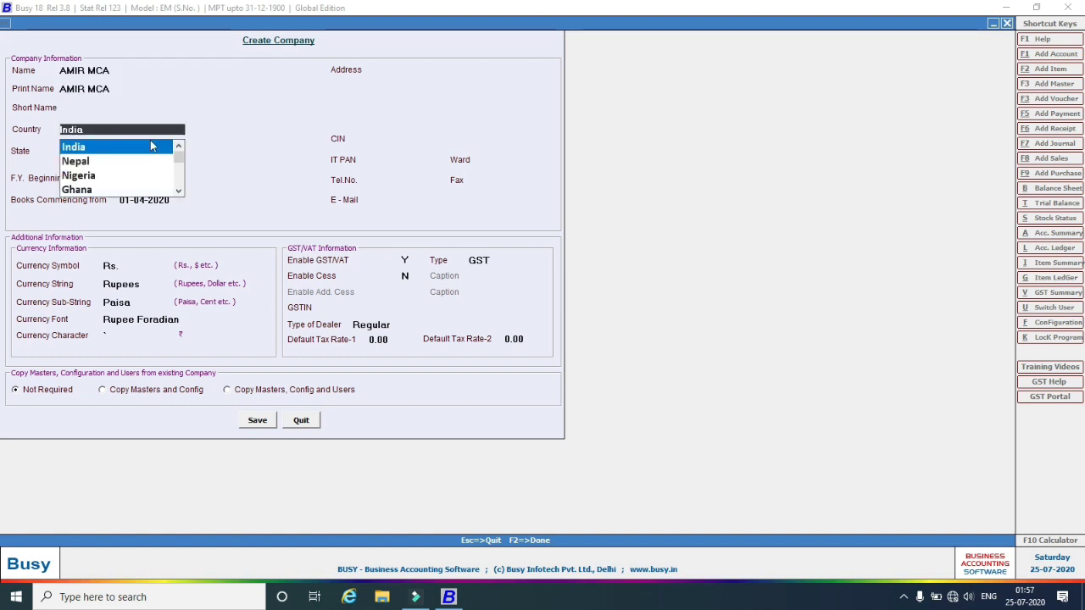
key(Return)
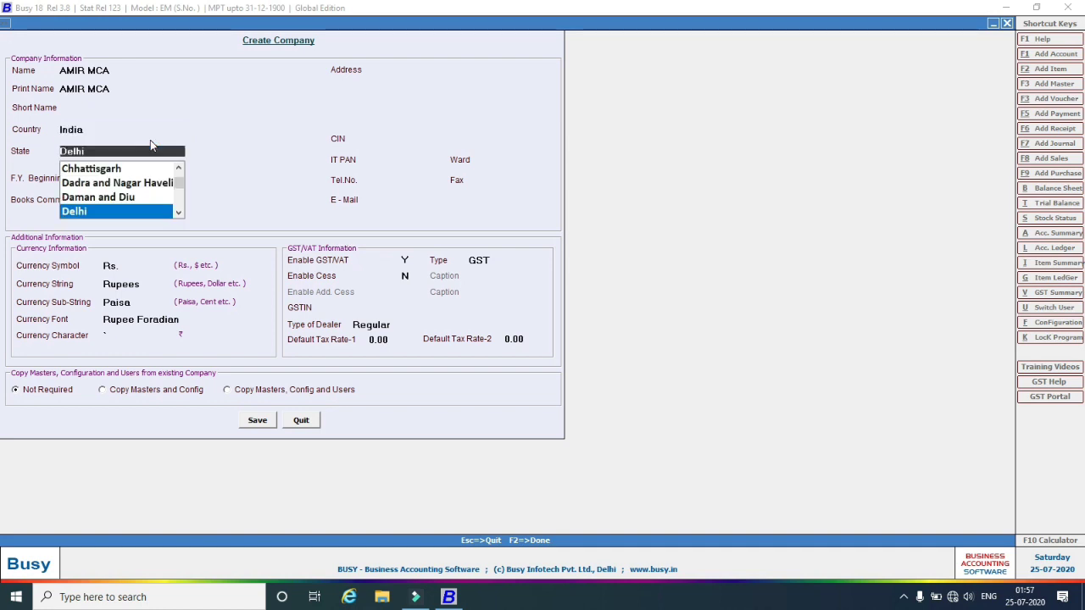
text(ut)
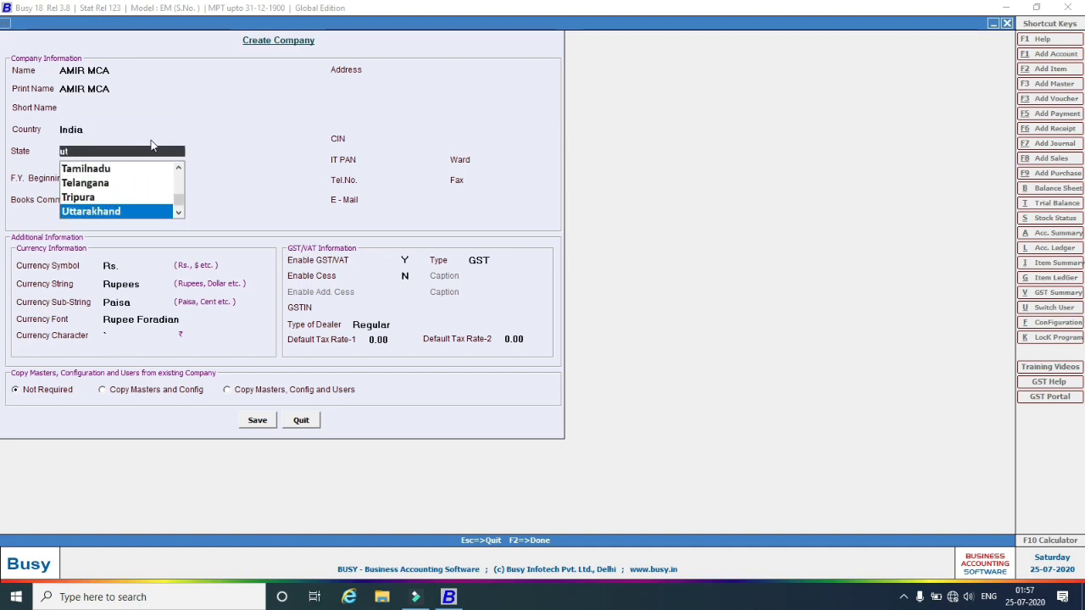
click(178, 212)
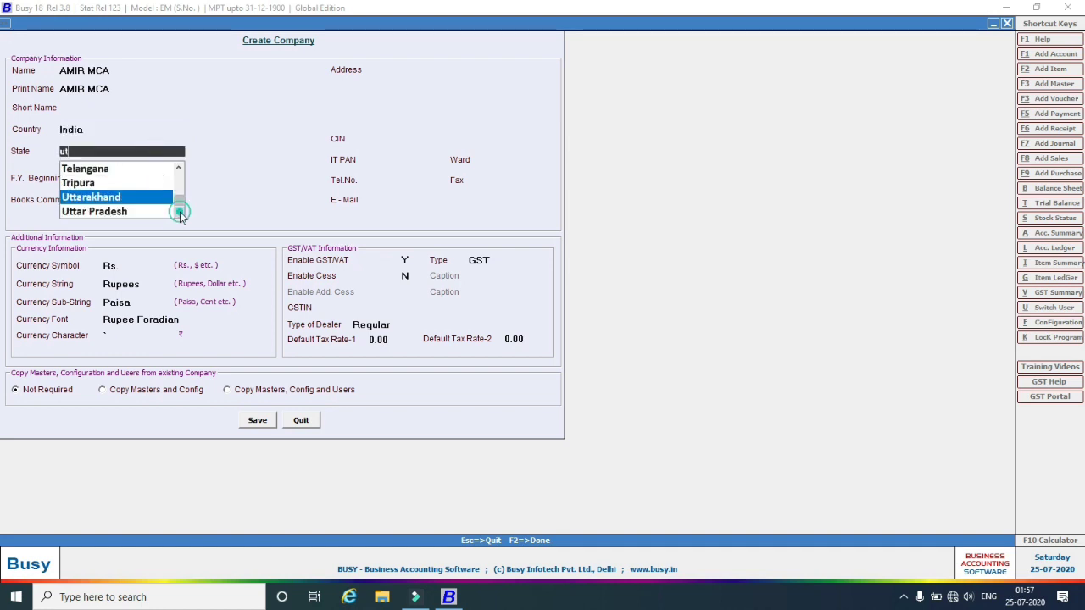
click(123, 213)
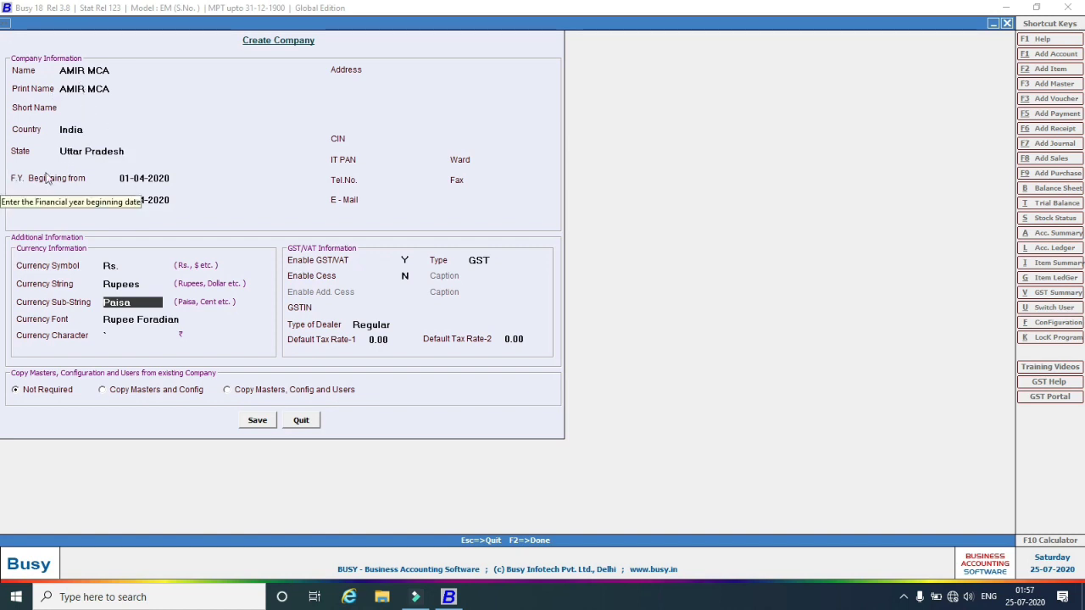
Set the financial year start to 01-07-2020, set Enable GST/VAT to N, and save.
click(144, 178)
key(BackSpace)
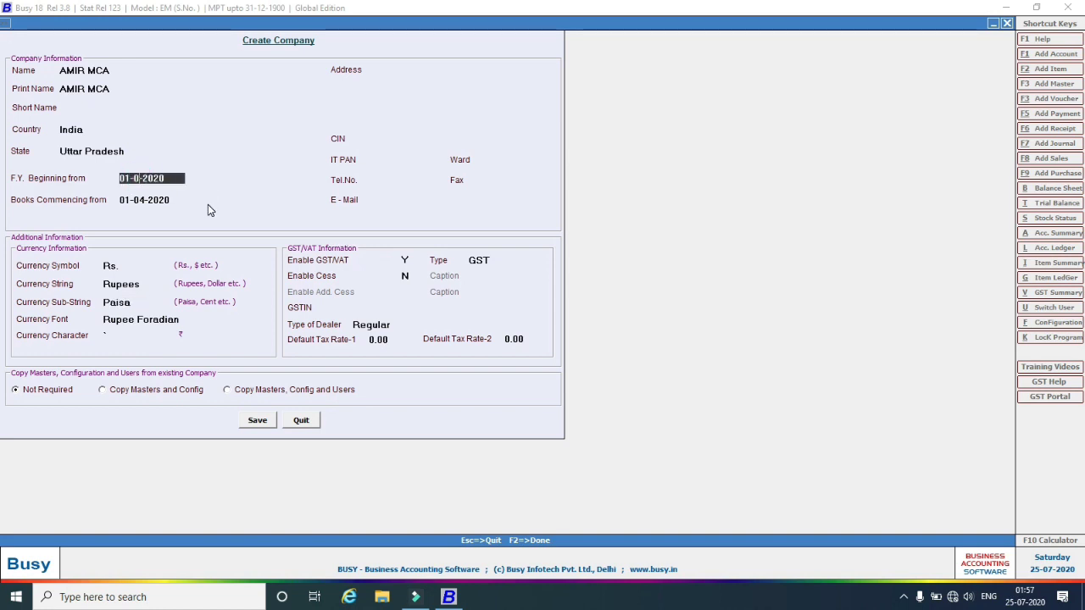
text(7)
key(Return)
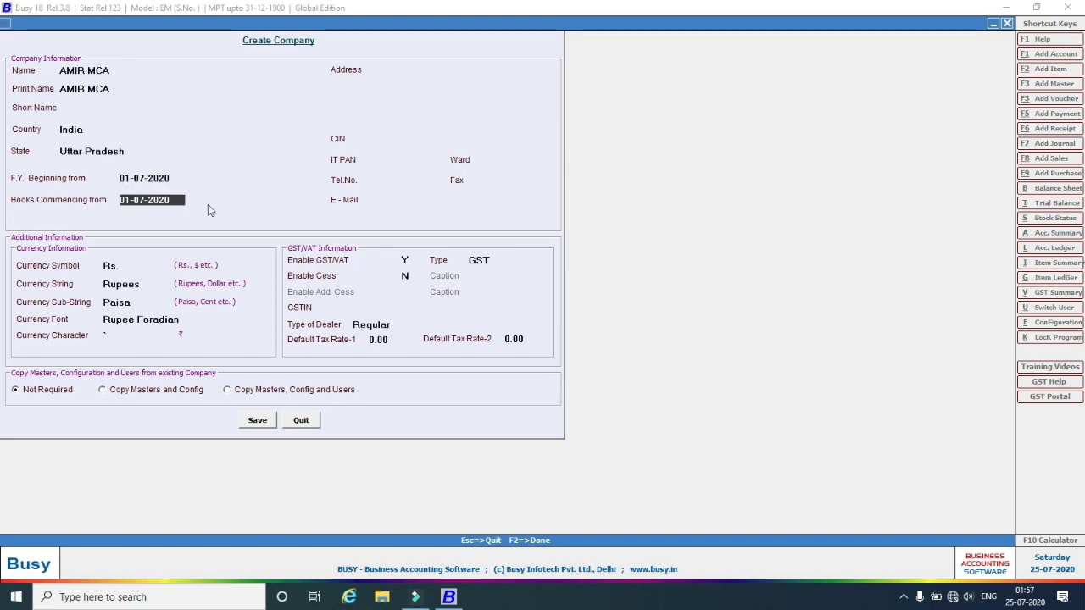
click(377, 73)
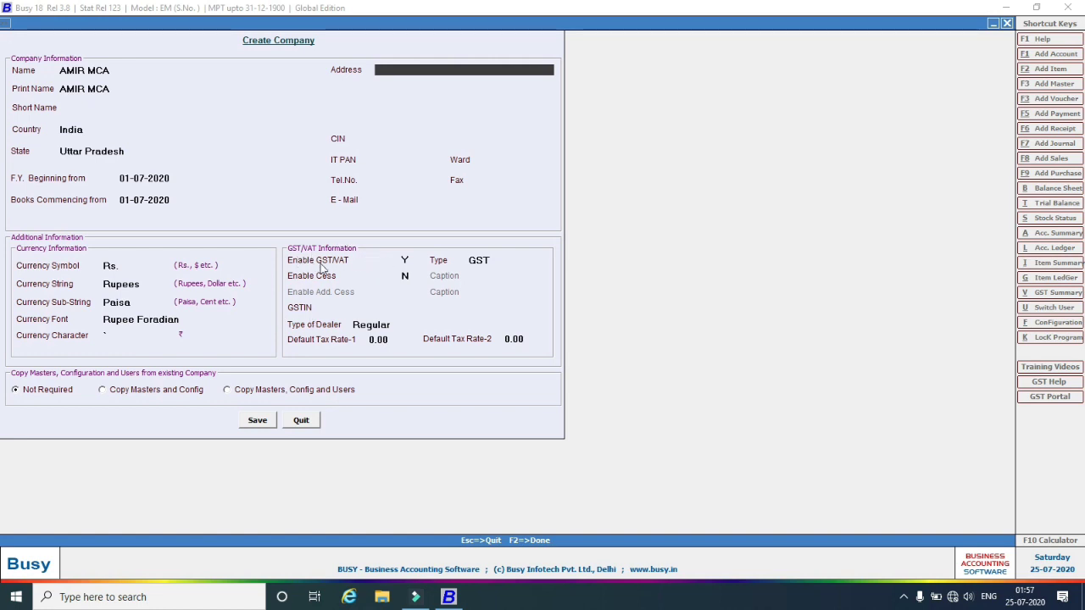
click(406, 259)
text(N)
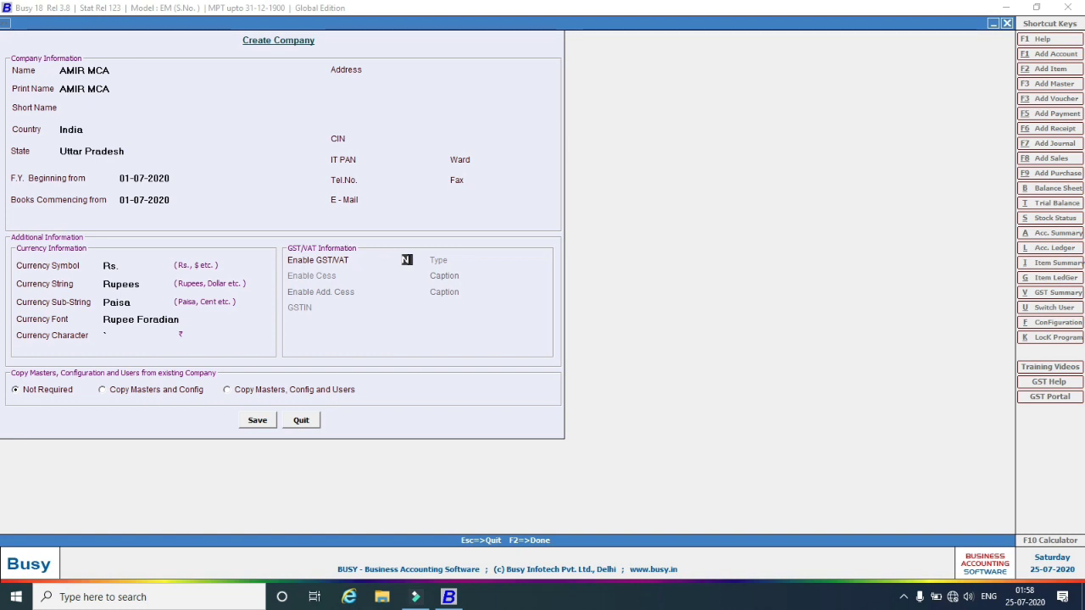
text(Y)
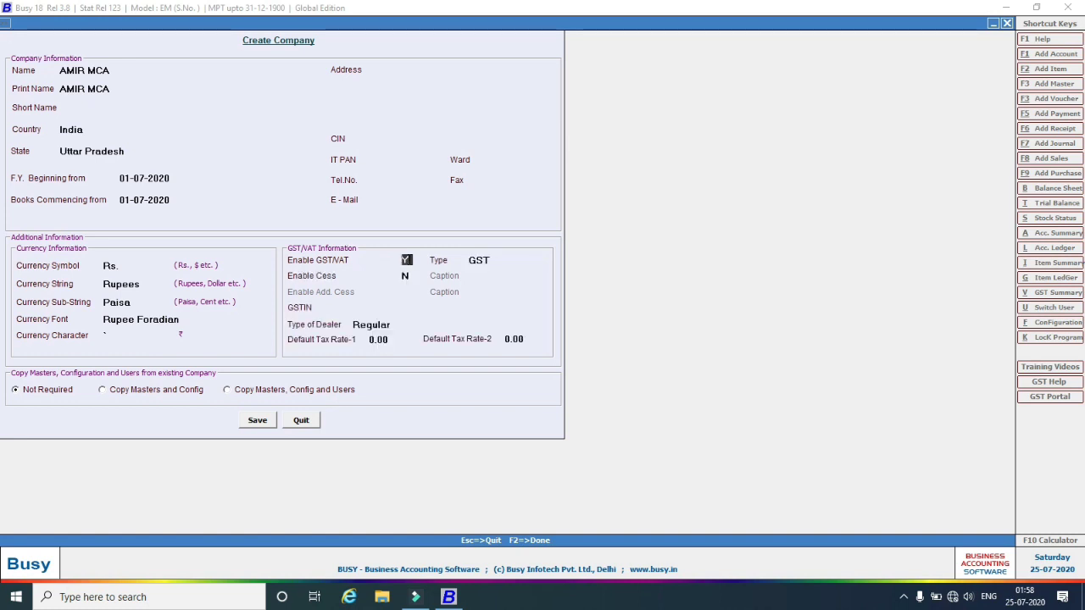
text(N)
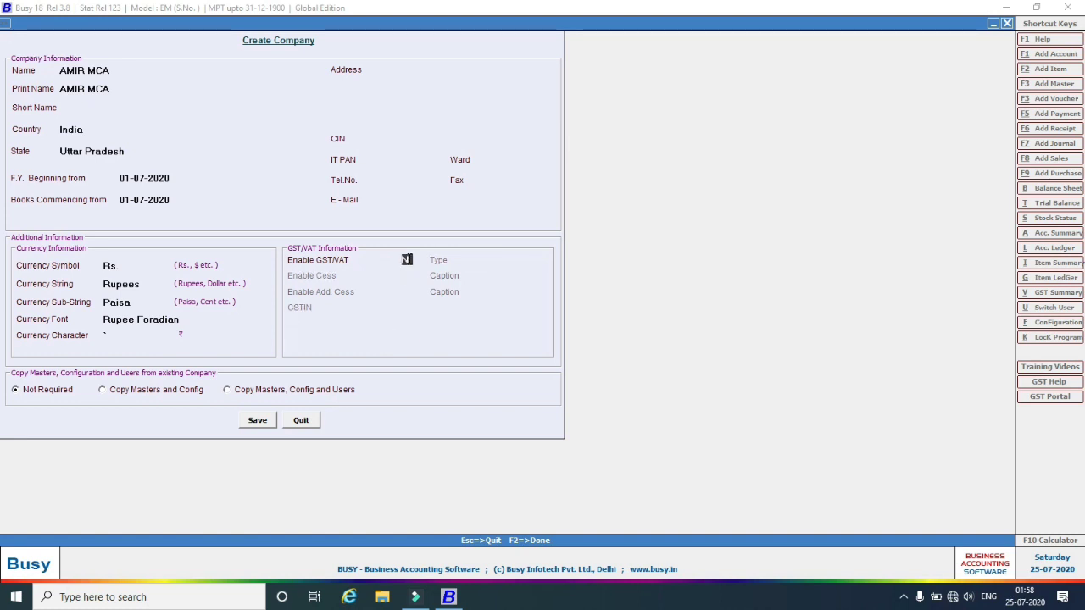
click(268, 424)
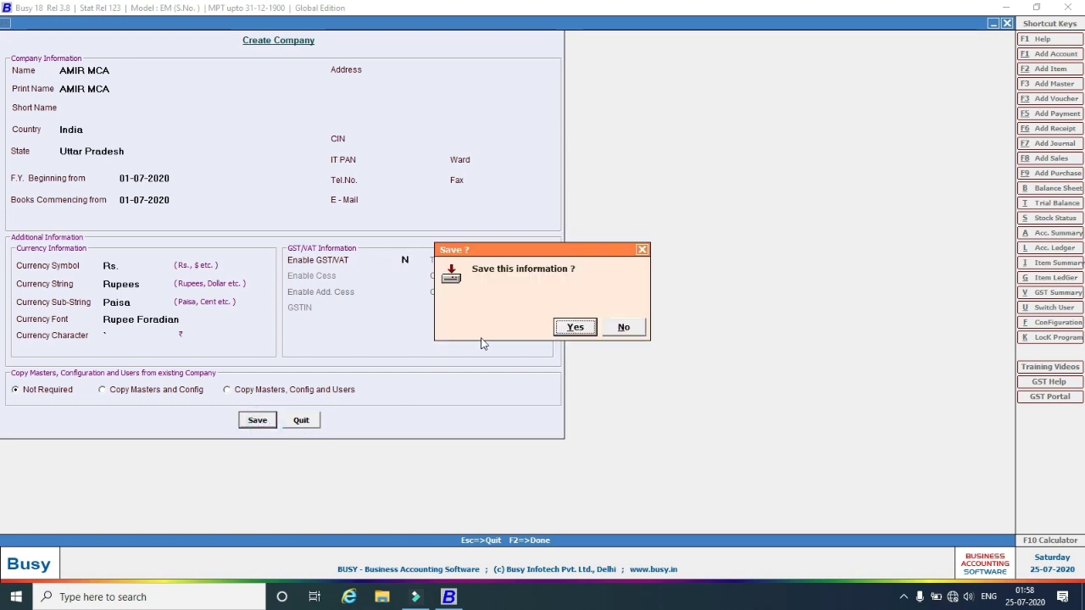
Confirm saving the company and acknowledge the Congratulations message.
click(575, 328)
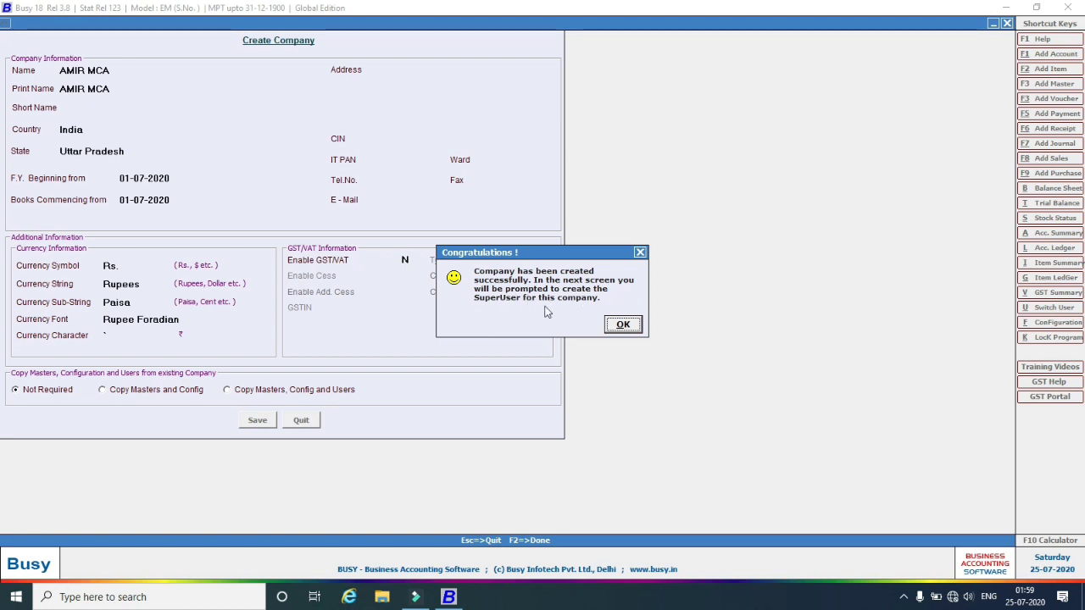
click(622, 325)
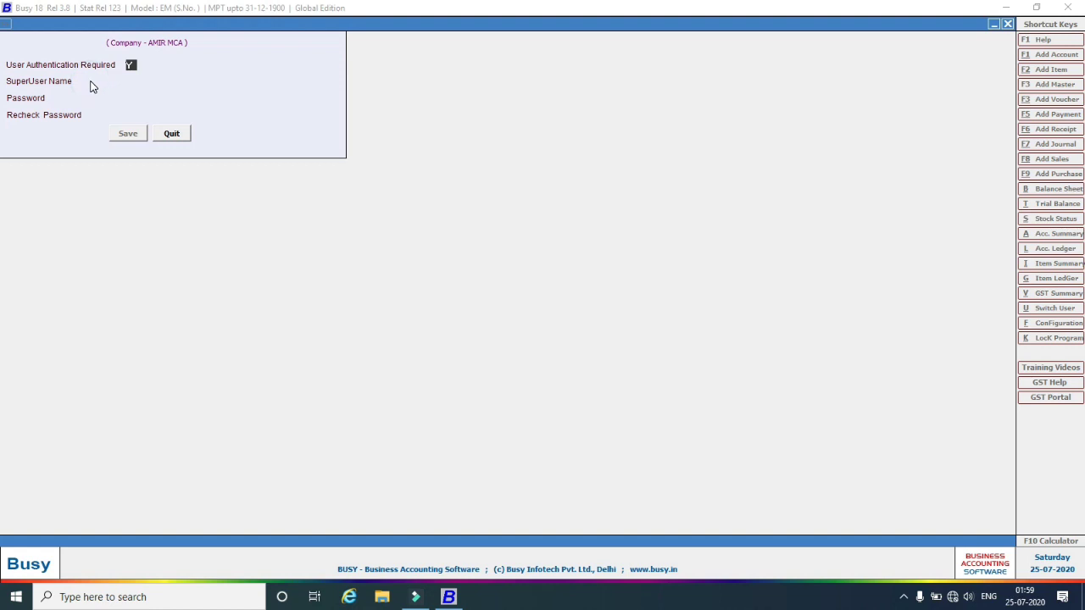
Set User Authentication Required to Y and the SuperUser Name to AMIR MCA.
key(Return)
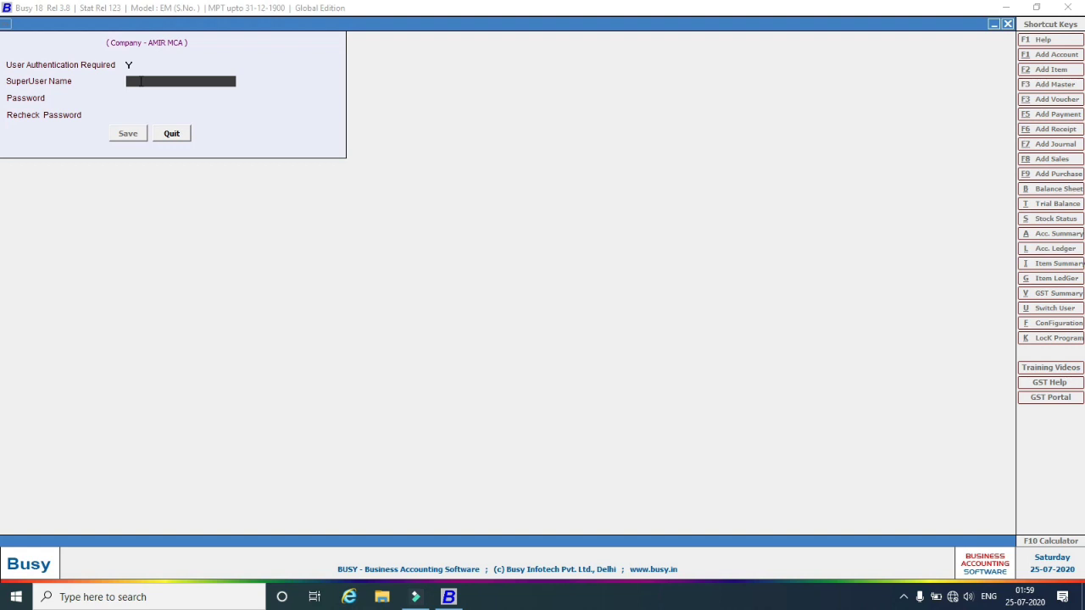
text(Amir MCA)
key(BackSpace)
key(BackSpace)
key(BackSpace)
key(BackSpace)
key(BackSpace)
key(BackSpace)
key(BackSpace)
key(BackSpace)
click(131, 65)
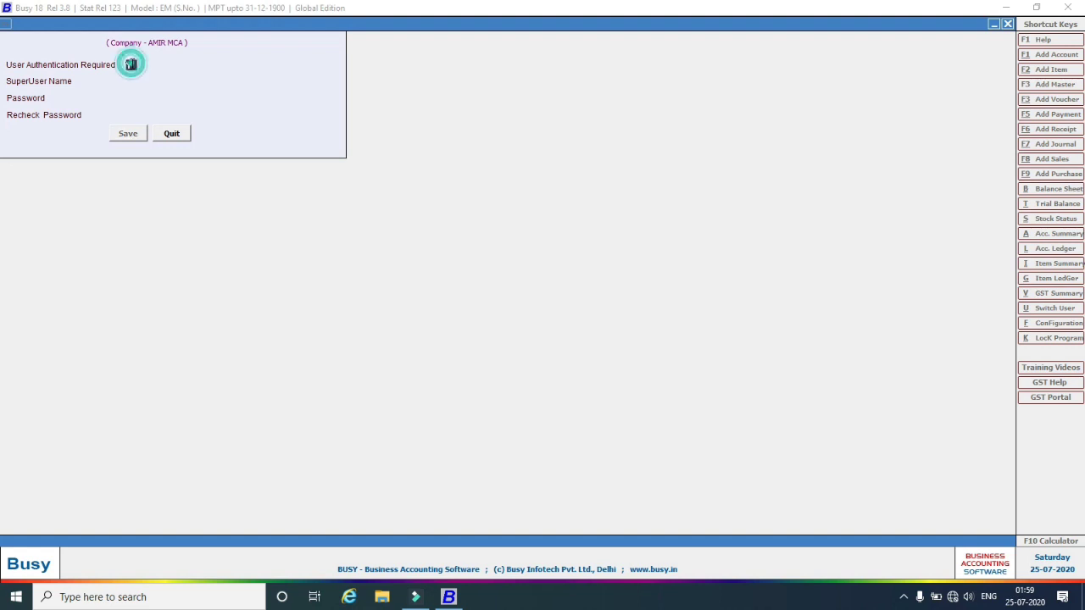
key(n)
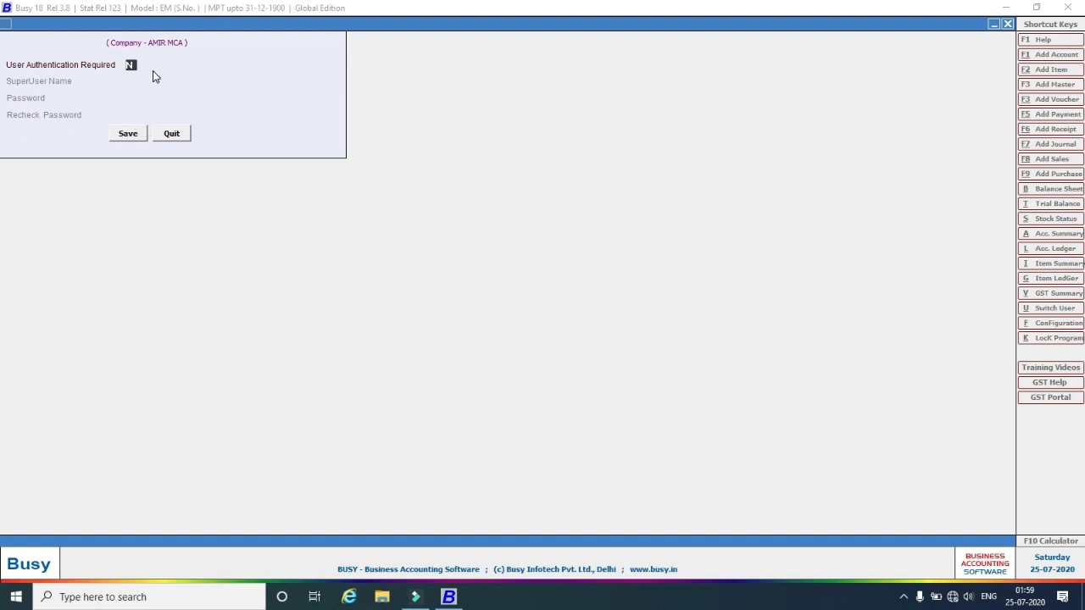
key(y)
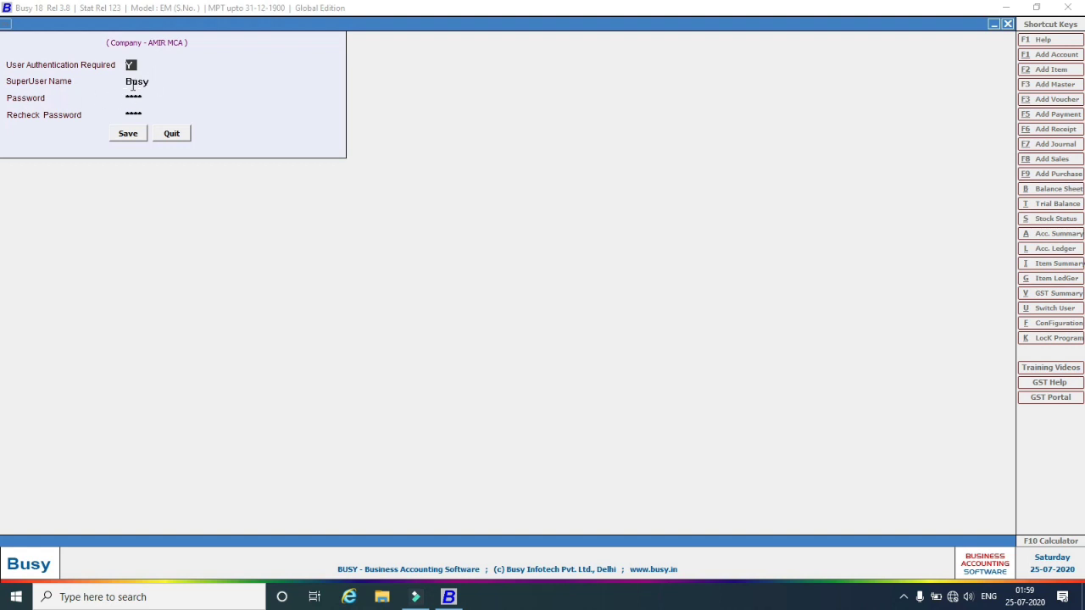
click(133, 85)
click(151, 82)
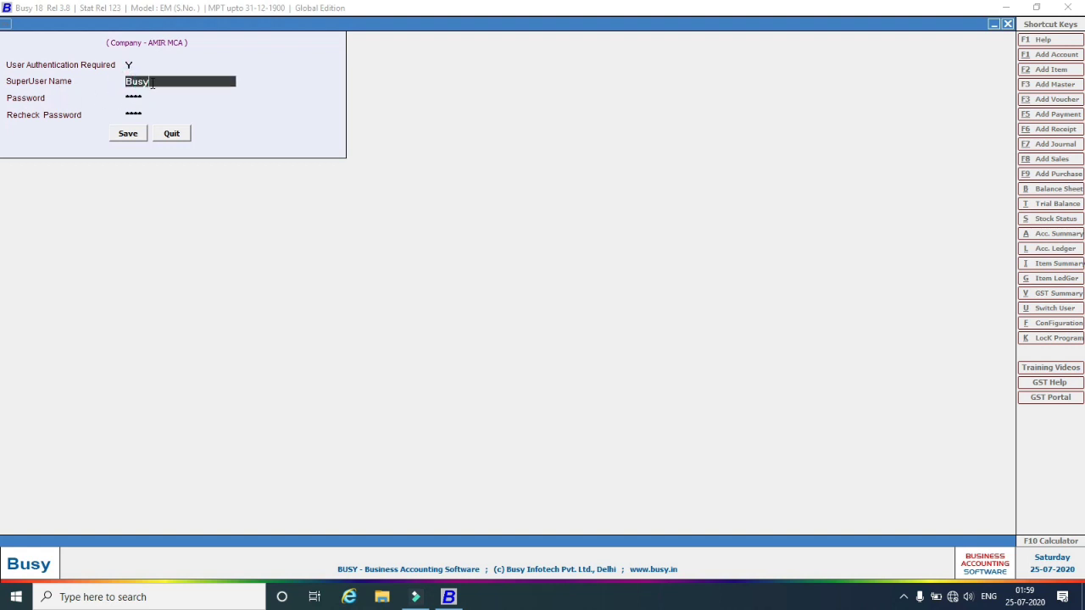
key(BackSpace)
key(BackSpace)
key(BackSpace)
key(BackSpace)
text(AMIR MCA)
Enter and confirm the SuperUser password, then save the settings.
click(149, 100)
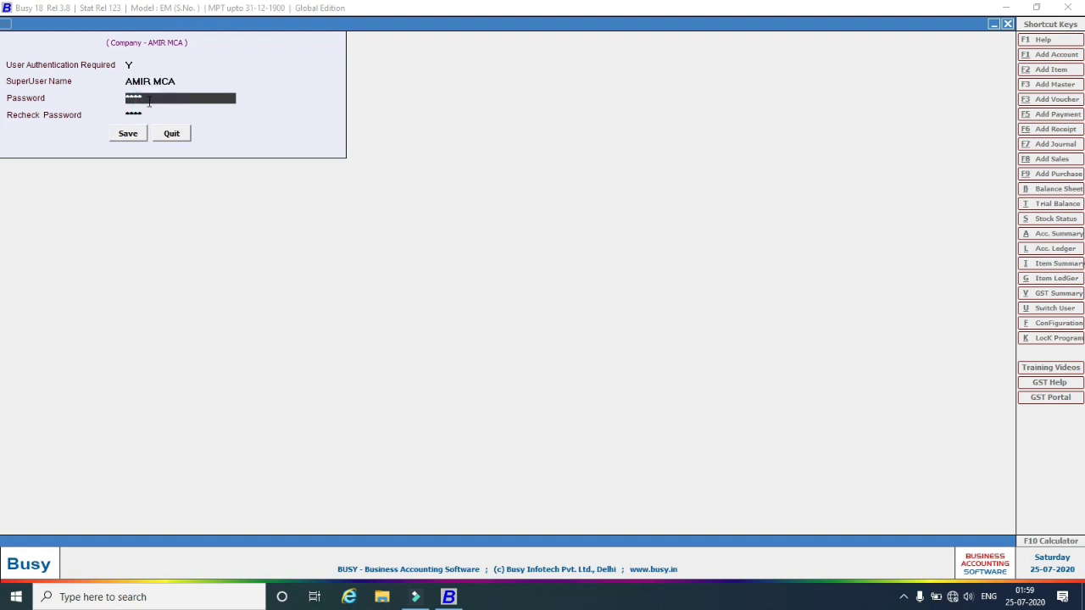
key(BackSpace)
key(BackSpace)
key(BackSpace)
key(BackSpace)
text(***)
click(162, 115)
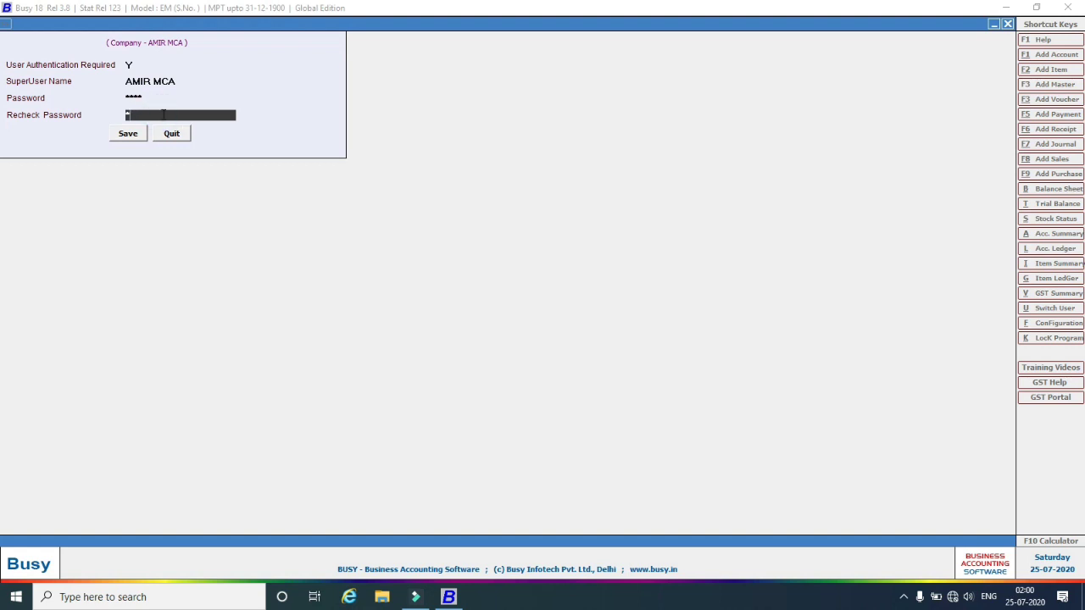
text(****)
click(127, 135)
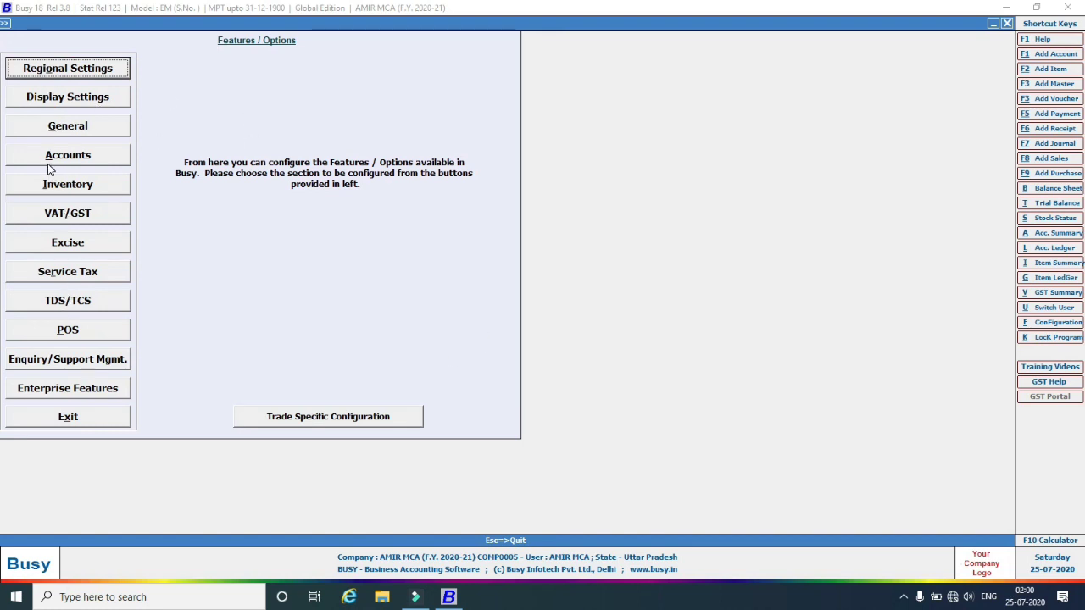
Leave Features / Options and close the AMIR MCA company.
key(Escape)
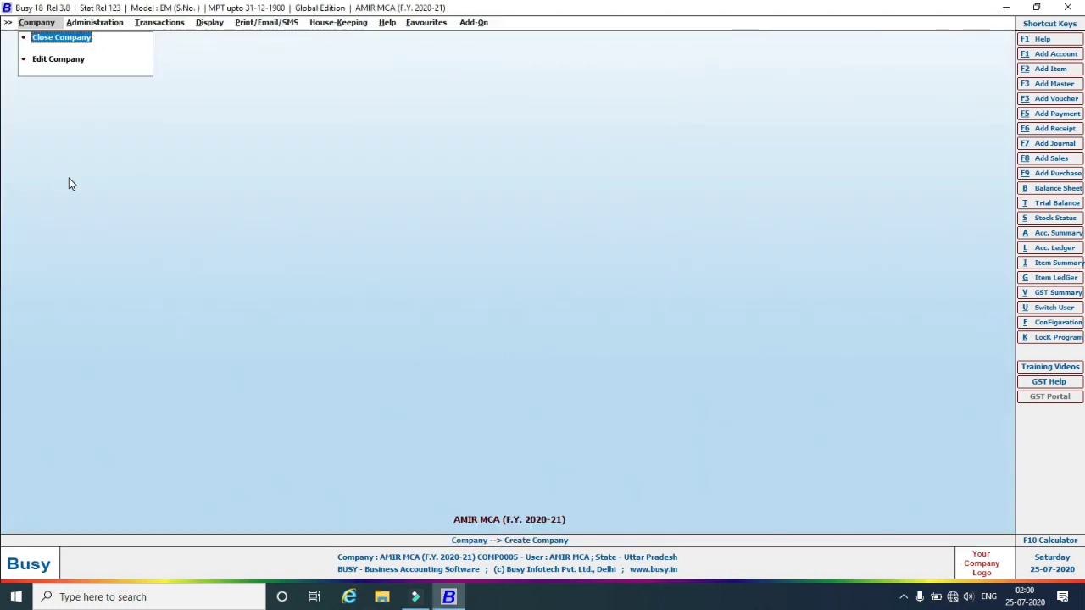
click(57, 39)
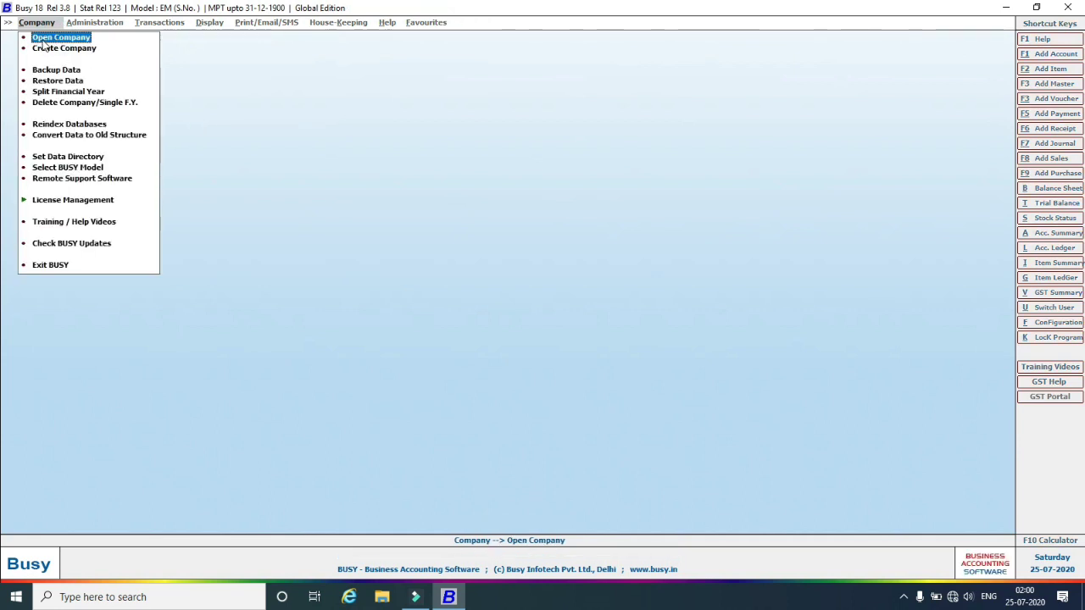
click(42, 39)
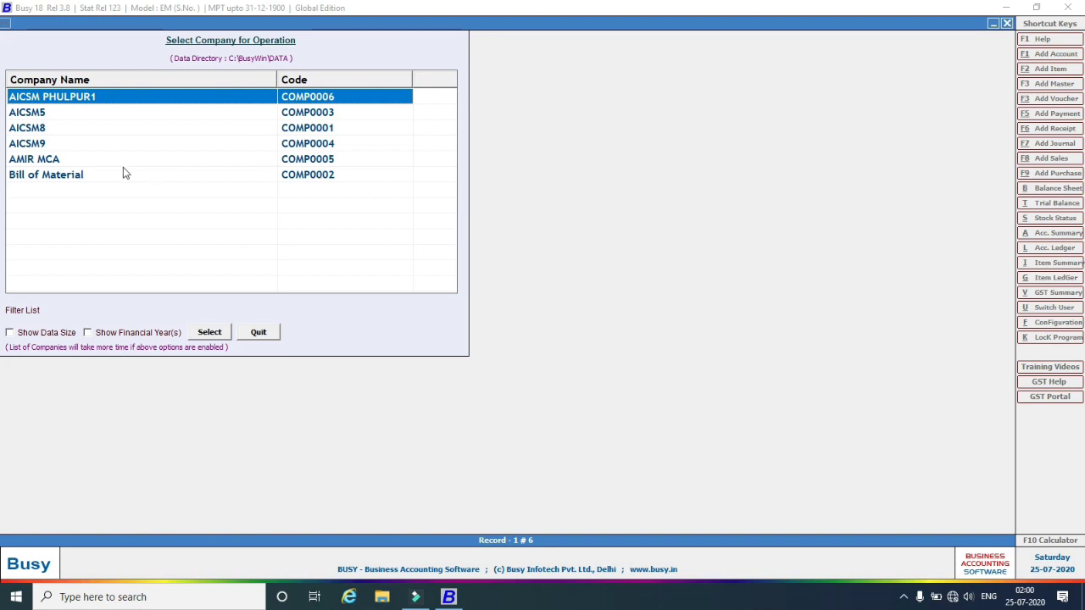
Toggle the data size and financial year columns on and off, then open AMIR MCA.
click(56, 161)
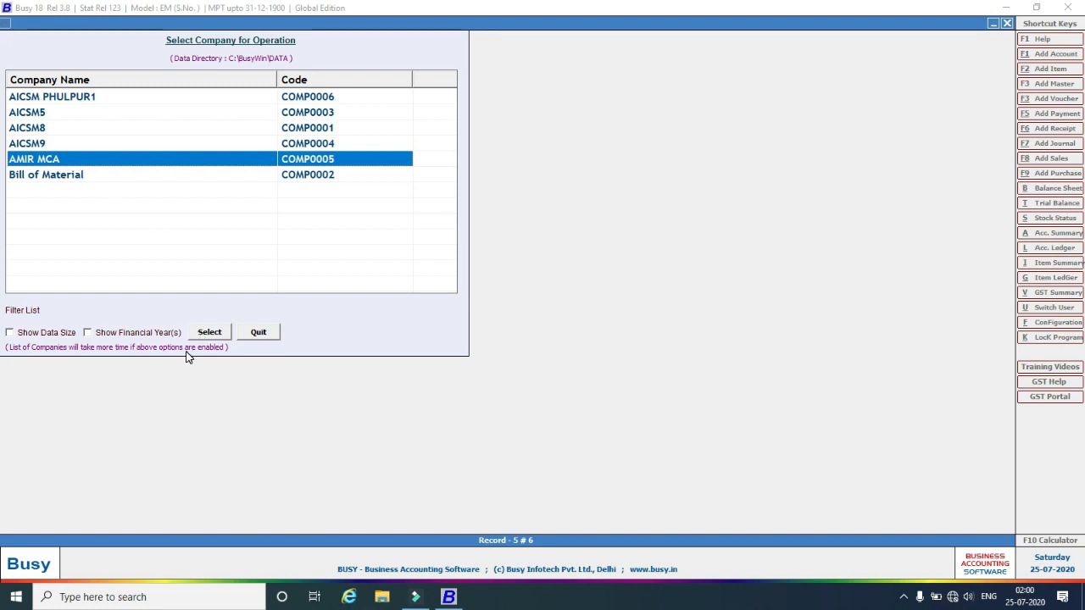
click(11, 333)
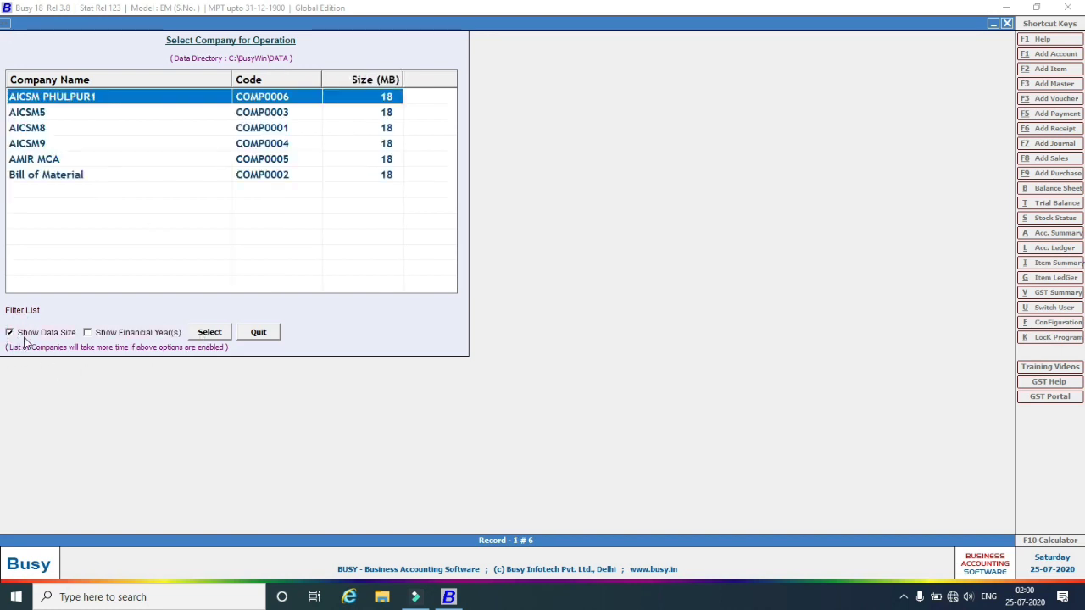
click(91, 333)
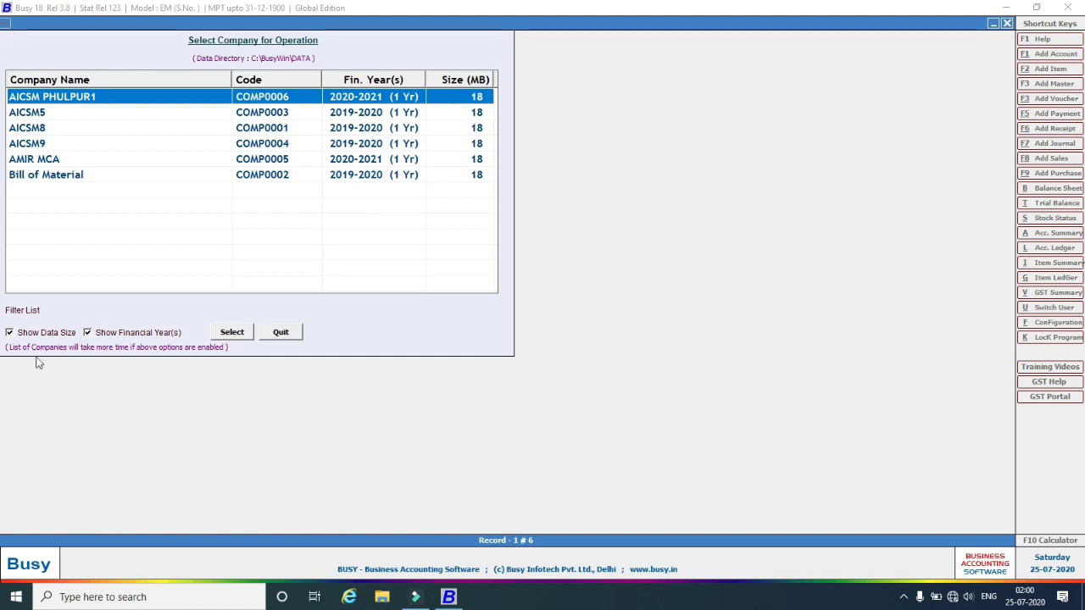
click(87, 333)
click(24, 334)
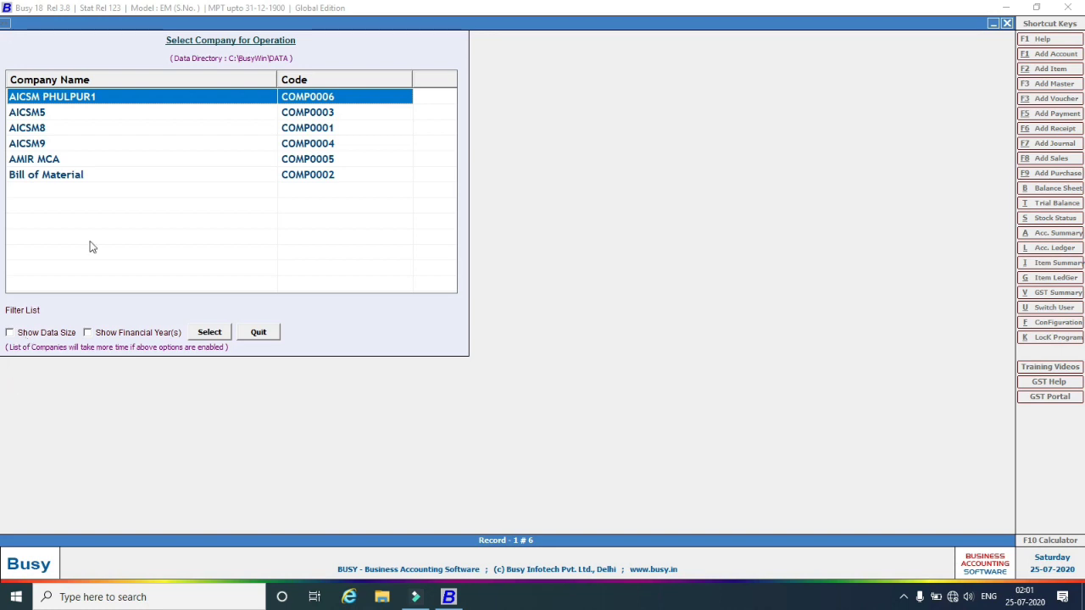
click(64, 161)
click(212, 332)
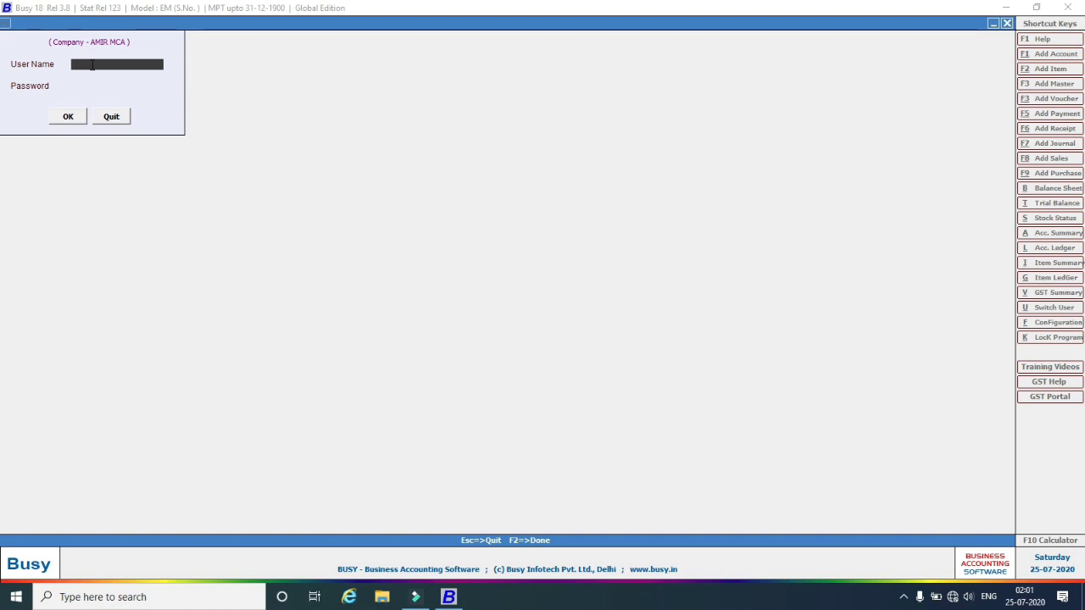
Log in to AMIR MCA with user name AMIR MCA and the account password.
text(AMIR MCA)
key(Return)
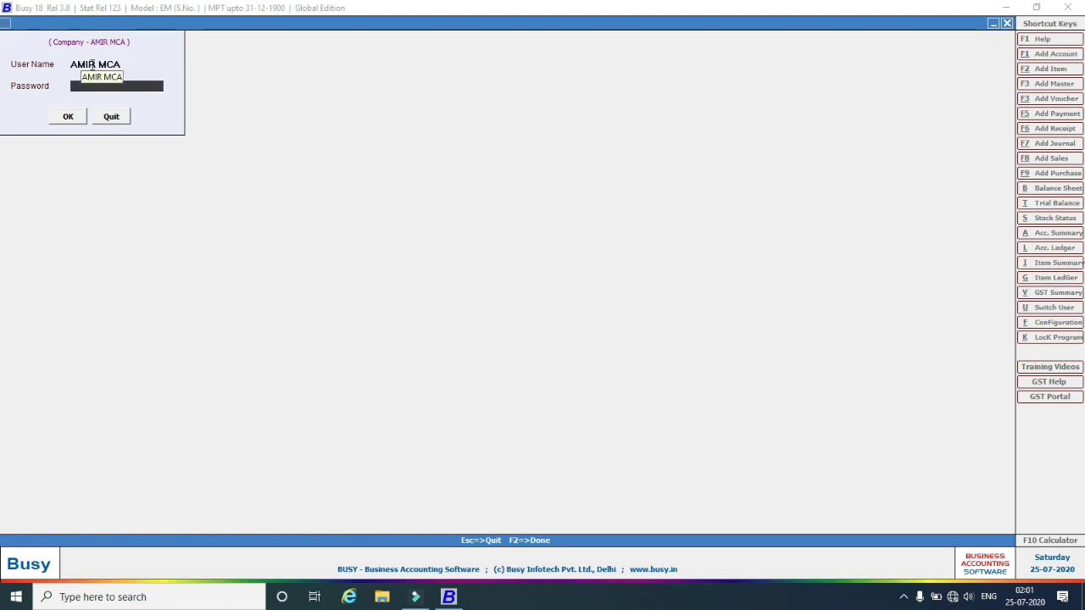
text(****)
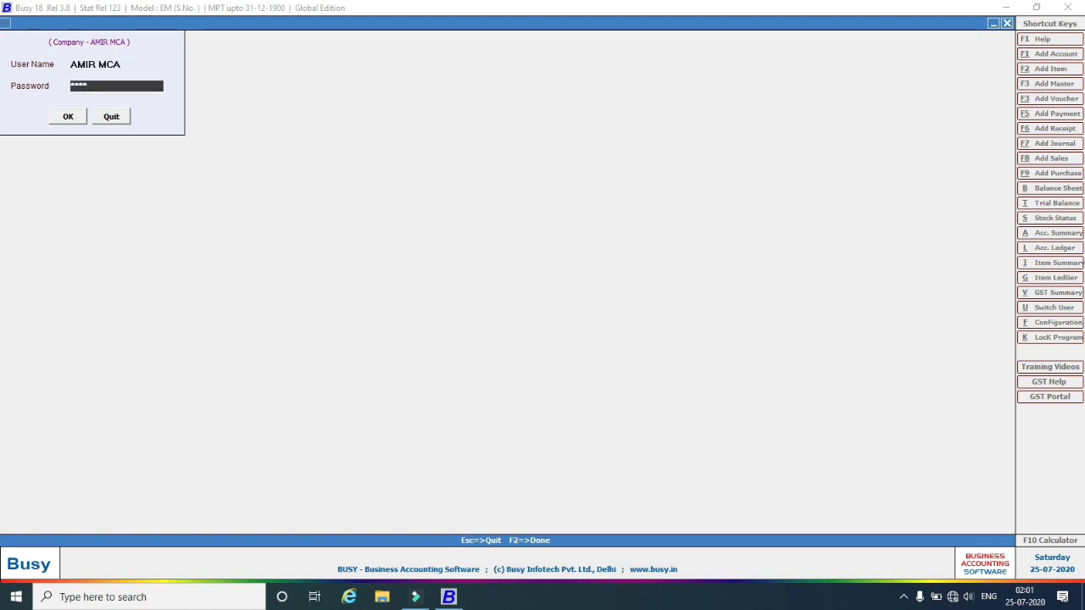
key(Return)
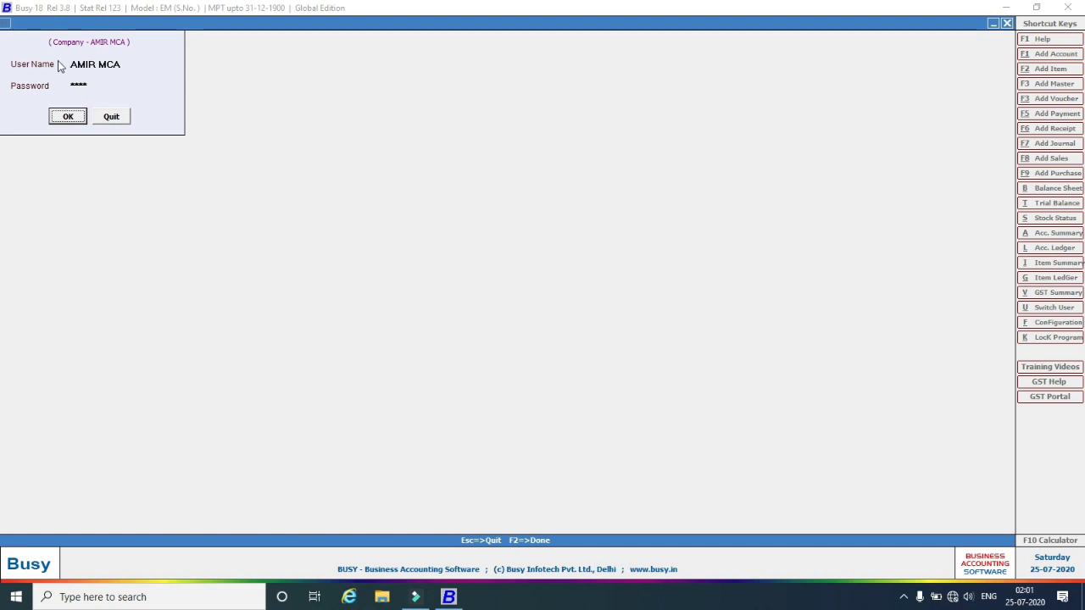
click(58, 116)
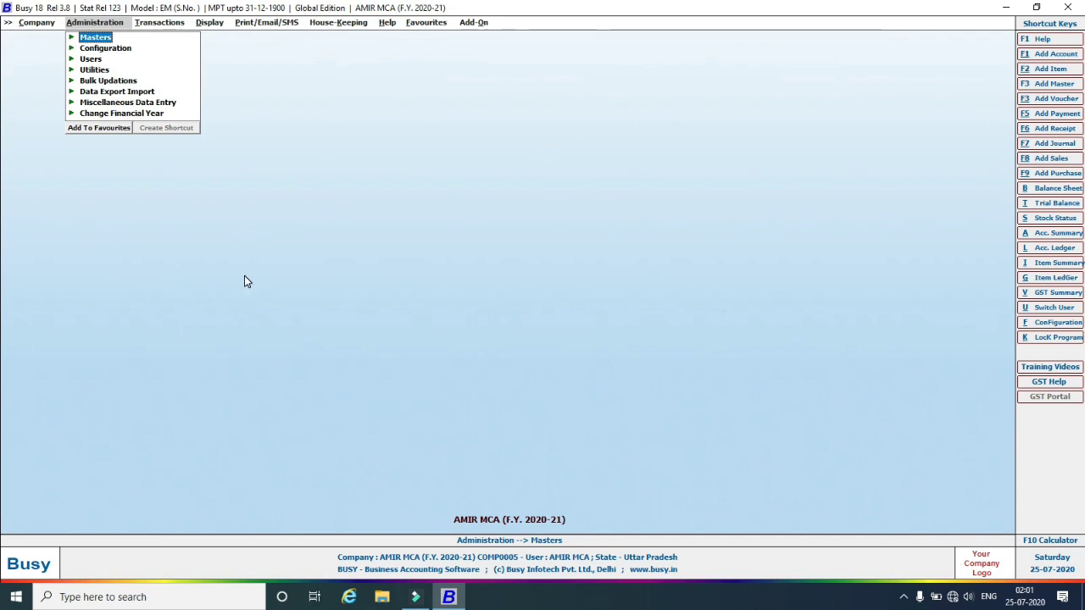
click(36, 23)
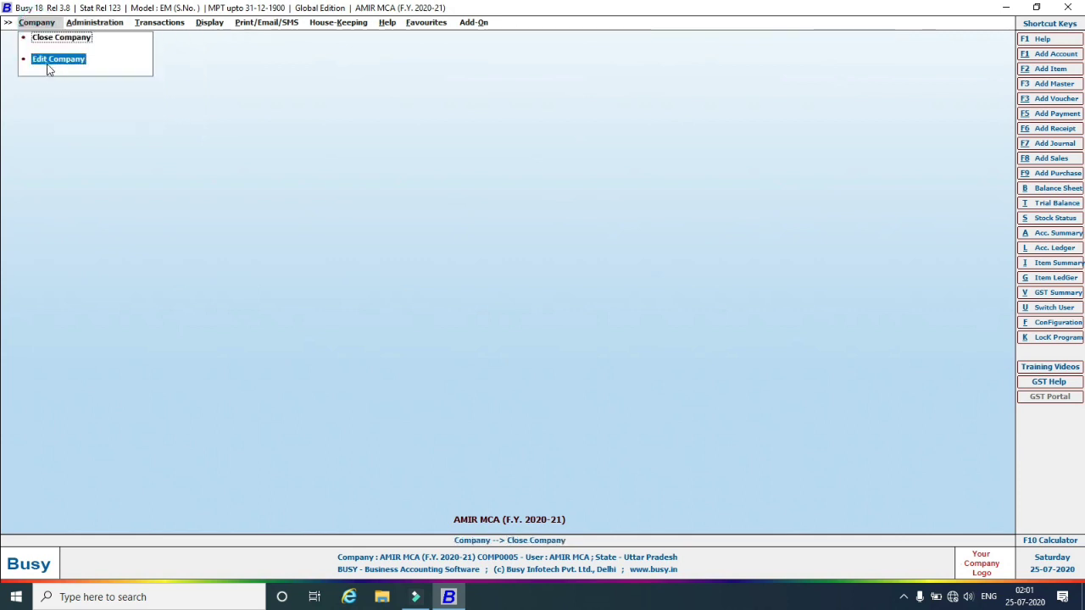
Rename the company and its print name to AMIR MCA1, set address Allahabad, and save.
click(50, 61)
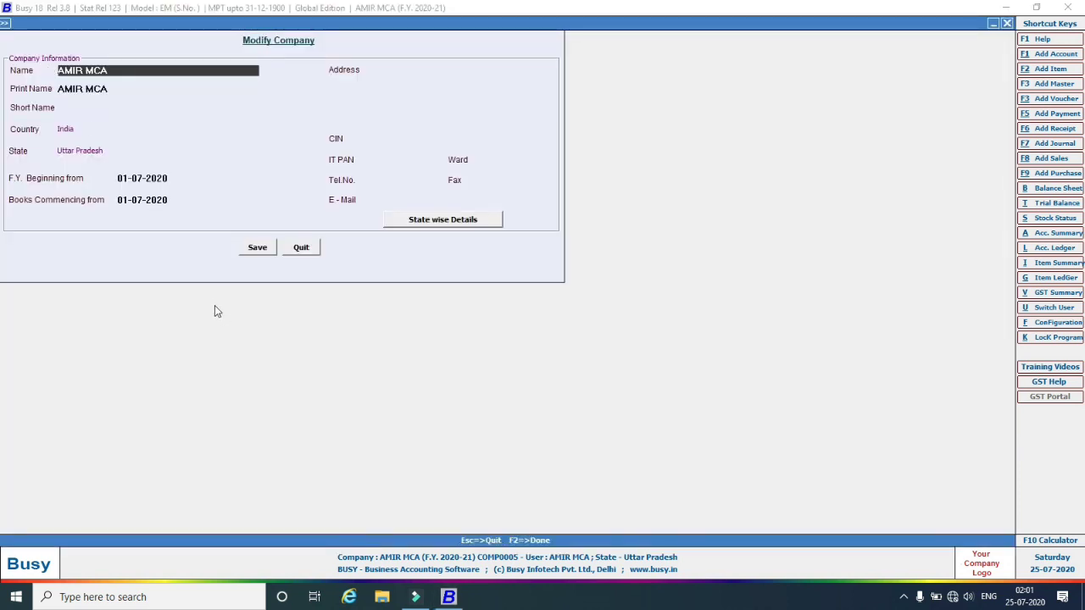
click(113, 70)
click(223, 125)
text(1)
key(Return)
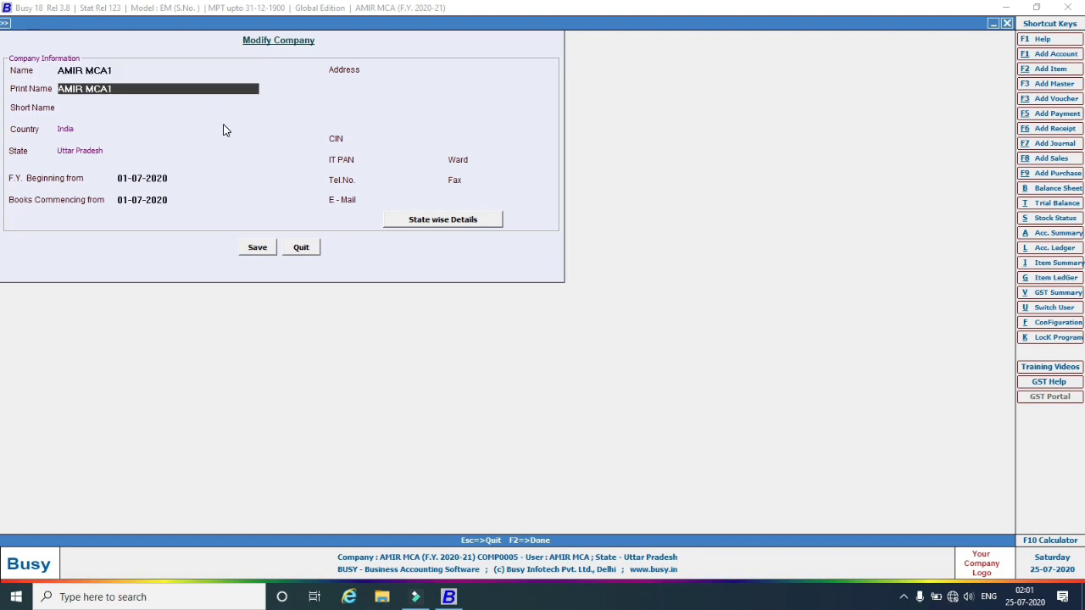
click(377, 71)
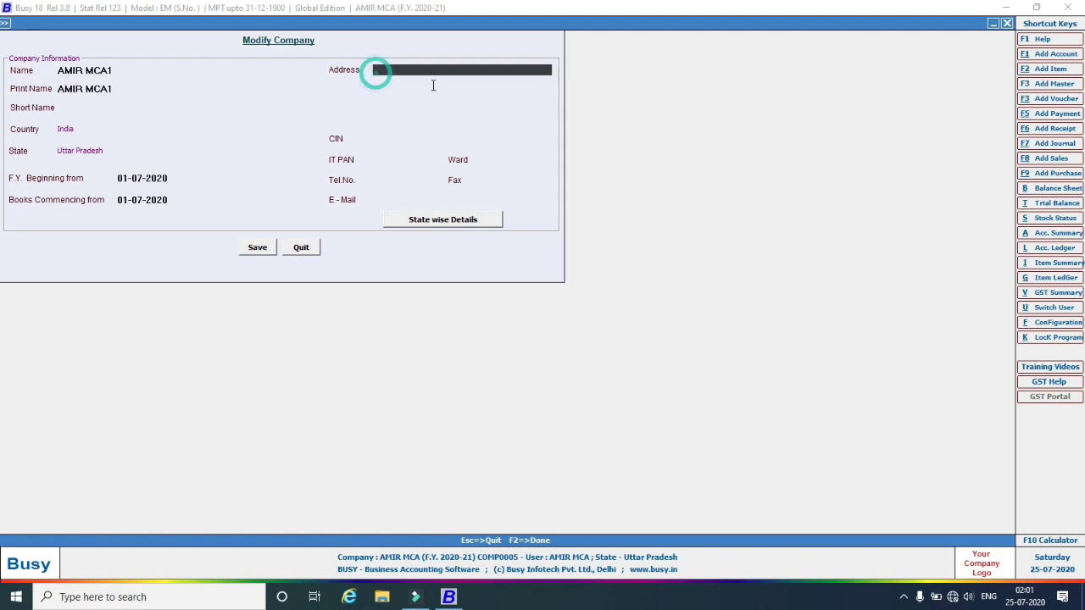
text(Allahabad)
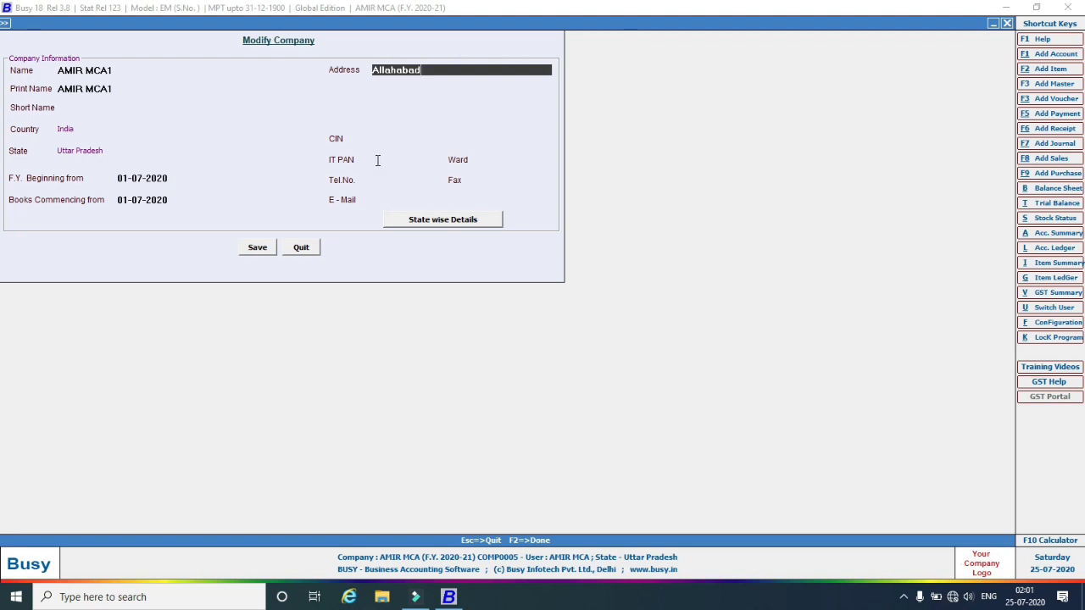
click(264, 249)
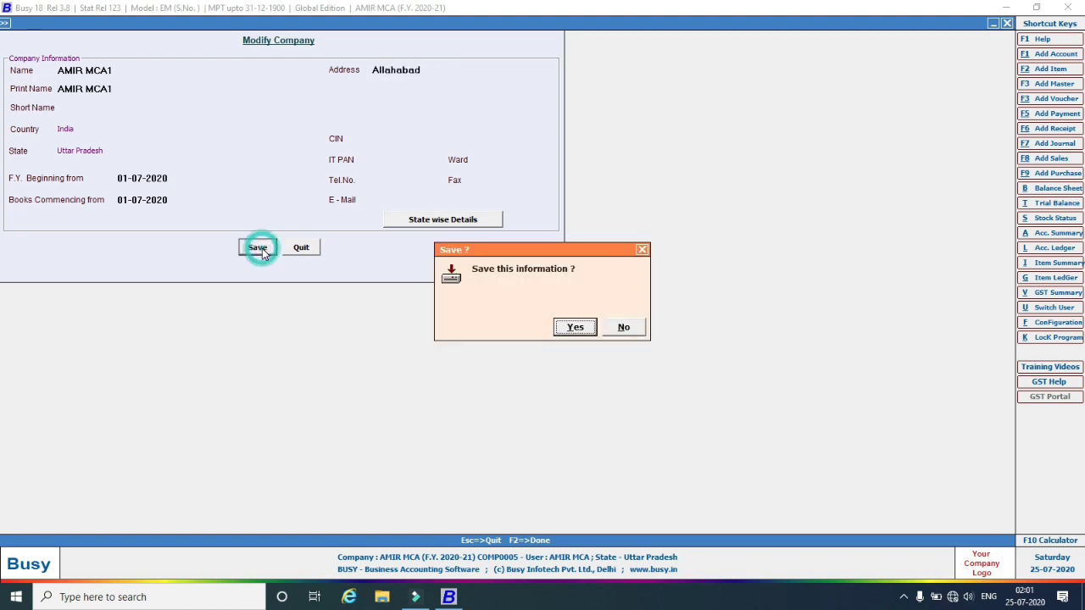
click(570, 332)
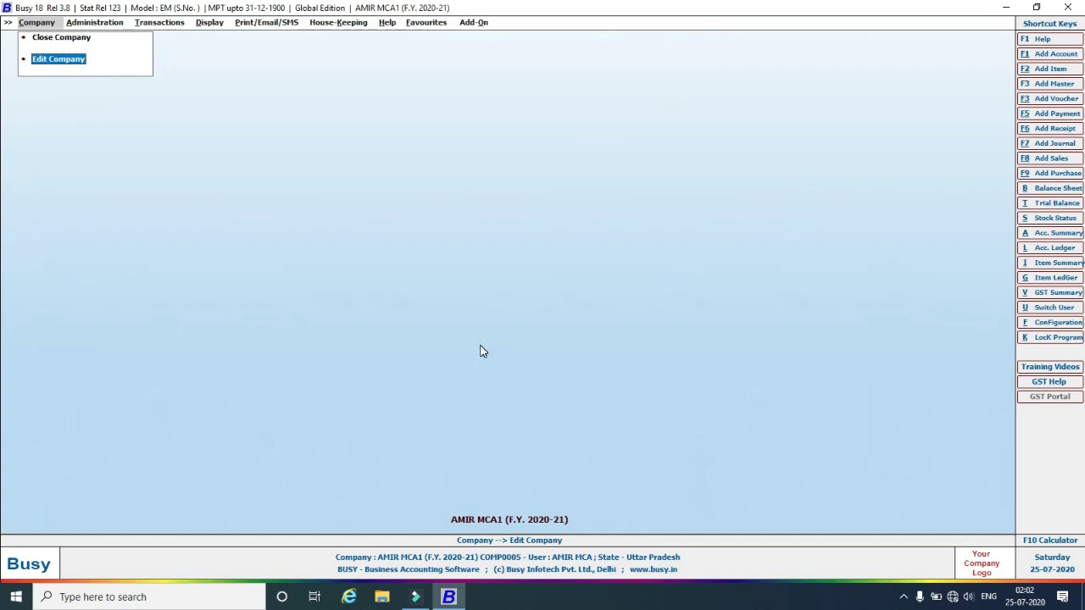
Close the company and reopen AMIR MCA1 from the company list.
click(53, 38)
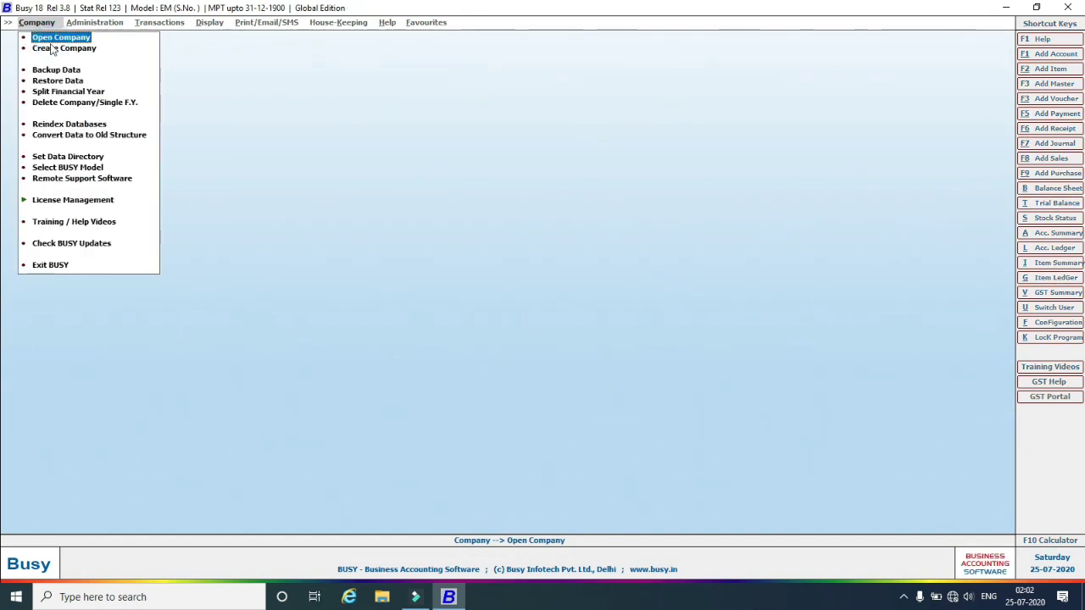
click(51, 39)
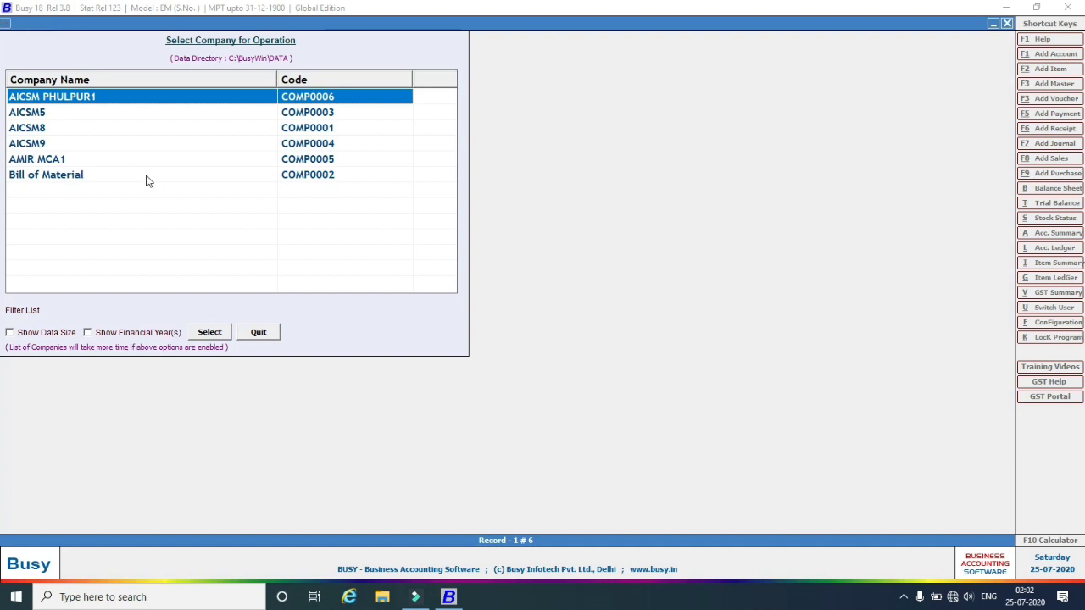
click(47, 161)
click(206, 333)
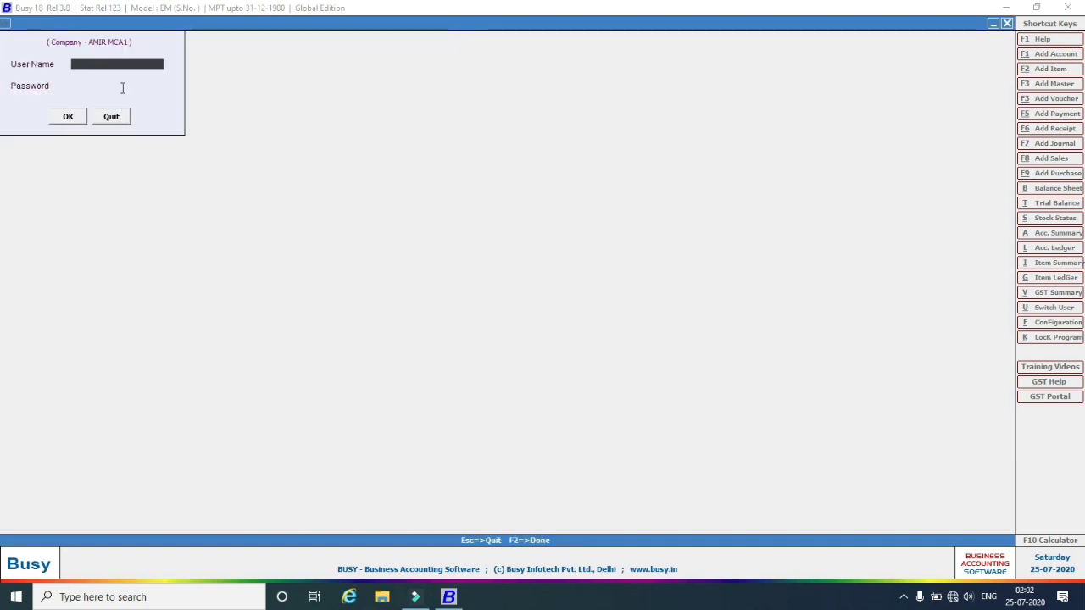
Sign in as AMIR MCA with the password, then close the company again.
text(AMIR MCA)
click(123, 87)
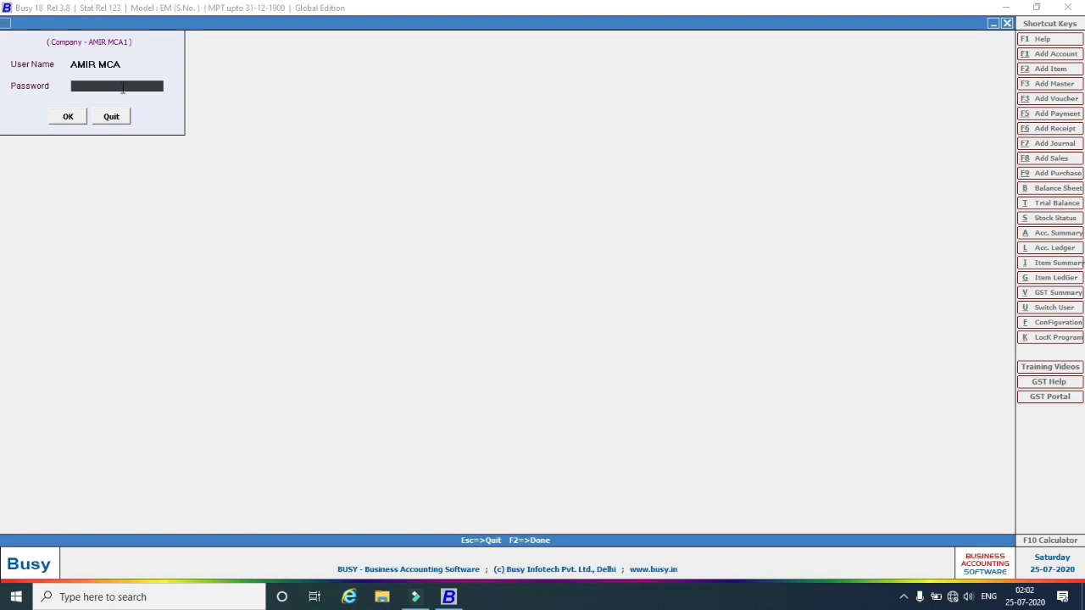
text(****)
click(77, 116)
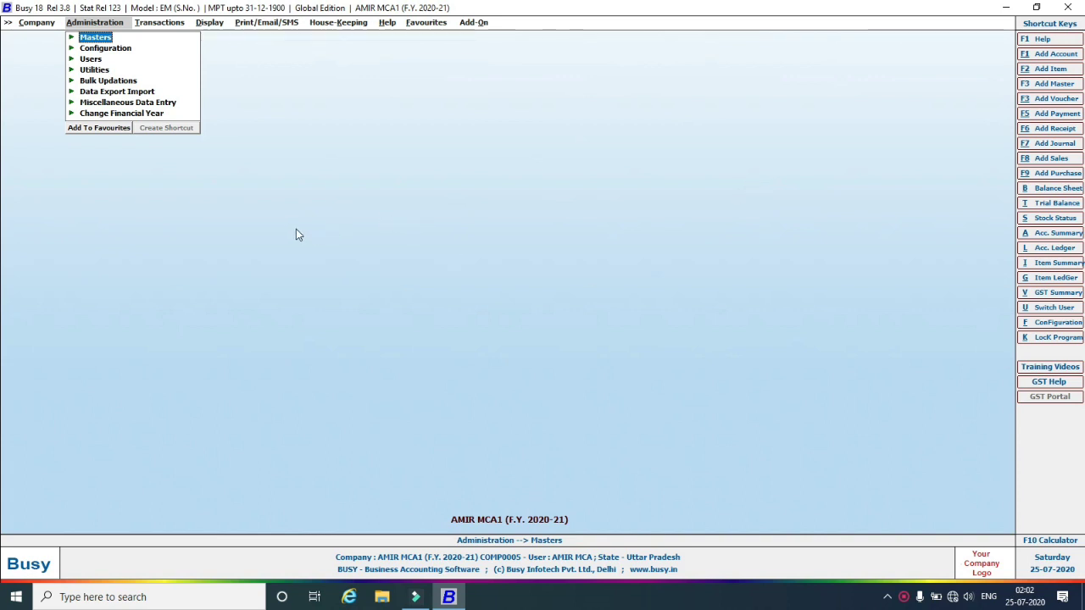
click(37, 22)
click(45, 42)
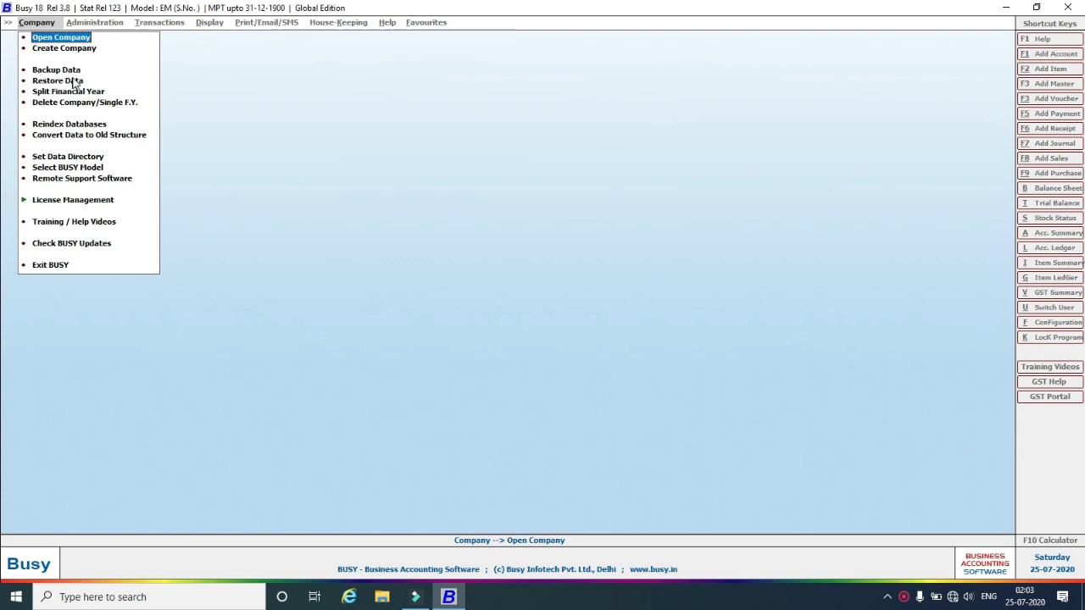
Minimize Busy, create a desktop folder named 'BUsy Backup', and place it beside new1.
click(1005, 7)
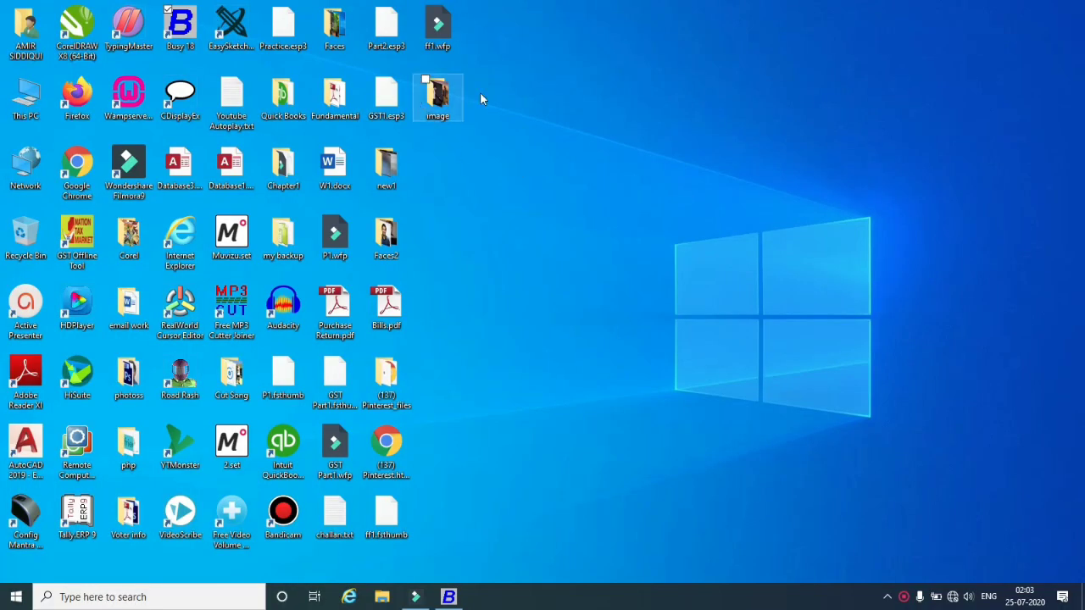
right_click(451, 159)
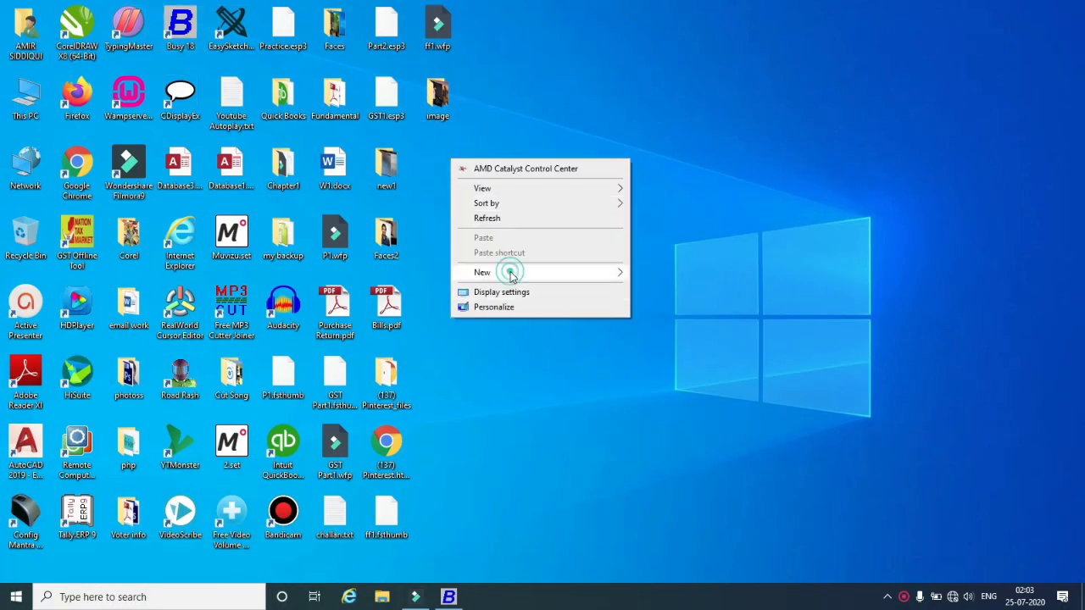
mouse_move(623, 282)
click(678, 273)
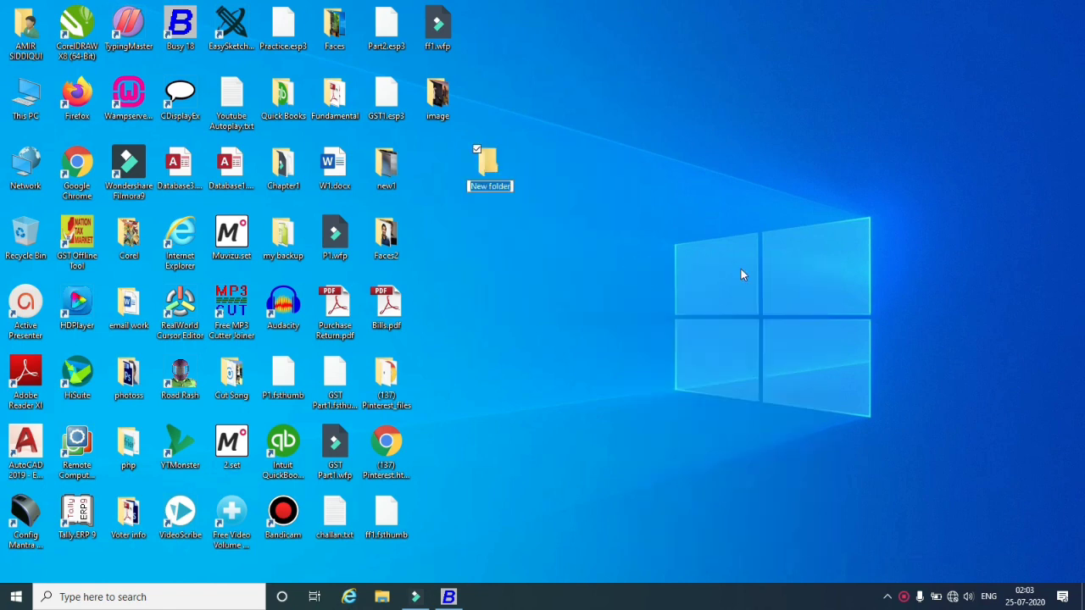
text(BUsy Backup)
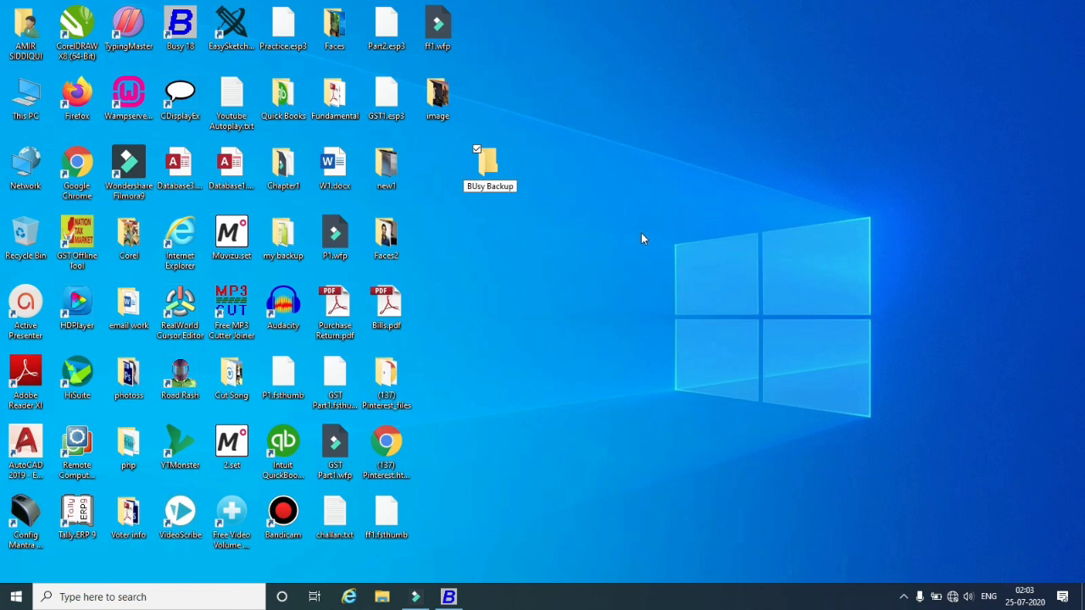
key(Return)
drag(489, 165, 438, 165)
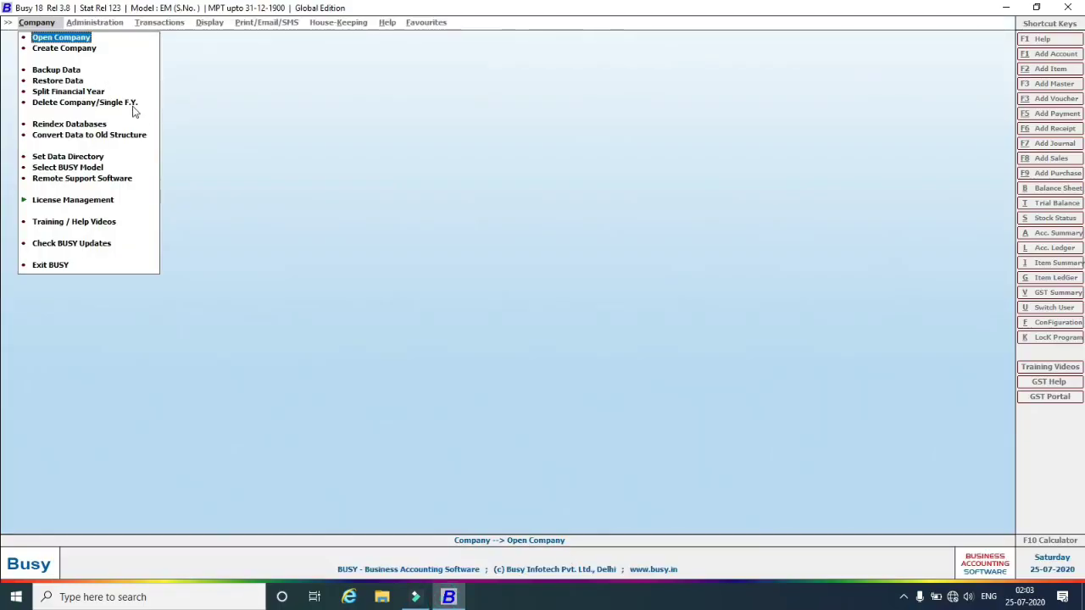
Choose AMIR MCA1 under Backup Data and sign in with its user name and password.
click(54, 72)
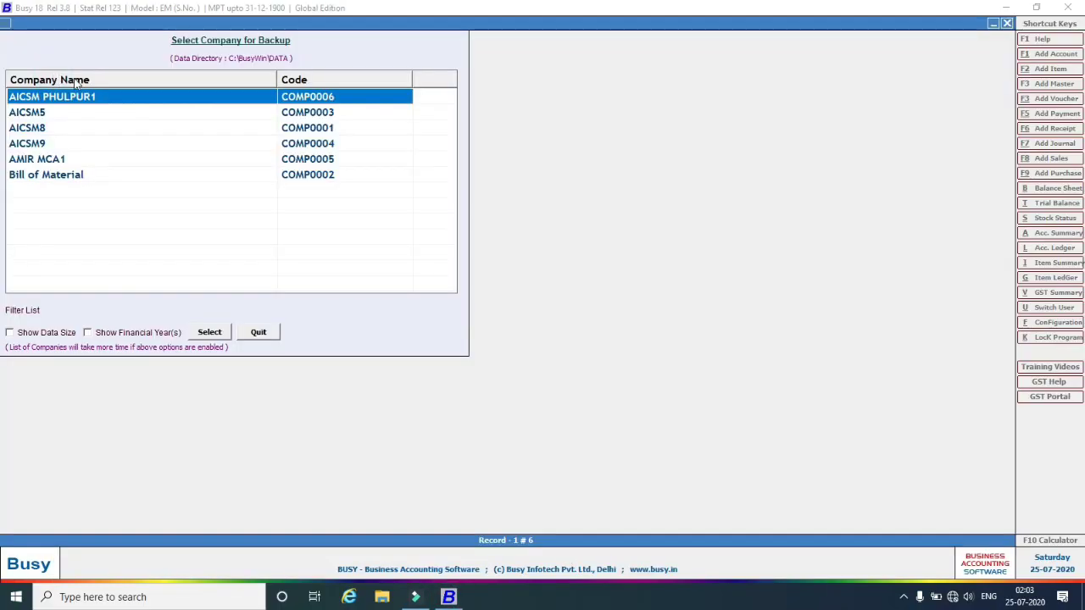
click(51, 161)
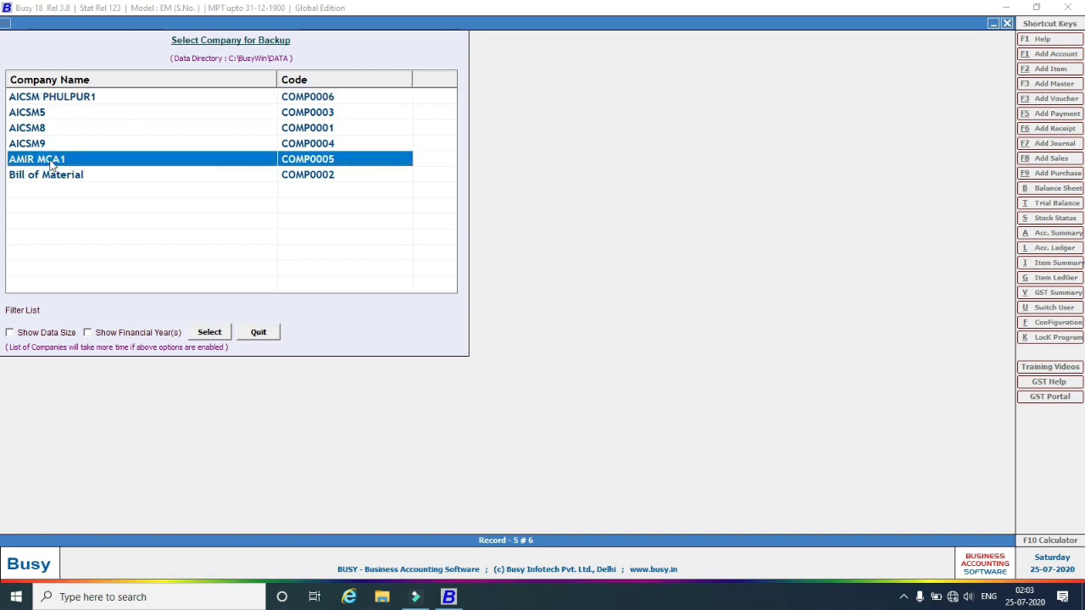
click(225, 333)
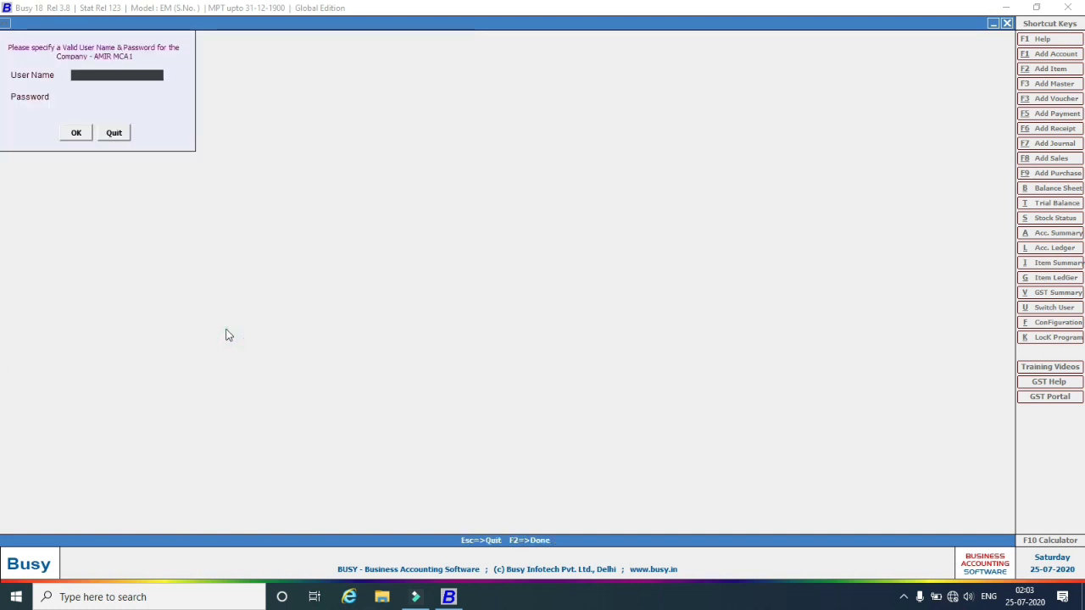
text(AMIR MCA)
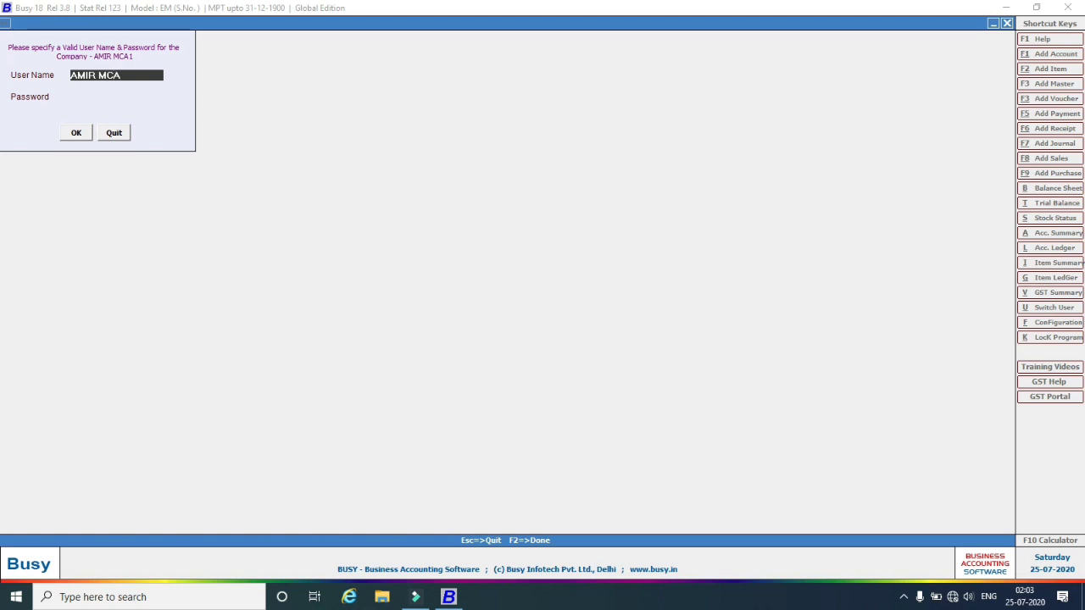
key(Return)
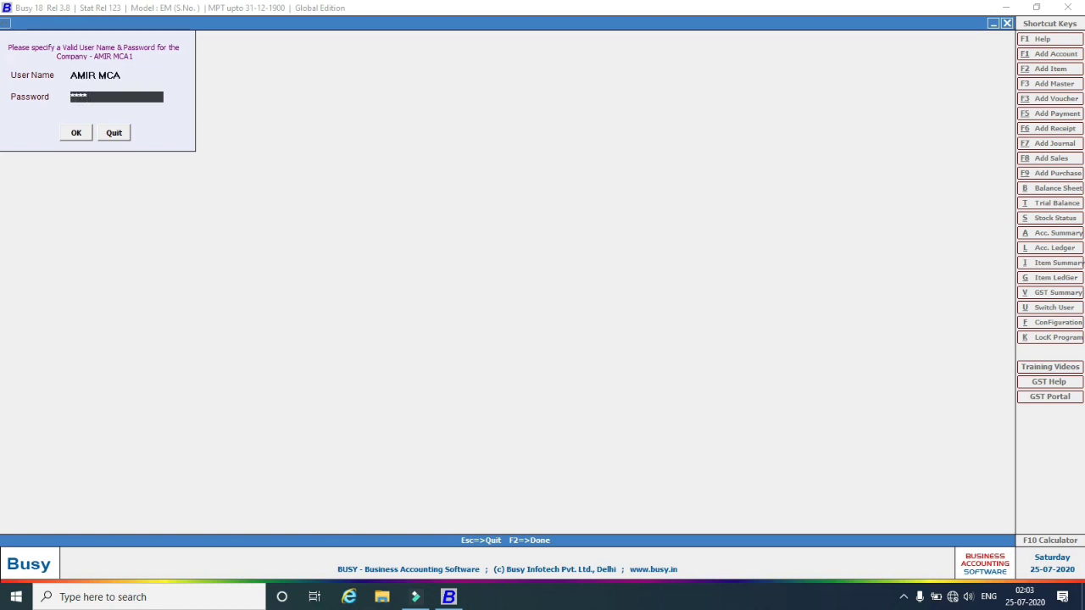
click(85, 133)
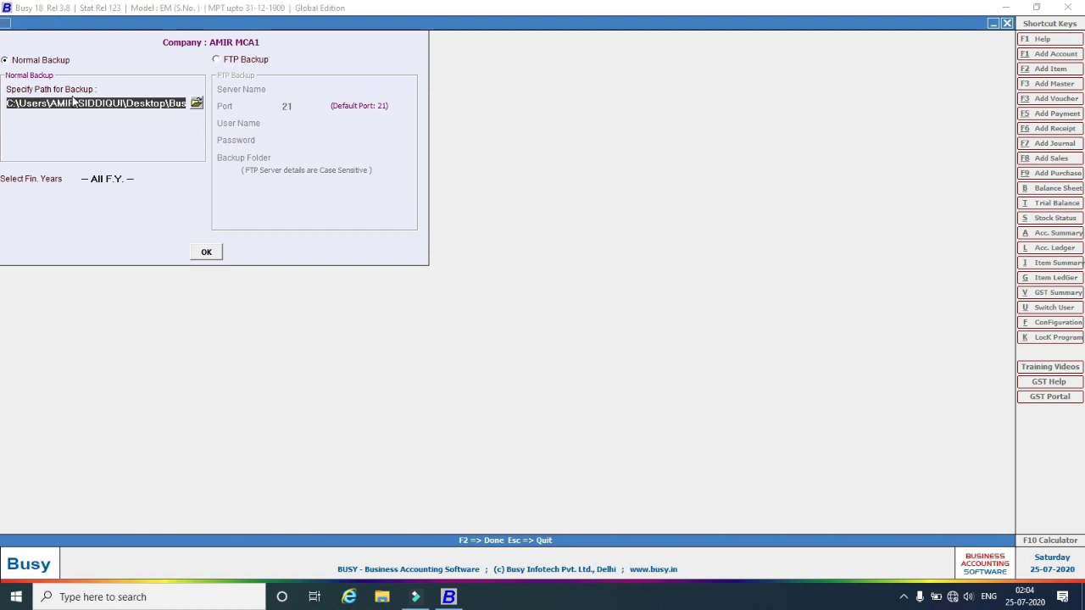
Back up all financial years of AMIR MCA1 into Desktop\BUsy Backup, declining another copy.
click(195, 103)
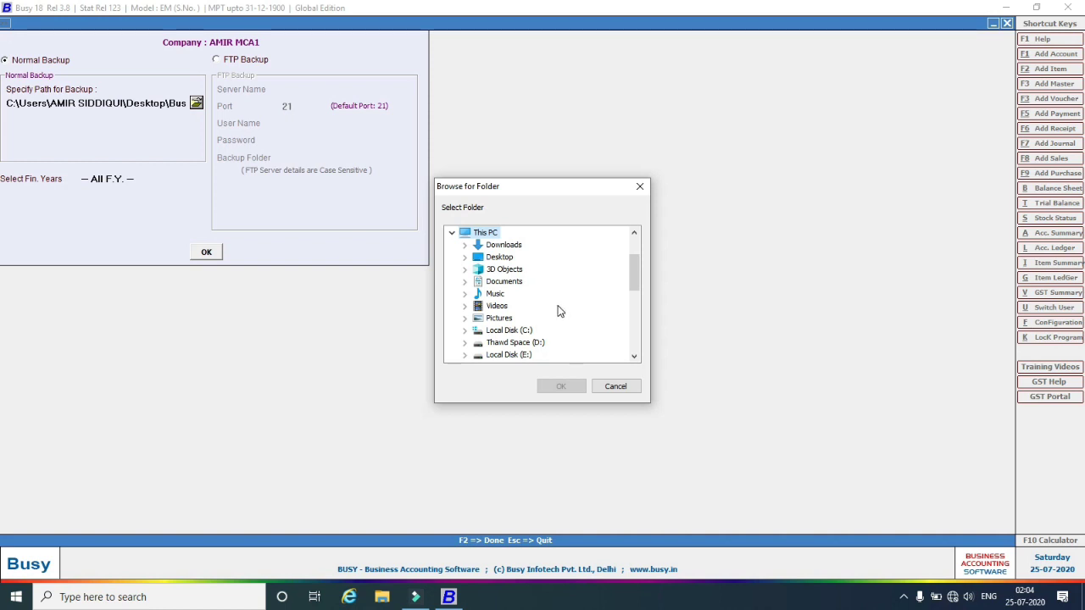
click(471, 258)
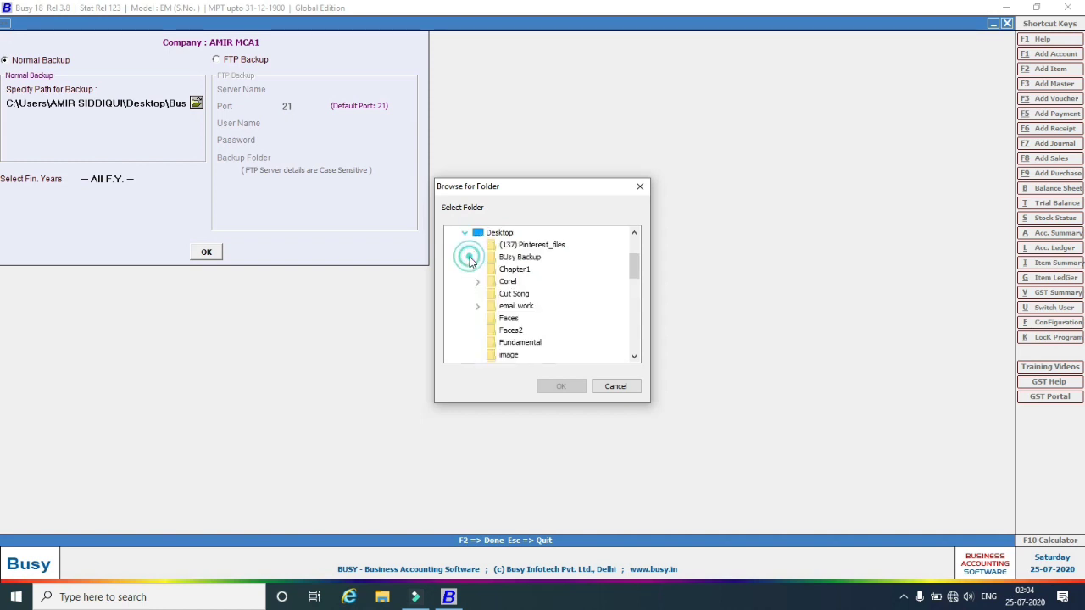
click(520, 257)
click(559, 386)
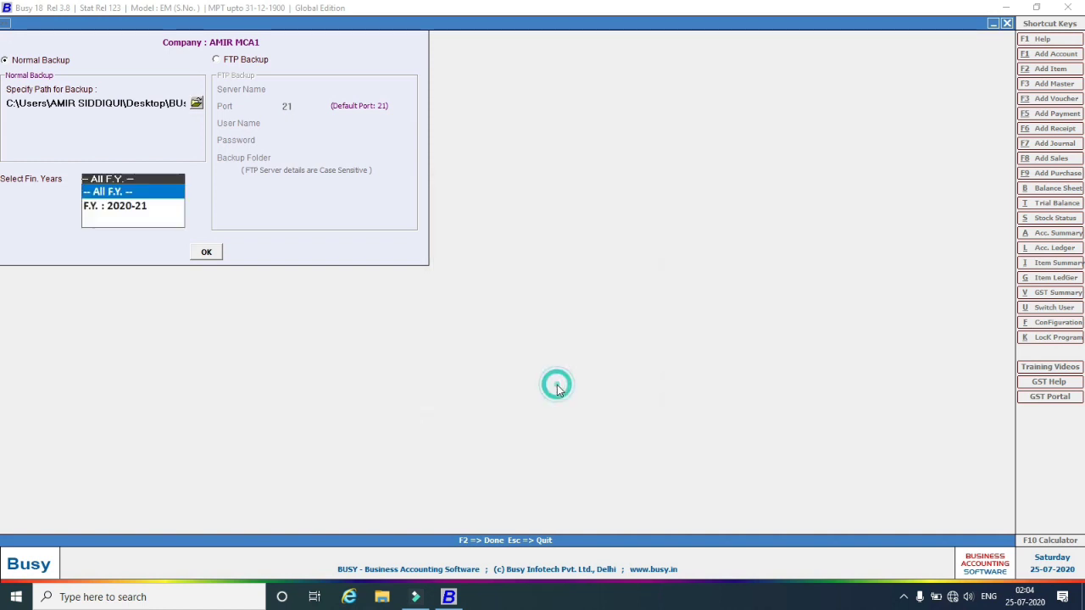
click(113, 192)
click(206, 257)
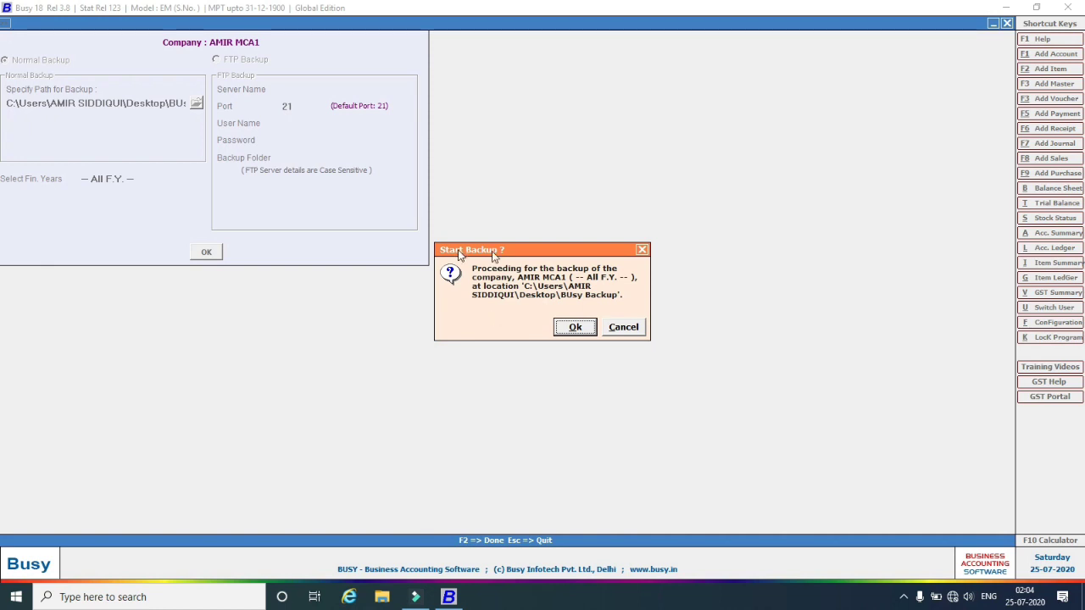
click(575, 326)
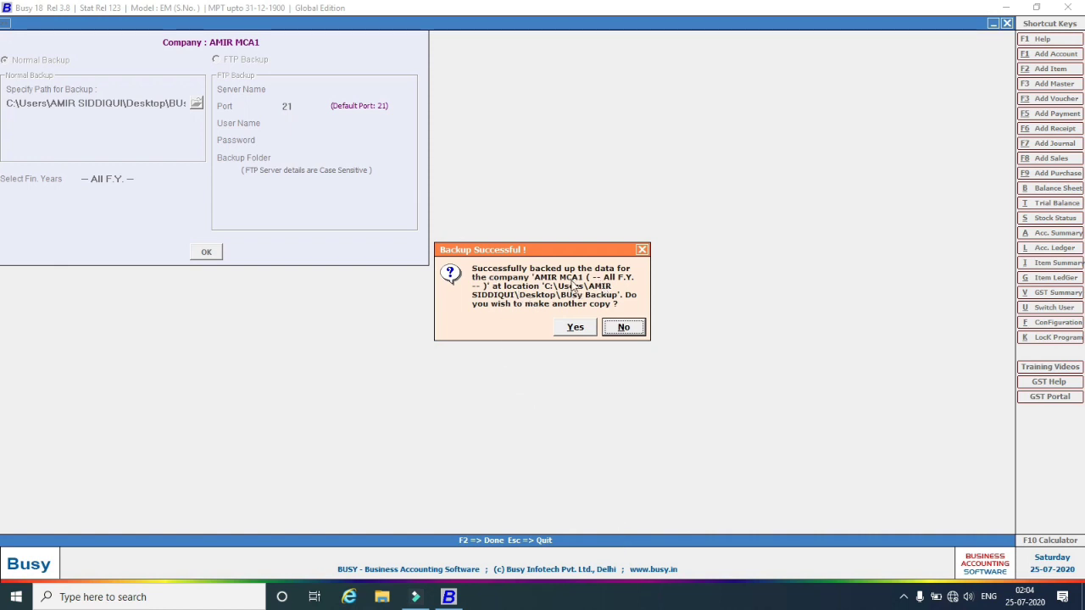
click(626, 329)
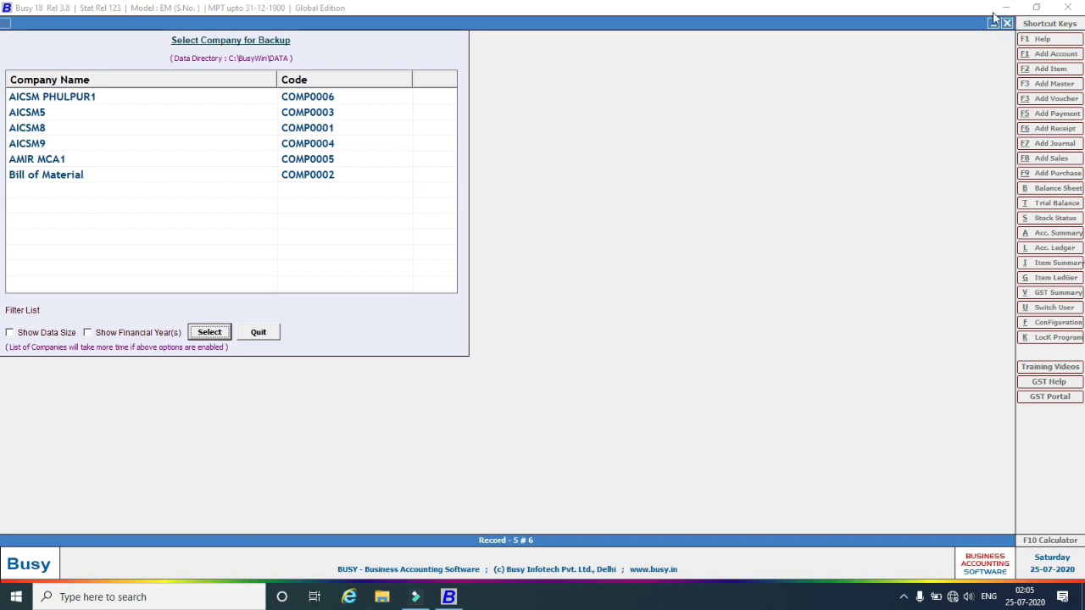
Verify the desktop BUsy Backup folder holds DATA.BKP and DISK1.DB, then return to Busy.
click(271, 333)
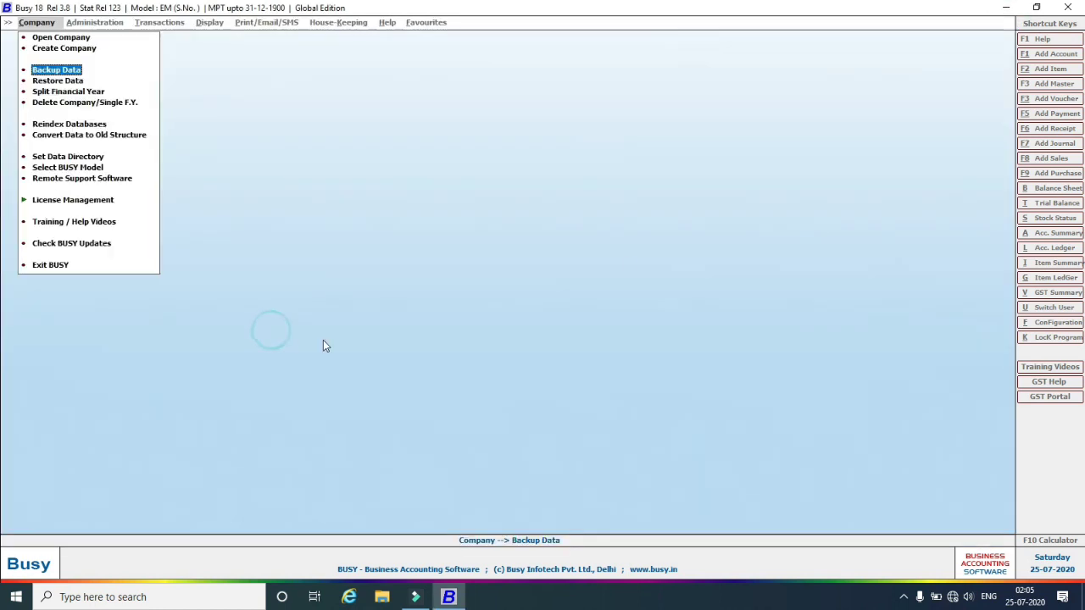
click(1006, 7)
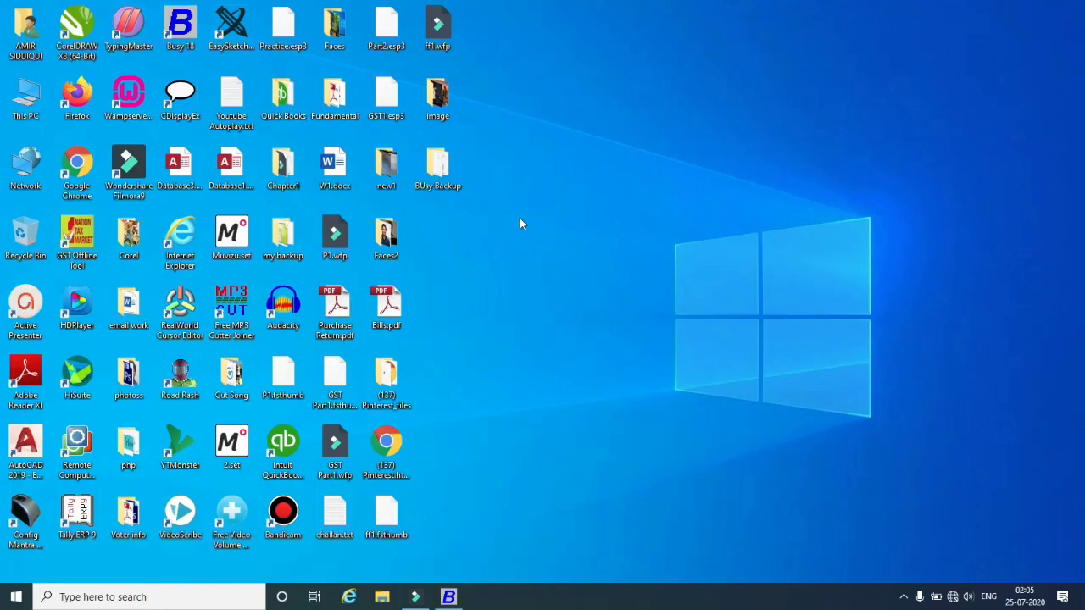
double_click(443, 185)
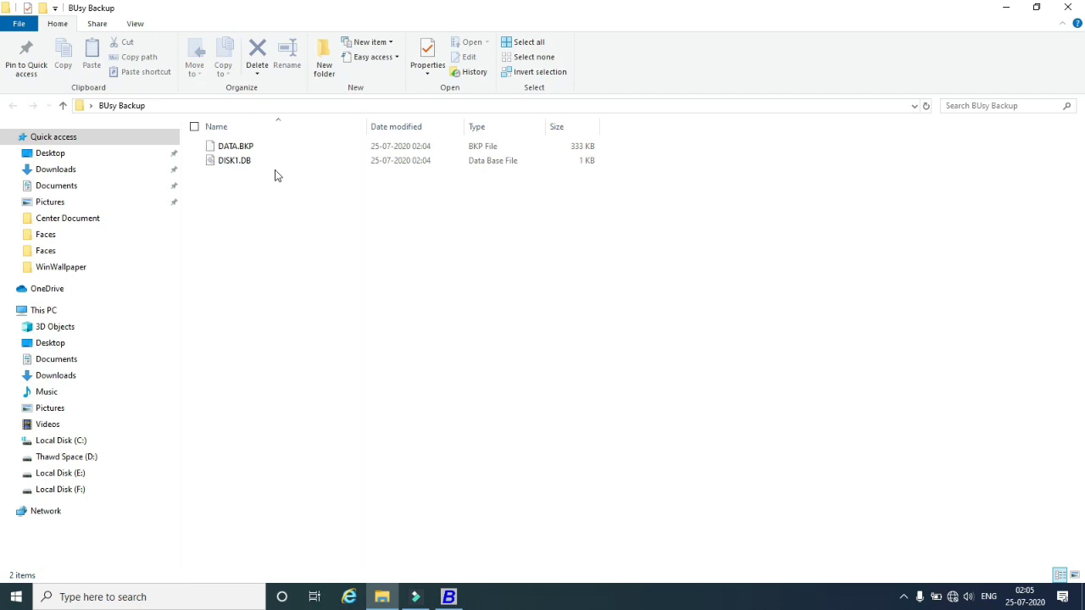
click(1066, 7)
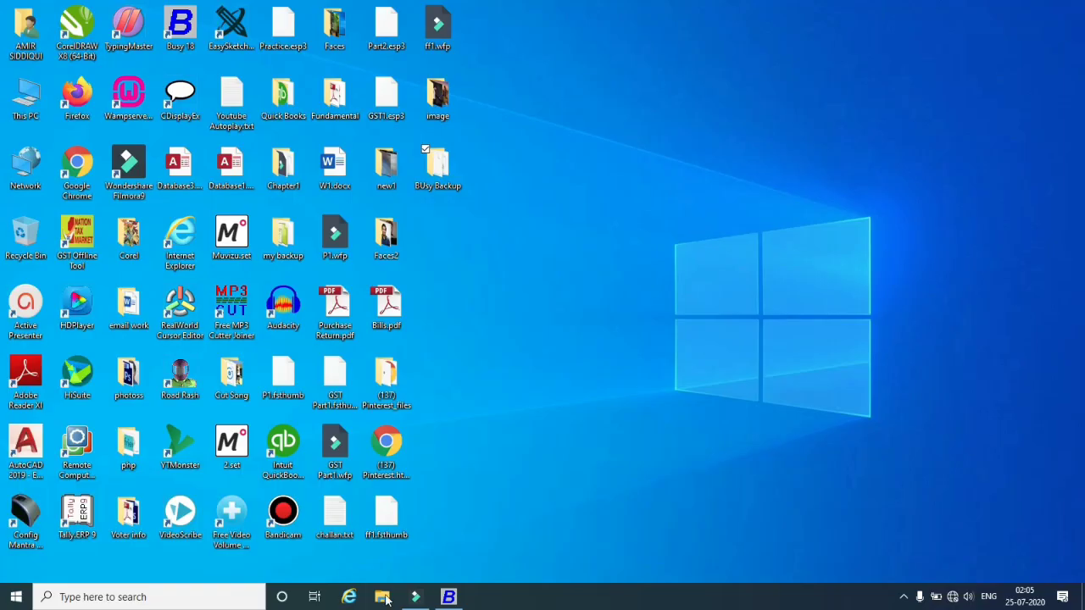
click(449, 596)
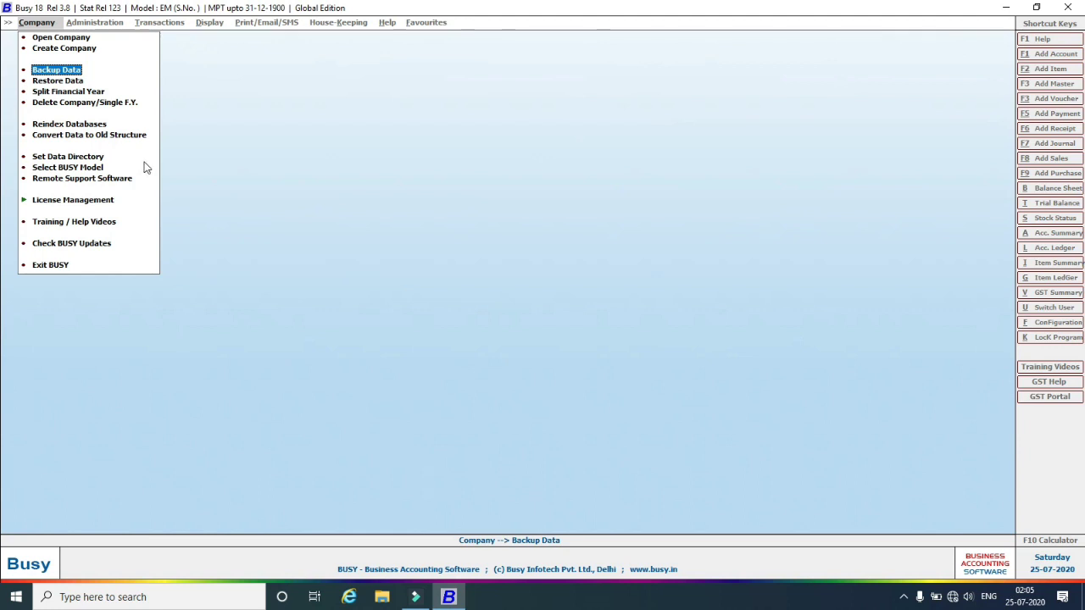
Select AMIR MCA1 for deletion and sign in with the superuser credentials.
click(45, 106)
click(45, 105)
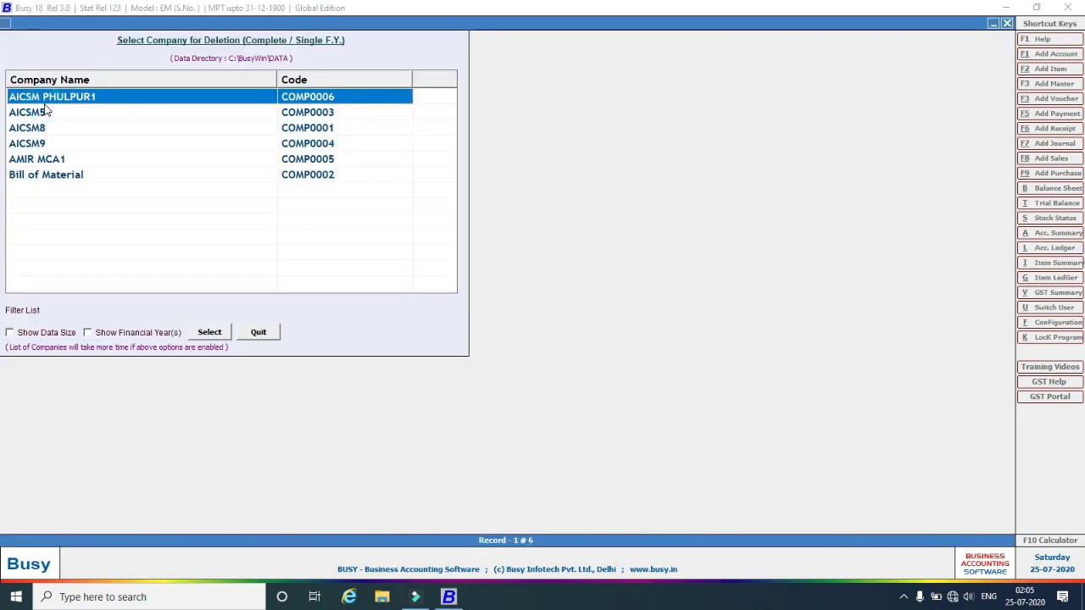
click(27, 165)
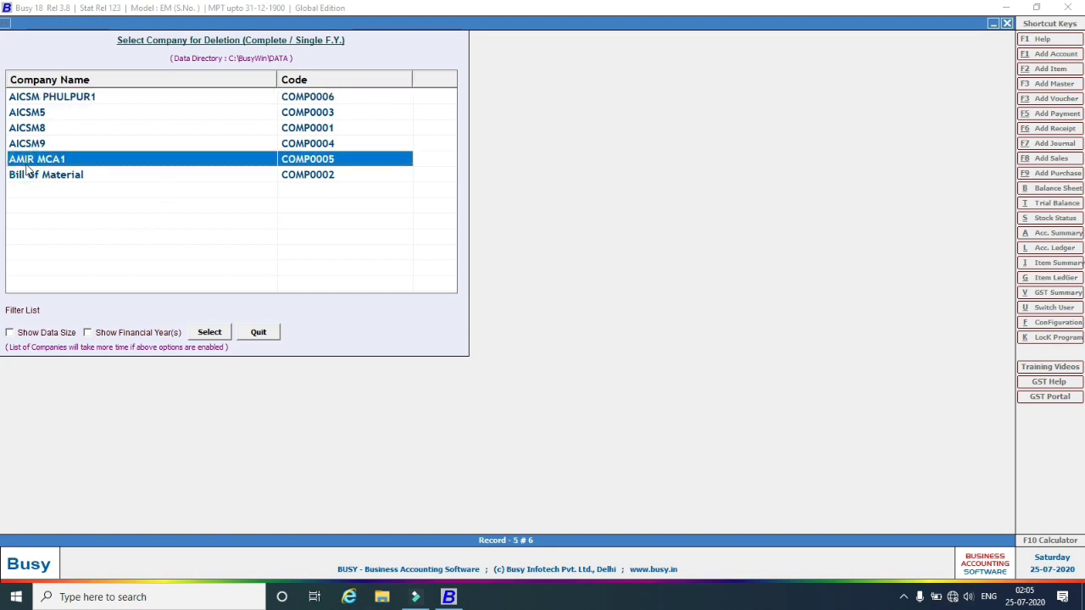
click(195, 334)
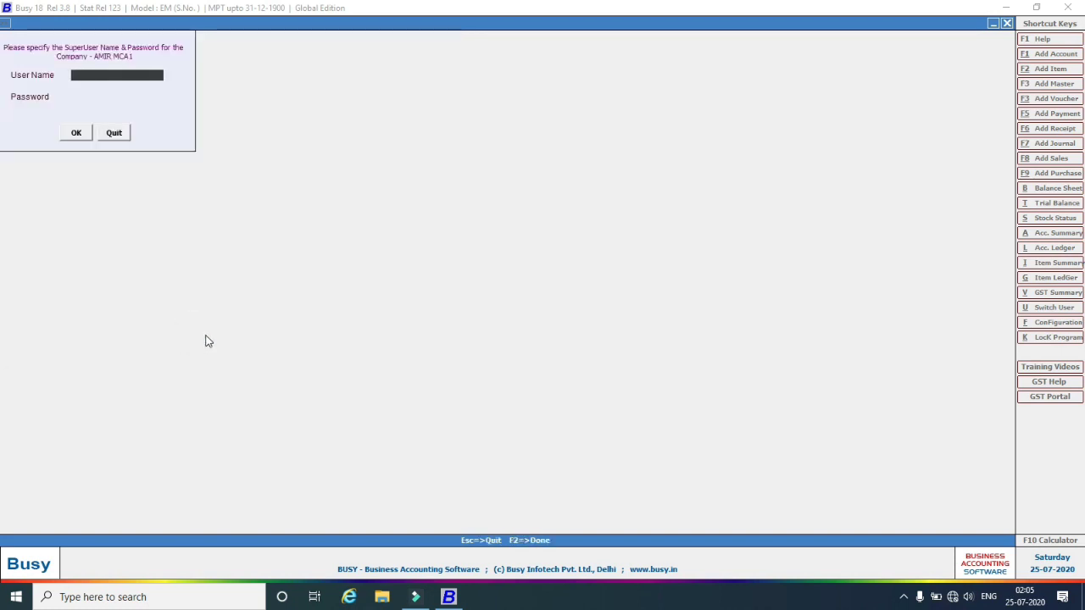
text(AMIR MCA)
key(Return)
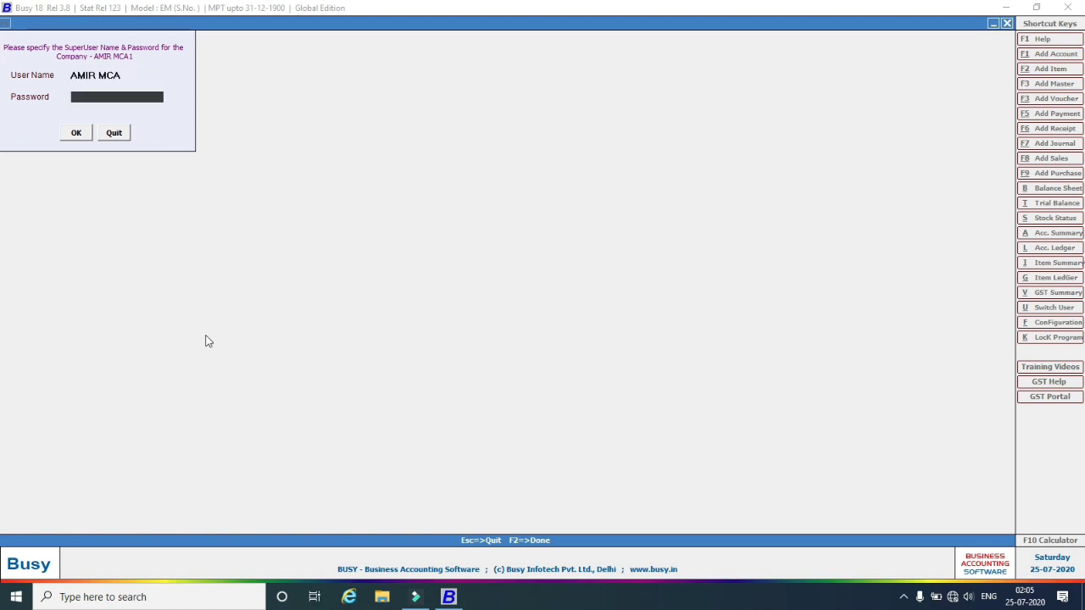
text(**)
key(Return)
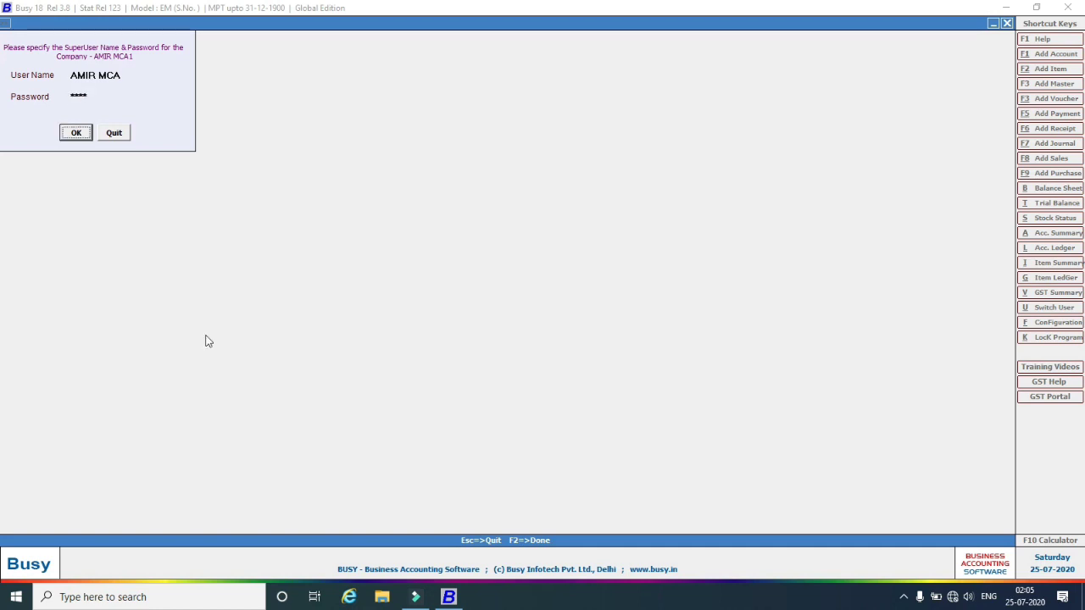
click(76, 133)
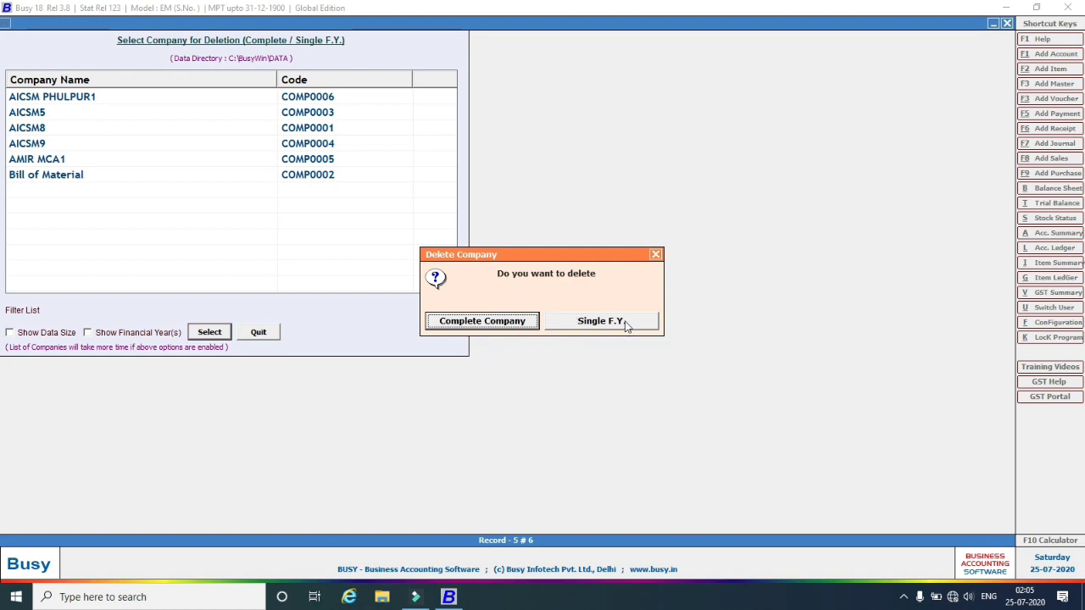
Delete the complete company permanently and acknowledge the success message.
click(488, 328)
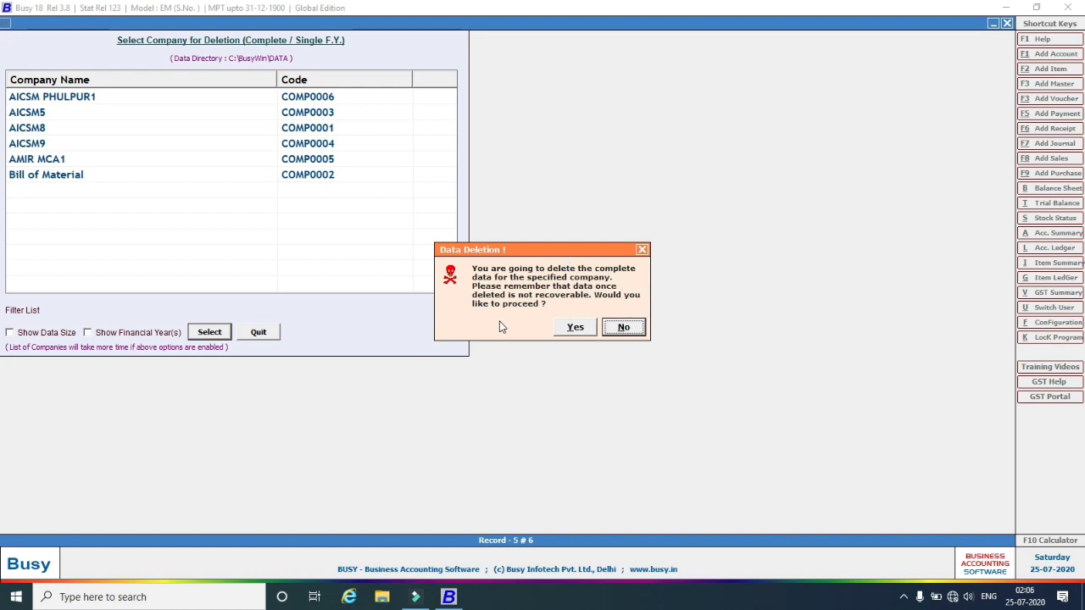
click(569, 327)
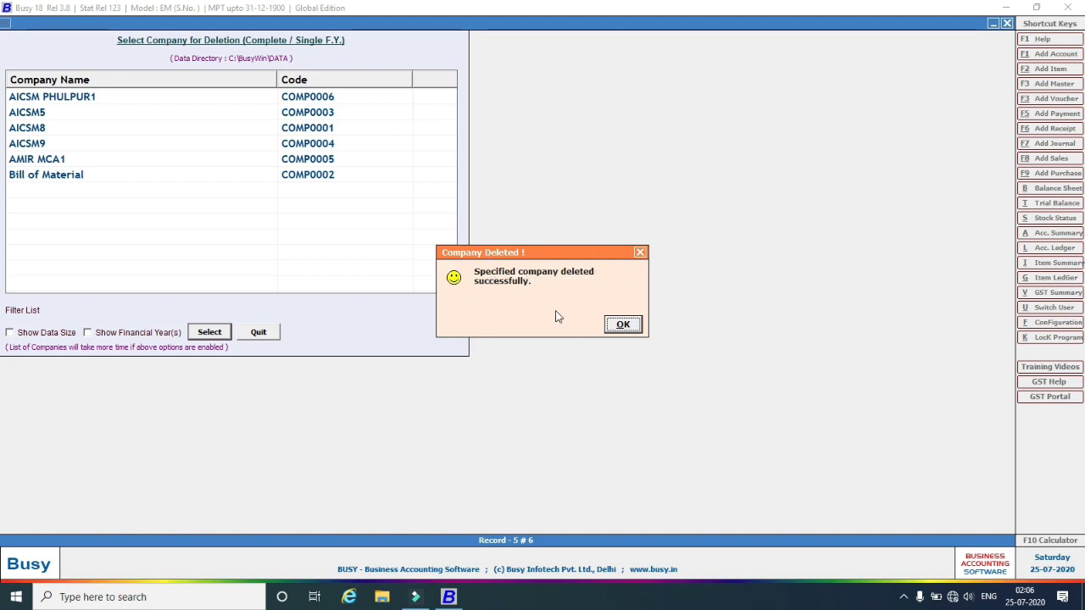
click(611, 331)
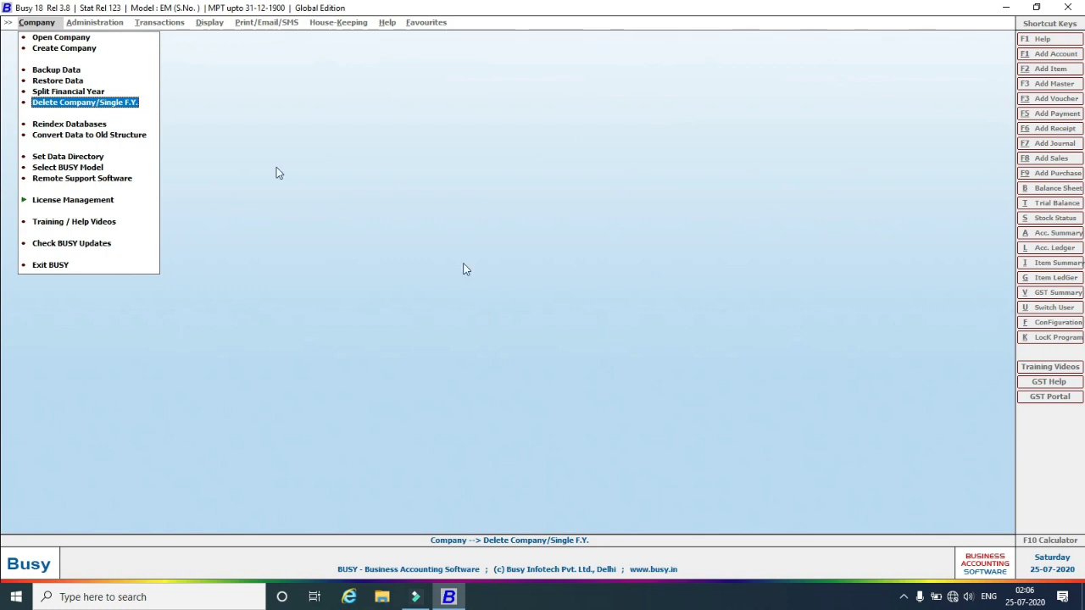
click(53, 38)
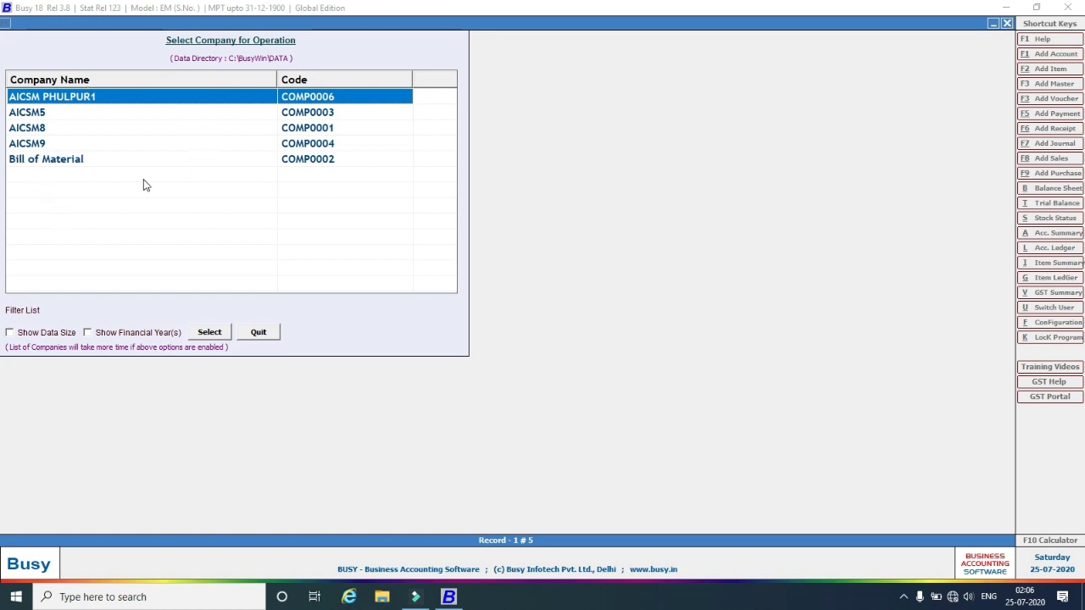
click(260, 331)
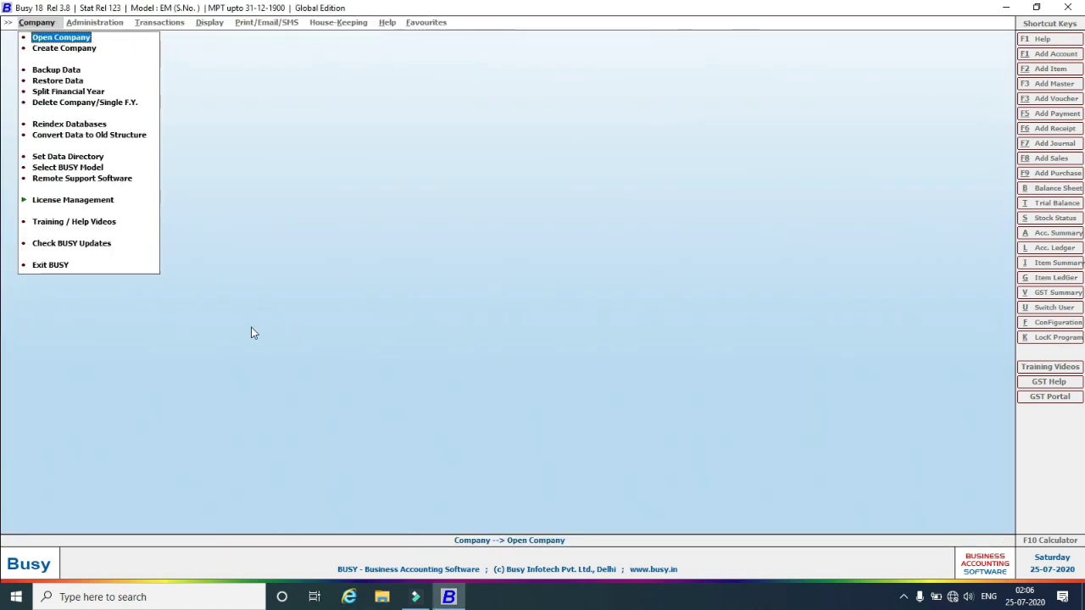
Restore the AMIR MCA1 backup found in Desktop\BUsy Backup.
click(51, 81)
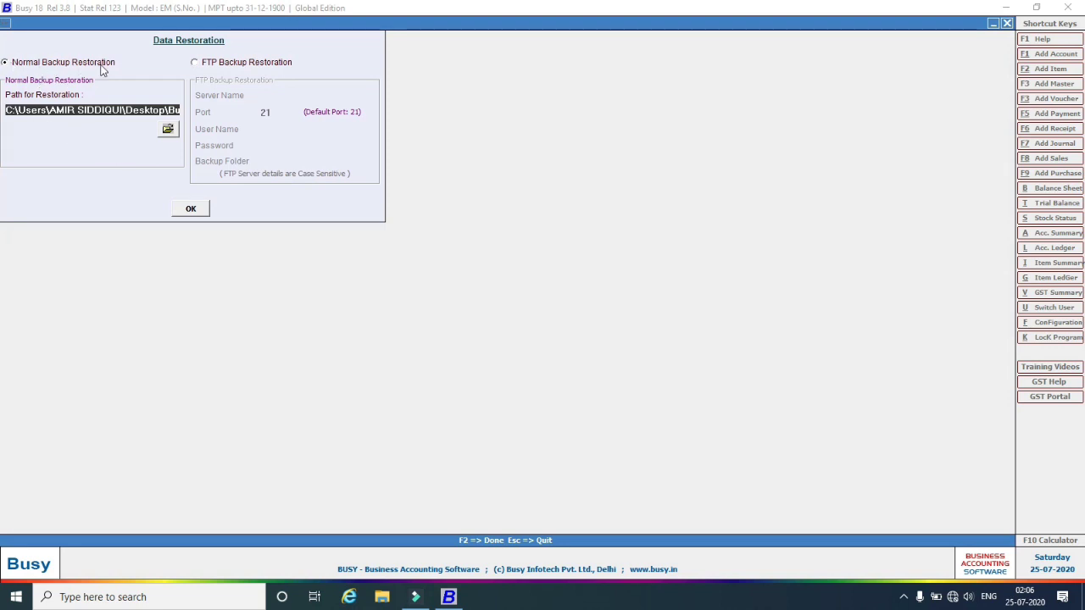
click(167, 130)
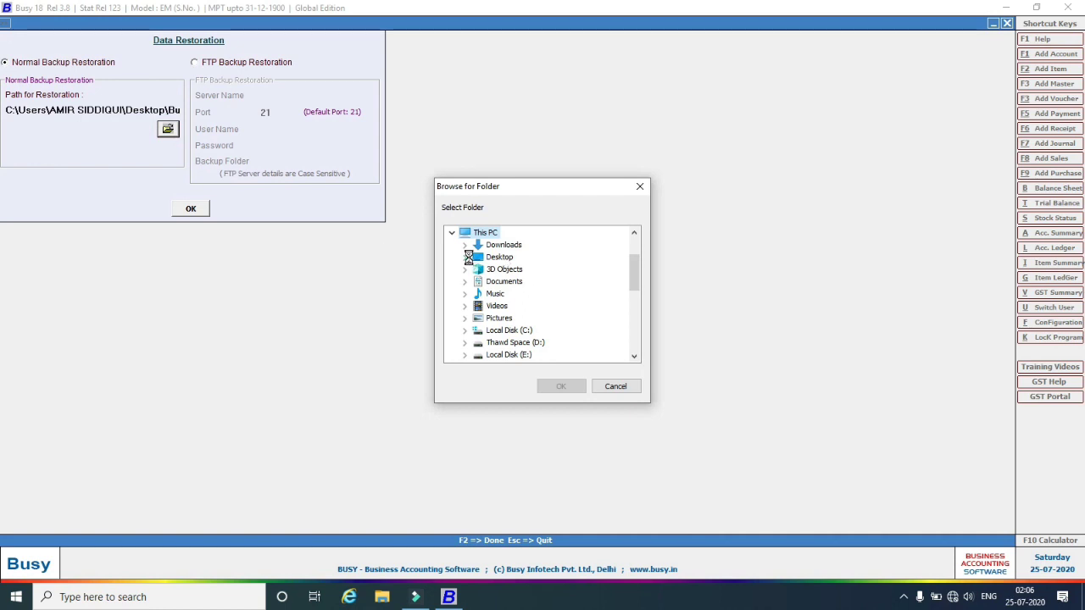
click(465, 257)
click(519, 257)
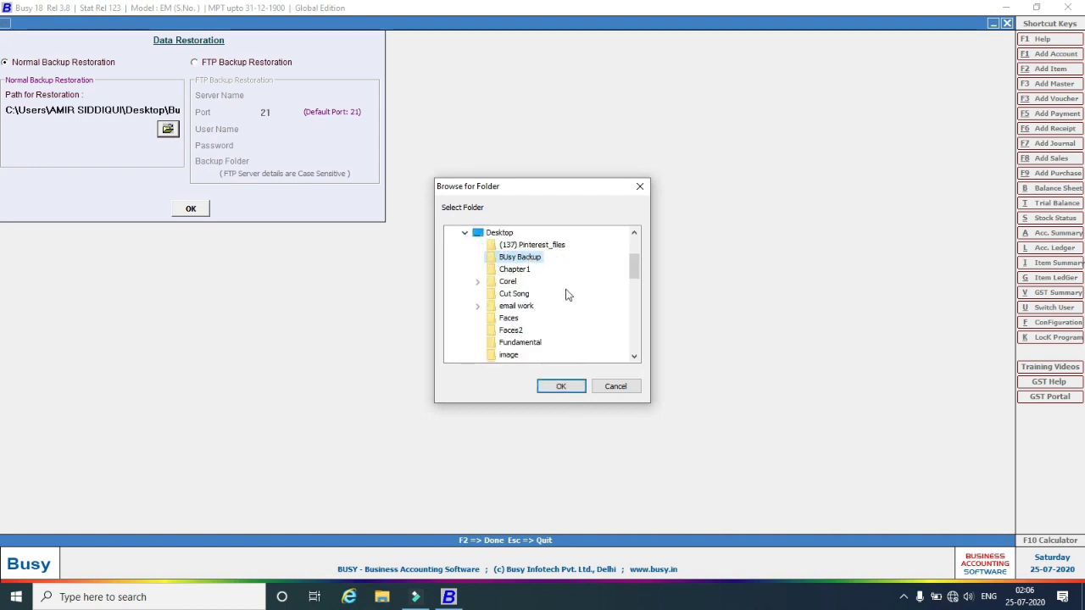
click(561, 386)
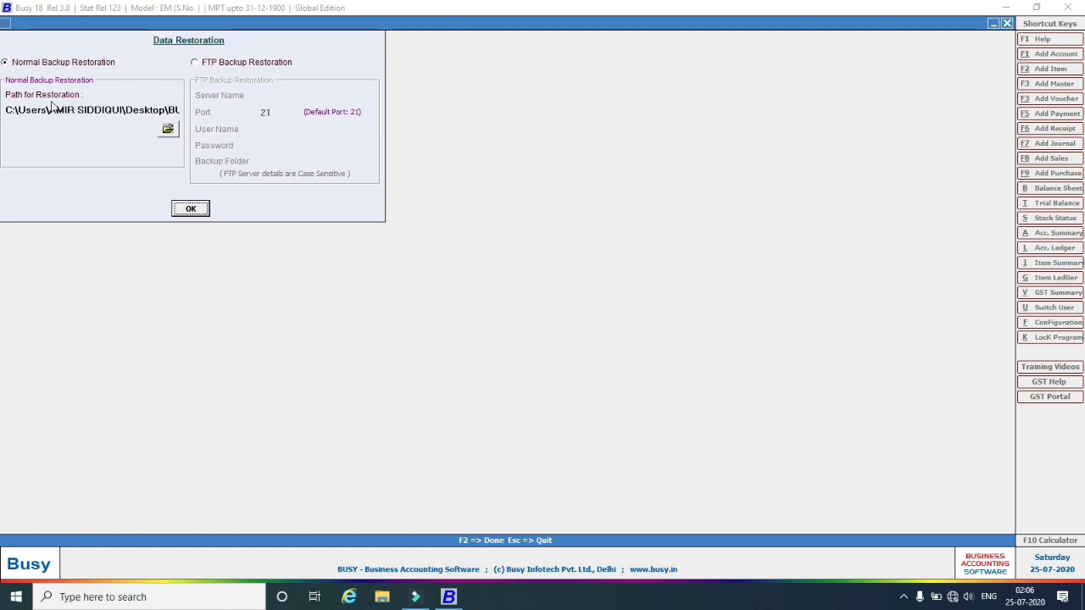
click(200, 210)
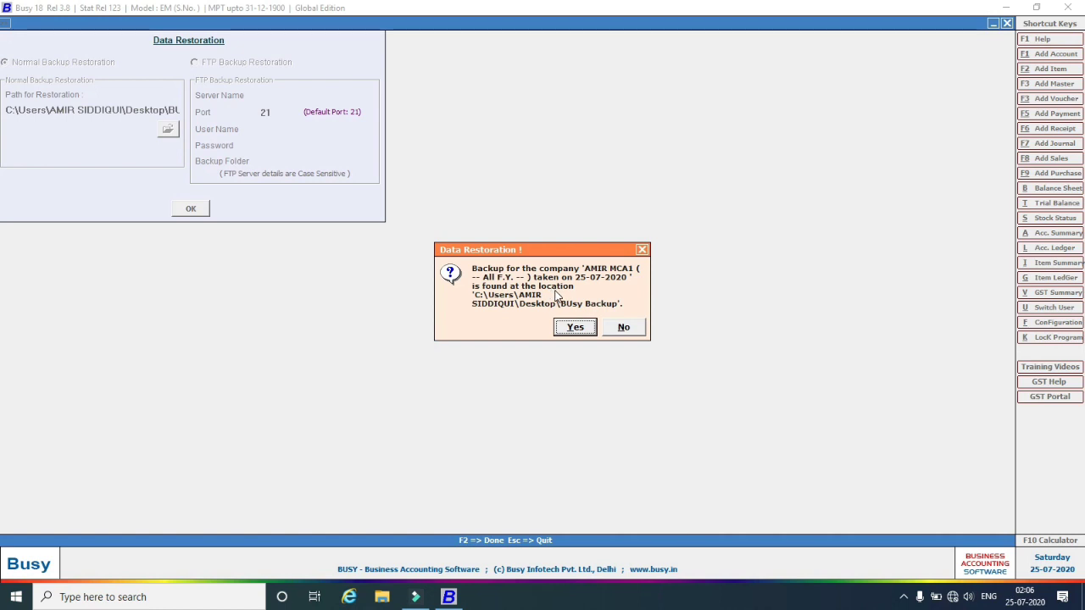
click(561, 335)
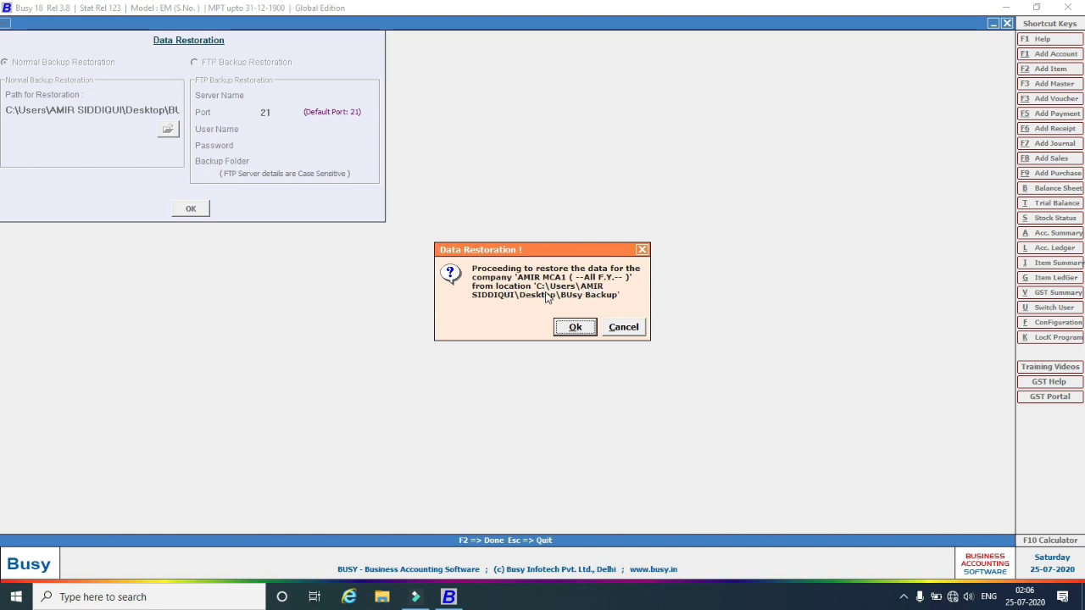
click(575, 327)
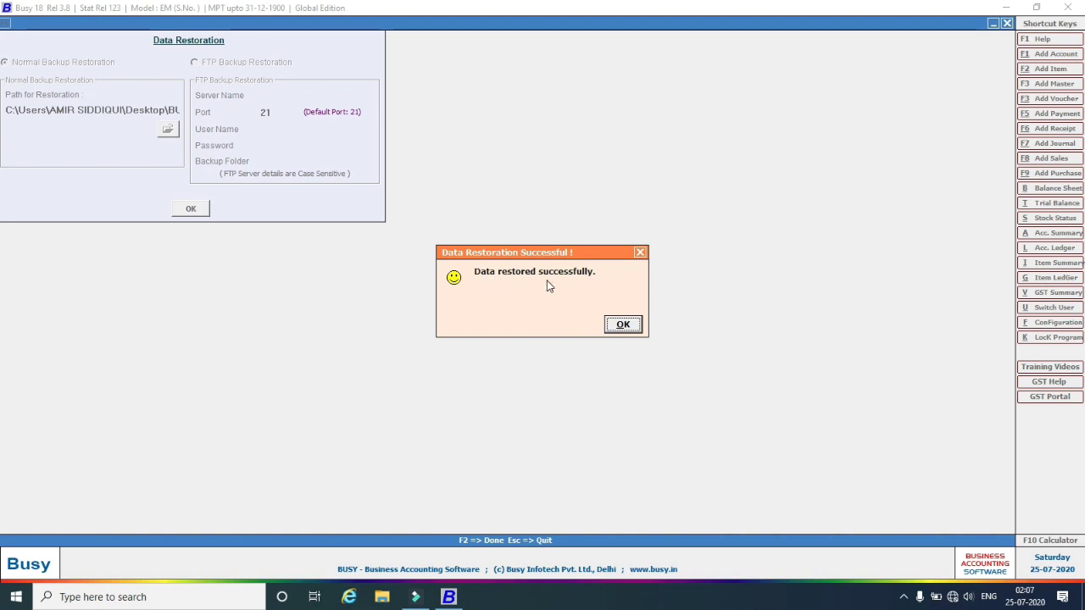
click(623, 325)
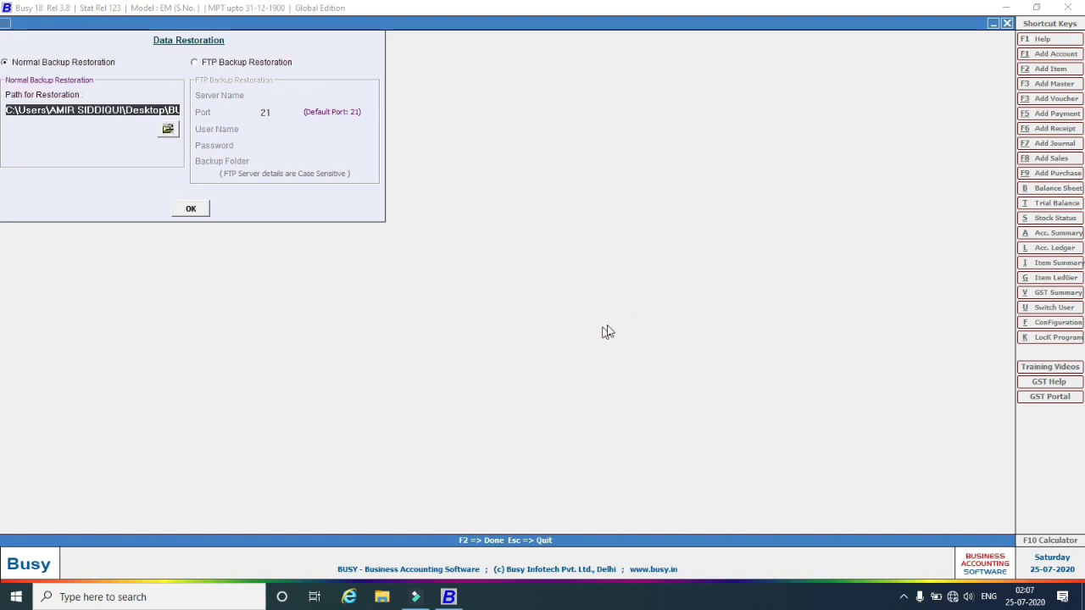
Decline restoring the same backup a second time and leave the restoration form.
click(192, 209)
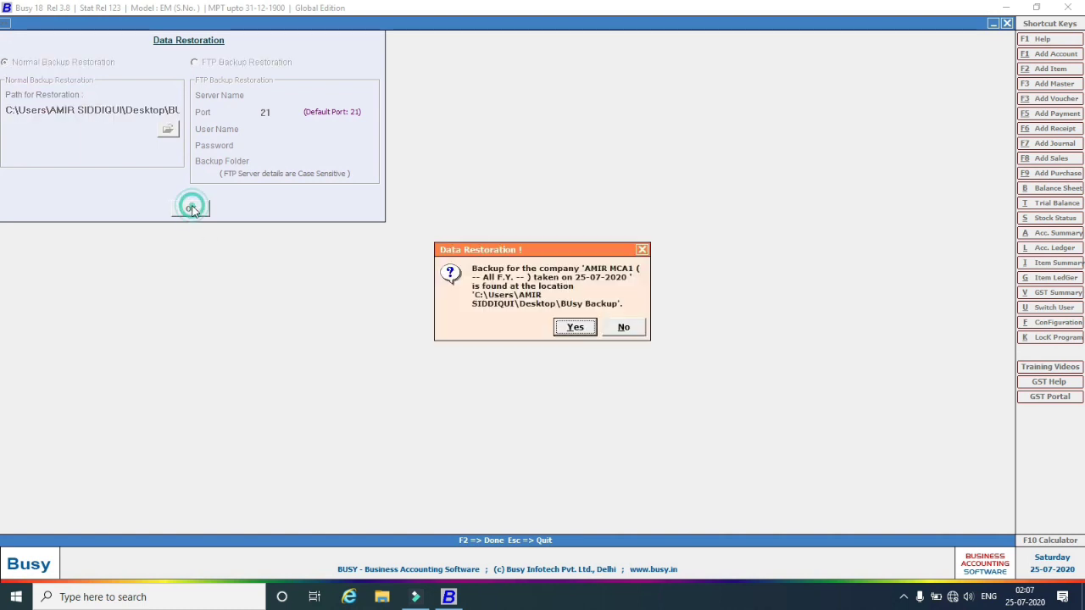
click(613, 332)
click(622, 325)
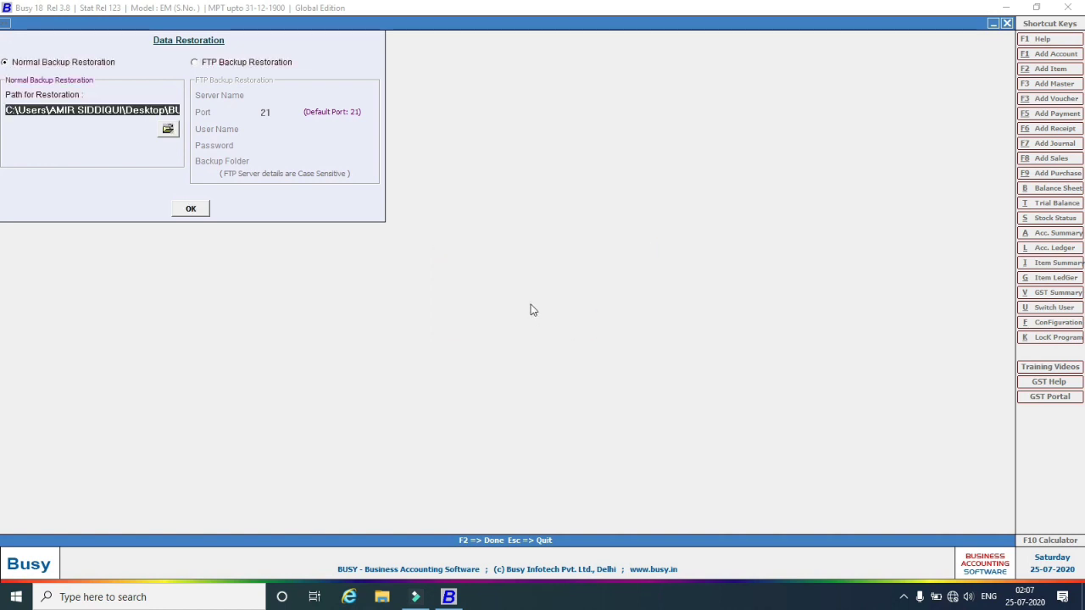
key(Escape)
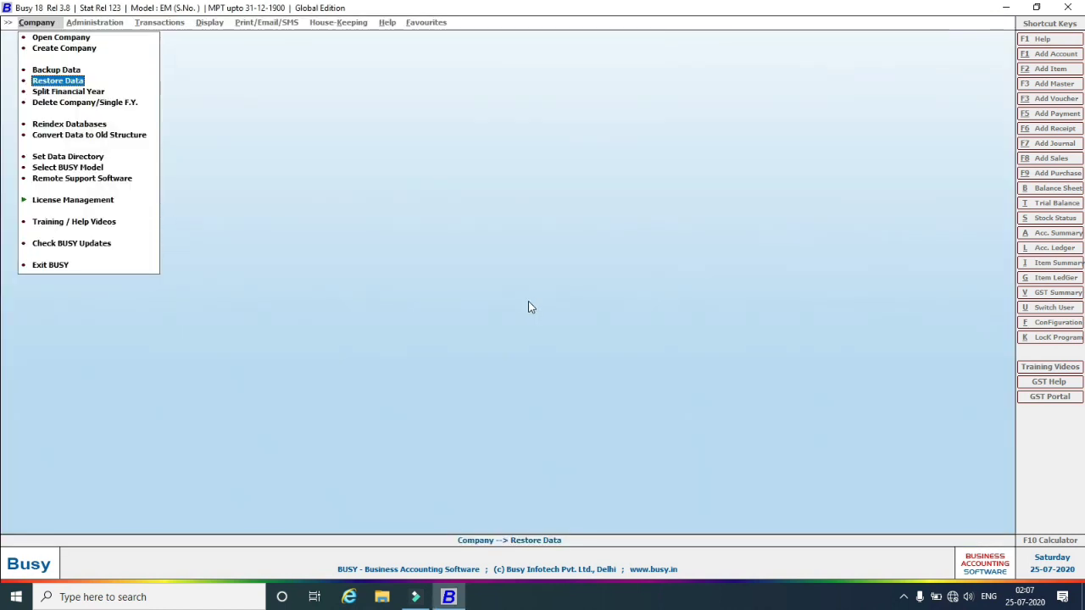
Open AMIR MCA1 for F.Y. 2020-21, logging in with its user name and password.
click(68, 39)
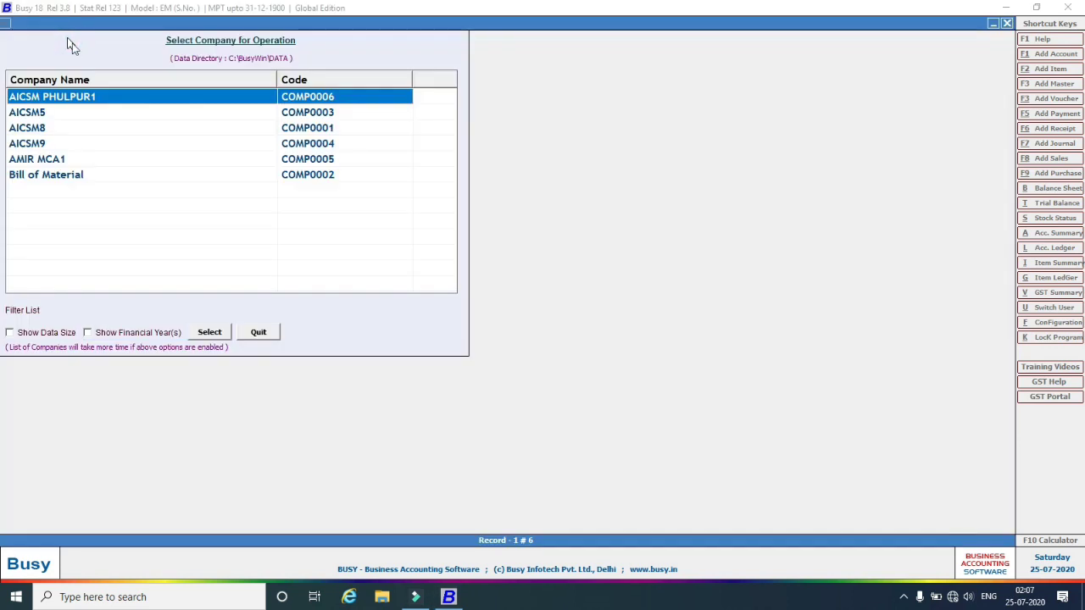
click(51, 159)
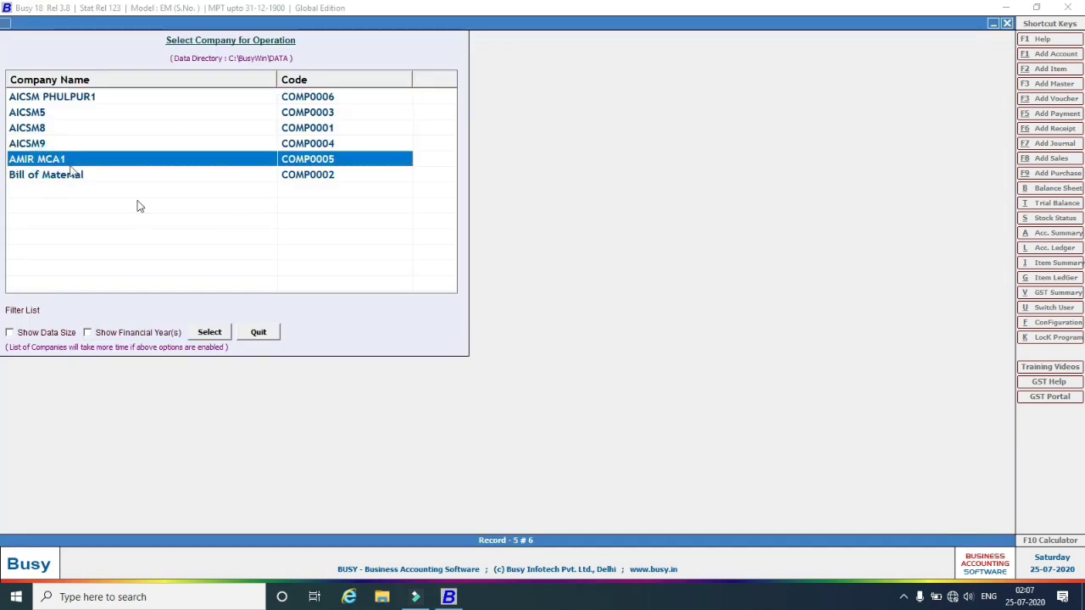
click(214, 335)
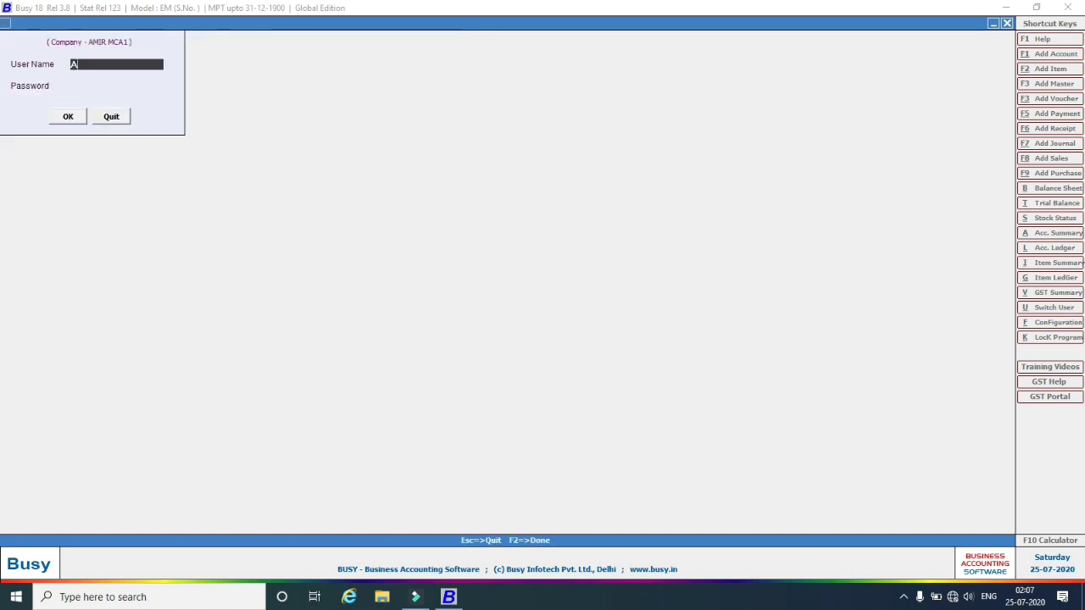
text(AMIR MCA)
key(Return)
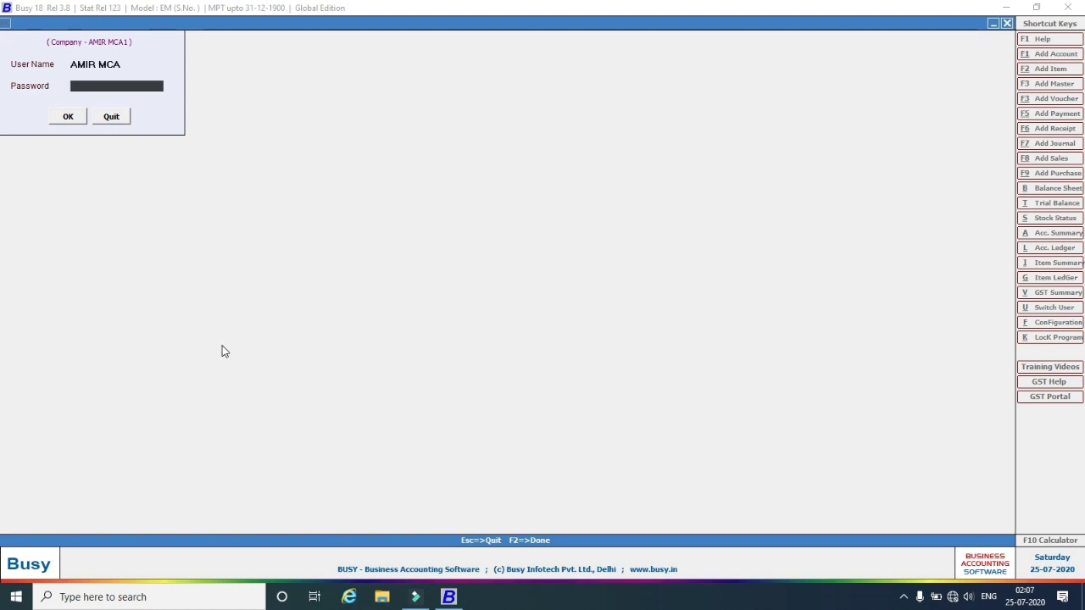
text(****)
click(68, 115)
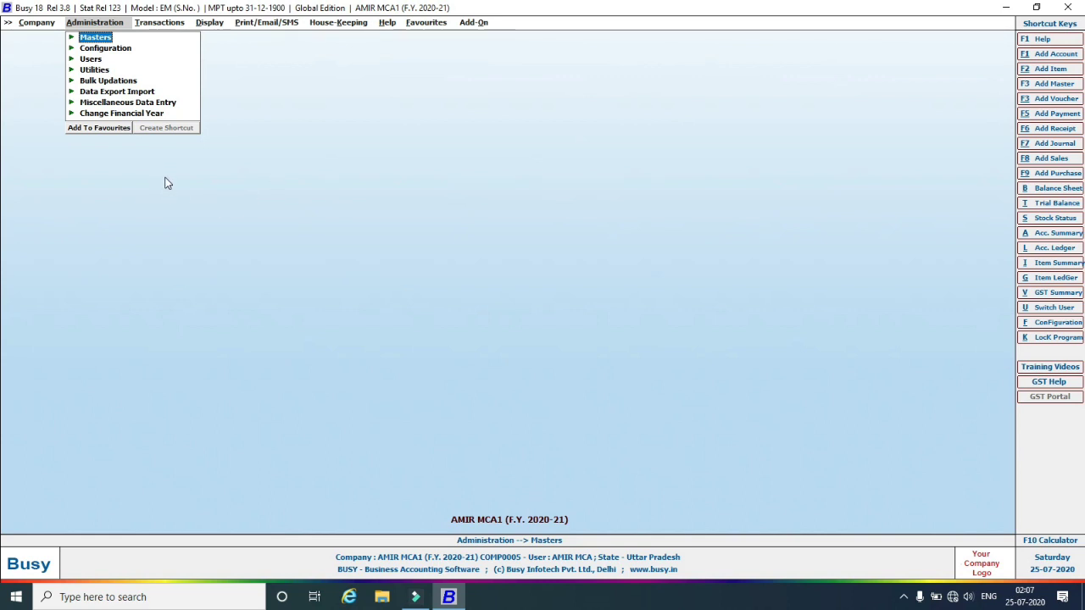
click(29, 23)
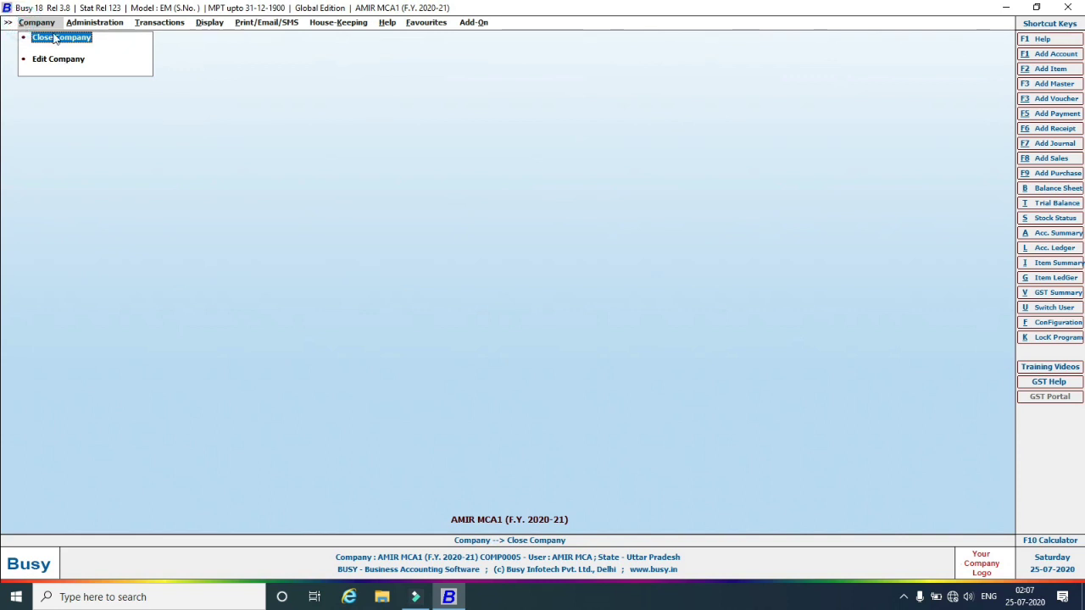
click(83, 38)
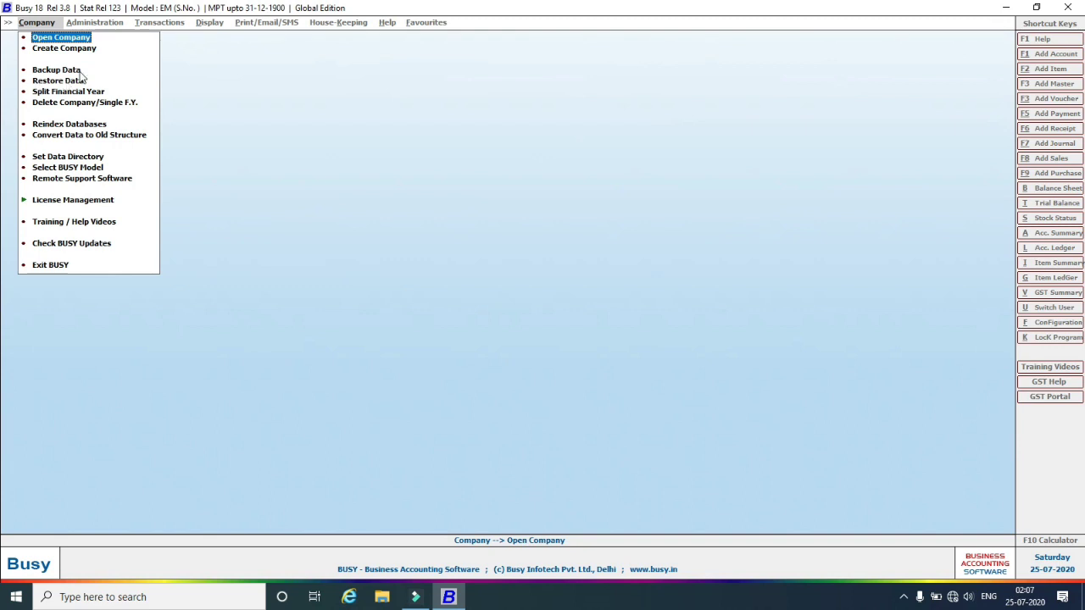
click(44, 37)
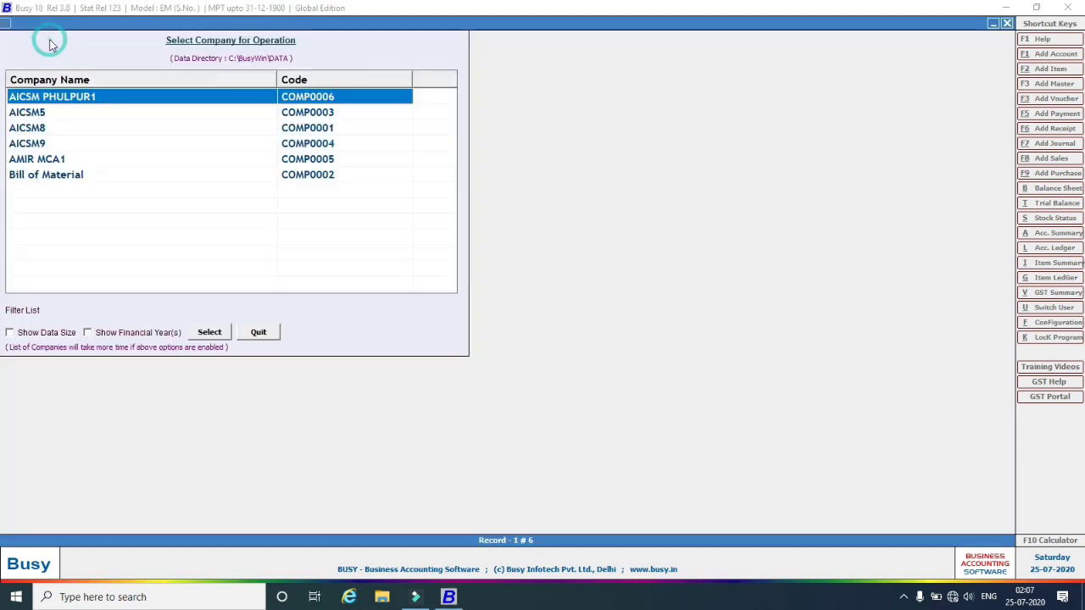
click(34, 163)
click(209, 332)
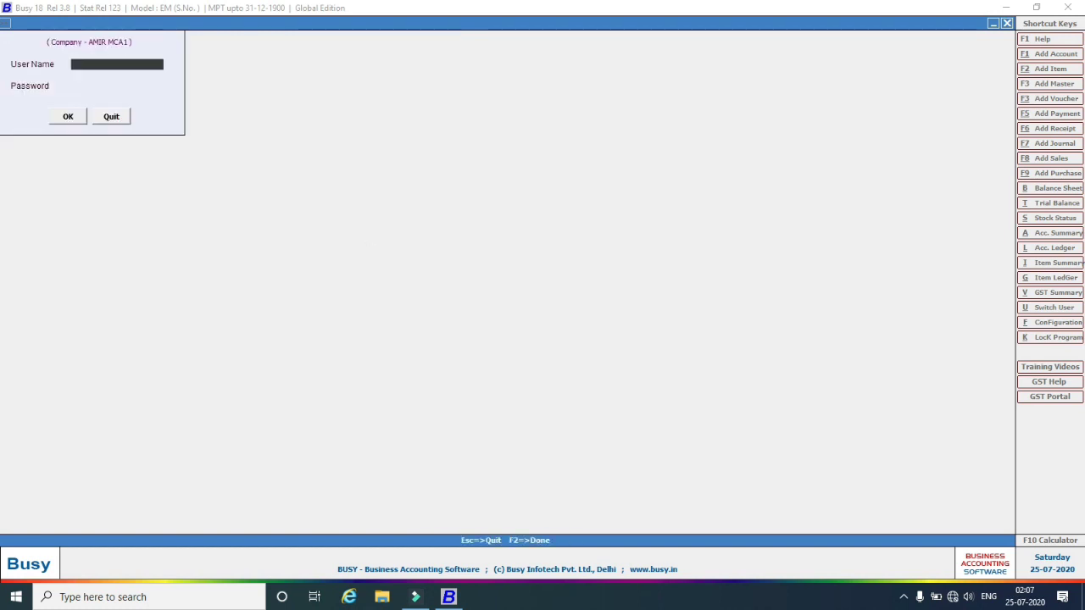
text(AMIR MCA)
key(Return)
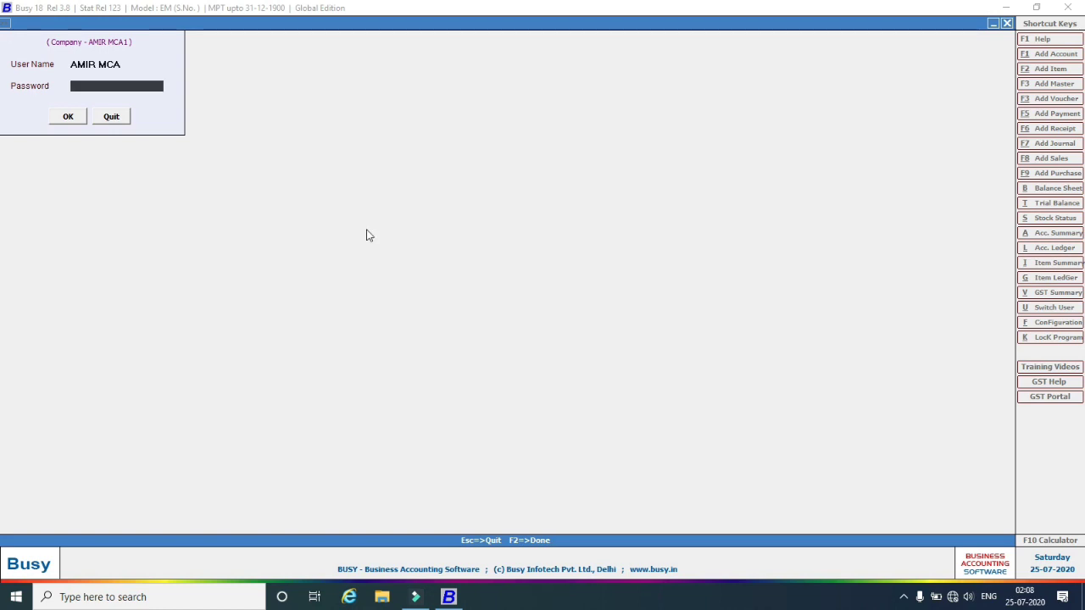
click(78, 125)
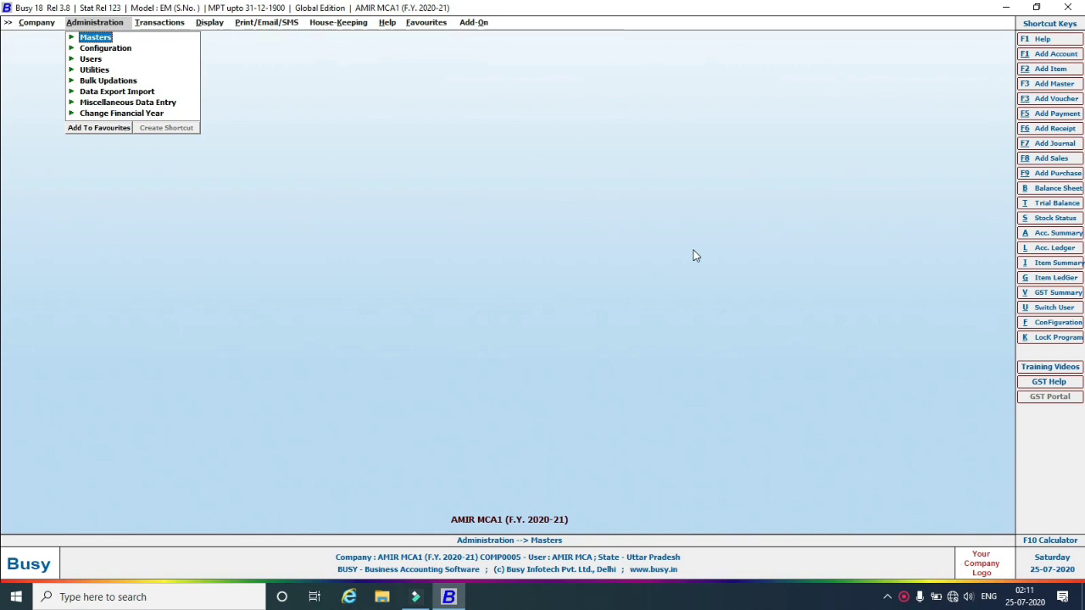
Go to the Account master, try the F10 calculator, and start a new blank account.
click(74, 39)
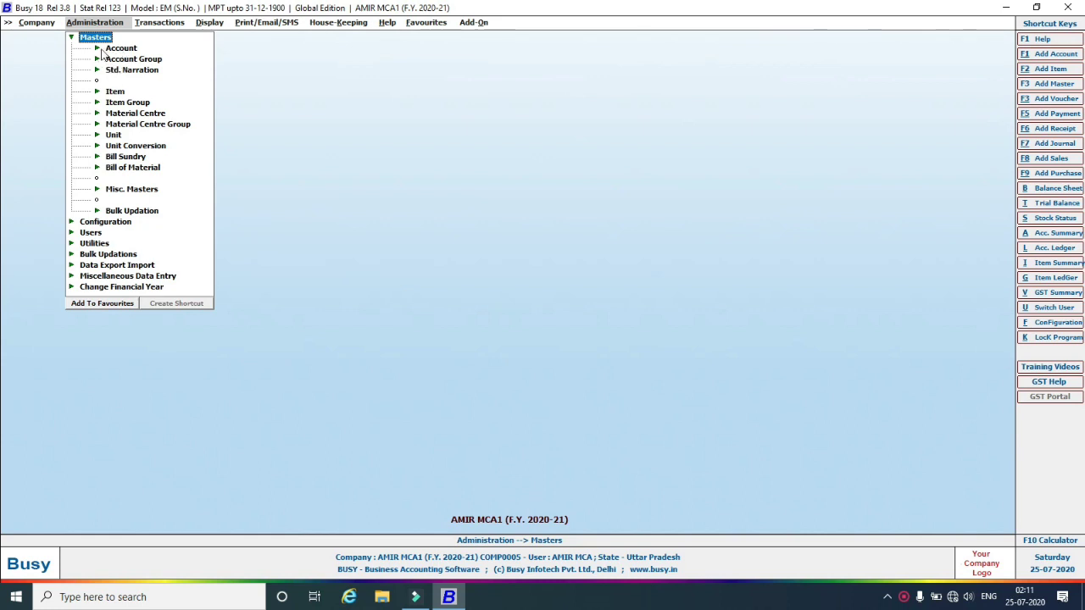
click(99, 50)
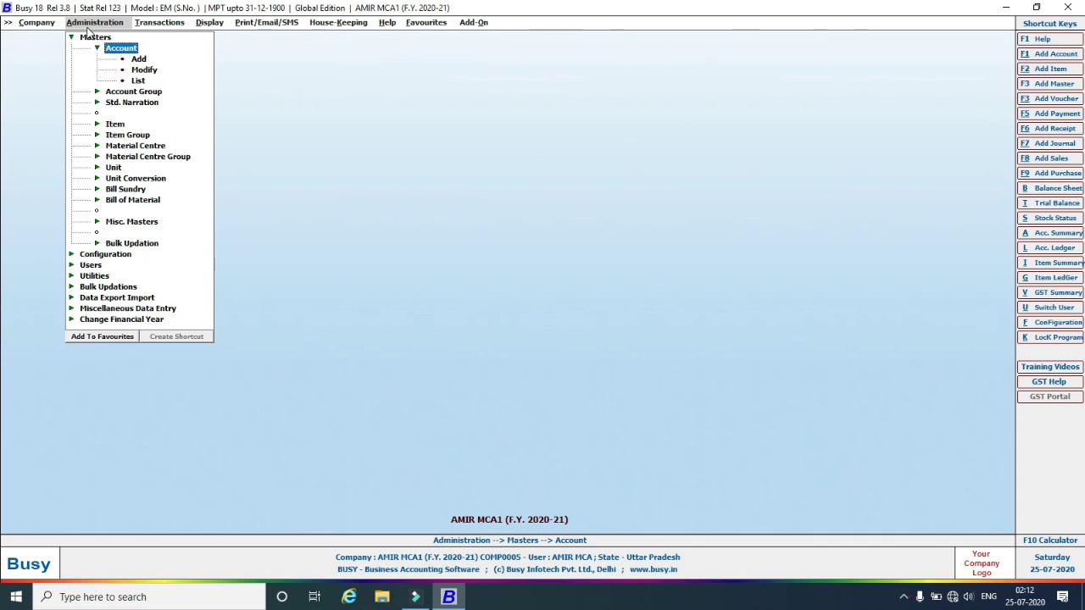
key(F10)
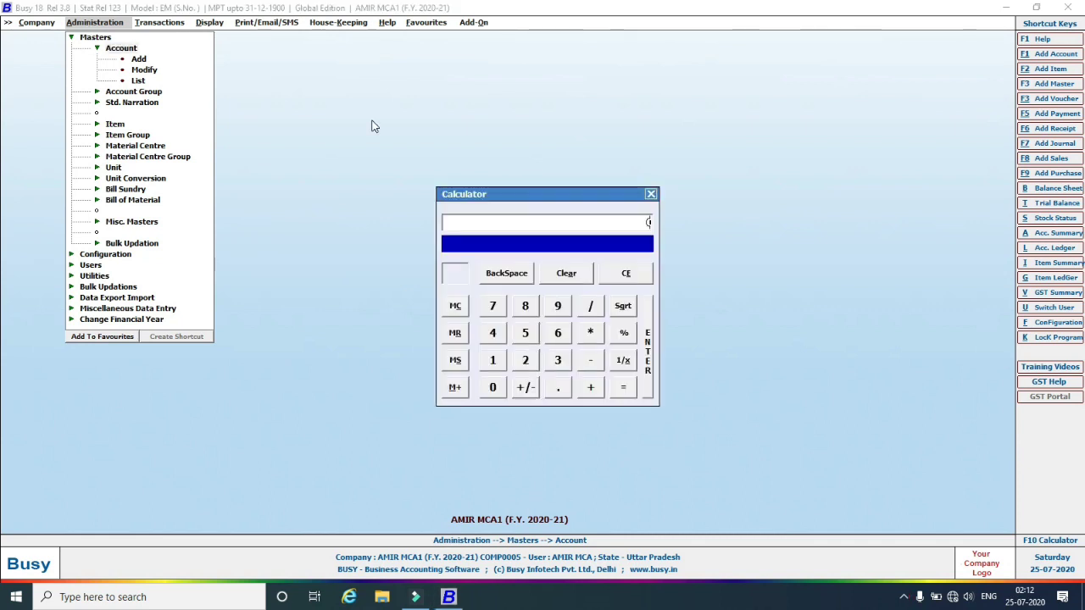
click(650, 194)
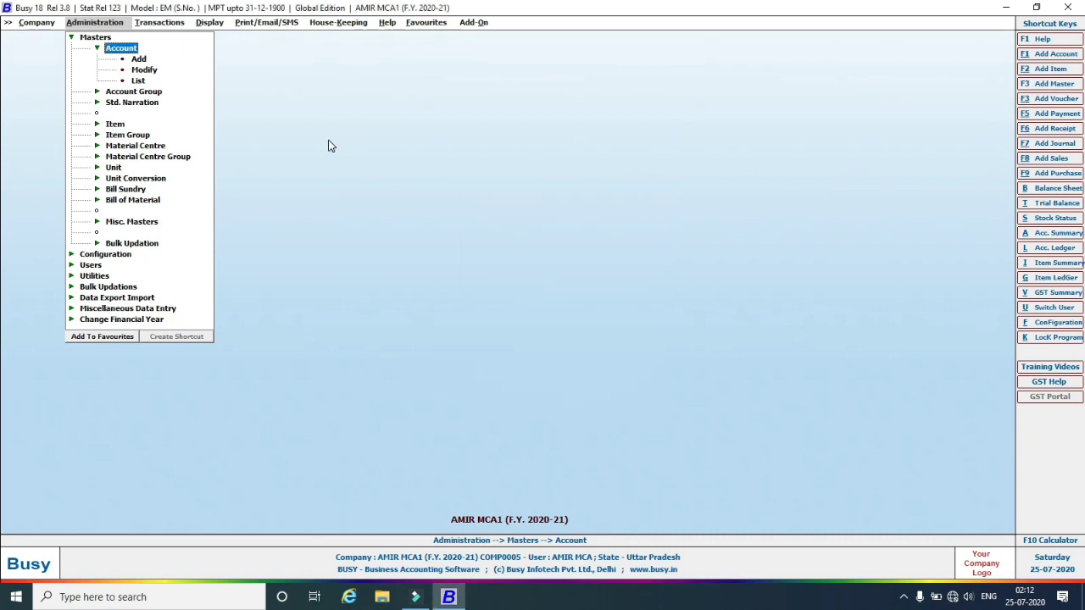
click(138, 59)
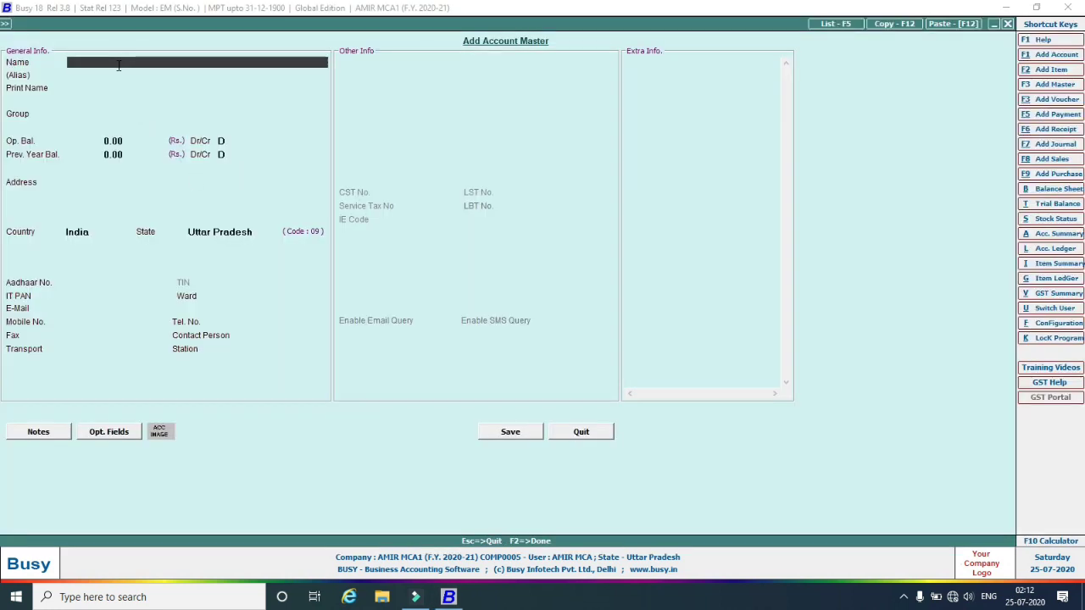
Save a person's account under the Expenses (Direct/Mfg.) group.
text(Rohan)
key(Return)
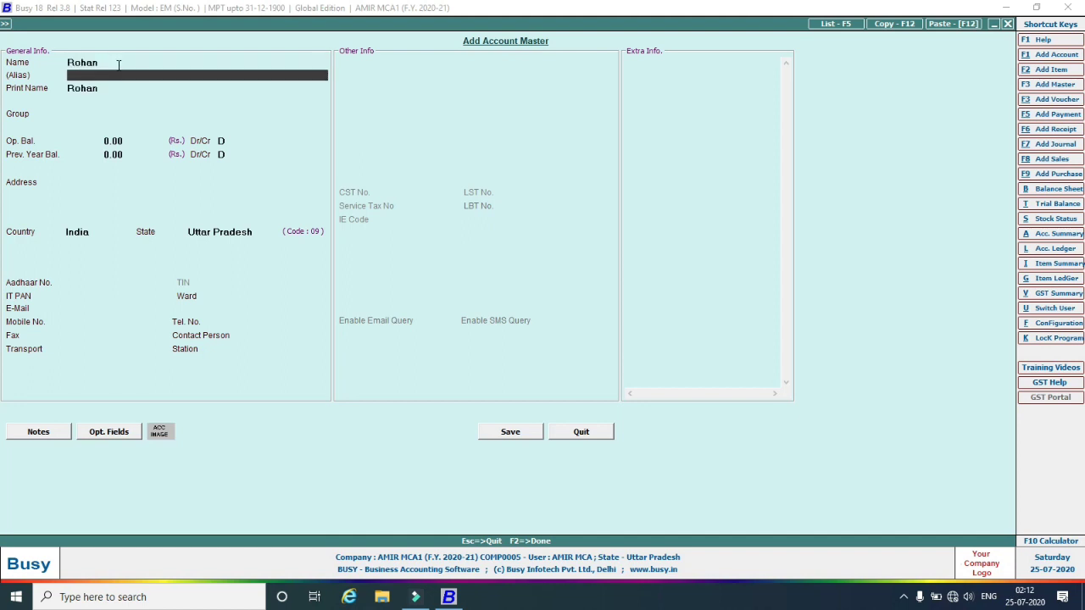
click(91, 115)
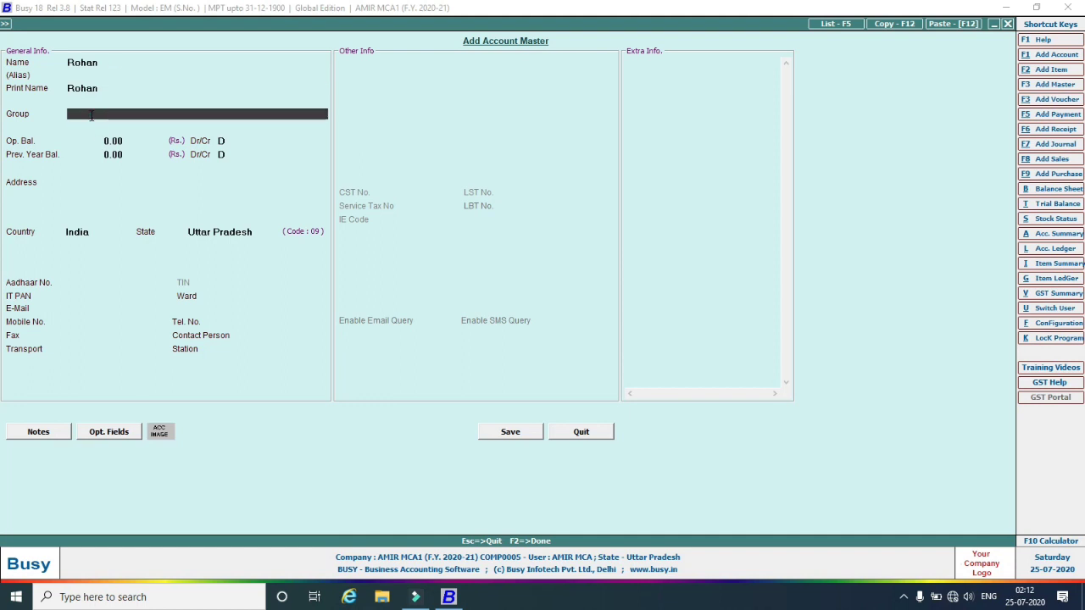
text(e)
click(118, 131)
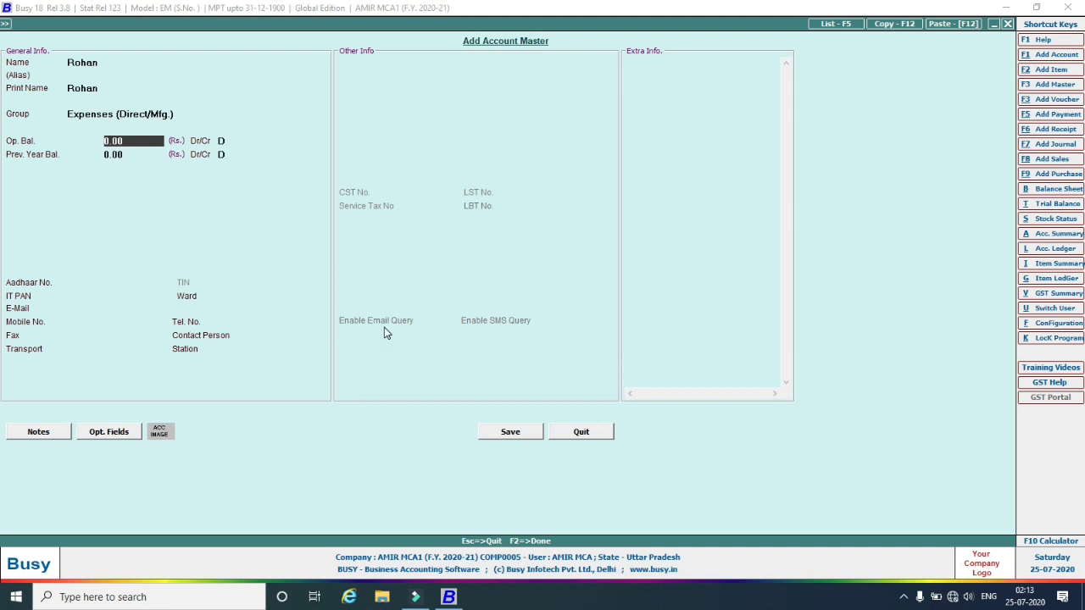
click(510, 433)
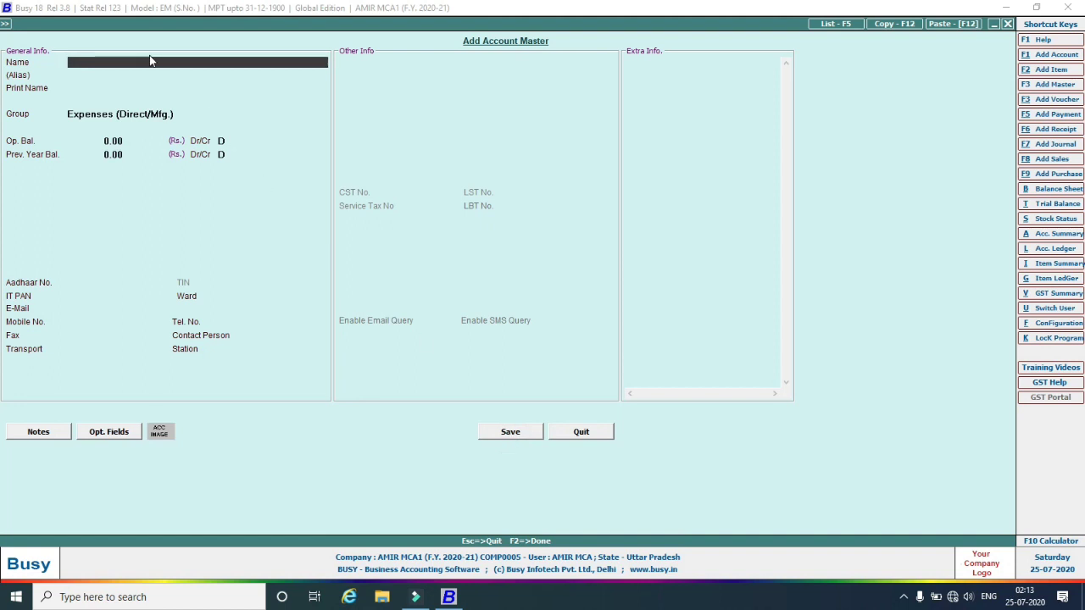
Save a second named account, keeping the Expenses (Direct/Mfg.) group.
text(Anil Kumar)
key(Return)
click(138, 117)
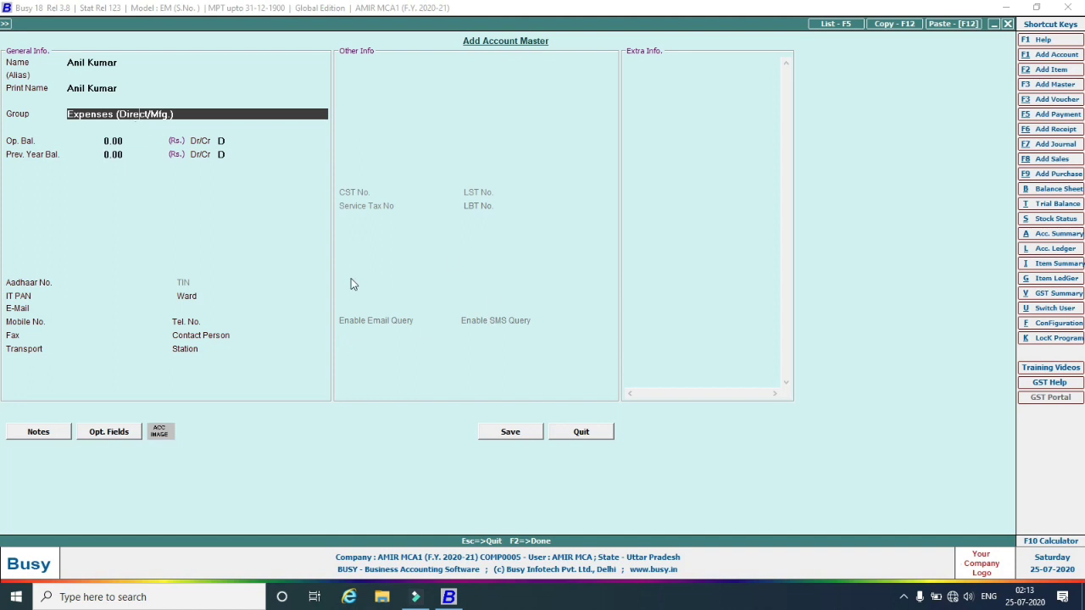
click(518, 435)
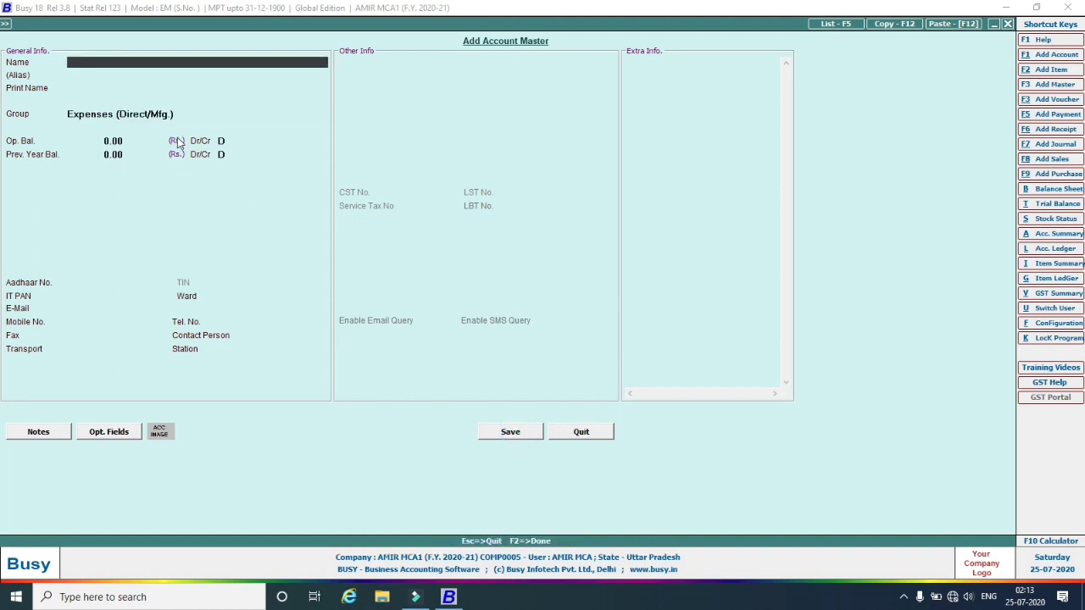
Save a new account under the Income (Direct/Opr.) group.
text(Rav)
key(Return)
key(Return)
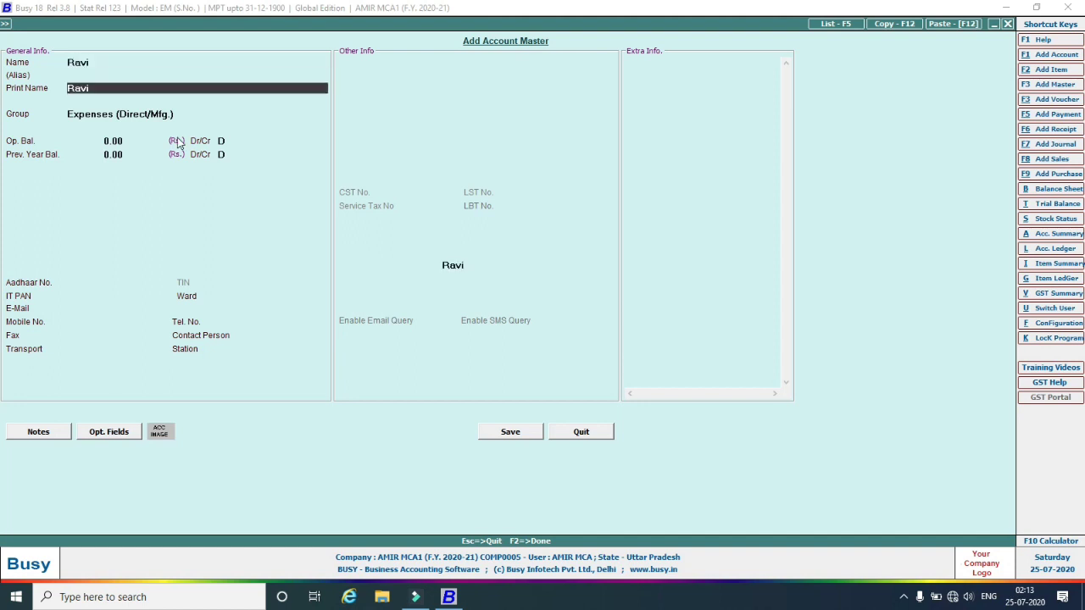
key(Return)
text(i)
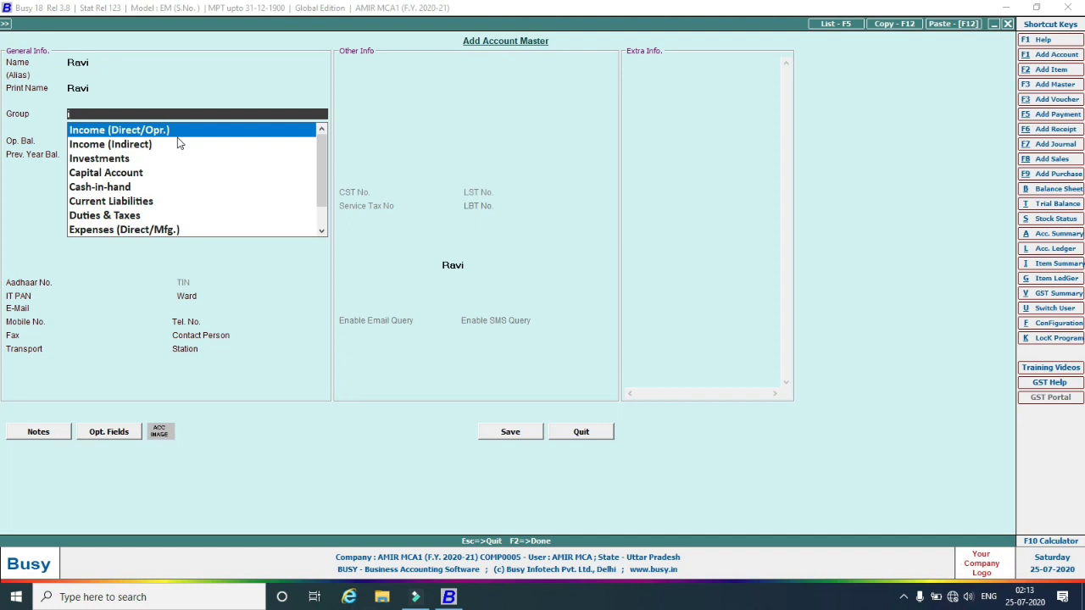
key(Return)
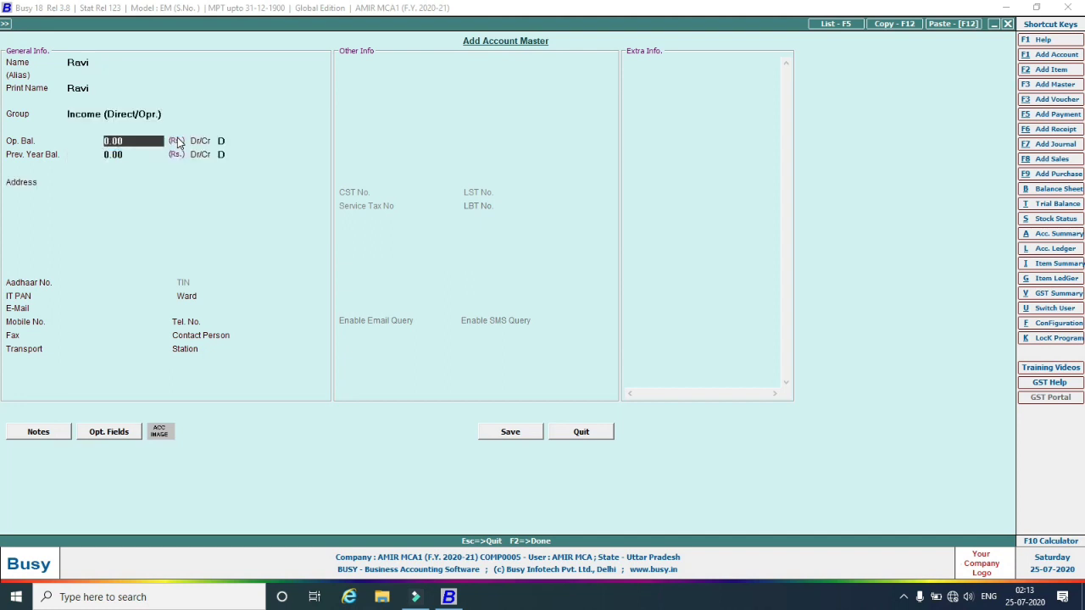
click(510, 432)
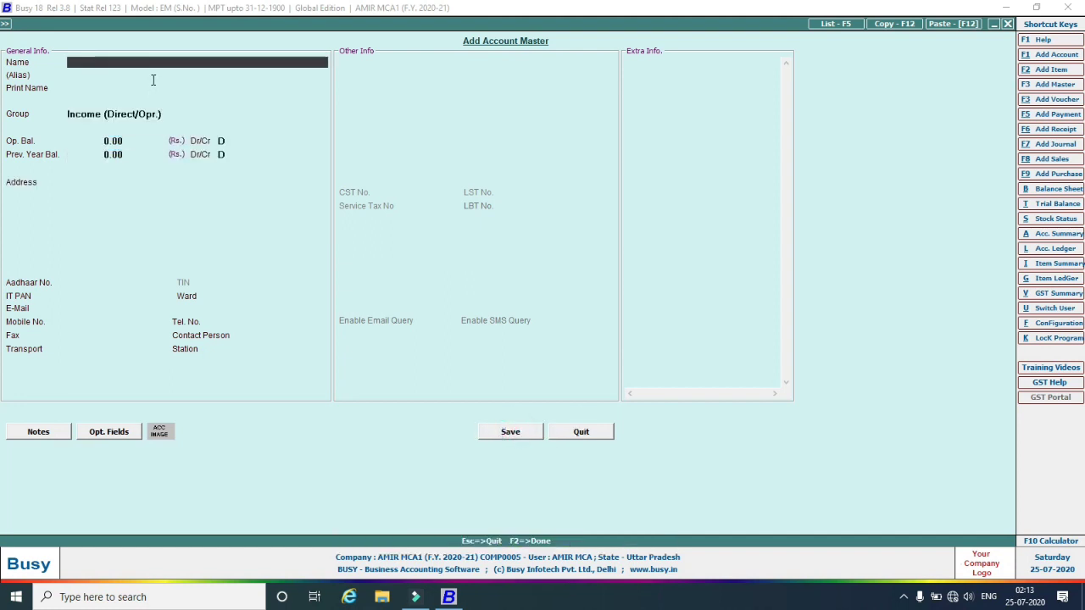
Save an account under Sundry Creditors with bill-by-bill balancing set to N.
text(Ma)
key(Return)
key(Return)
key(Return)
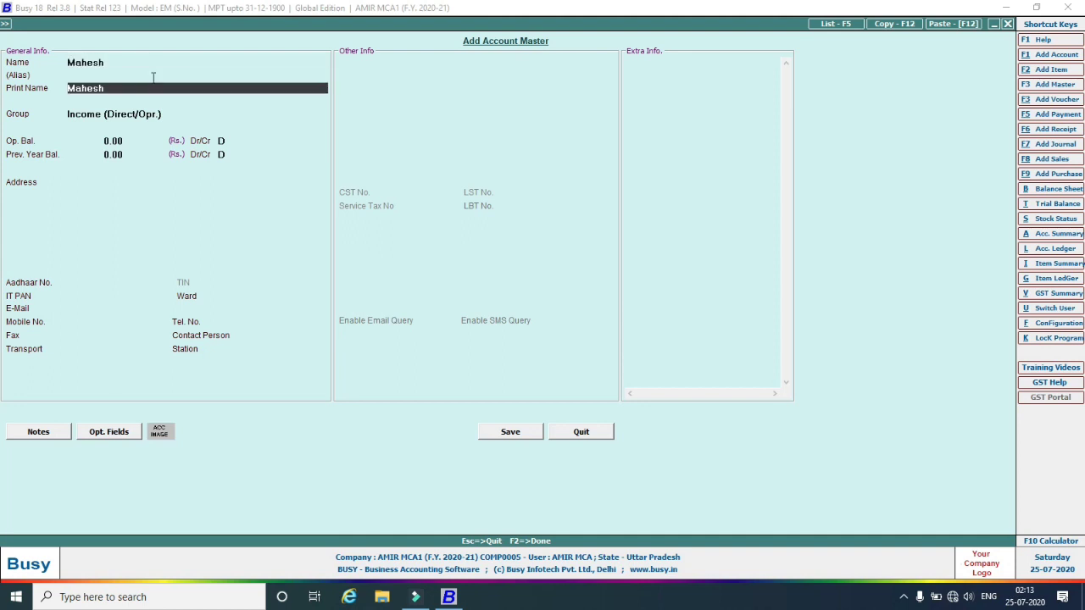
text(su)
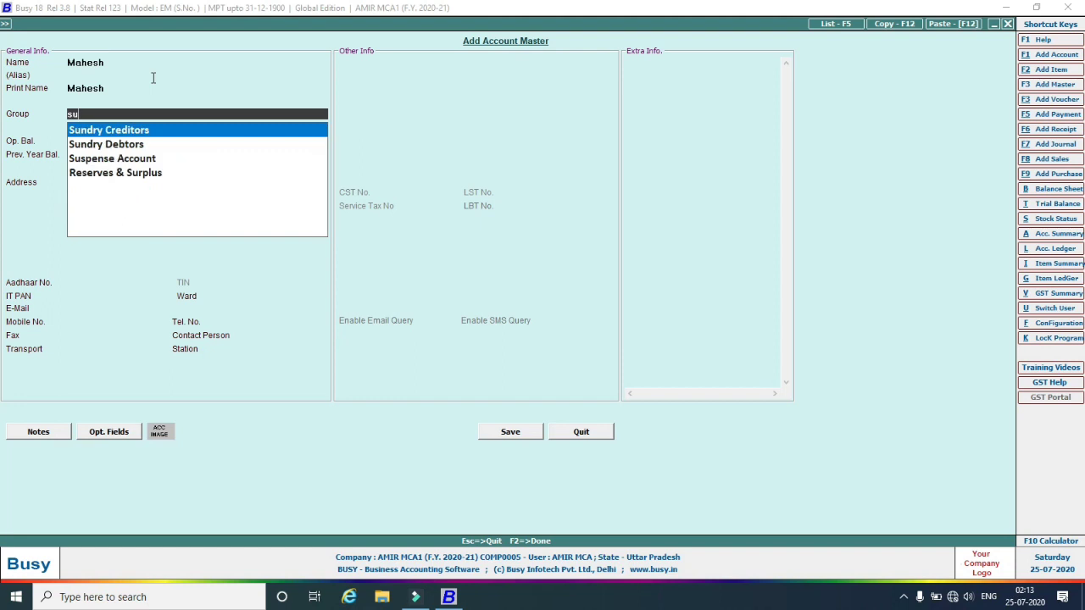
key(Return)
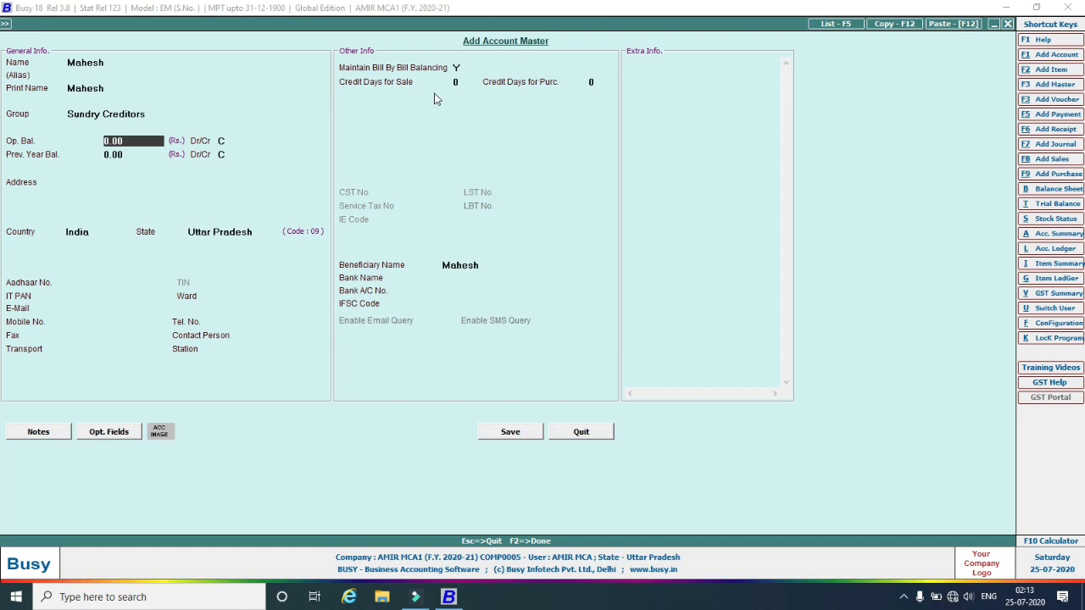
click(456, 67)
text(n)
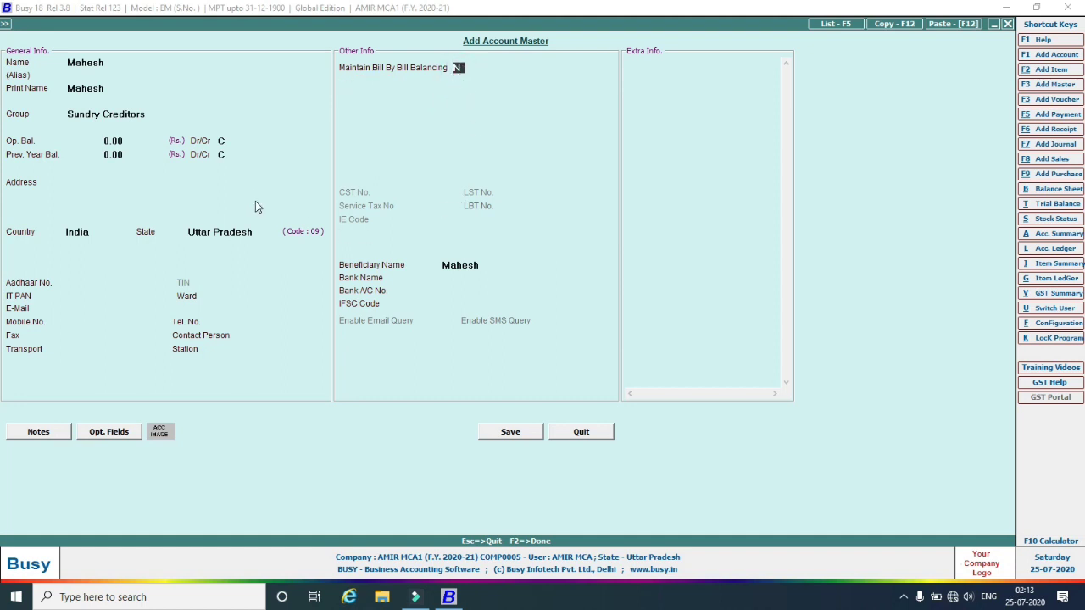
click(513, 434)
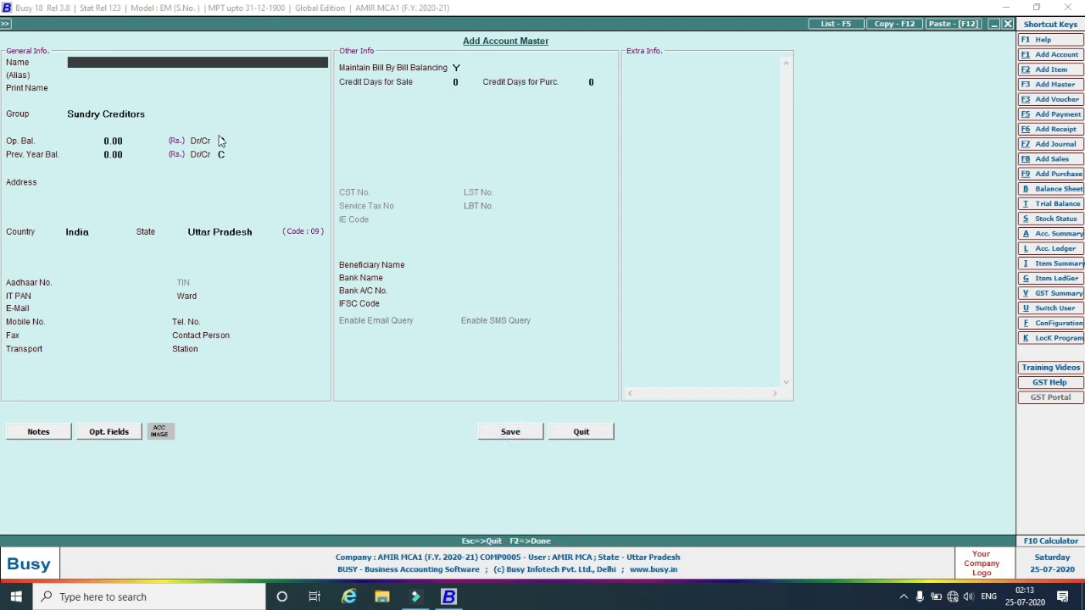
Save a named account under Sundry Debtors with Maintain Bill By Bill Balancing set to N.
text(Suraj)
key(Return)
key(Return)
key(Return)
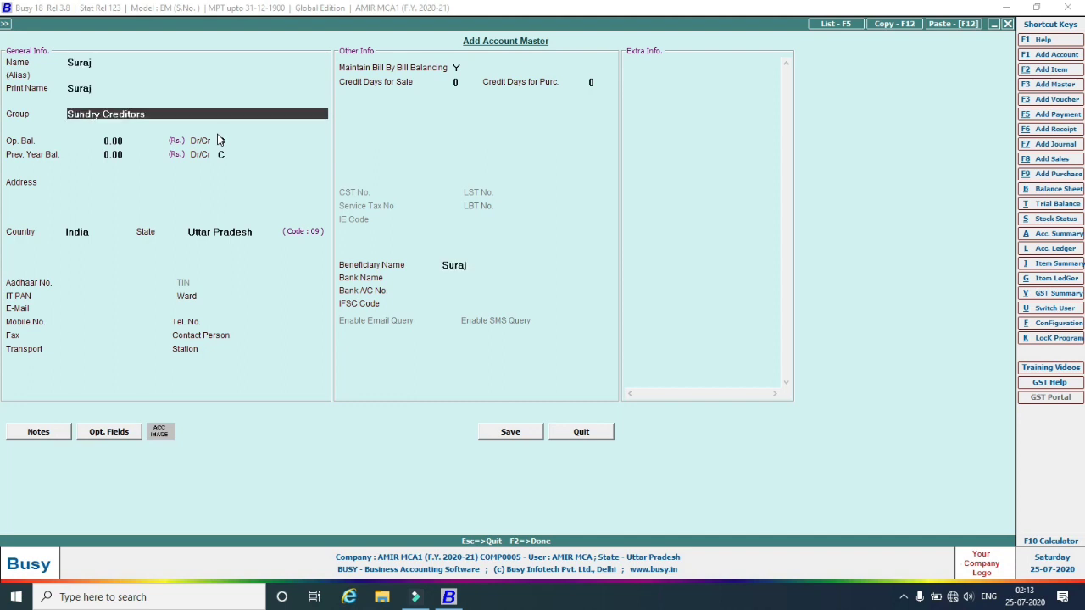
text(sun)
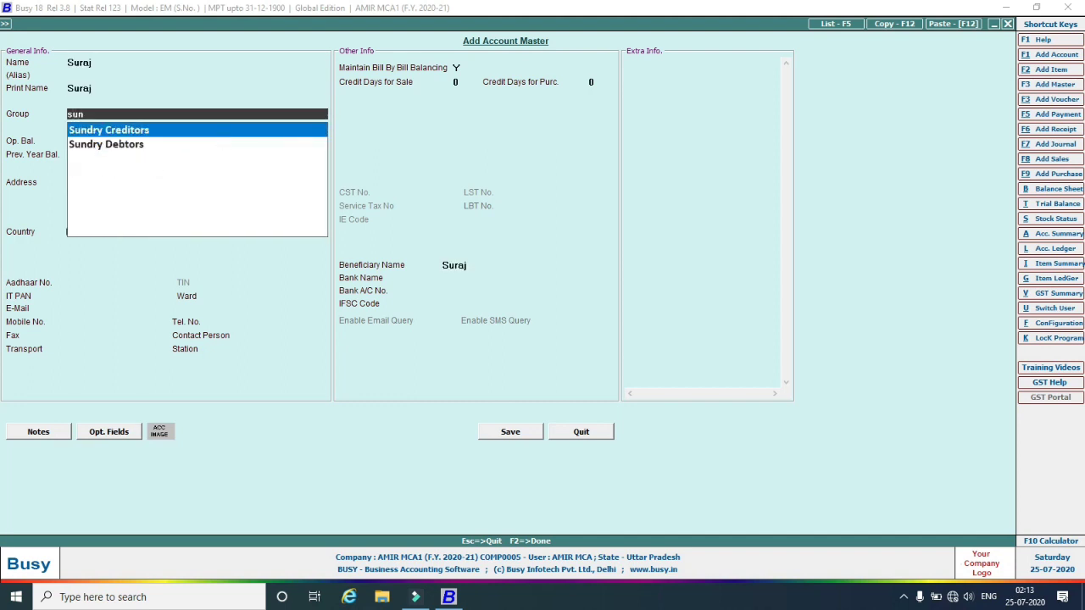
click(146, 145)
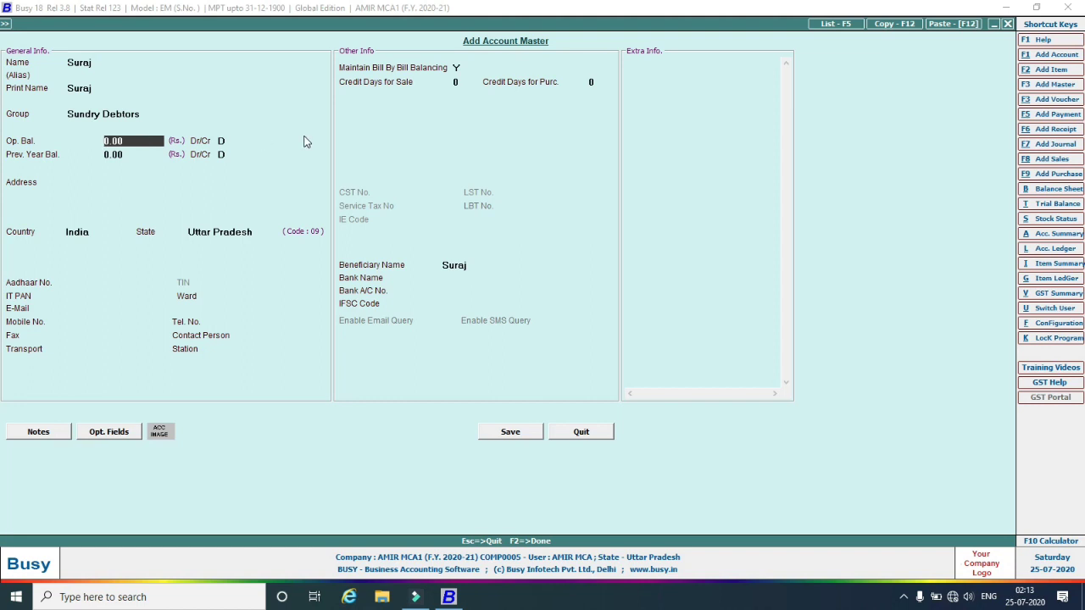
click(462, 66)
text(n)
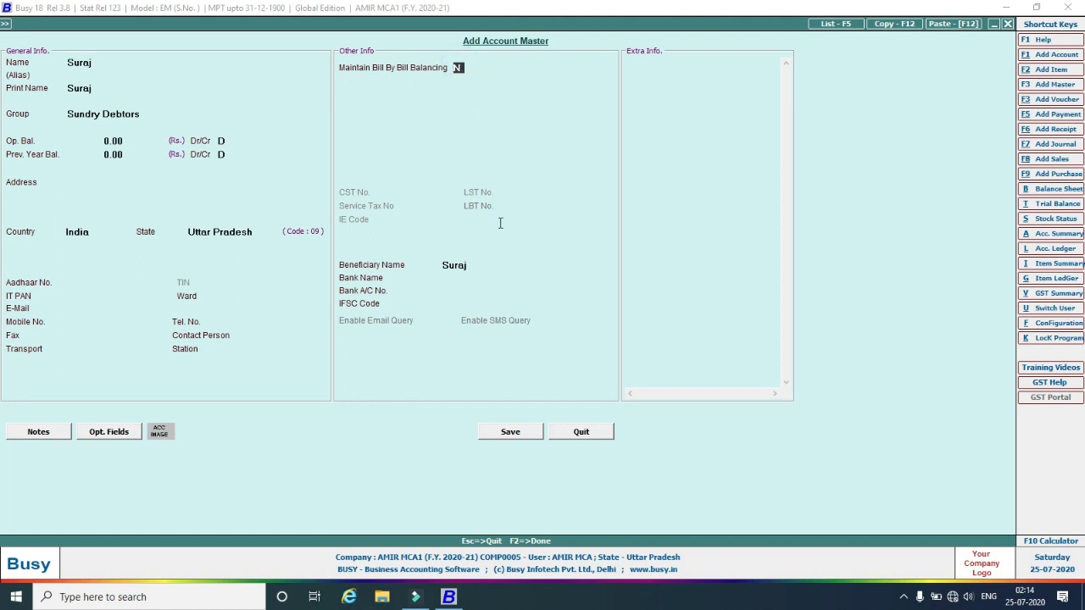
click(509, 432)
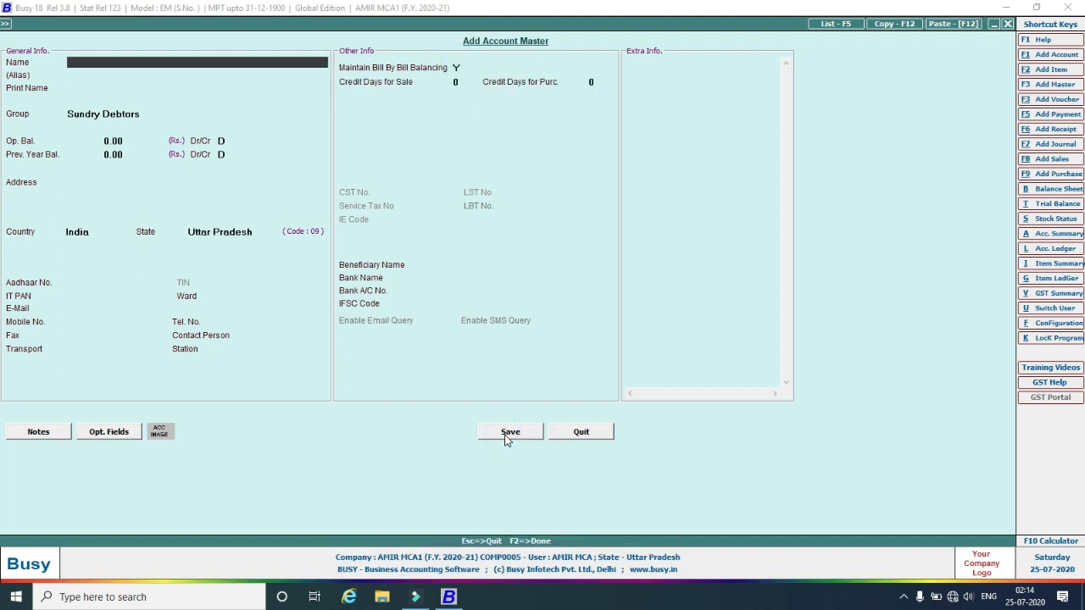
Append the person's surname to an existing direct-expense account's name and save it.
key(Escape)
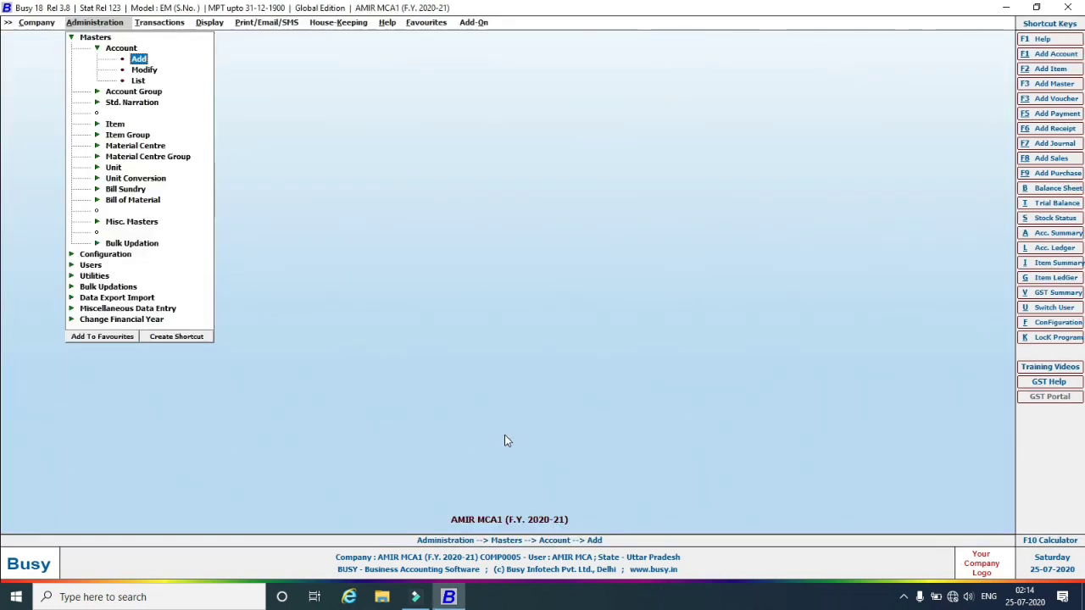
click(146, 70)
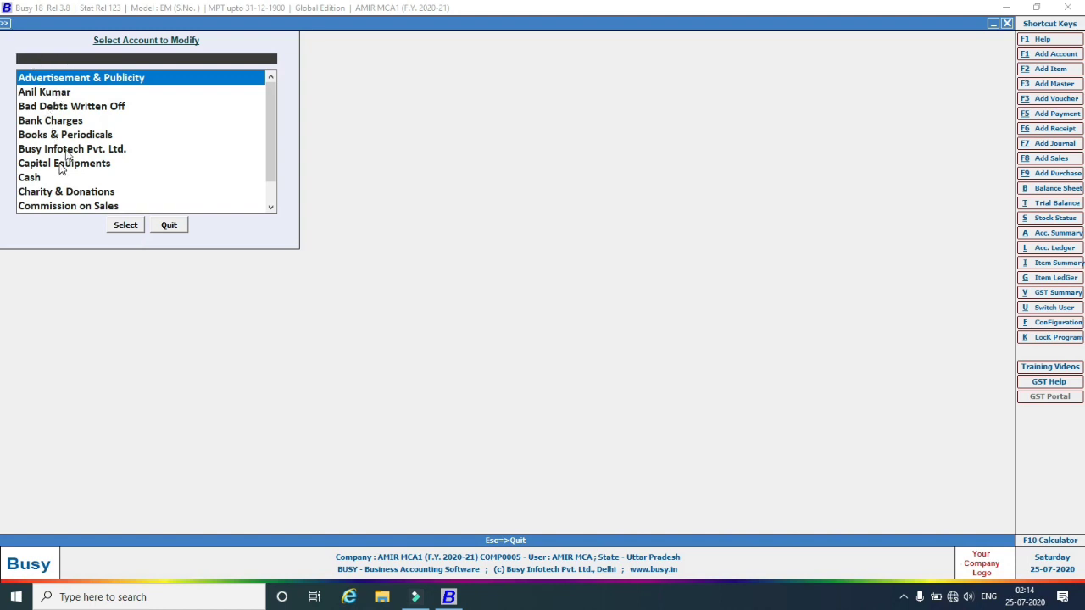
double_click(51, 97)
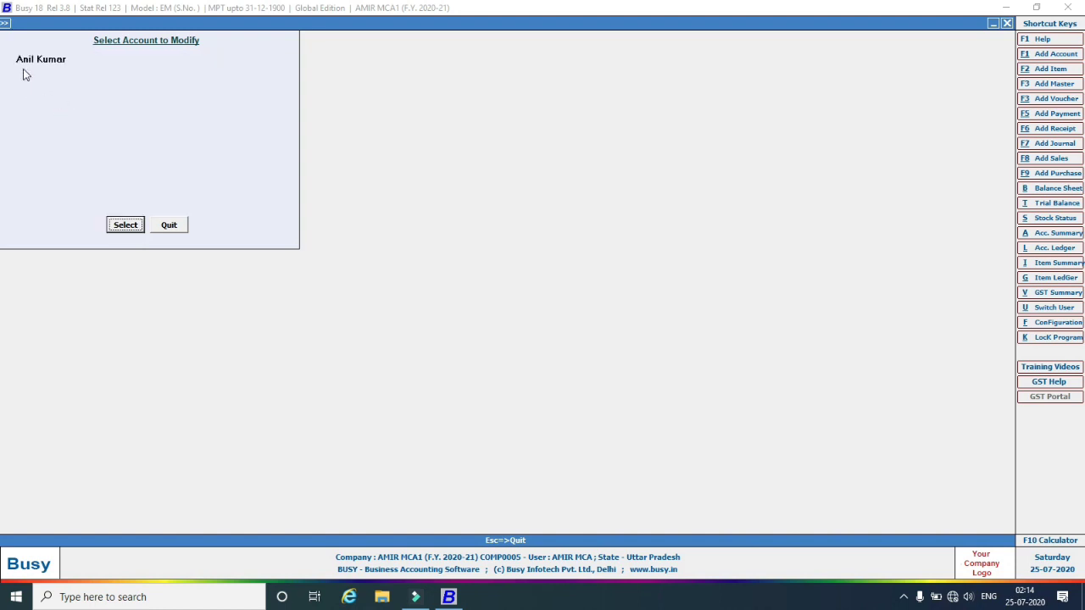
click(133, 223)
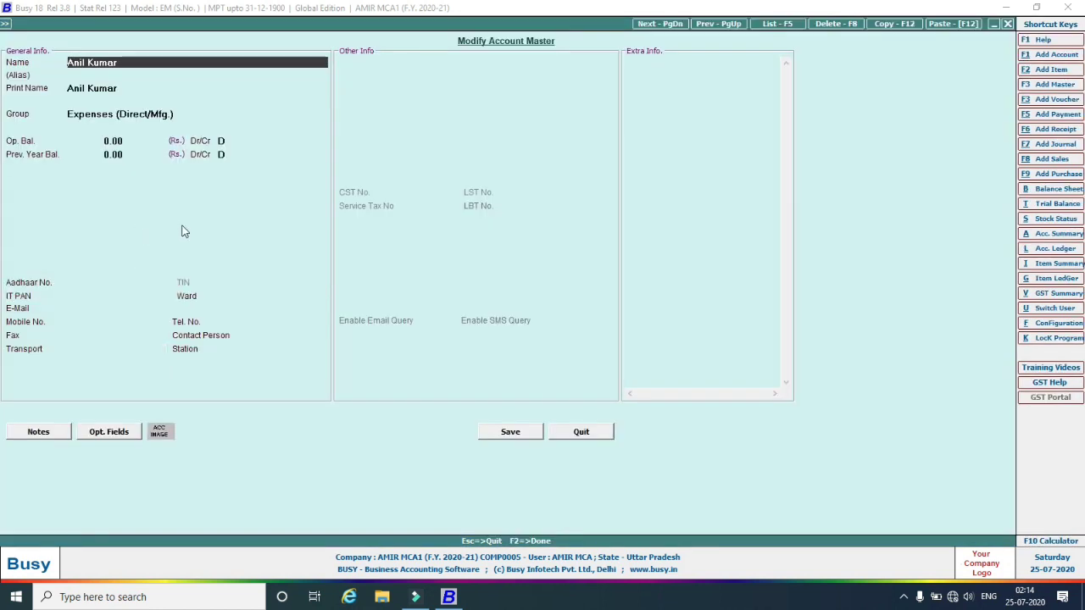
click(125, 63)
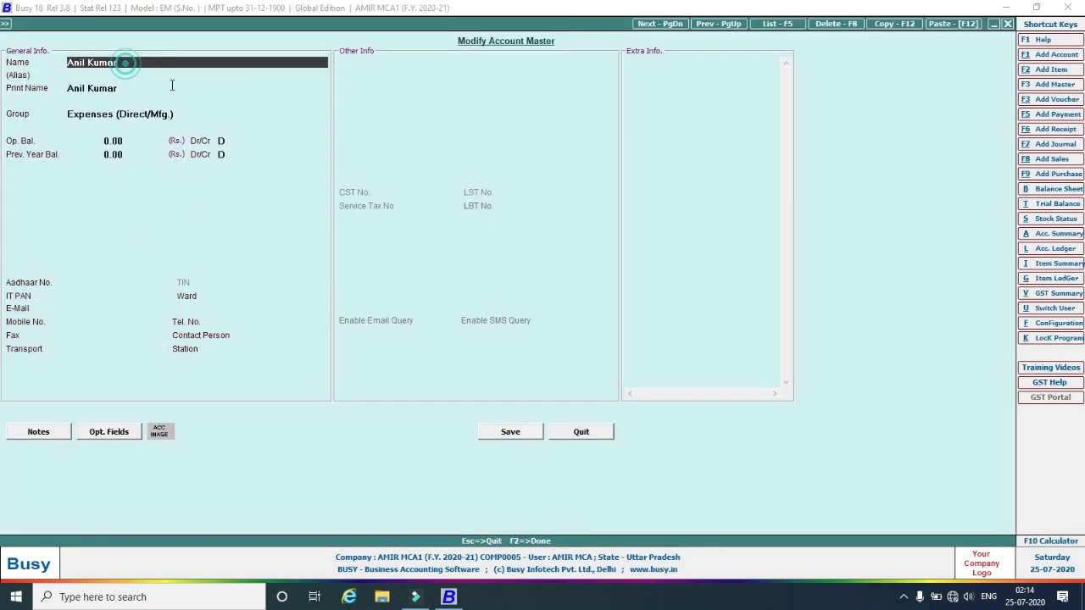
text(Singh)
key(Return)
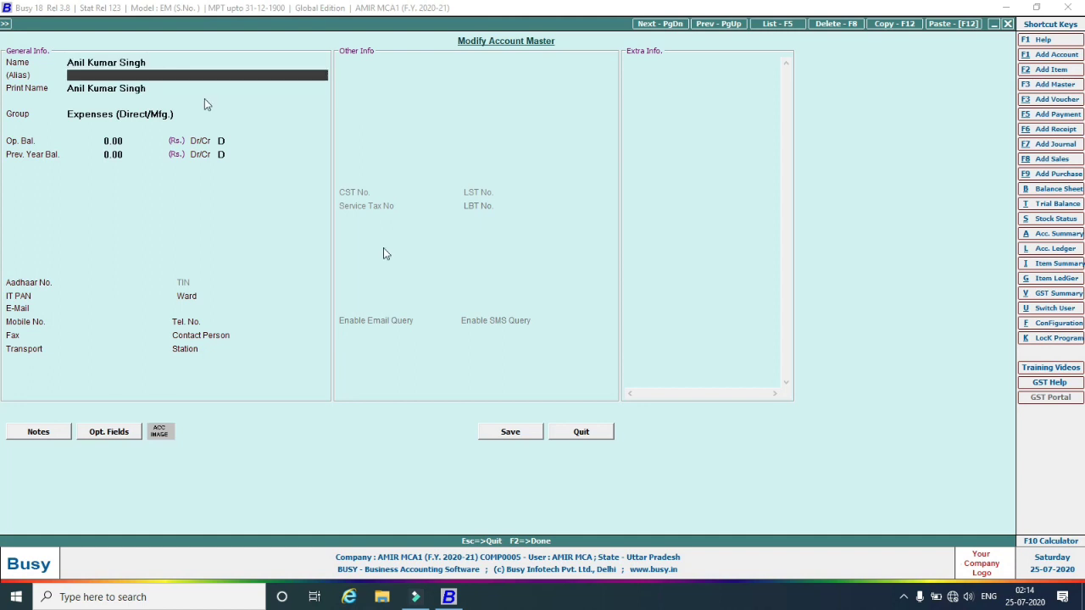
click(516, 435)
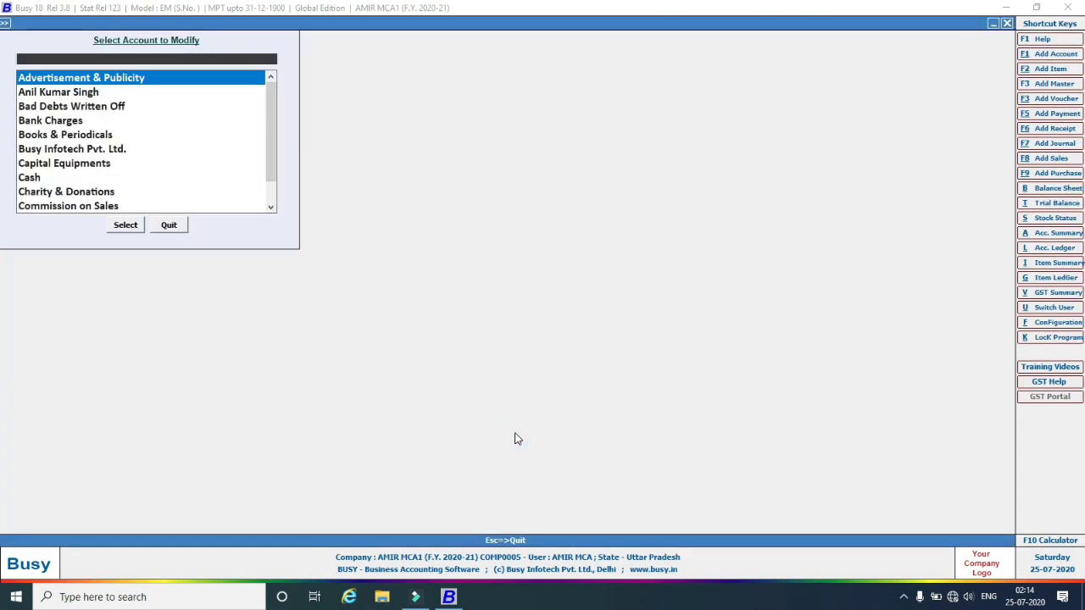
Find another account by search, open it for modification, then close it unchanged.
click(41, 56)
text(r)
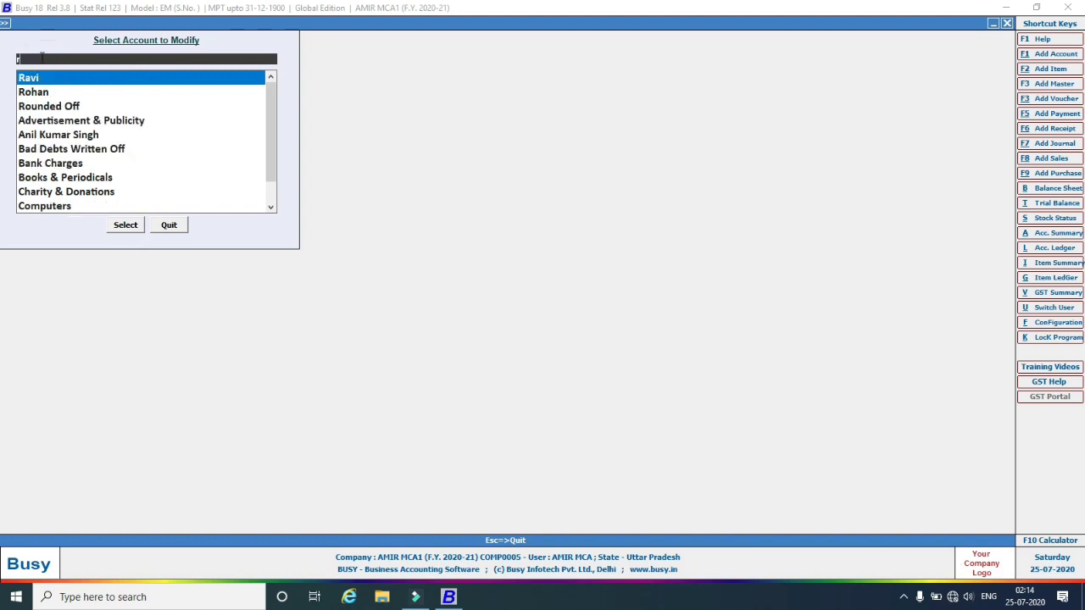
text(oh)
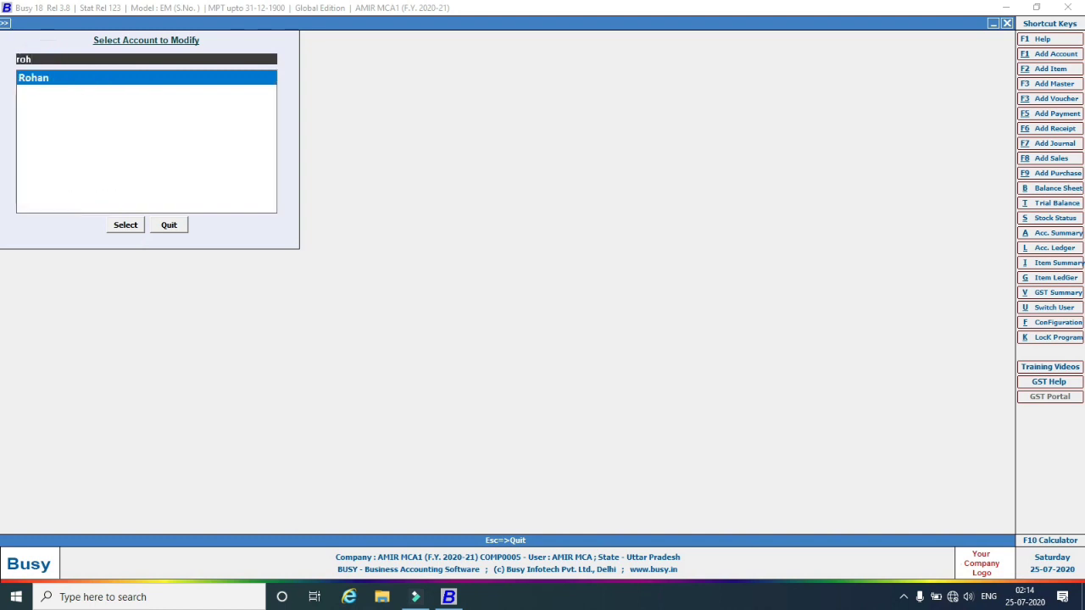
click(126, 229)
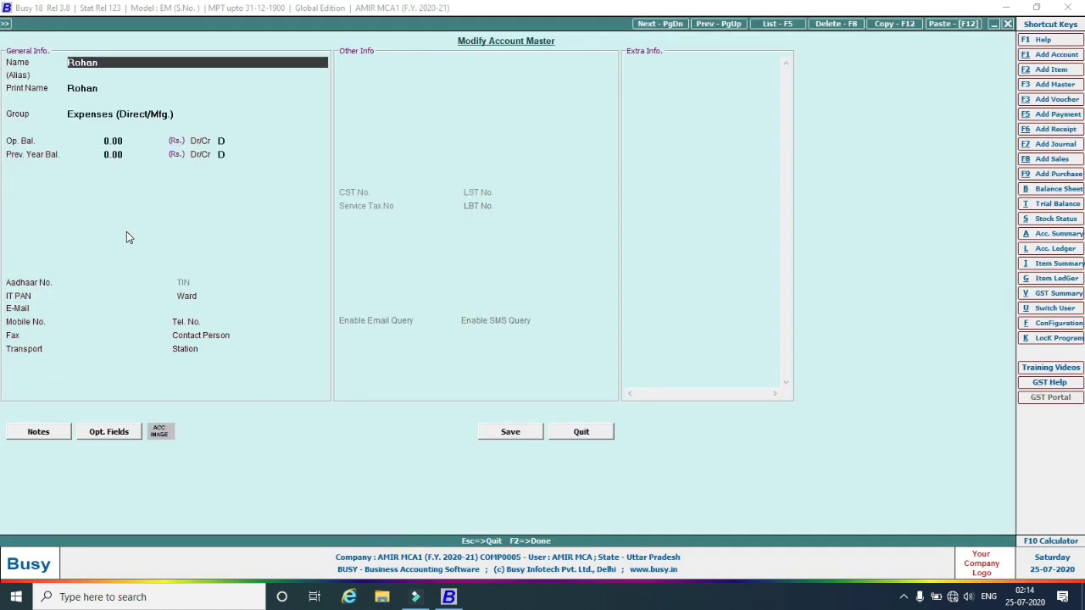
key(Escape)
key(Escape)
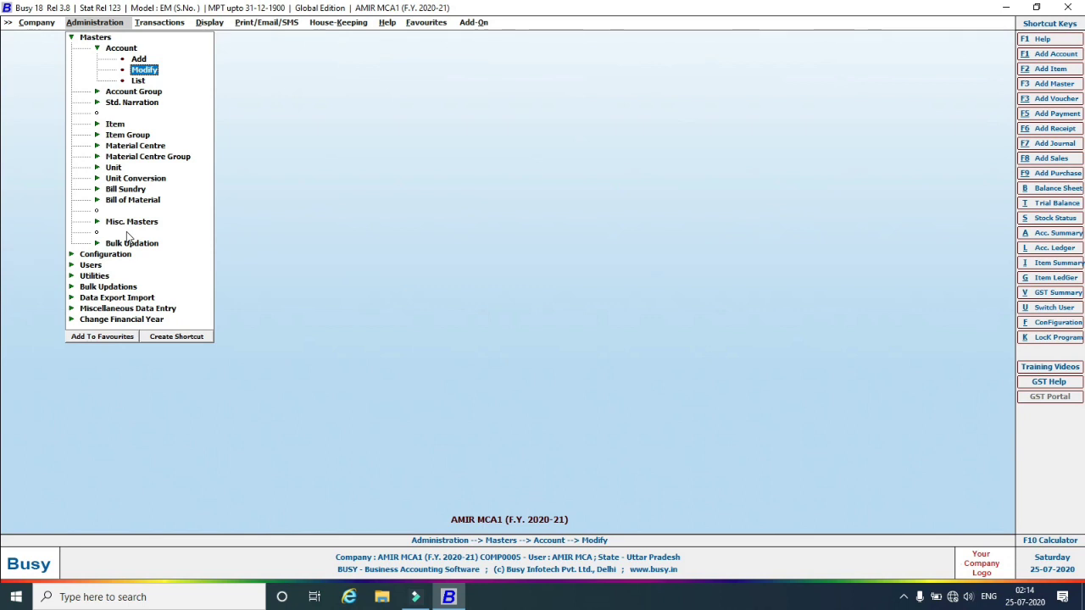
View the on-screen Standard Format list of all 61 accounts with their groups, then close it.
click(138, 81)
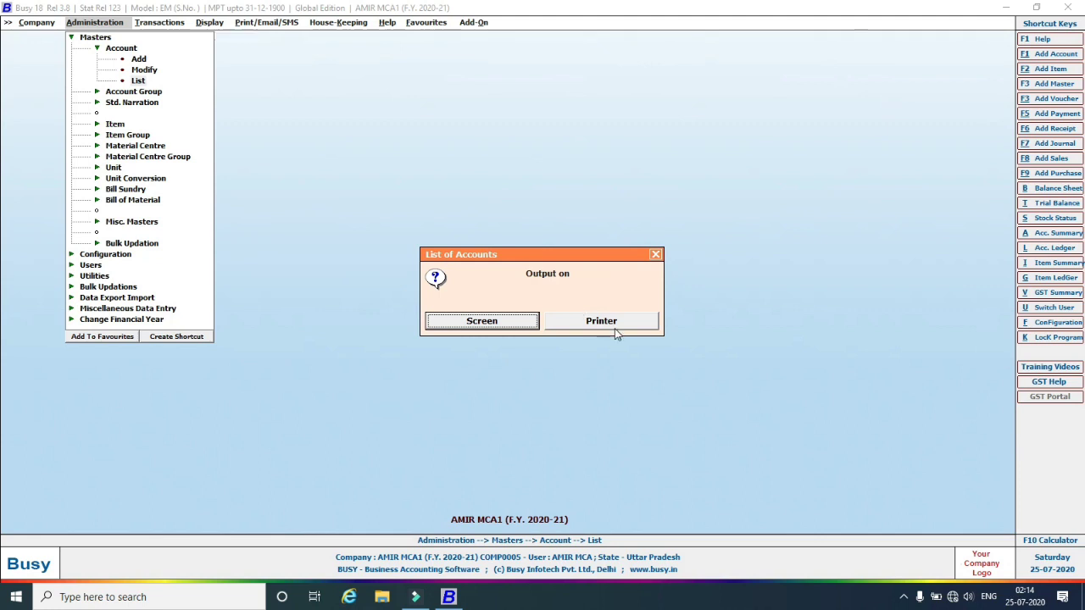
click(486, 325)
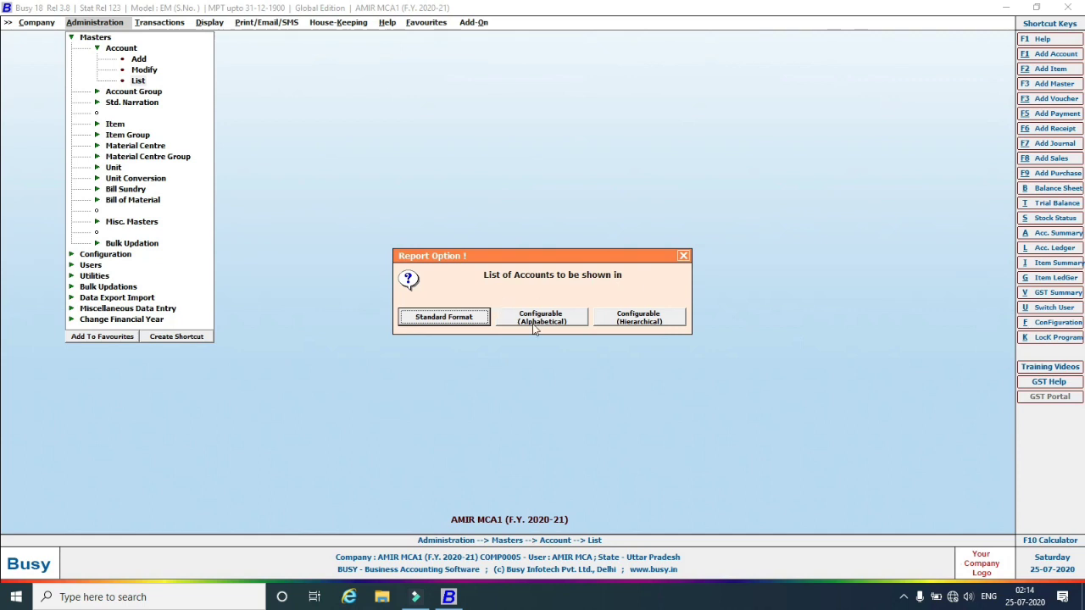
click(456, 319)
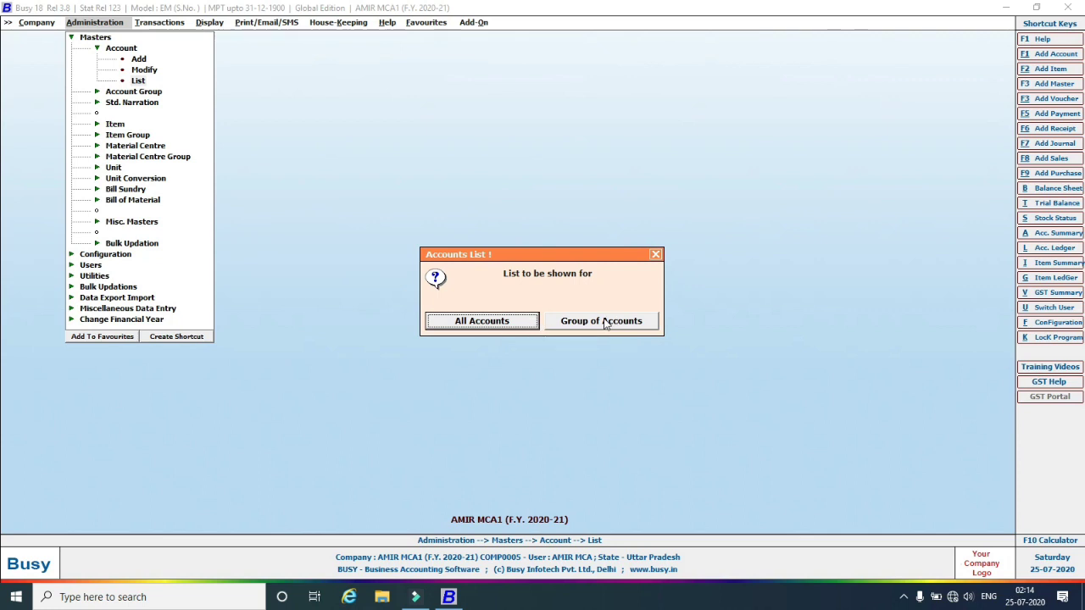
click(483, 322)
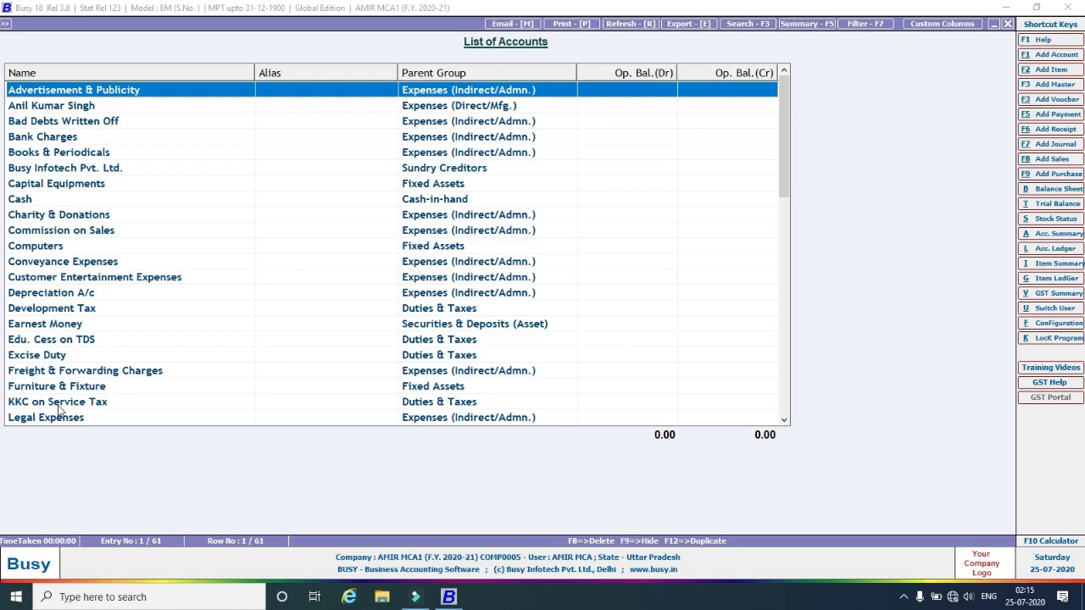
scroll(63, 398, down, 11)
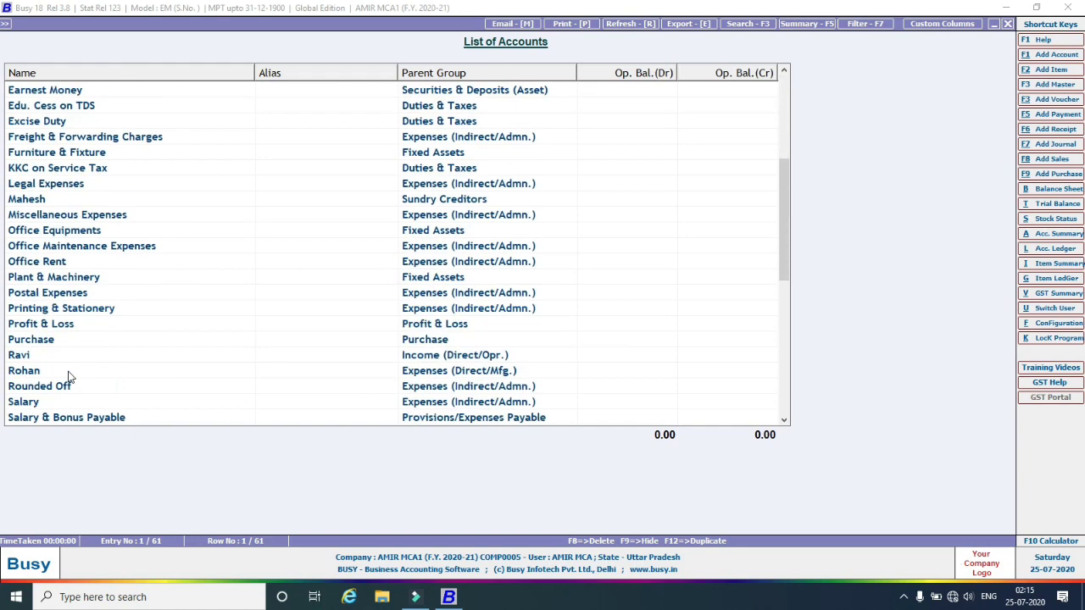
scroll(71, 376, down, 2)
scroll(70, 375, up, 6)
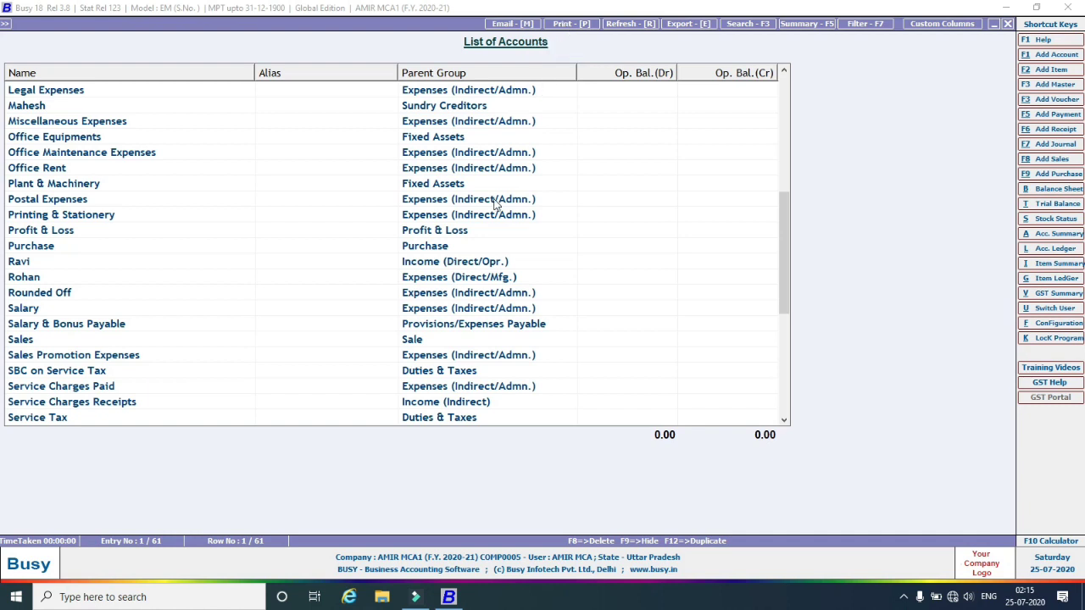
key(Escape)
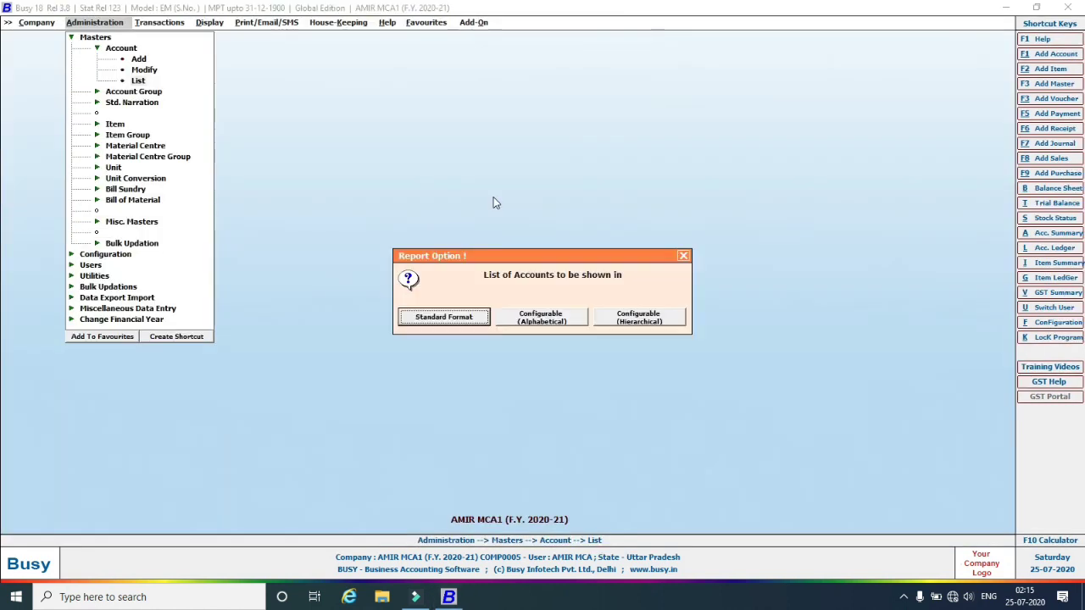
Filter a Configurable (Alphabetical) accounts list to the Sundry Creditors group.
click(554, 319)
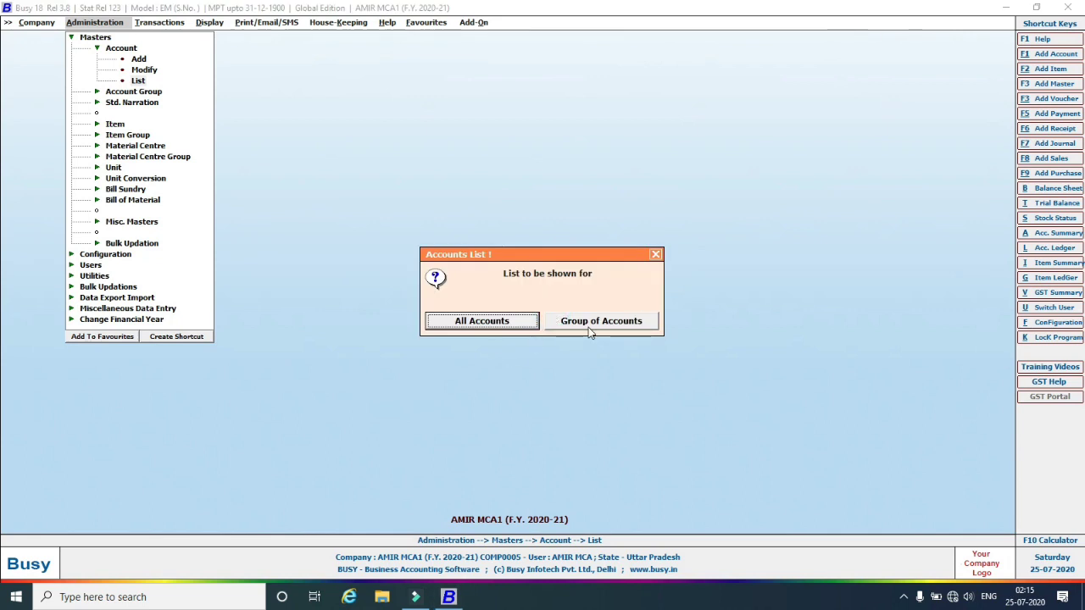
click(588, 327)
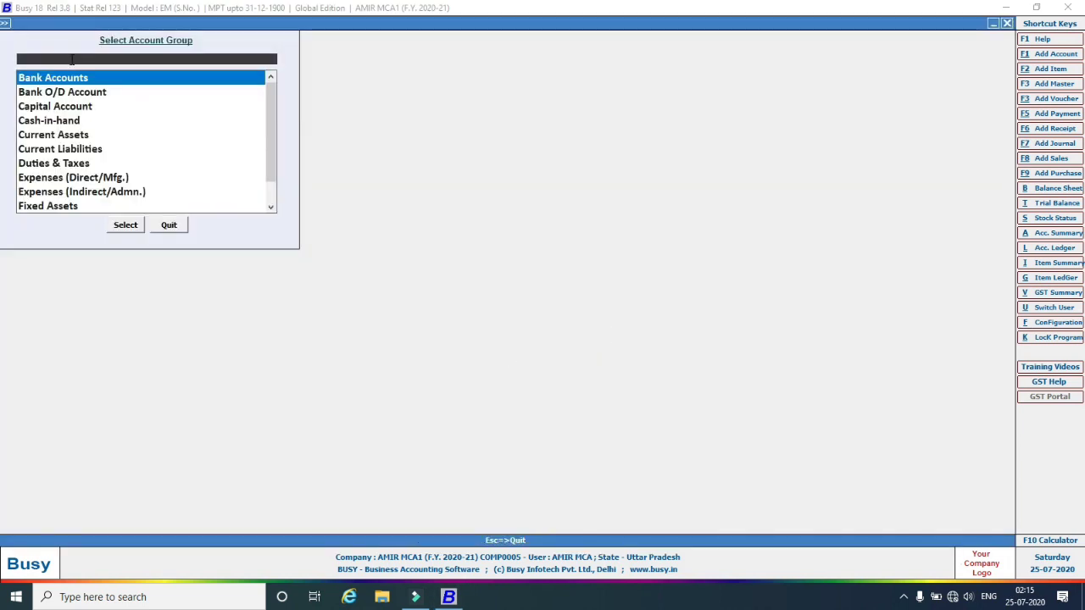
text(sun)
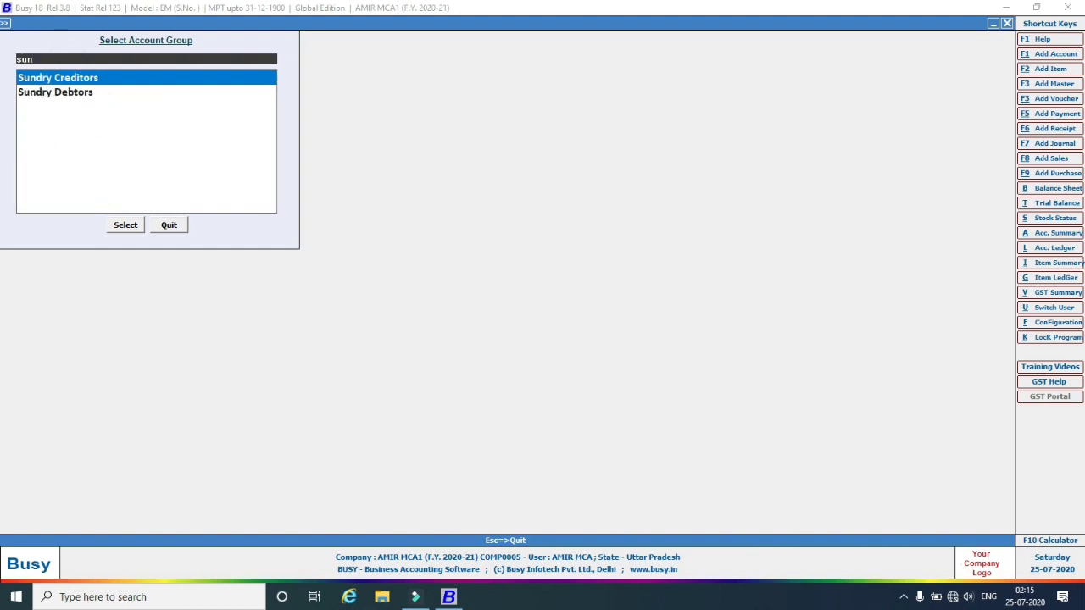
click(51, 78)
click(128, 229)
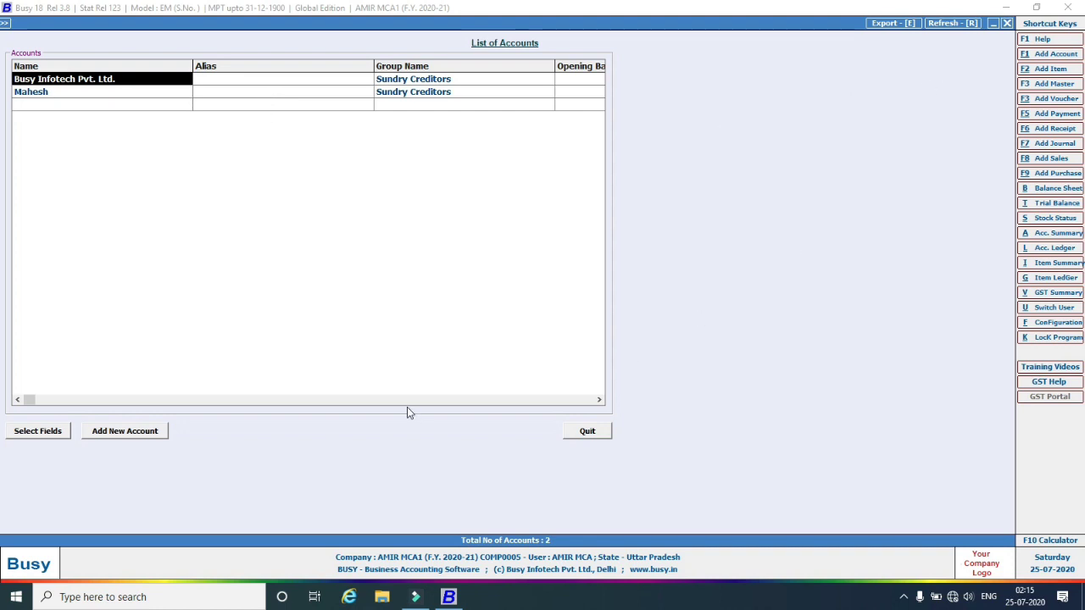
click(34, 92)
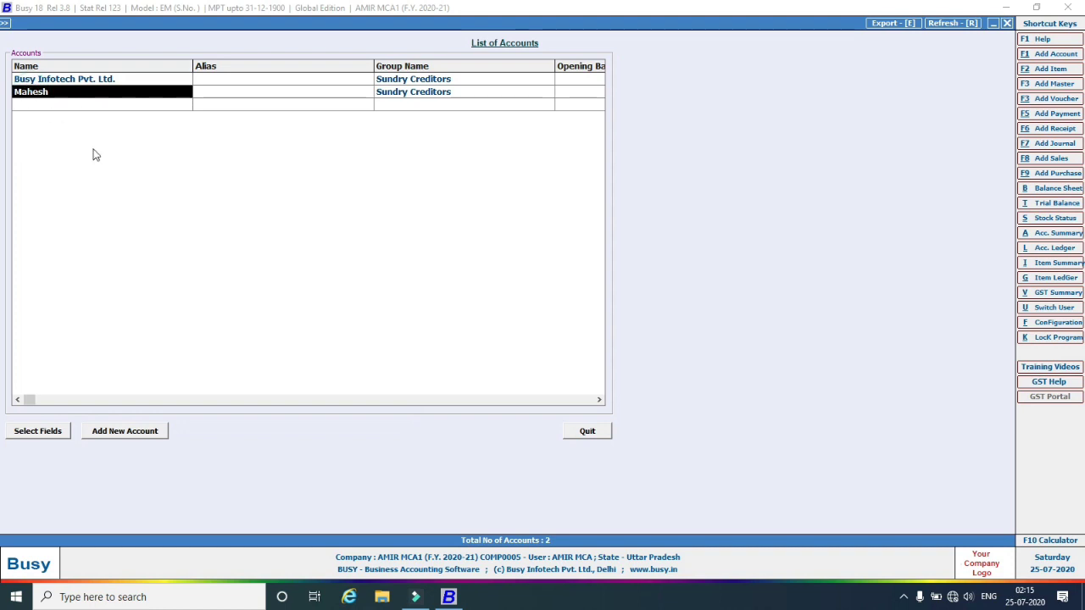
Keep the selected columns, including Alias and Opening Balance, and scroll the list sideways.
click(38, 433)
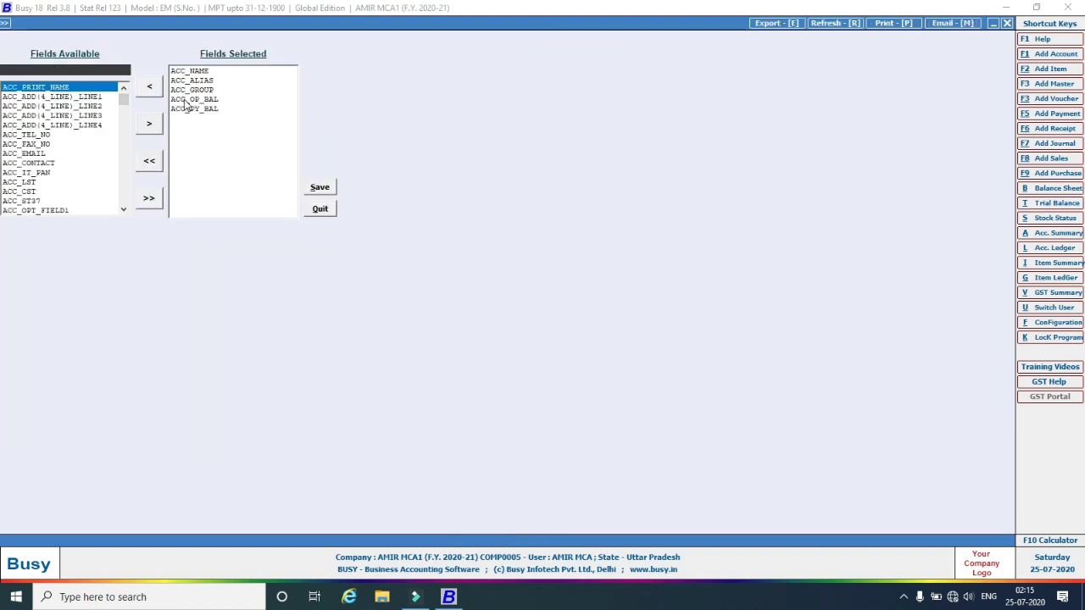
click(321, 190)
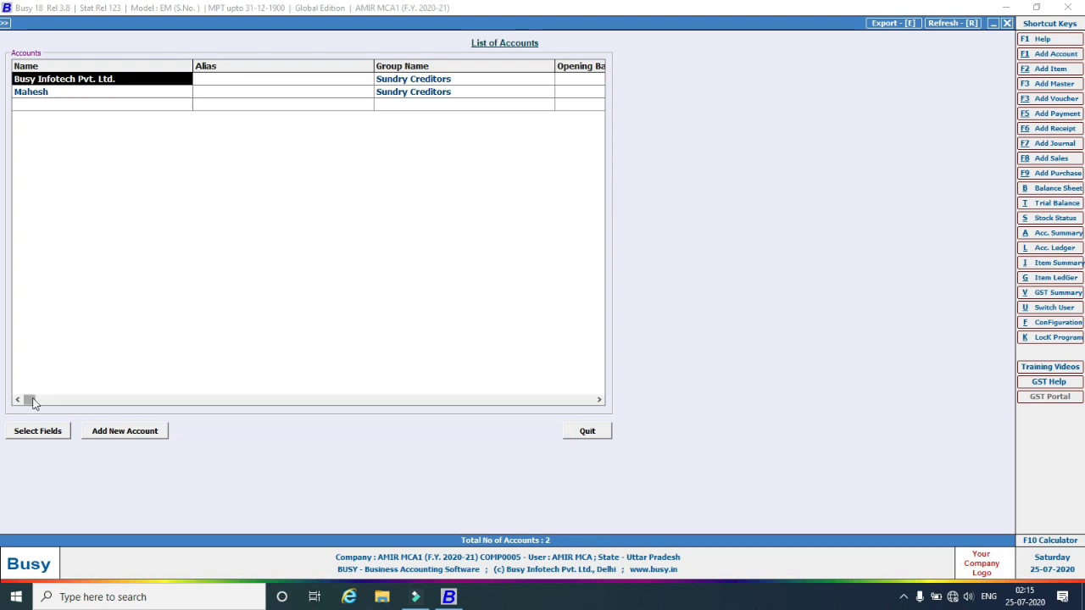
drag(29, 399, 396, 402)
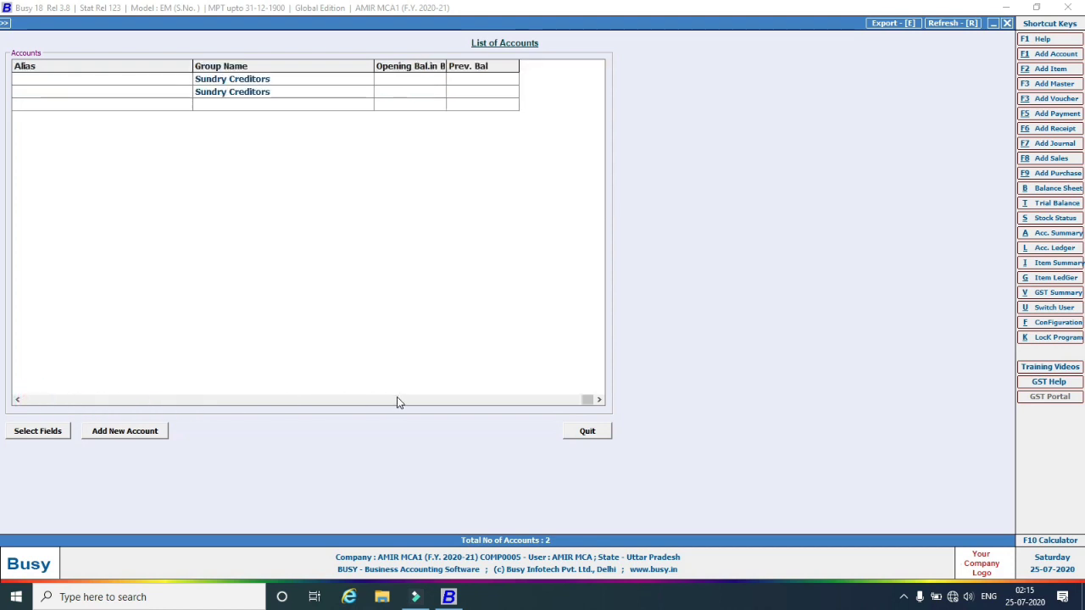
drag(586, 399, 24, 407)
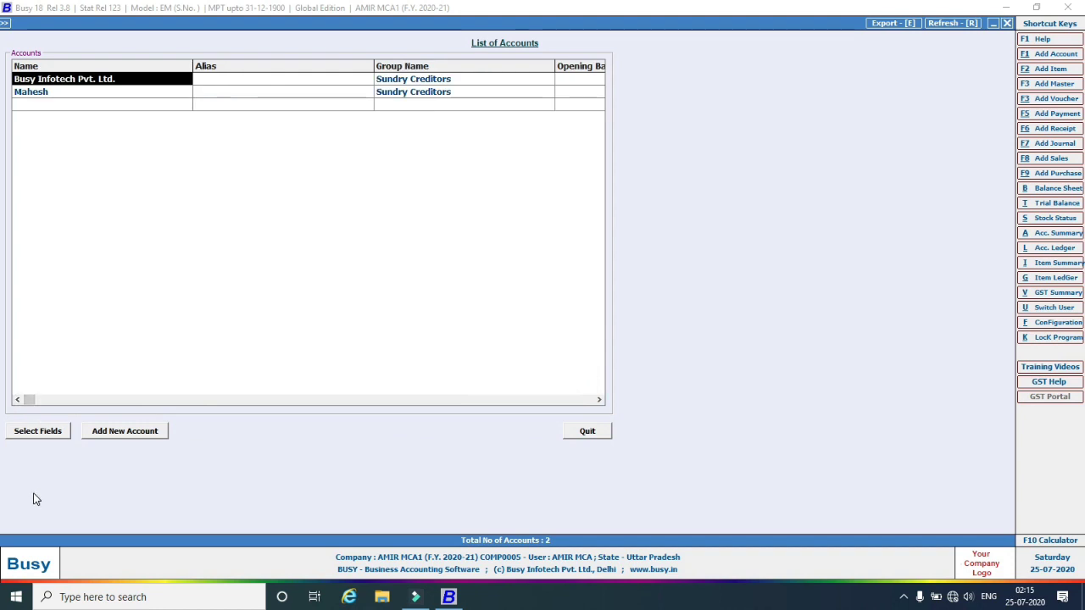
Open the second Sundry Creditors account, then close it and the report prompts.
double_click(31, 93)
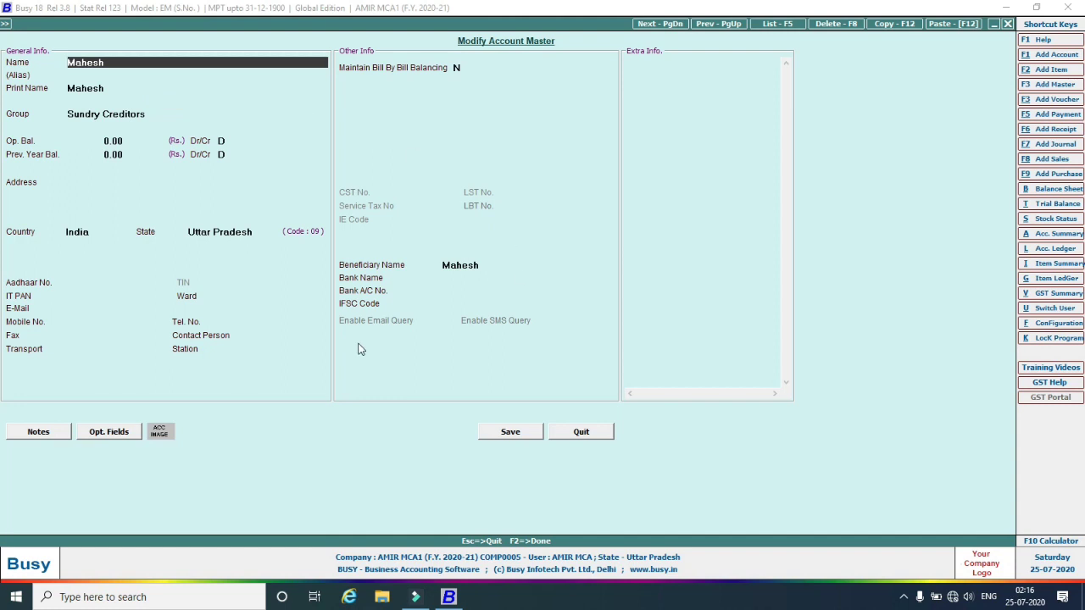
key(Escape)
key(Escape)
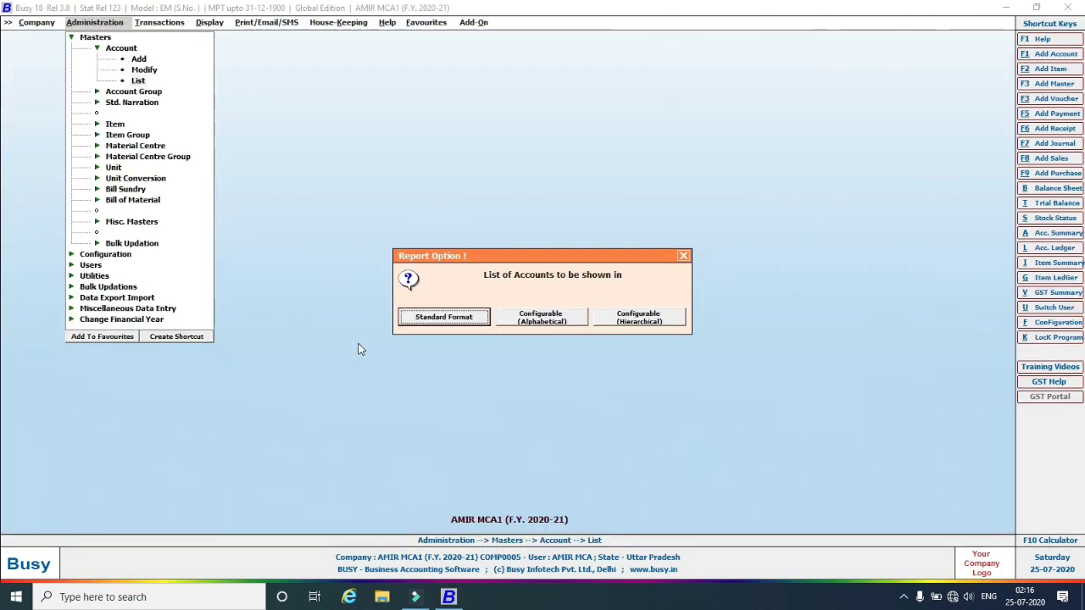
key(Escape)
key(Escape)
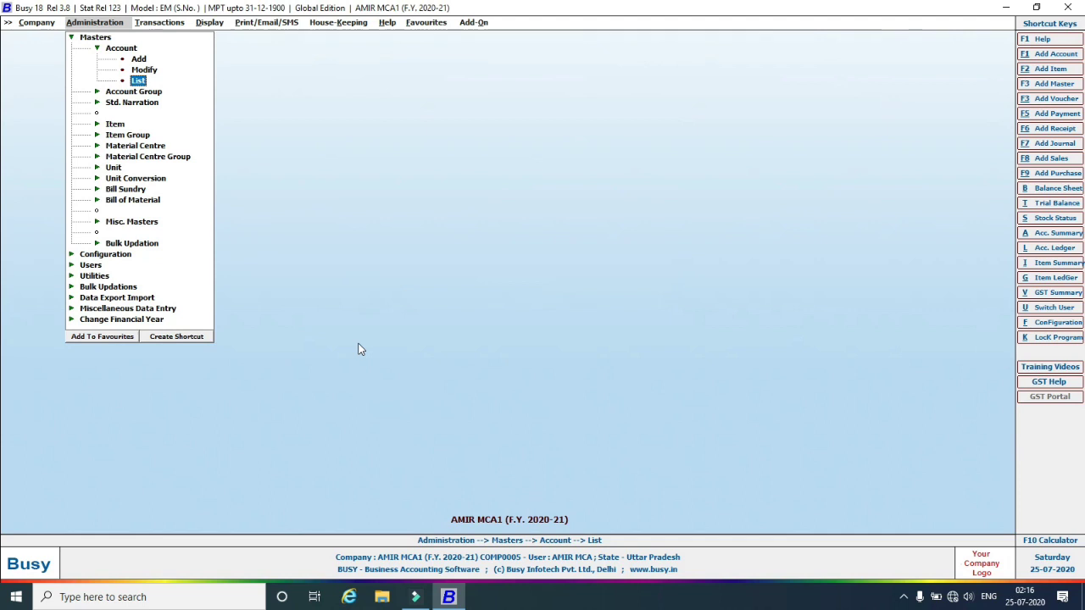
Delete the renamed Expenses (Direct/Mfg.) account from the account masters.
click(150, 70)
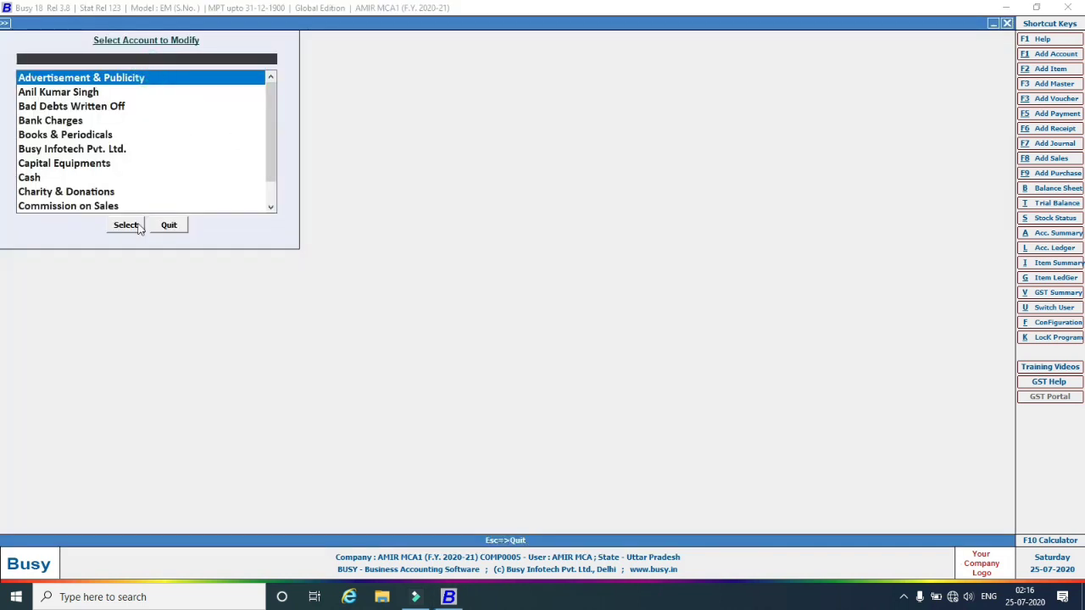
click(47, 93)
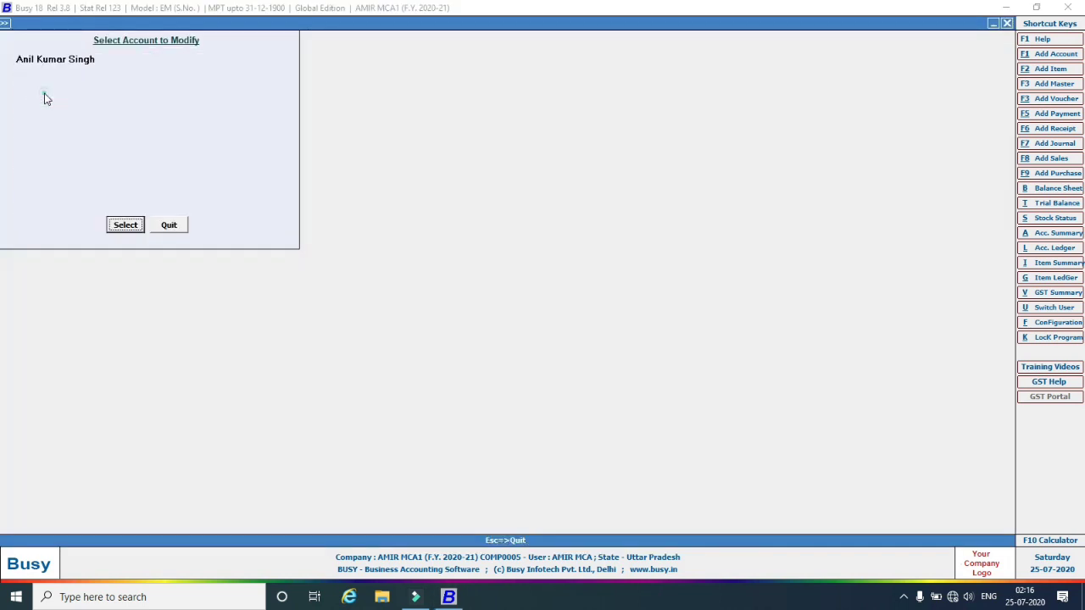
click(125, 225)
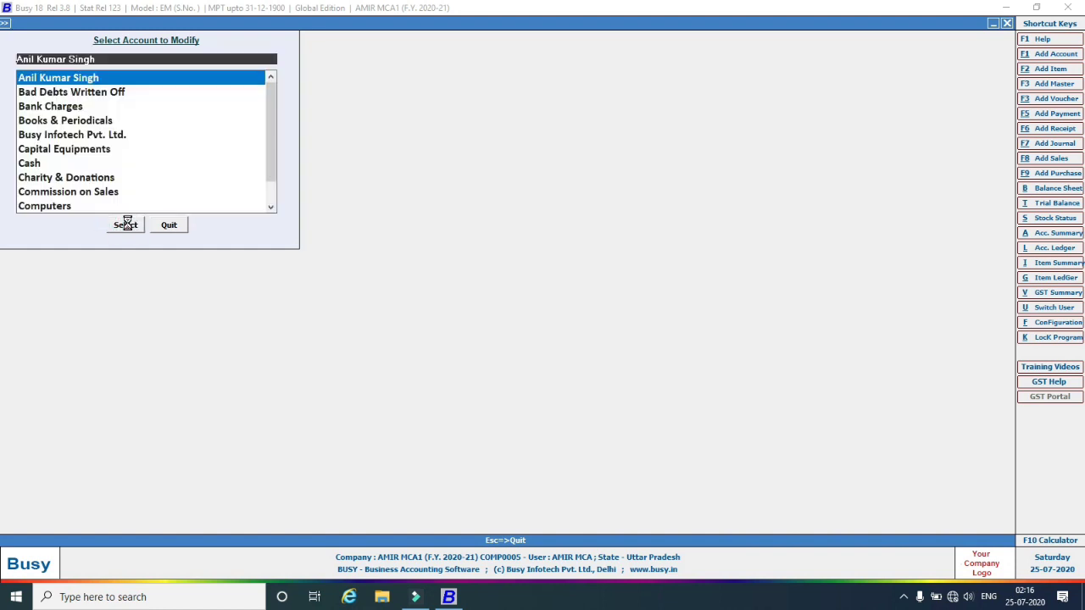
click(127, 225)
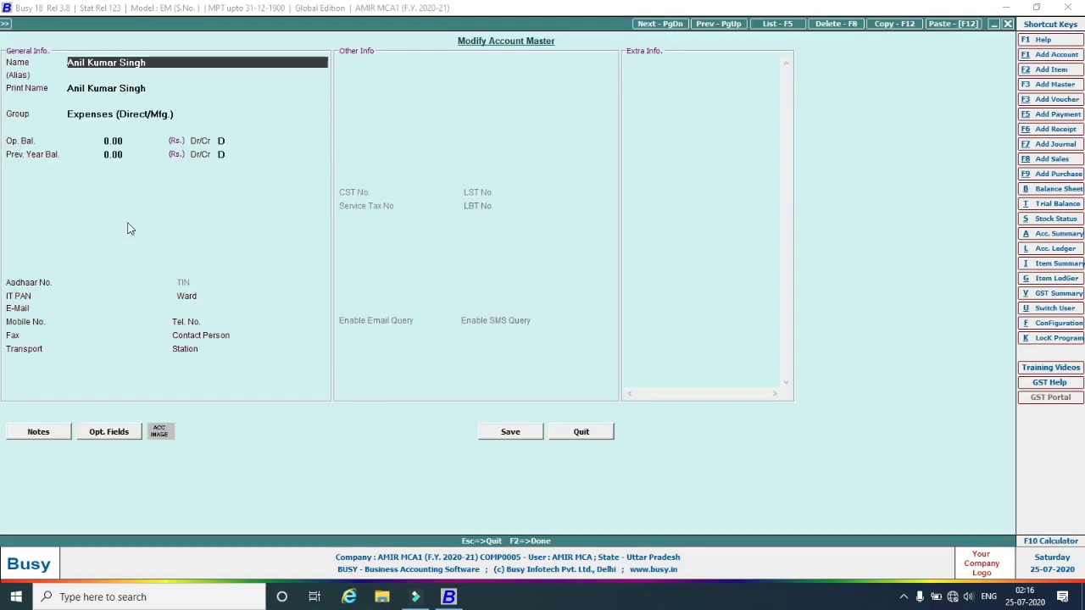
click(830, 31)
click(572, 327)
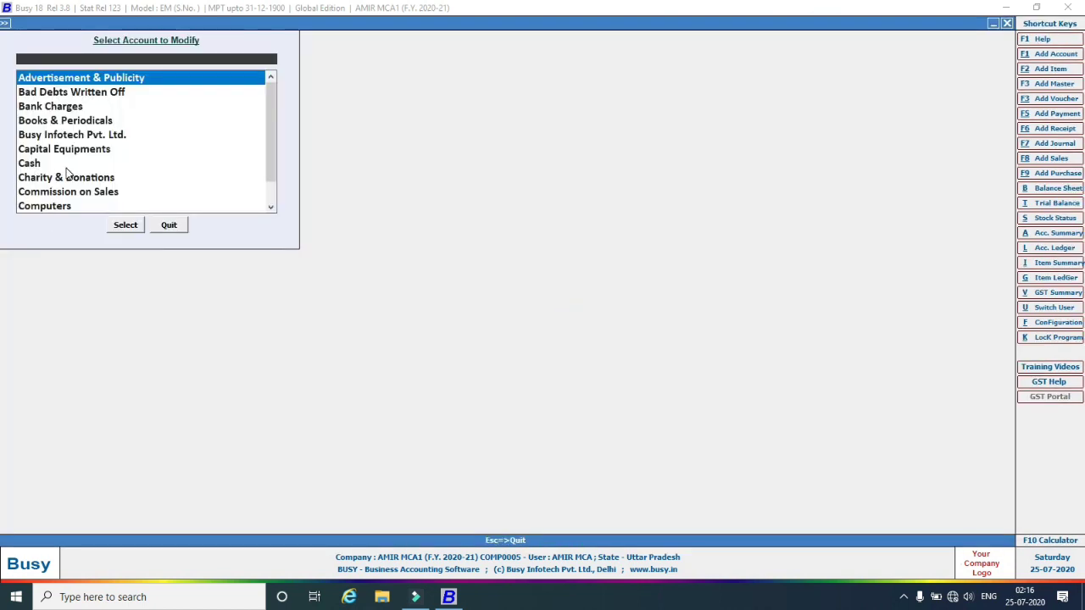
Find and delete the person-named Sundry Debtors account.
text(s)
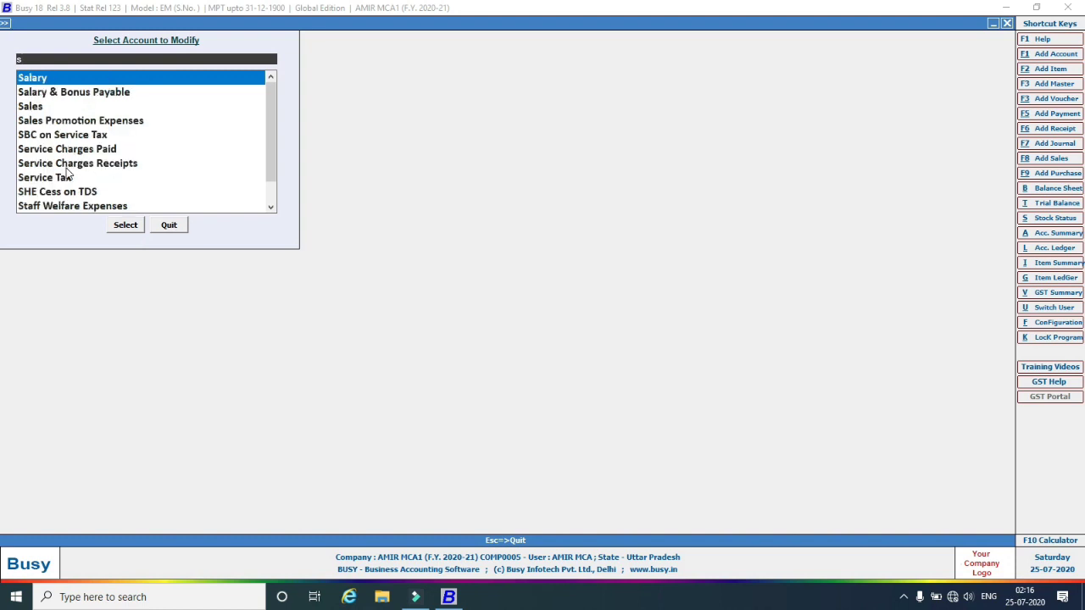
text(i)
key(BackSpace)
text(u)
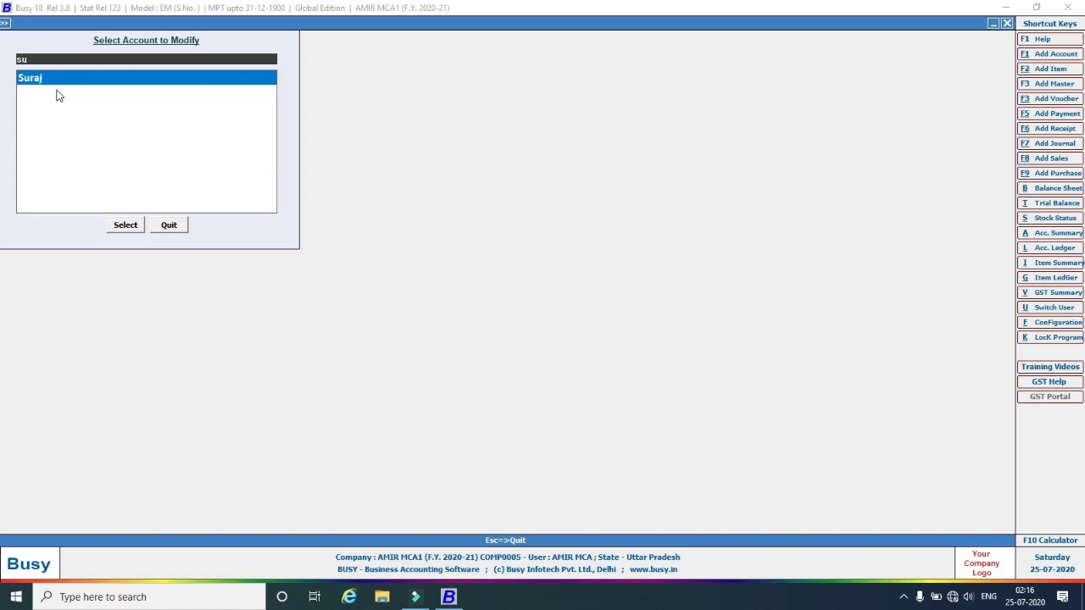
click(126, 226)
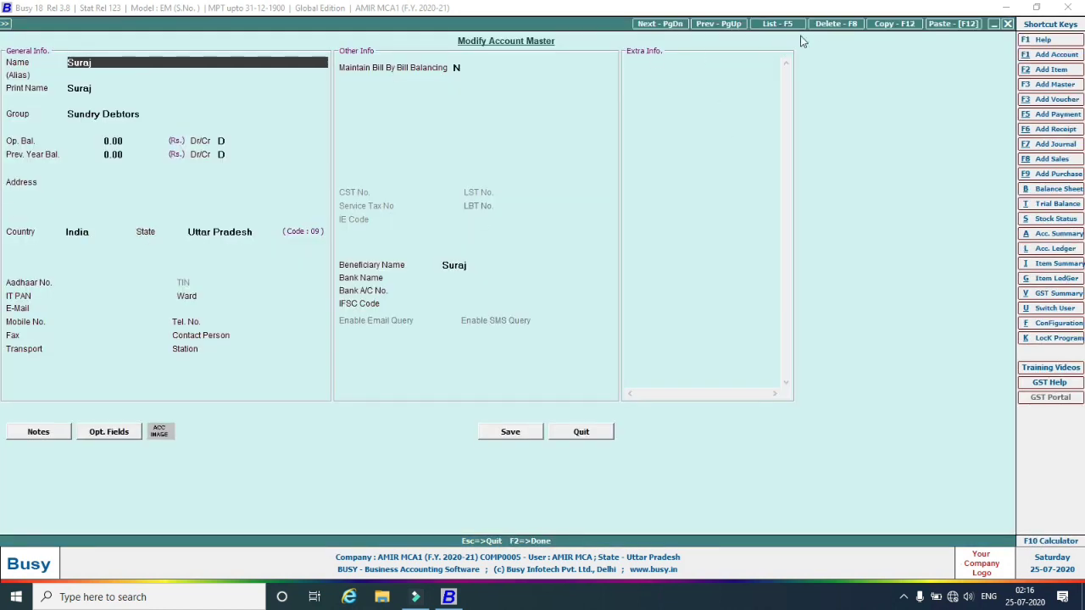
click(836, 23)
click(576, 327)
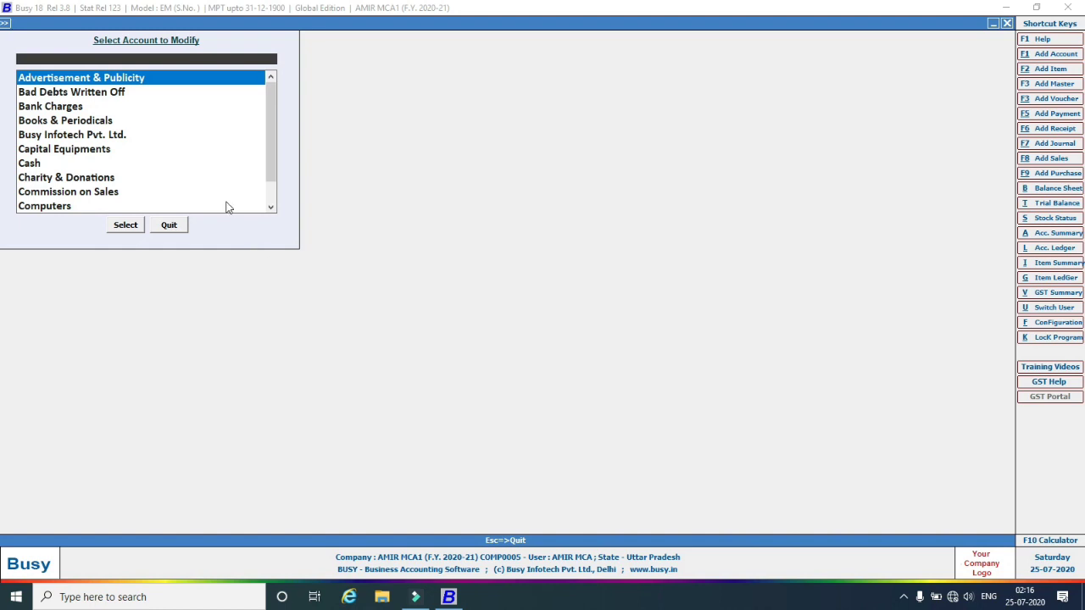
Find and delete another person-named expense account, then leave the account list.
text(ro)
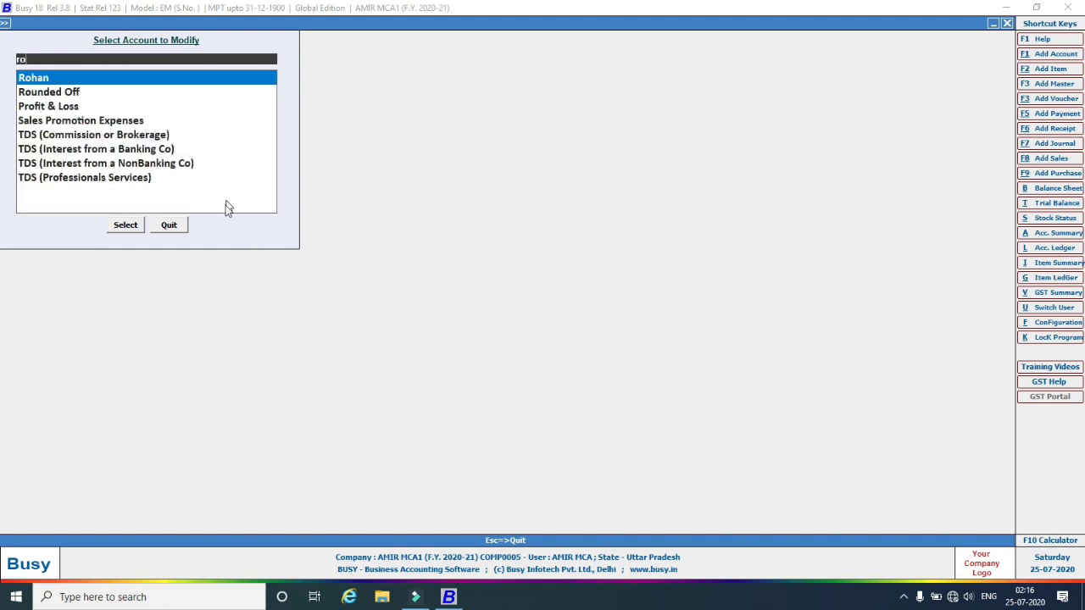
click(133, 224)
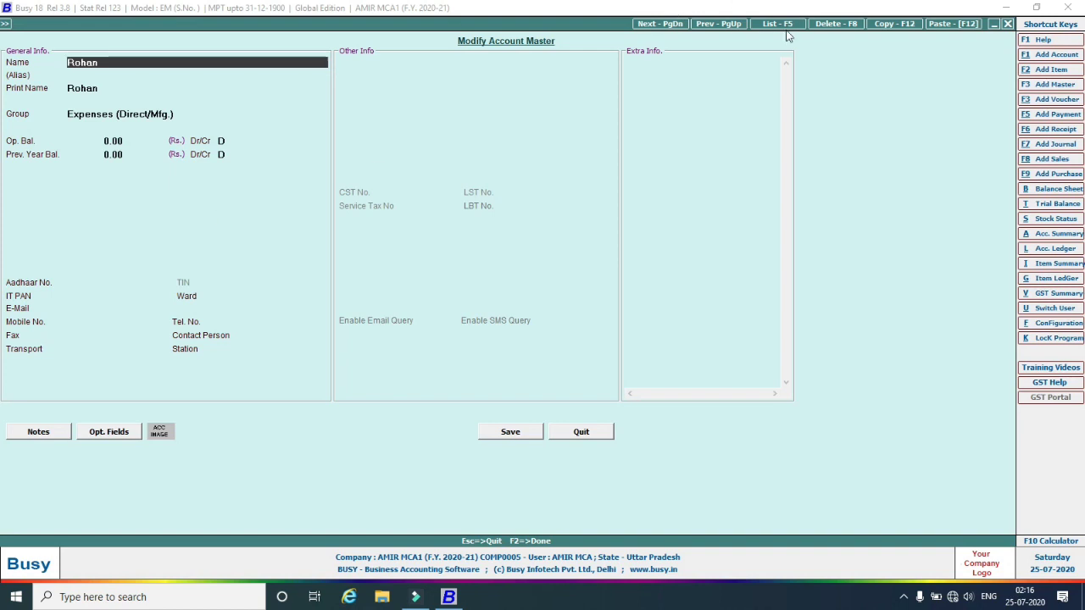
click(835, 25)
click(574, 325)
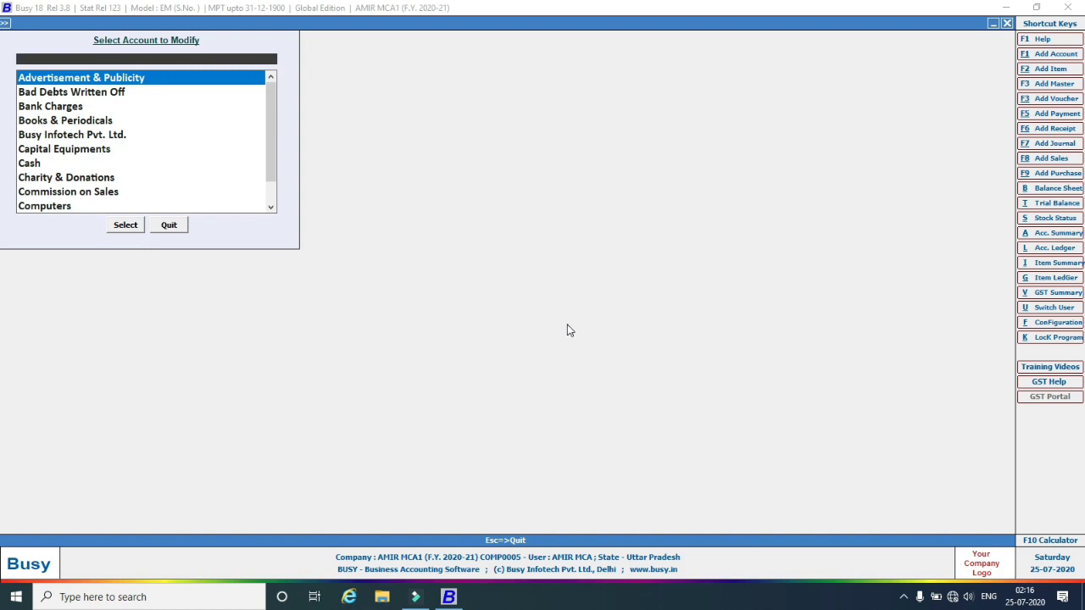
key(Escape)
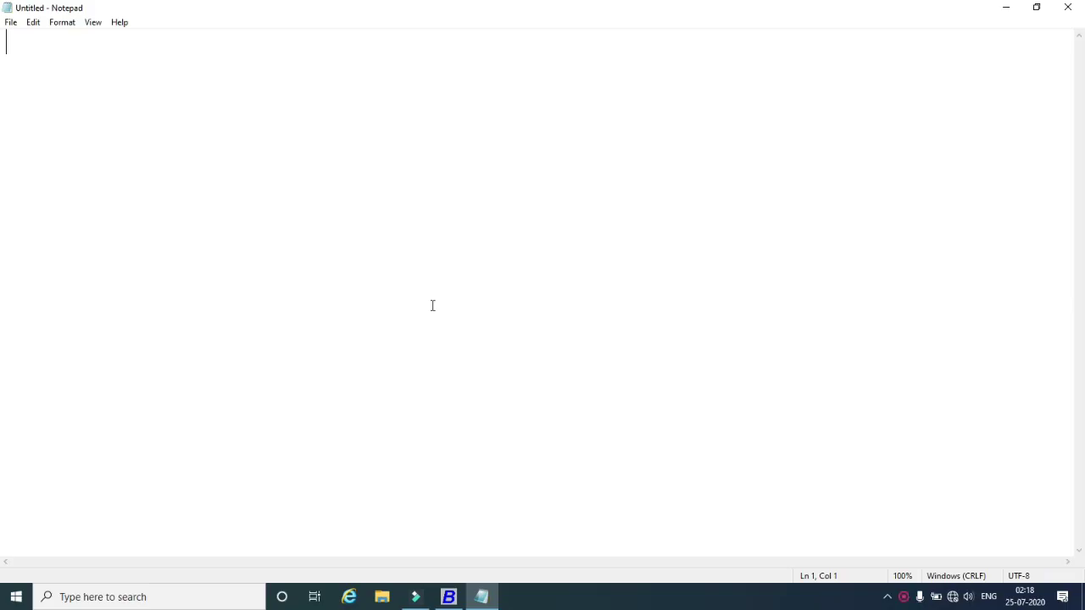
Type 'Using Account Group:' and 'Example:' underlined with dashes, then 'There are Many Customers is My Business.'.
text(Using )
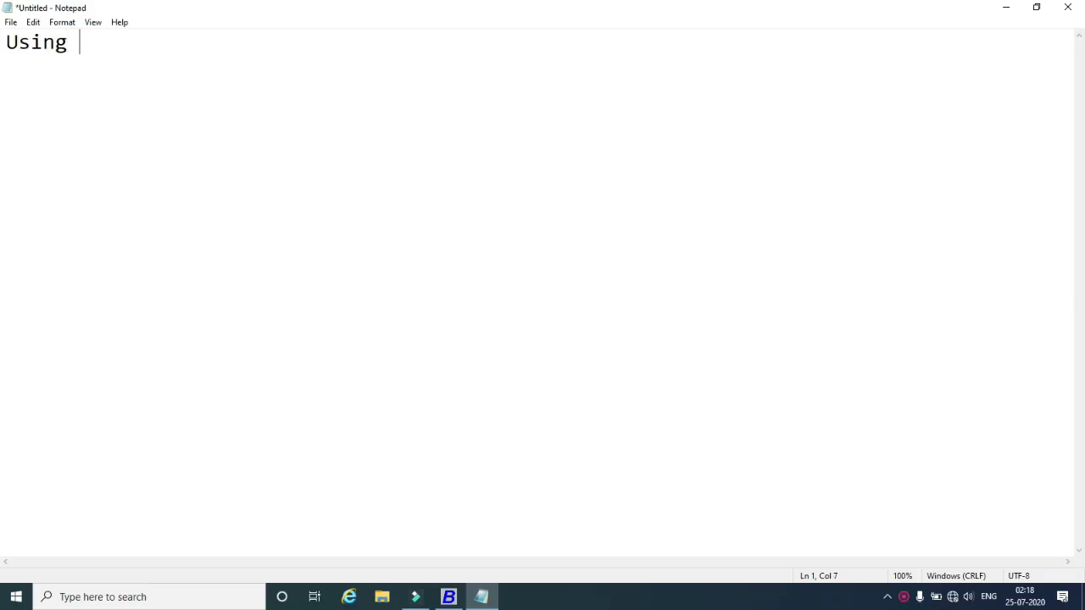
text(Account )
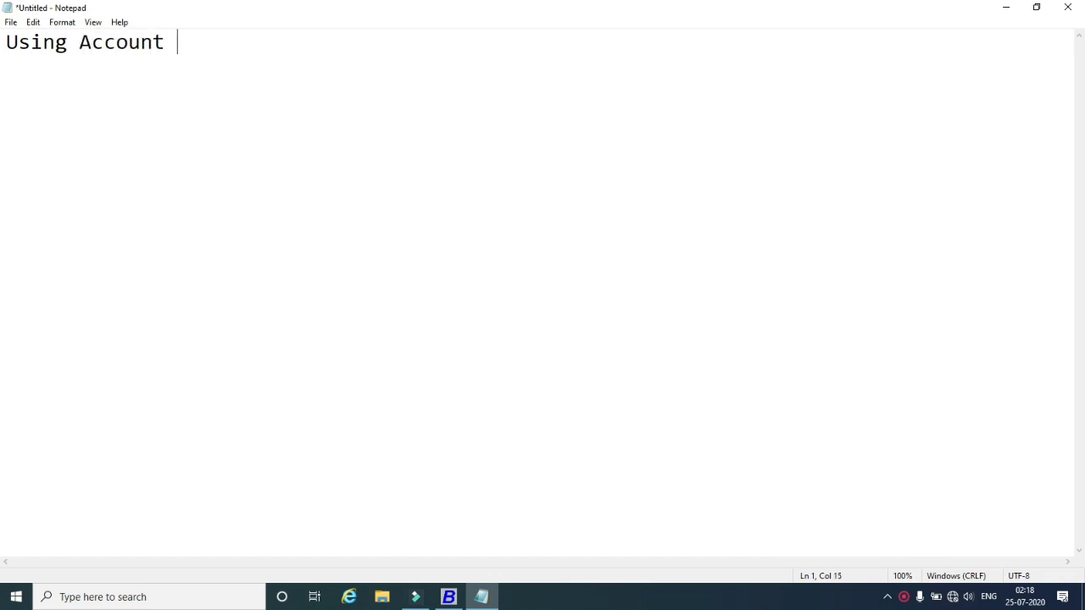
text(Group)
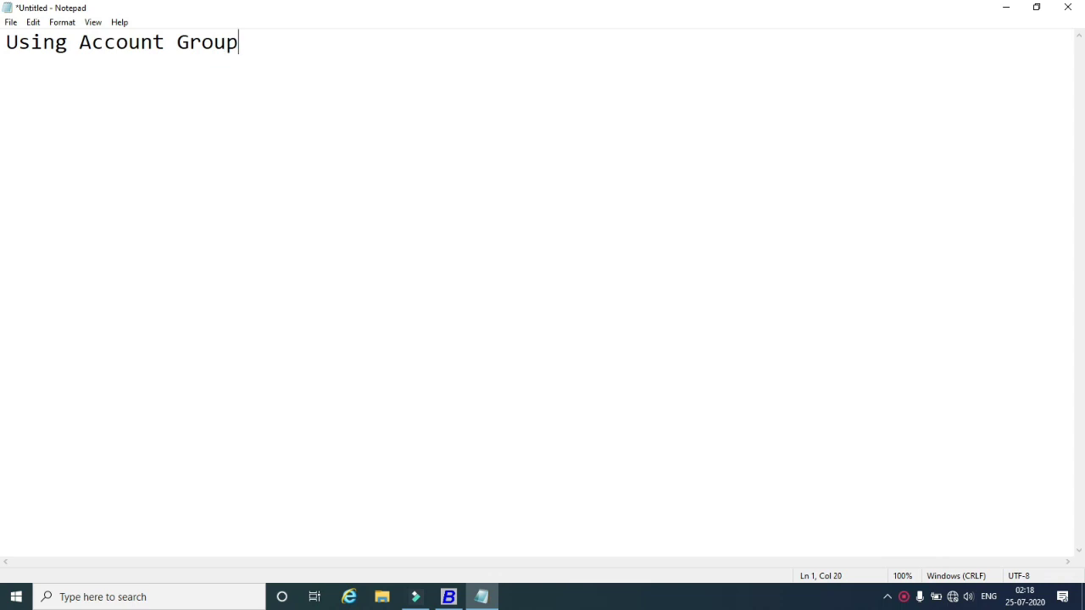
text(:)
key(Return)
text(------------------------)
key(Return)
text(Example: )
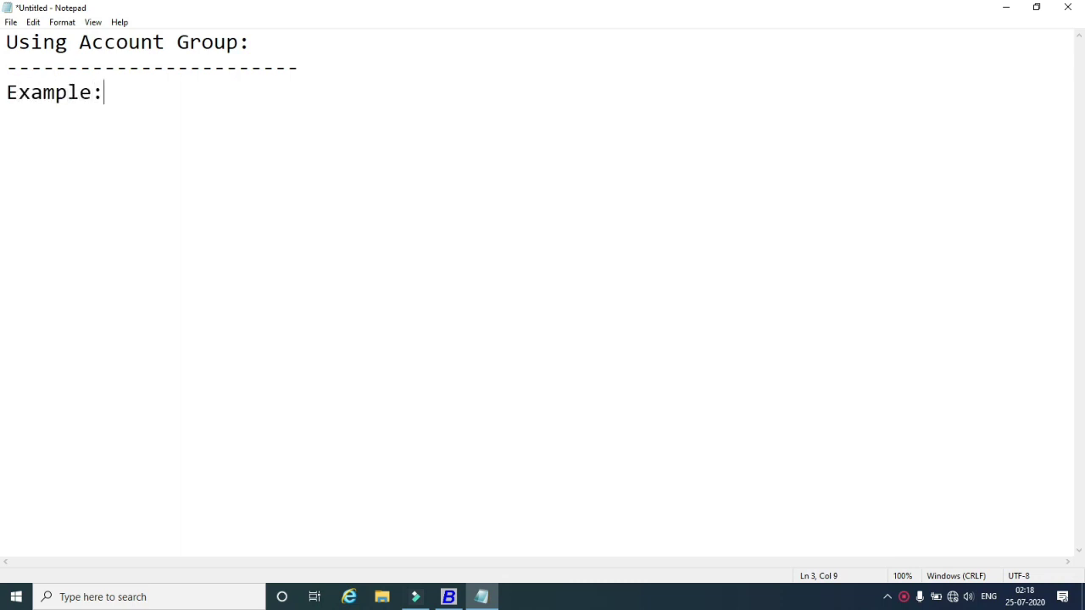
text(----------)
text(There are)
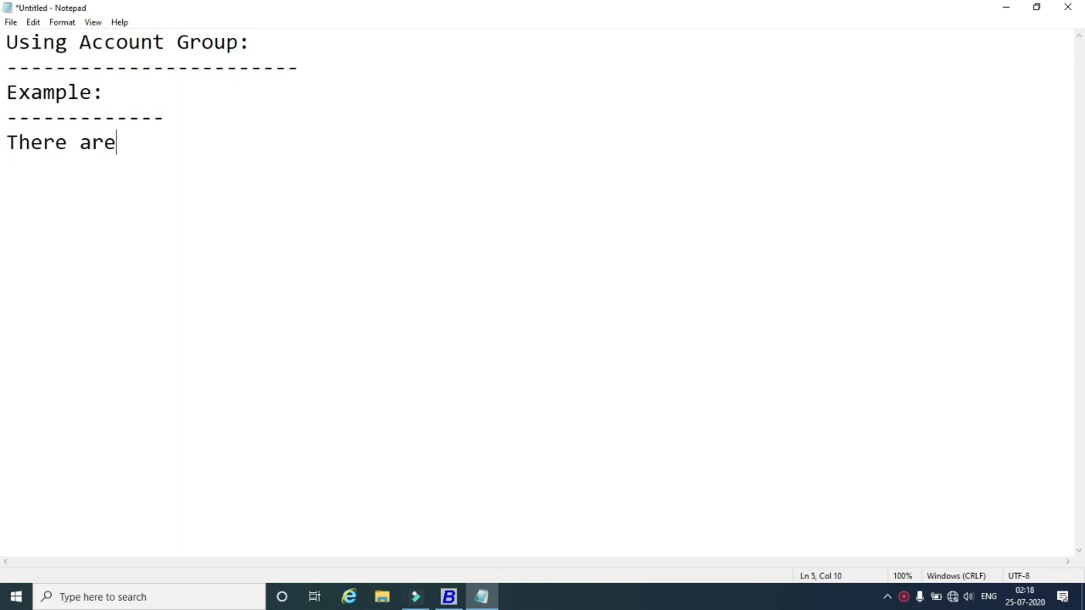
text( Many C)
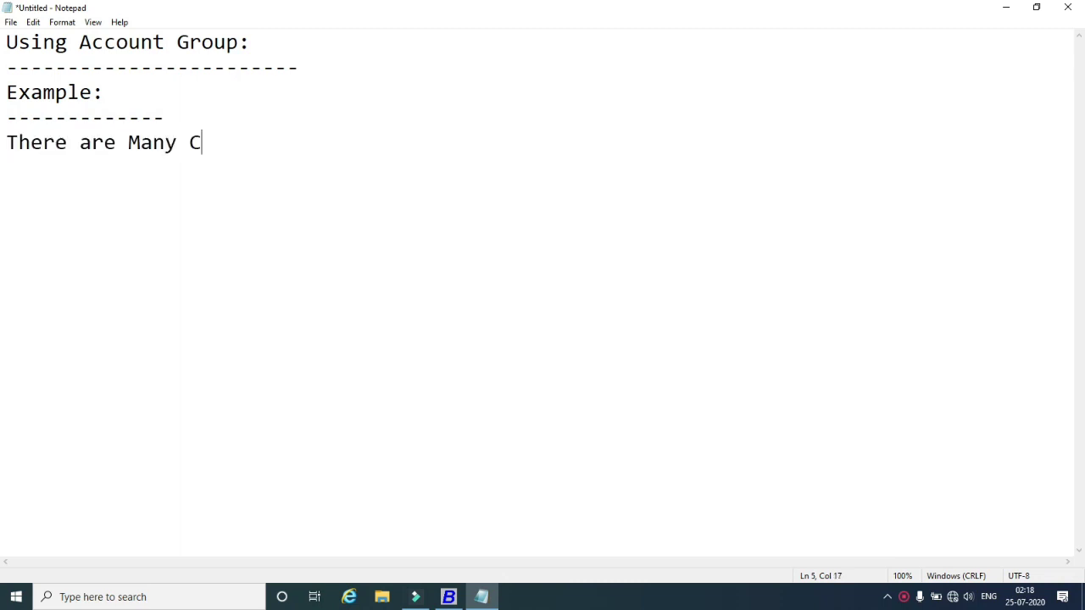
text(ustomers)
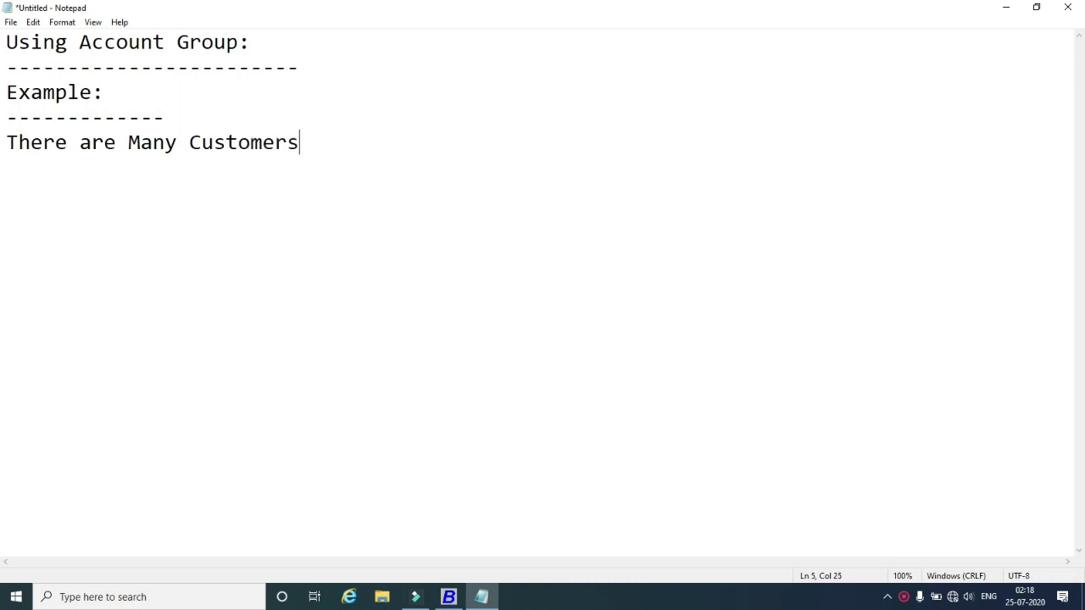
text( is My B)
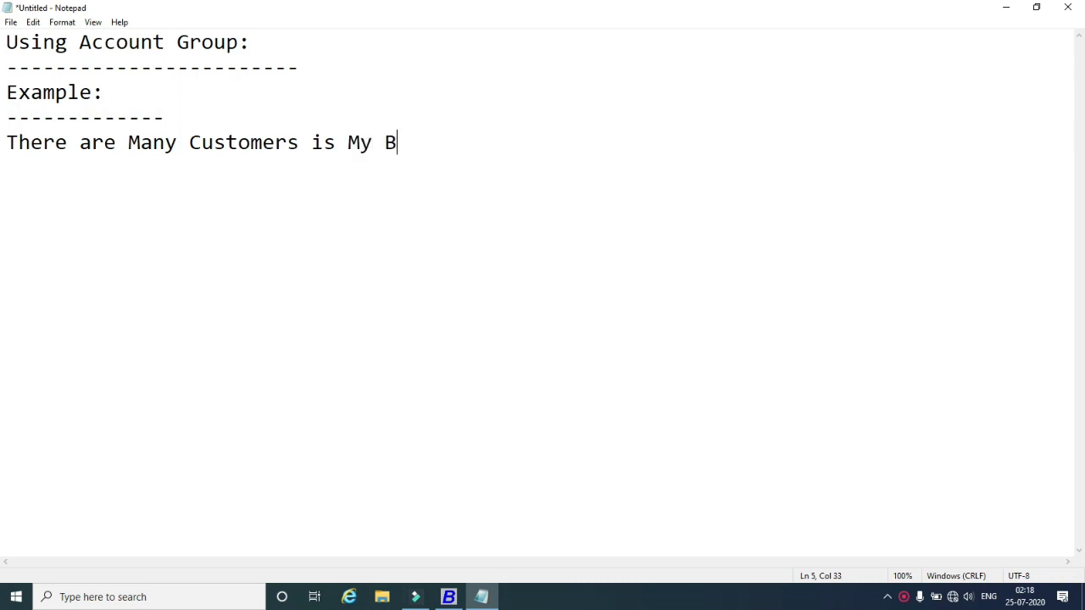
text(usiness)
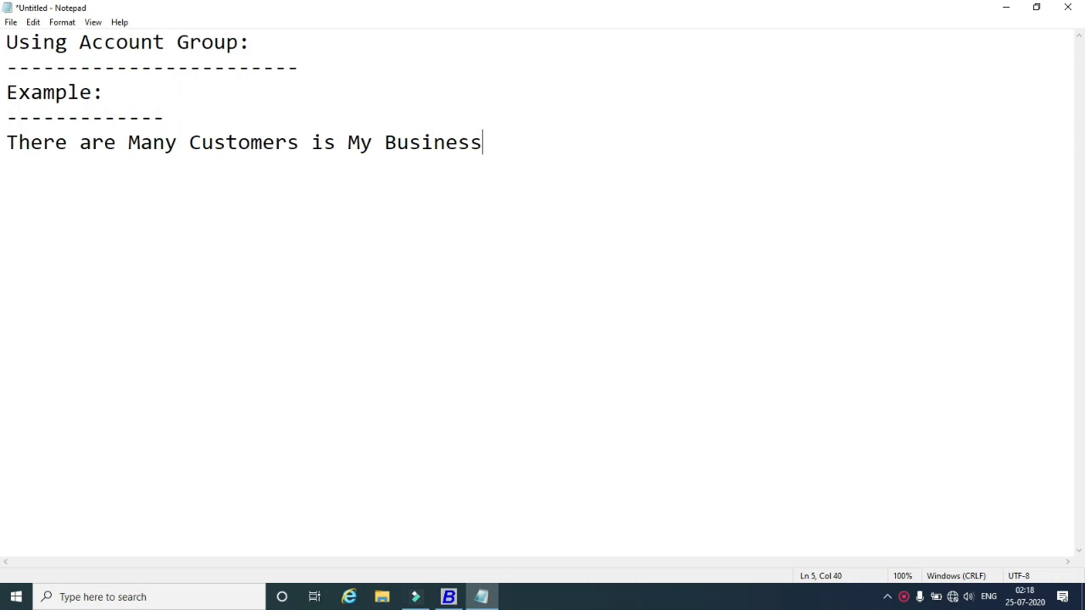
text(.)
Add the line 'i Can Categorise Them in Different Groups According to Their Work and Transactions.'.
key(Return)
text(i Can Categor)
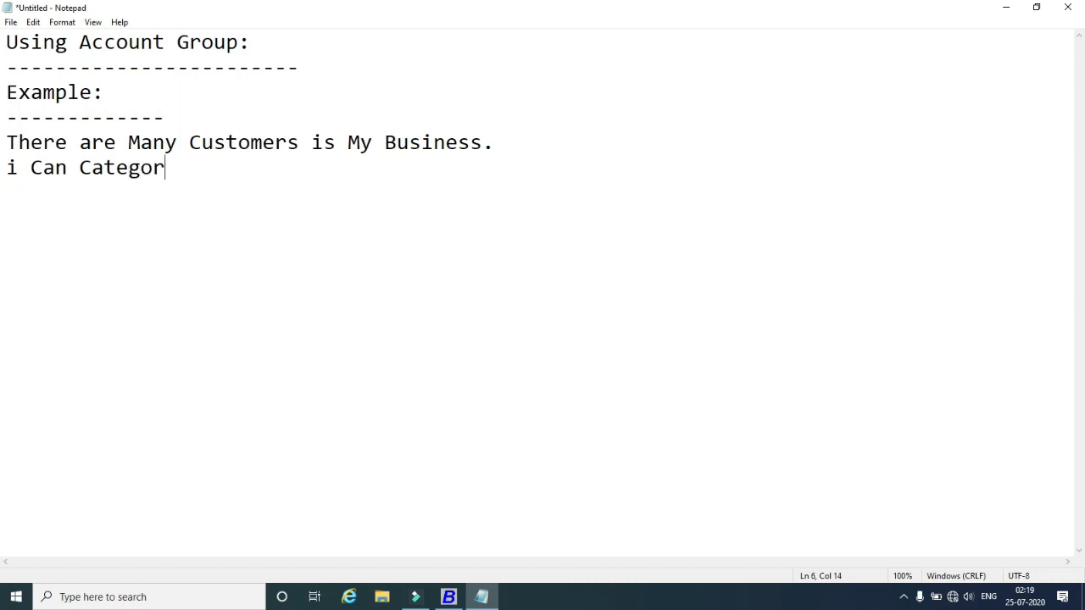
text(ise Them )
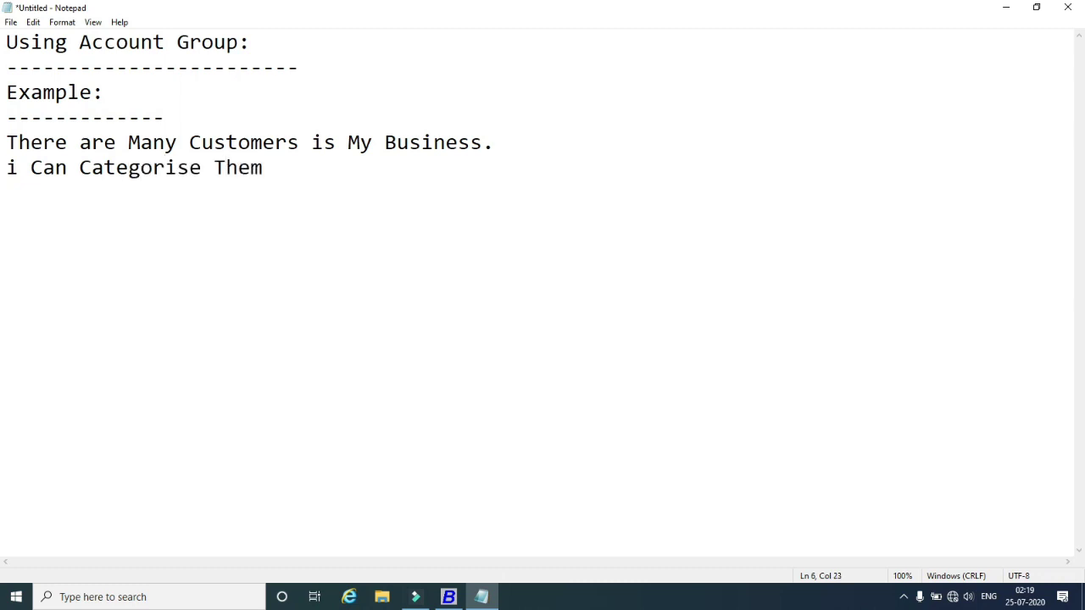
text(in Different )
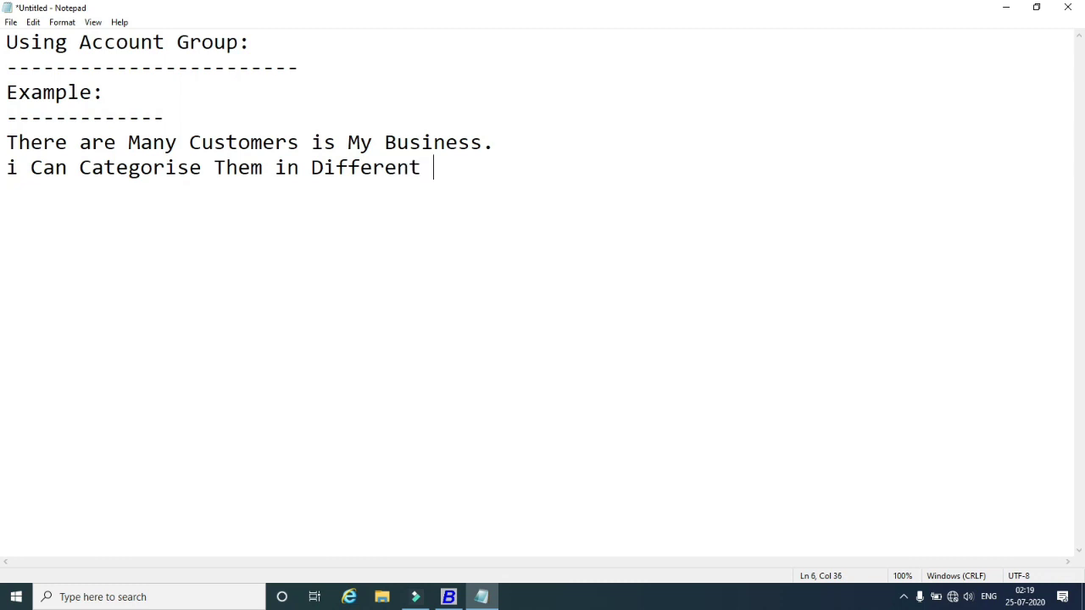
text(Groups Acco)
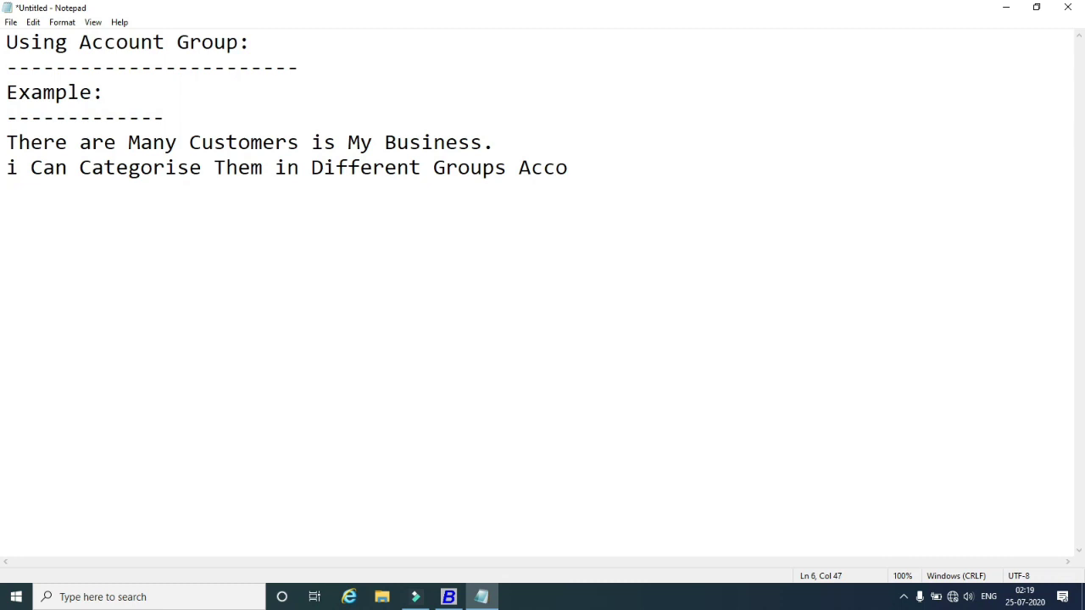
text(rding to The)
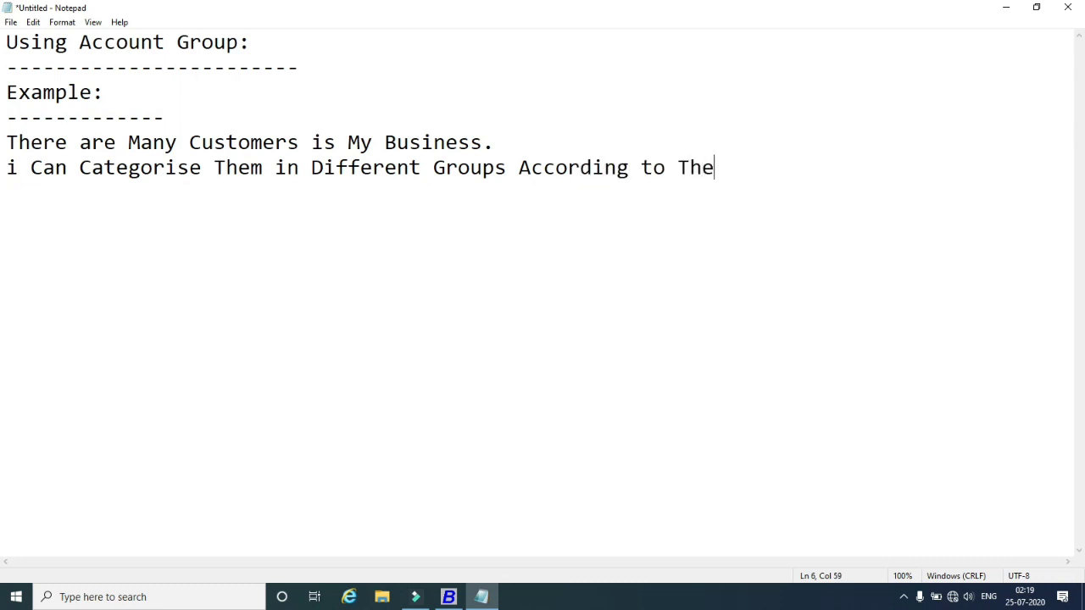
text(ir Work)
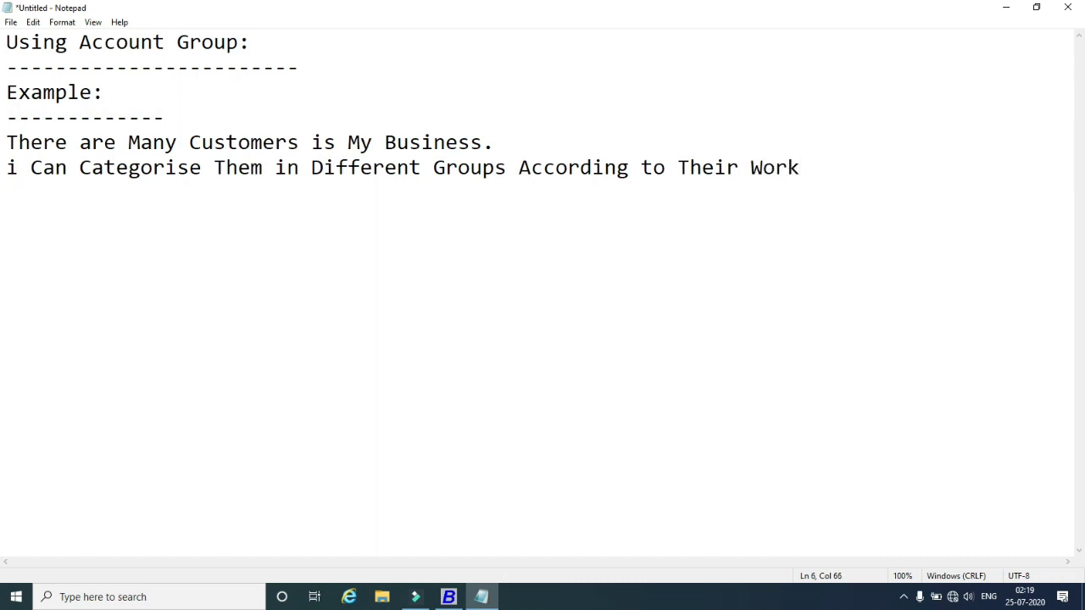
text( and Transacti)
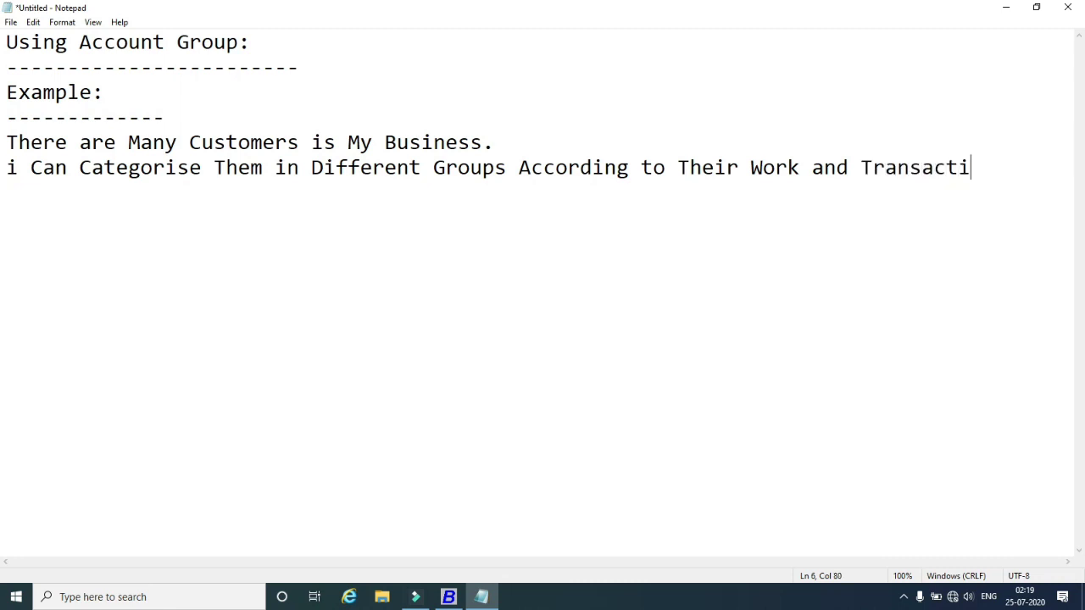
text(ons.)
key(Return)
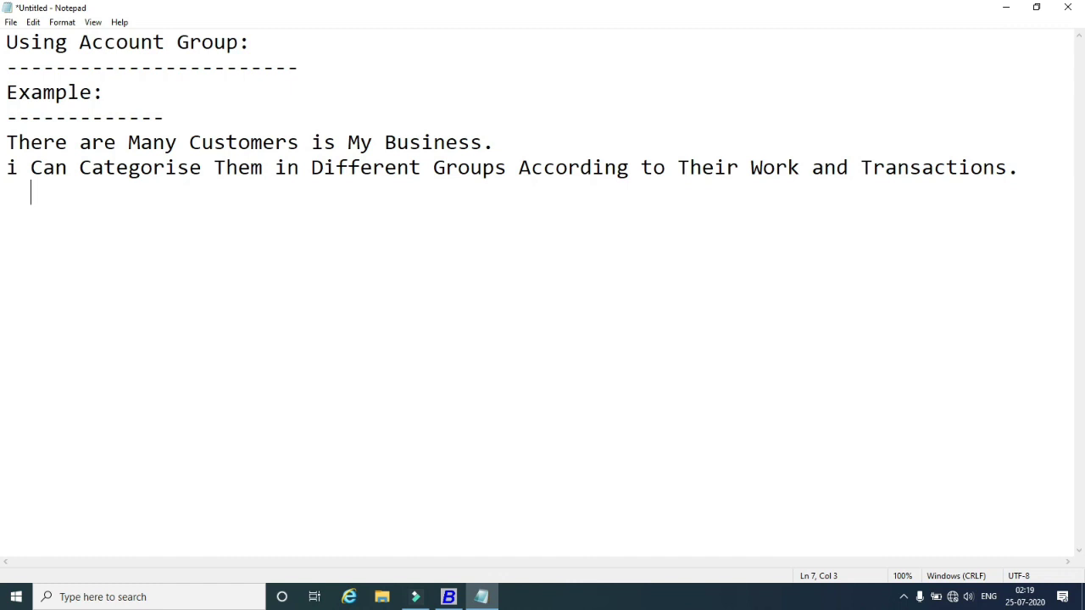
Type 'i Am Creating a Group Based on Customer Address:' followed by the heading '1. Partapgarh:'.
text(i Am Cre)
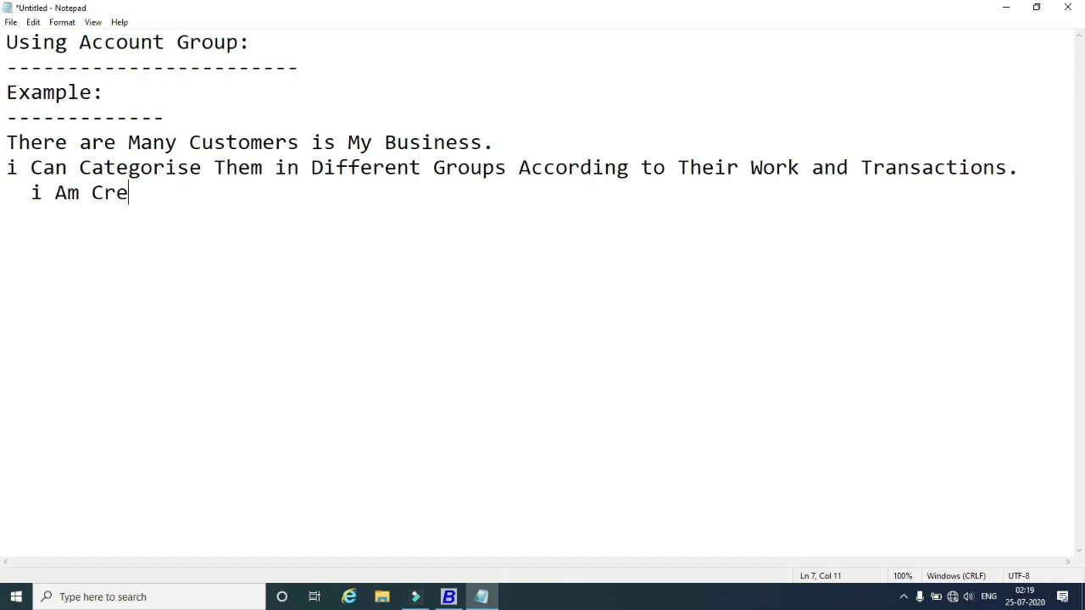
text(ating a )
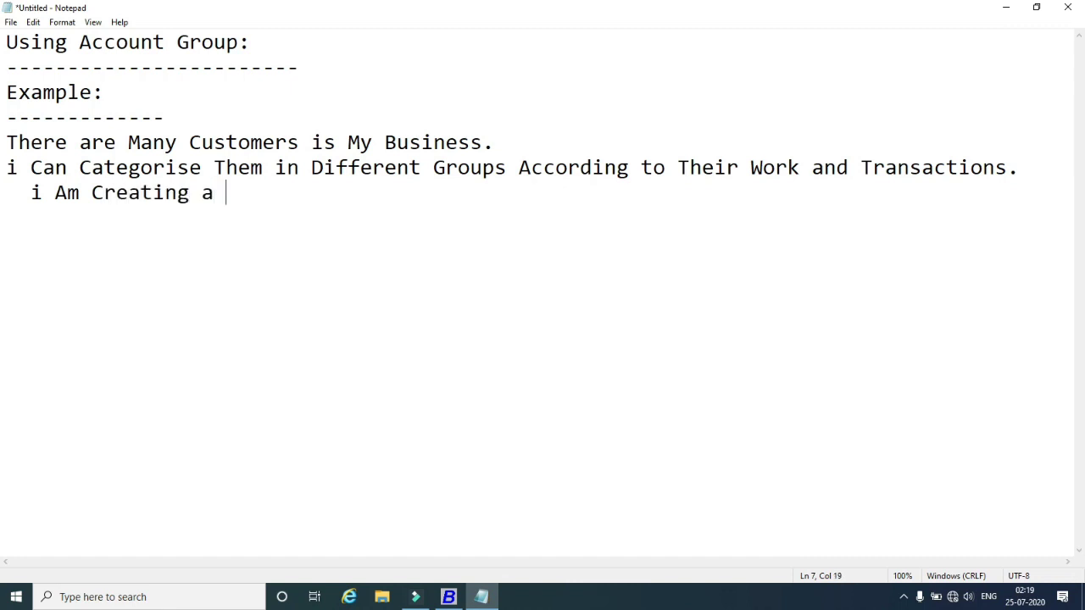
text(Group)
key(alt)
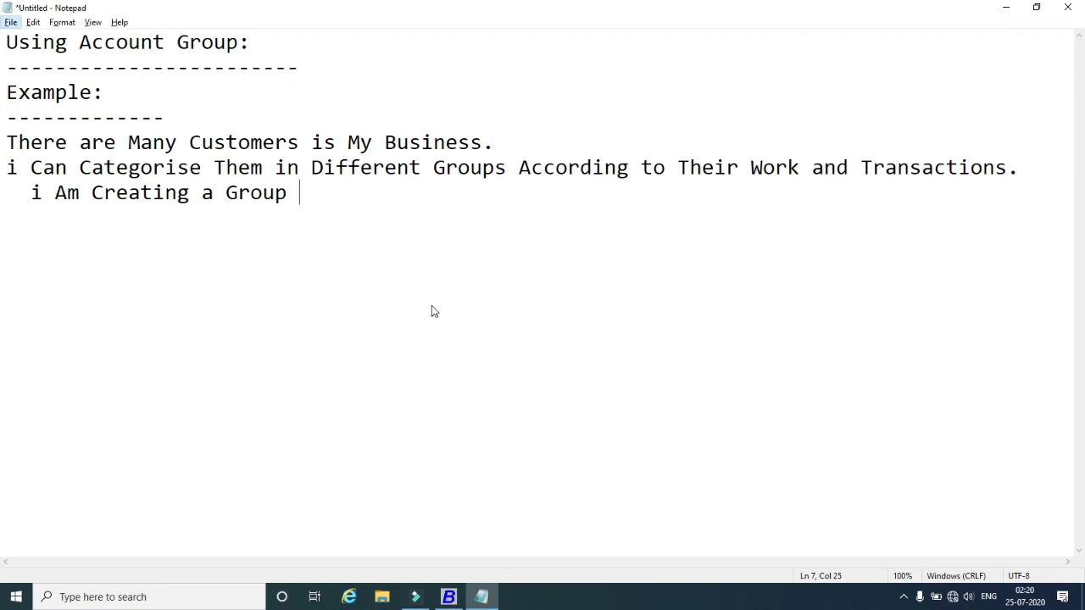
text(ased)
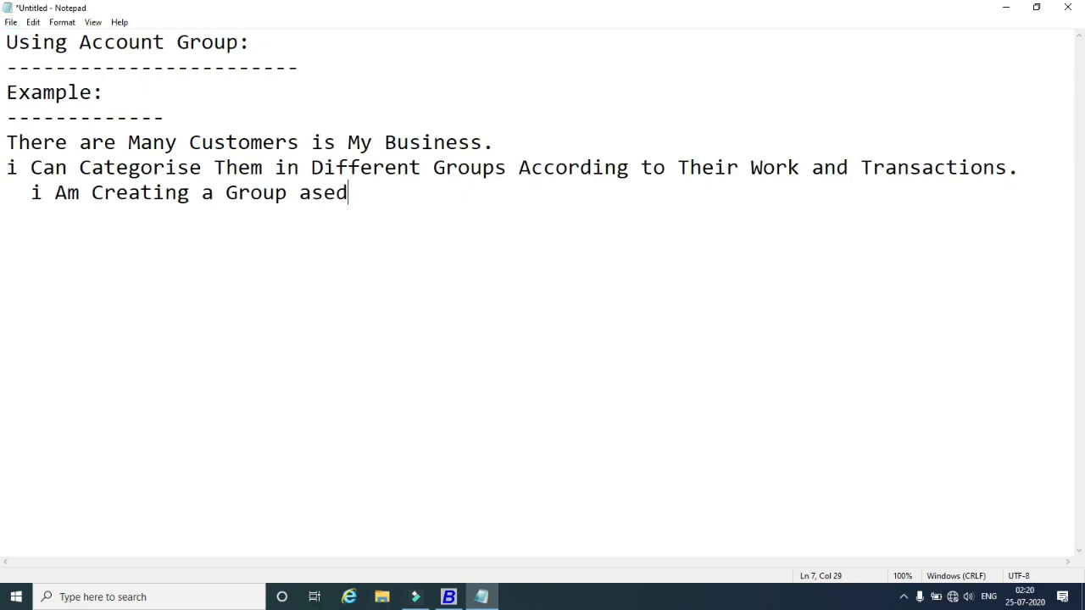
key(BackSpace)
key(BackSpace)
key(BackSpace)
key(BackSpace)
key(BackSpace)
text(Based on)
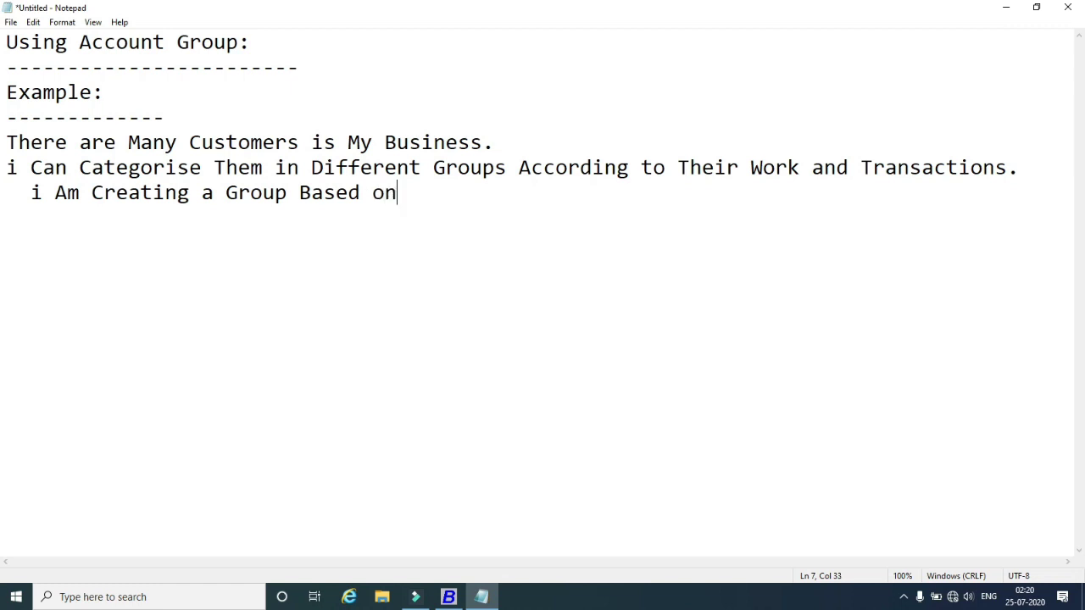
text( Customer)
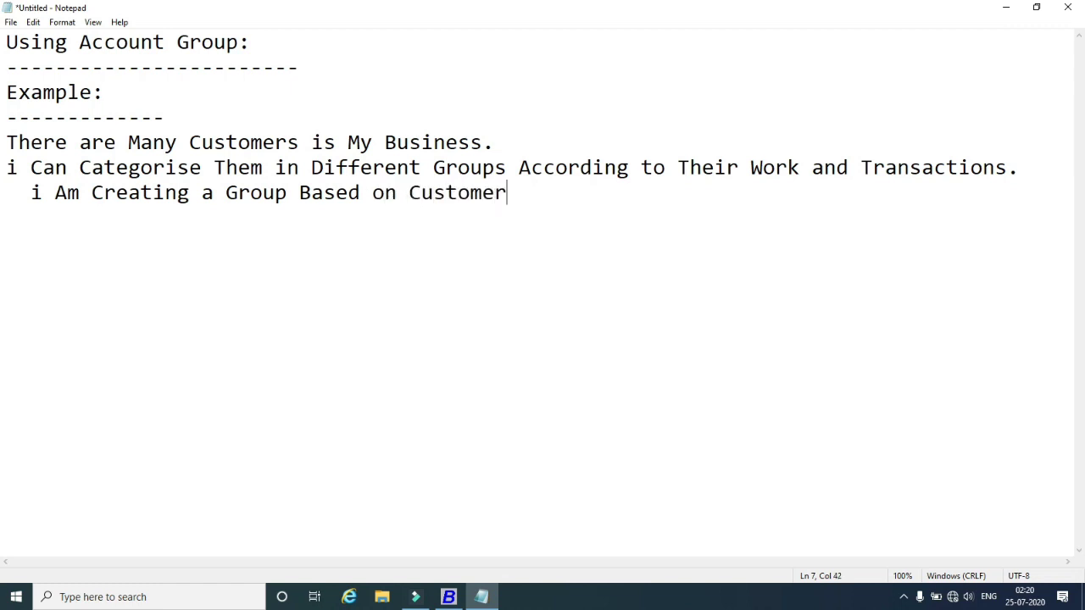
text( Addre)
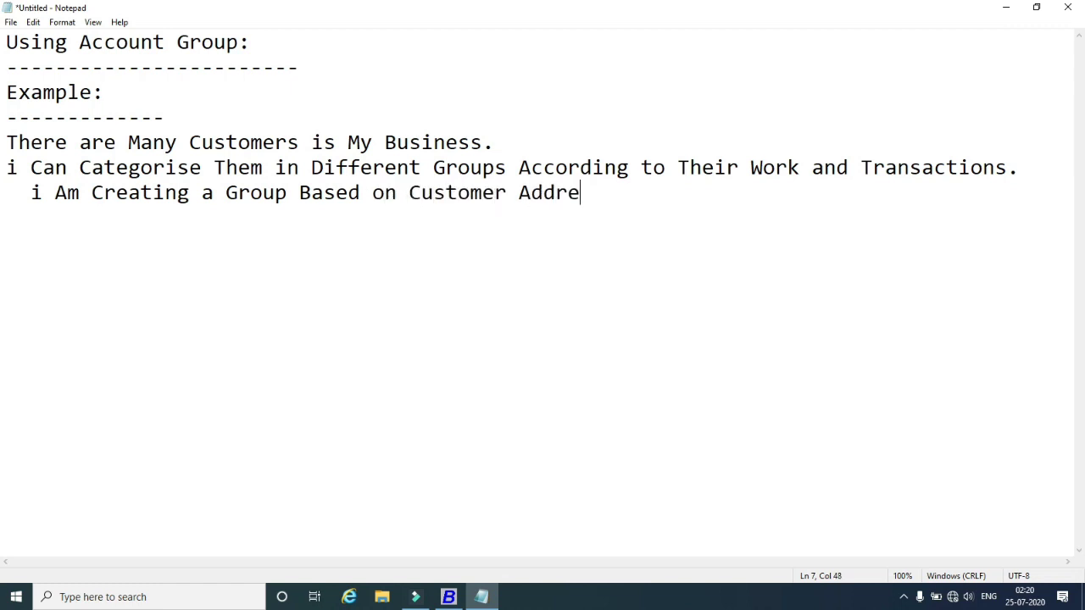
text(ss:)
key(Return)
text(1. Partap)
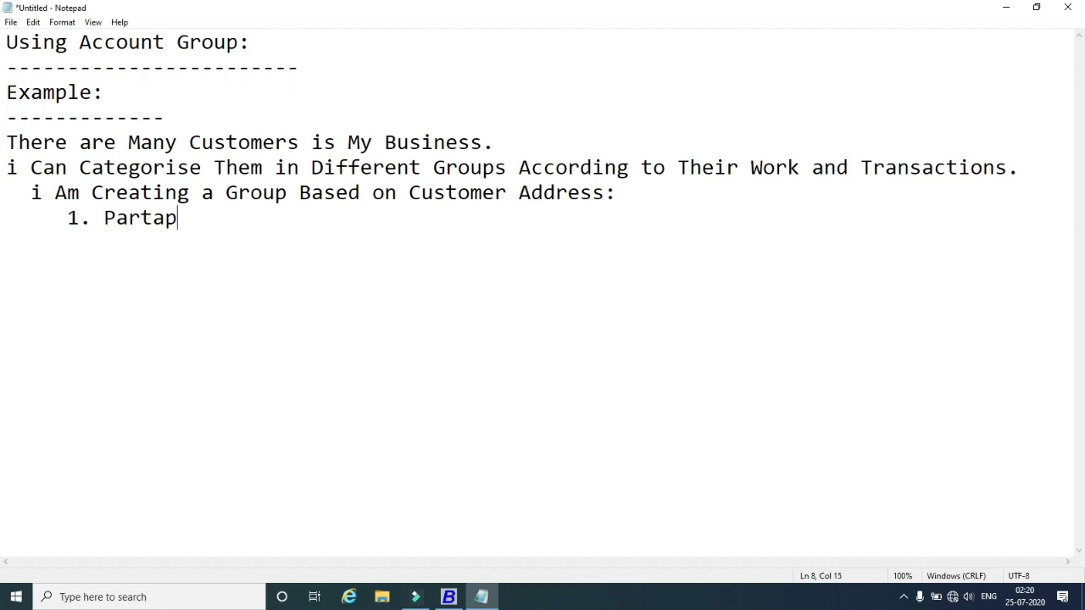
text(garh:)
key(Return)
List the first two Partapgarh customers with balances 5000/- Dr and 2000/- Dr.
text(1. Mukesh)
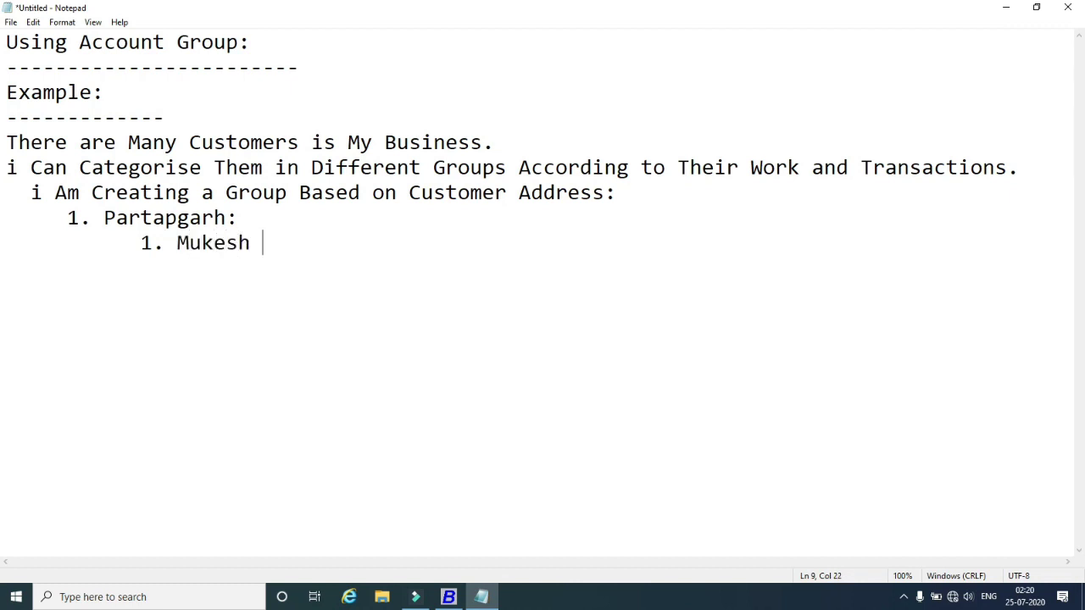
text(   -> 5000)
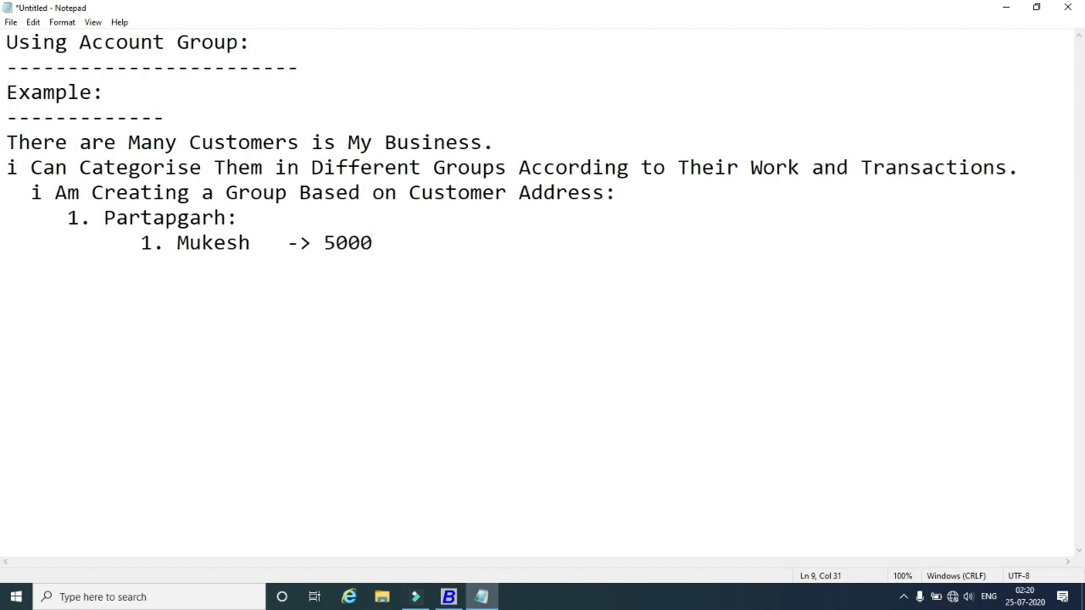
text(/0)
text(- Dr)
key(Return)
text(2. Sanjay)
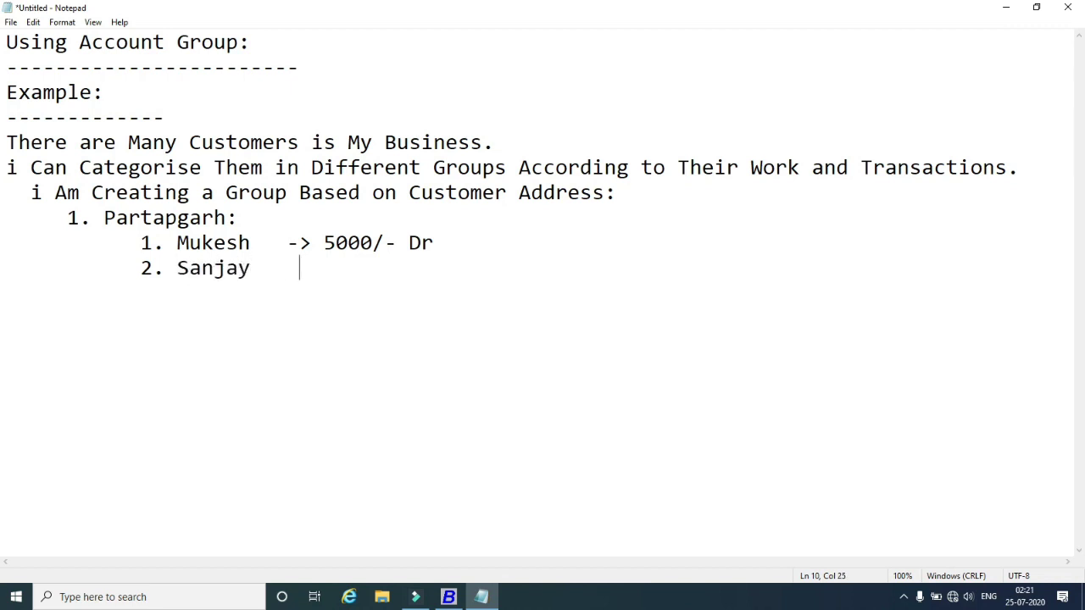
key(BackSpace)
text(-> 2000/)
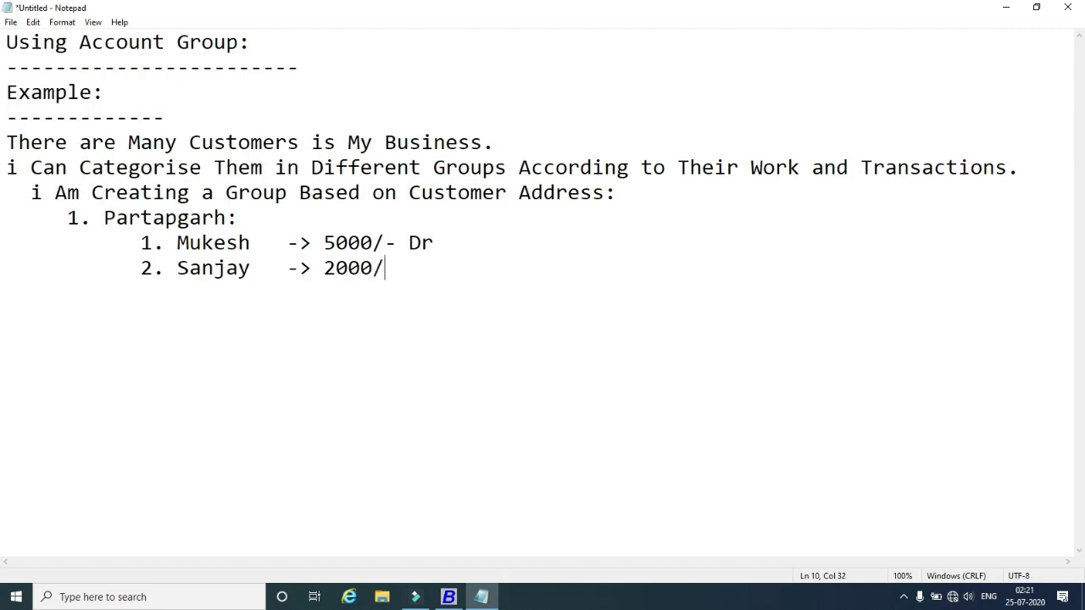
text(- Dr)
key(Return)
Add the third and fourth customers with 3000/- Cr and 5500/- Dr, then a dashed separator.
text(3. Raj)
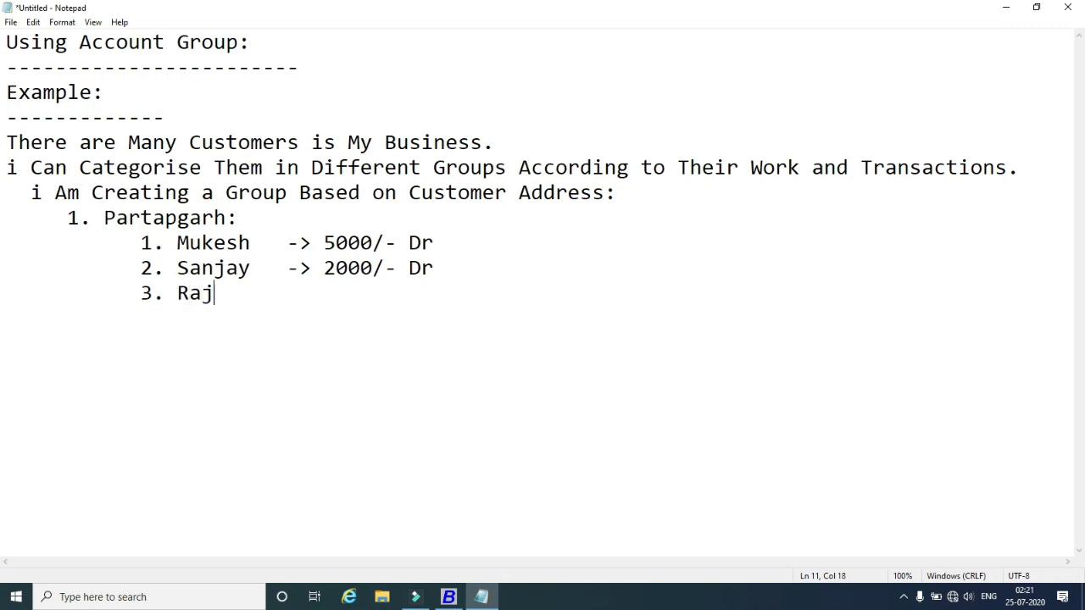
text(an    -> 3000)
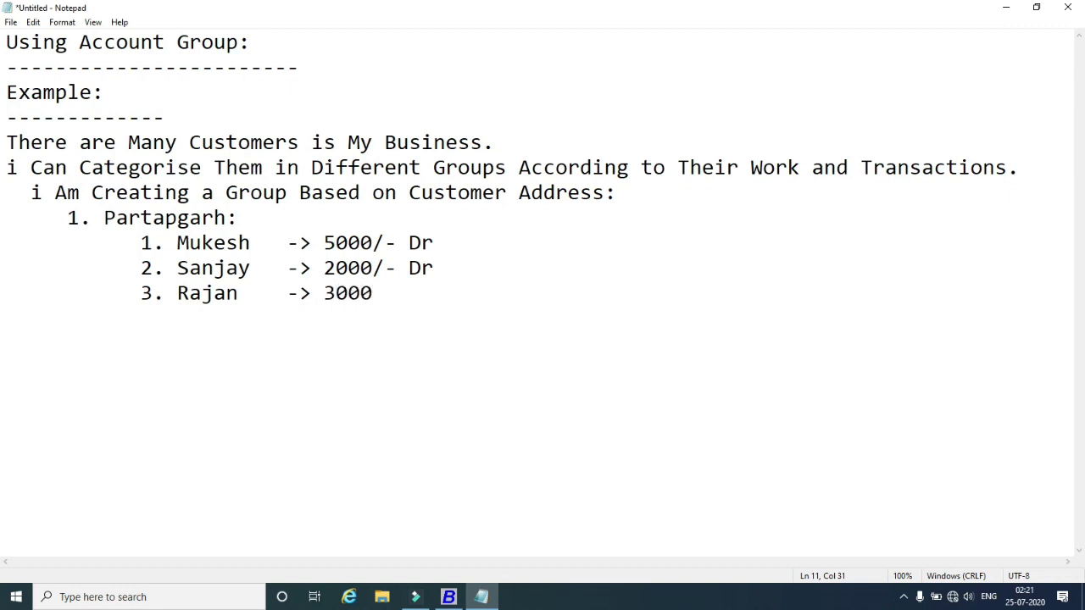
text(/- Cr)
key(Return)
key(Tab)
key(BackSpace)
text(4. Maya)
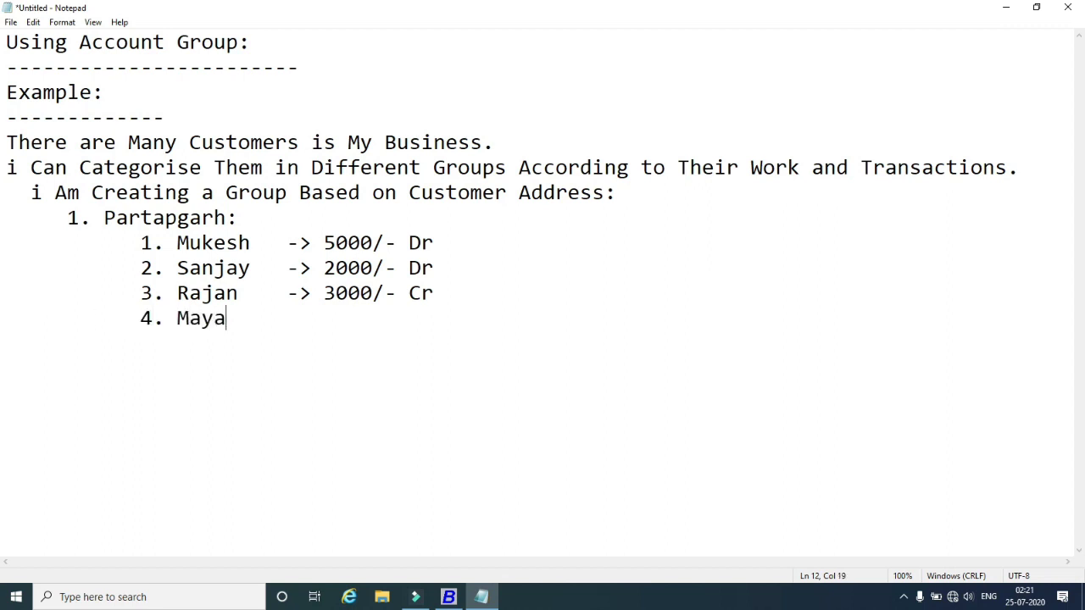
text(nk   -> 5500/- )
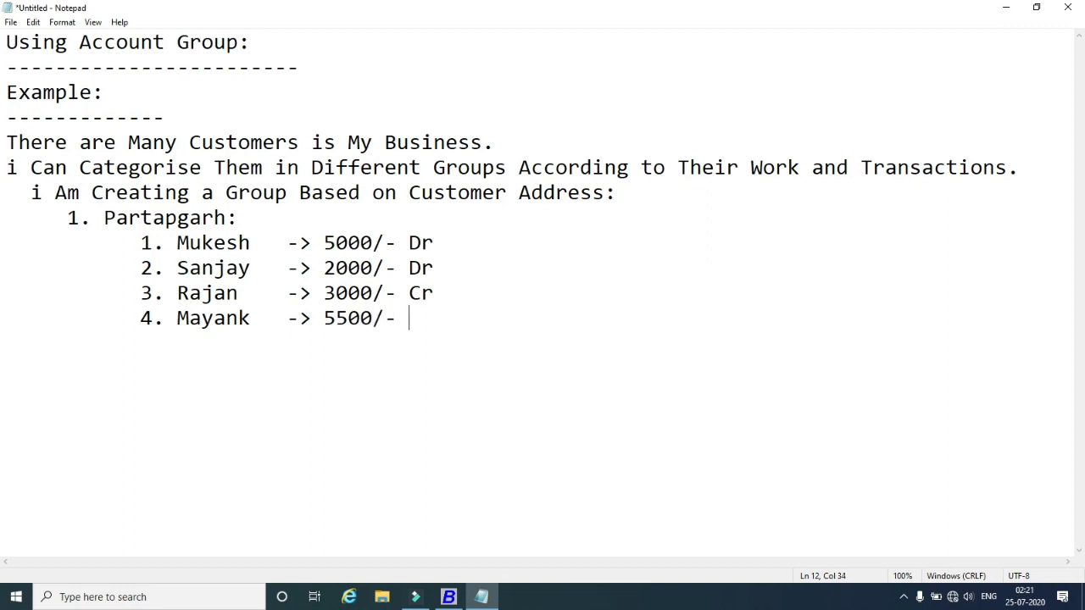
text(Dr)
key(Return)
text(------------------------)
key(Return)
Type the heading '2. Sultanpur:' and its first customer with balance 12000/- Dr.
key(BackSpace)
text(2. Sul)
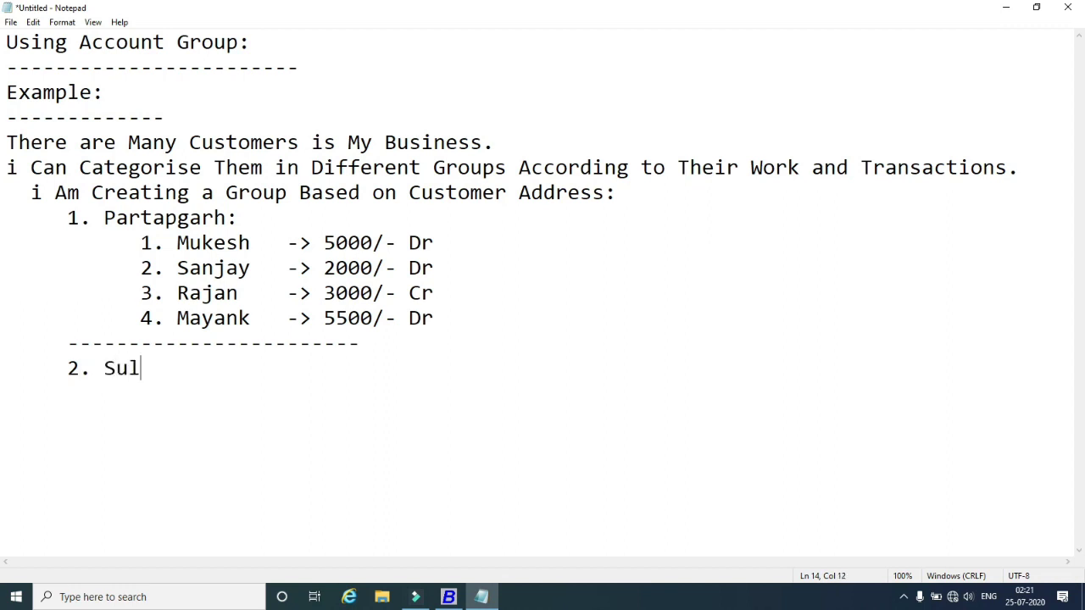
text(tanpur)
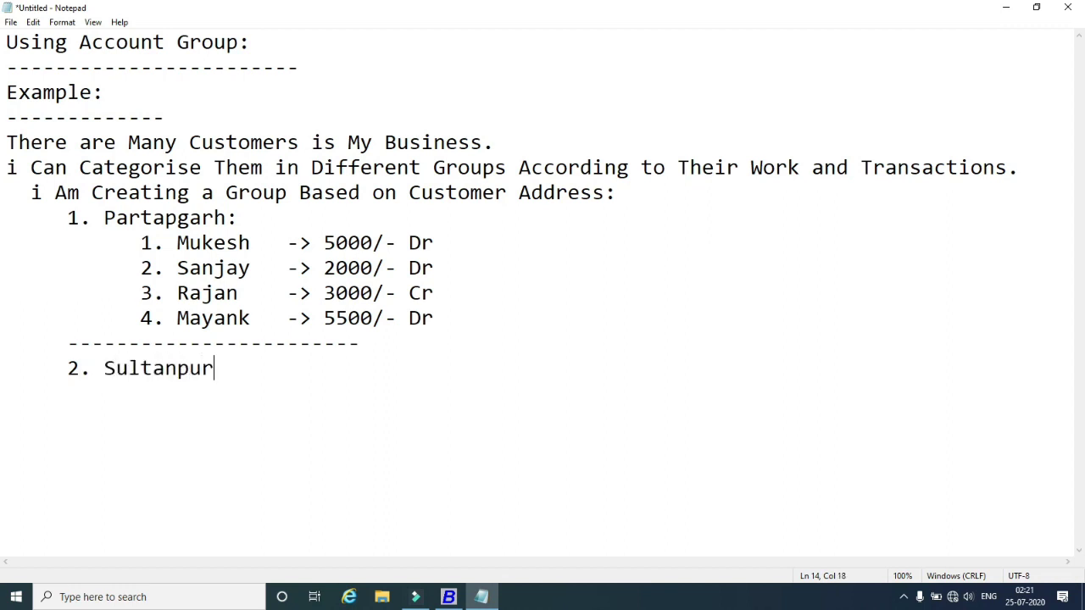
text(:)
key(Return)
text(2)
key(BackSpace)
text(1. Rashid  )
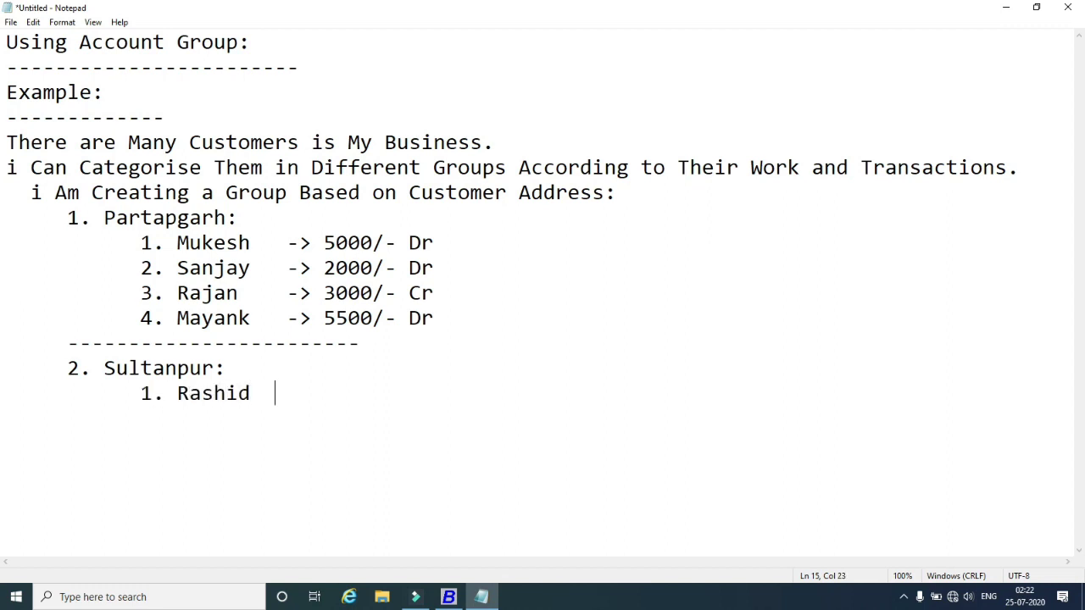
text( -> 12000)
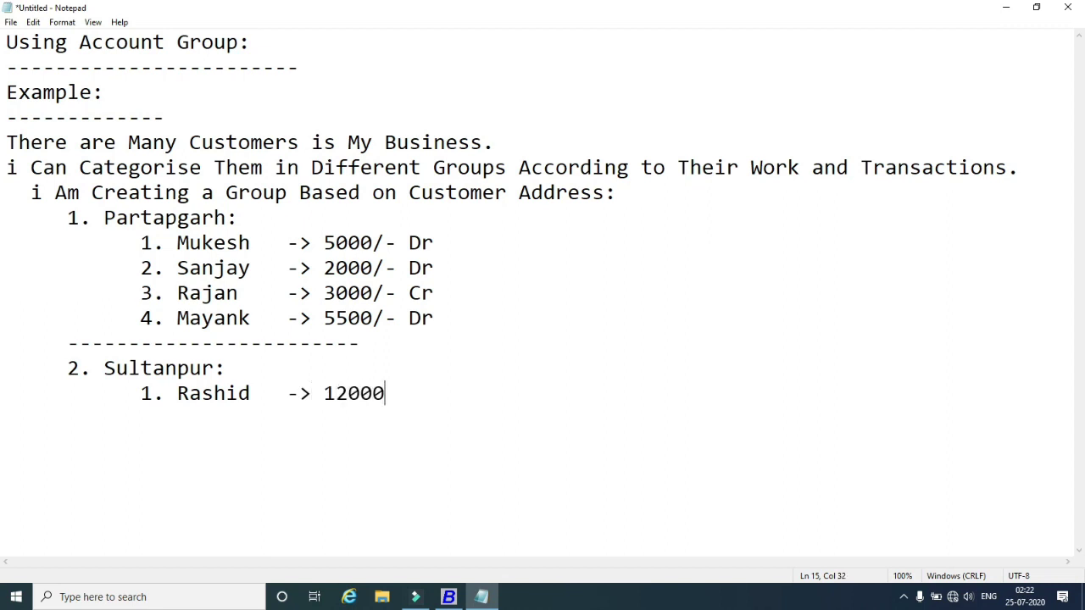
text(/- Dr)
key(Return)
Add three more Sultanpur customers with balances 300/- Dr, 14000/- Dr and 13800/- Cr.
text(2. Amit  )
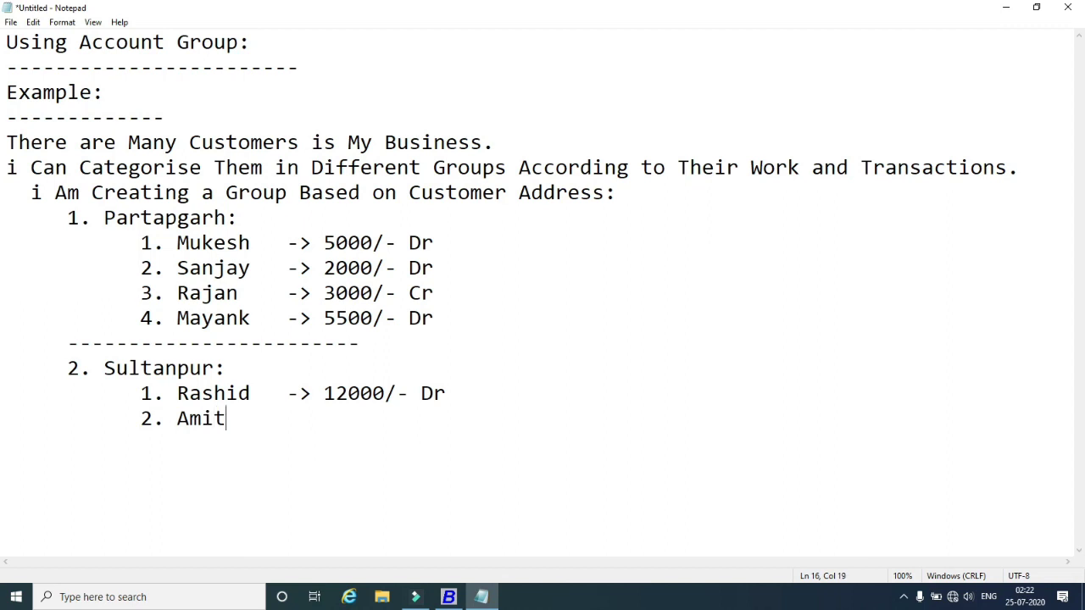
text(   -> 300/- Dr)
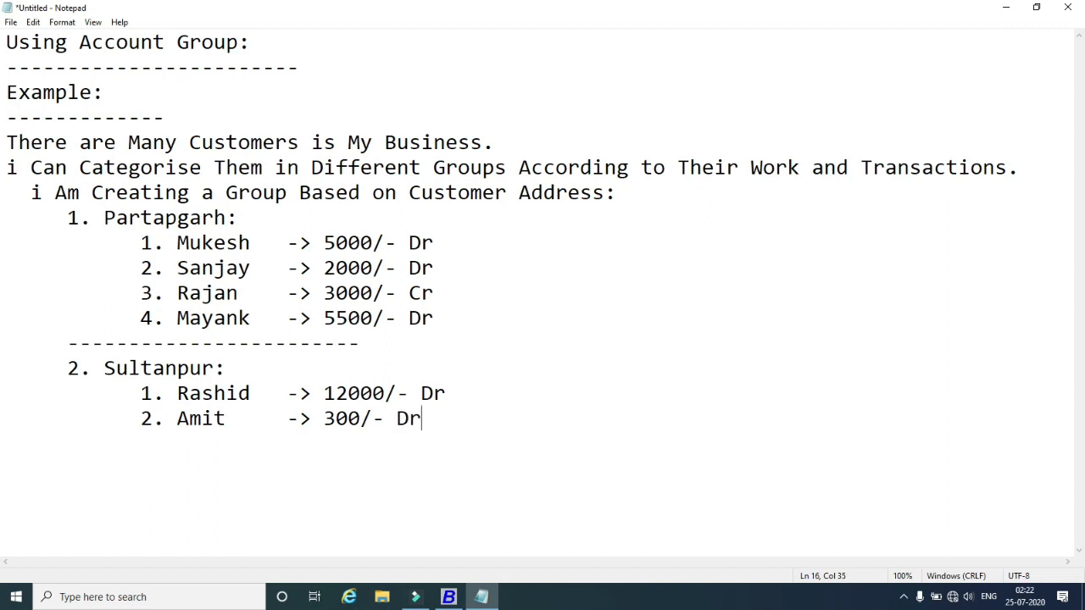
key(Return)
text(3. Saurav )
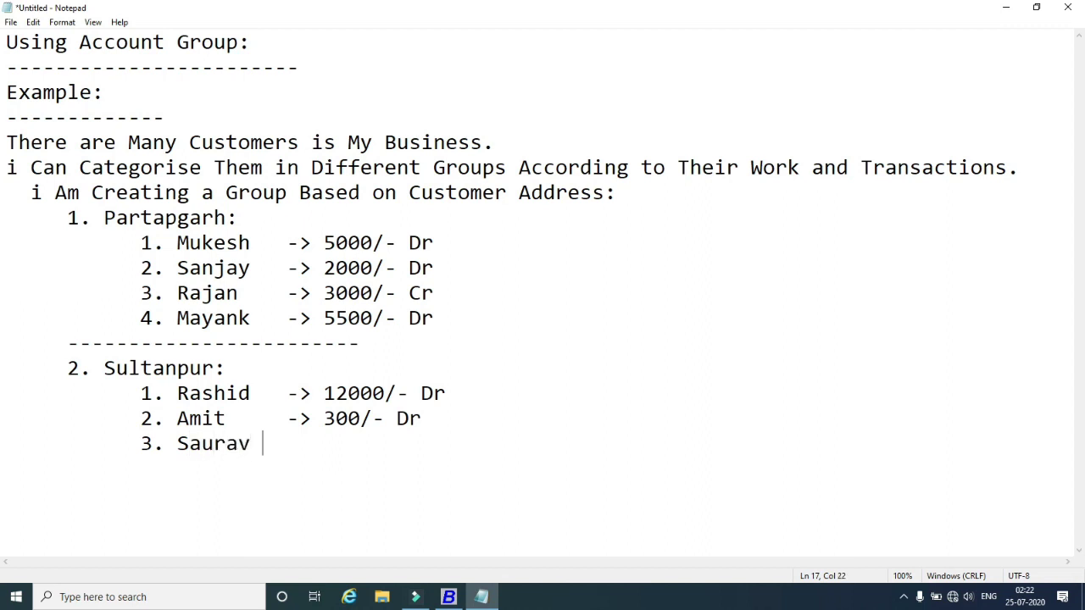
text(   -> 14000)
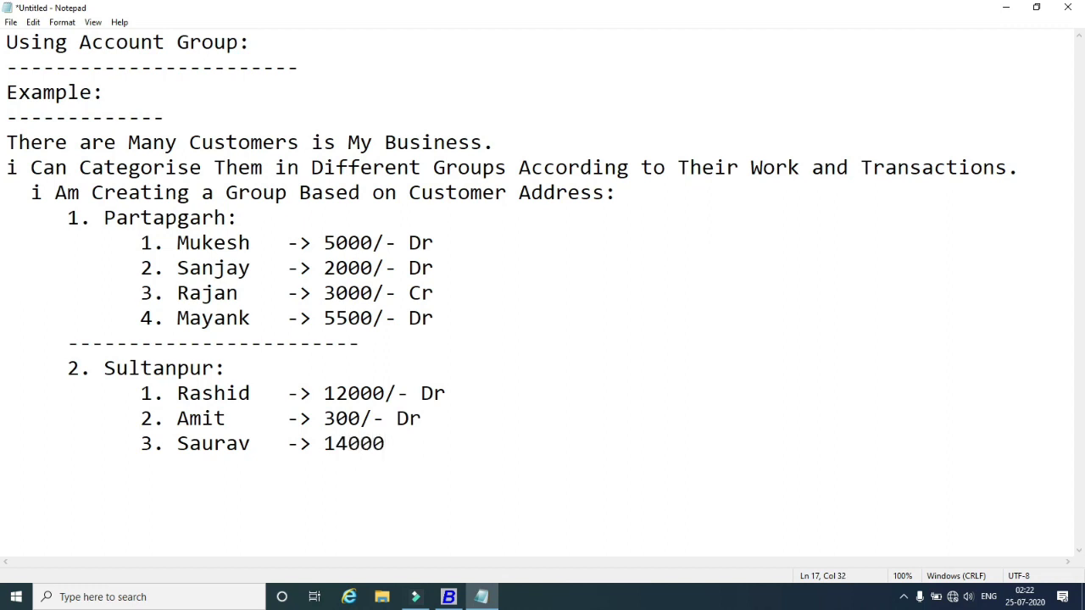
text(/- Dr)
key(Return)
text(4. Akhil)
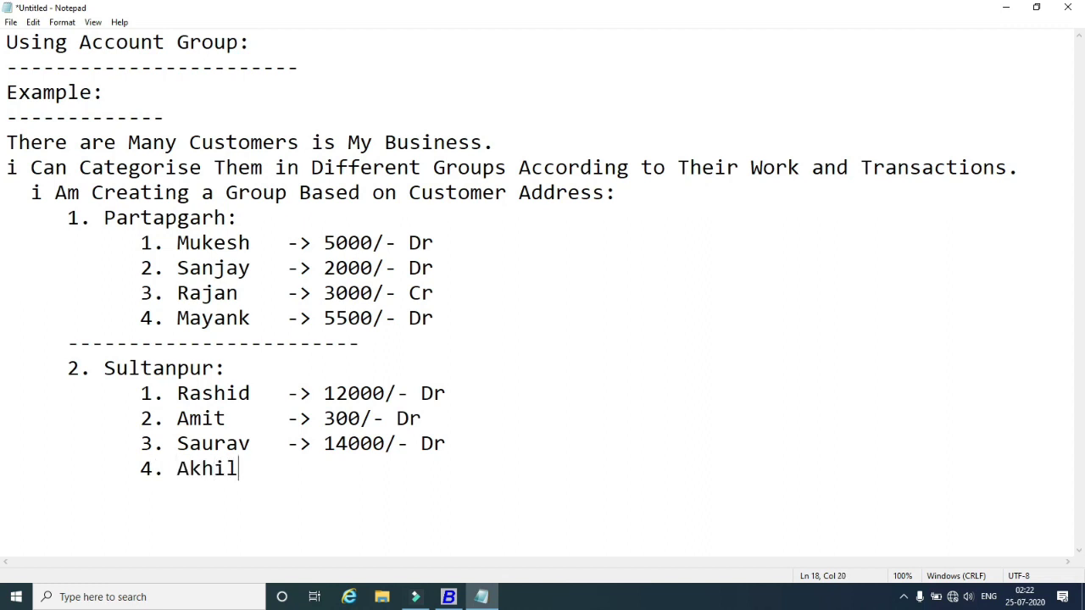
text(esh  -> 13800)
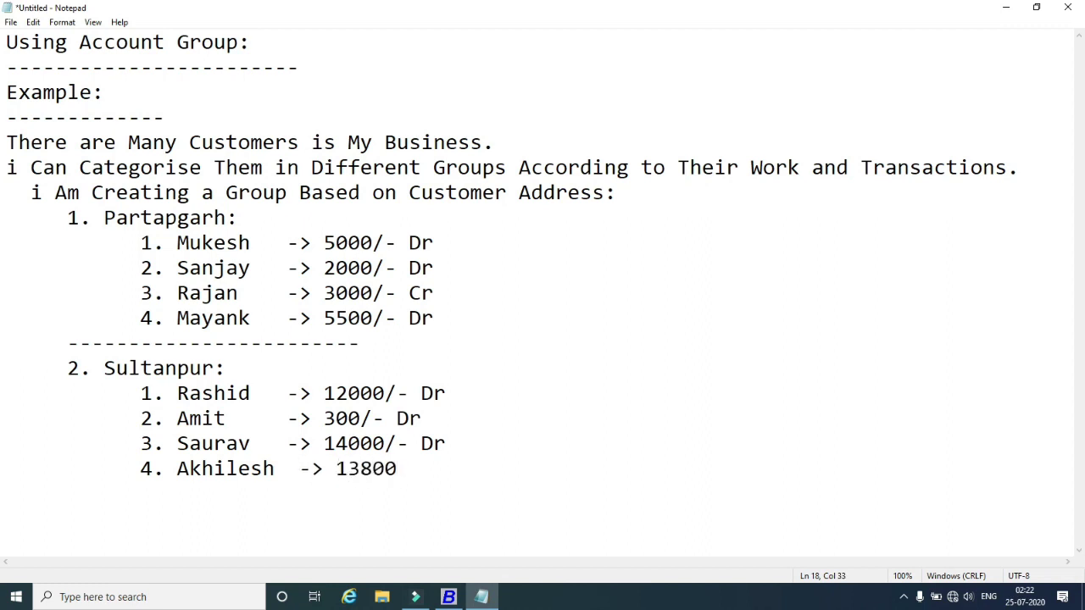
text(/- Cr)
key(Return)
Highlight Partapgarh and Sultanpur in the notes, then switch to Busy 18.
drag(107, 218, 225, 218)
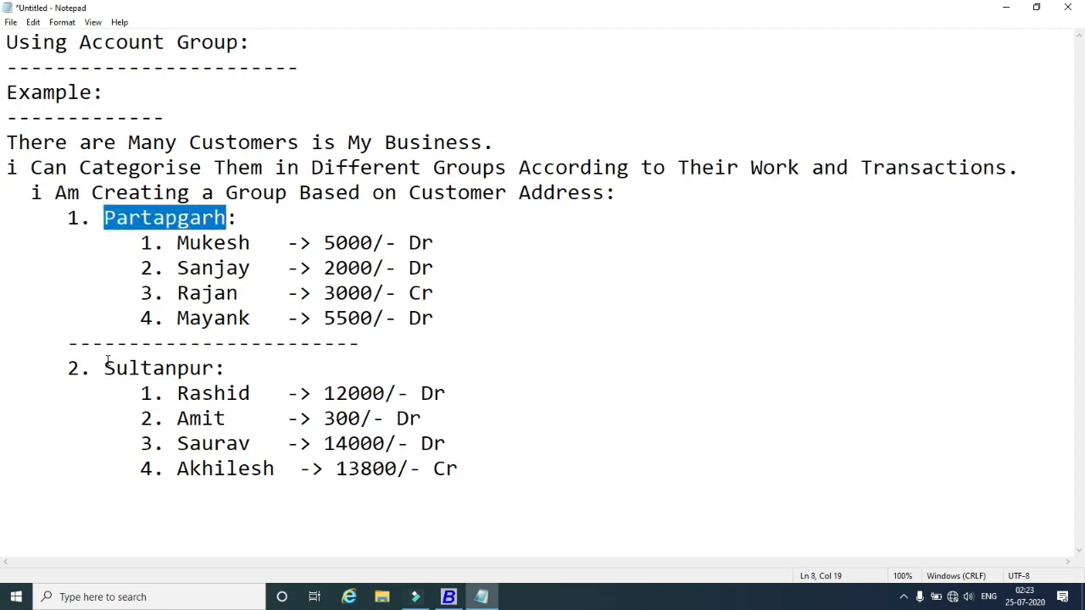
drag(103, 368, 212, 364)
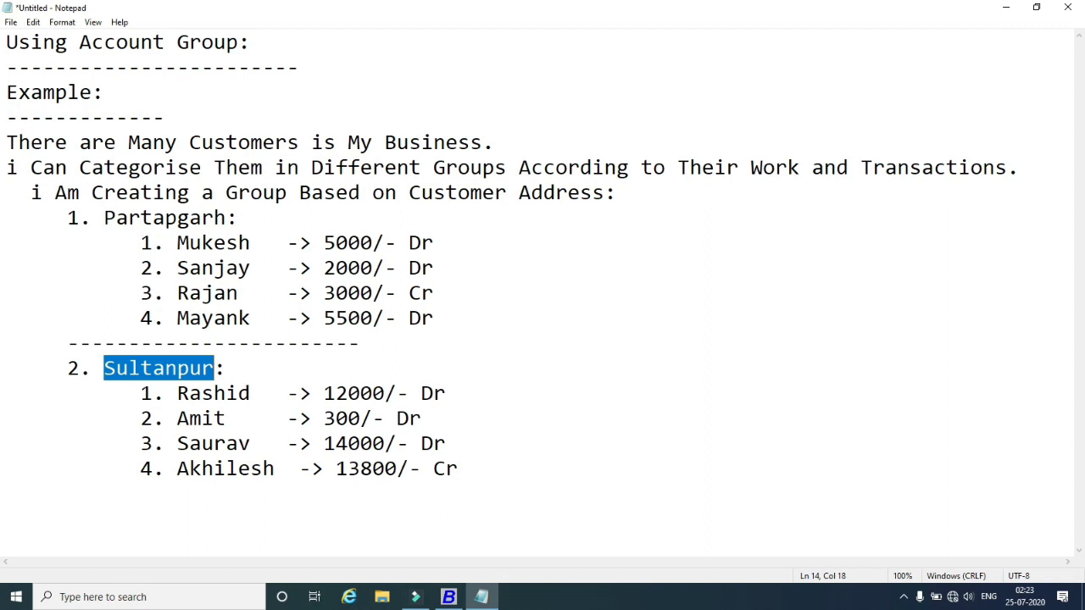
click(448, 598)
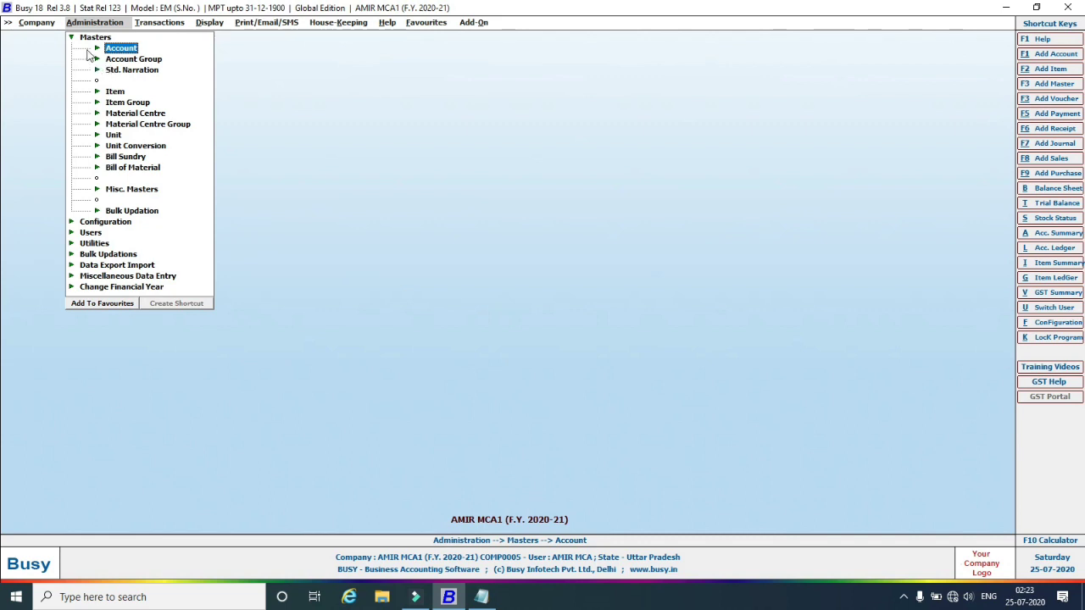
Open the Add Account Group form from the masters list, glancing at the notes.
click(32, 23)
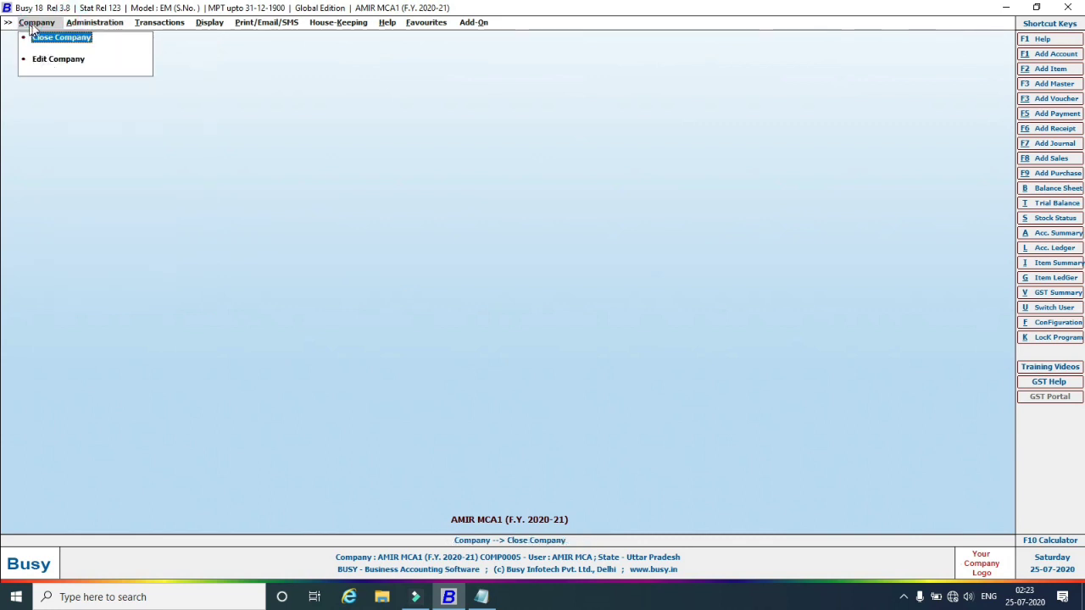
click(95, 24)
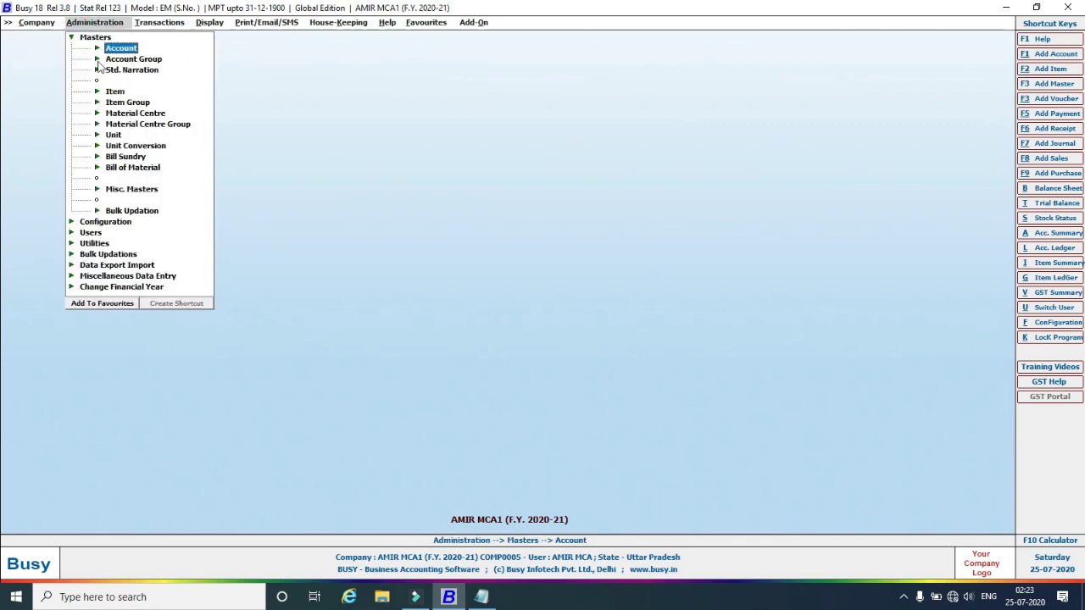
click(128, 59)
click(139, 71)
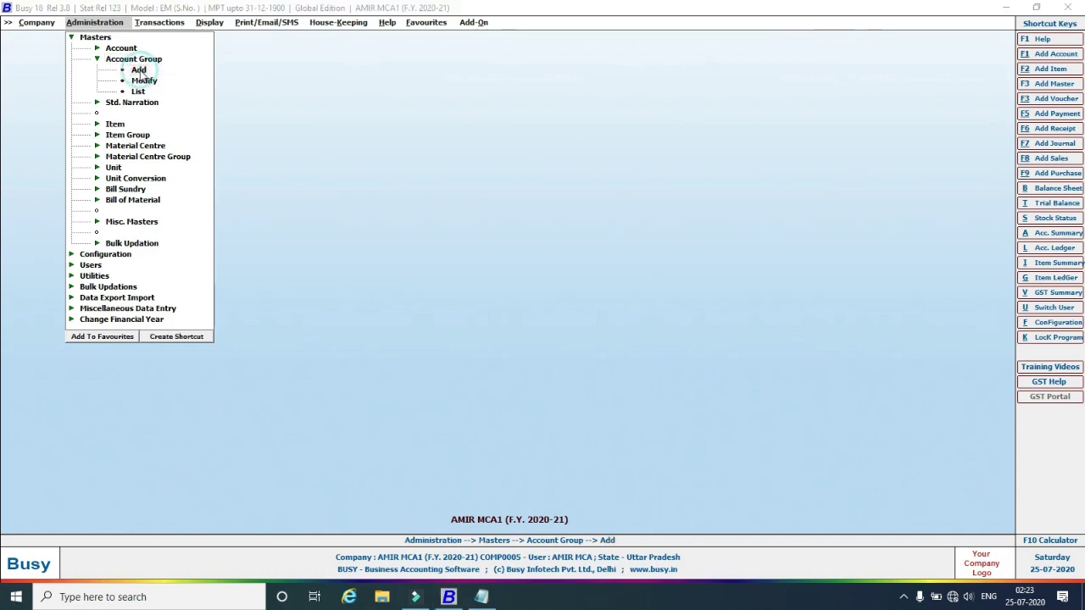
click(479, 596)
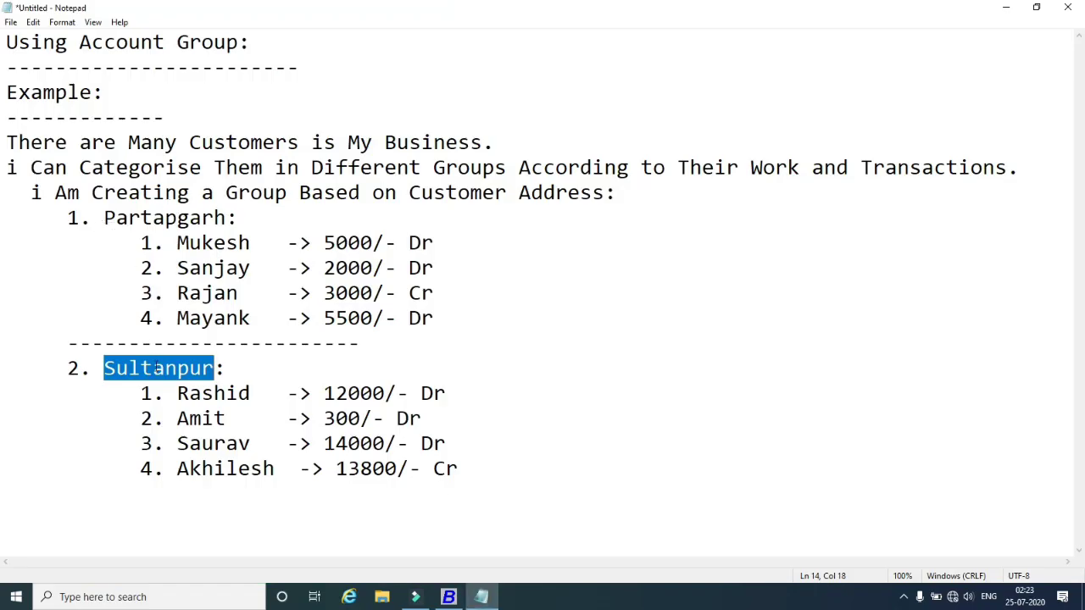
key(alt+Tab)
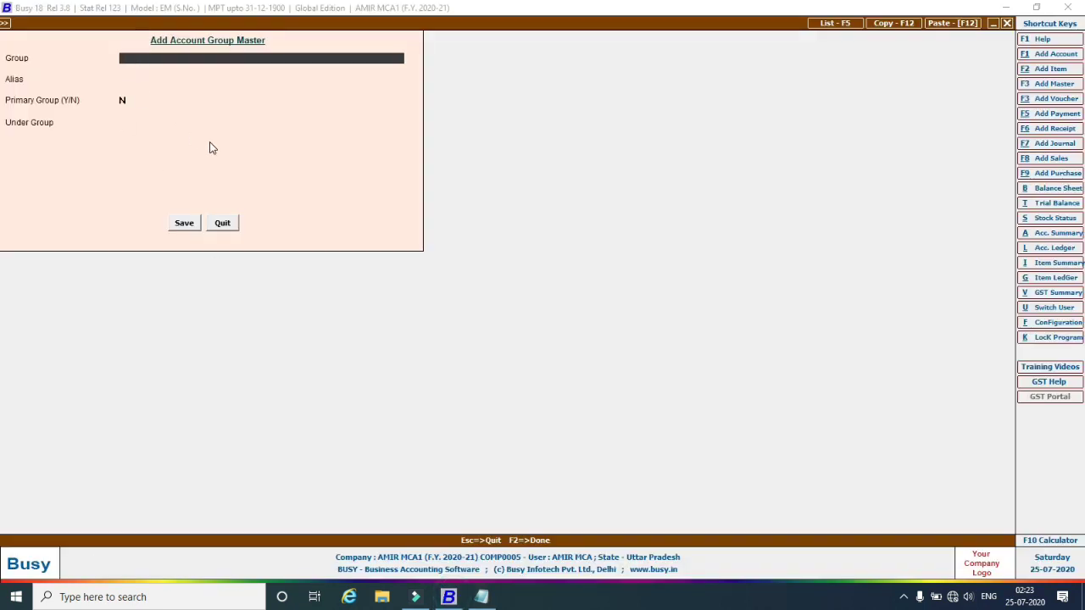
Create Partapgarh and Sultanpur as primary account groups, then close the form.
text(Partapgarh)
key(Return)
key(Return)
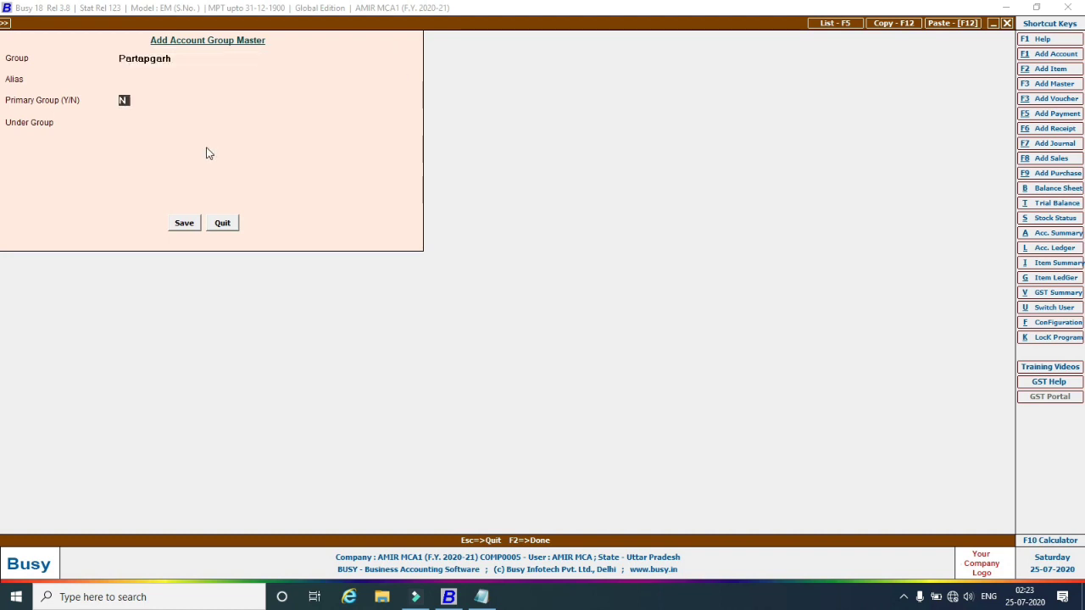
text(Y)
click(184, 224)
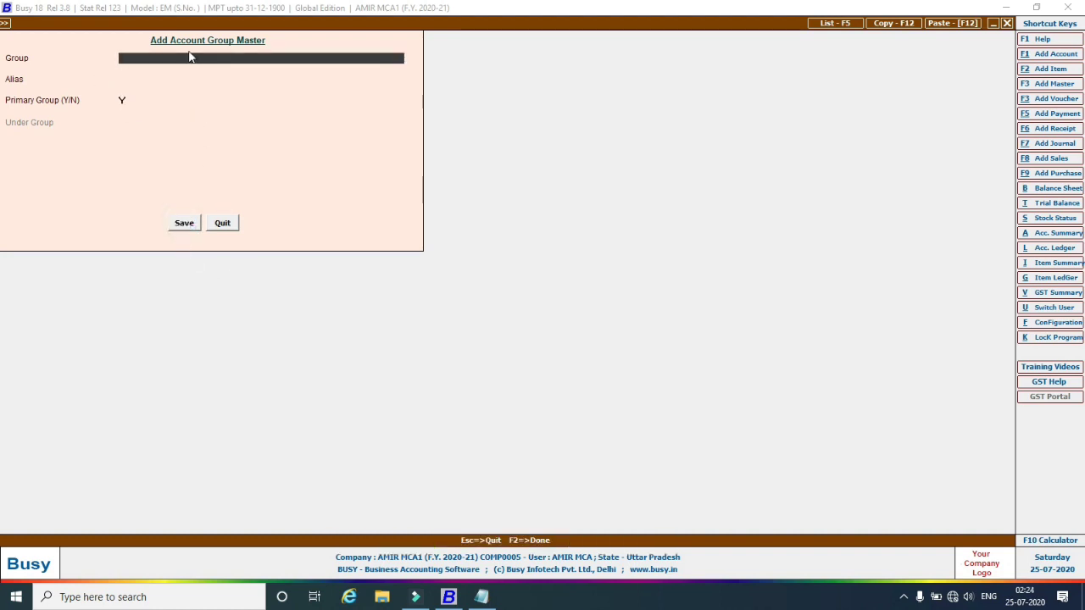
text(Sultanpur)
click(184, 223)
key(Escape)
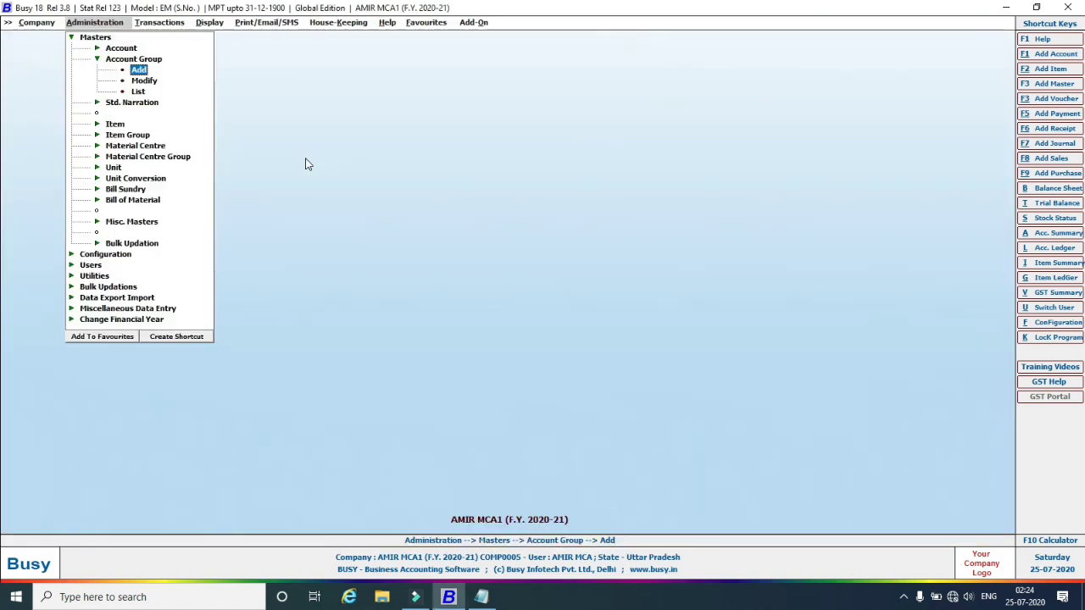
Show the account group list on screen to confirm Partapgarh and Sultanpur, then close it.
click(139, 91)
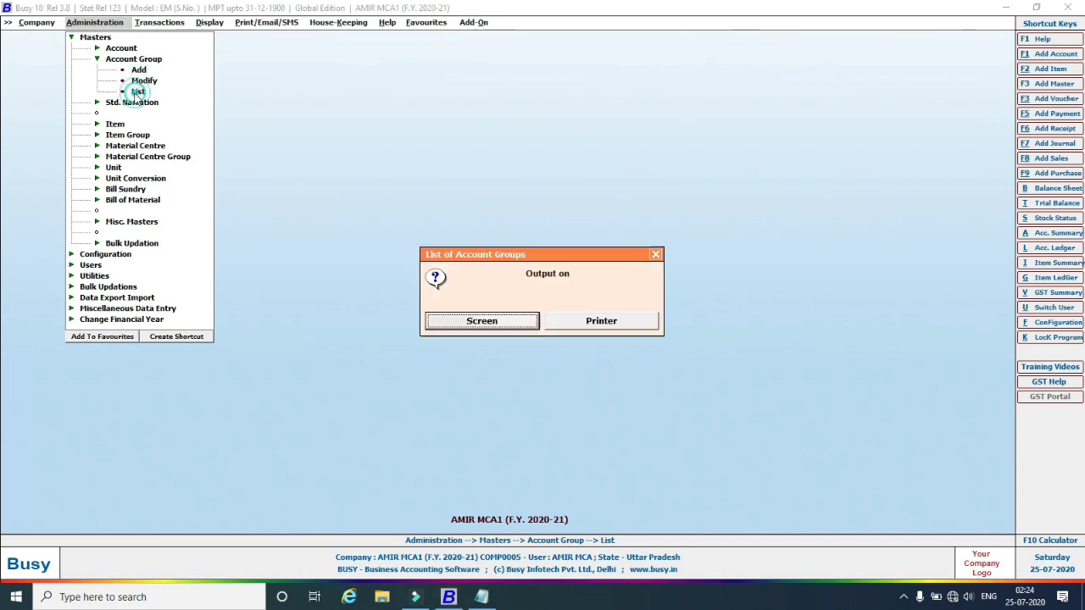
click(506, 328)
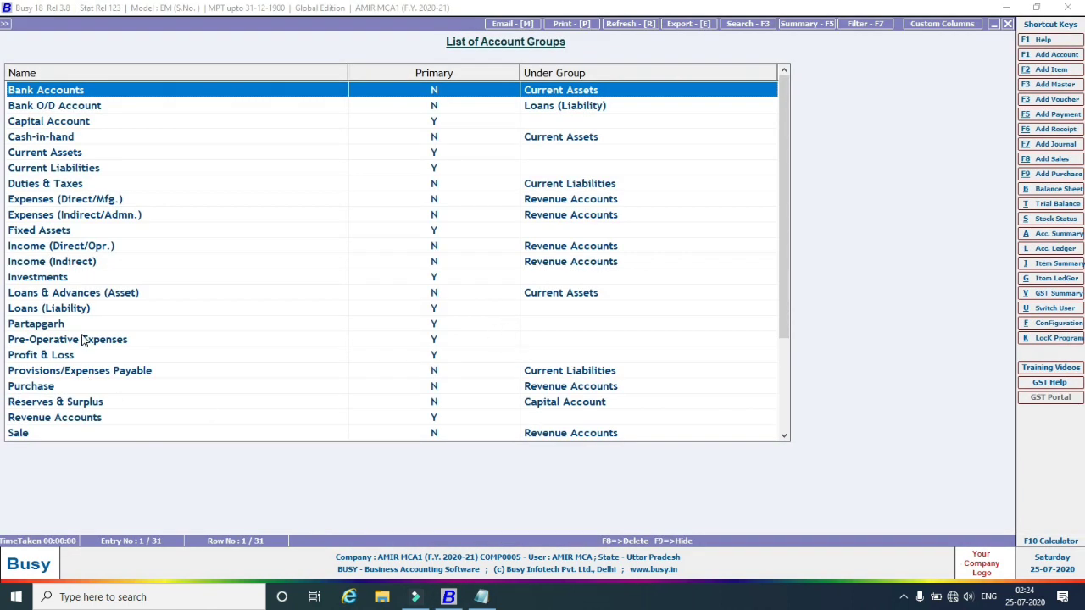
scroll(86, 314, down, 3)
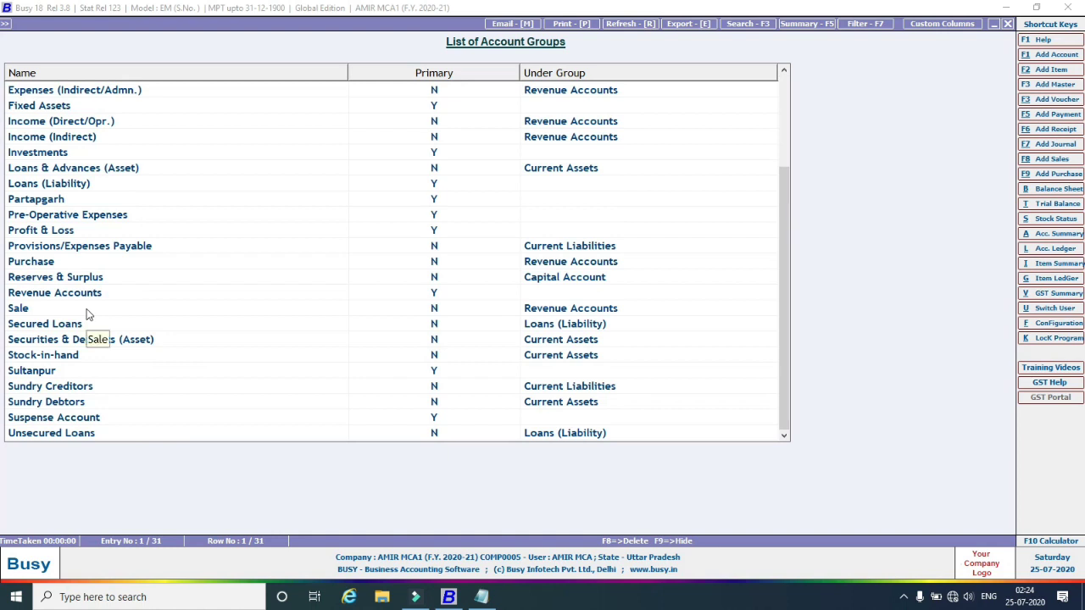
click(12, 202)
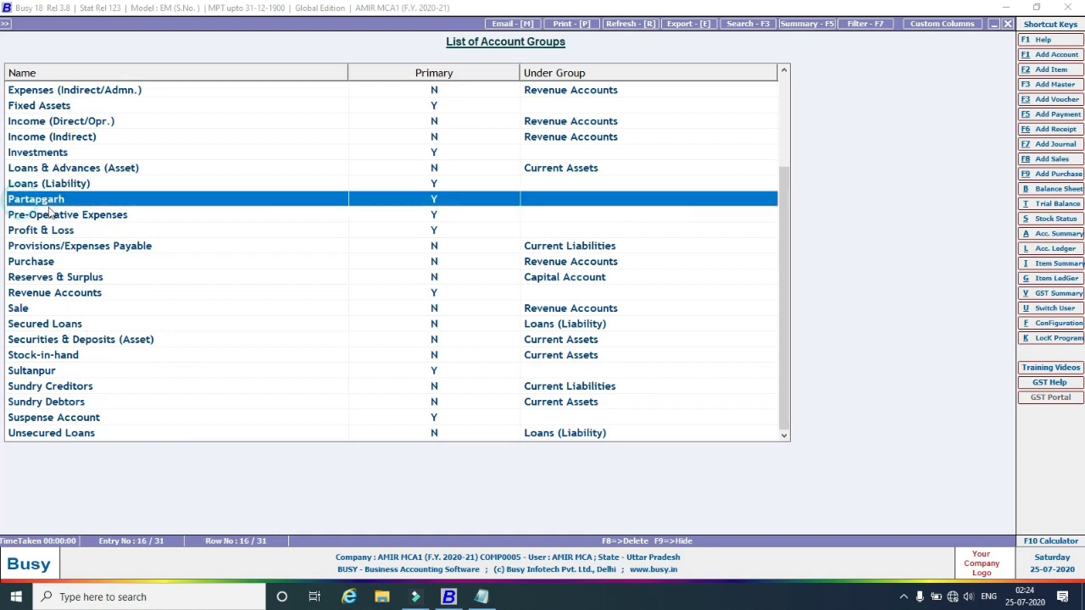
click(19, 374)
key(Escape)
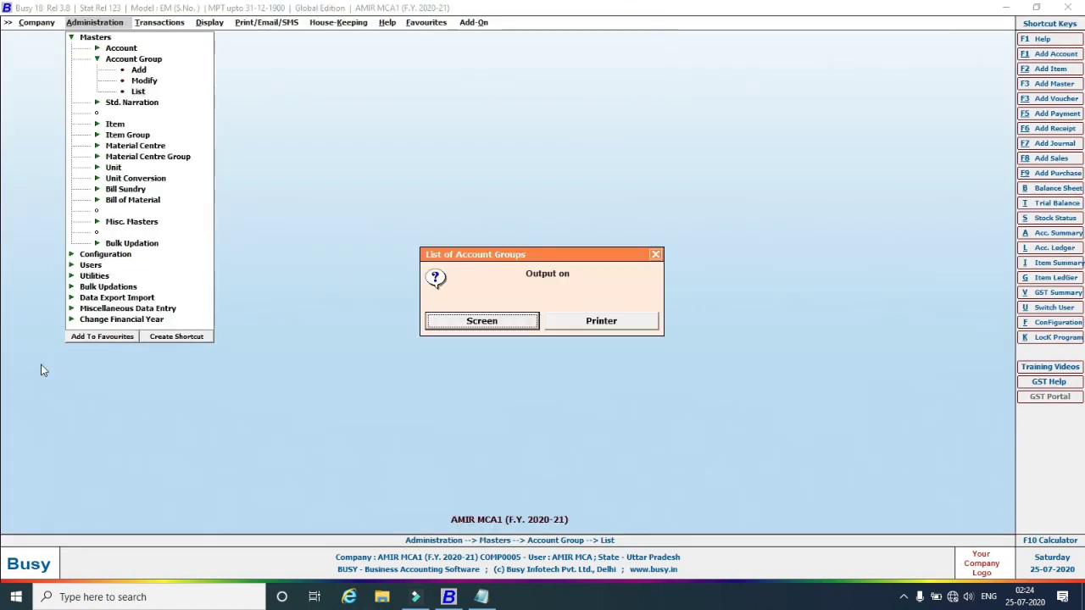
Dismiss the output prompt and start adding a new account from the Account masters.
key(Escape)
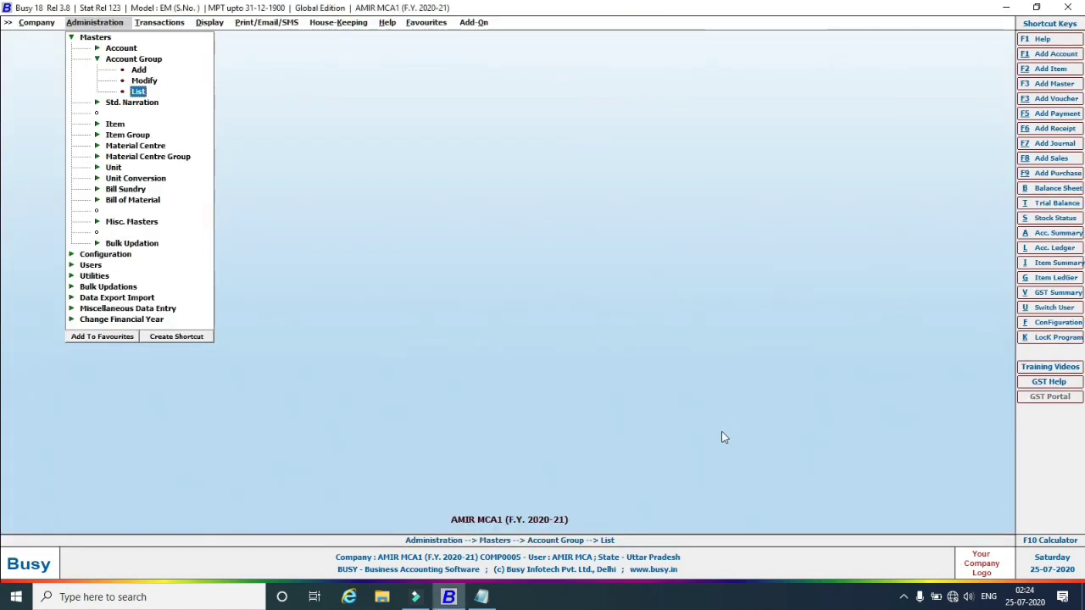
key(Escape)
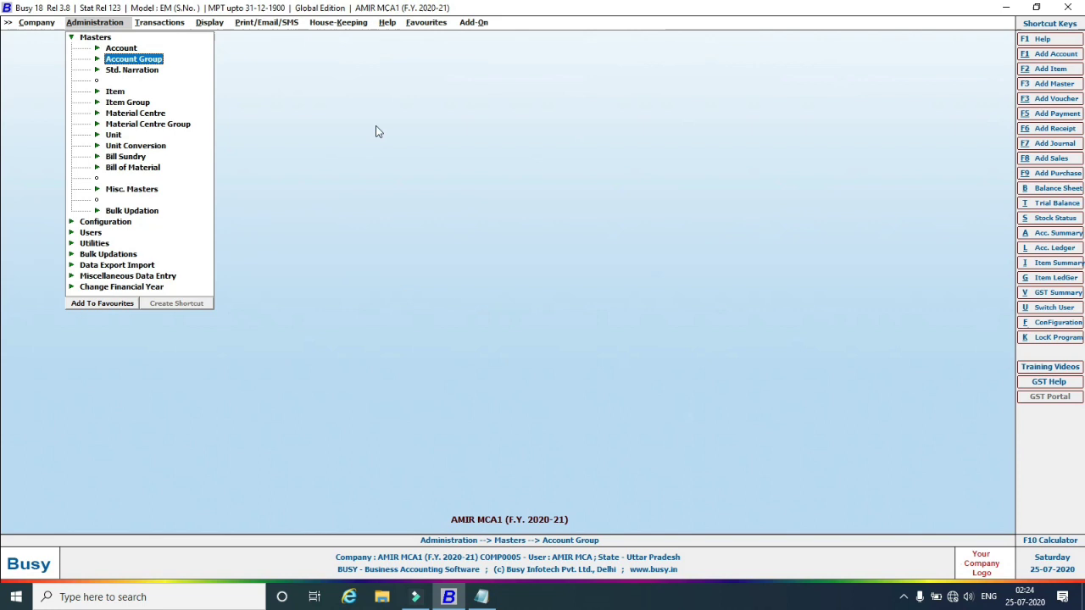
click(107, 51)
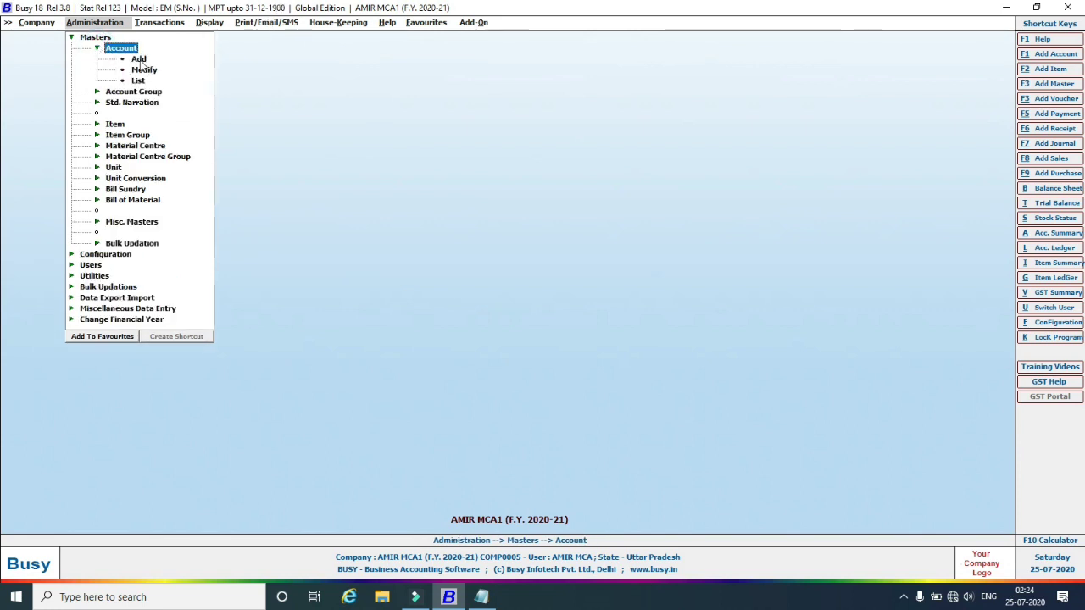
click(139, 59)
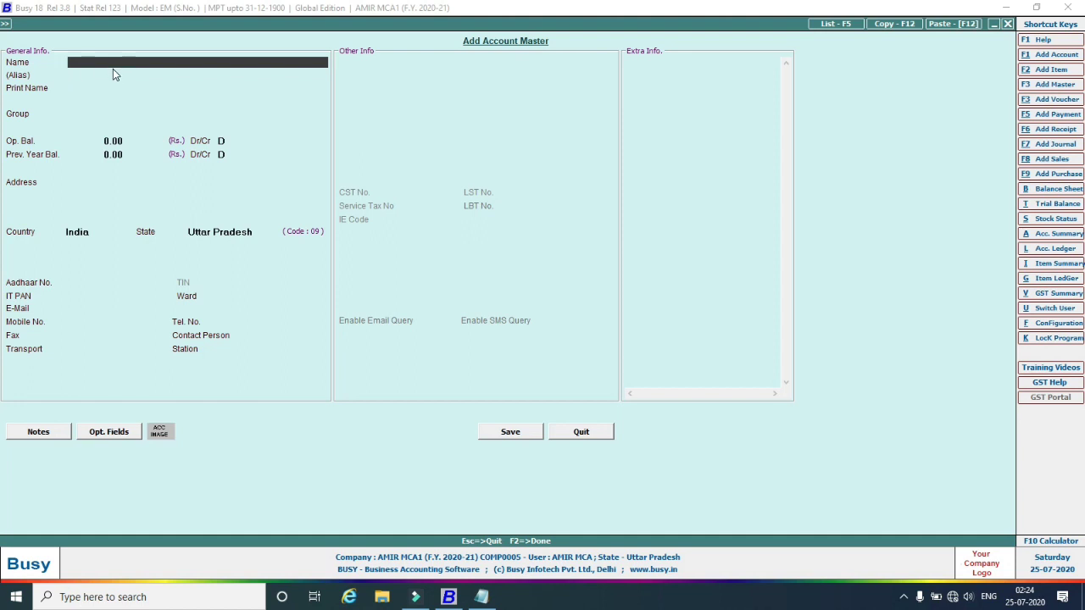
Save the first customer's account in the Partapgarh group with a 5,000 Dr opening balance.
text(Anil)
key(BackSpace)
key(BackSpace)
key(BackSpace)
key(BackSpace)
click(481, 596)
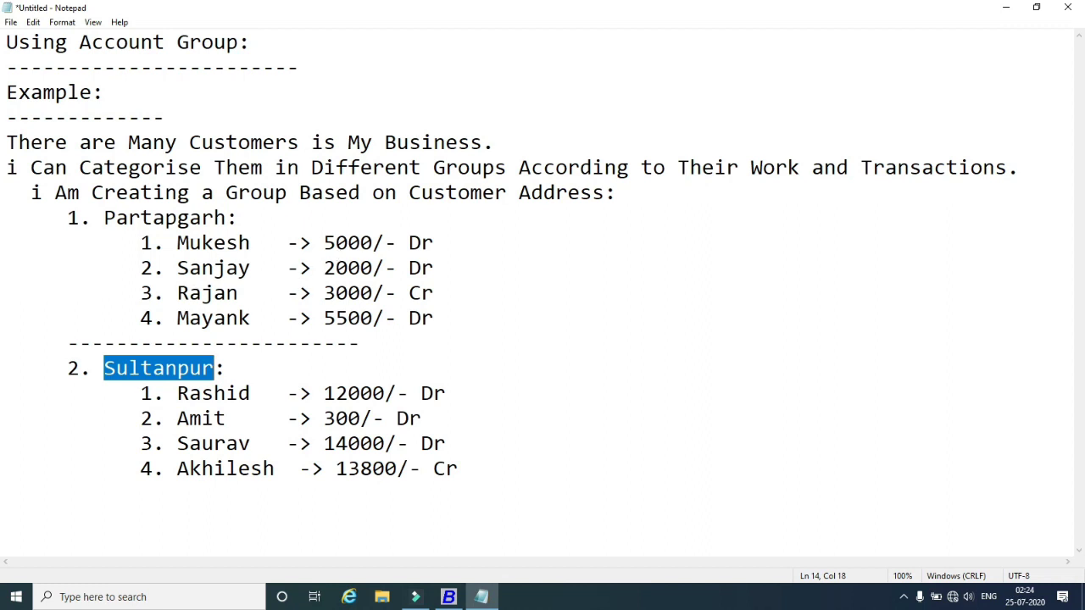
click(494, 600)
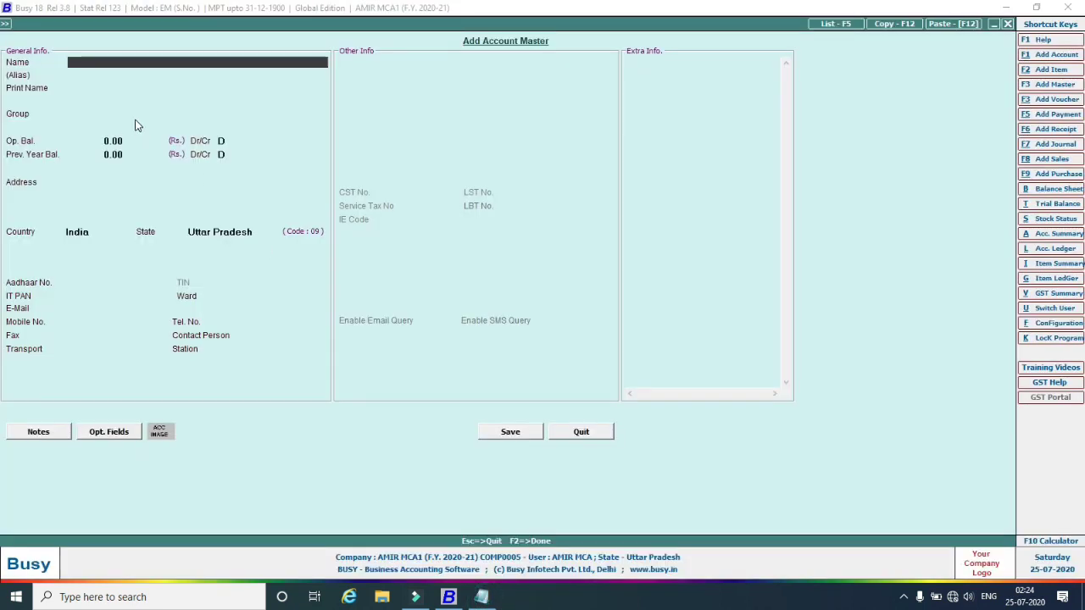
text(Mukesh)
key(Return)
key(Return)
key(Return)
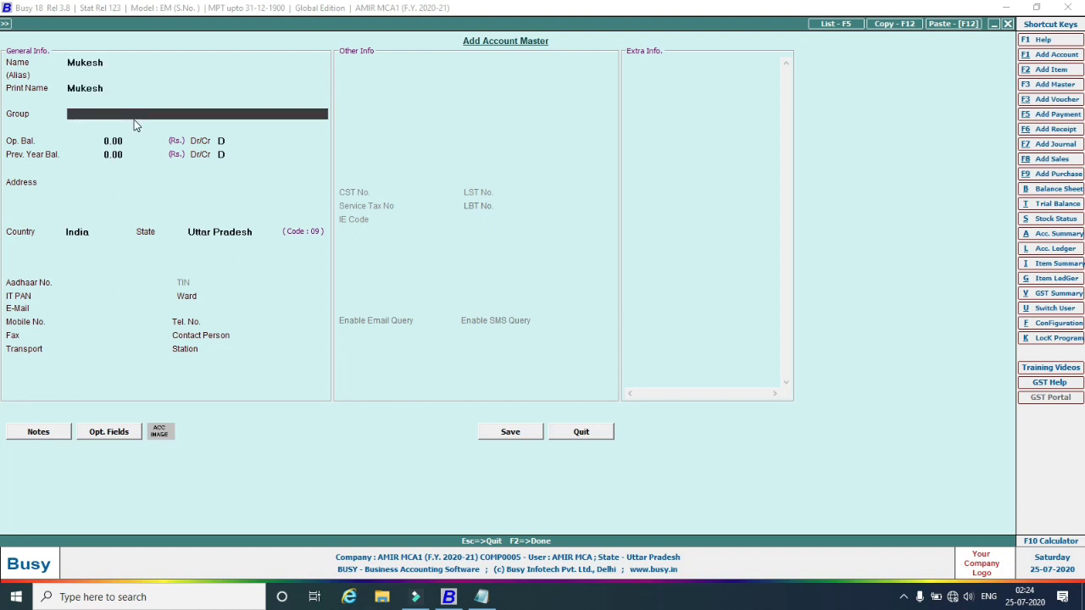
text(po)
click(134, 128)
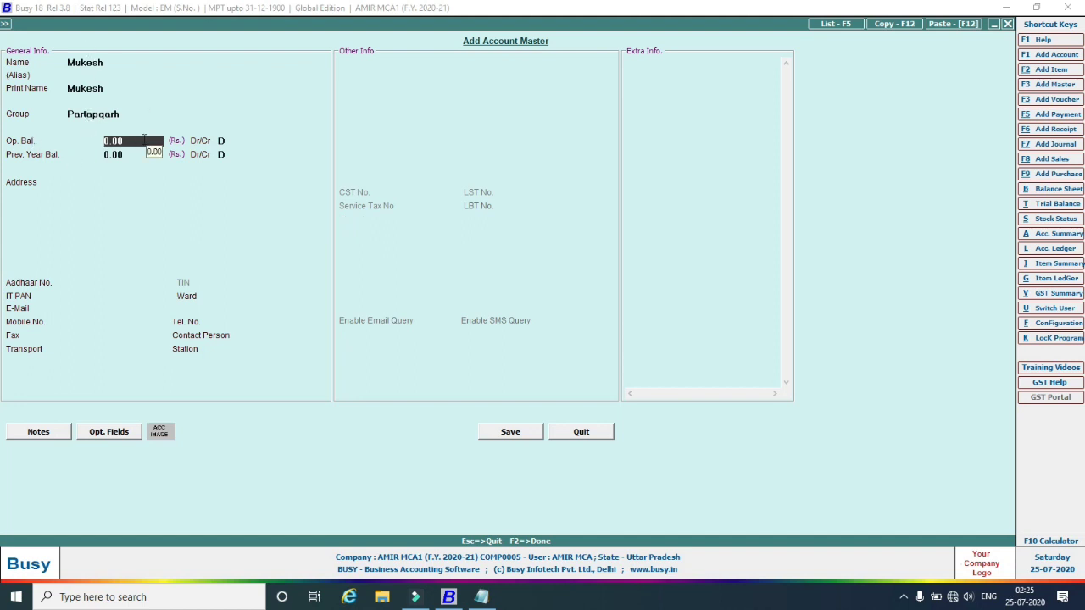
text(5000)
click(231, 144)
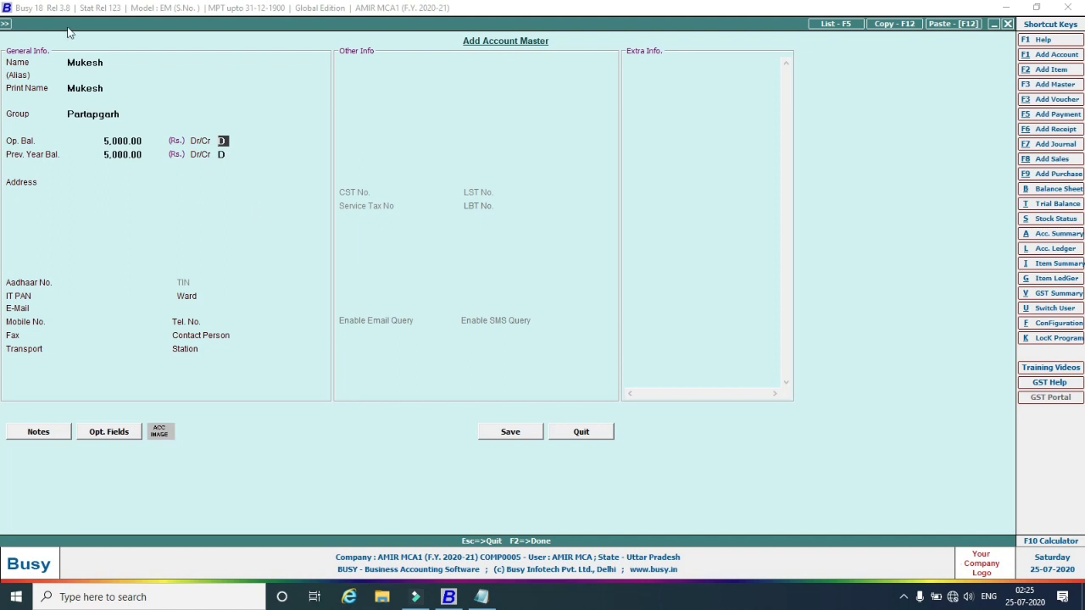
click(496, 436)
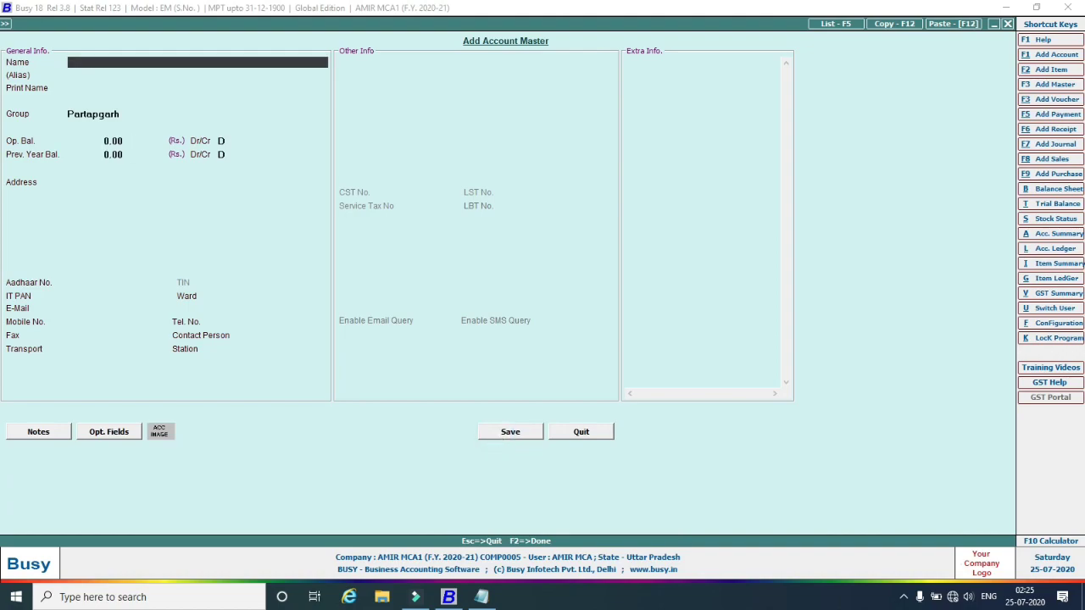
Save the second Partapgarh customer's account with a 2,000 opening balance.
click(483, 597)
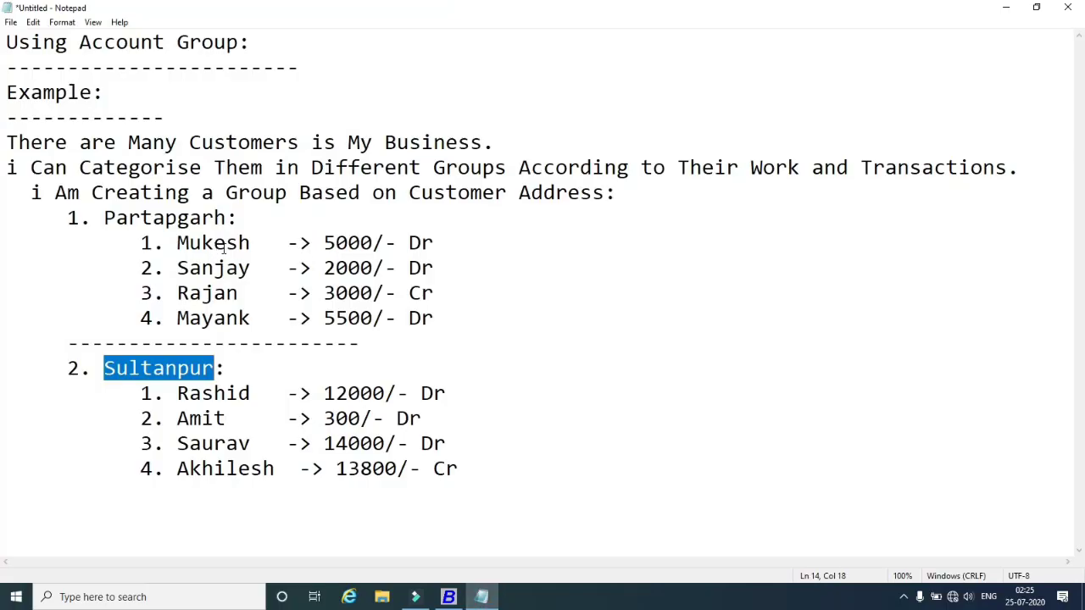
click(484, 590)
text(Sanjay)
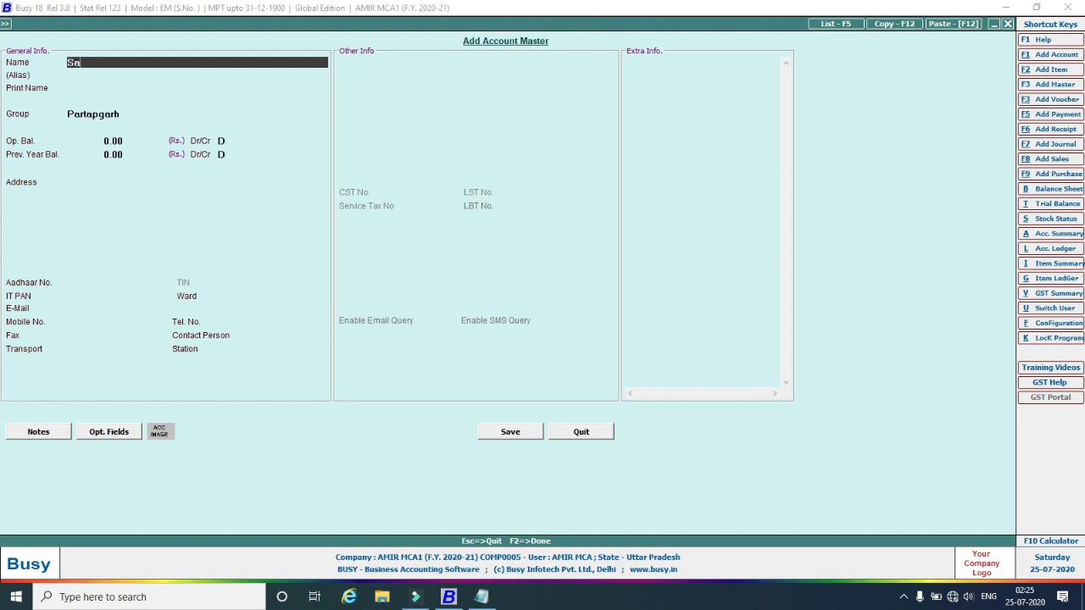
key(Return)
key(Return)
key(Return)
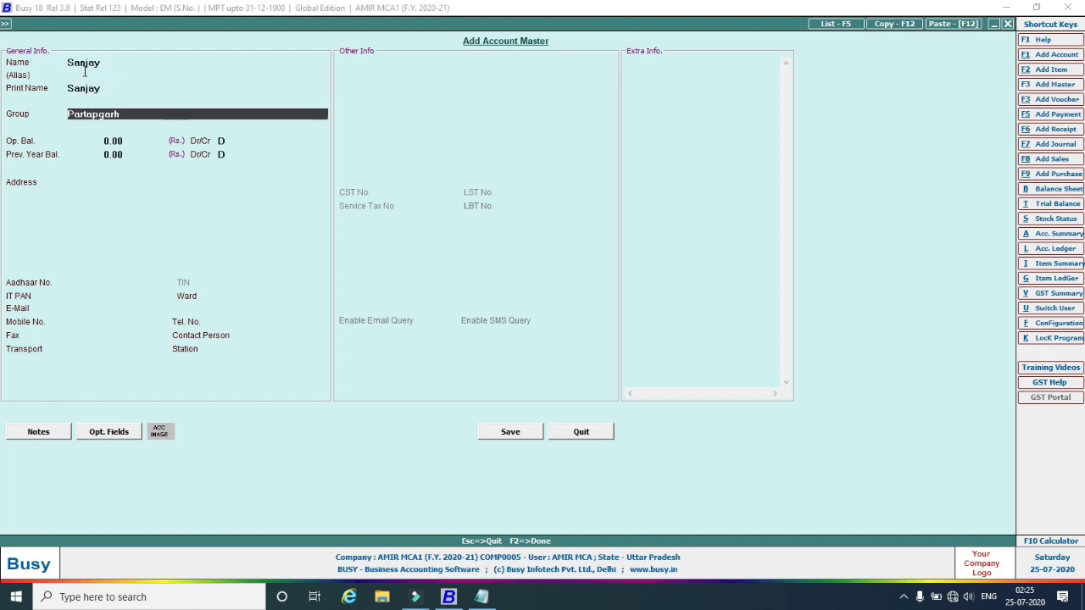
key(Return)
text(2000)
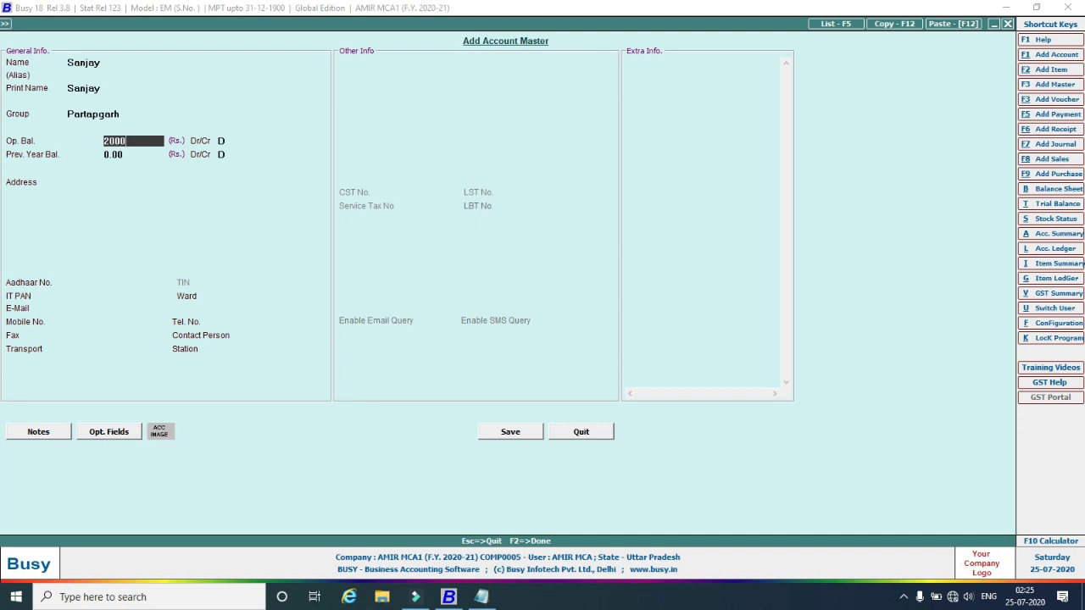
key(Return)
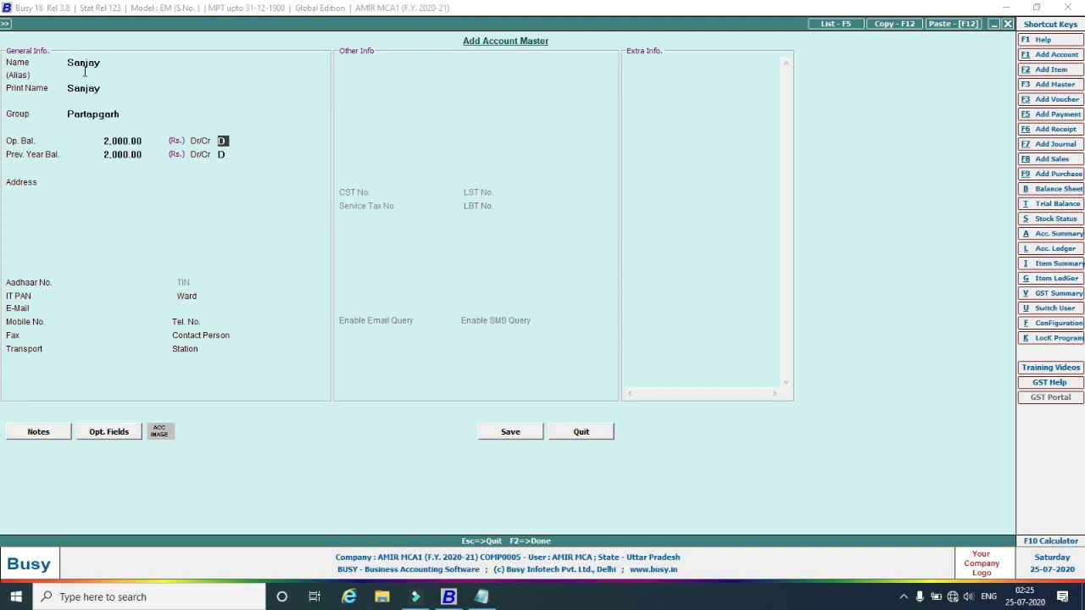
click(518, 431)
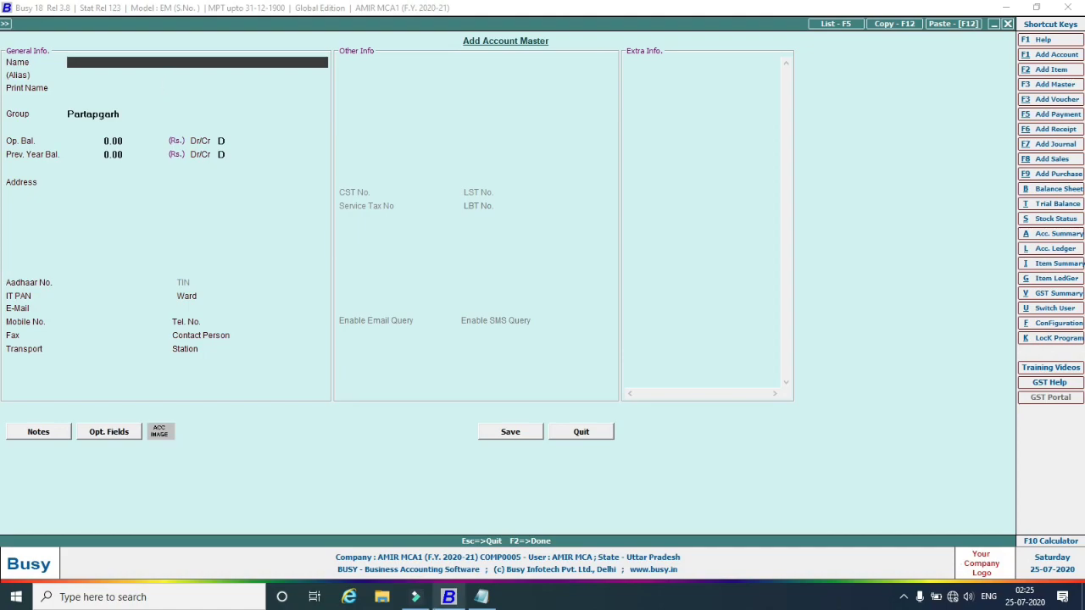
Save the third Partapgarh customer's account with a 3,000 Cr opening balance.
click(493, 600)
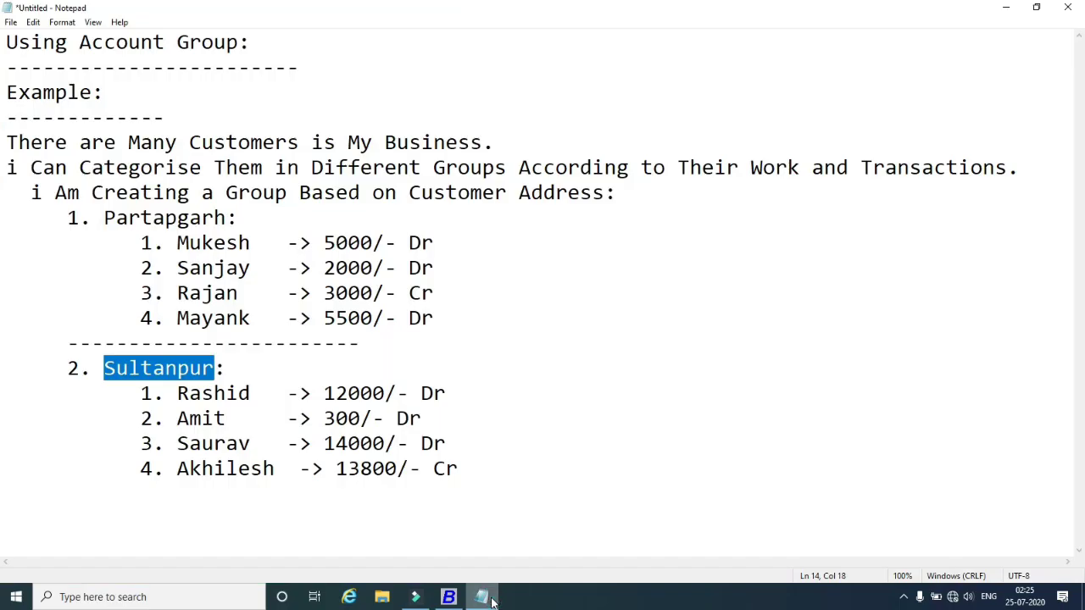
click(493, 600)
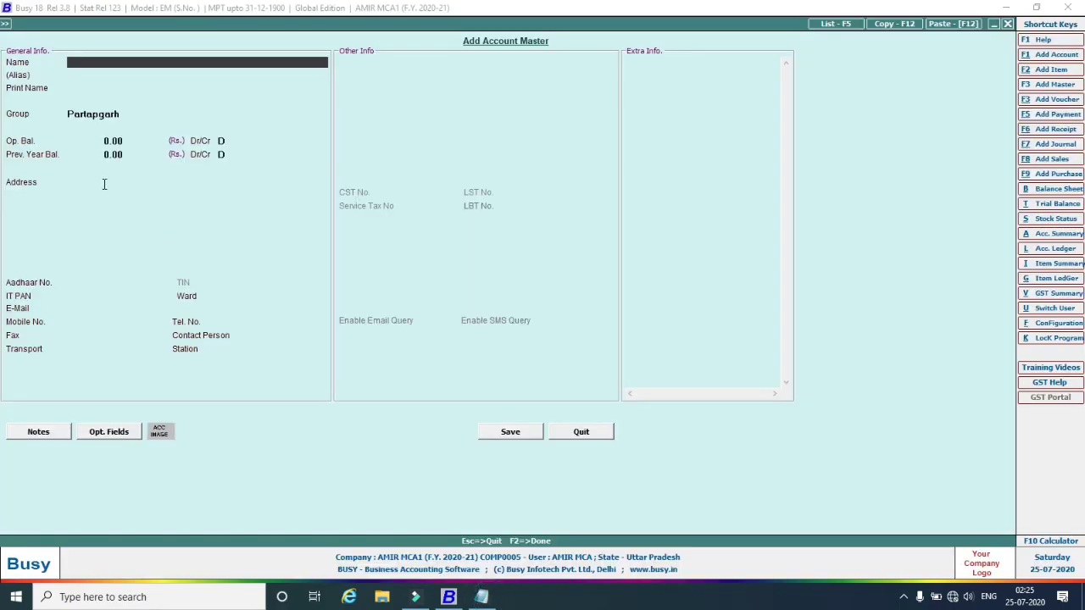
text(Rajan)
key(Return)
key(Return)
key(Return)
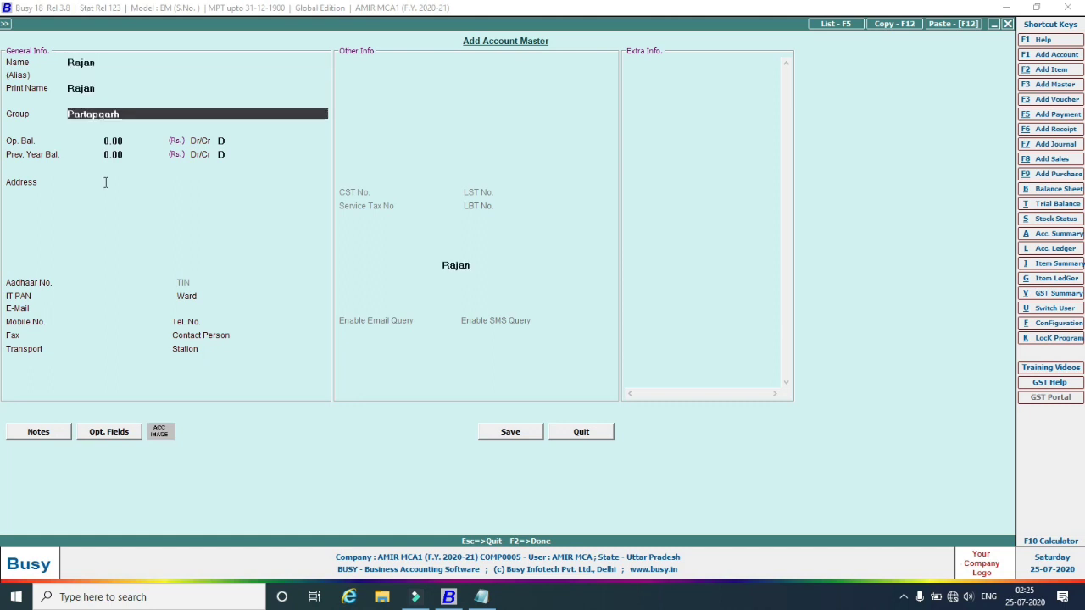
key(Return)
text(3,000)
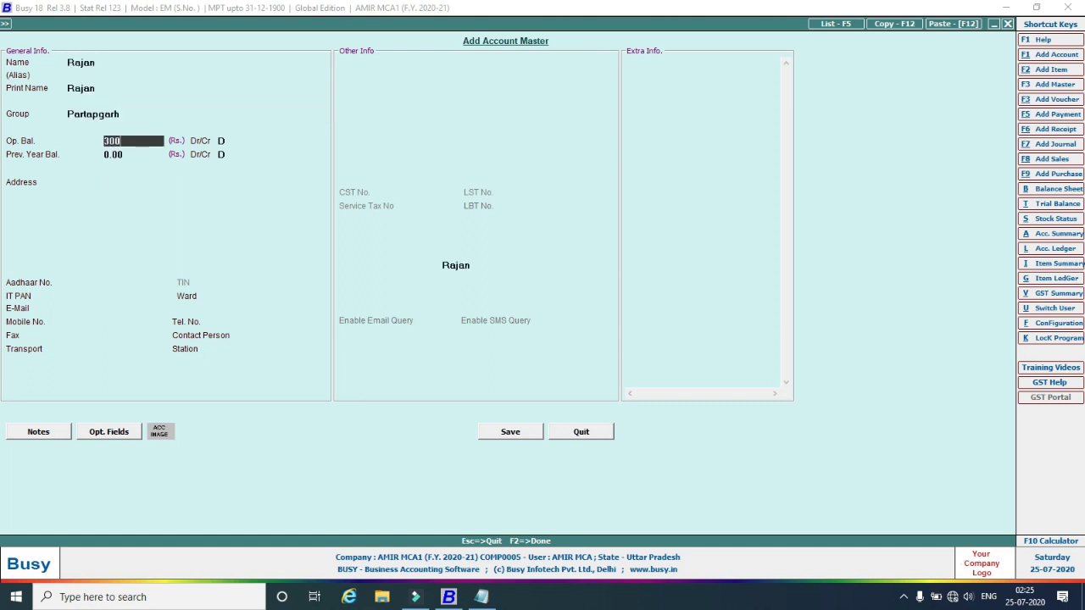
key(Return)
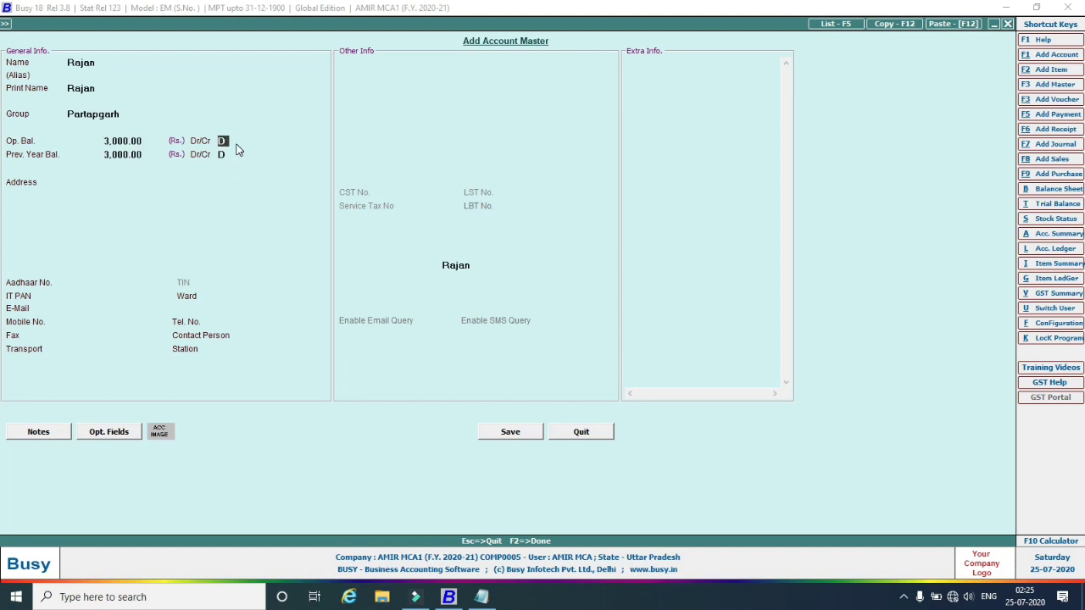
key(Return)
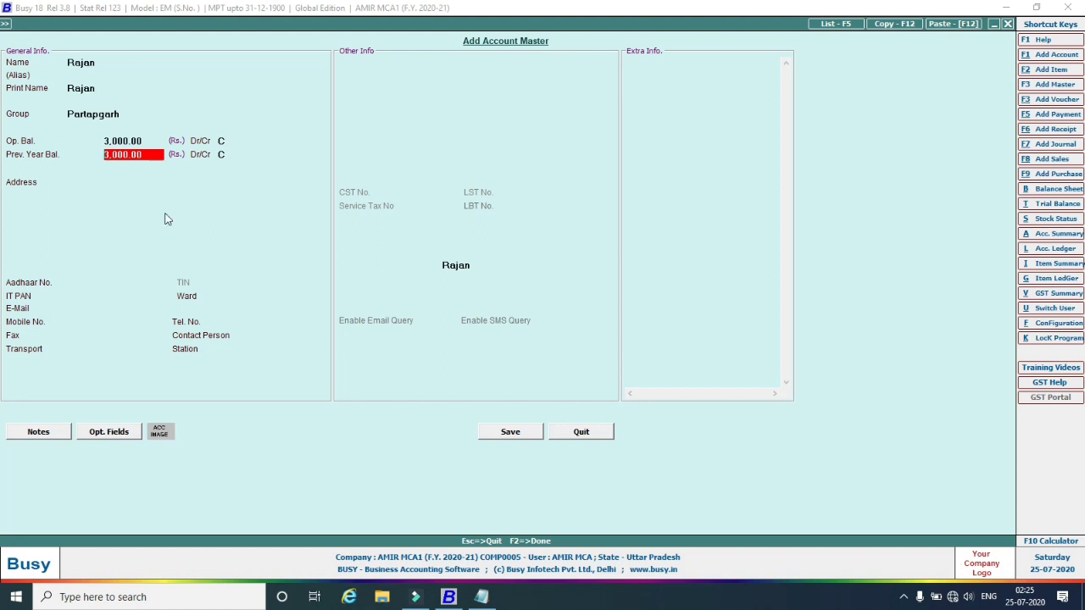
click(510, 433)
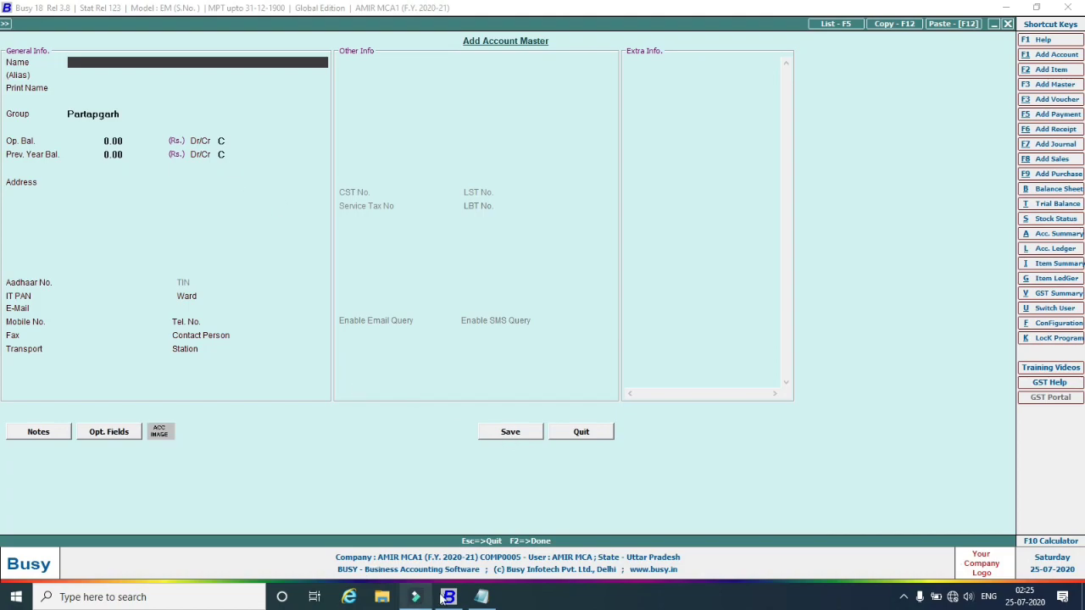
Save the fourth Partapgarh customer's account with a 5,500 Dr opening balance, then show the notes.
click(480, 597)
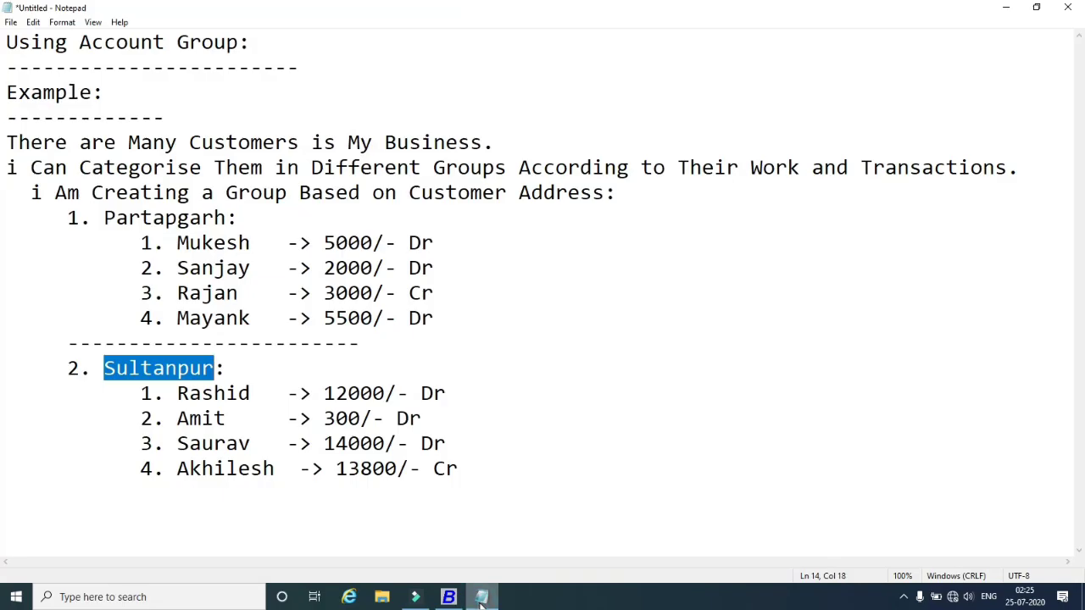
click(481, 597)
text(Ma)
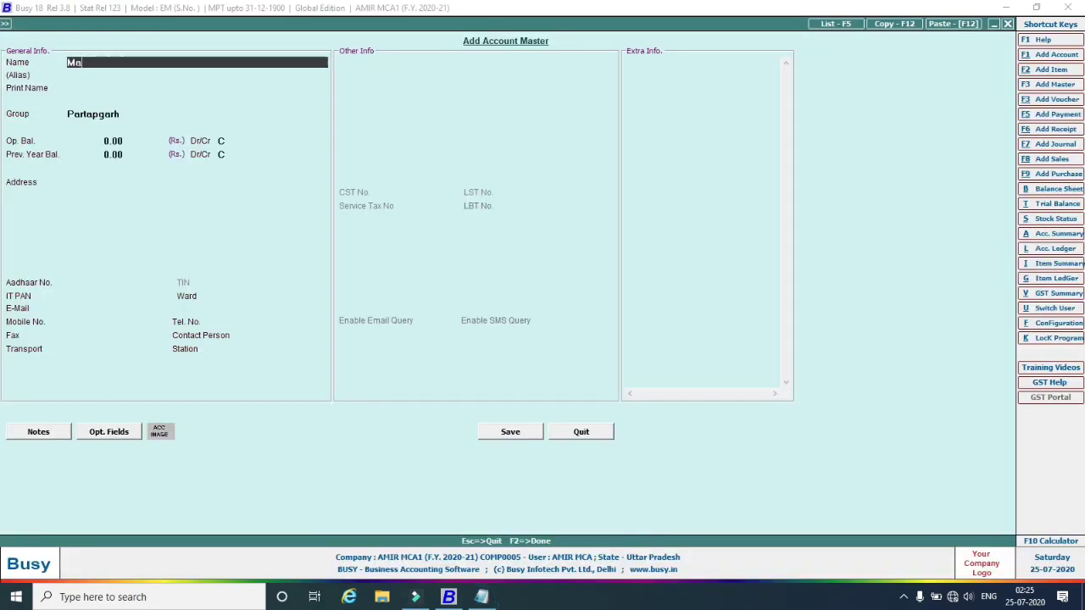
text(yan)
key(Return)
key(Return)
key(Return)
key(Return)
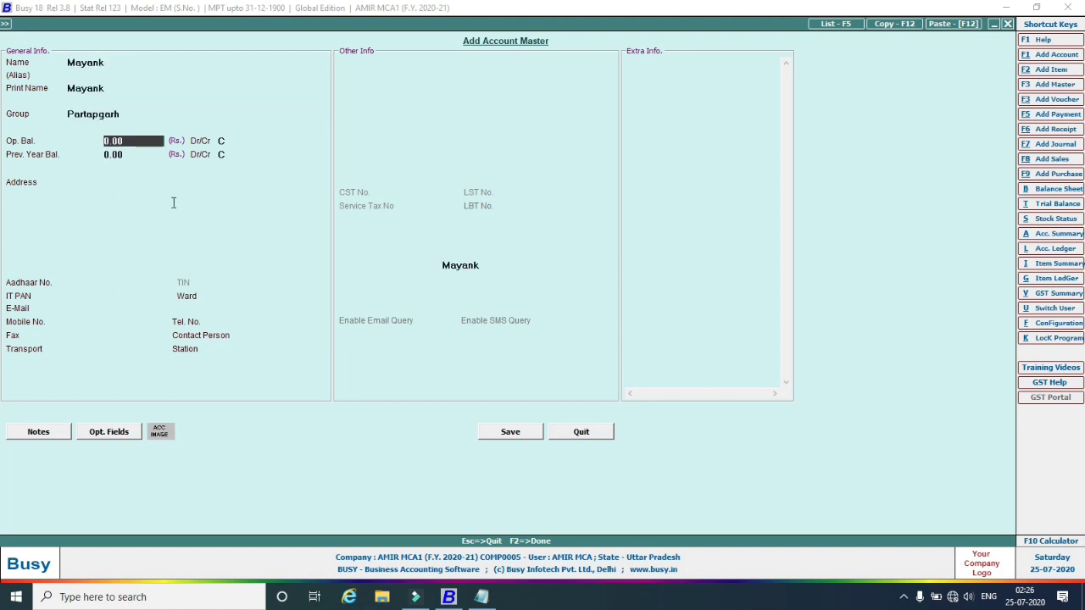
text(5500)
key(Return)
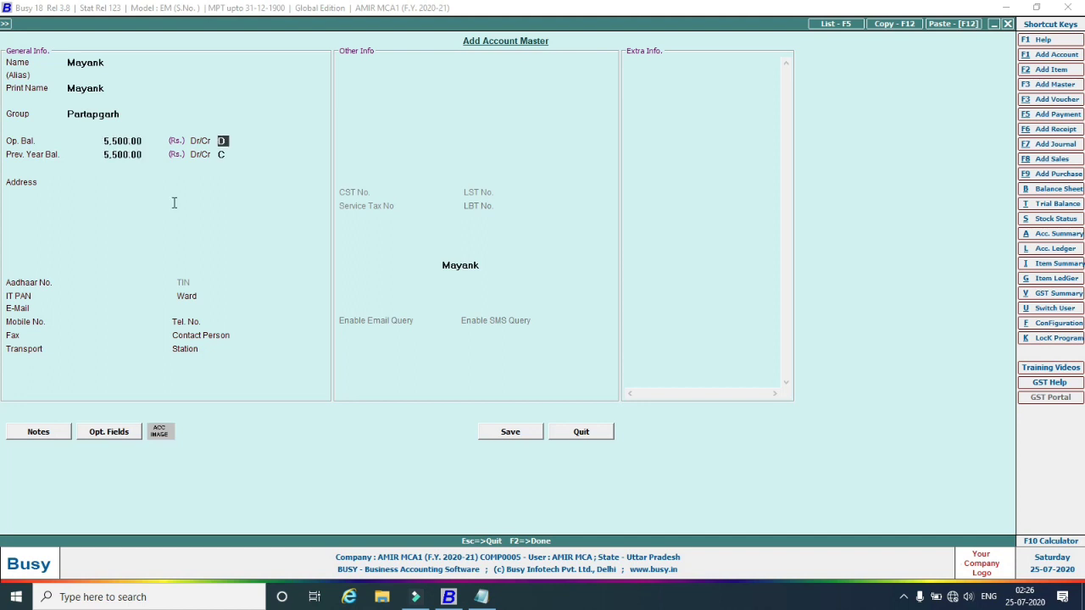
key(Return)
key(Return)
click(513, 435)
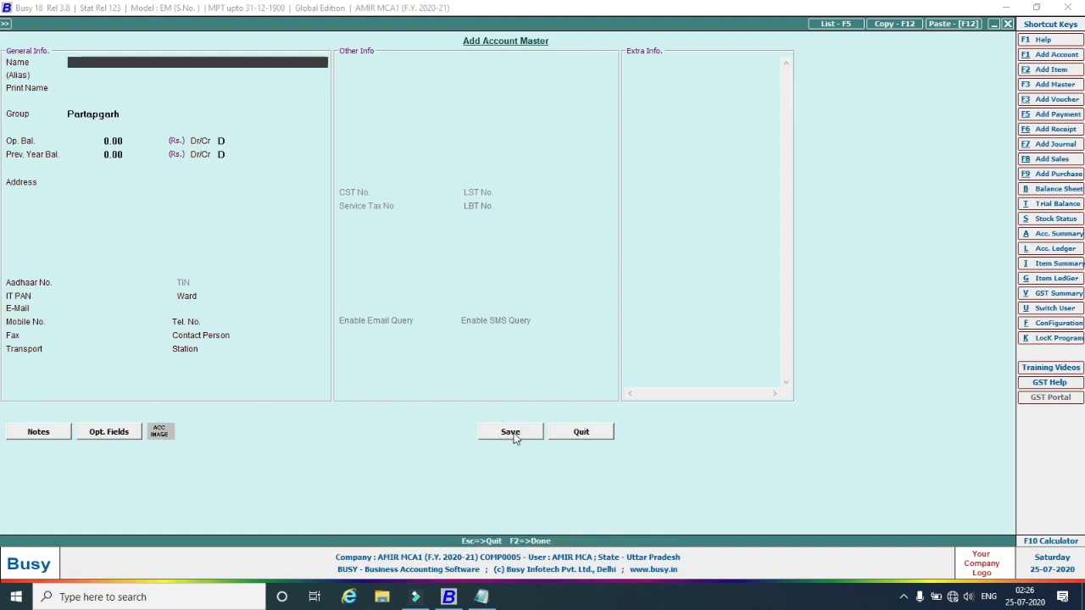
click(482, 596)
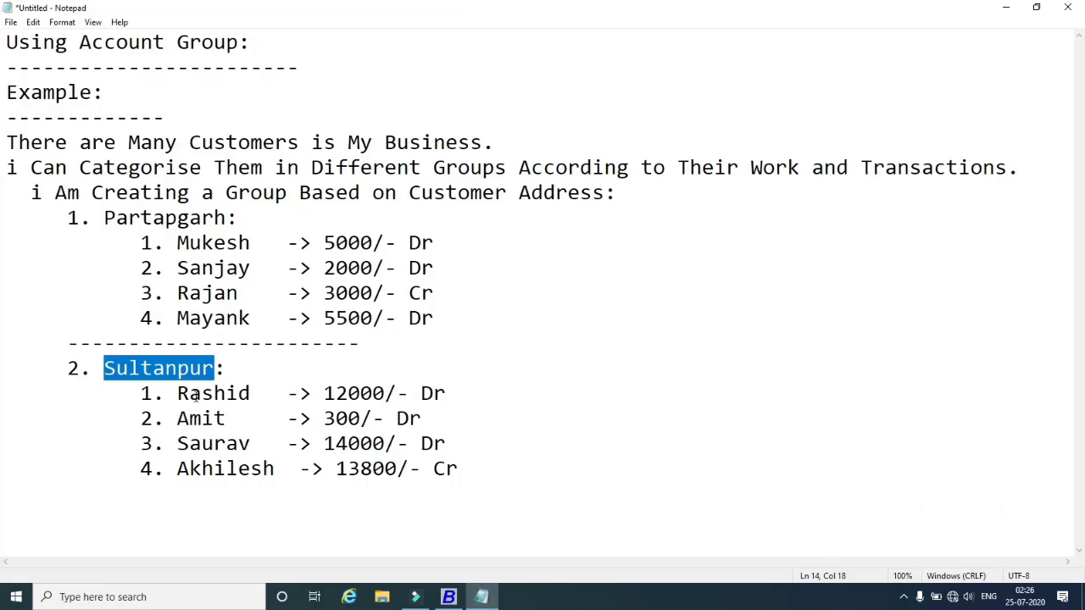
Save the first customer's account in the Sultanpur group with a 12,000 opening balance.
click(214, 368)
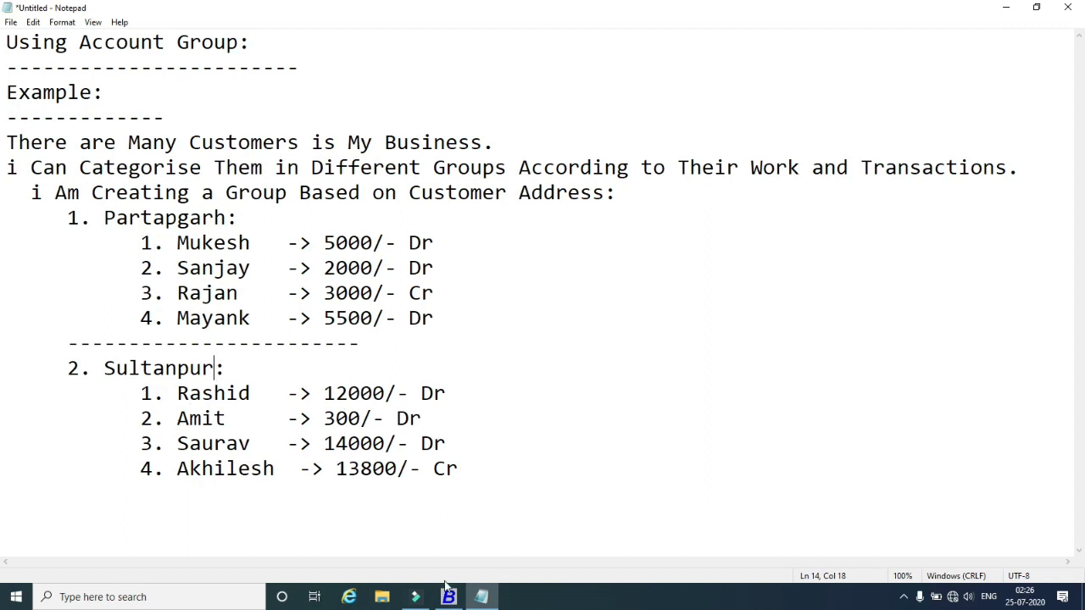
click(483, 598)
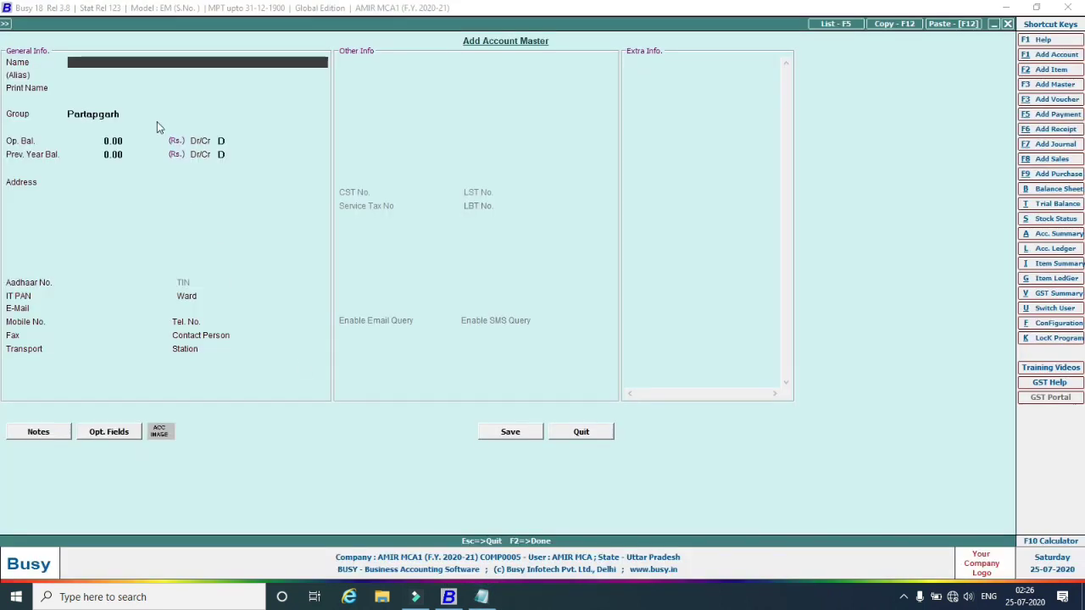
text(Rashid)
key(Return)
key(Return)
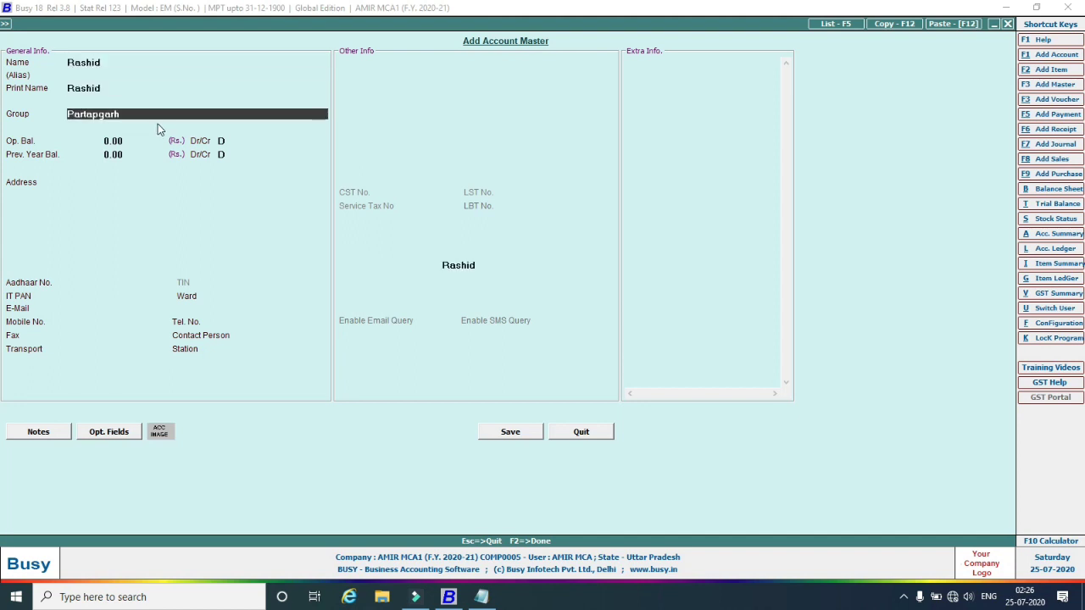
text(su)
key(Return)
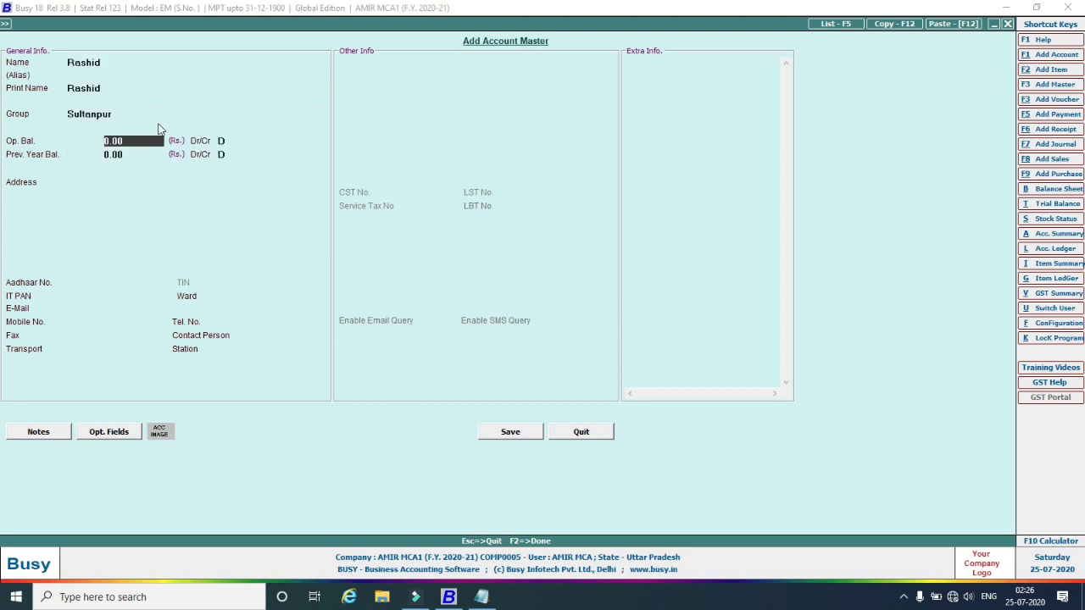
text(12000)
key(Return)
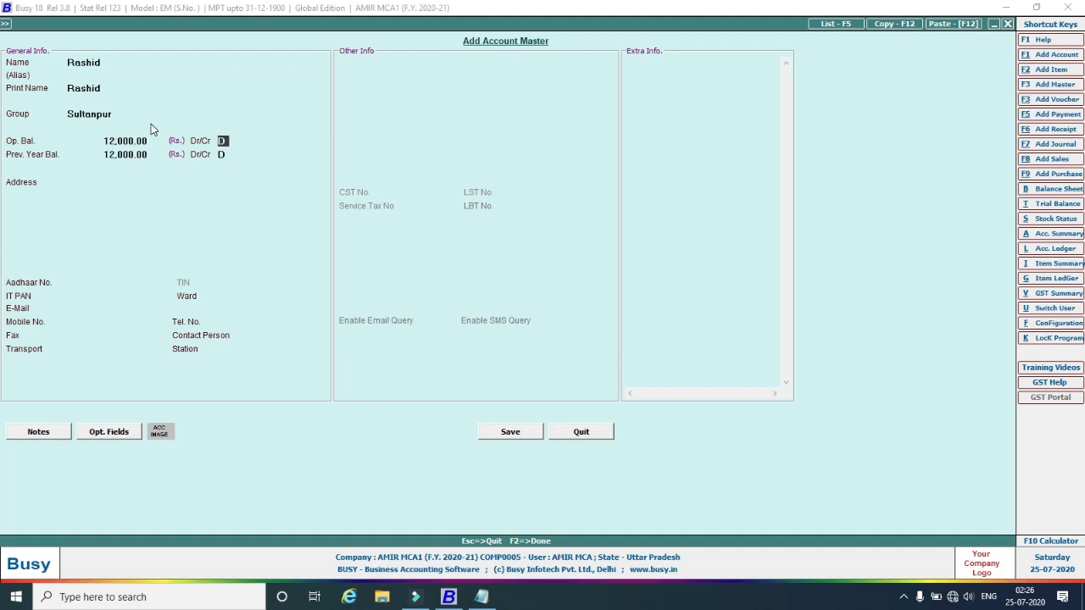
key(Return)
click(506, 437)
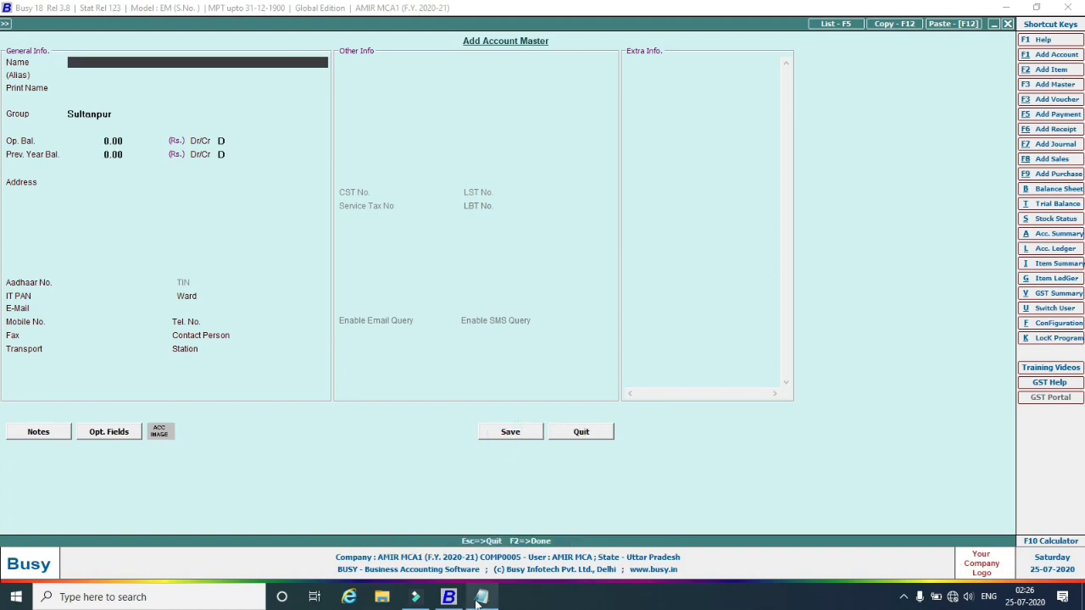
Save the second Sultanpur customer's account with a 300 opening balance.
click(483, 600)
click(448, 596)
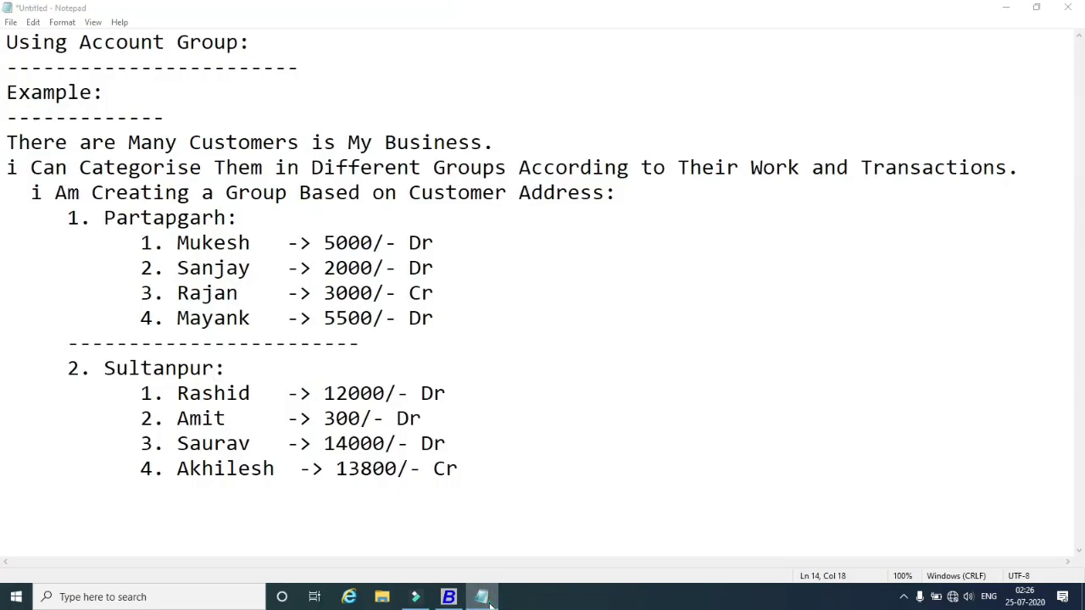
text(Amit)
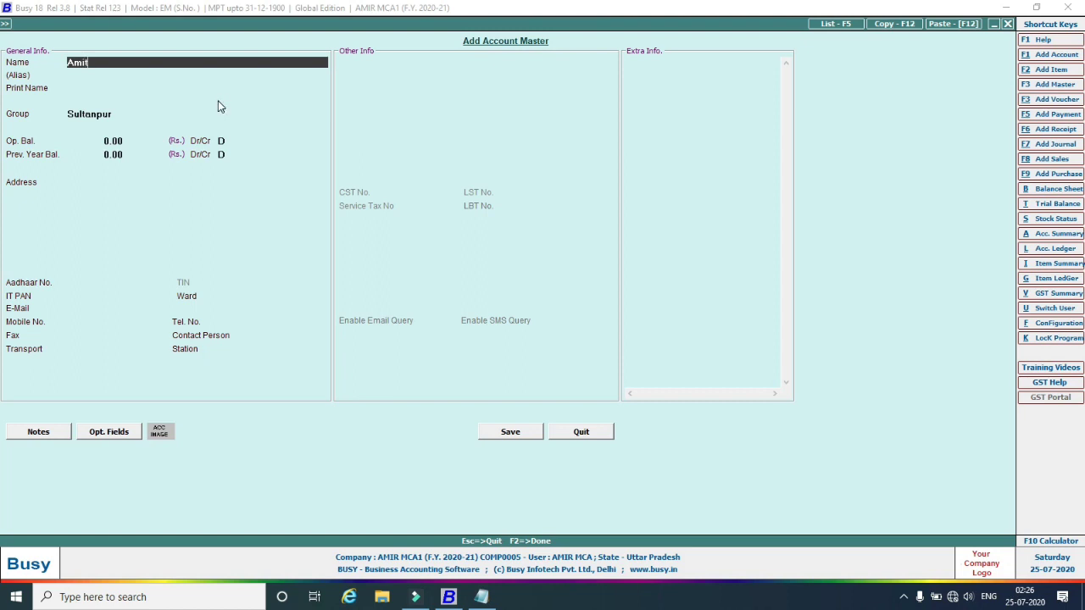
key(Return)
key(Return)
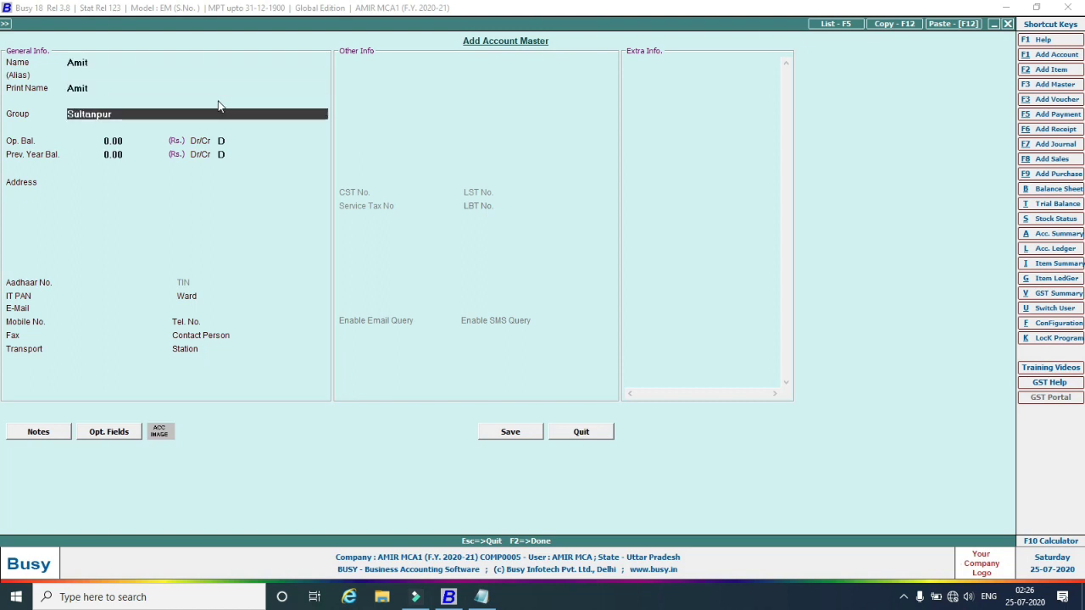
key(Return)
text(300)
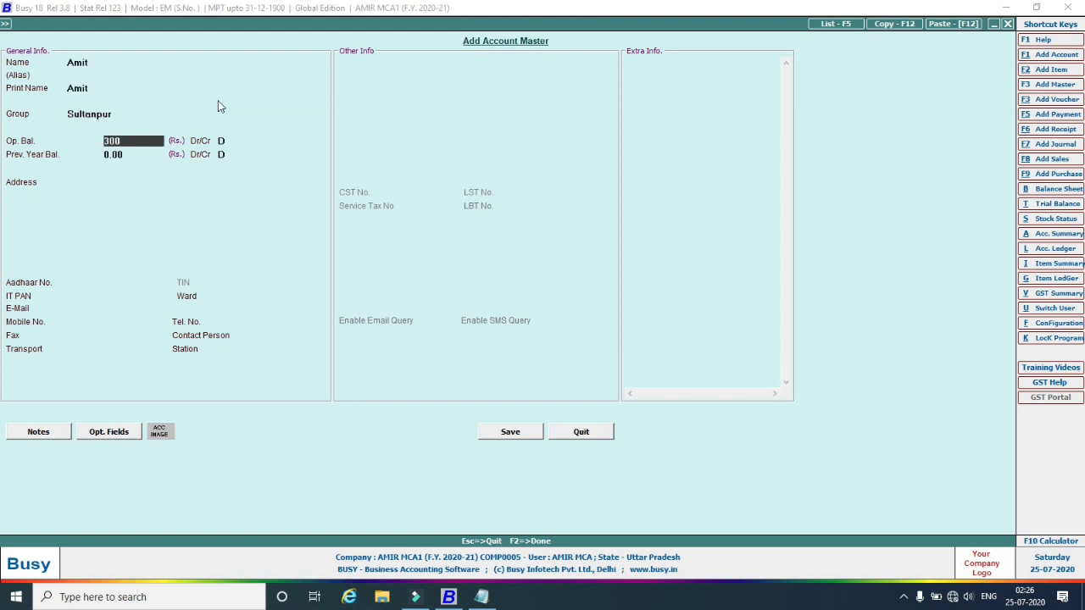
key(Return)
click(511, 433)
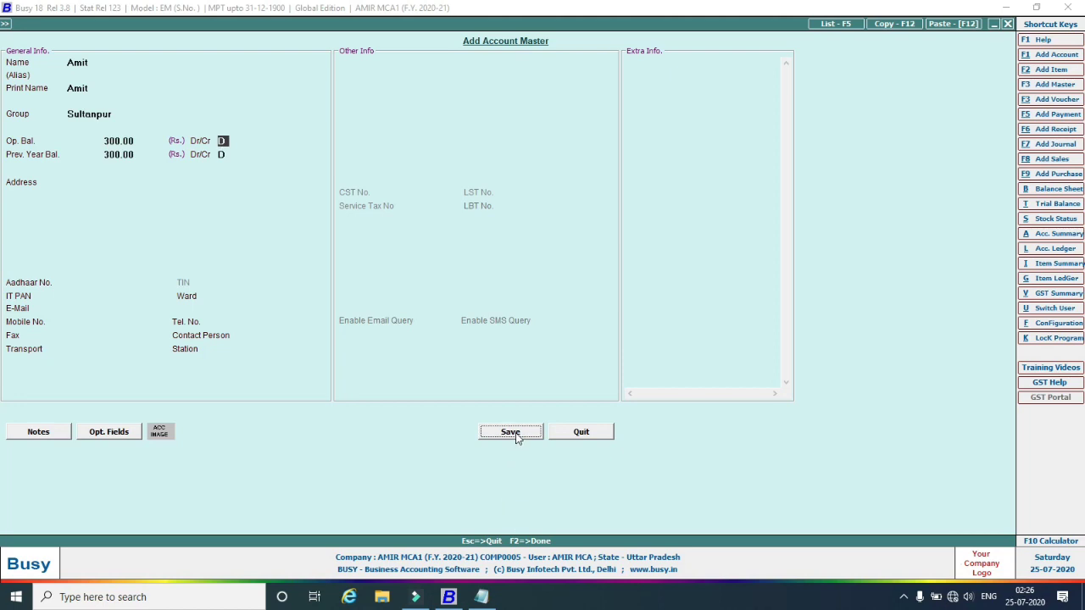
Save the third Sultanpur customer's account with a 14,000 Dr opening balance.
click(483, 599)
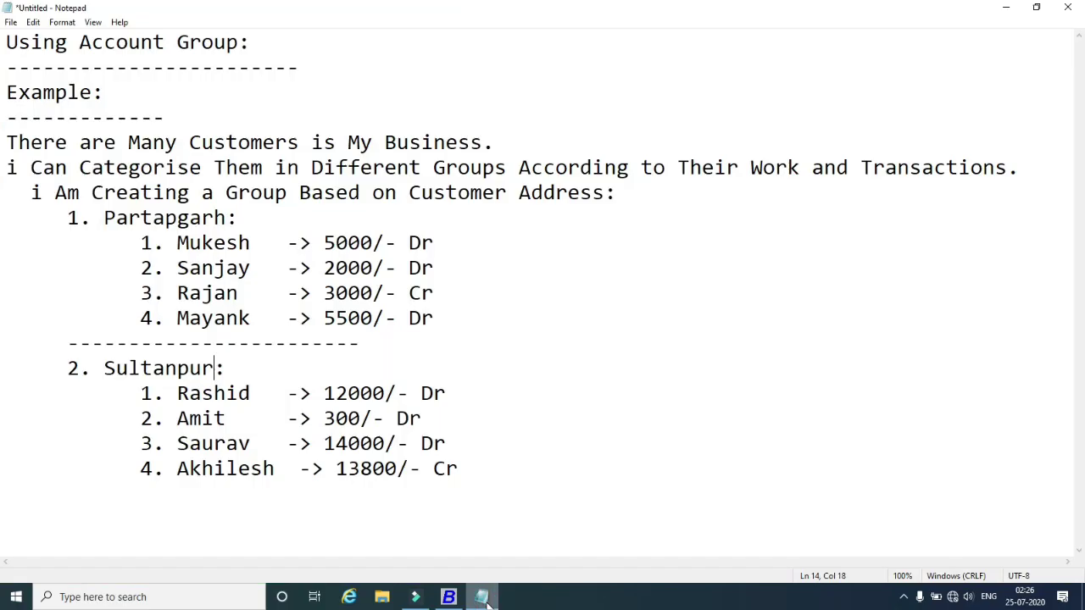
click(483, 598)
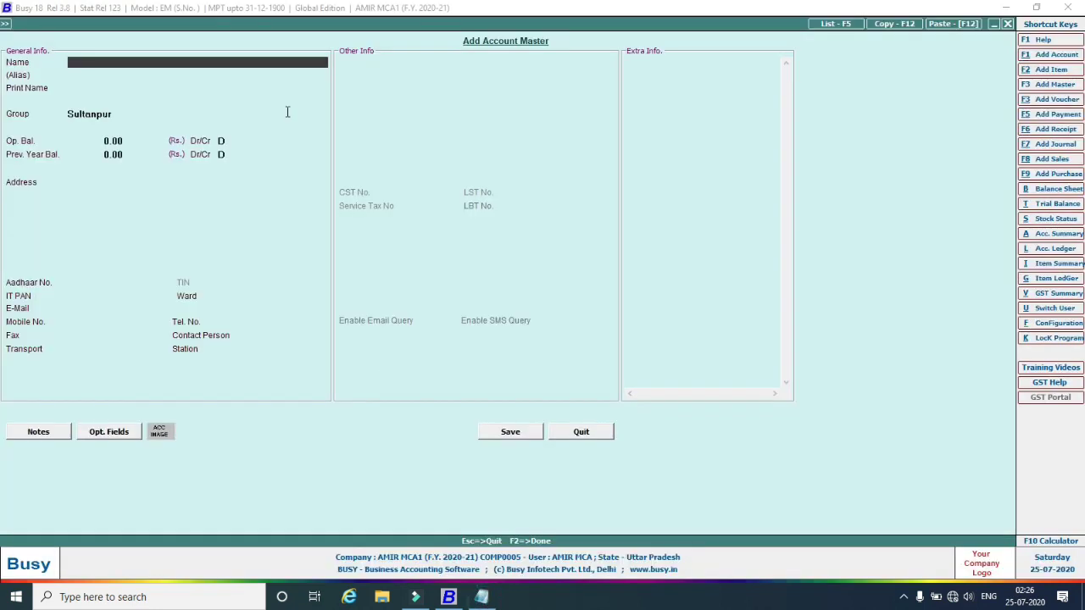
text(Saurav)
key(Return)
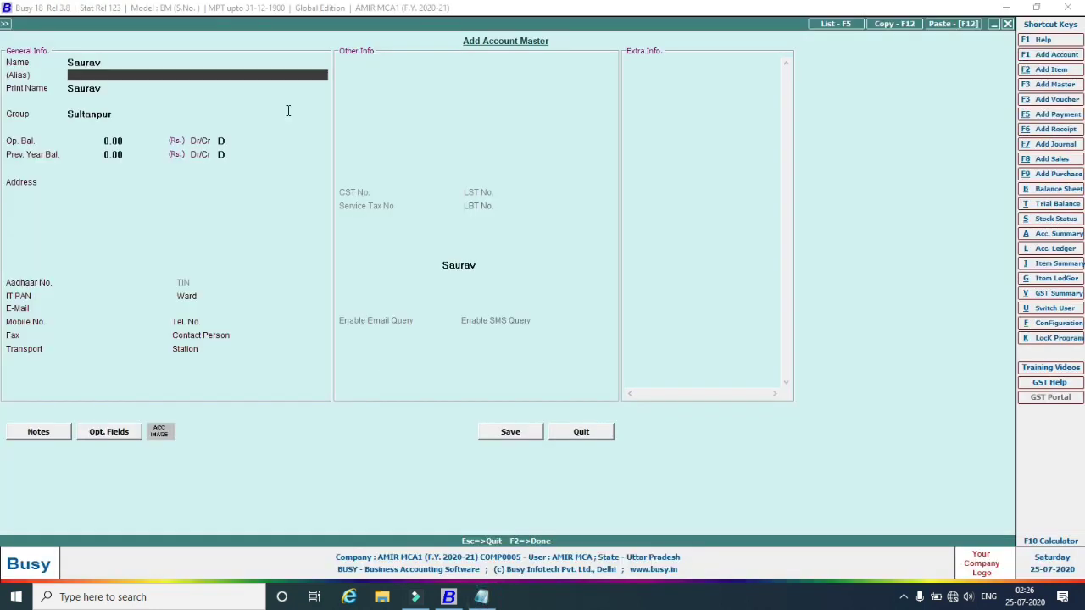
key(Return)
key(Return)
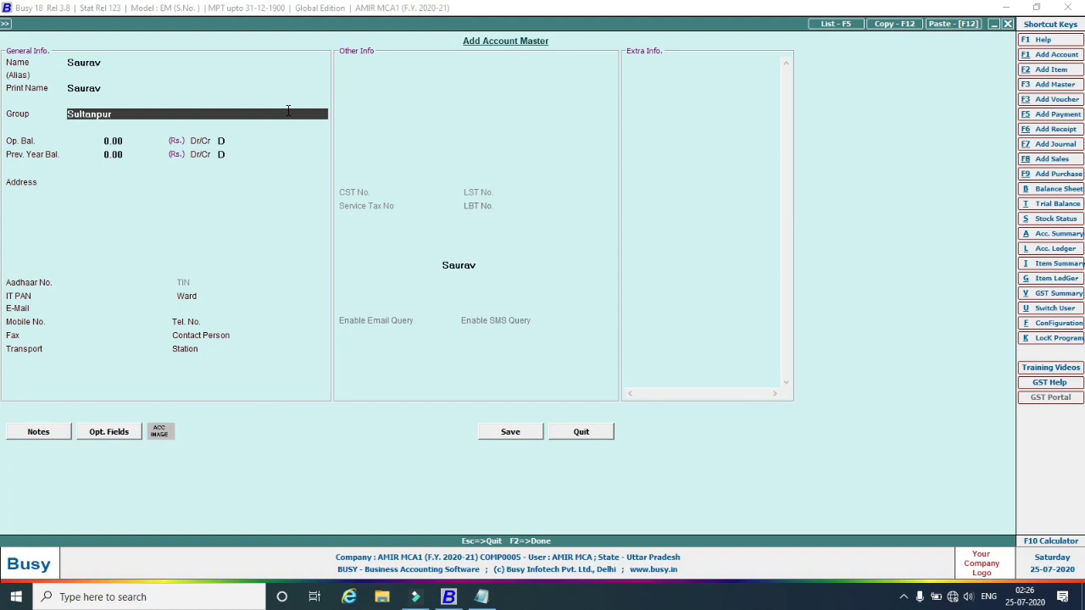
click(480, 597)
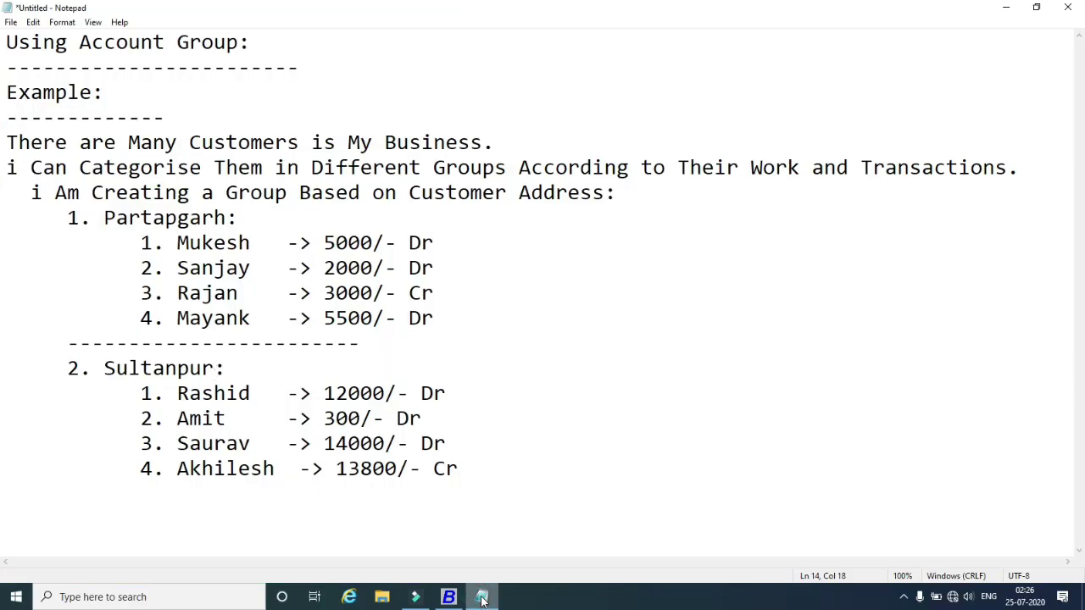
click(480, 597)
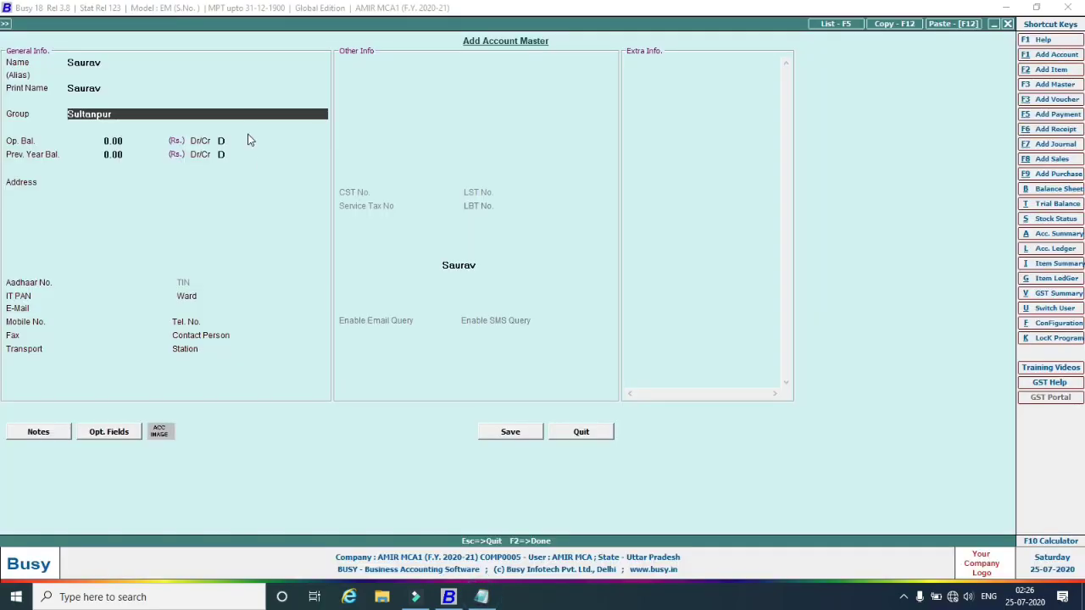
key(Return)
text(14,000)
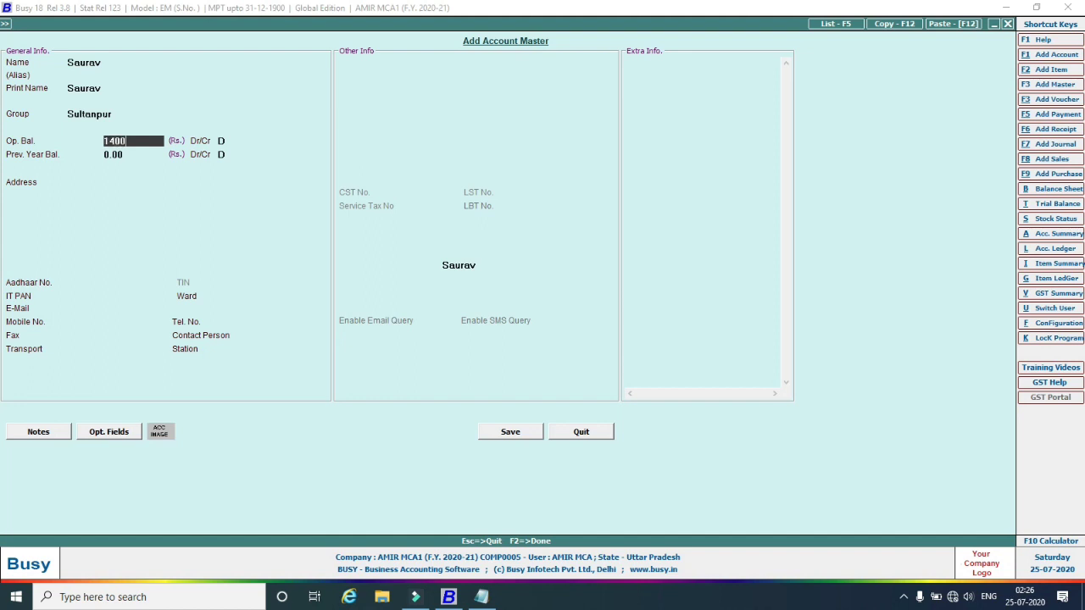
key(Return)
key(Return)
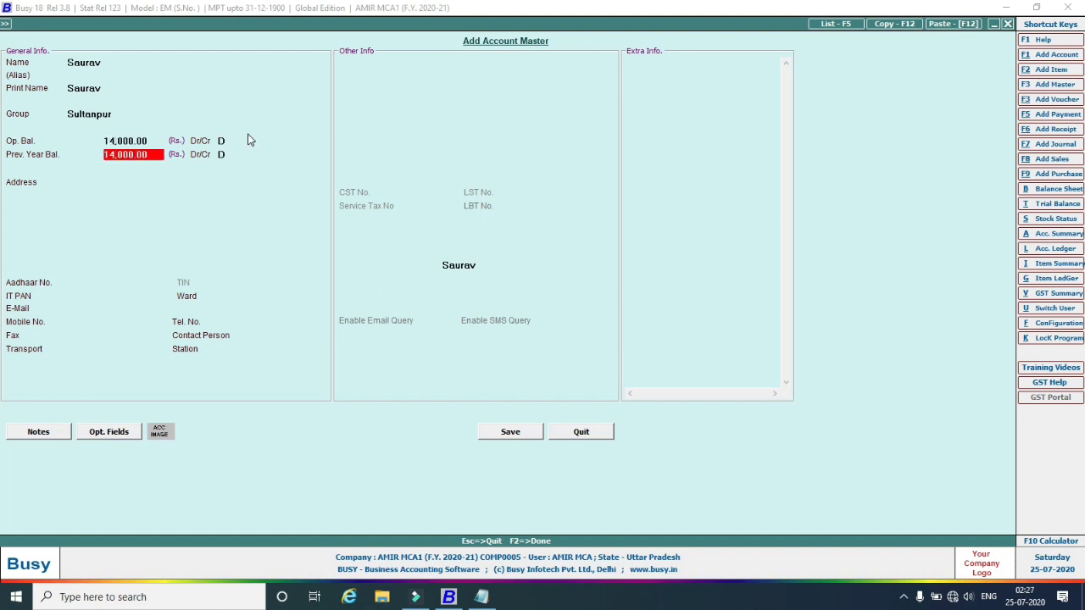
click(523, 436)
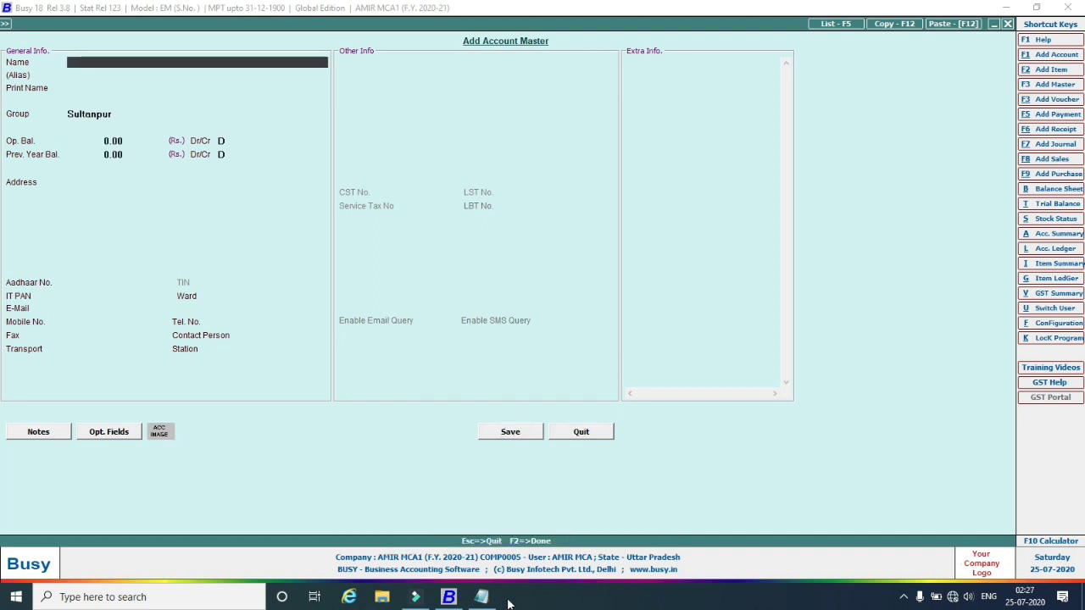
Save the fourth Sultanpur customer's account with a 13,800 Cr opening balance, then close the form.
click(490, 598)
click(490, 599)
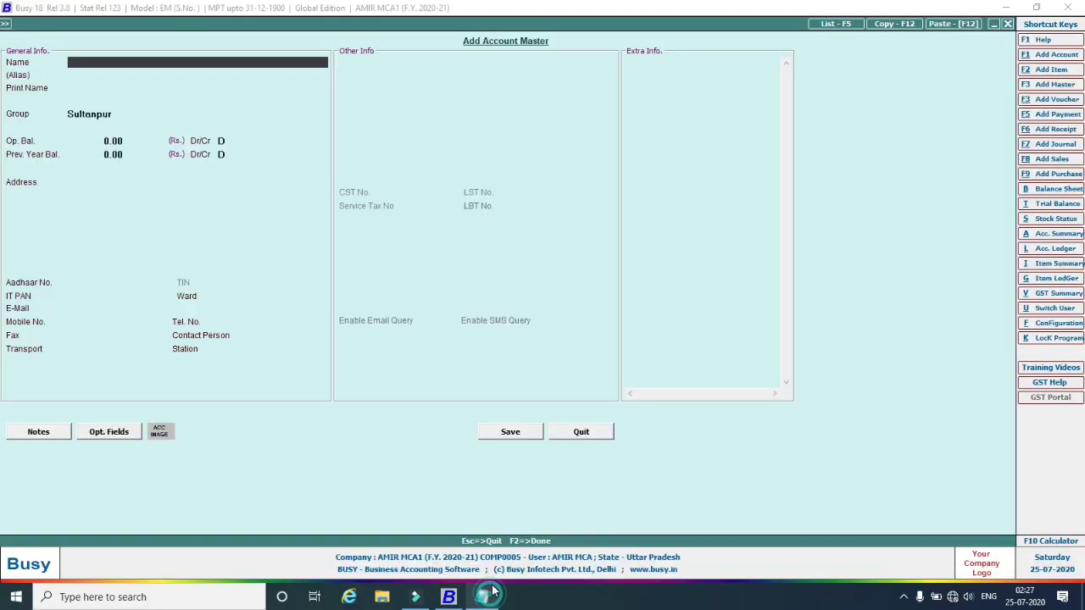
text(Akh)
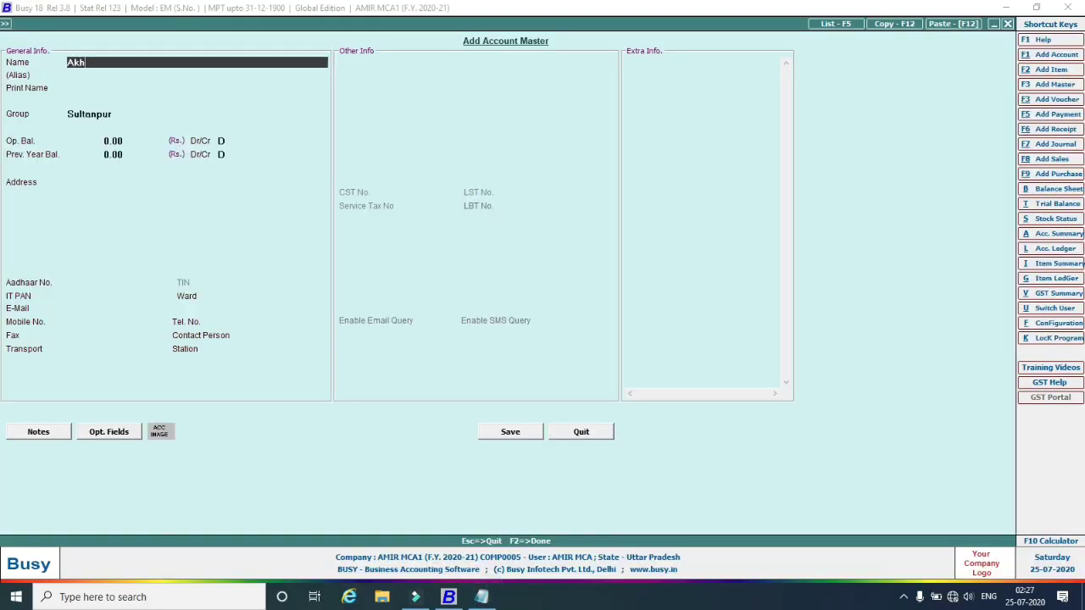
text(ilesh)
key(Return)
key(Return)
key(Return)
key(Return)
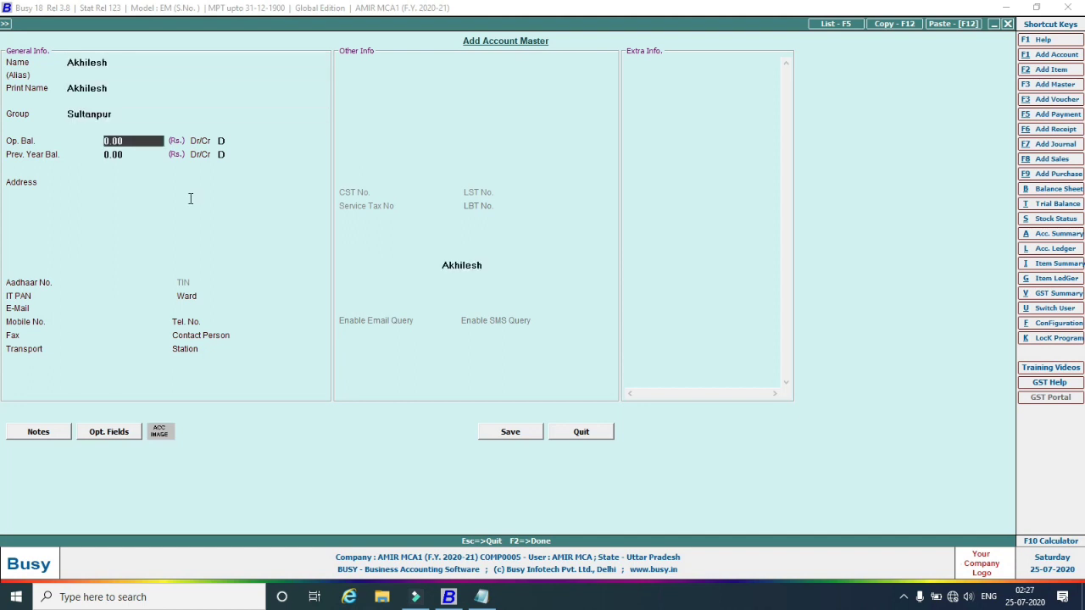
text(13800)
key(Return)
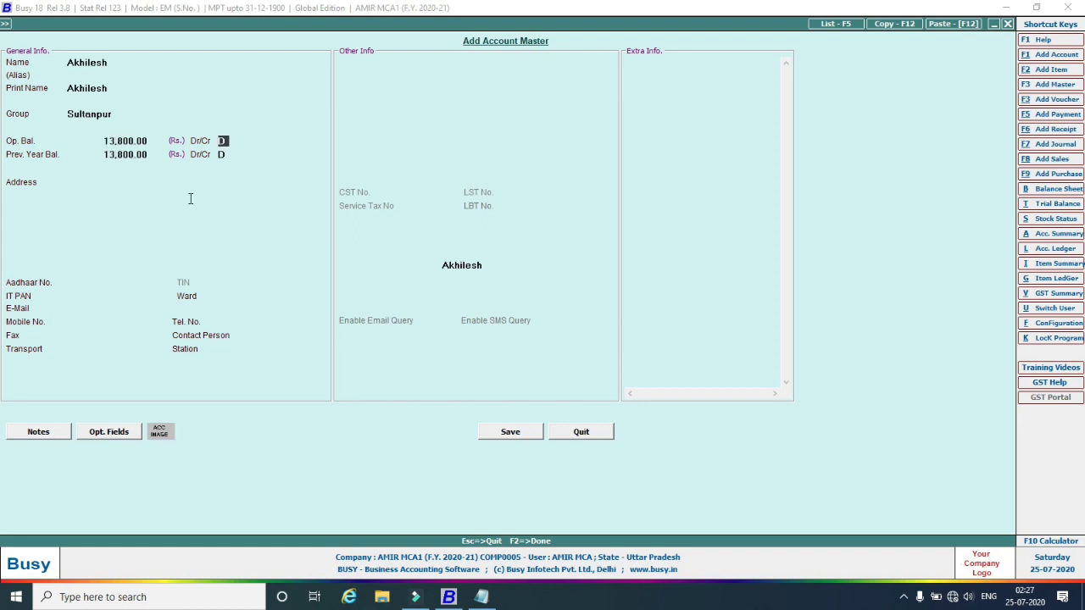
key(Return)
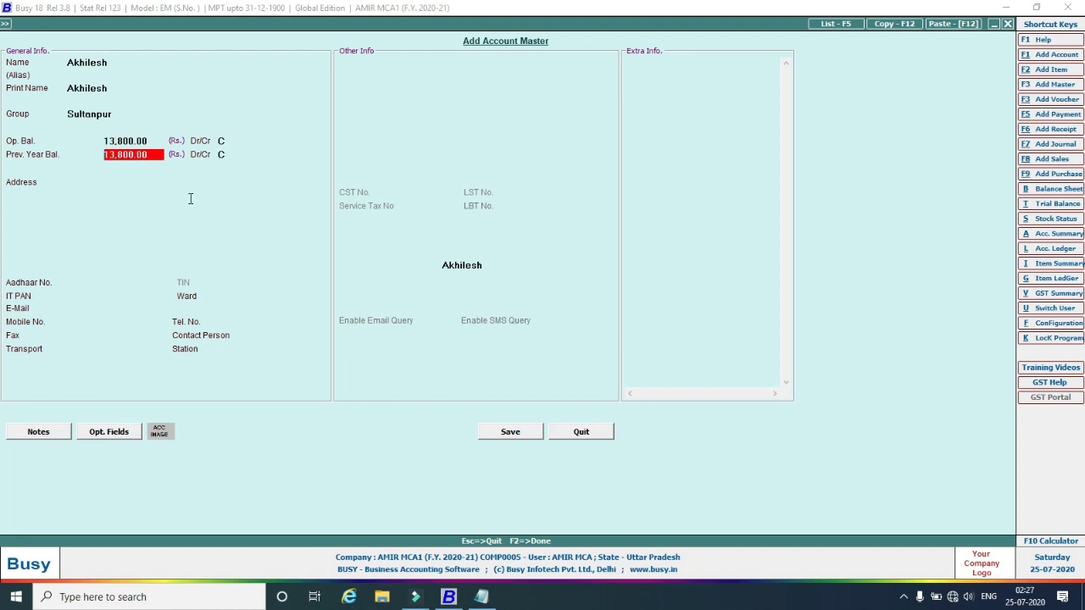
click(529, 440)
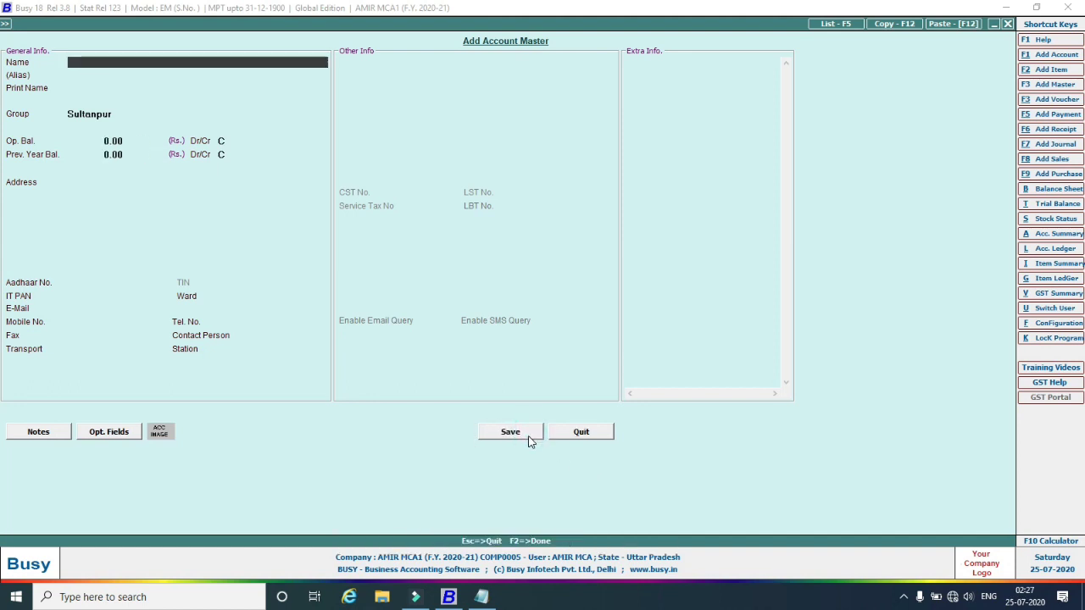
key(Escape)
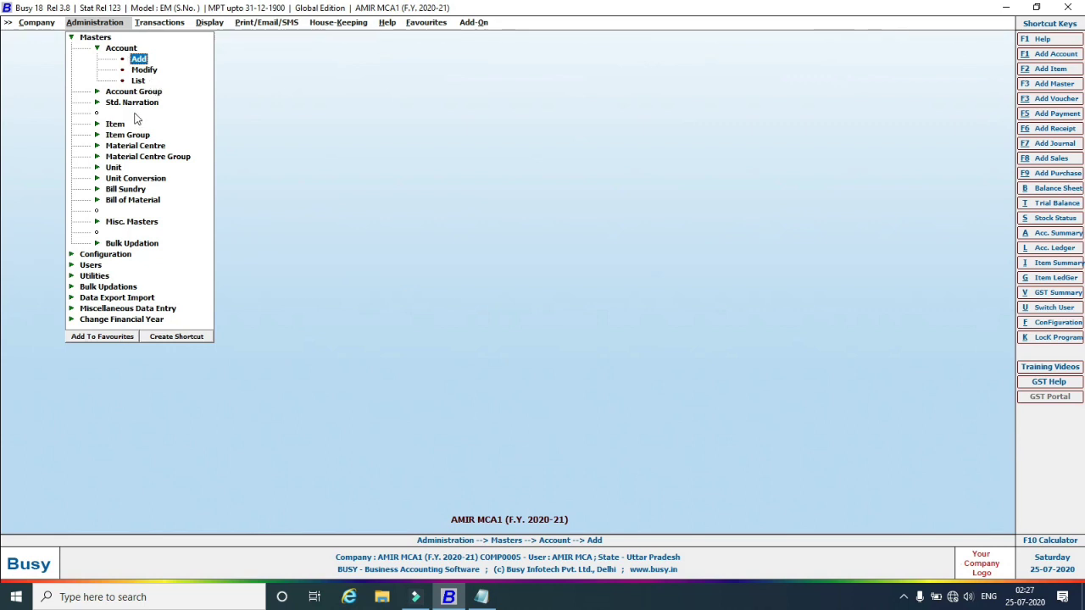
Open the alphabetical closing trial balance, Balances Only, from the Display menu.
click(99, 49)
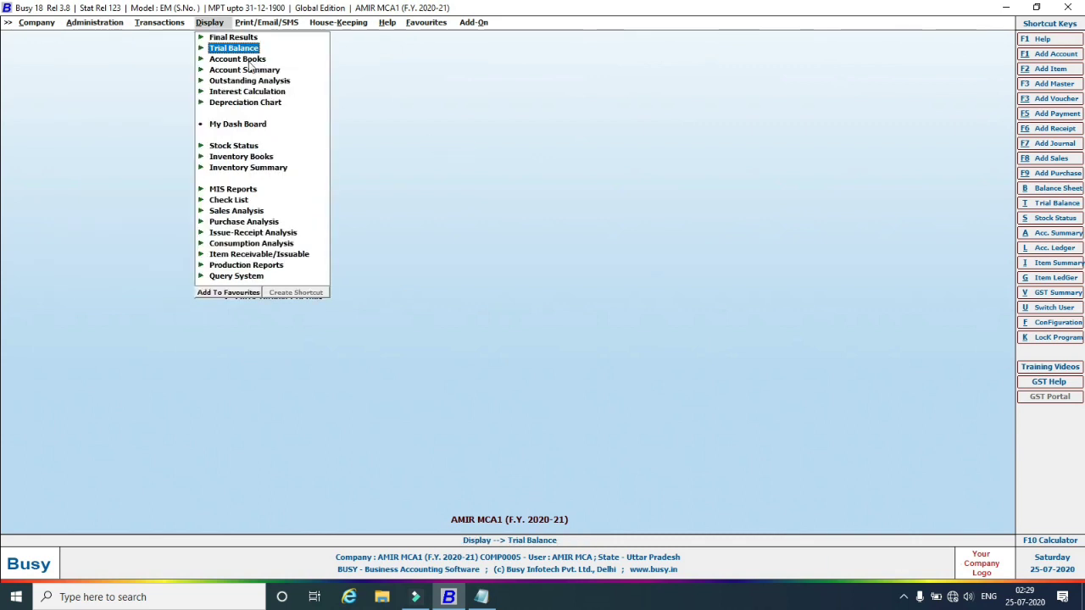
click(163, 23)
click(94, 24)
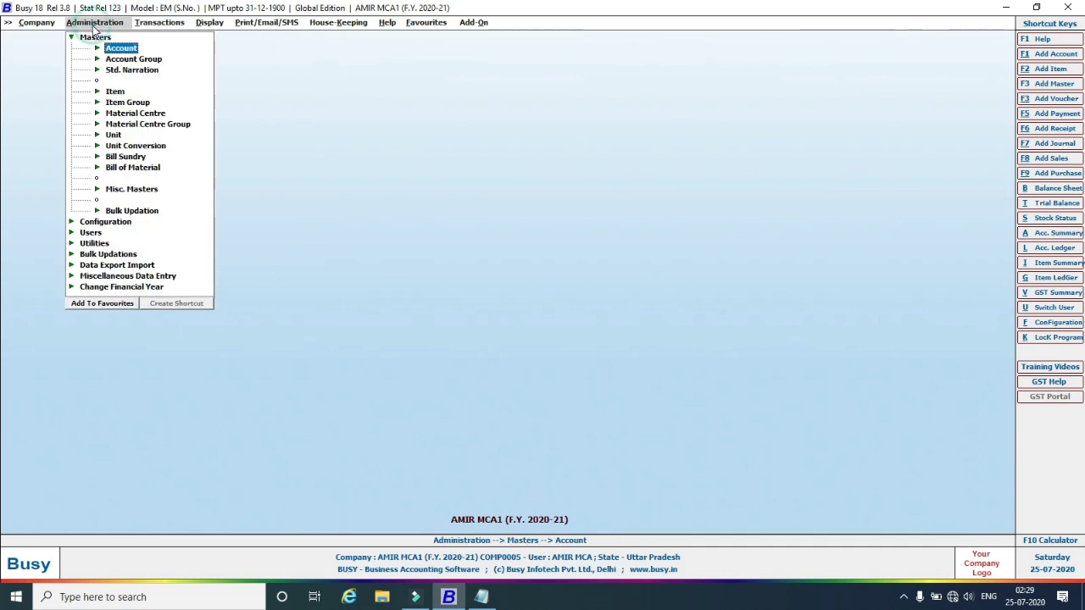
click(209, 23)
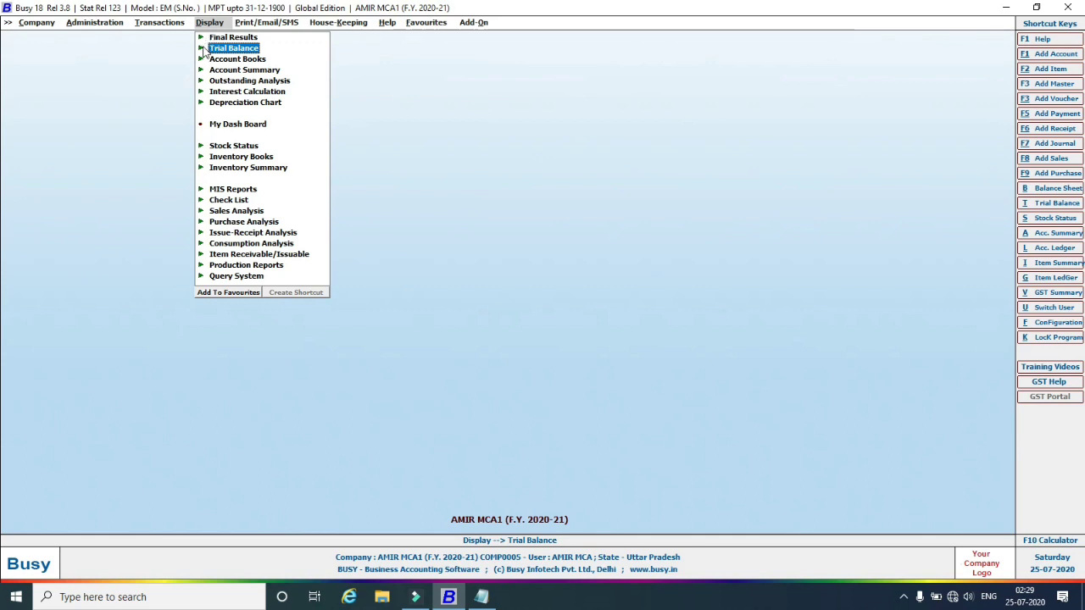
click(205, 49)
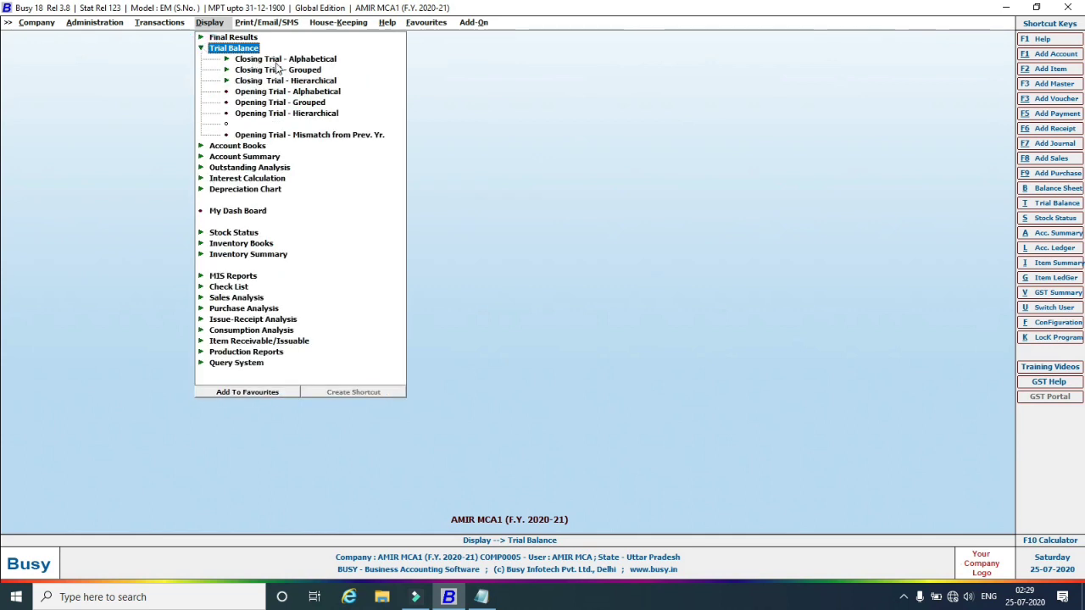
click(289, 61)
click(286, 71)
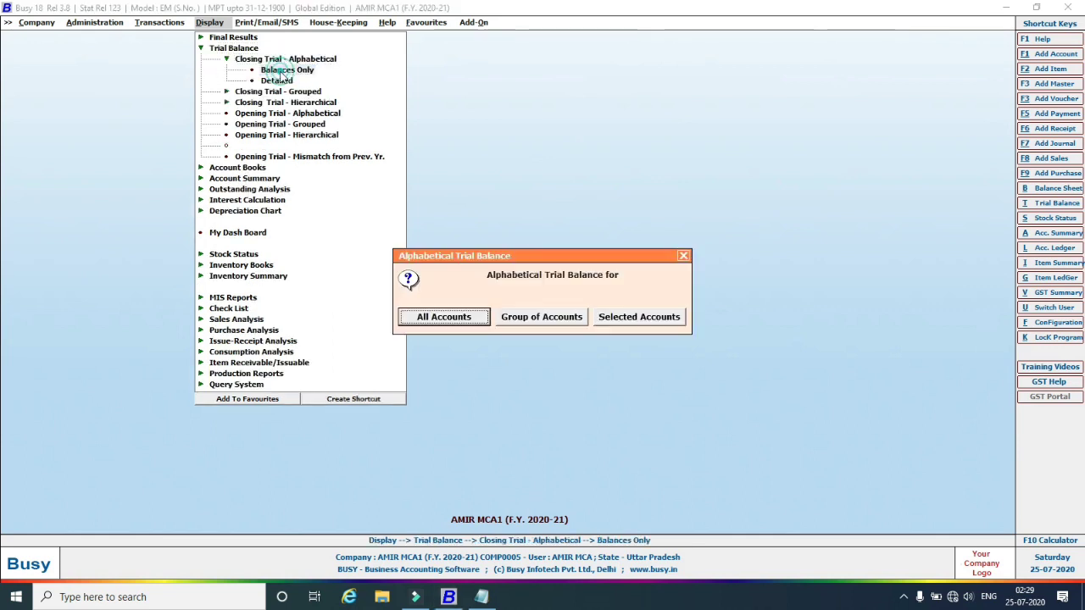
Generate a trial balance for the Partapgarh account group.
click(525, 317)
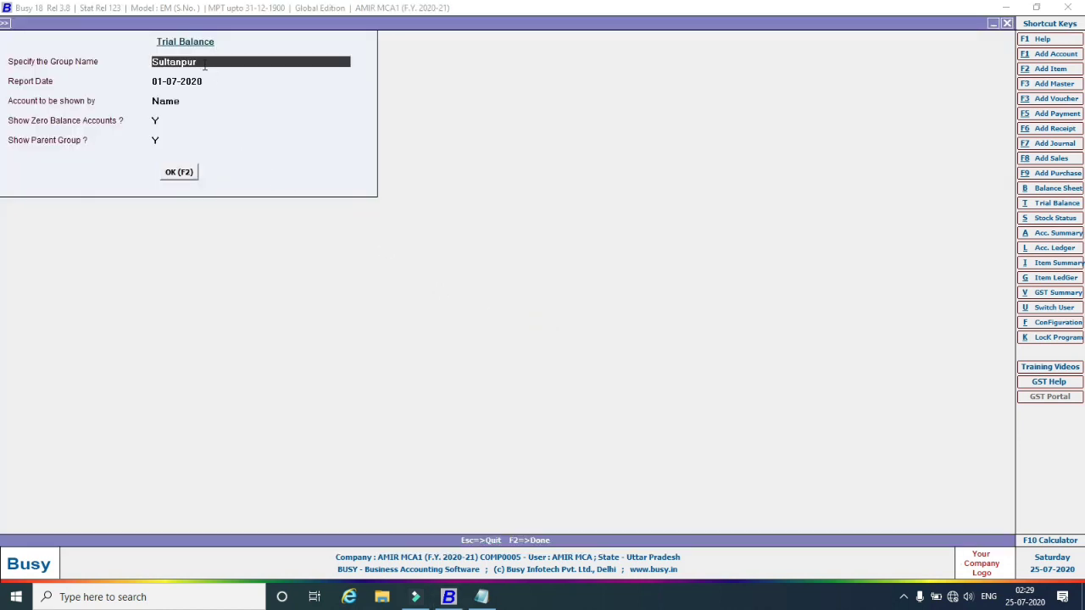
click(204, 66)
key(BackSpace)
key(BackSpace)
key(BackSpace)
key(BackSpace)
key(BackSpace)
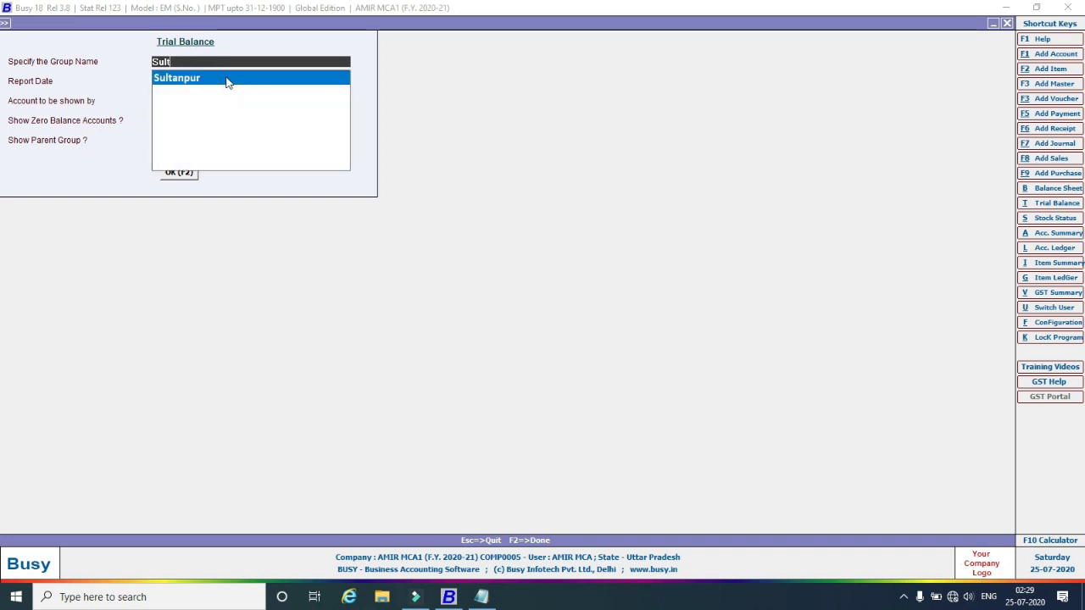
key(BackSpace)
key(BackSpace)
key(BackSpace)
key(BackSpace)
text(p)
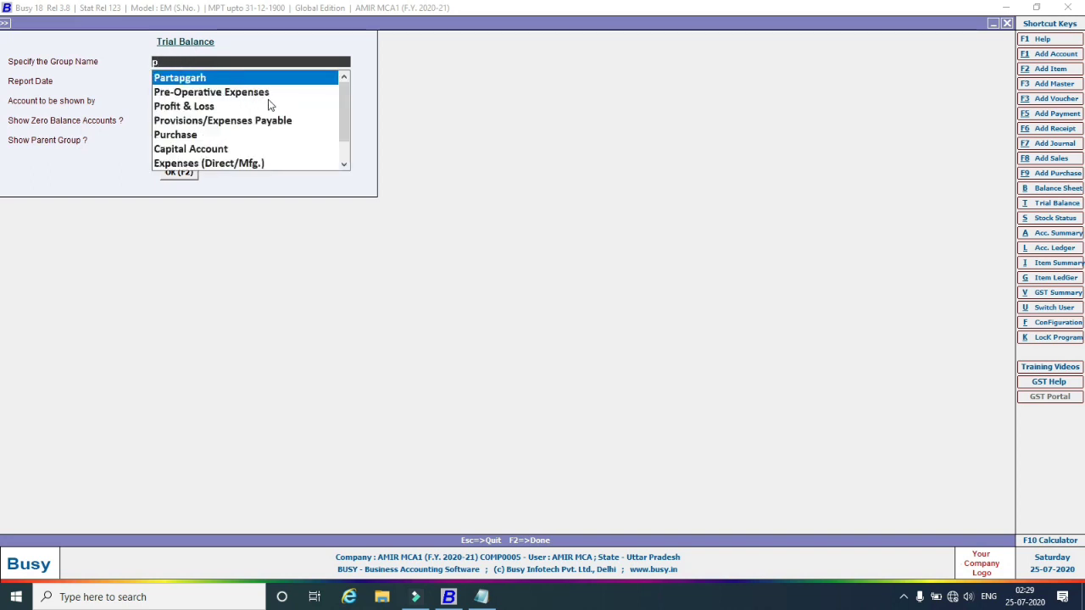
click(182, 79)
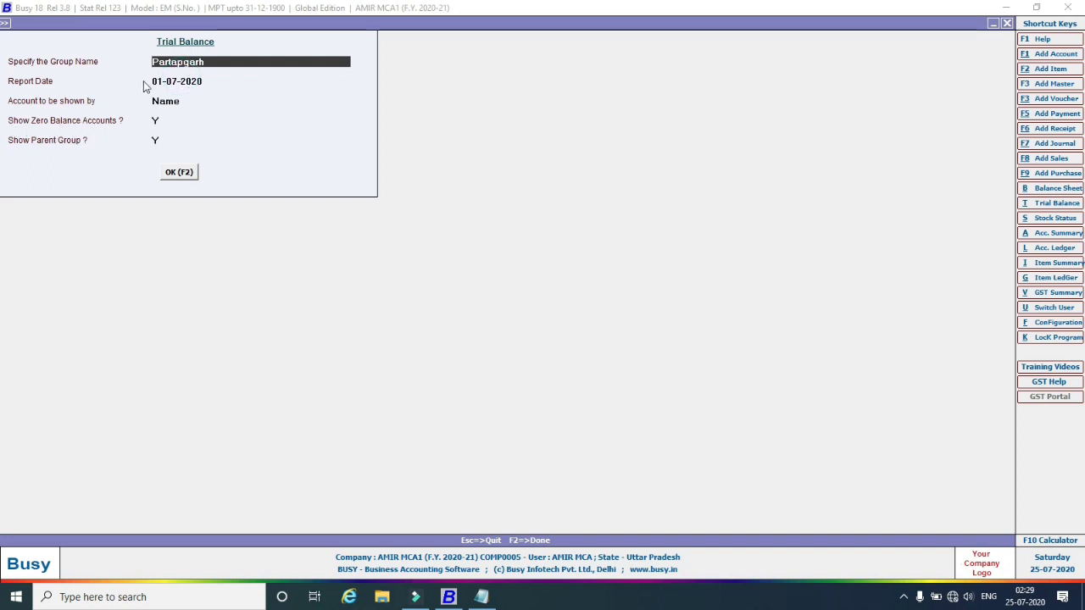
click(179, 172)
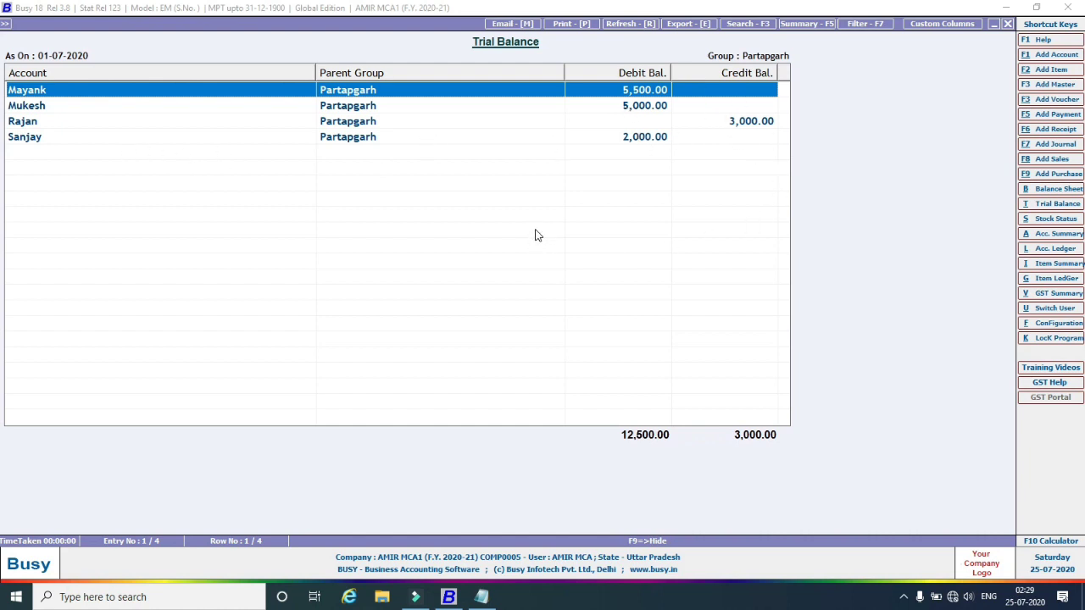
Switch the group to Sultanpur and generate its trial balance.
key(Escape)
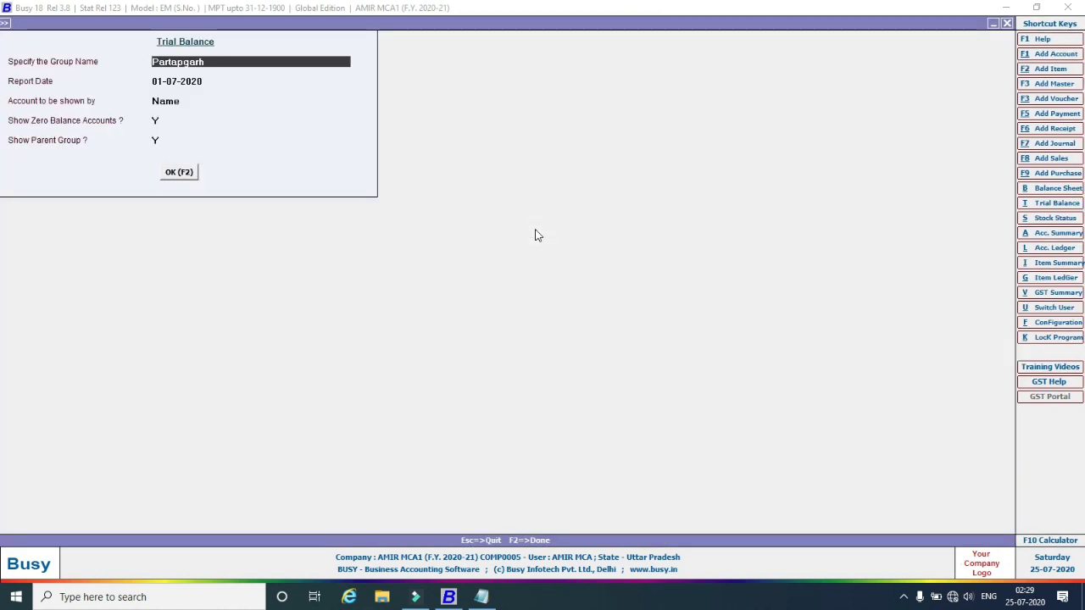
text(S)
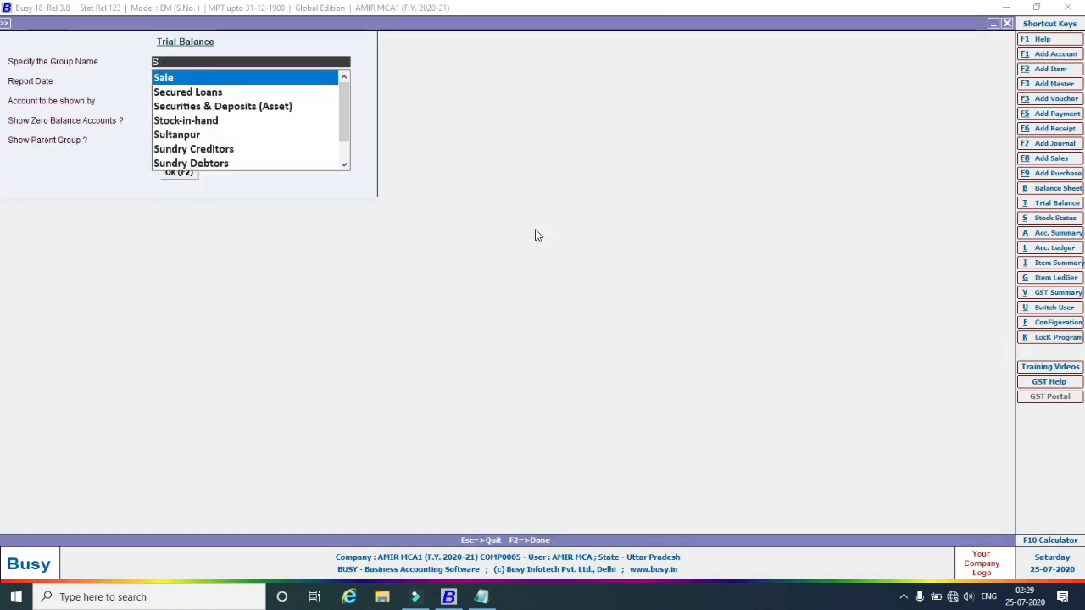
text(u)
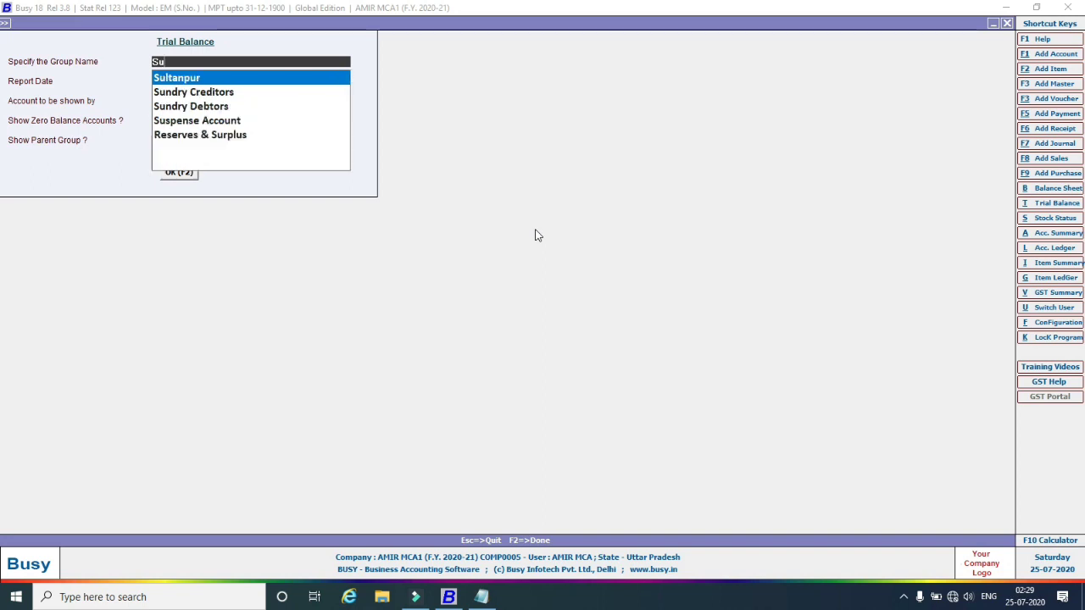
key(Return)
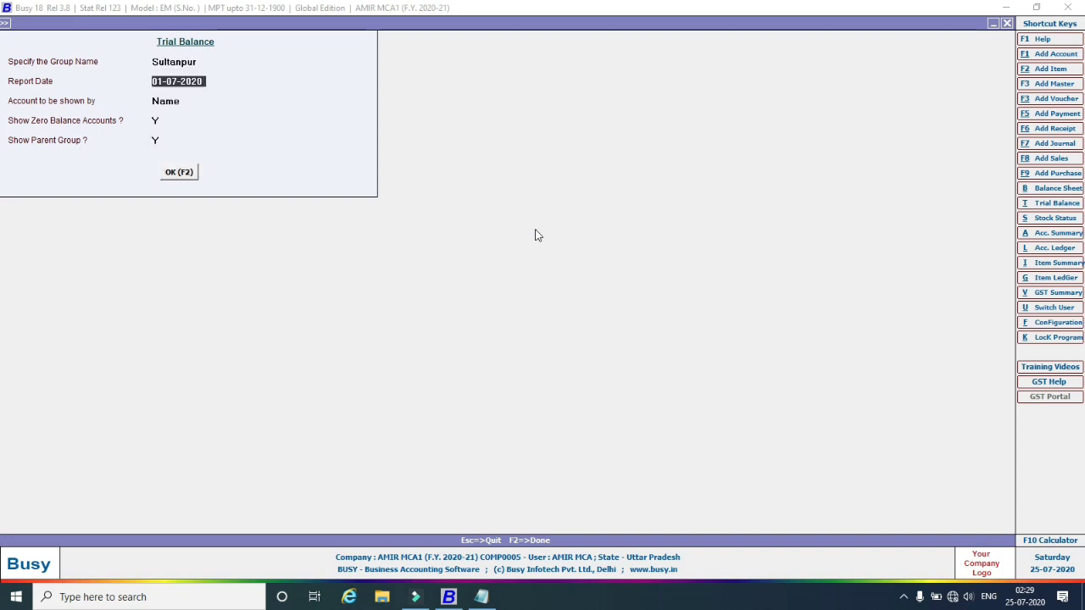
click(182, 173)
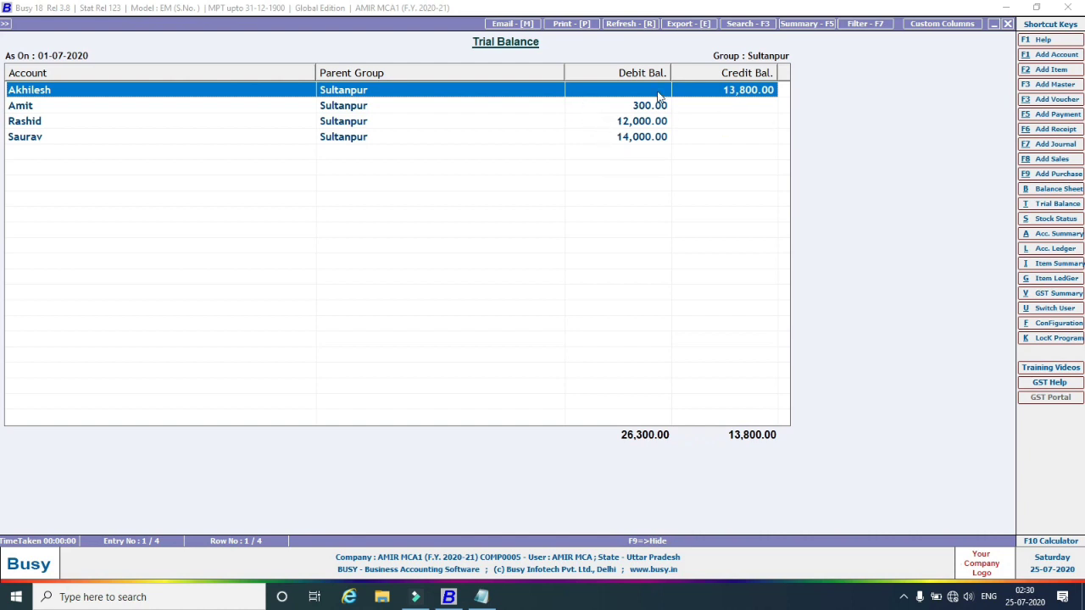
Show the trial balance in print preview as displayed on screen.
click(583, 24)
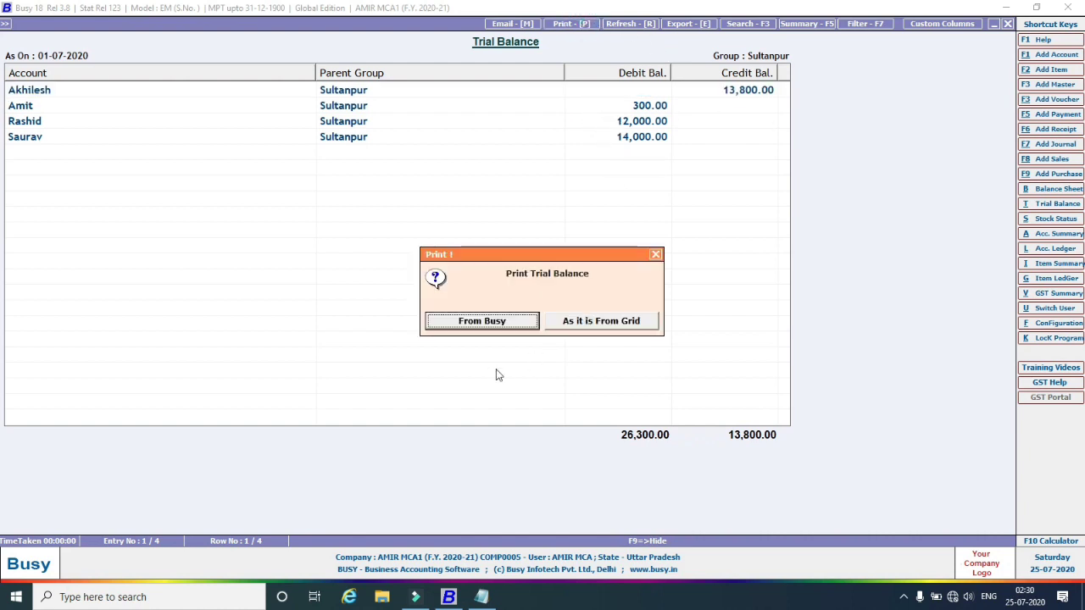
click(579, 326)
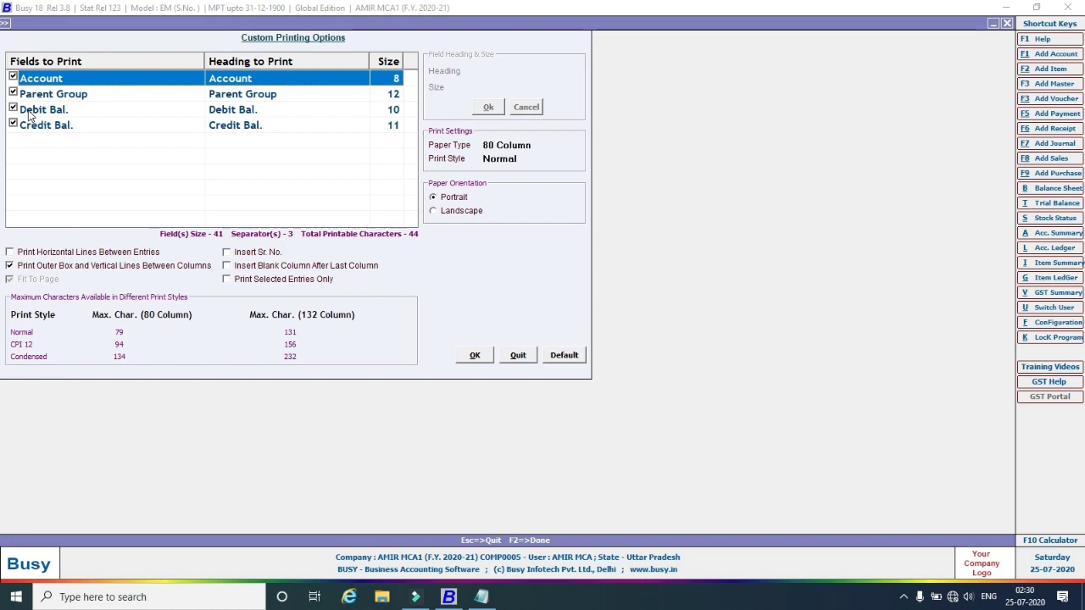
click(475, 356)
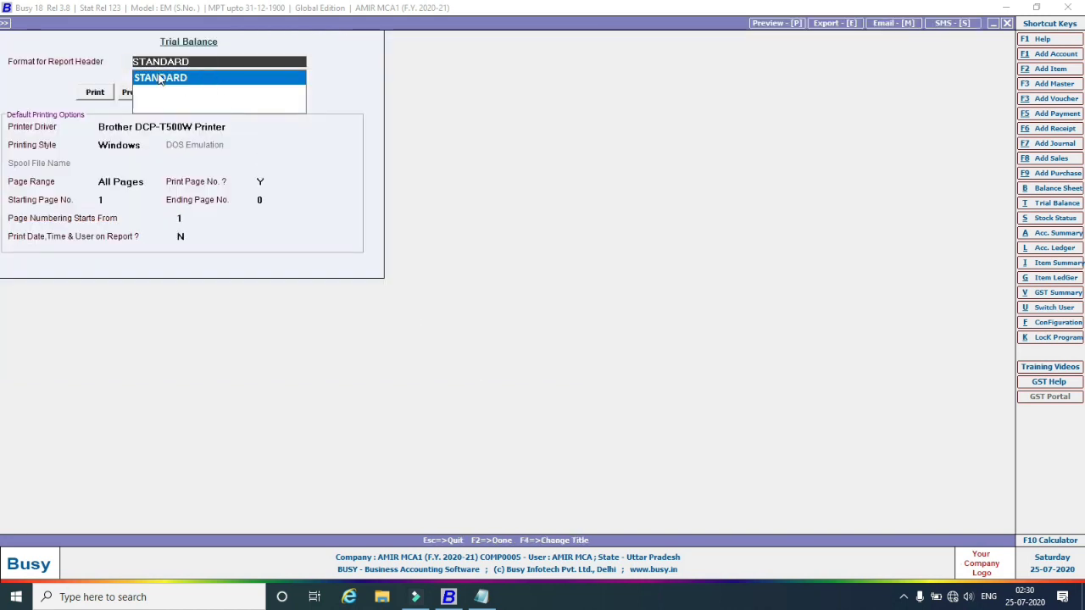
click(127, 93)
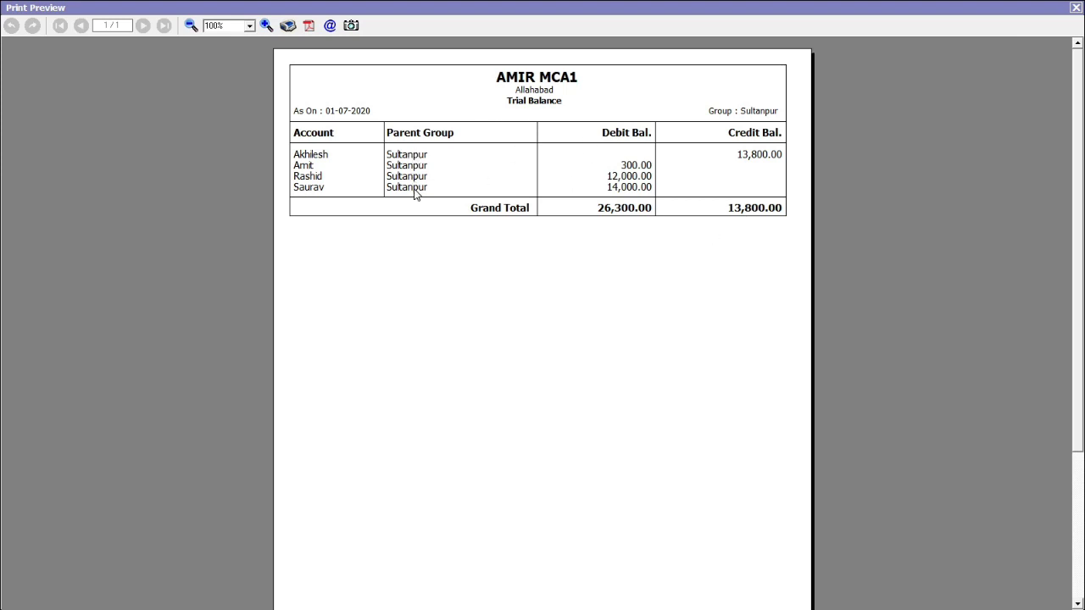
Save the previewed report as the PDF 'Sultanpur Report' on the Desktop.
click(310, 27)
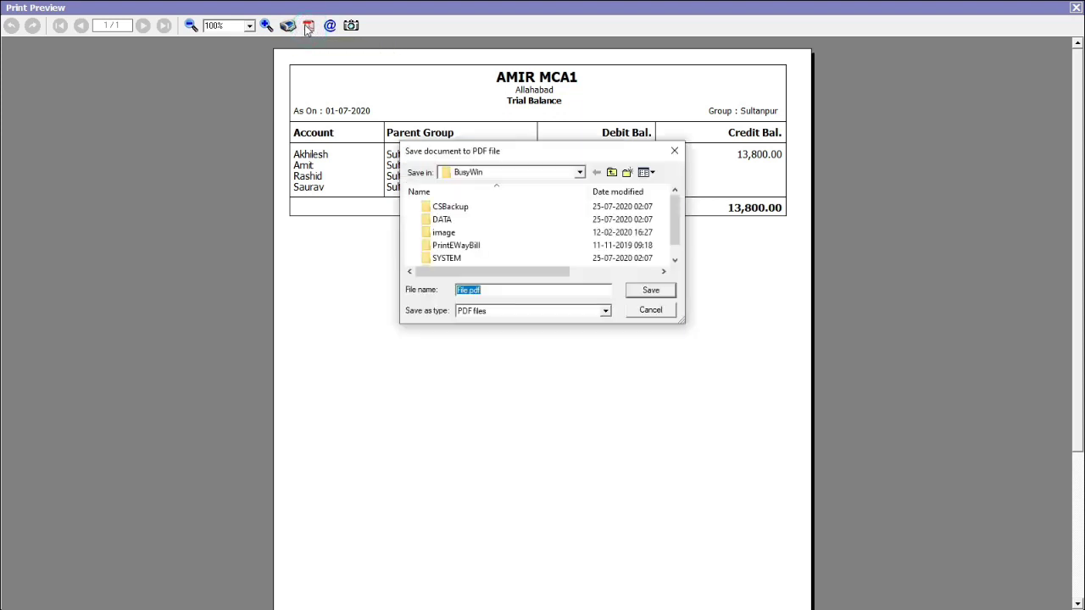
click(579, 172)
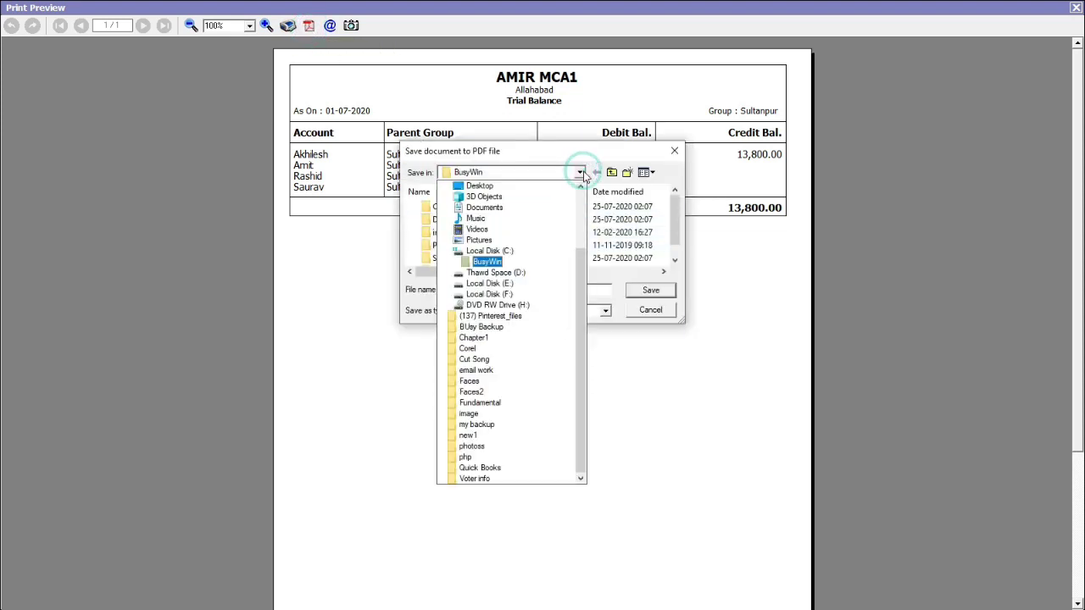
click(478, 185)
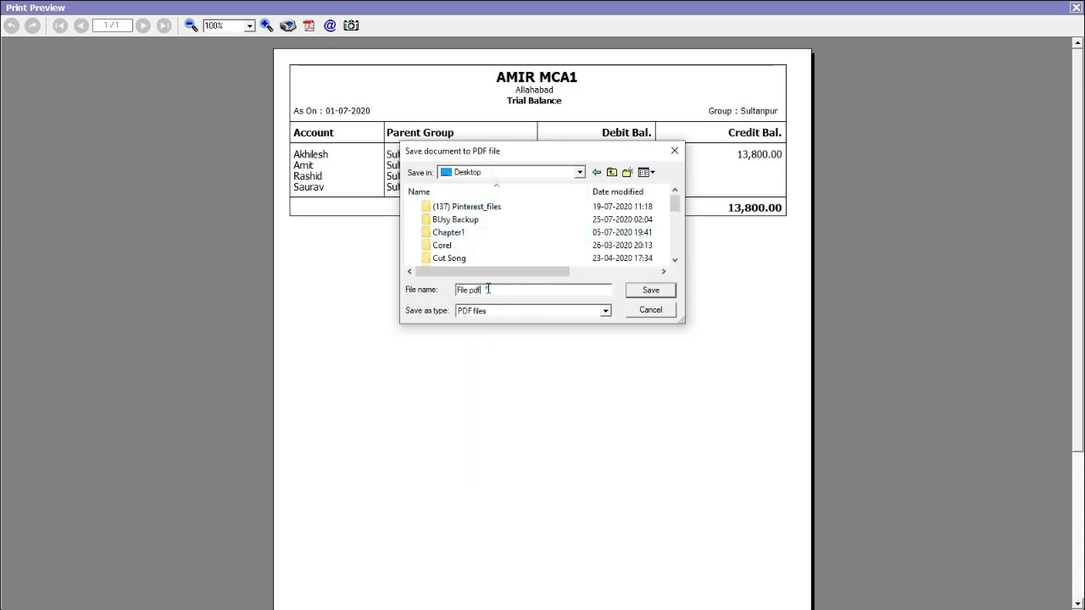
drag(497, 290, 449, 293)
text(Sultanpur Report)
click(656, 294)
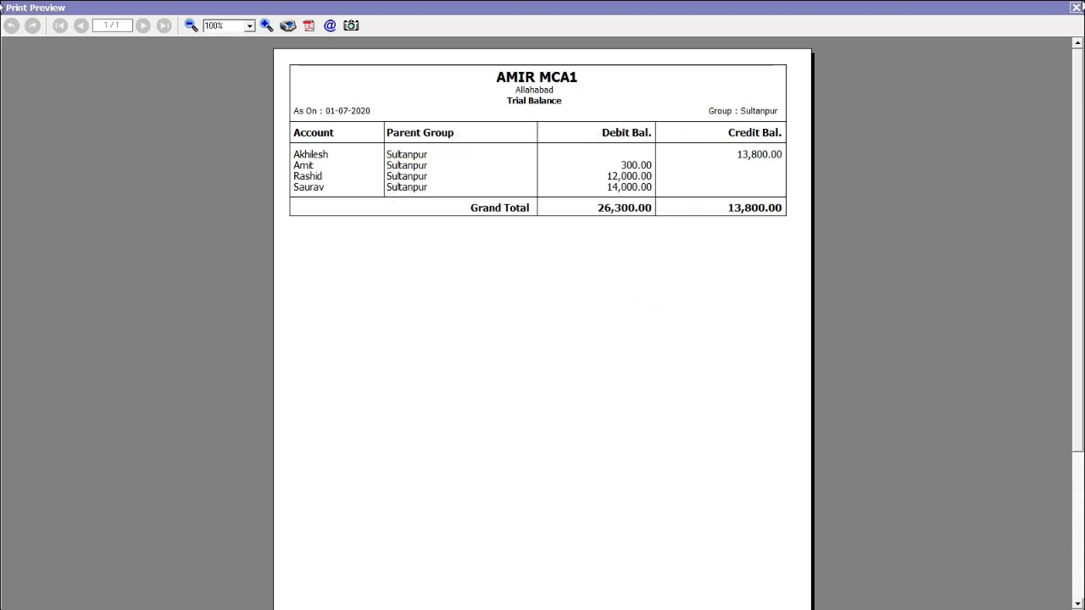
Close the preview and reports, minimize Busy, and open Sultanpur Report.pdf from the desktop.
click(1075, 6)
key(Escape)
key(Escape)
key(Escape)
key(Escape)
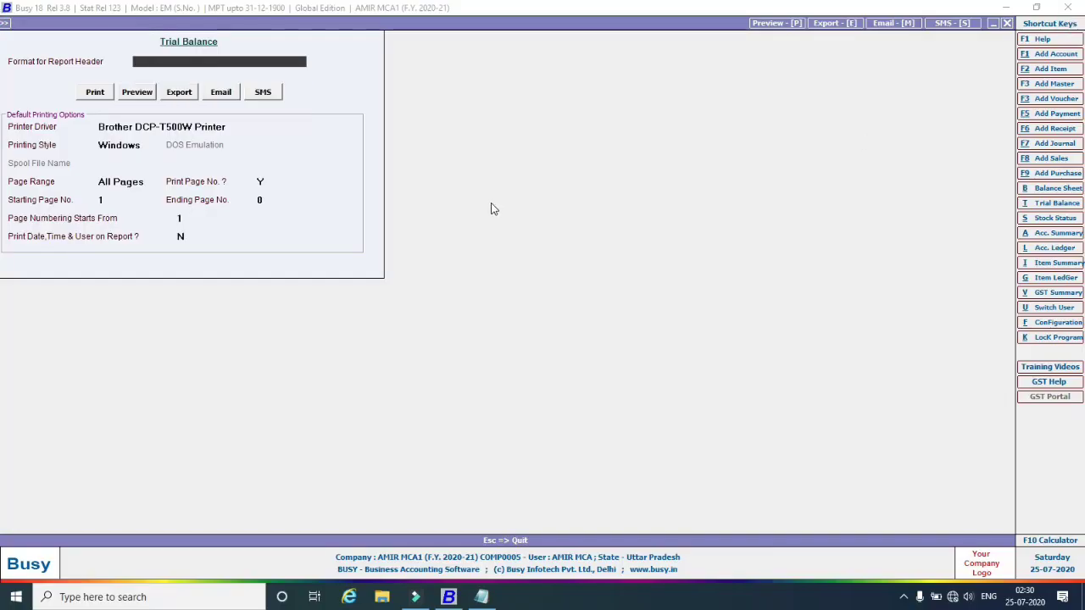
key(Escape)
key(Escape)
key(Escape)
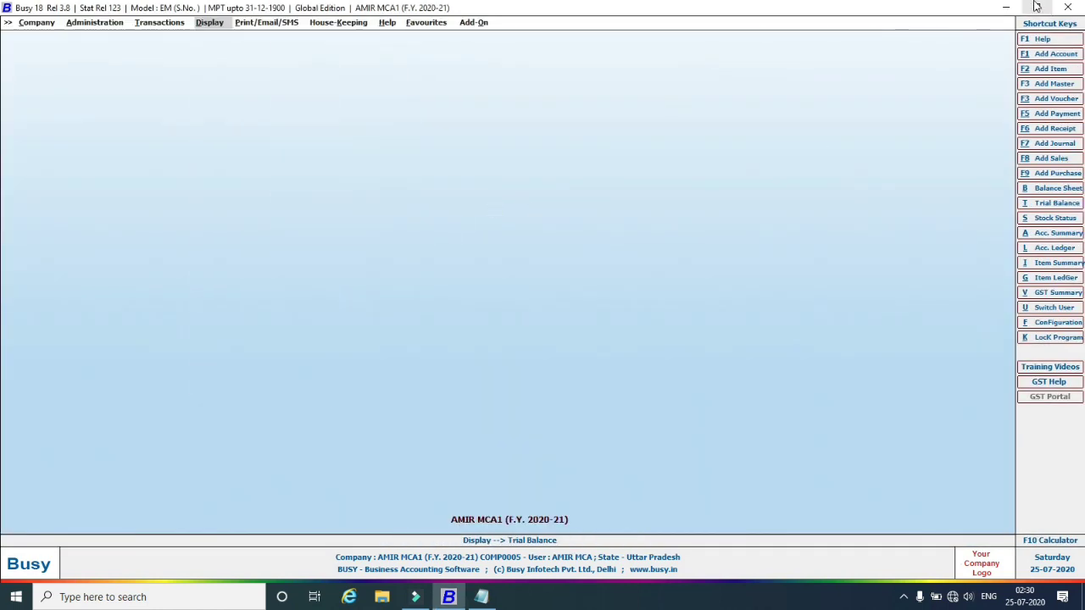
click(1006, 8)
double_click(452, 246)
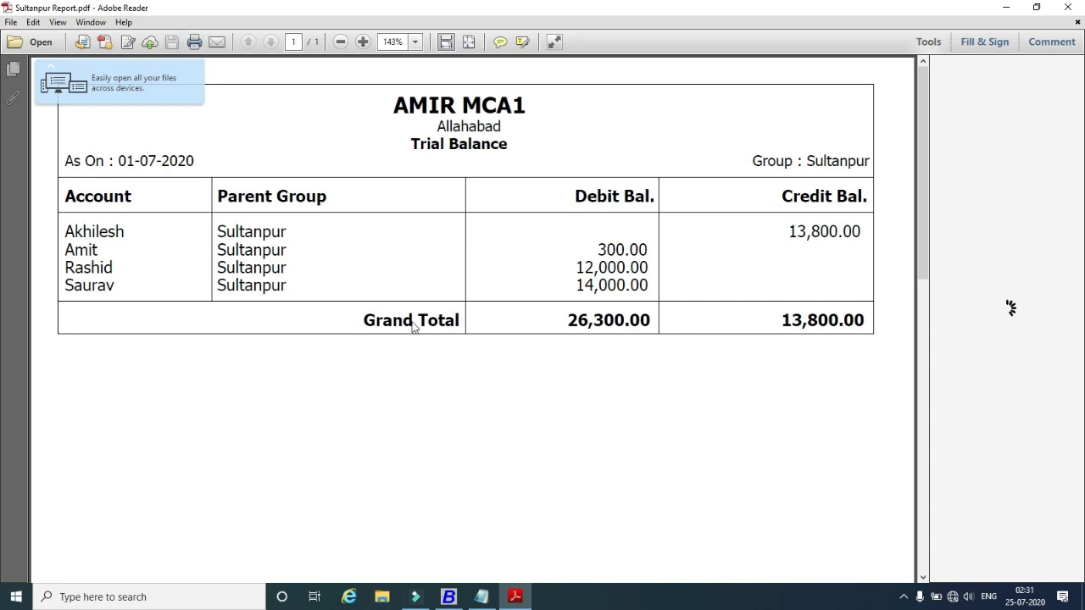
key(ctrl+p)
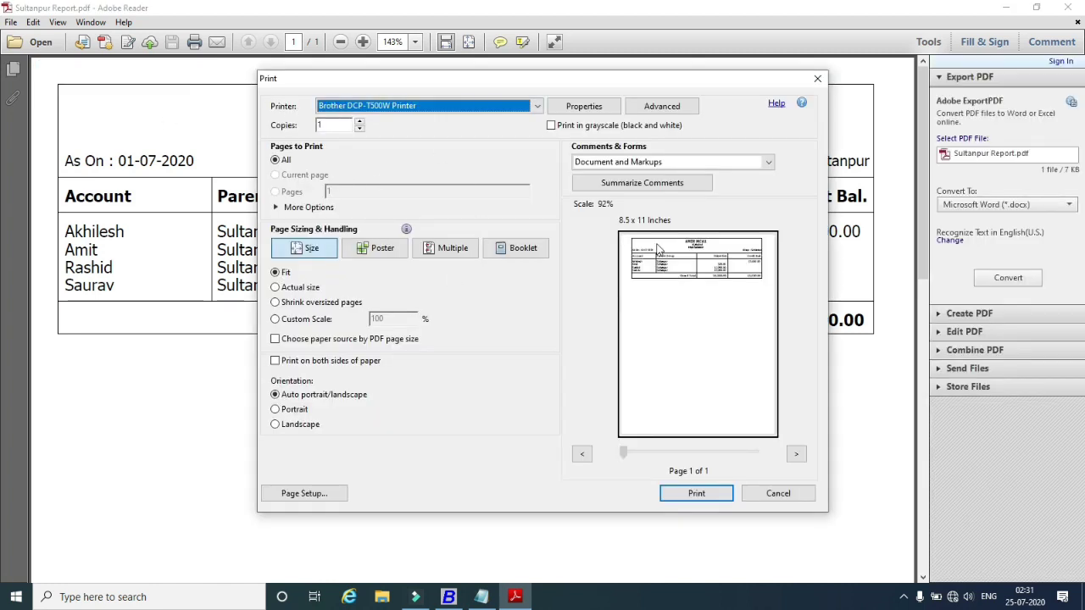
click(816, 80)
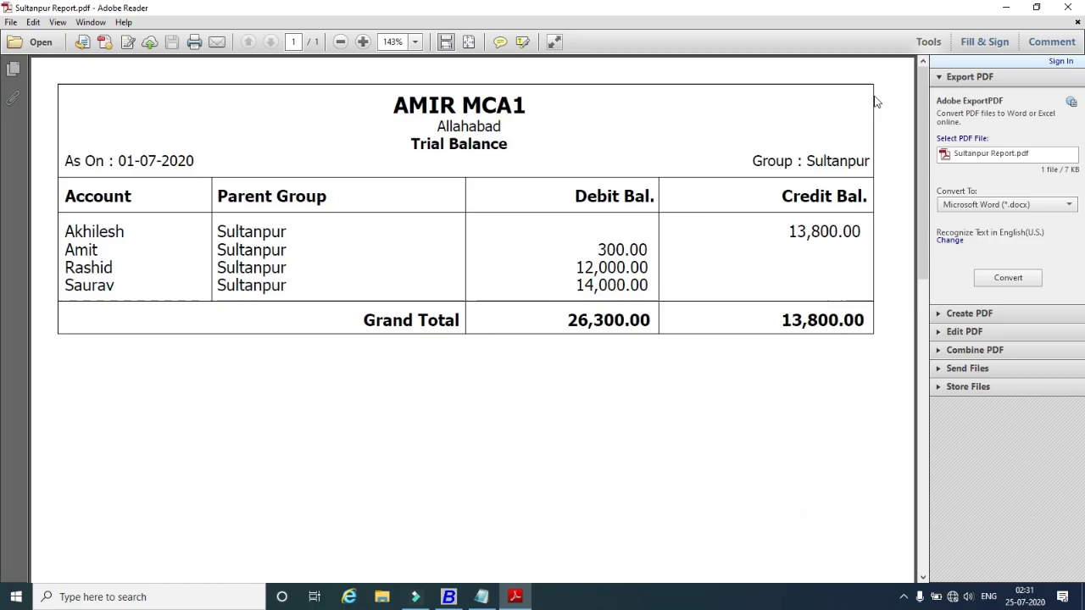
click(1071, 7)
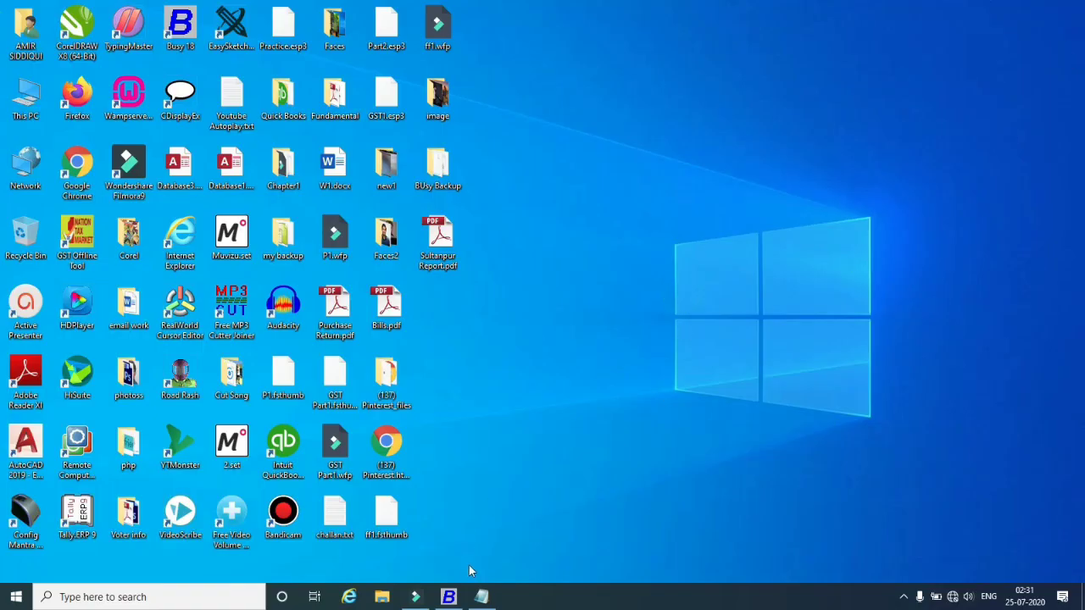
Restore the Busy window from the taskbar and expand the Masters list.
click(449, 597)
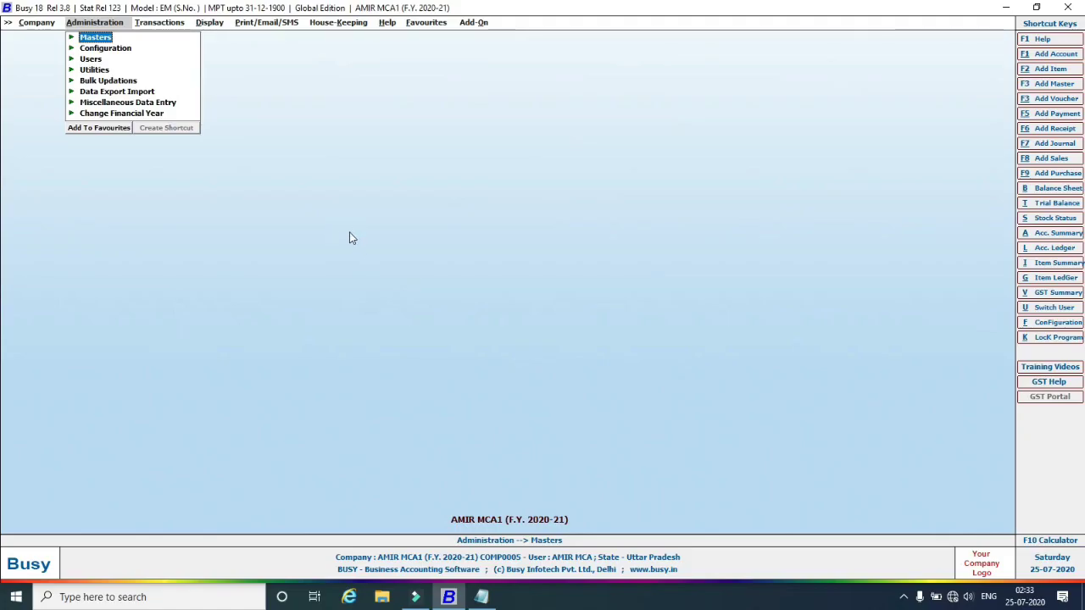
click(71, 38)
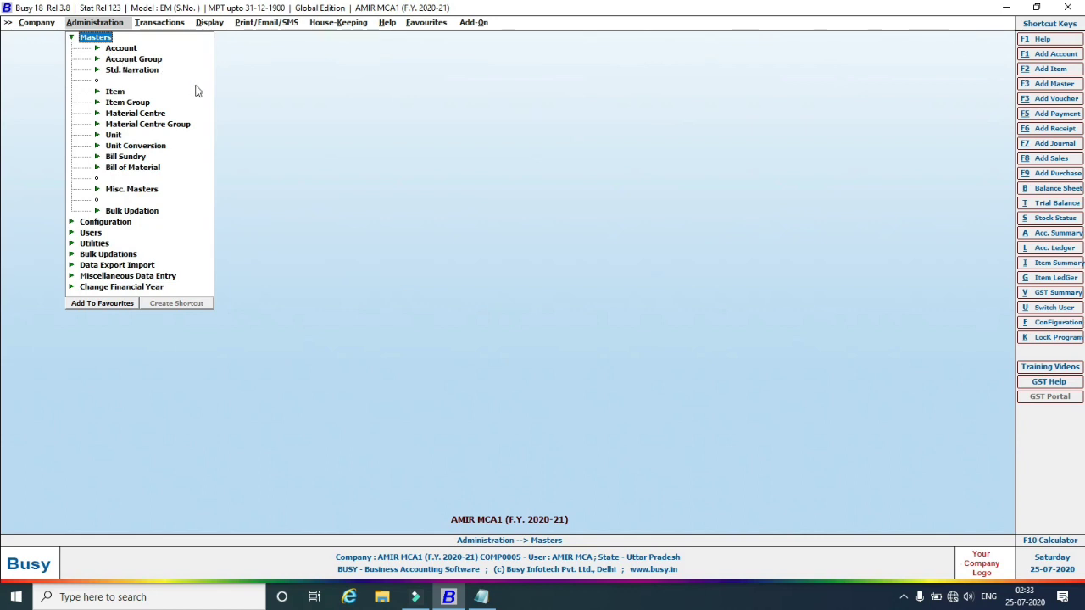
Add Computers as a primary item group.
click(97, 102)
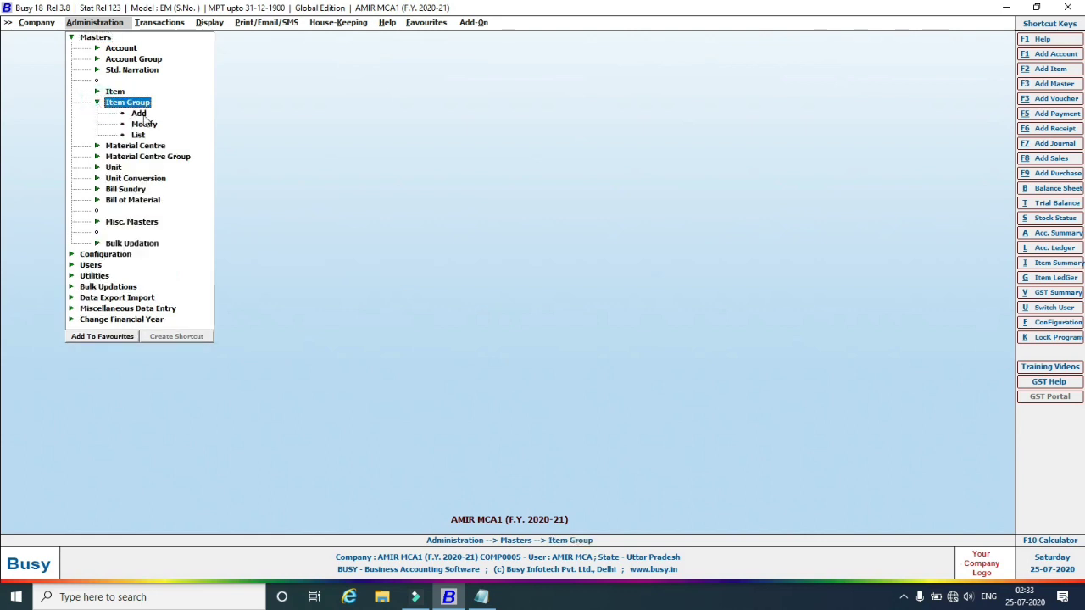
double_click(141, 114)
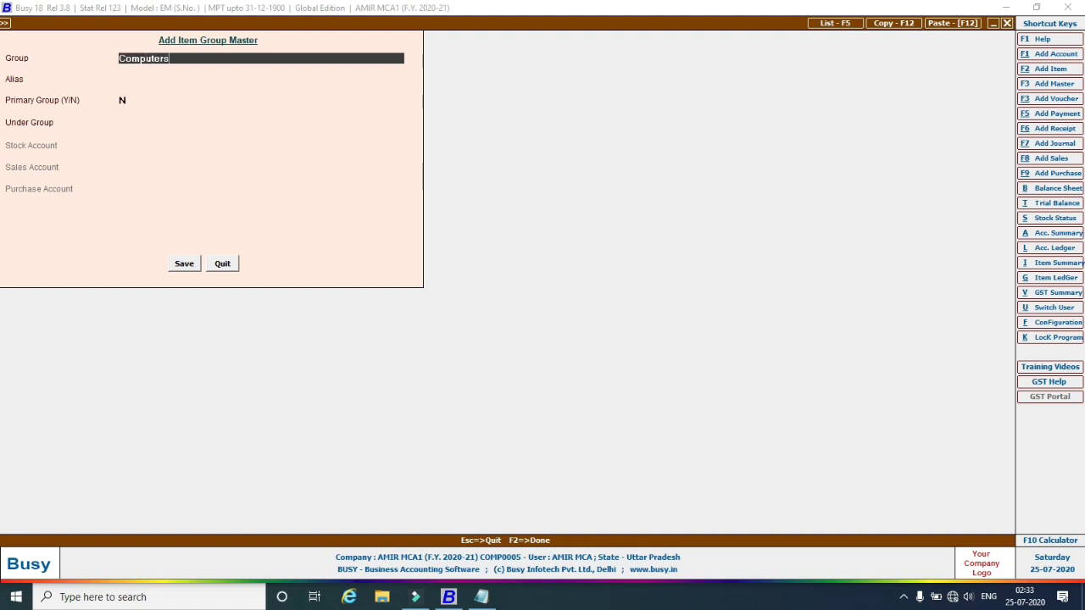
key(Return)
key(Return)
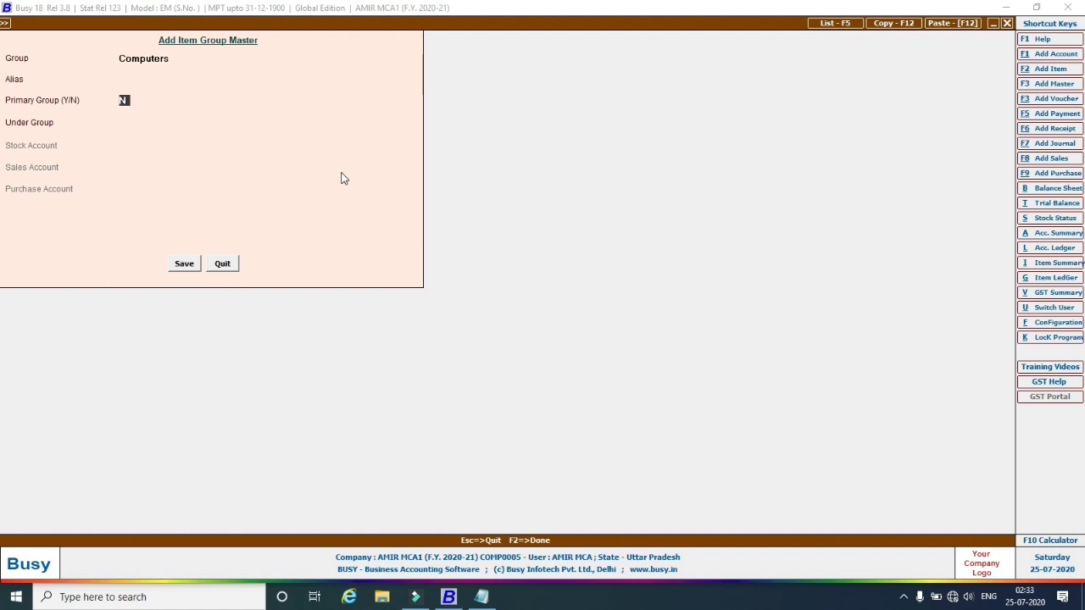
text(y)
key(Return)
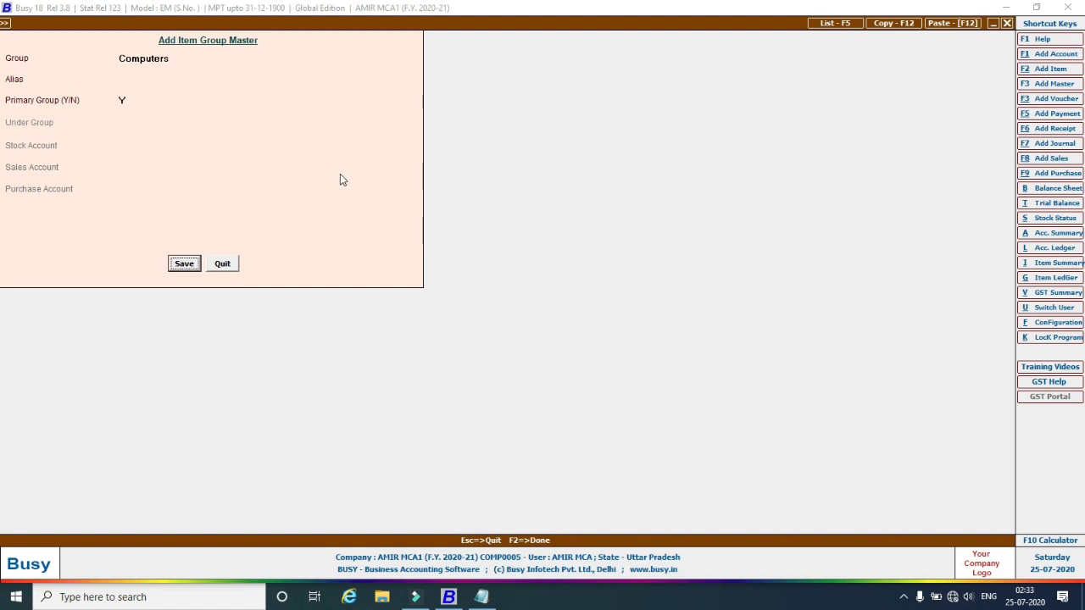
click(182, 264)
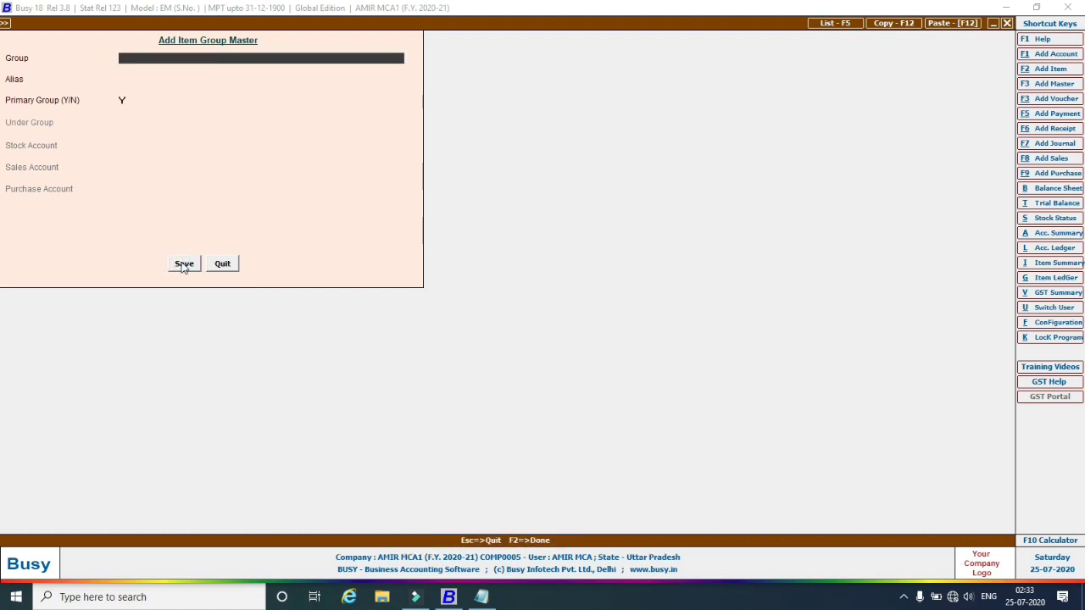
Add Mobiles as a primary item group and review the item group list.
text(Mobiles)
key(Return)
key(Return)
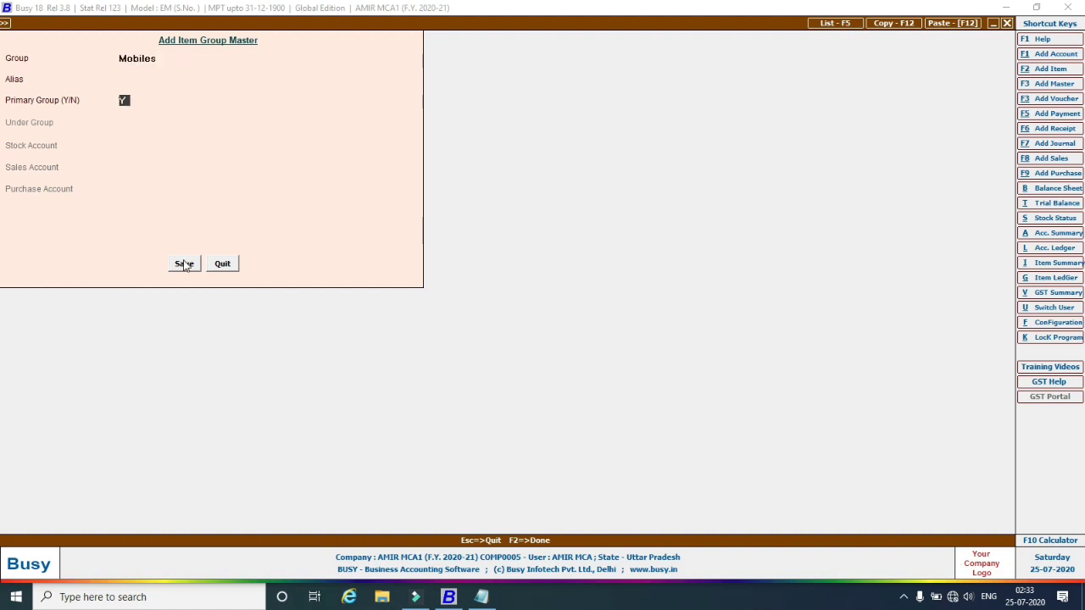
click(186, 266)
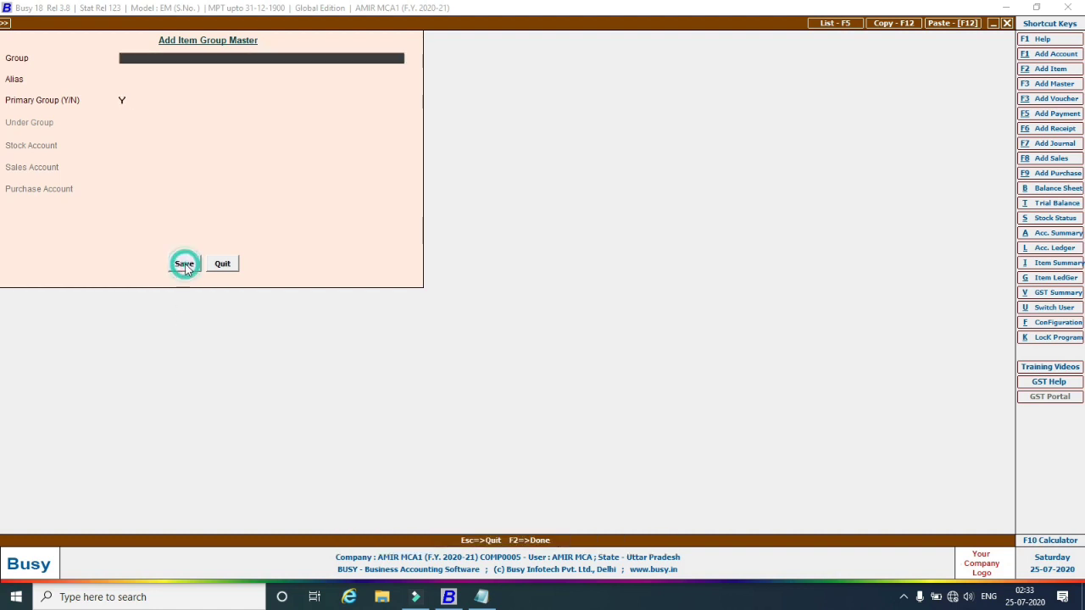
key(Escape)
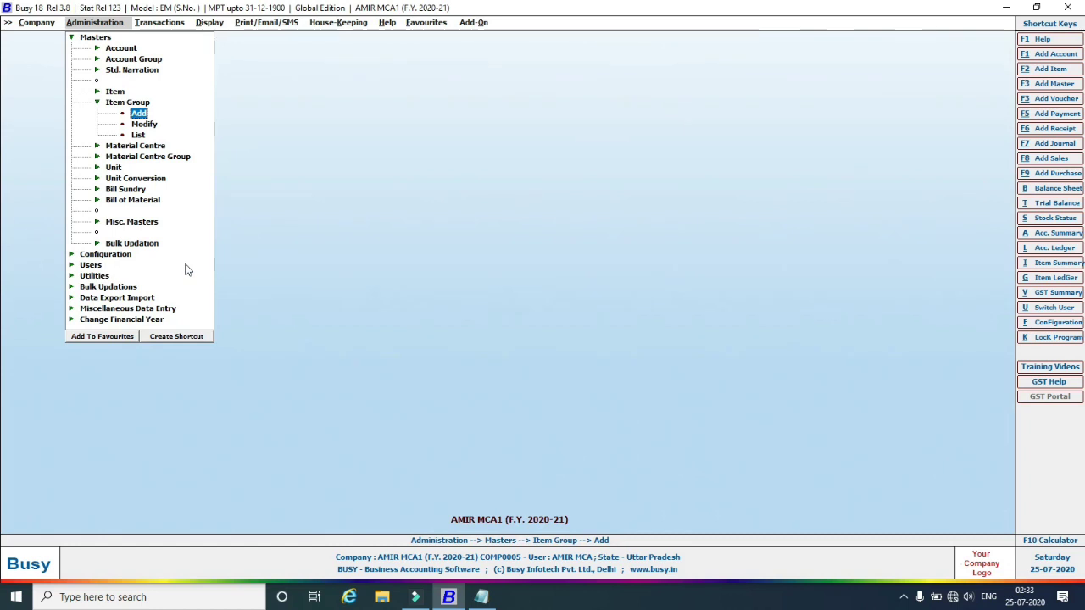
click(147, 124)
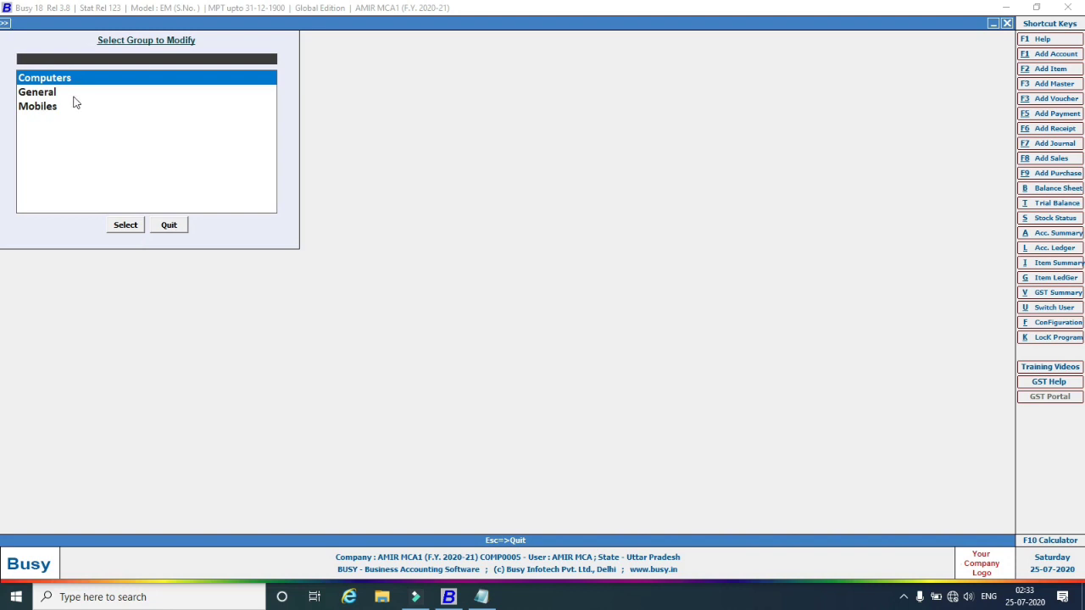
key(Escape)
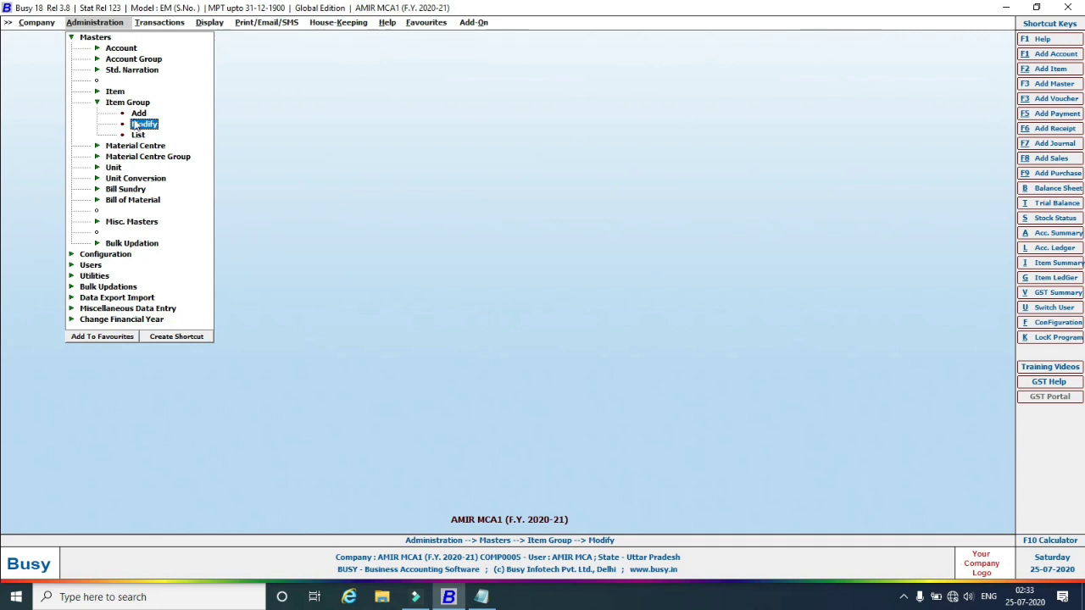
click(105, 101)
Add item HP Desktop 204 in the Computers group with unit Pcs. and critical level N.
click(115, 90)
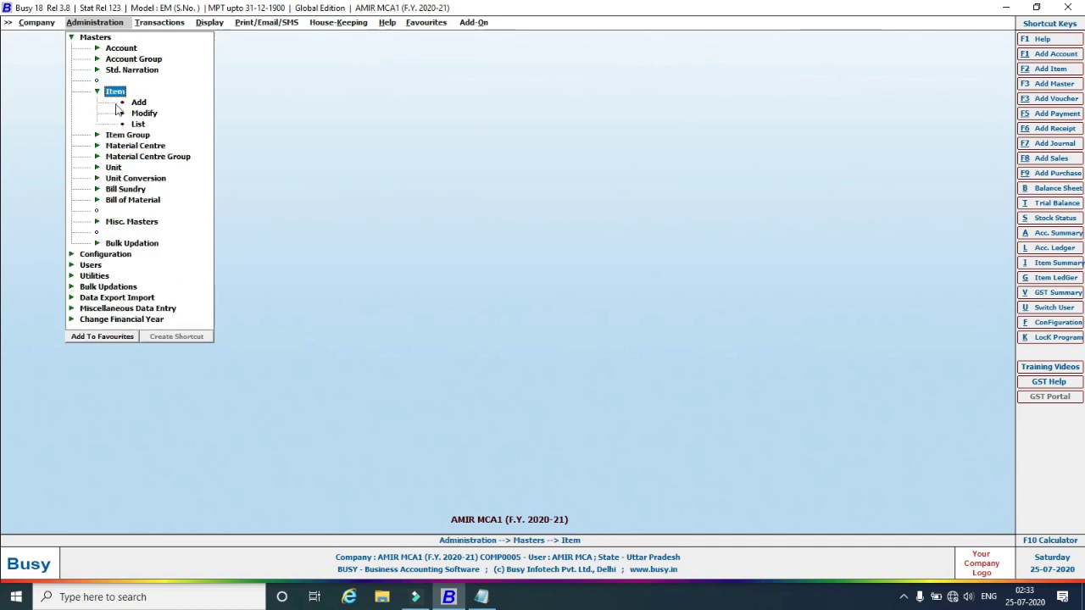
click(139, 102)
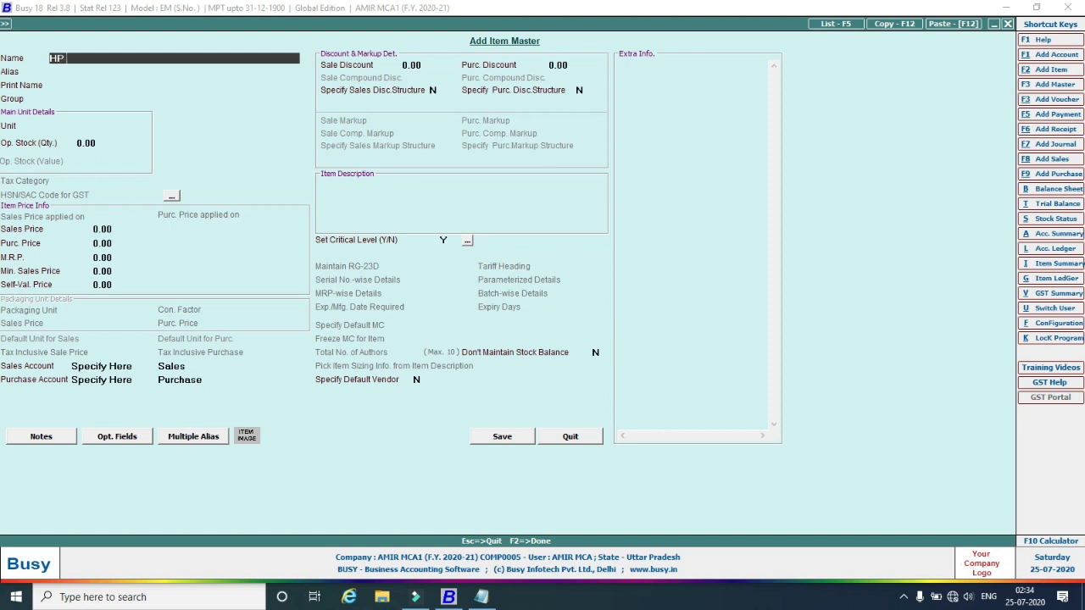
text(p 204)
key(Return)
key(Return)
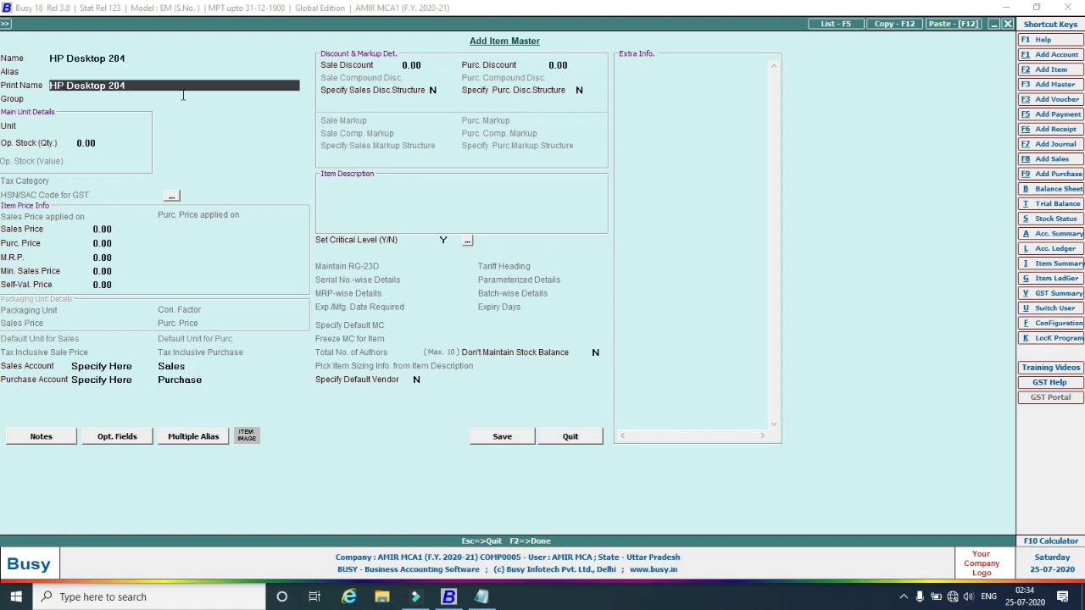
key(Return)
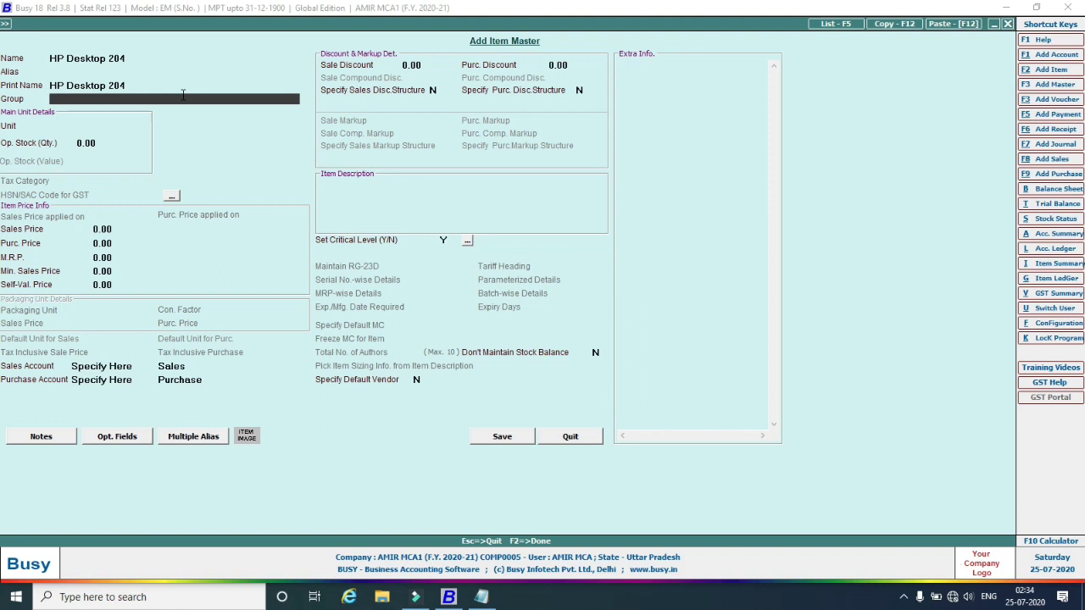
text(C)
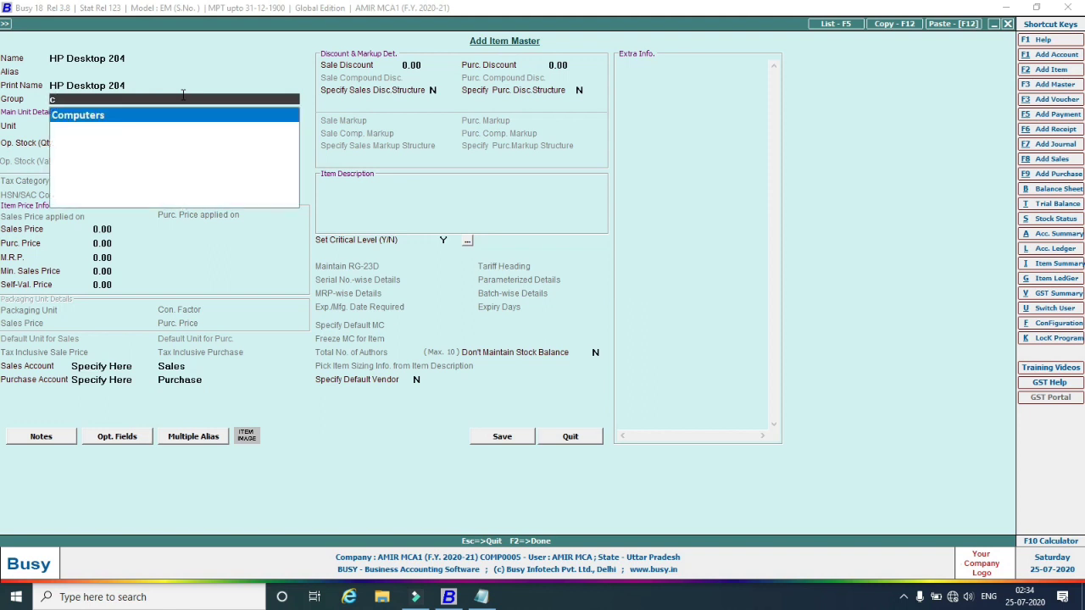
key(Return)
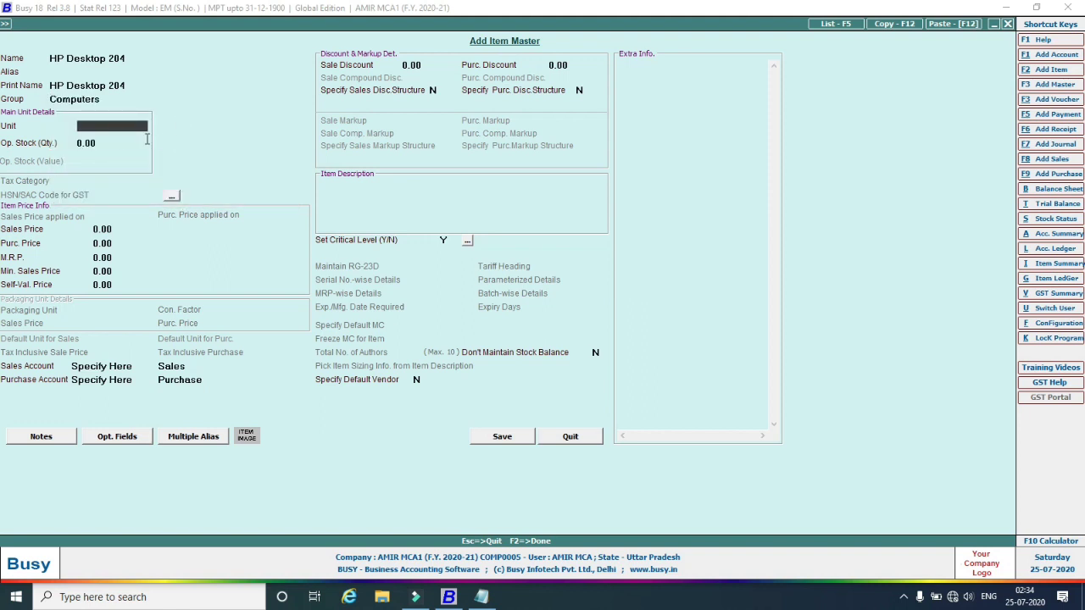
text(p)
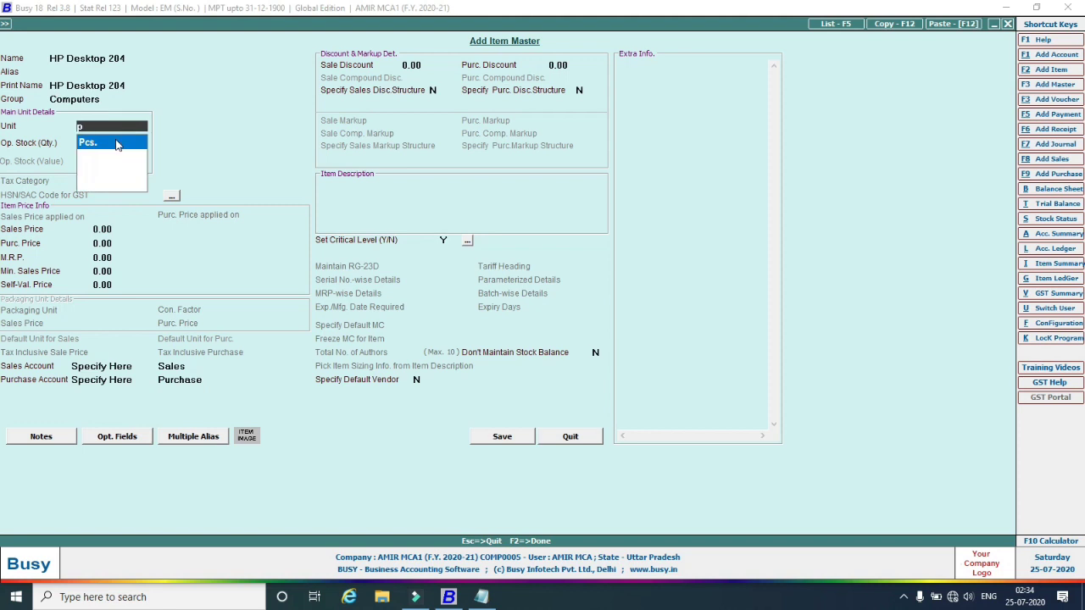
click(117, 143)
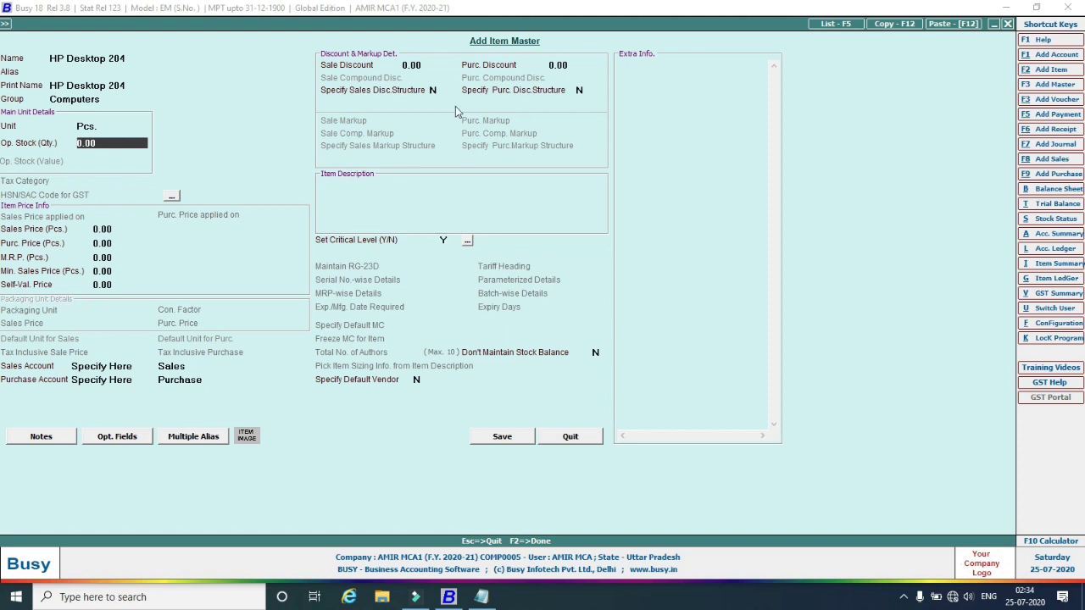
click(444, 240)
key(n)
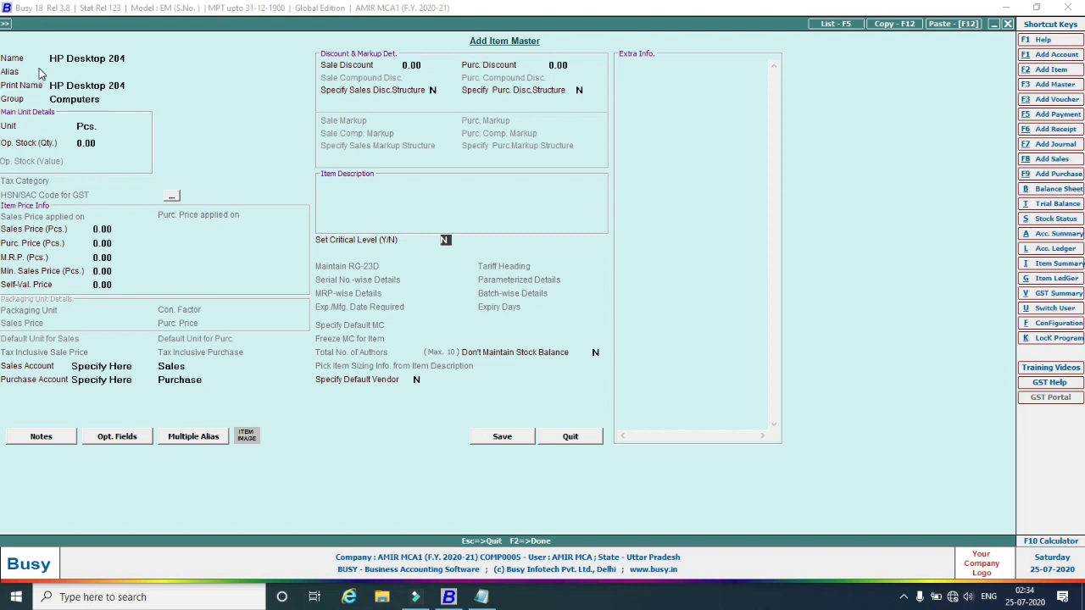
click(500, 437)
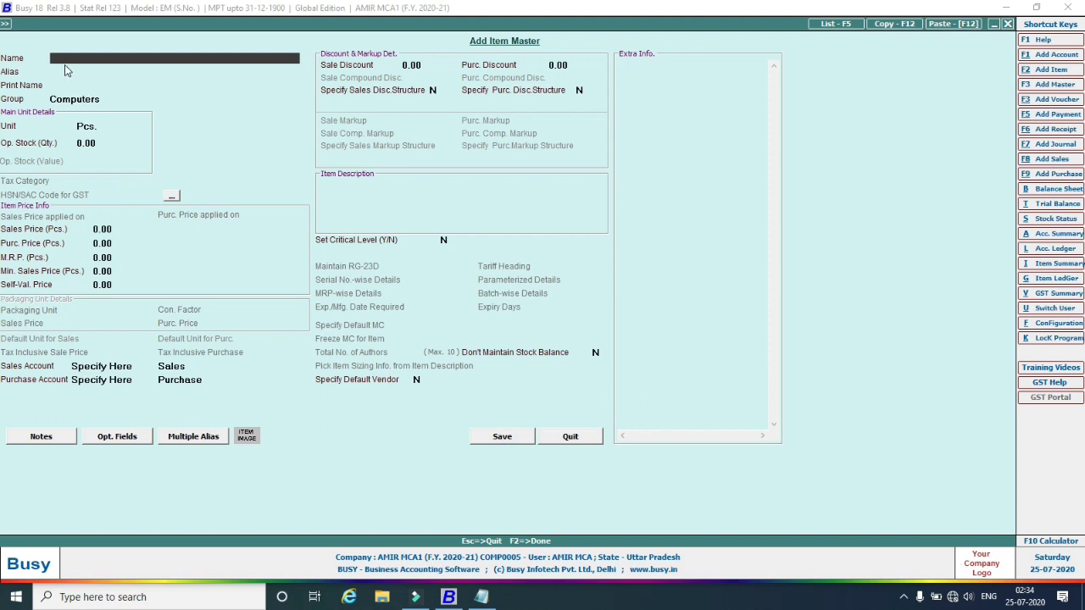
Add item HP Computer 203 with the same default details.
text(HP Computer 203)
key(Return)
key(Return)
key(Return)
key(Return)
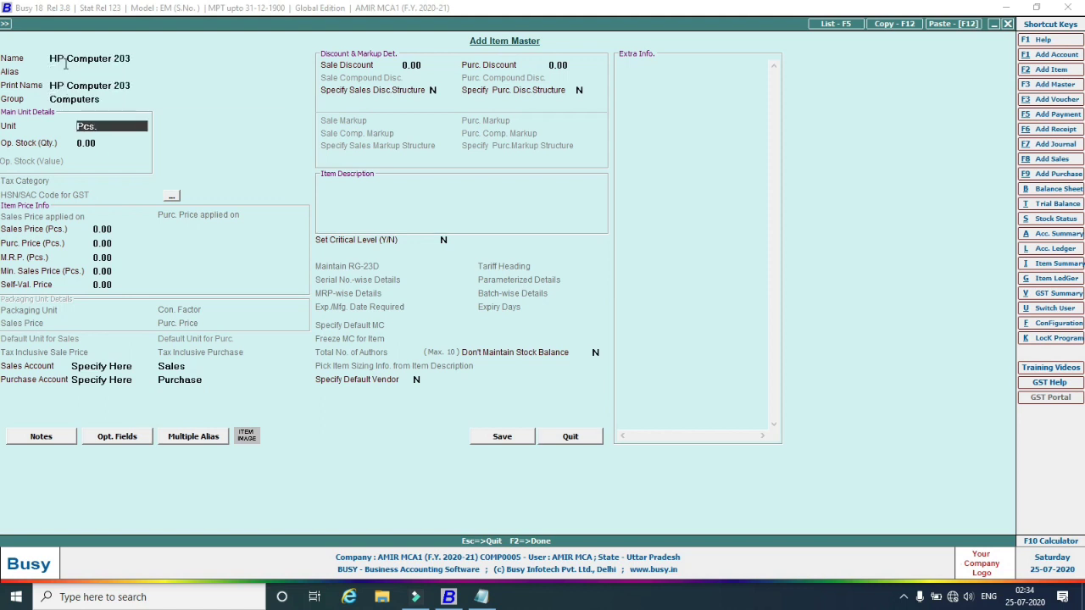
click(480, 436)
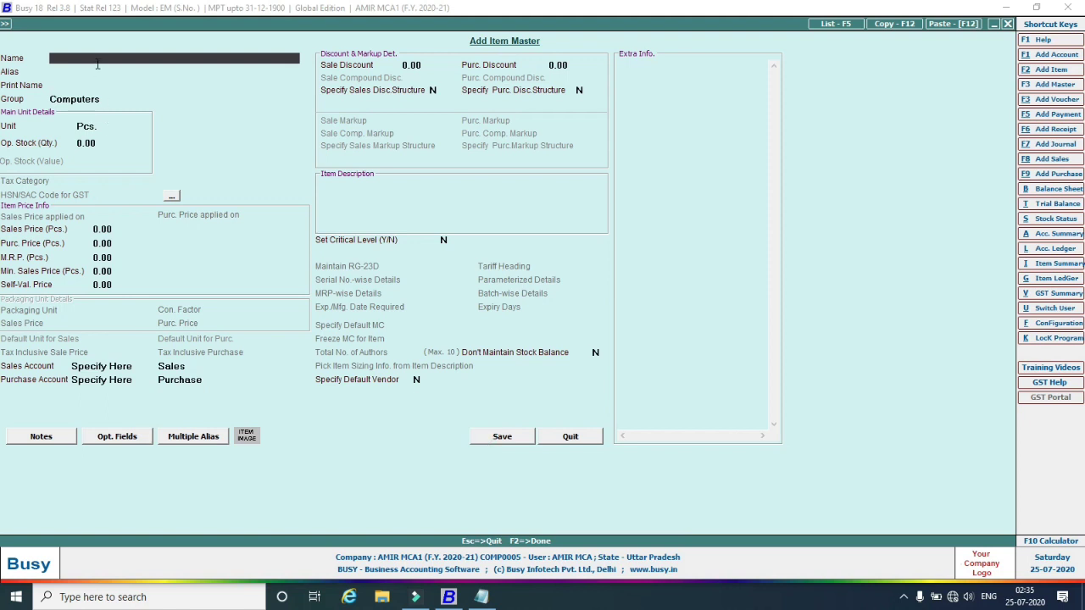
Add item Acer Computer 409 with an opening stock of 2 Pcs.
text(Acer Computer 409)
key(Return)
key(Return)
key(Return)
key(Return)
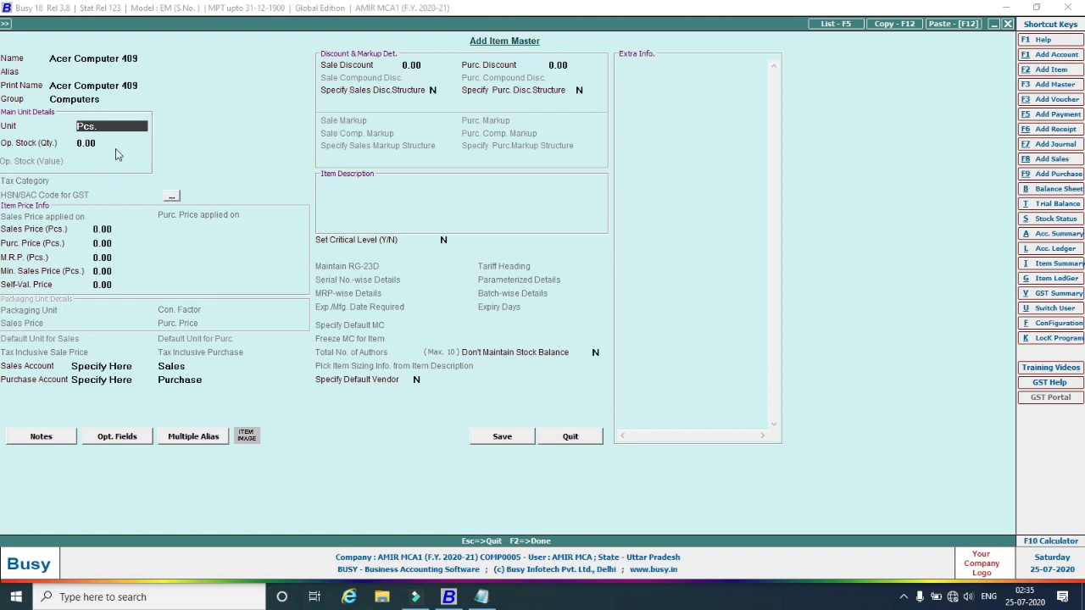
click(84, 144)
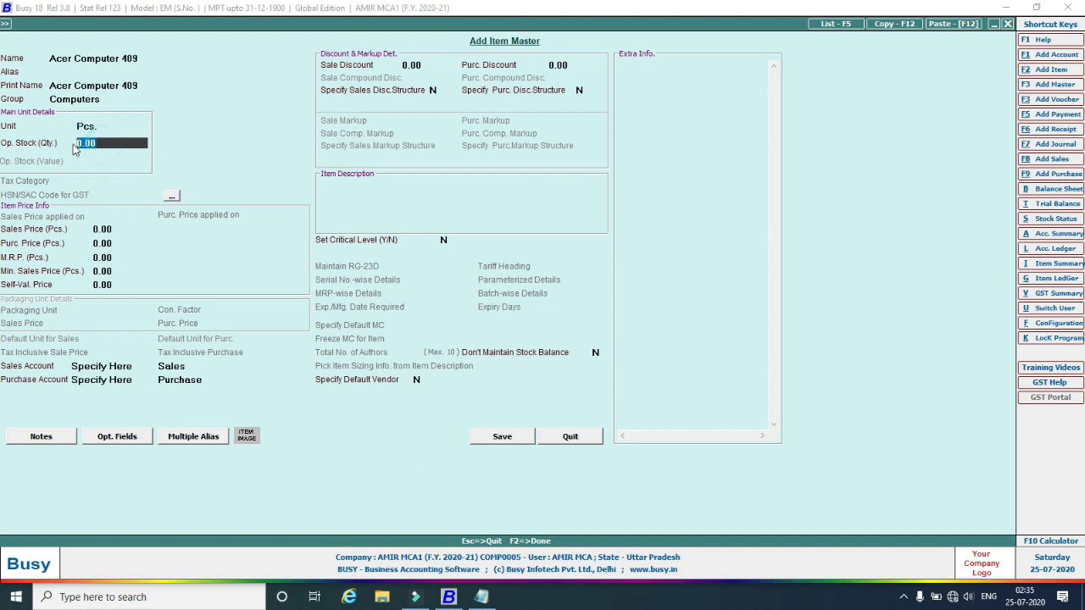
text(2)
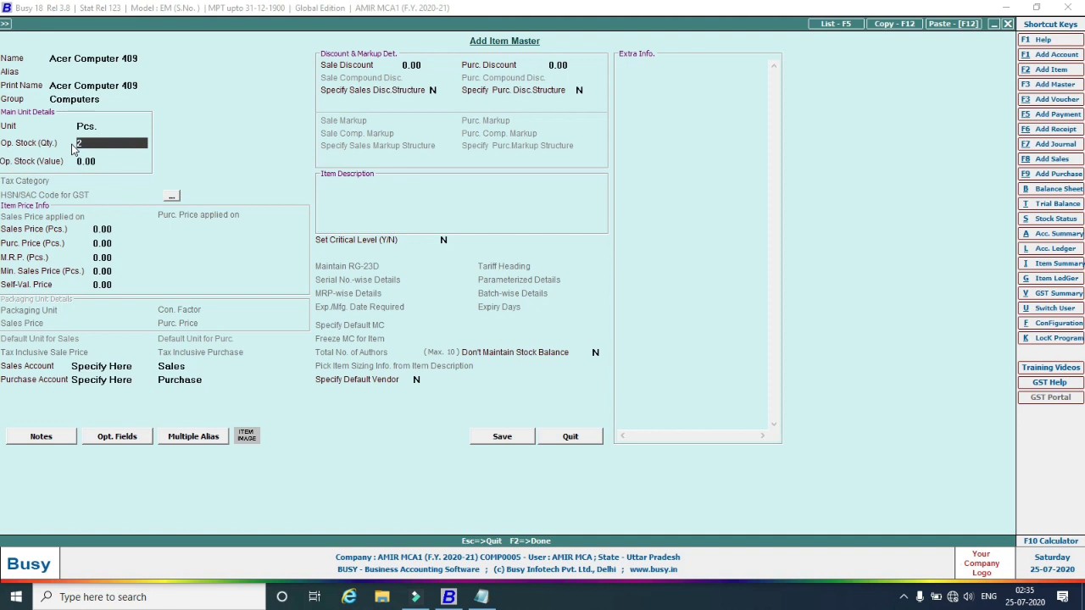
key(Return)
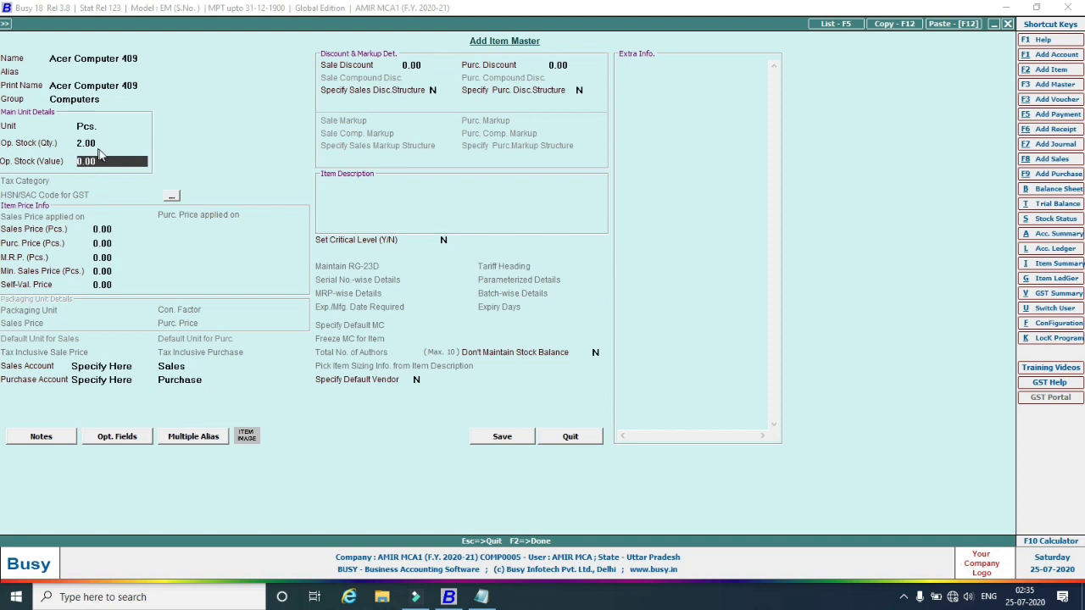
click(495, 435)
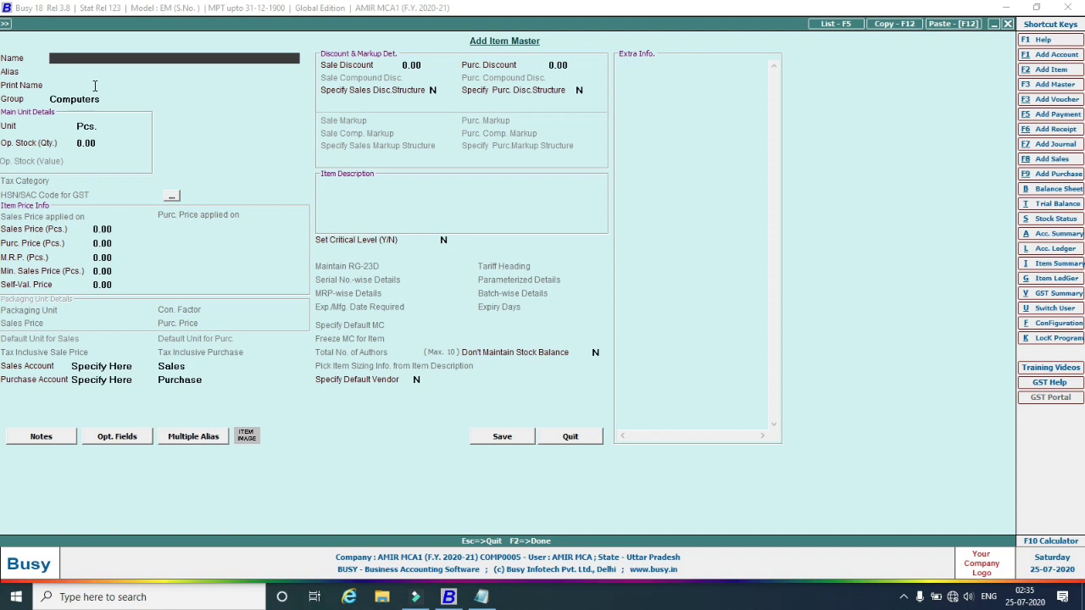
Add Samsung Galaxy S8 under the Mobiles group and close the item form.
text(Samsung Galaxy S8)
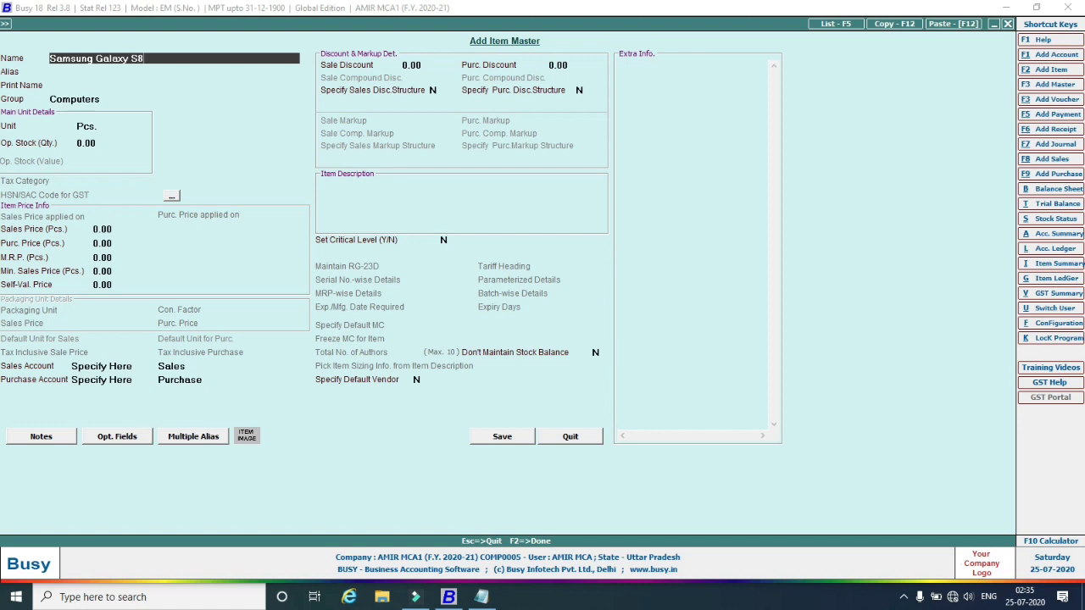
key(Return)
key(Return)
key(Return)
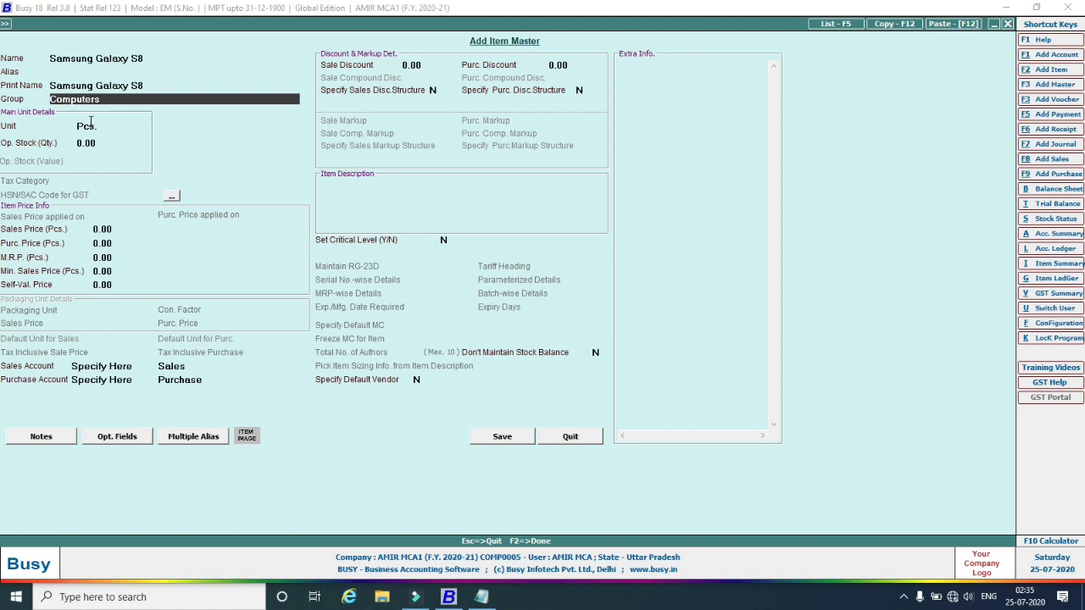
text(m)
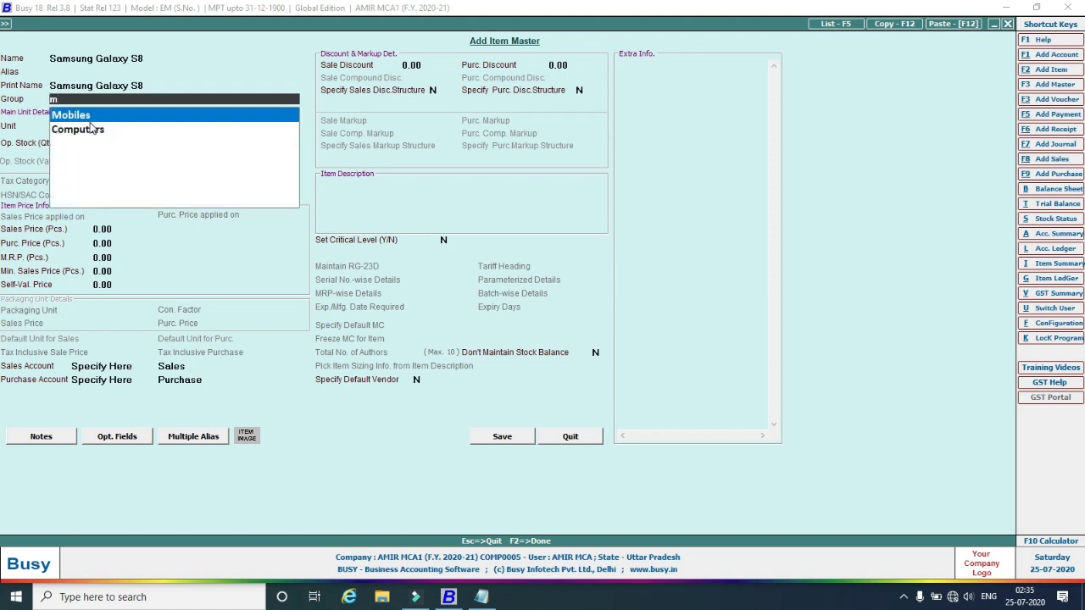
key(Return)
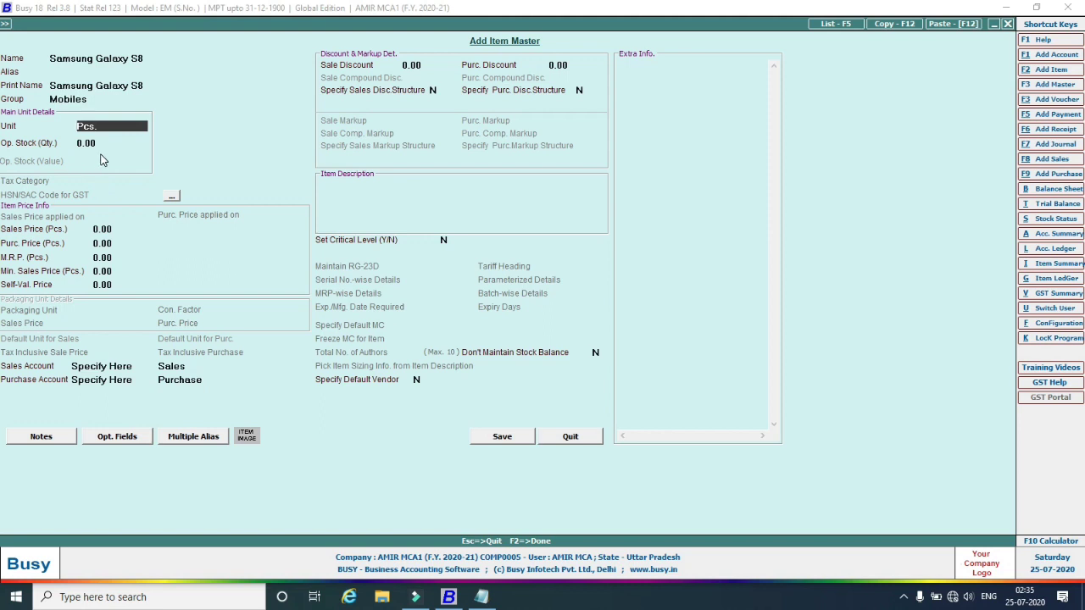
click(516, 439)
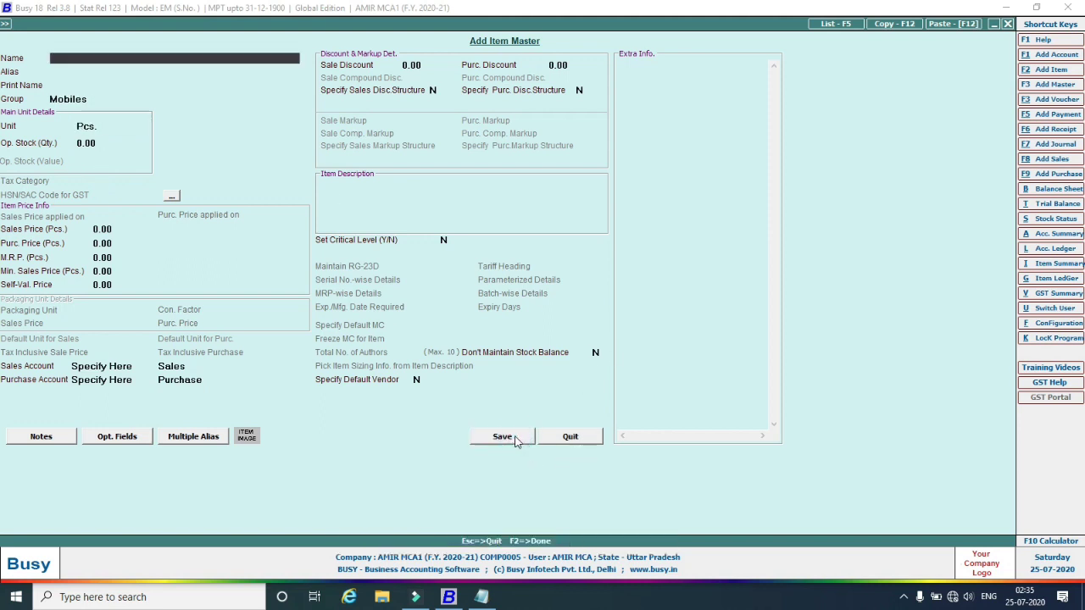
key(Escape)
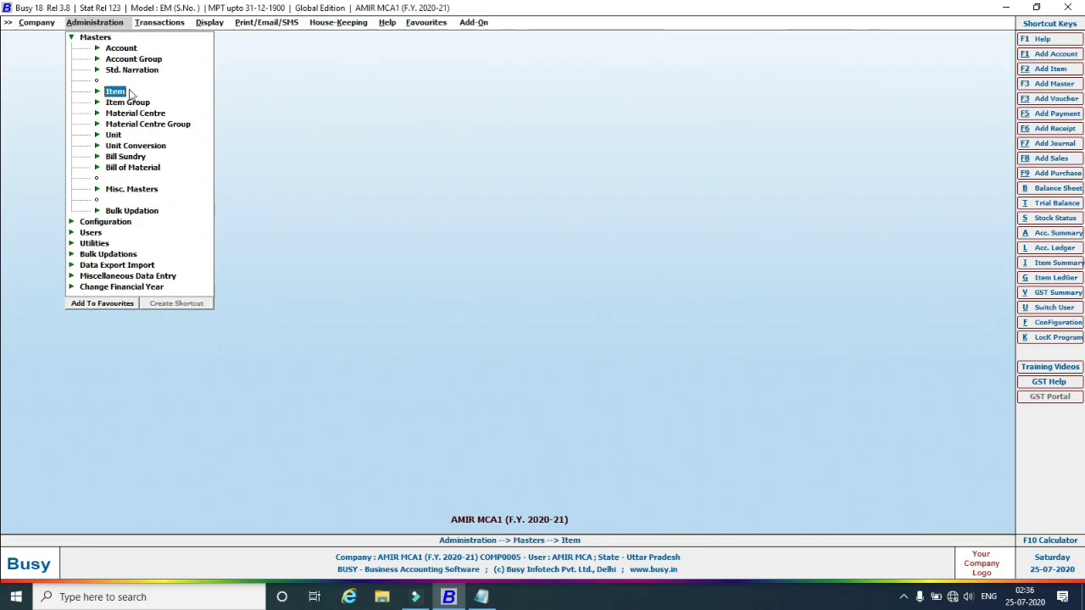
Display the on-screen standard-format item list for the Computers group only.
click(97, 91)
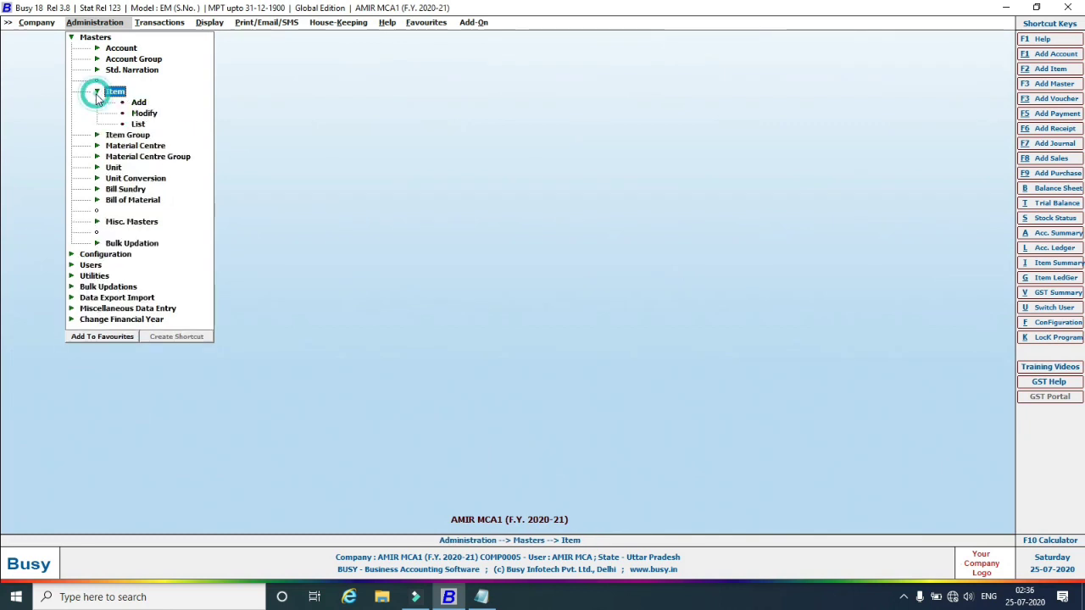
click(144, 113)
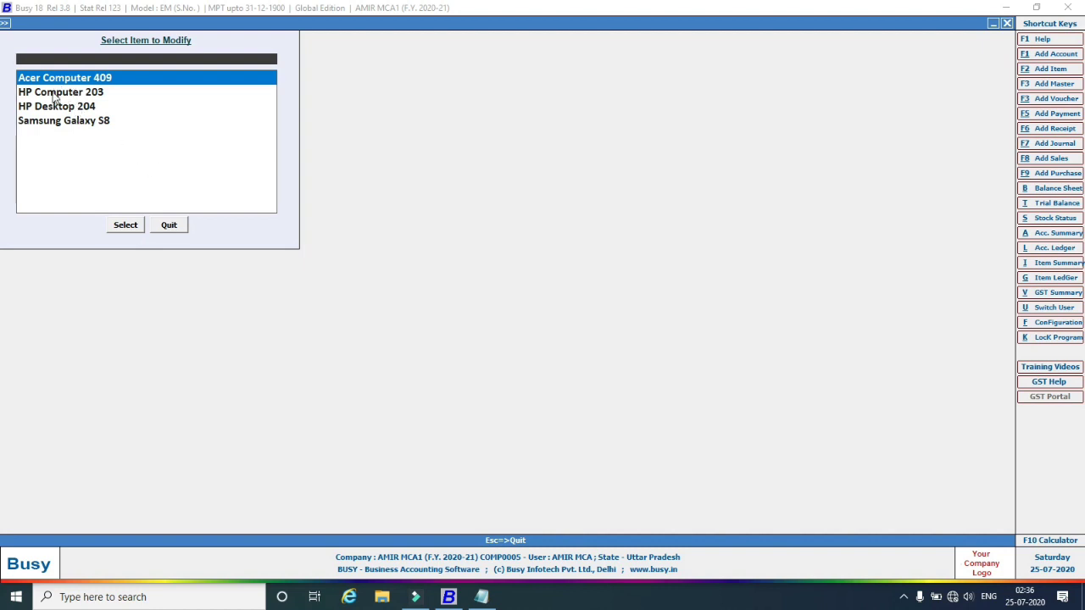
key(Escape)
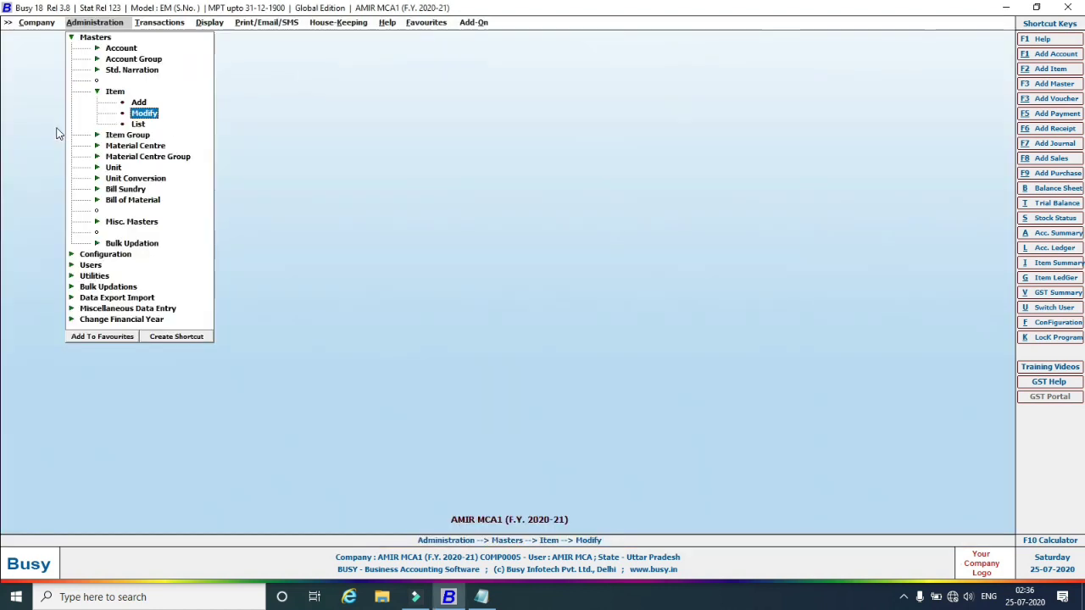
click(138, 124)
click(491, 319)
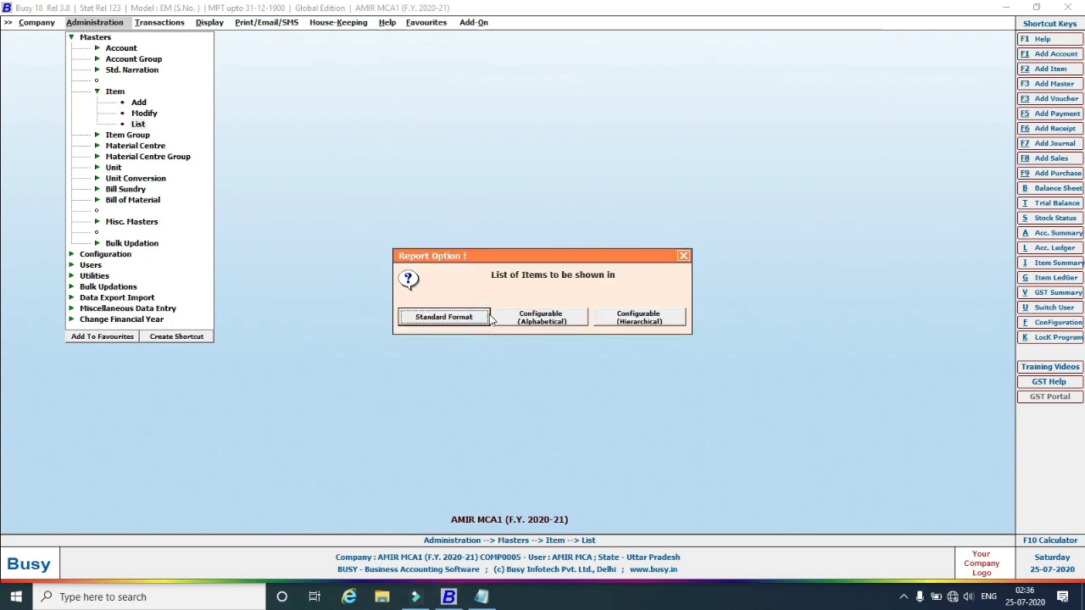
click(469, 318)
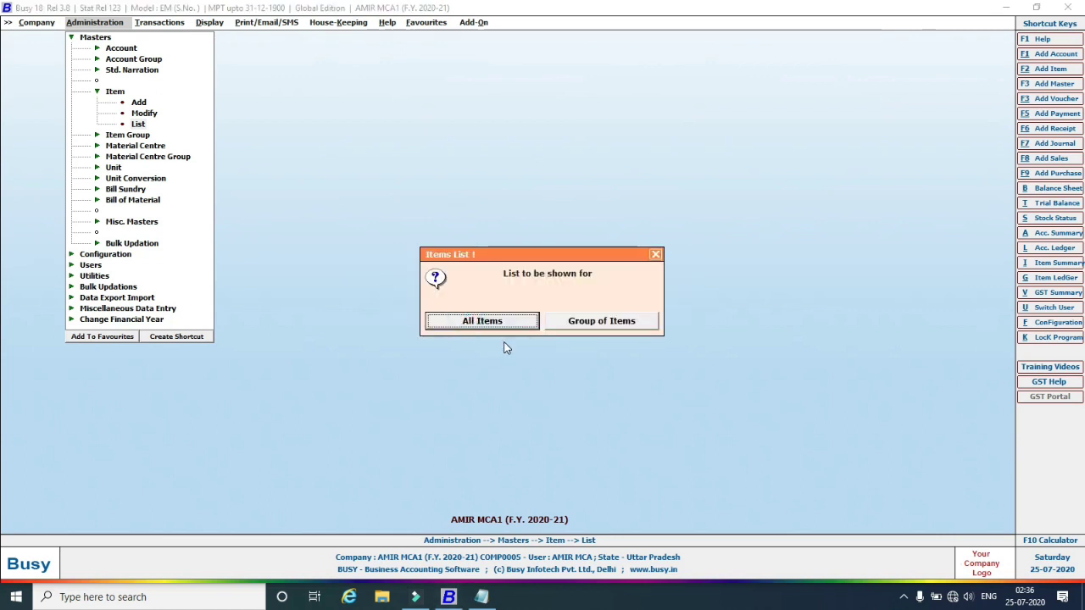
click(588, 323)
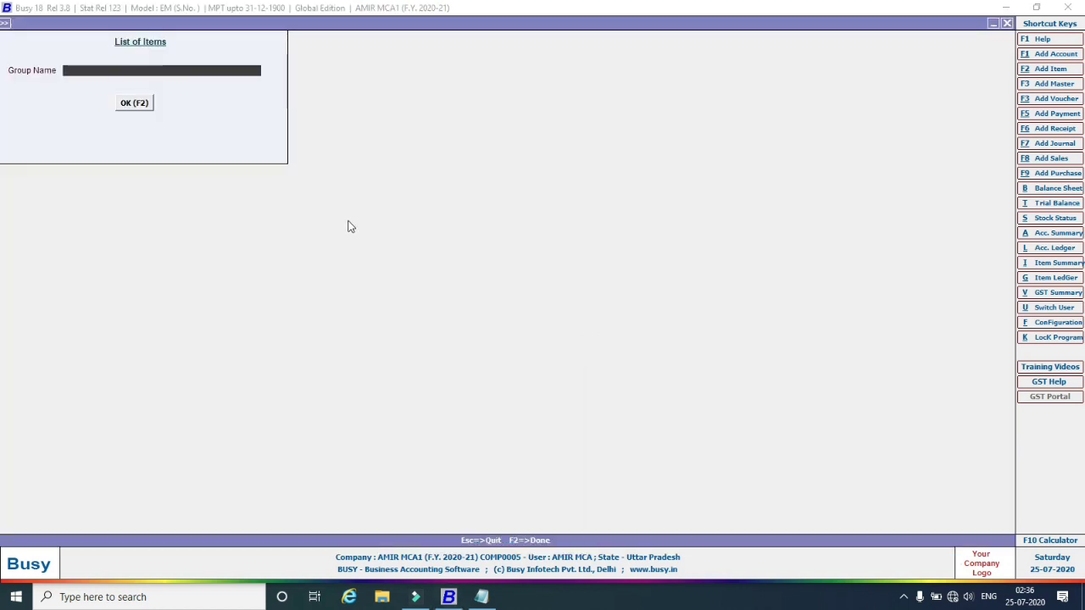
key(Return)
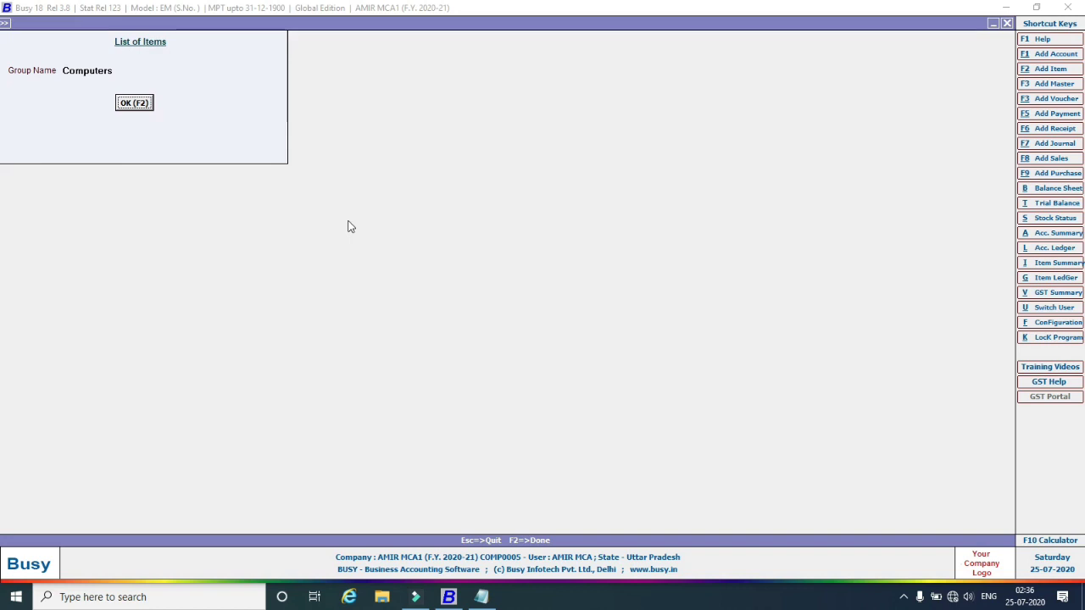
click(163, 102)
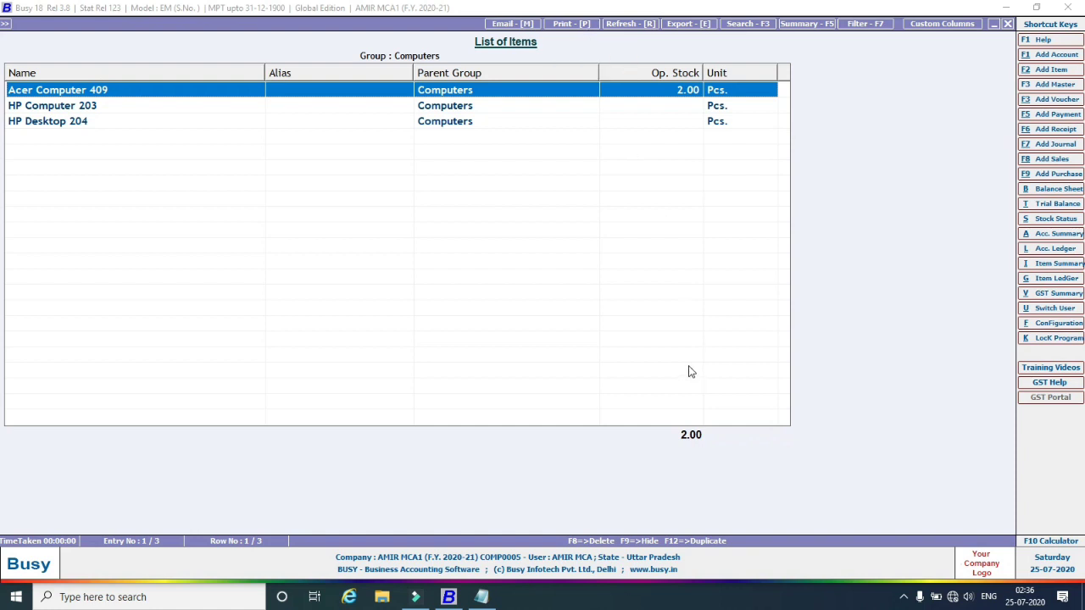
Switch the item list to the Mobiles group, view Samsung Galaxy S8 in Pcs., then close it.
key(Escape)
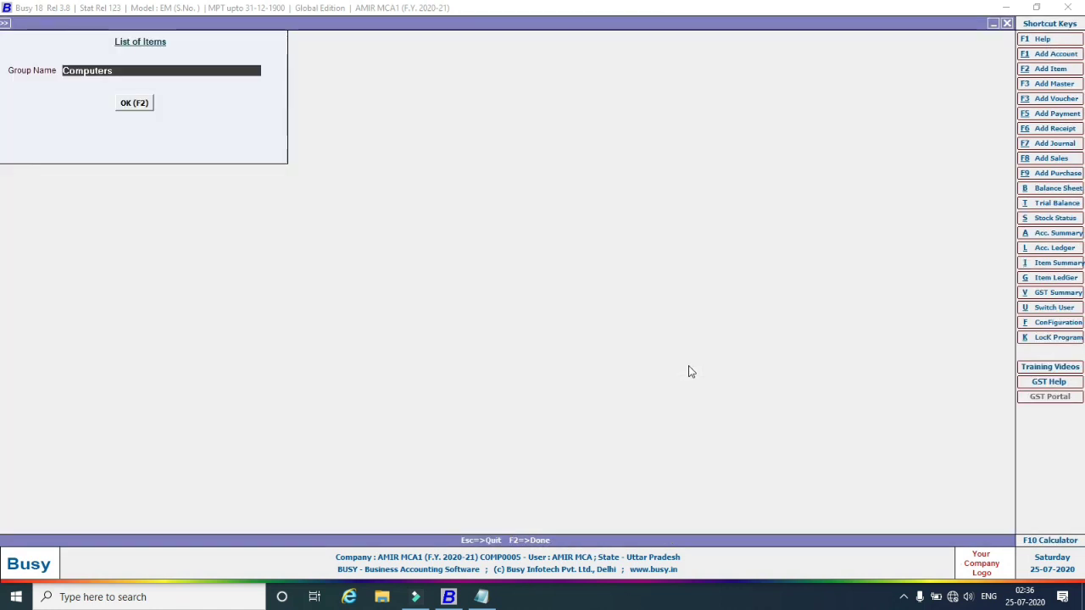
text(mo)
key(Return)
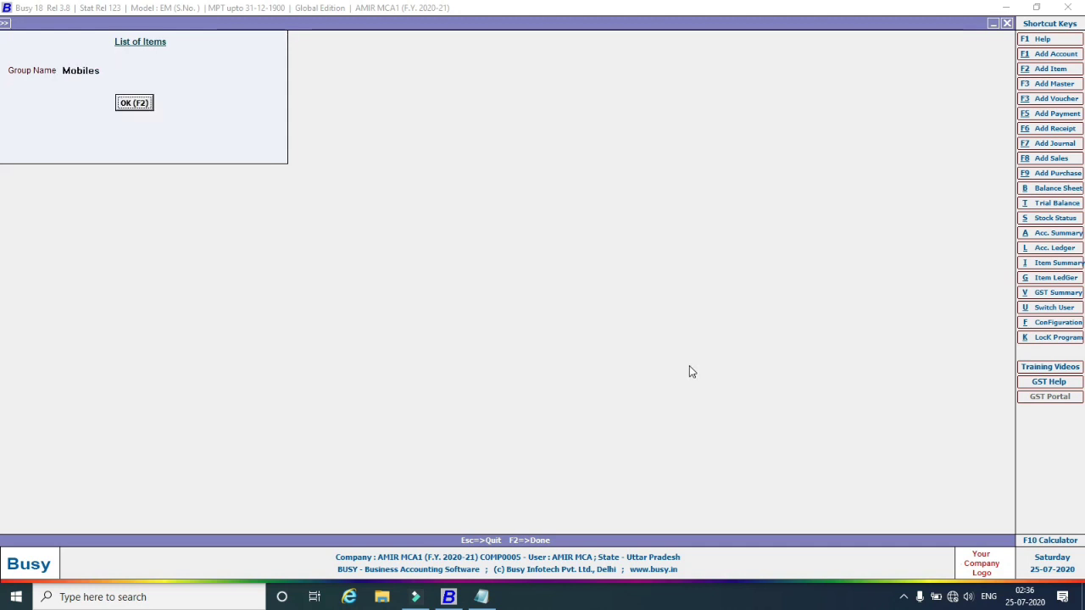
click(149, 108)
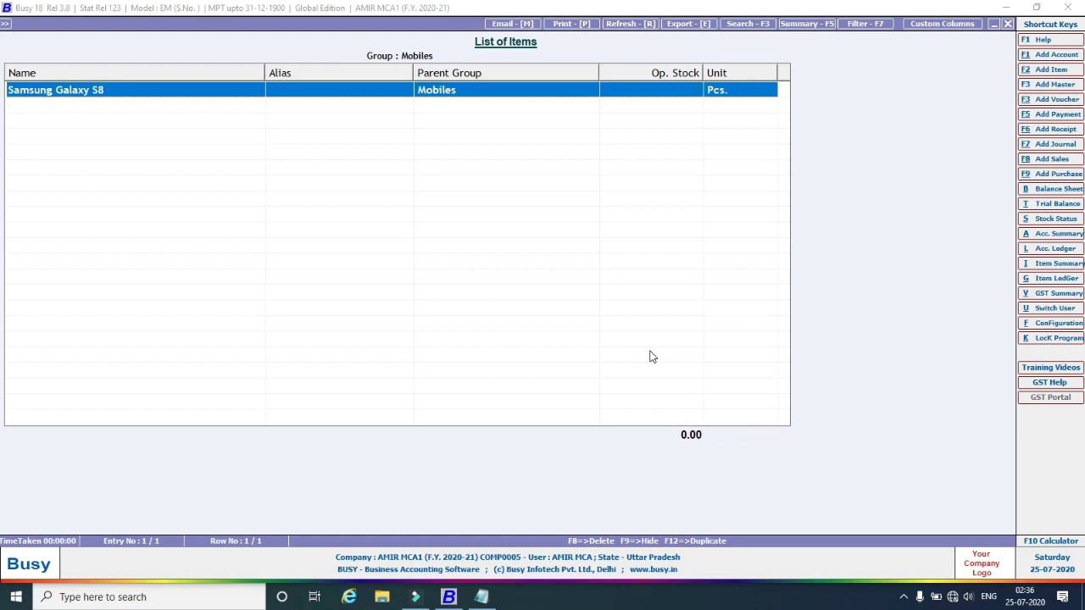
key(Escape)
key(Escape)
key(Escape)
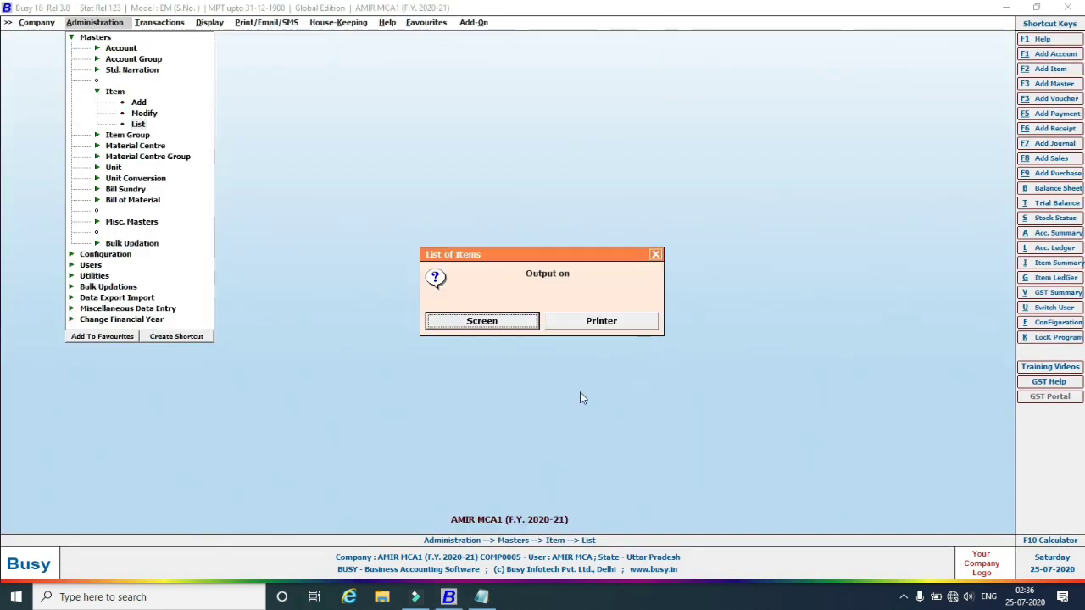
click(655, 255)
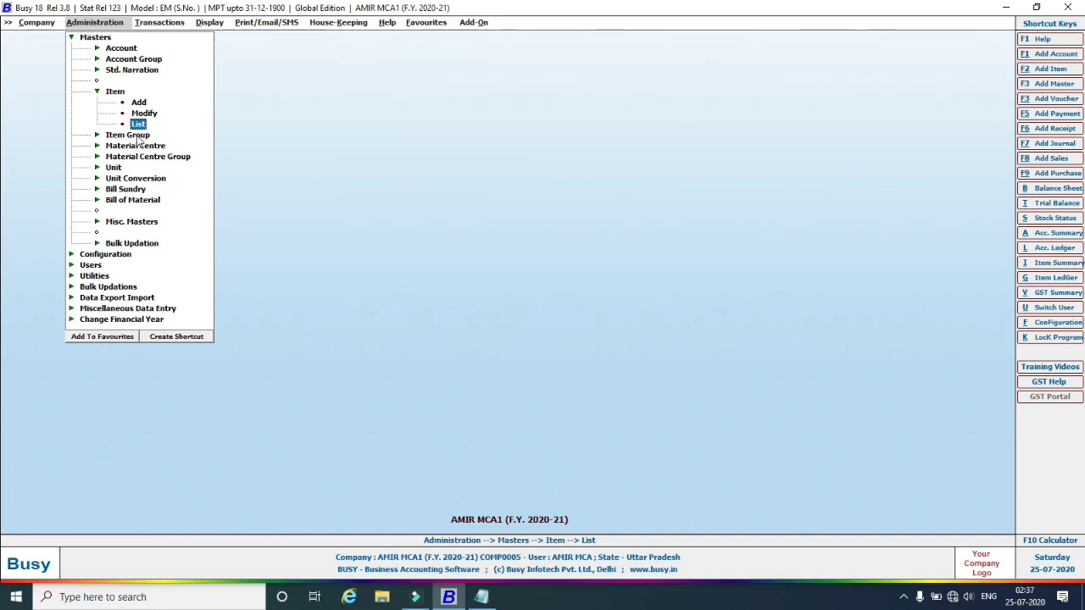
Generate the Daily Balances report for HP Computer 203 with Show Value set to Y.
click(210, 24)
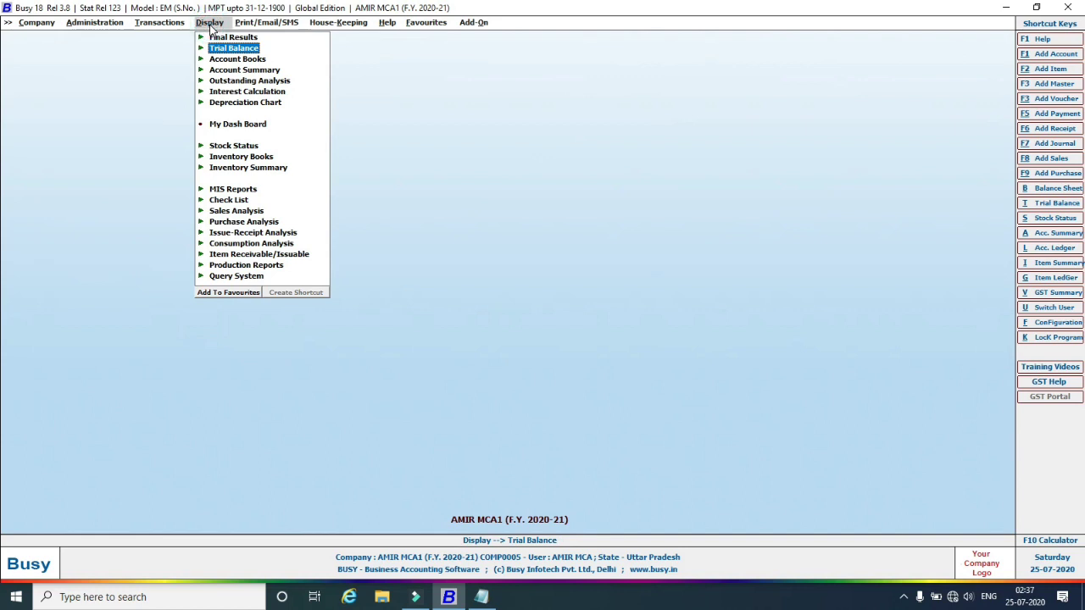
click(203, 158)
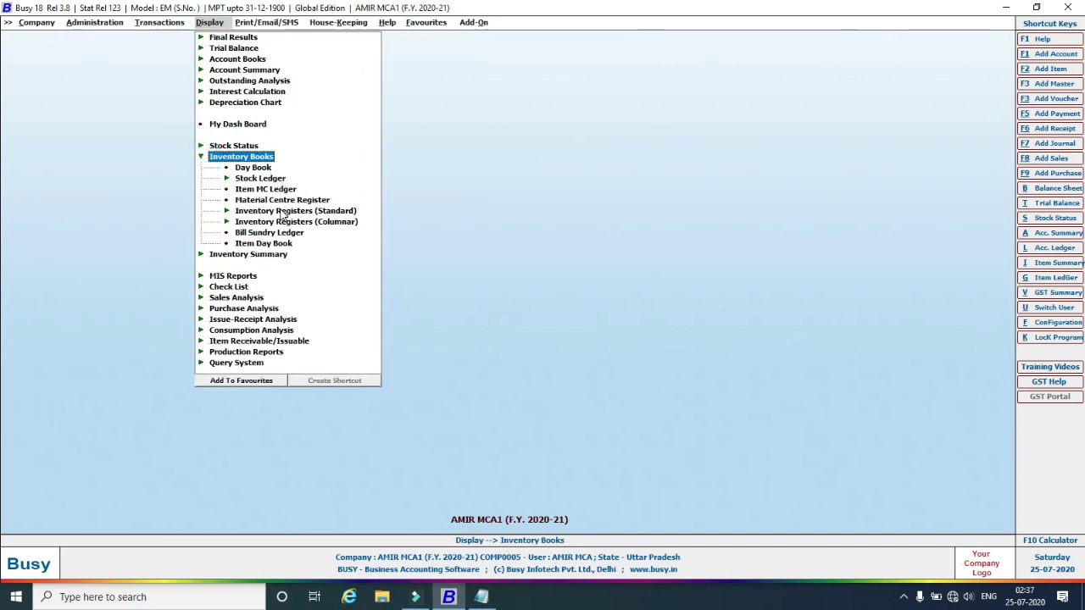
click(210, 265)
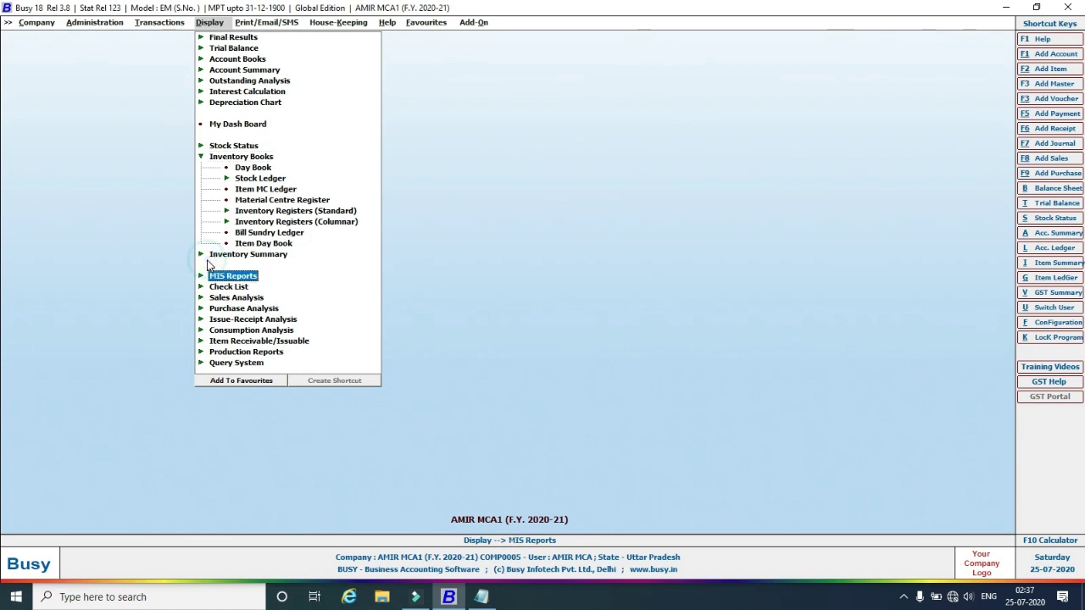
click(205, 254)
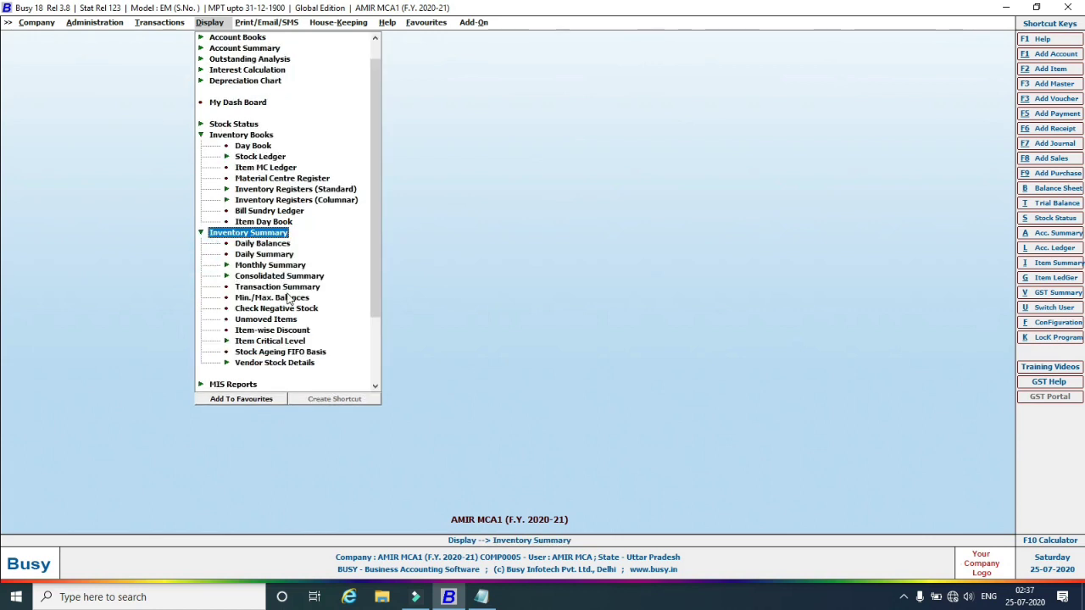
click(270, 244)
double_click(272, 246)
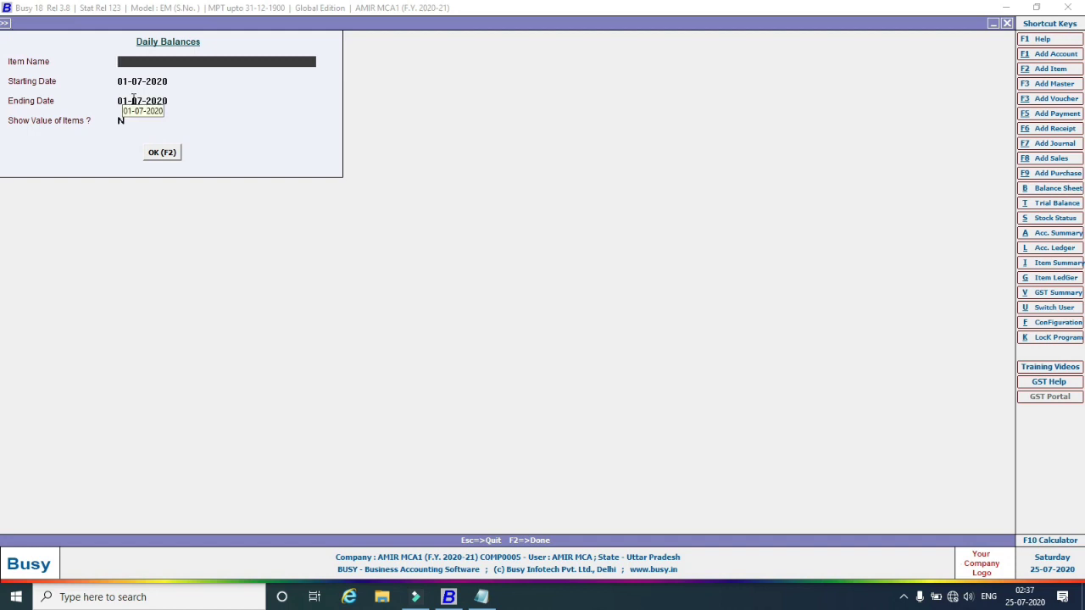
text(h)
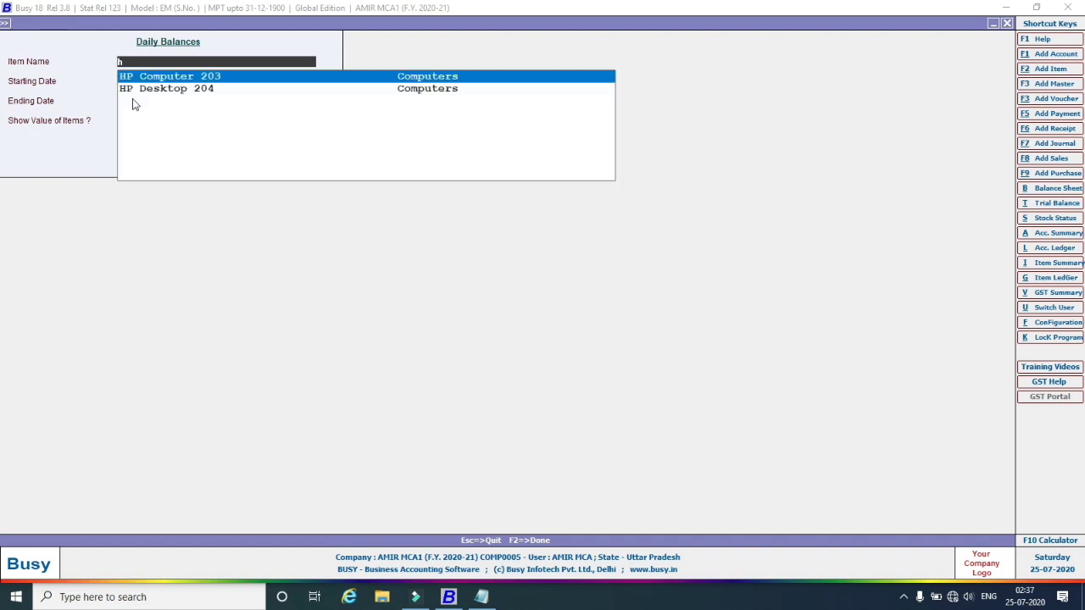
double_click(177, 76)
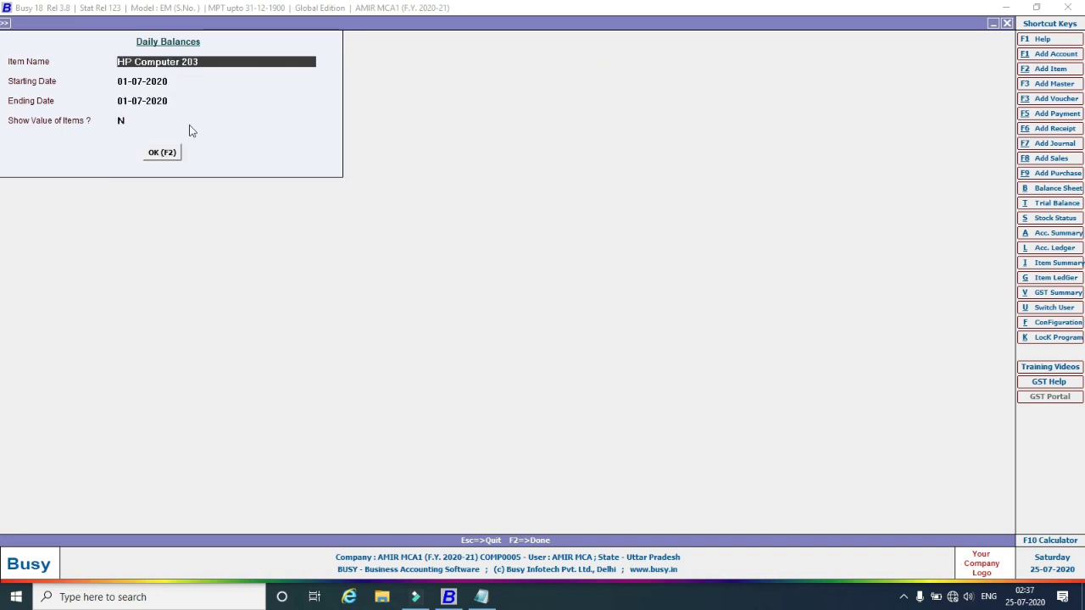
click(123, 121)
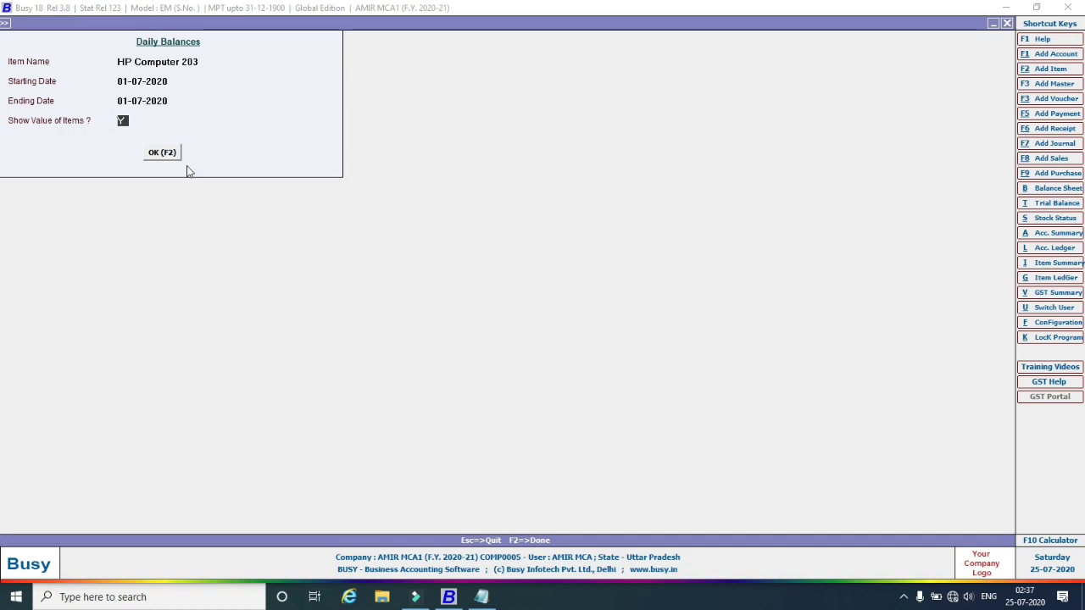
click(163, 153)
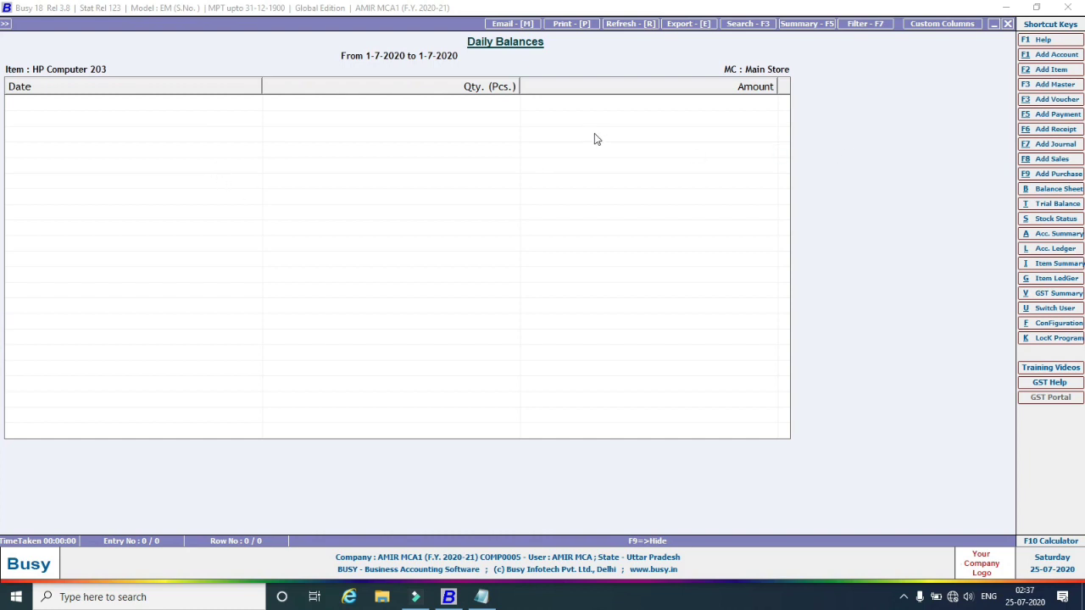
Rerun Daily Balances for Acer Computer 409, showing 2.00 Pcs on 01-07-2020, then close it.
key(Escape)
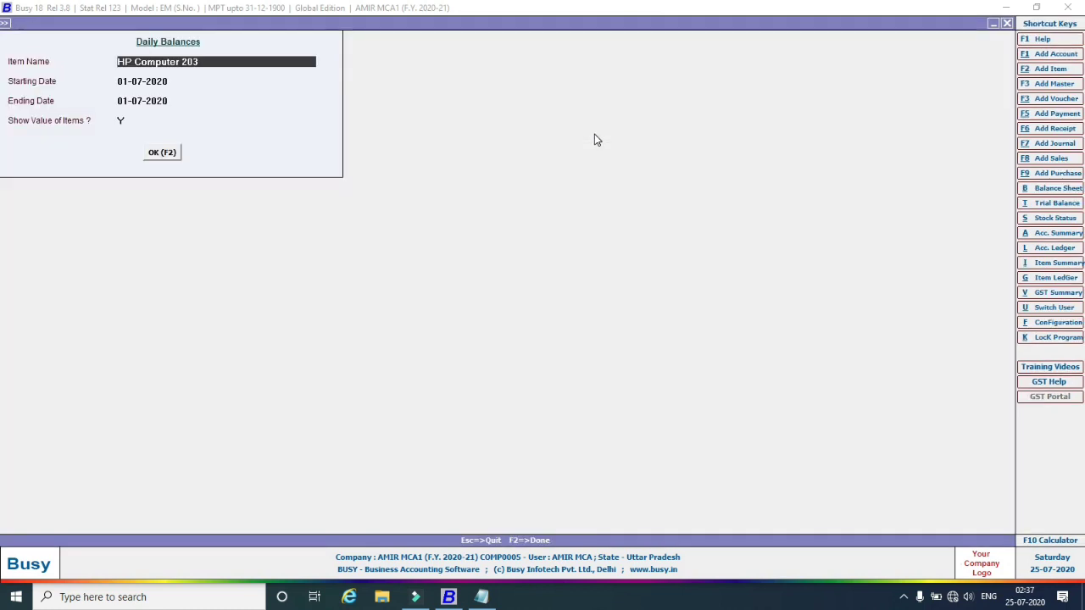
text(A)
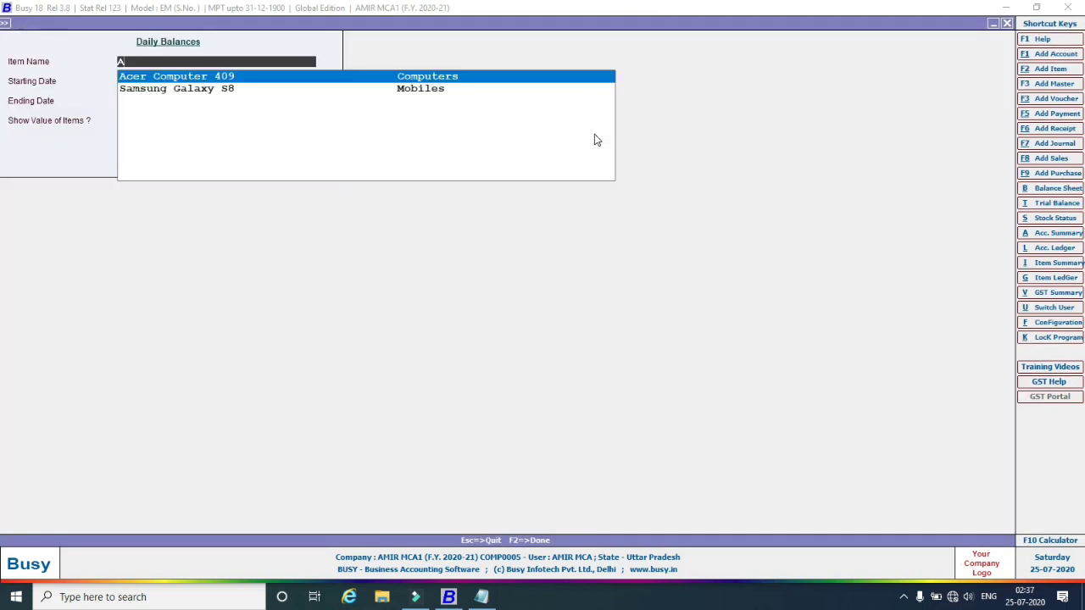
key(Return)
click(159, 153)
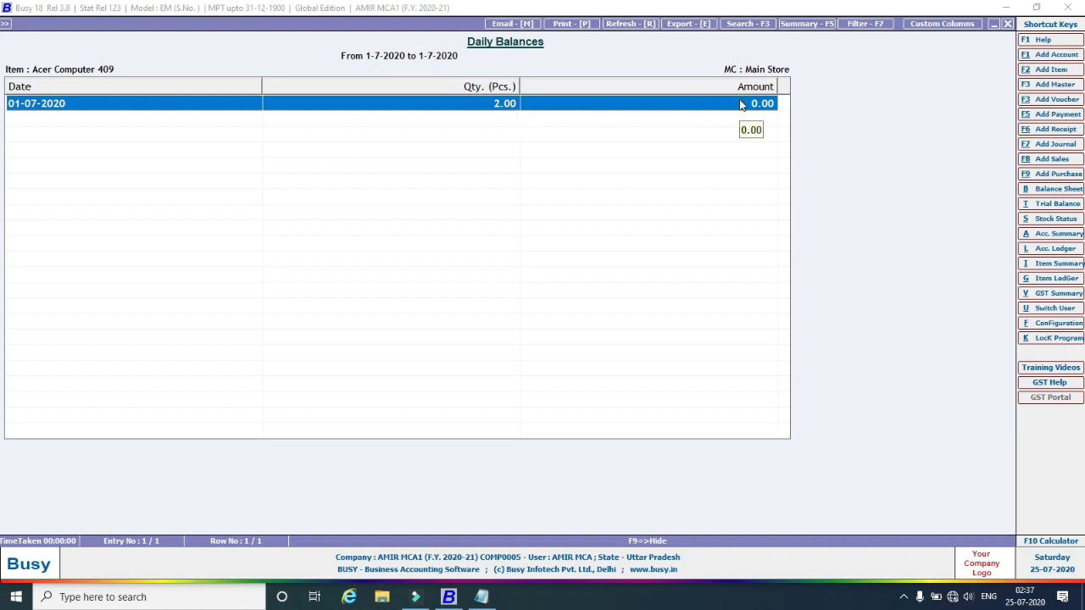
key(Escape)
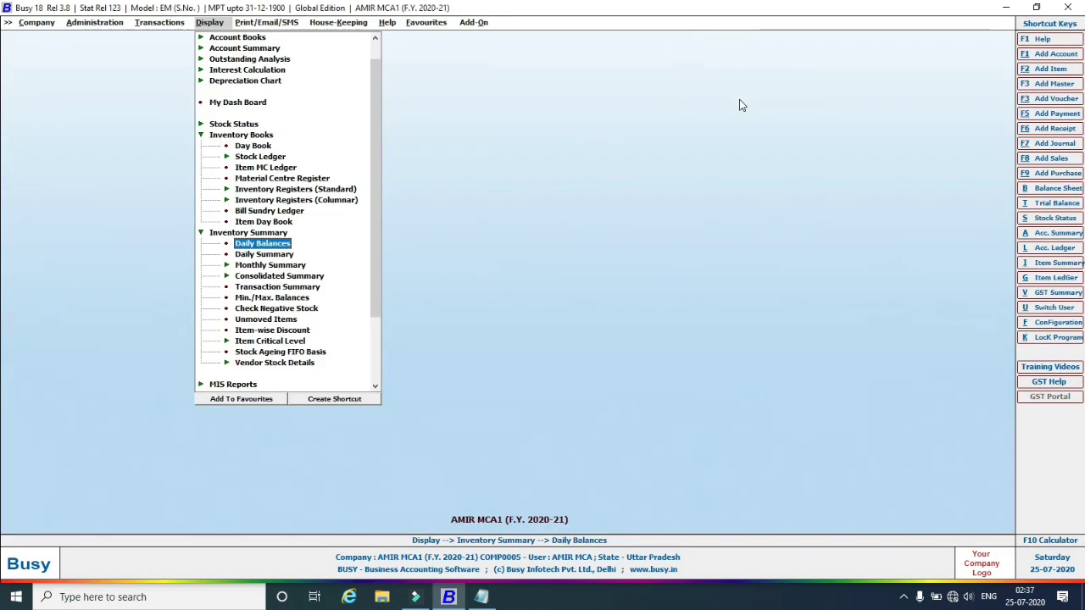
Modify Acer Computer 409 to give its 2 Pcs opening stock a value of 1,000.00 and save.
key(Escape)
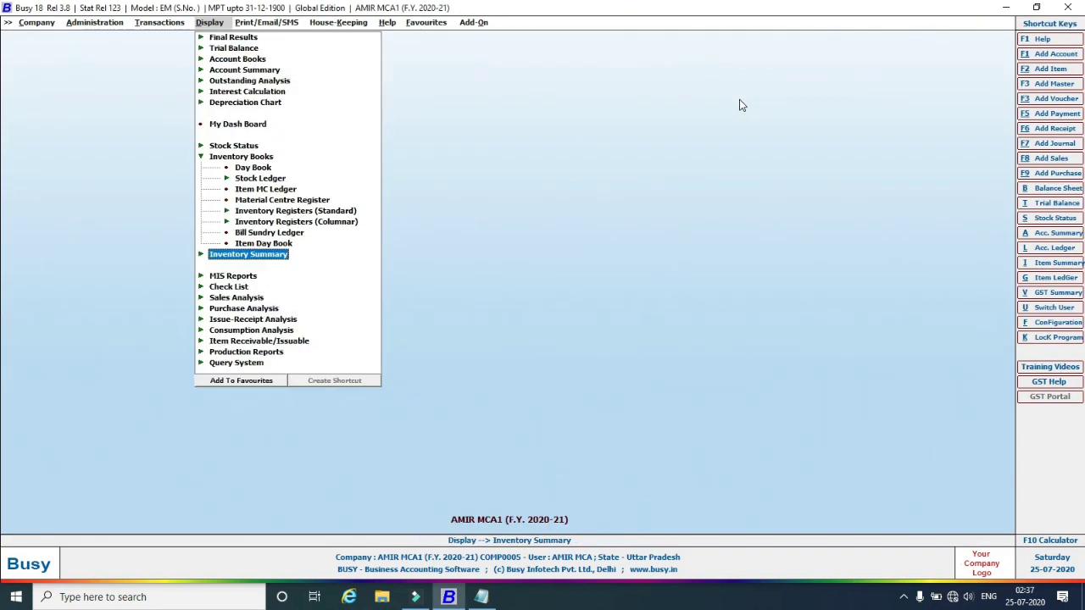
click(109, 23)
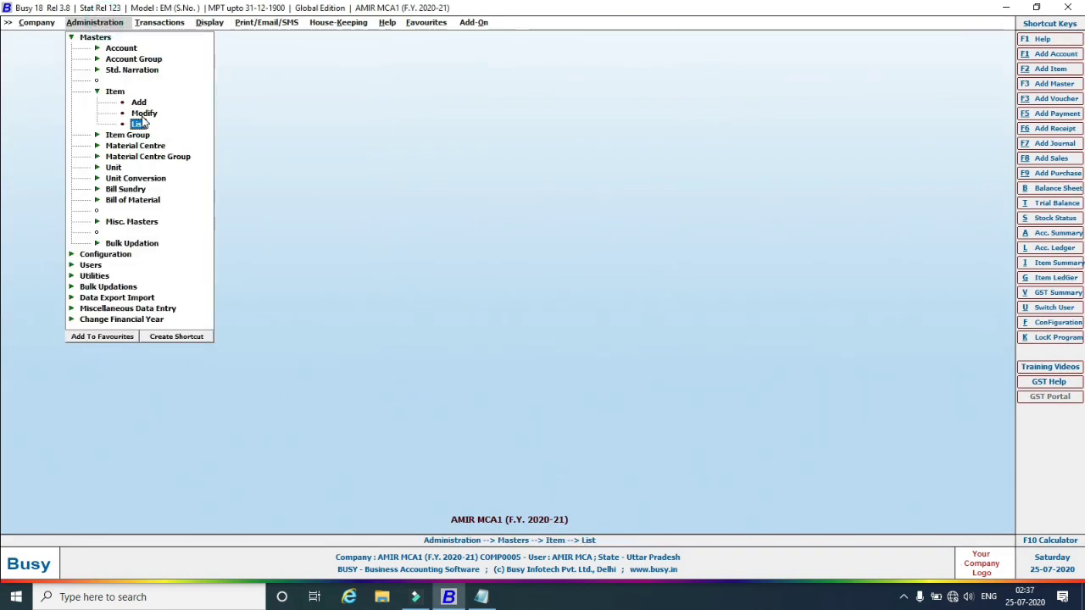
click(143, 116)
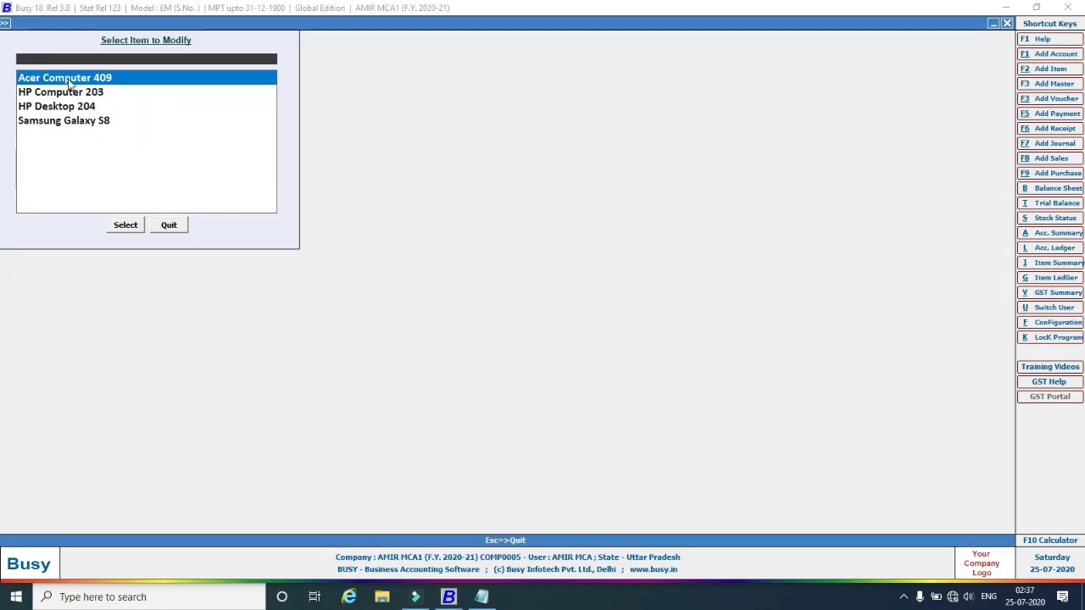
key(Return)
click(130, 227)
click(85, 162)
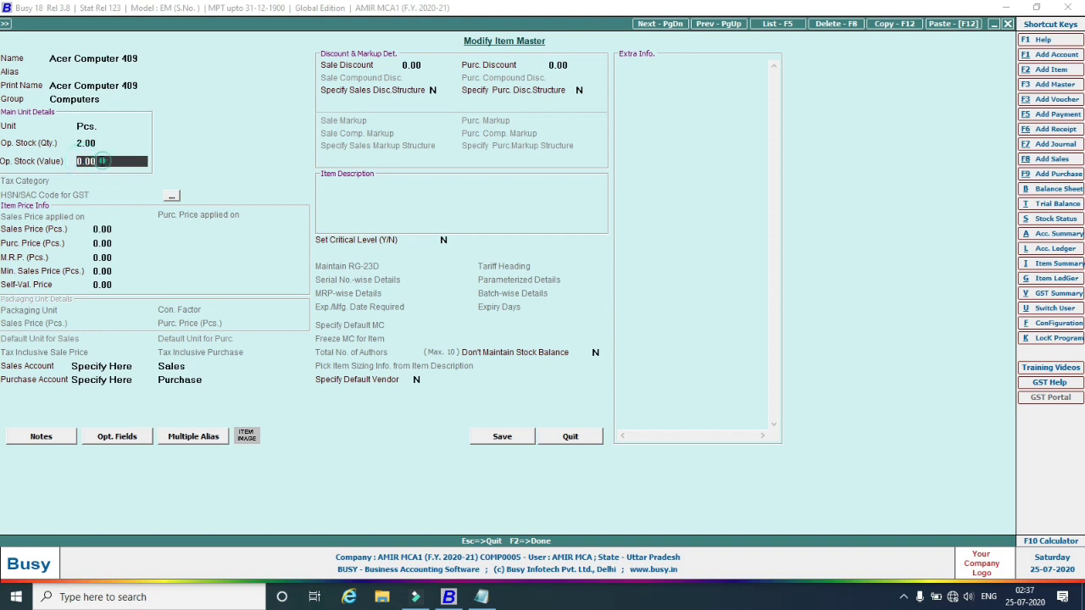
text(10)
key(Return)
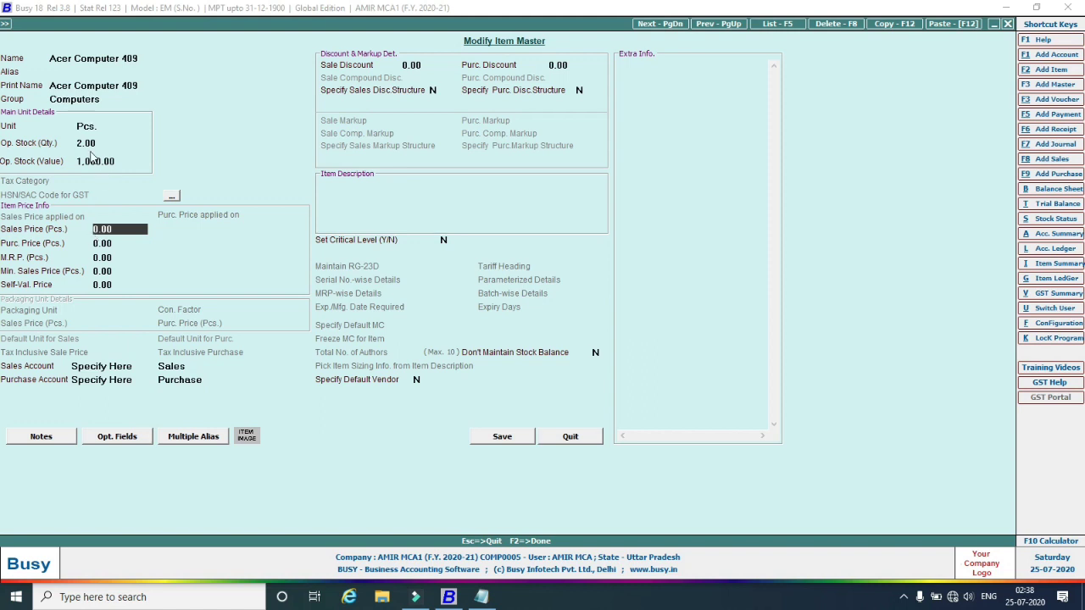
click(503, 436)
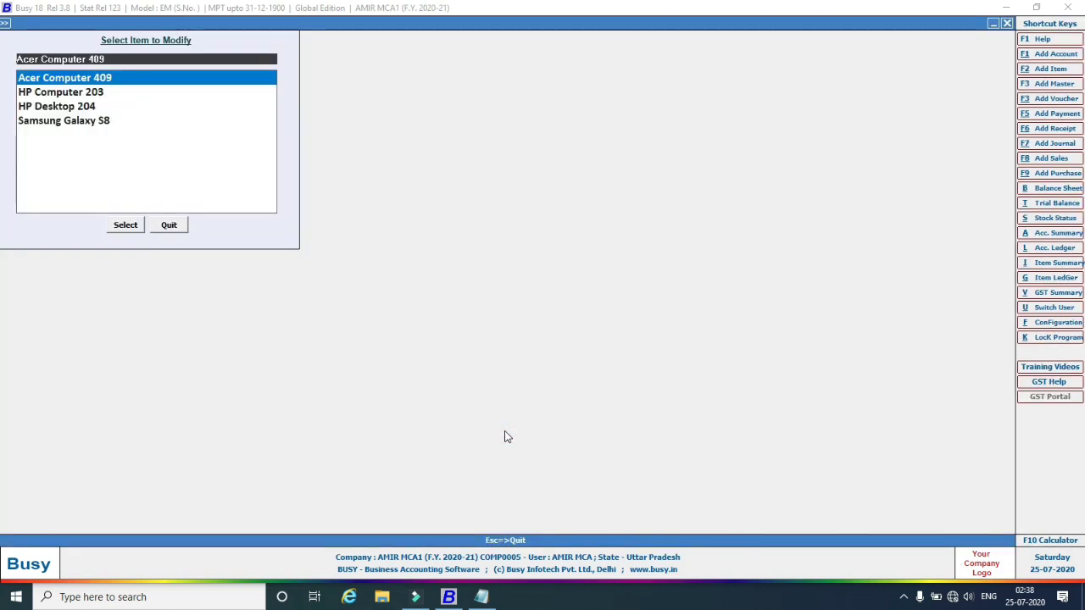
Reopen Acer Computer 409's Daily Balances, drill into the 01-07-2020 ledger worth 1,000.00, then back out.
key(Escape)
key(Escape)
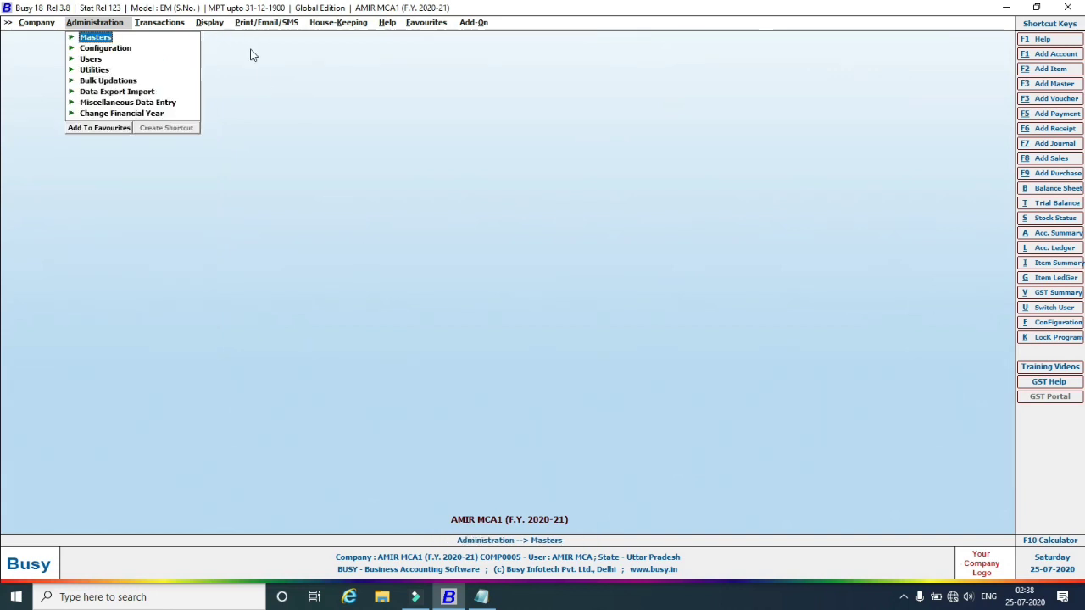
click(210, 22)
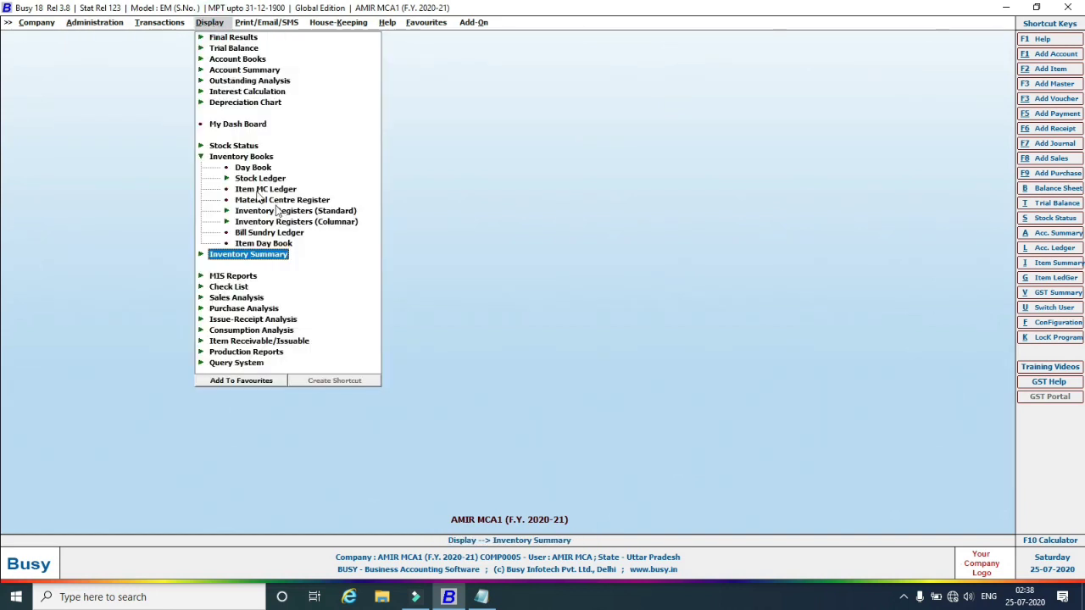
click(204, 254)
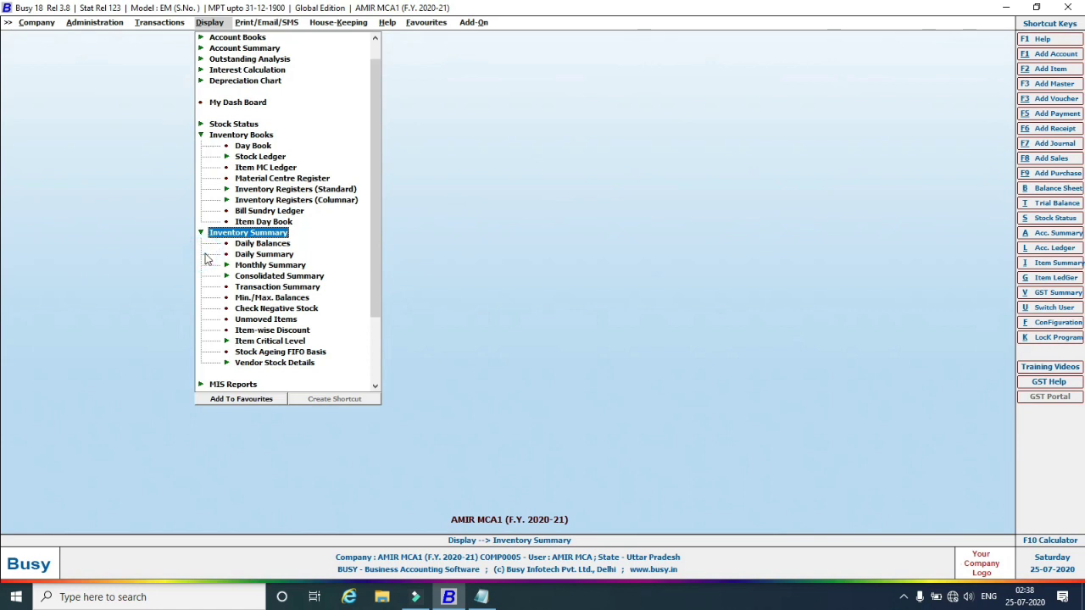
click(266, 243)
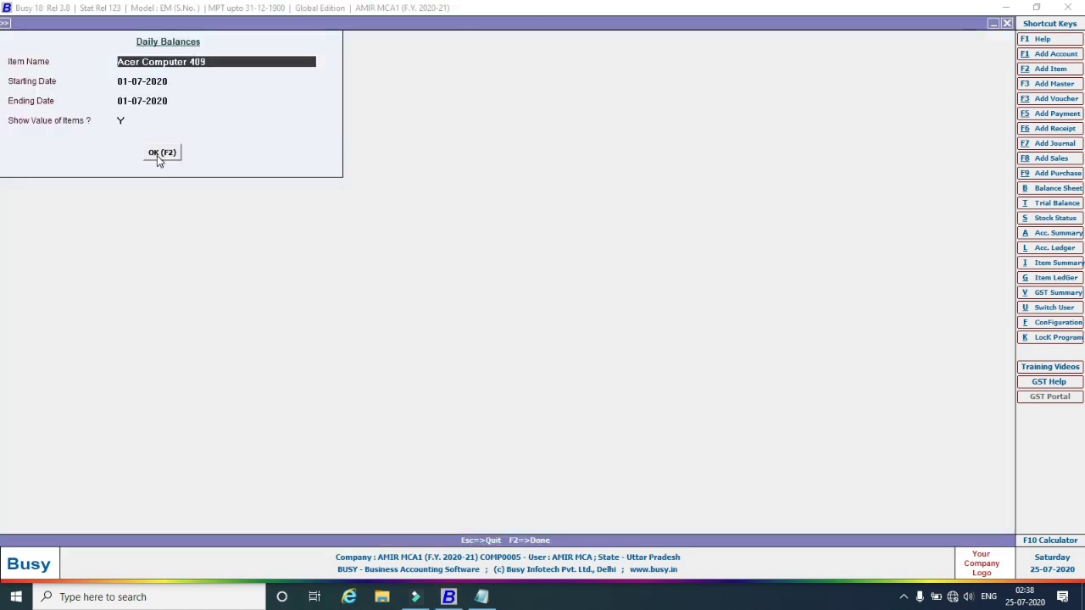
click(160, 154)
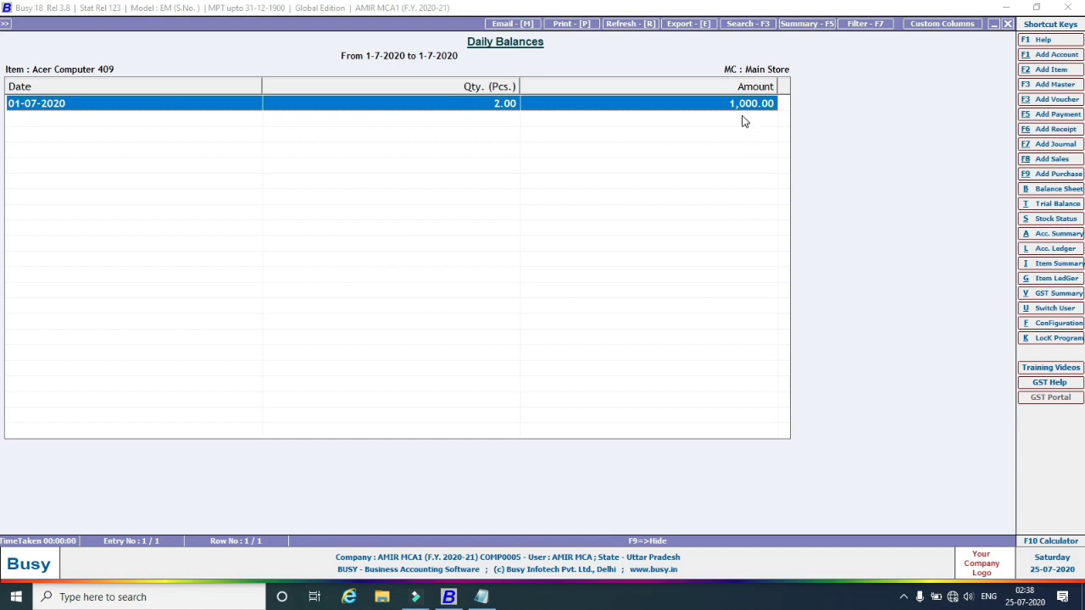
double_click(744, 108)
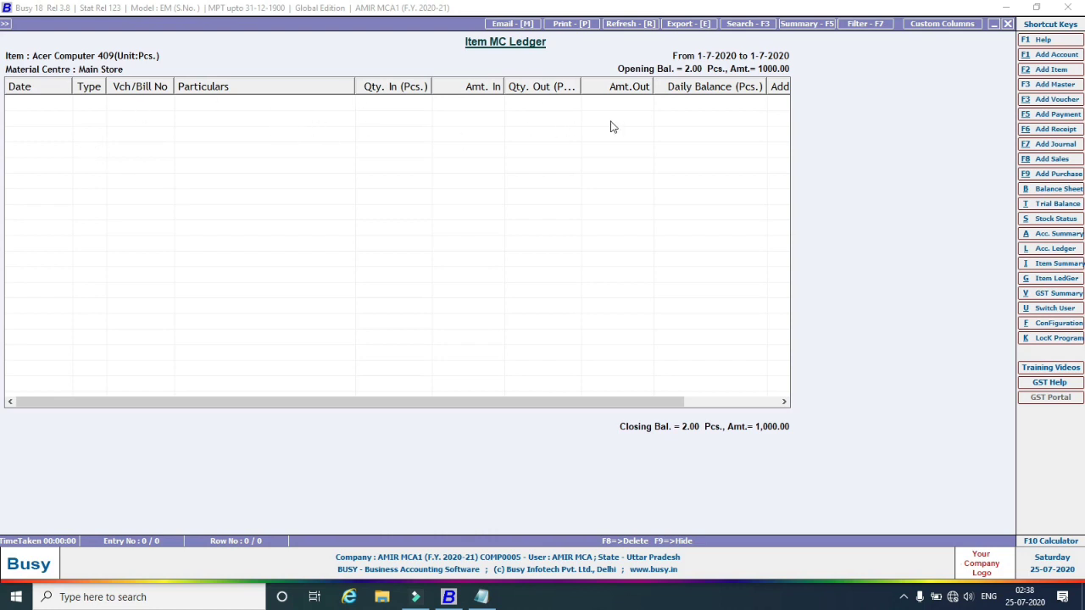
key(Escape)
key(Escape)
key(Escape)
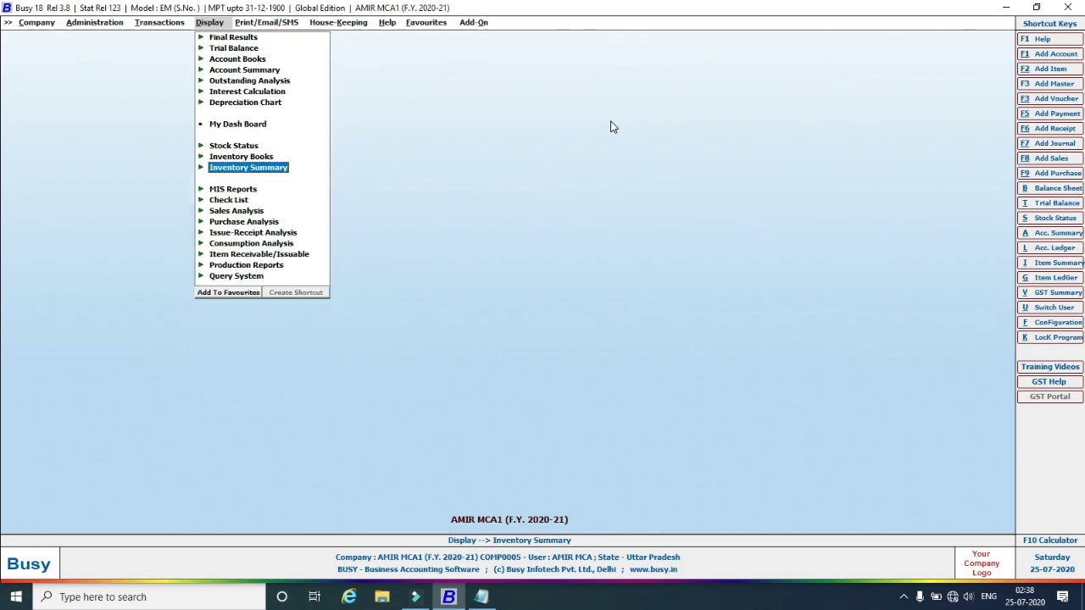
key(Escape)
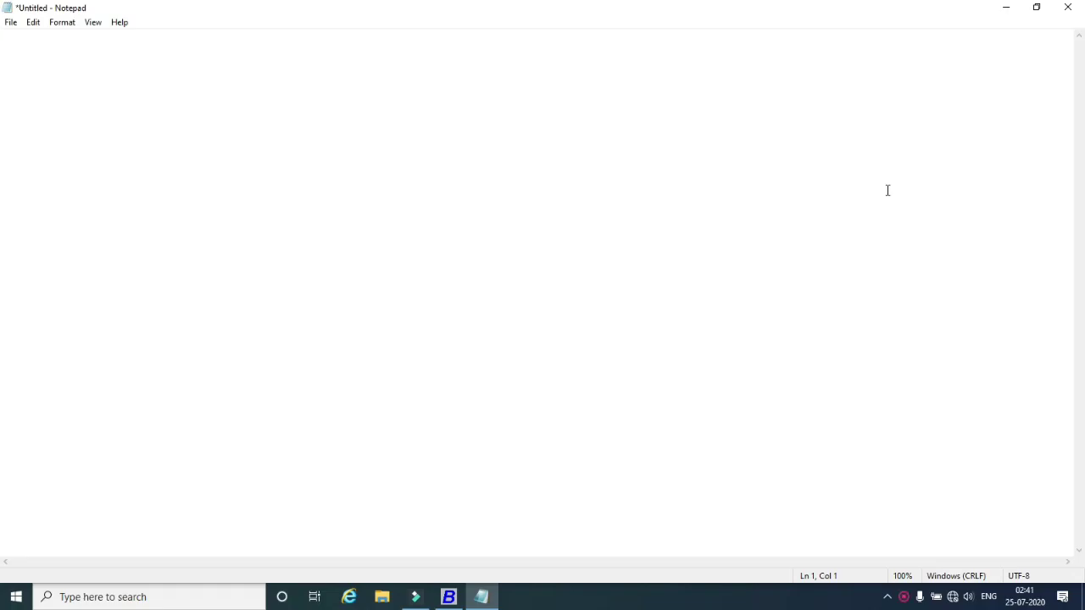
Write Example-1 listing Mouse Laser HP302, 10 Pcs at 200, and HP 121, 10 Pcs at 230.
text(Purchase and )
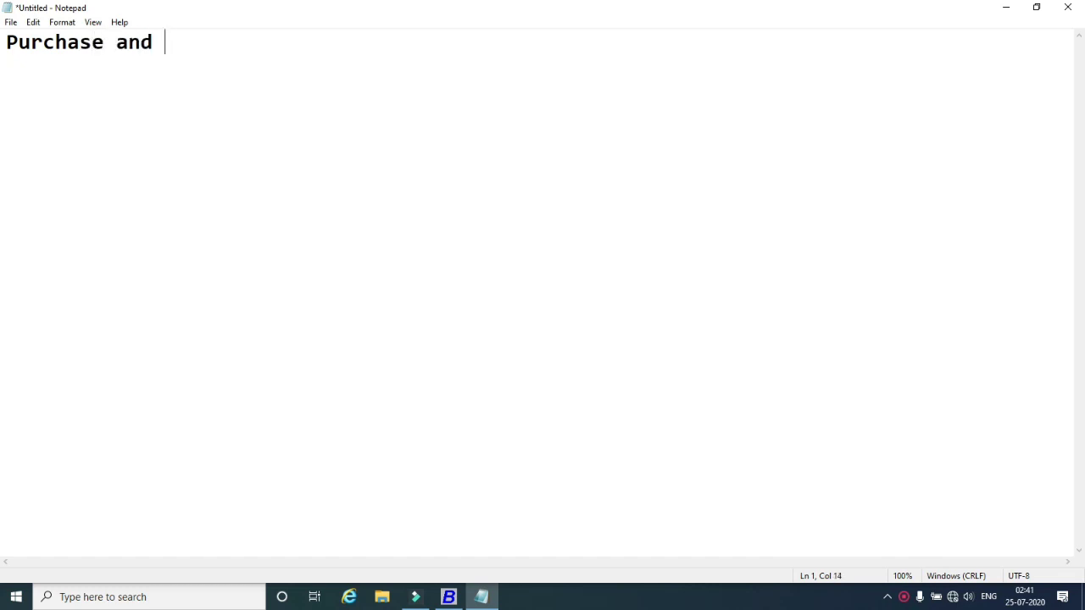
text(Sales )
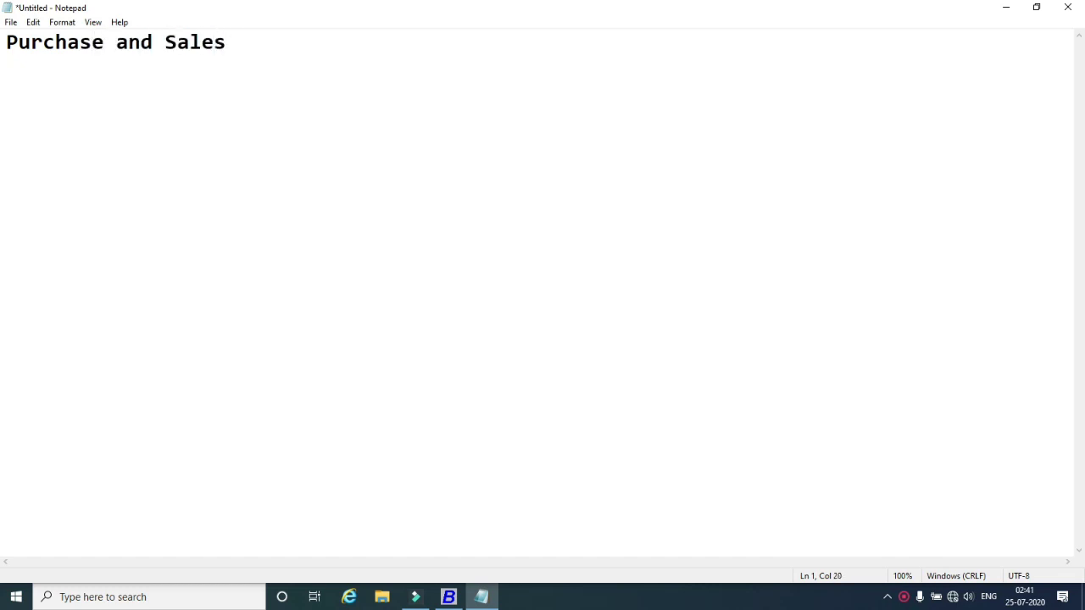
text(Transac)
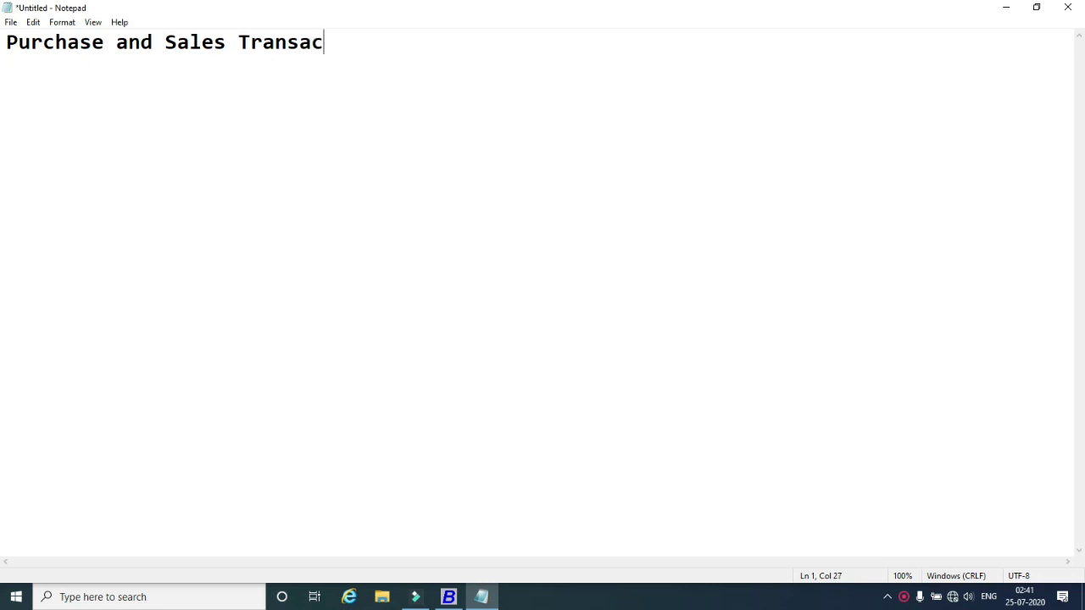
text(tions i)
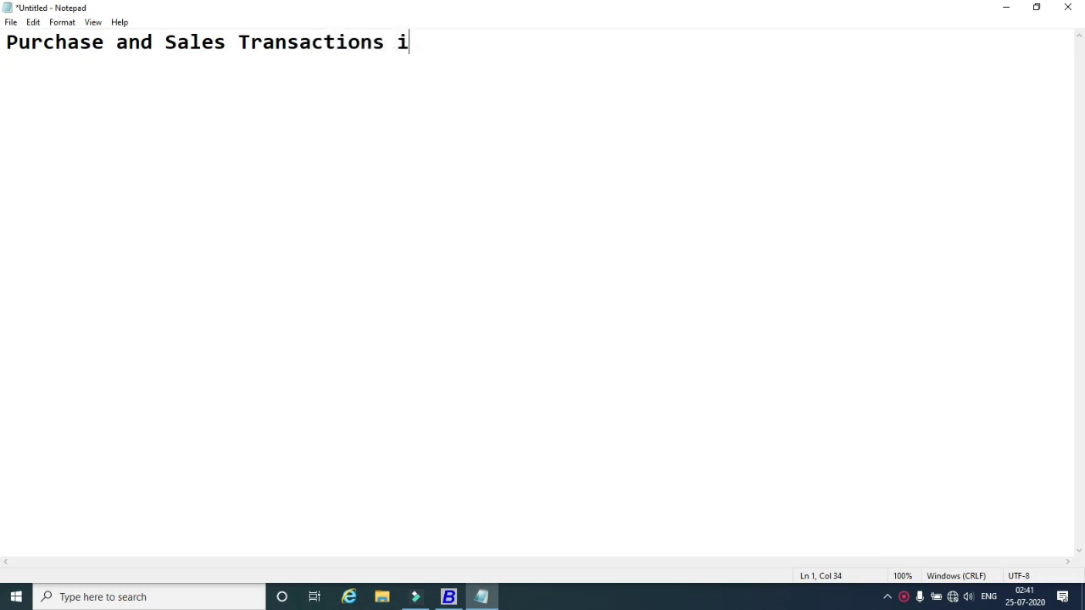
text(n Busy )
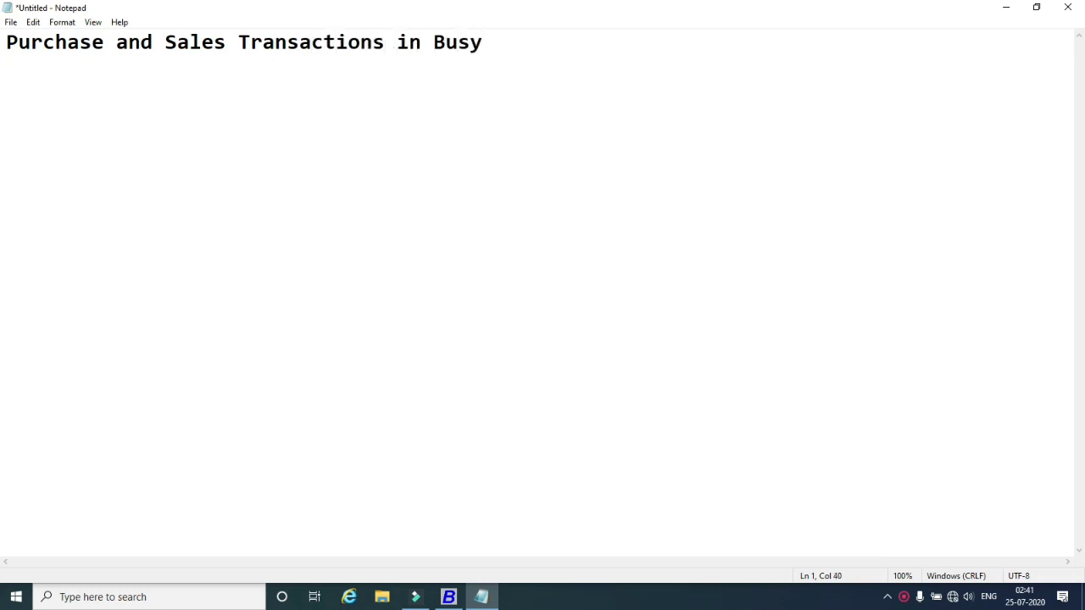
text(----------------------------------)
text(--------- )
text(Example)
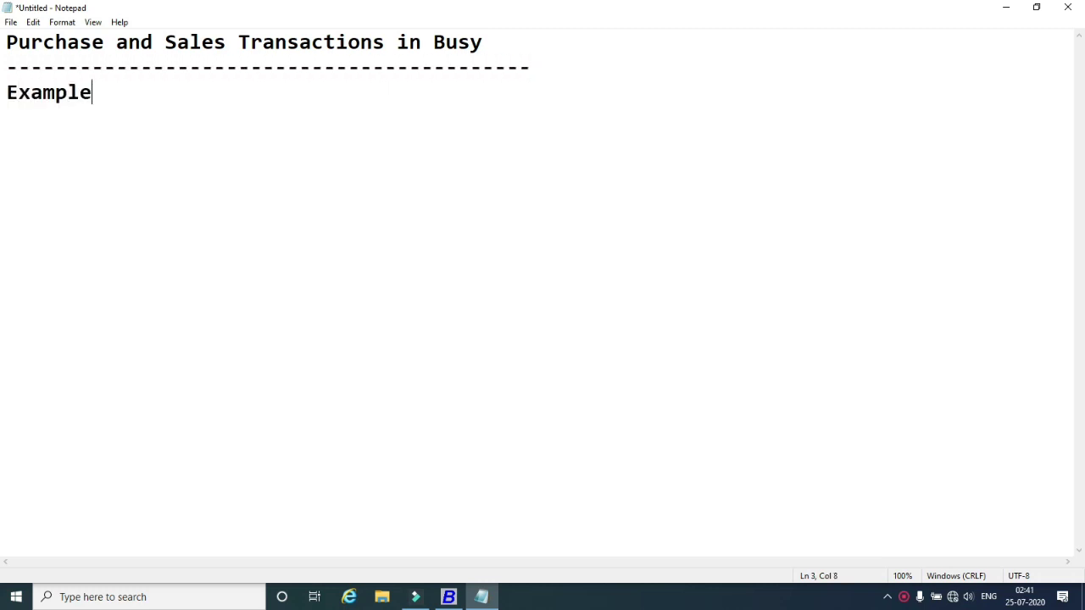
text(-1 )
text( 1/7/2)
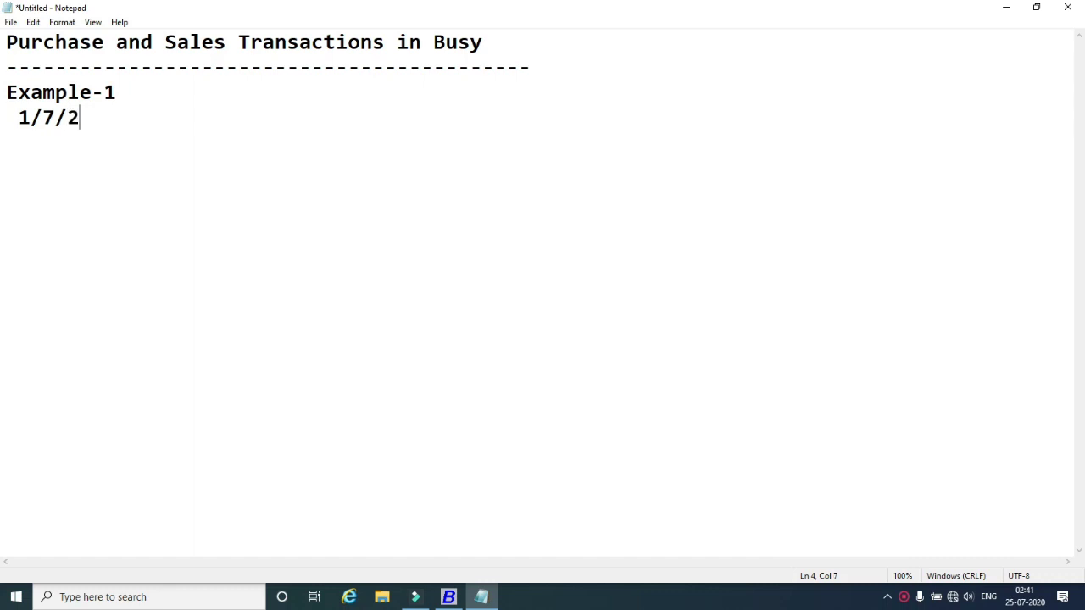
text(020 Pur)
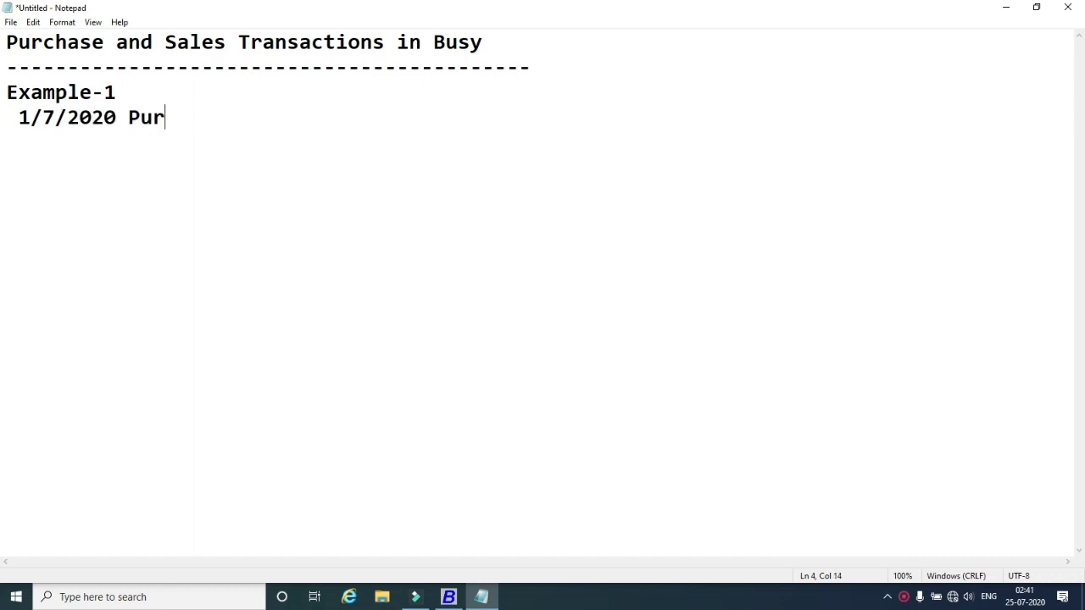
text(chase Some)
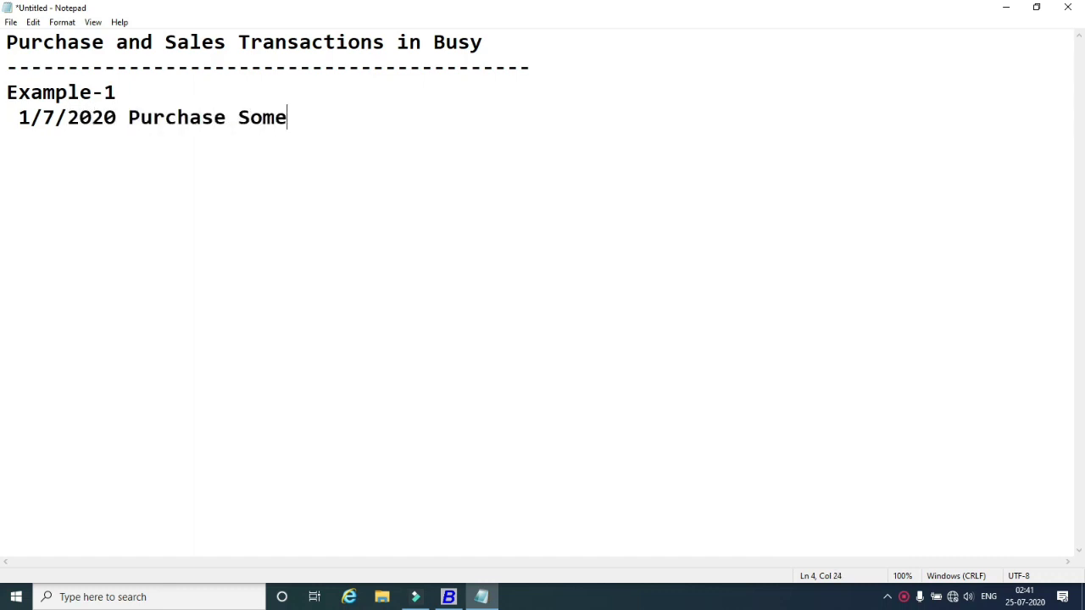
text( items fr)
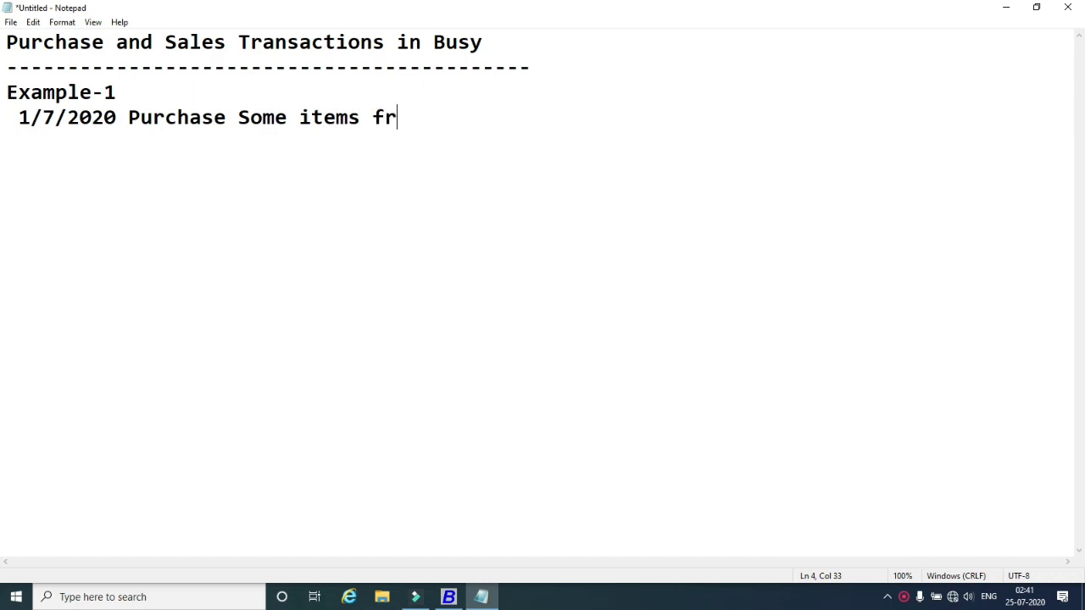
text(om SK Gr)
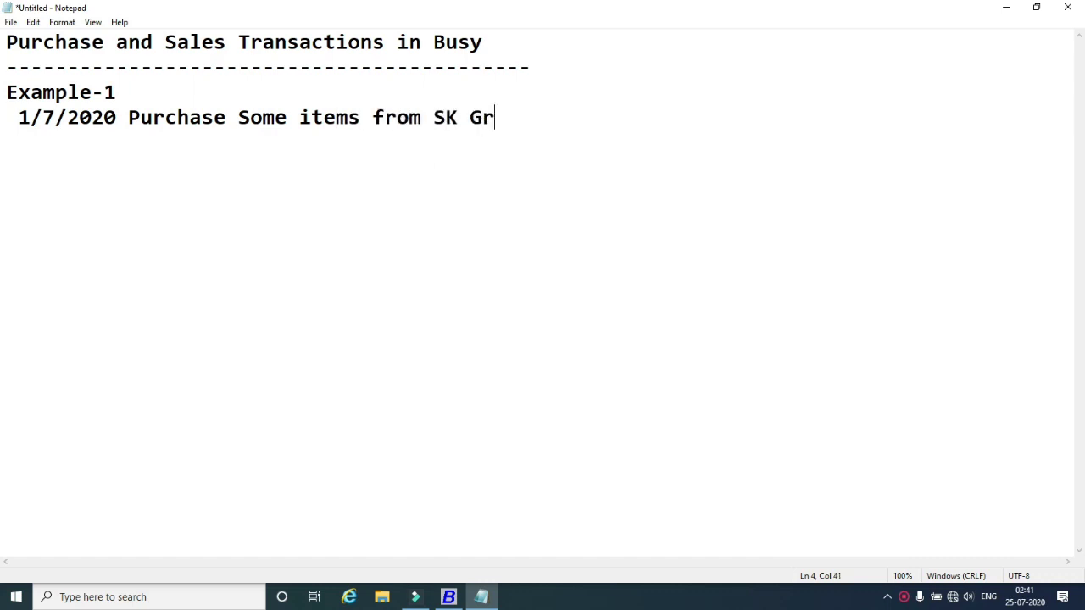
text(oups:    )
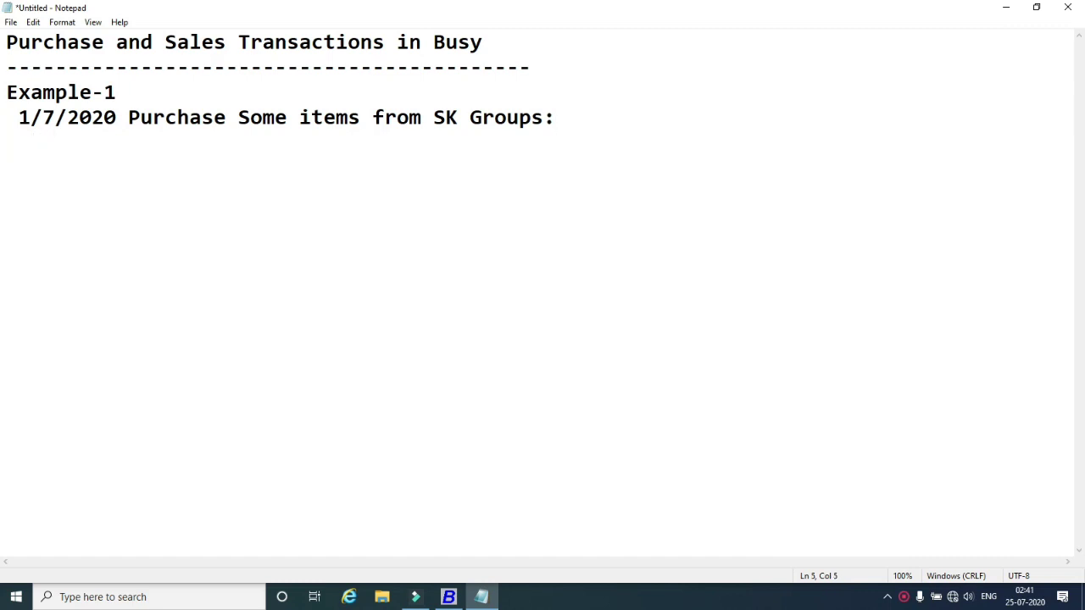
text( item Deta)
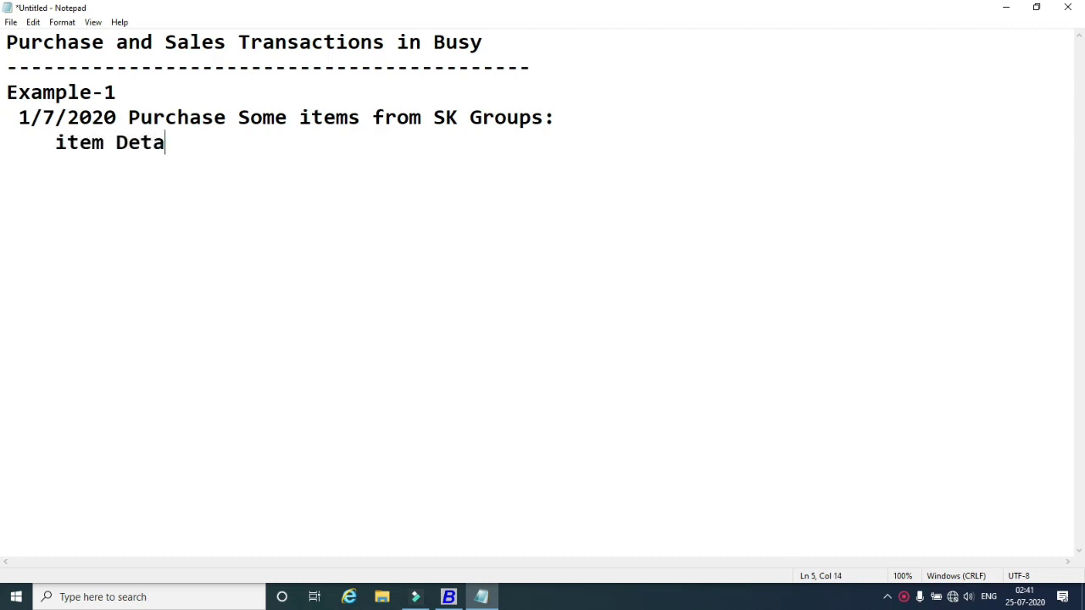
text(ils:)
key(Return)
text(1. Mouse )
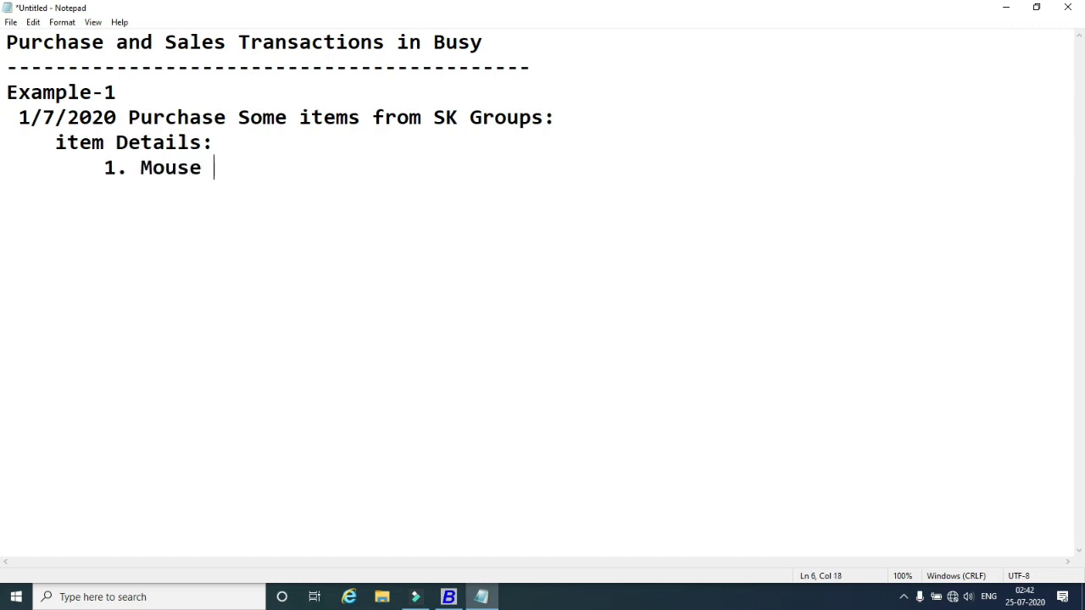
text(Laser HP)
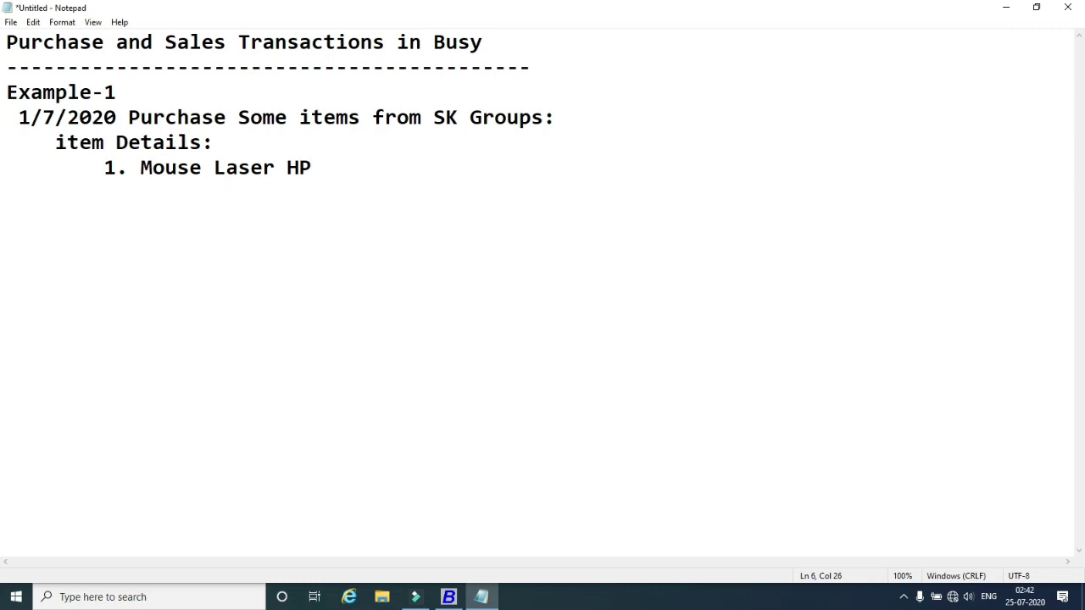
text(302, 10 P)
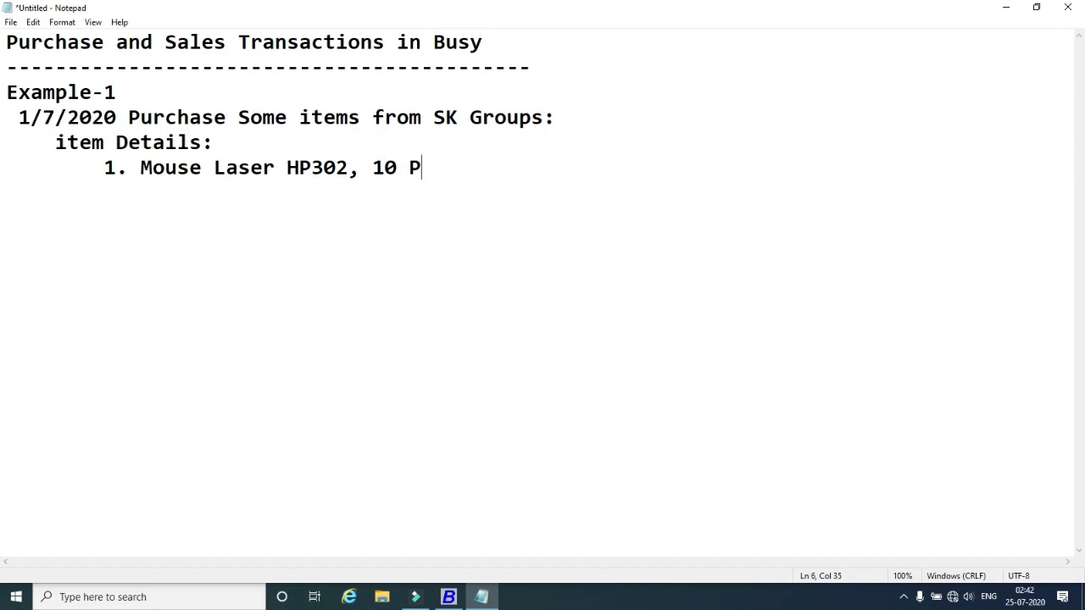
text(Cs, 200 Per)
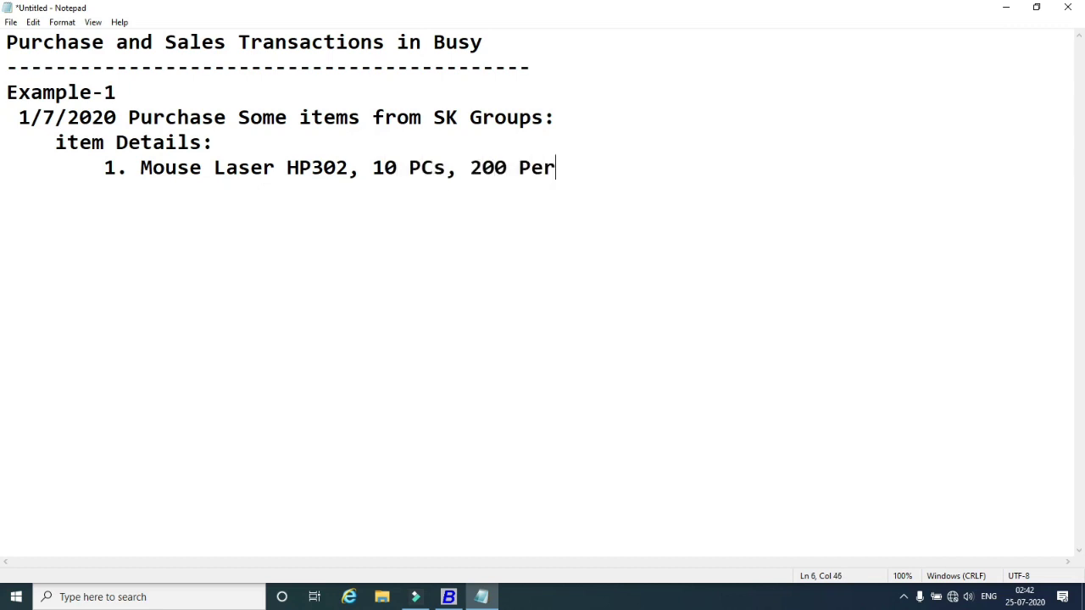
text( Pieces)
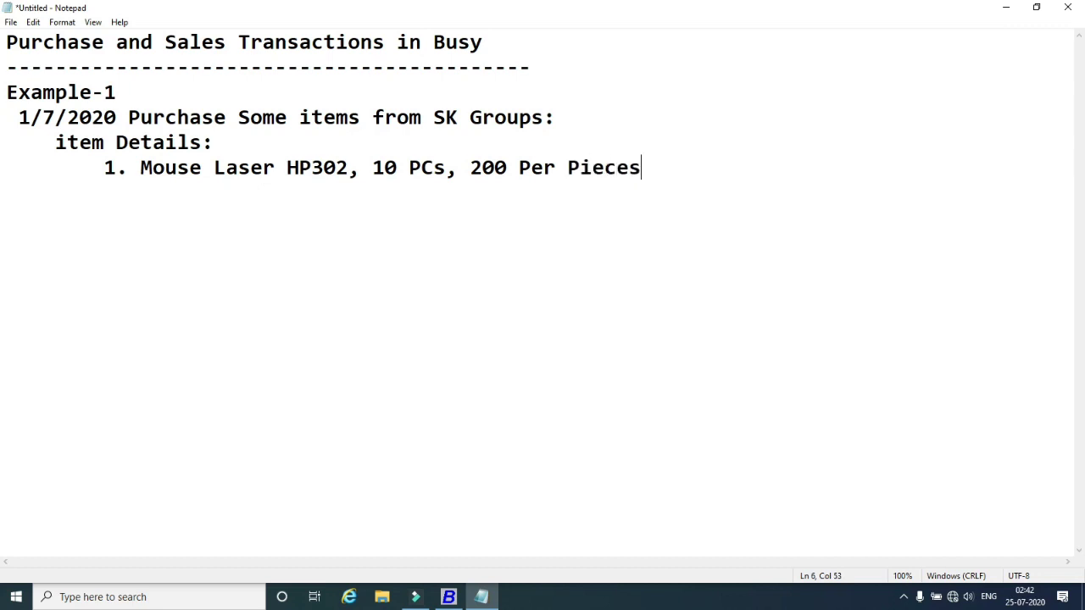
key(Return)
text(2,)
text(. Mouse)
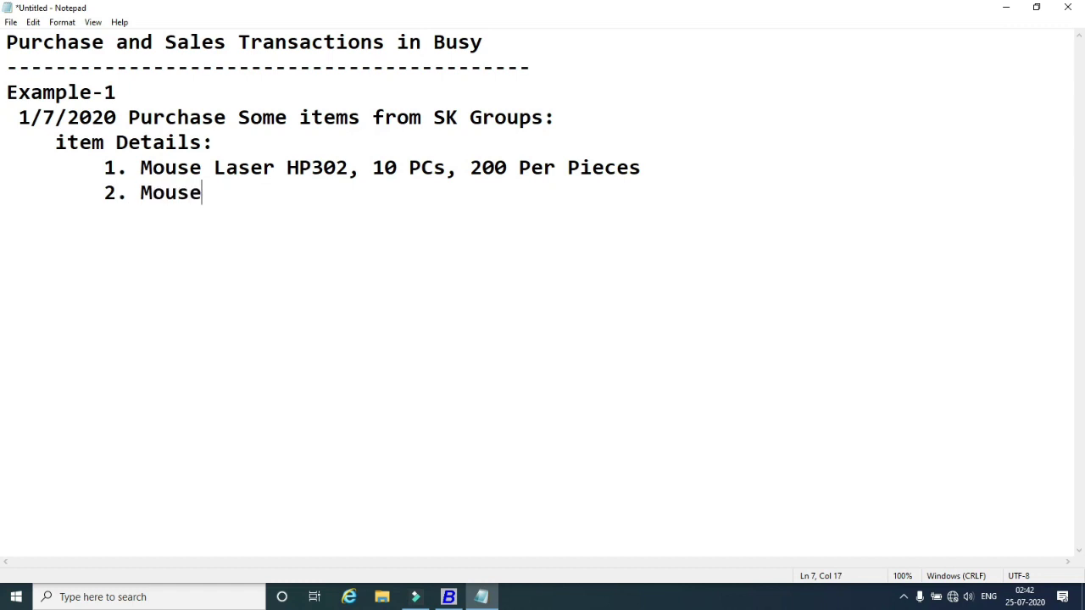
text( Laser)
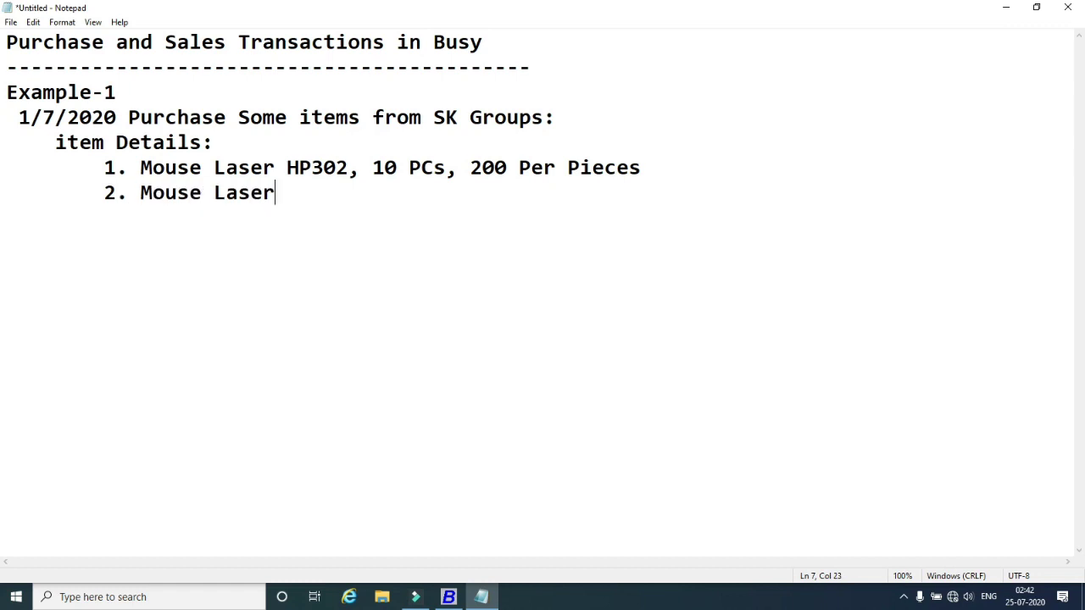
text(,)
key(BackSpace)
text(HP 121,)
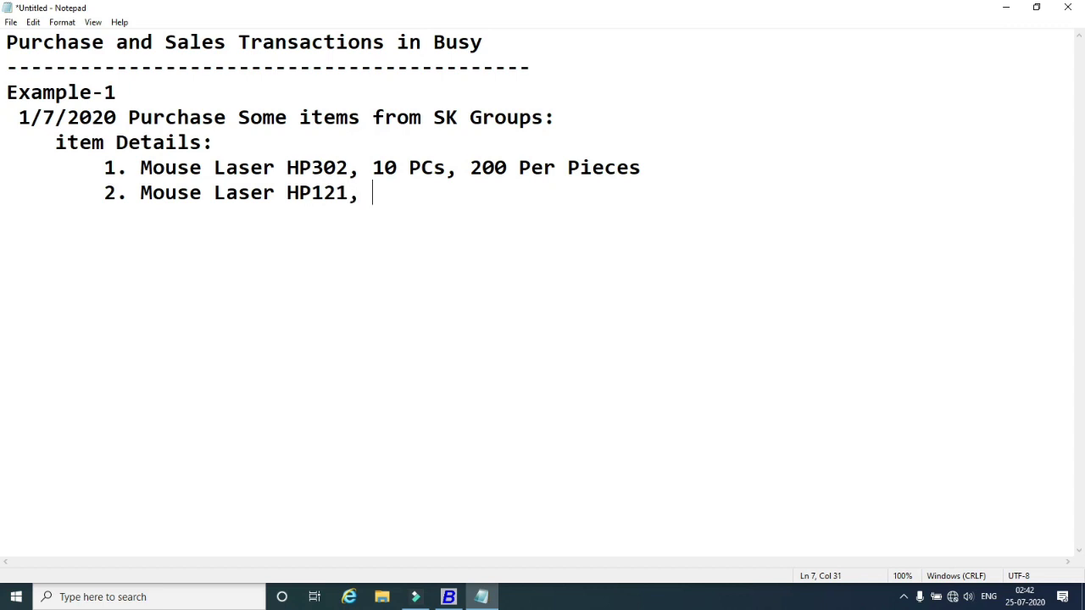
text( 10 PCs, 2)
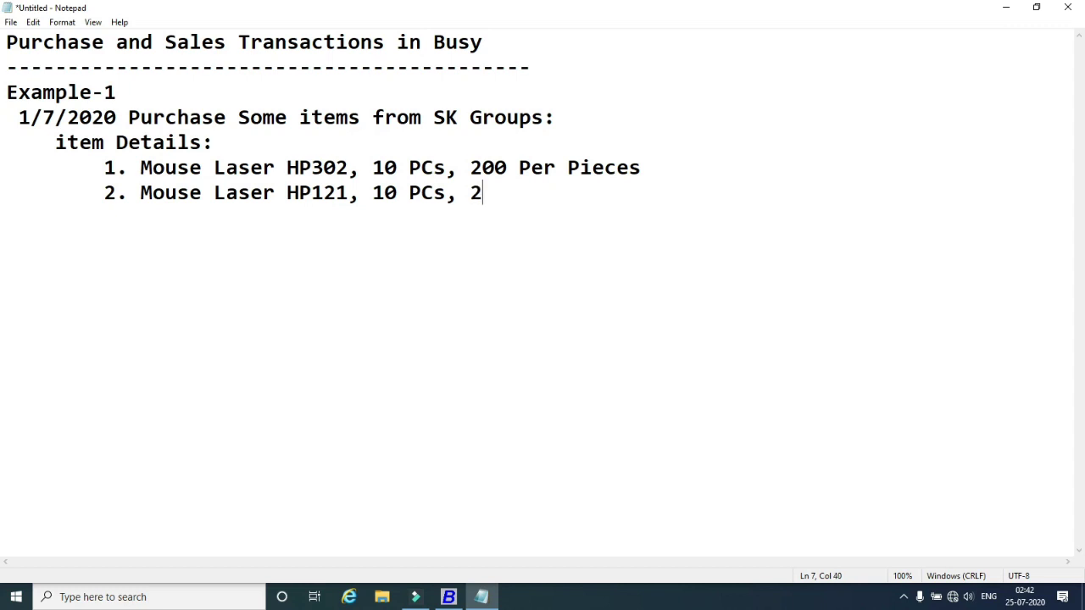
text(30 Per Pieces.)
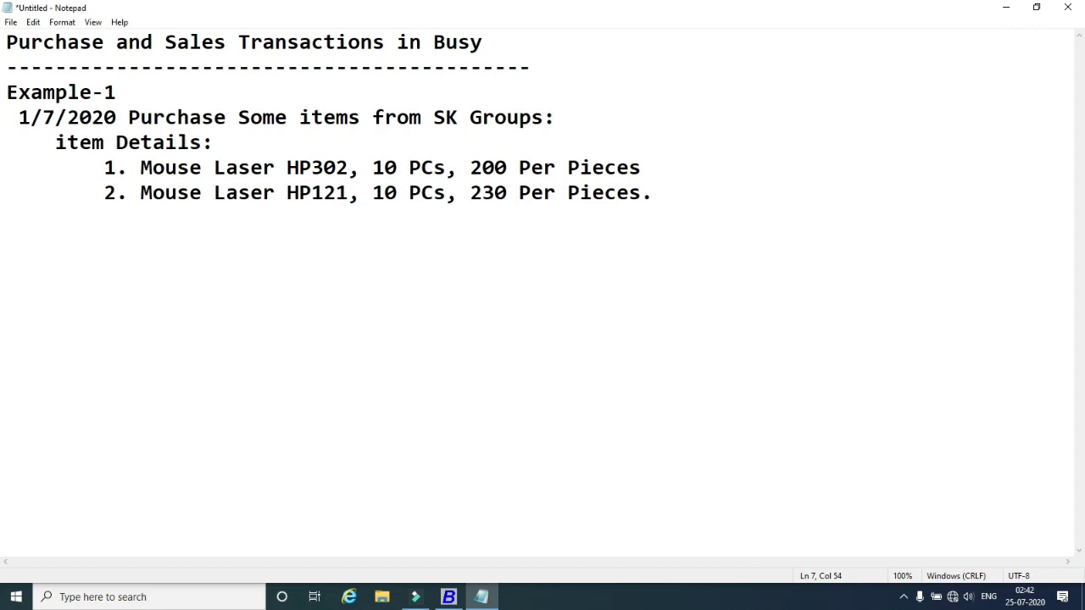
key(Return)
Add the line 'Calulate Total Bills of All items.' with a row of dashes beneath it.
text(Calu)
text(late )
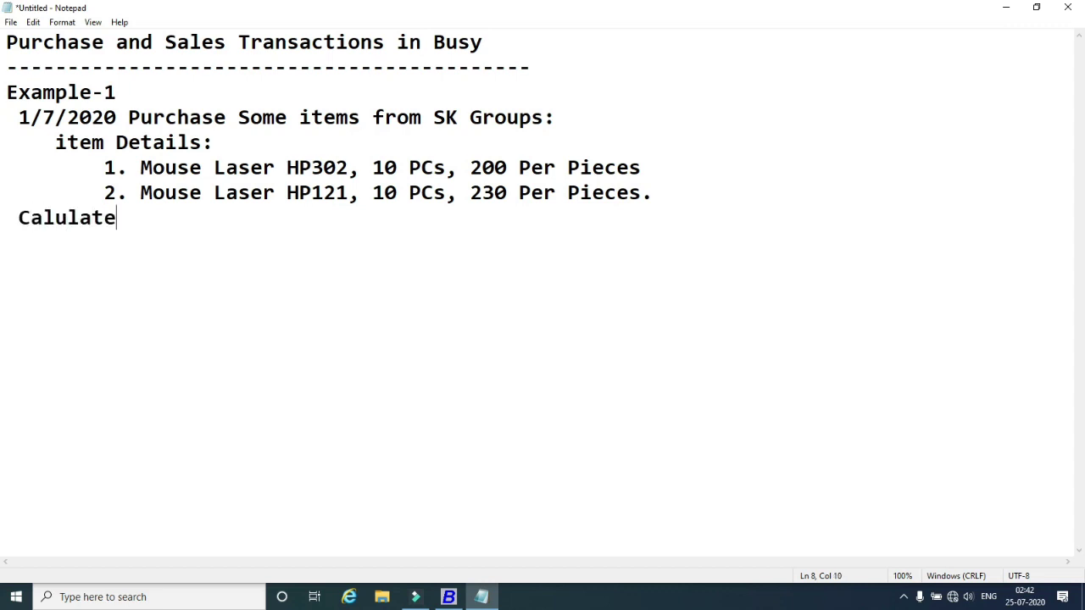
text(Tpta)
key(BackSpace)
key(BackSpace)
key(BackSpace)
text(otal )
text(Bu)
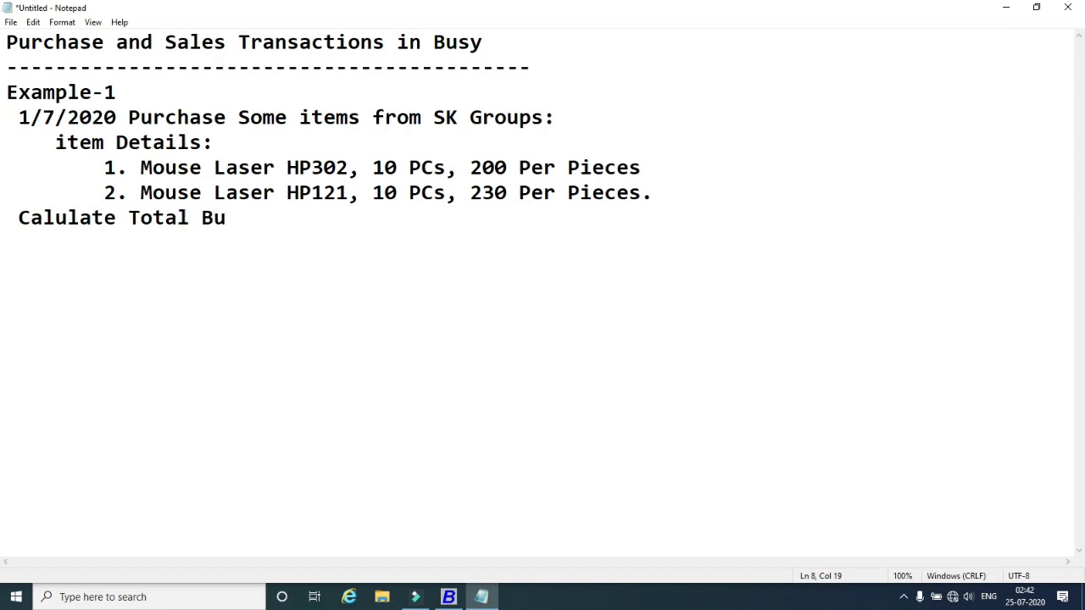
key(BackSpace)
text(ills of All ite)
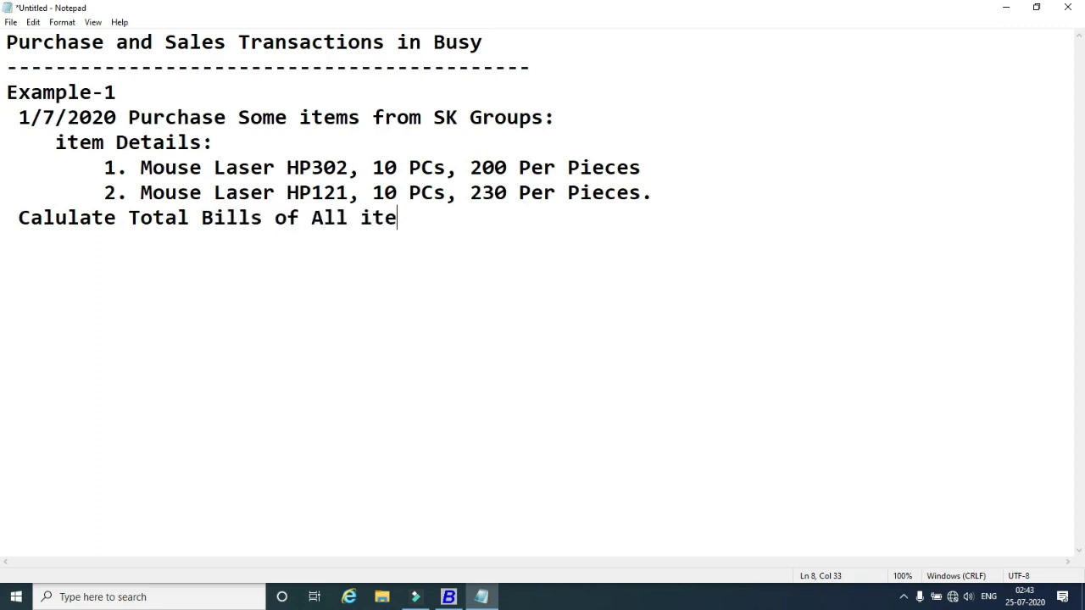
text(ms.)
key(Return)
text(----------------------------------)
Duplicate the Example-1 block below the dashes.
drag(453, 218, 7, 95)
right_click(23, 100)
click(54, 142)
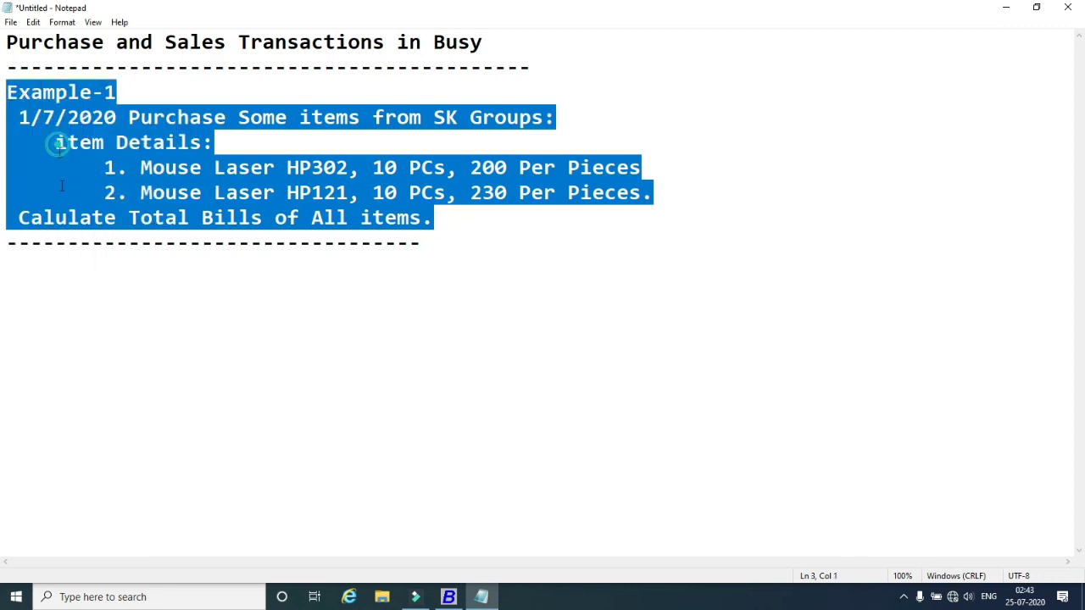
click(42, 266)
right_click(43, 268)
click(95, 328)
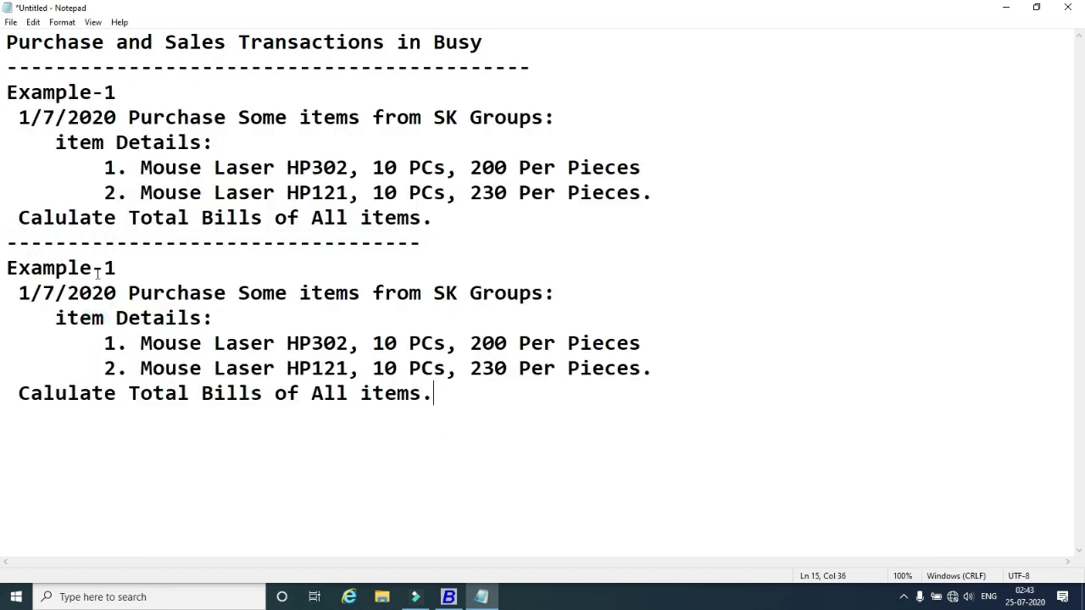
Change the copy's heading to Example-2, date to 2/7/2020, Purchase to Sales, and party to the customer.
click(118, 270)
key(BackSpace)
text(2)
click(225, 291)
drag(20, 293, 29, 292)
text(2)
click(227, 293)
key(BackSpace)
key(BackSpace)
key(BackSpace)
key(BackSpace)
key(BackSpace)
key(BackSpace)
key(BackSpace)
key(BackSpace)
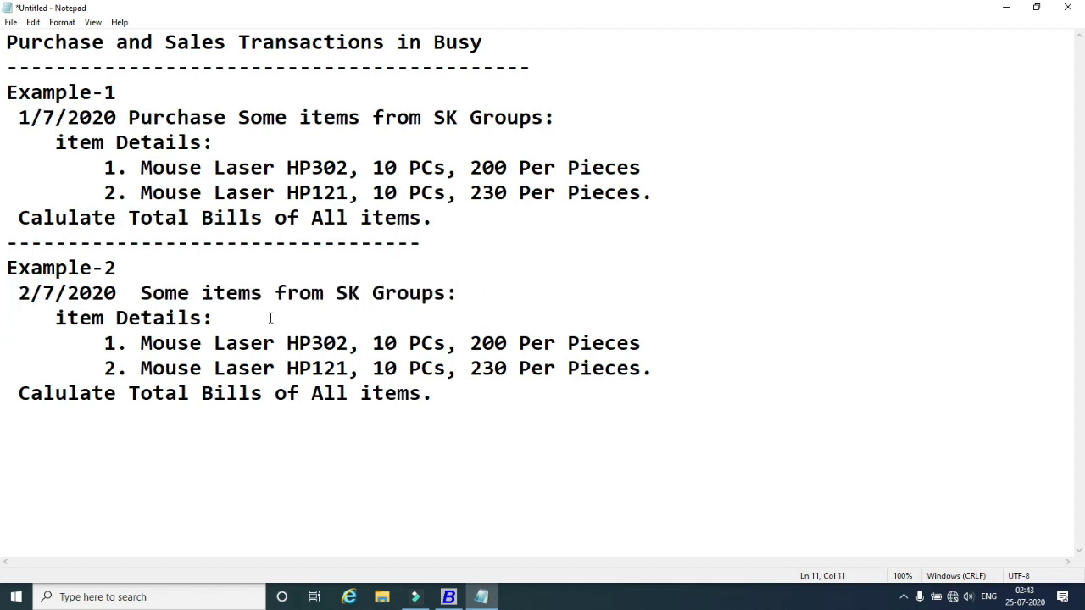
text(Sales)
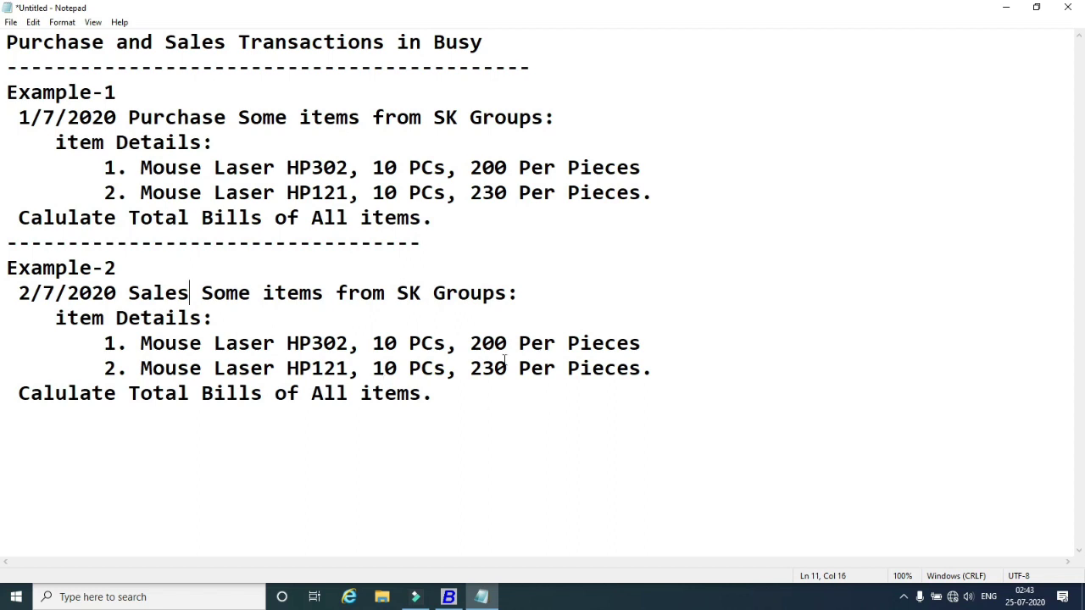
click(421, 293)
drag(507, 294, 396, 292)
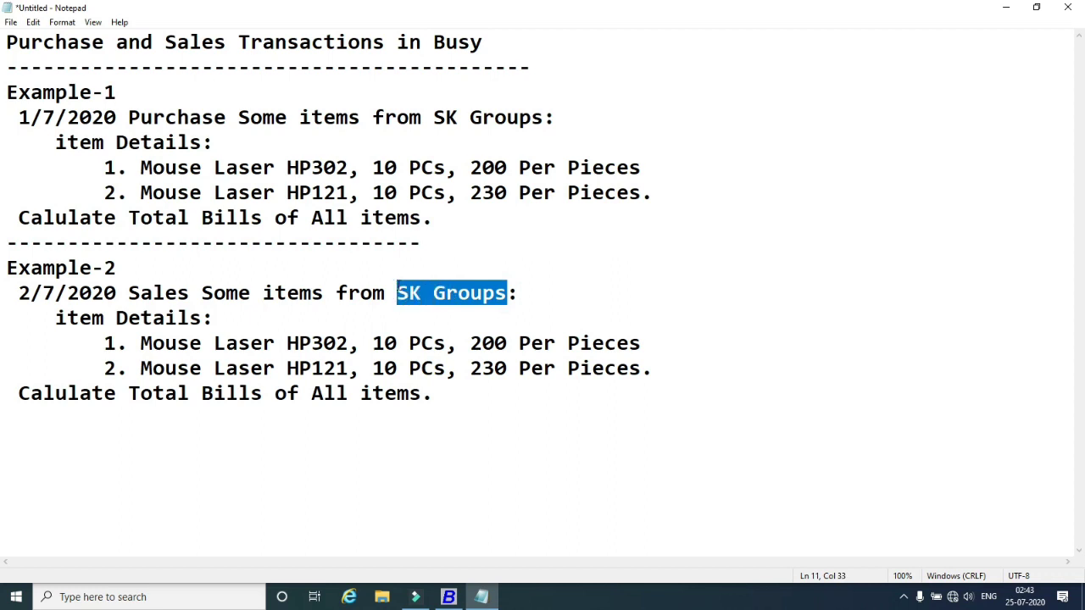
text(Manish)
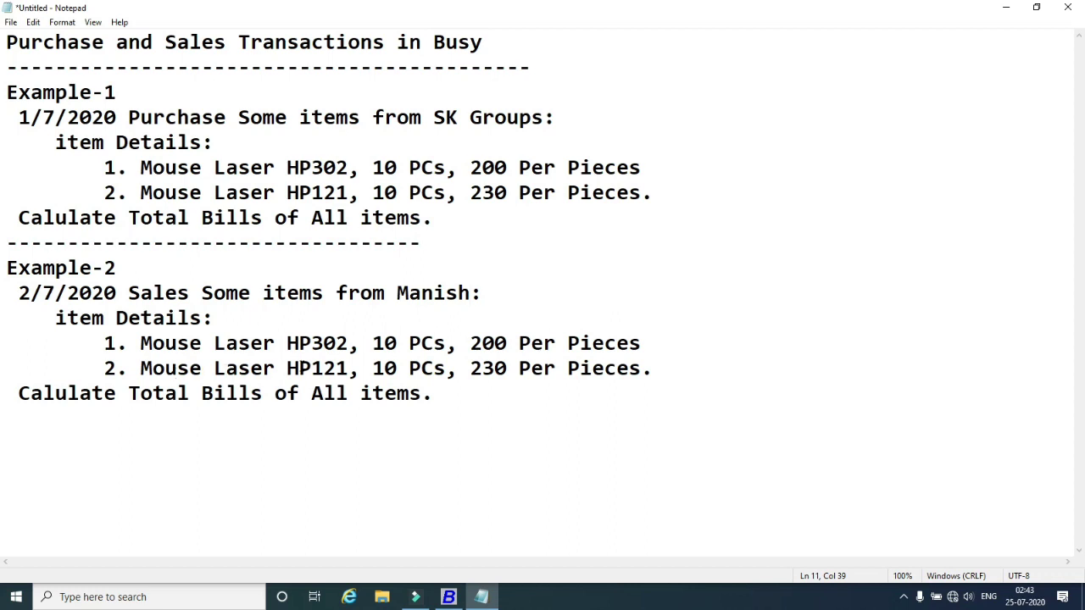
Set both mice to 5 Pcs at 300 and 330, and change 'from' to 'to'.
drag(398, 343, 374, 343)
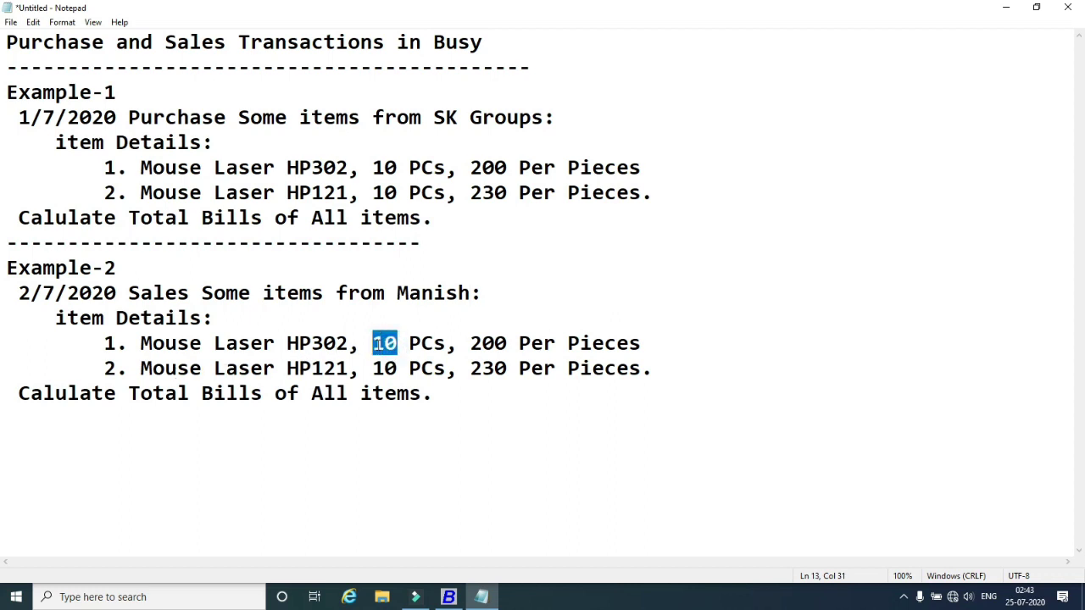
text(5)
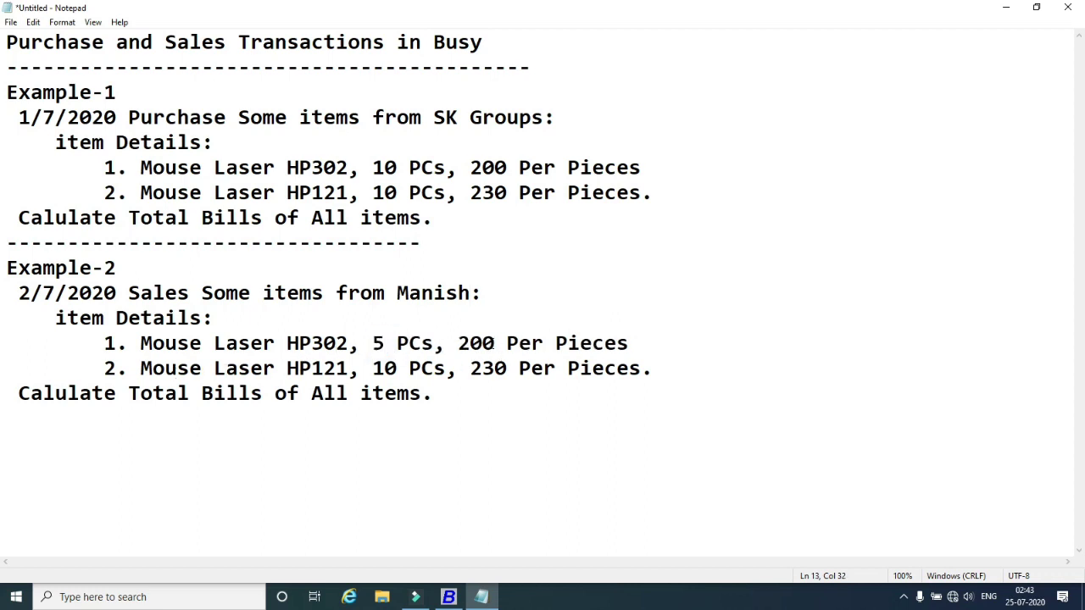
drag(494, 343, 457, 343)
text(3)
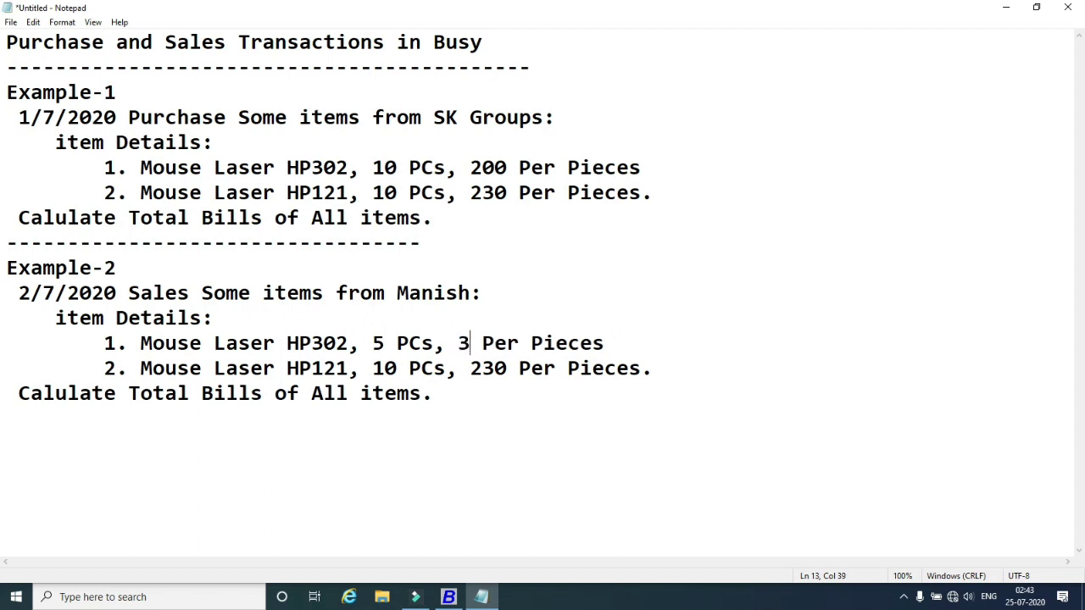
text(00)
drag(397, 368, 372, 368)
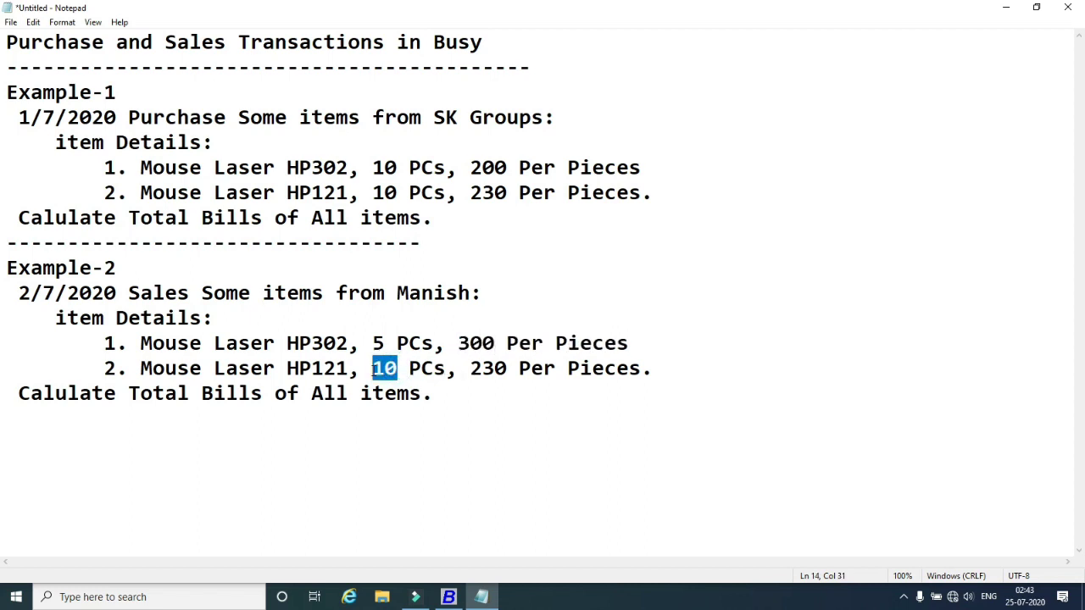
text(5)
drag(495, 368, 462, 368)
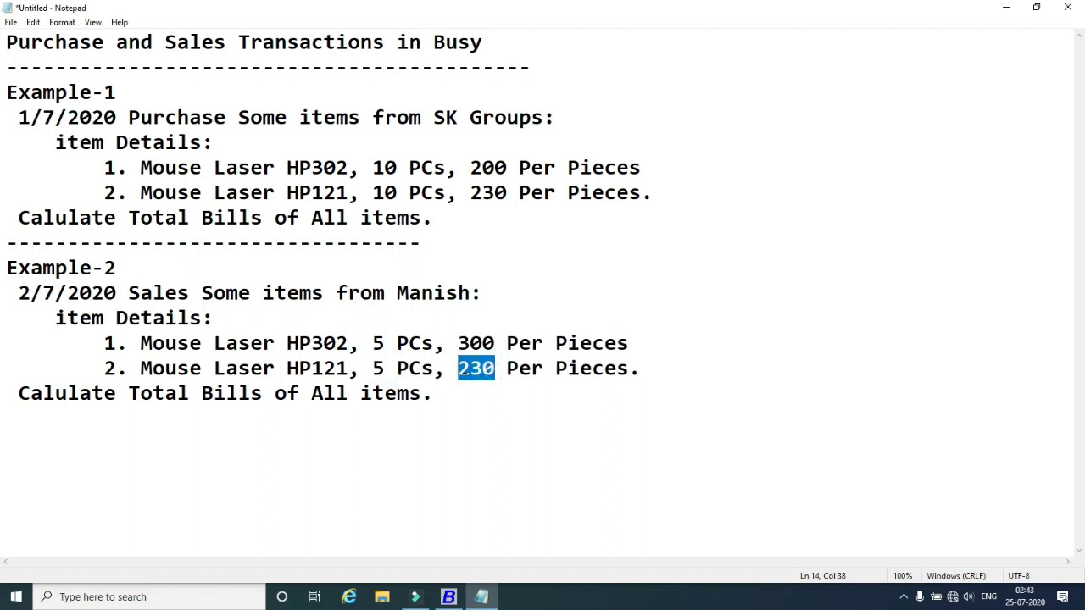
text(330)
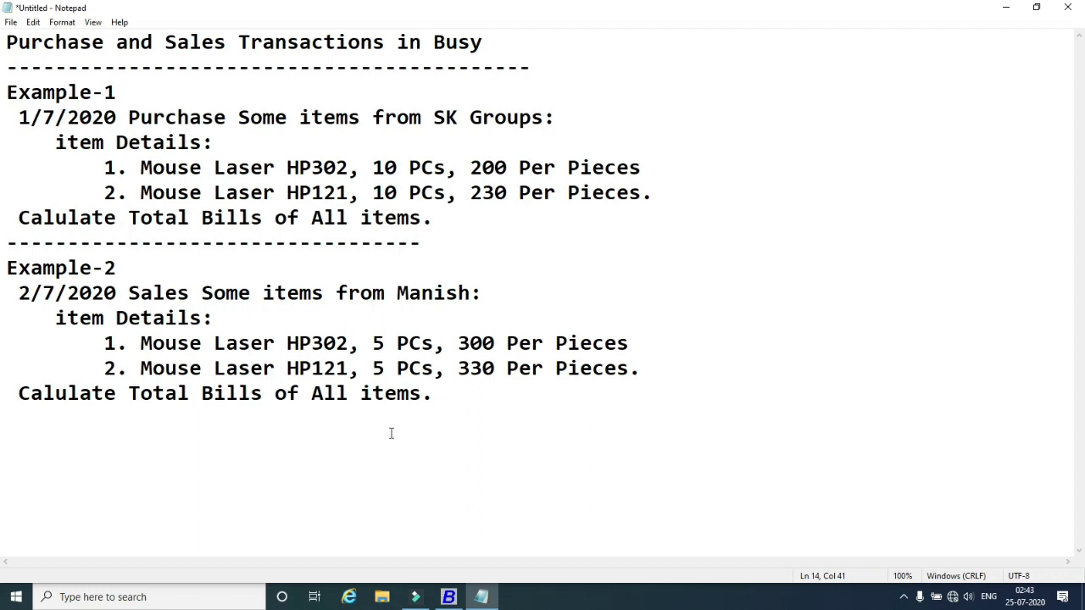
drag(383, 293, 336, 294)
text(to)
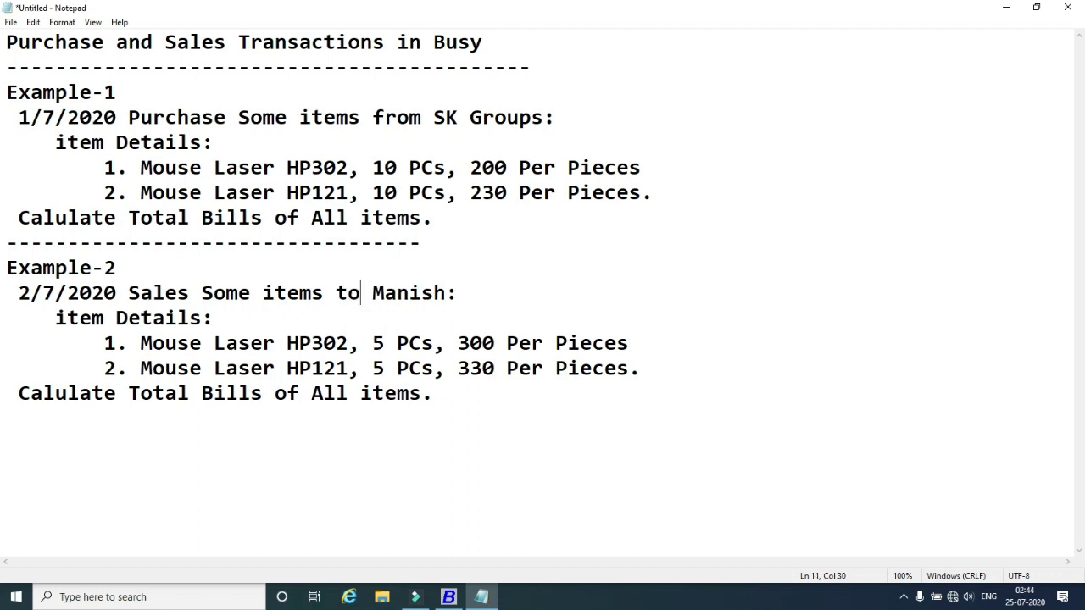
click(419, 395)
Open Masters > Account > Add in Busy, after checking SK Groups and the customer name in the notes.
click(448, 597)
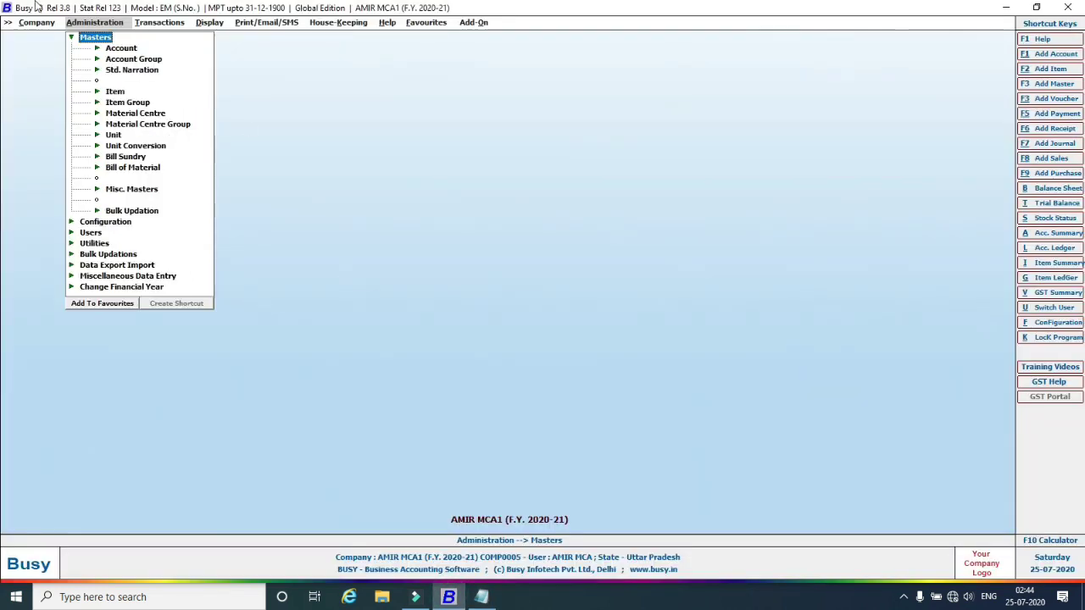
click(72, 38)
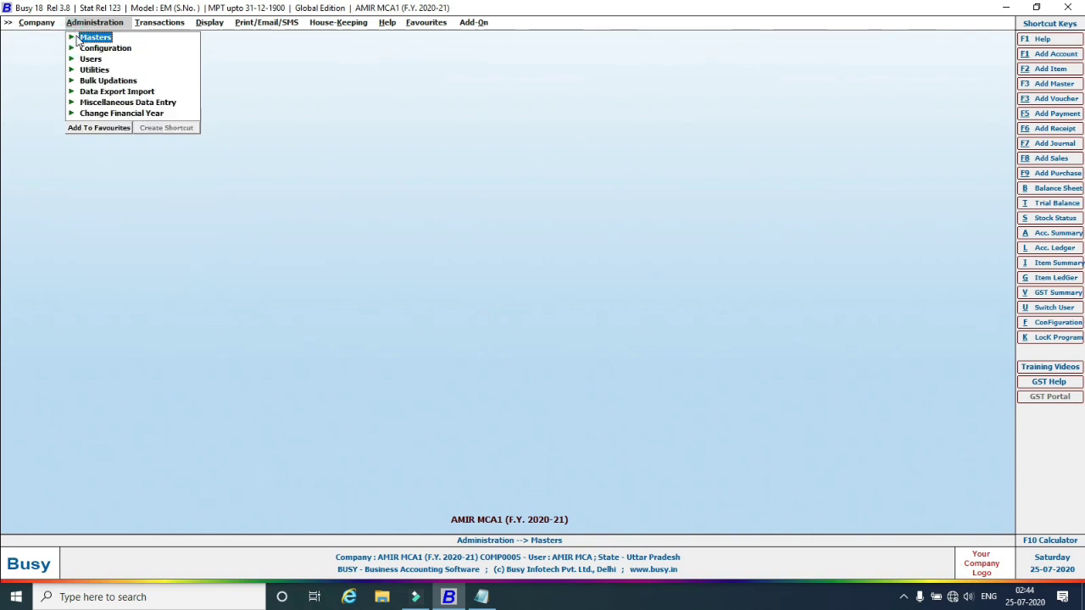
click(76, 39)
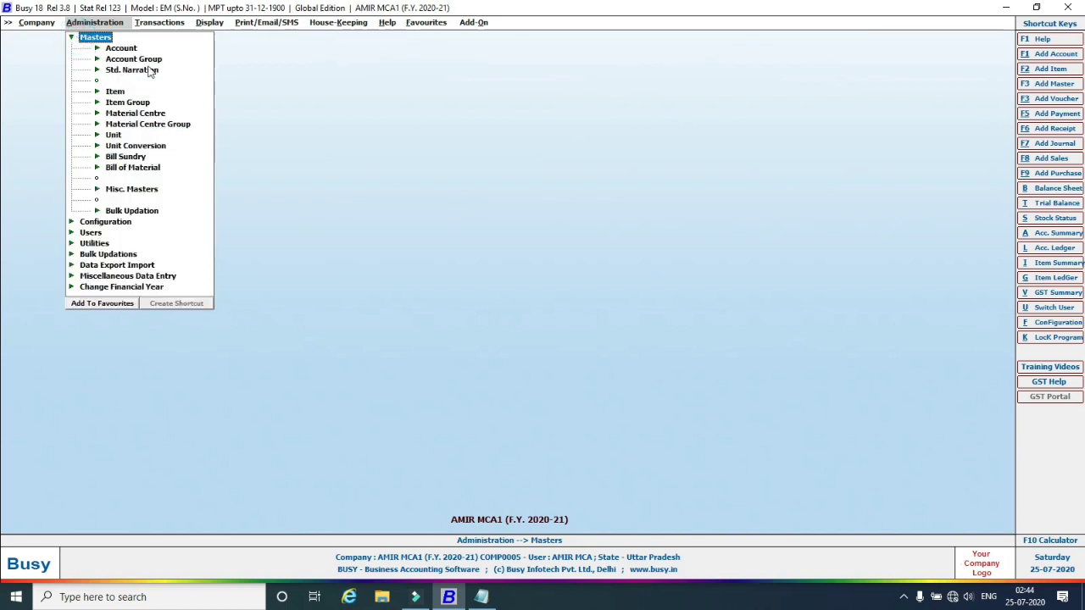
click(98, 48)
double_click(138, 59)
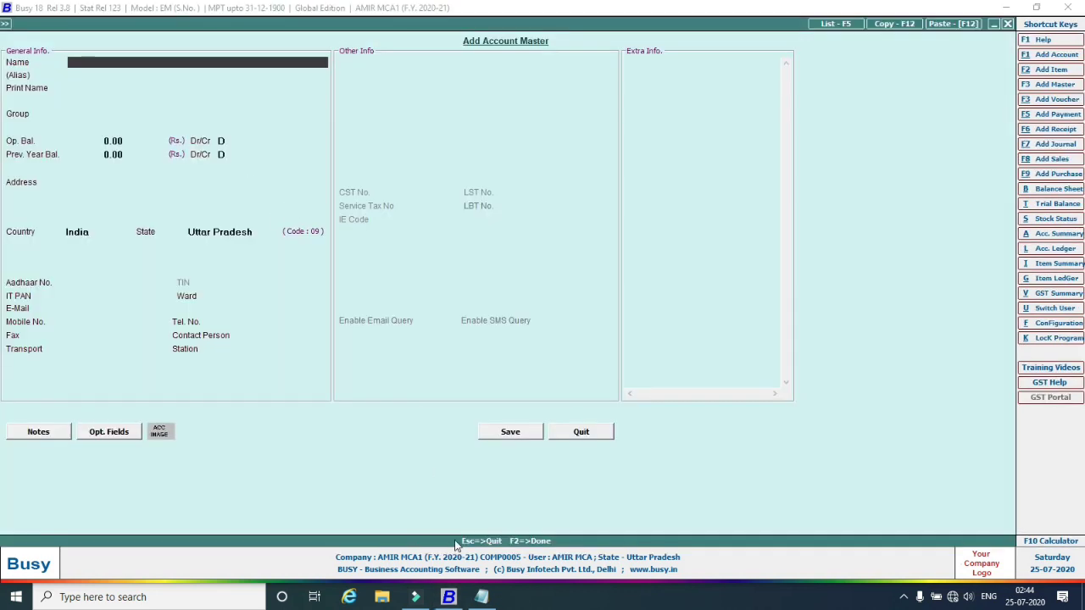
click(483, 597)
drag(433, 118, 543, 119)
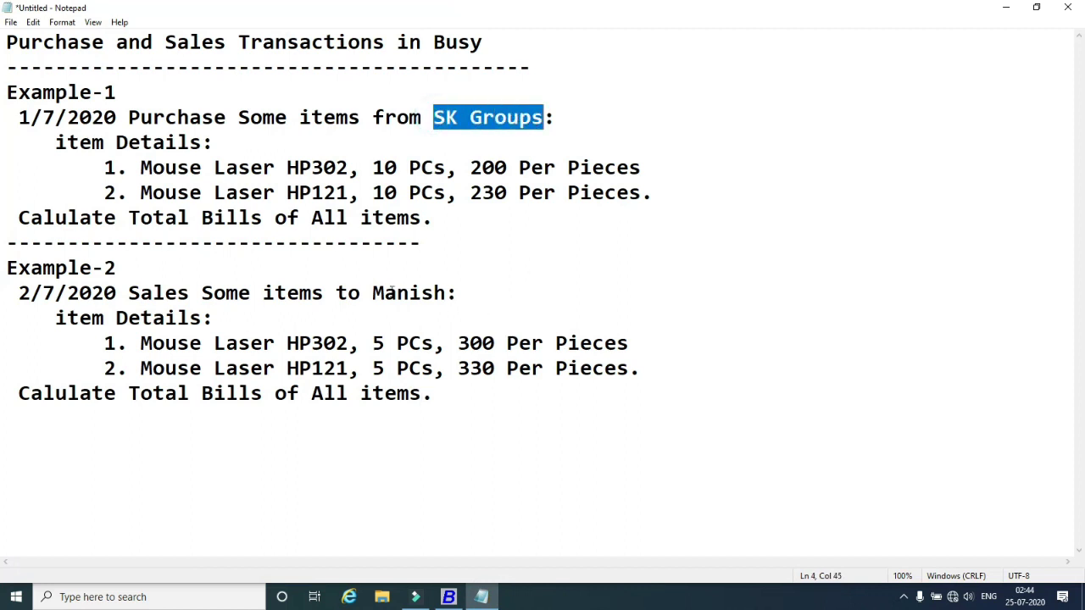
drag(373, 286, 446, 292)
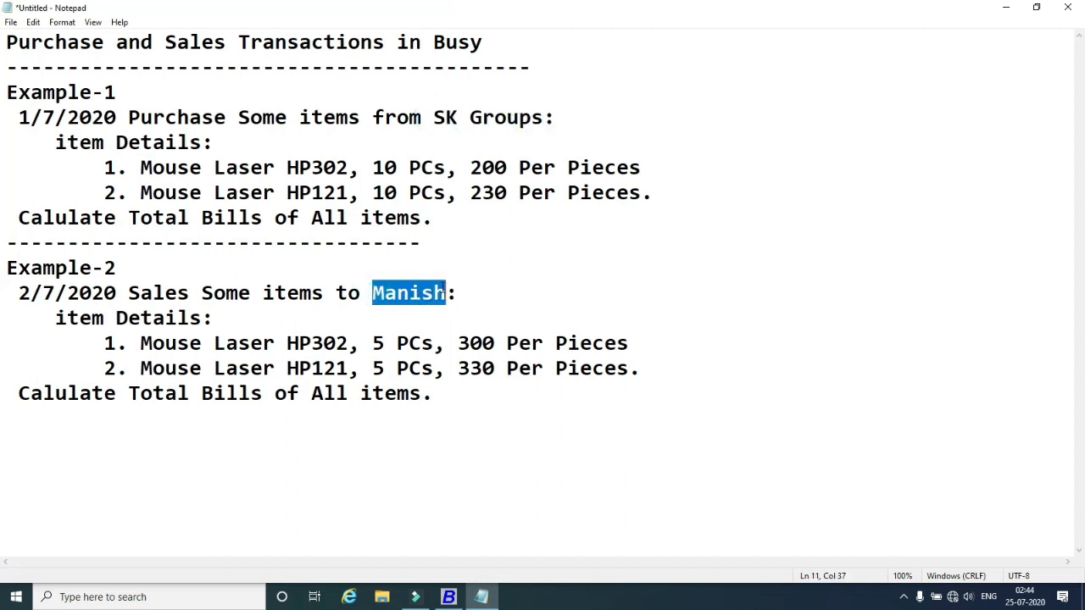
click(490, 248)
click(448, 597)
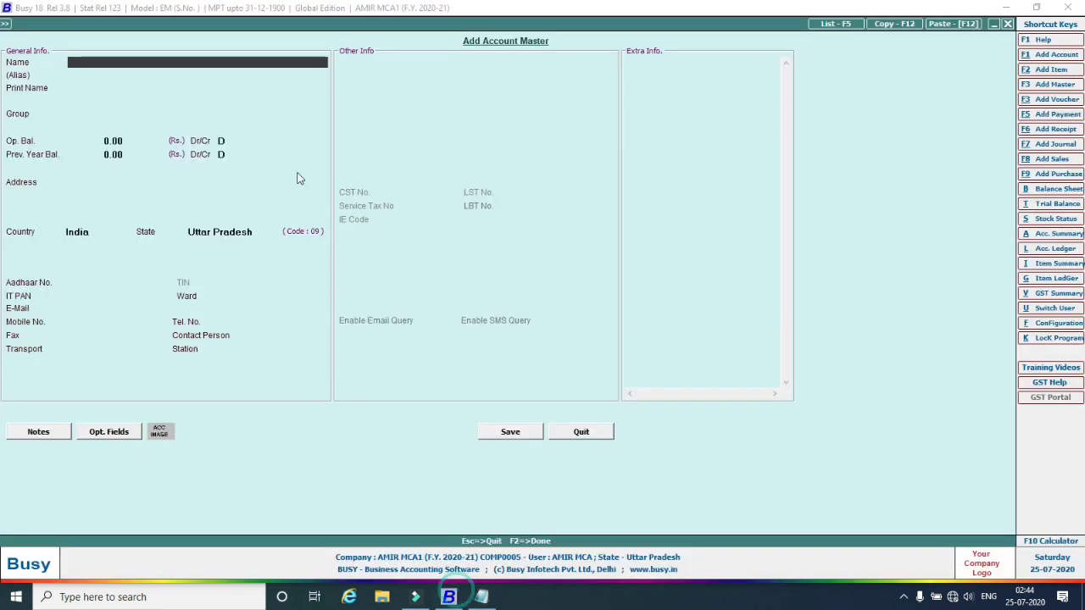
Create account SK Groups under Sundry Creditors with bill-by-bill balancing N and save it.
text(SK)
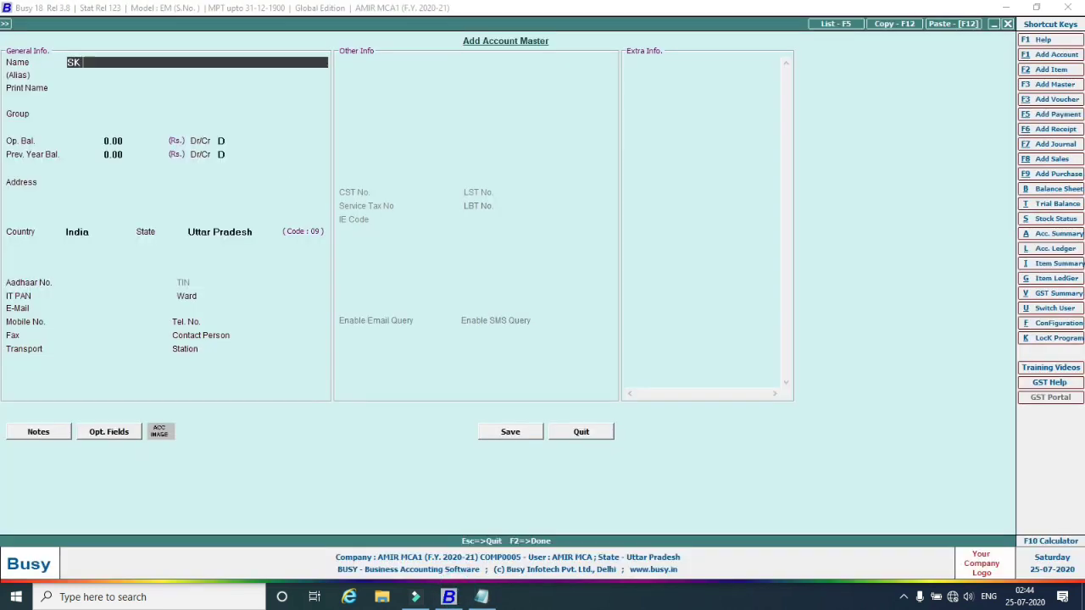
text( Groups)
key(Return)
key(Return)
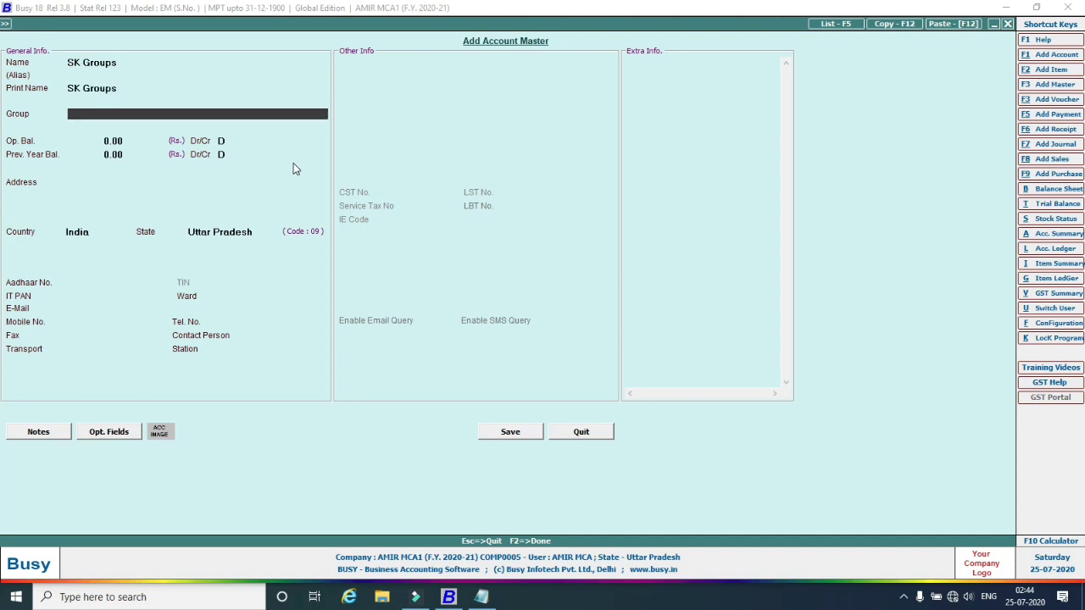
text(sun)
key(Return)
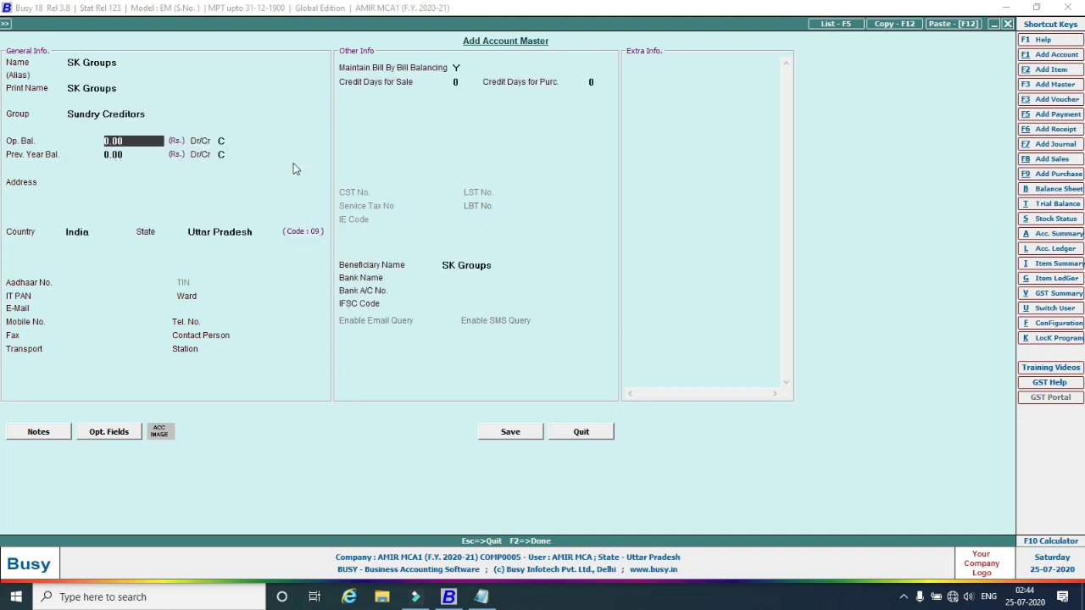
click(459, 60)
click(457, 65)
key(n)
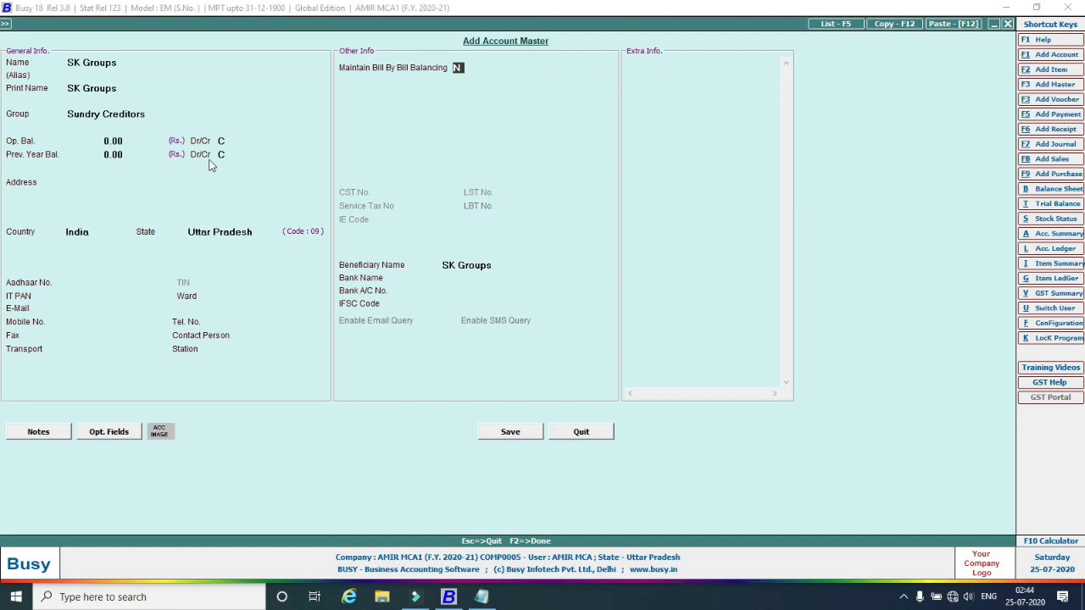
click(507, 432)
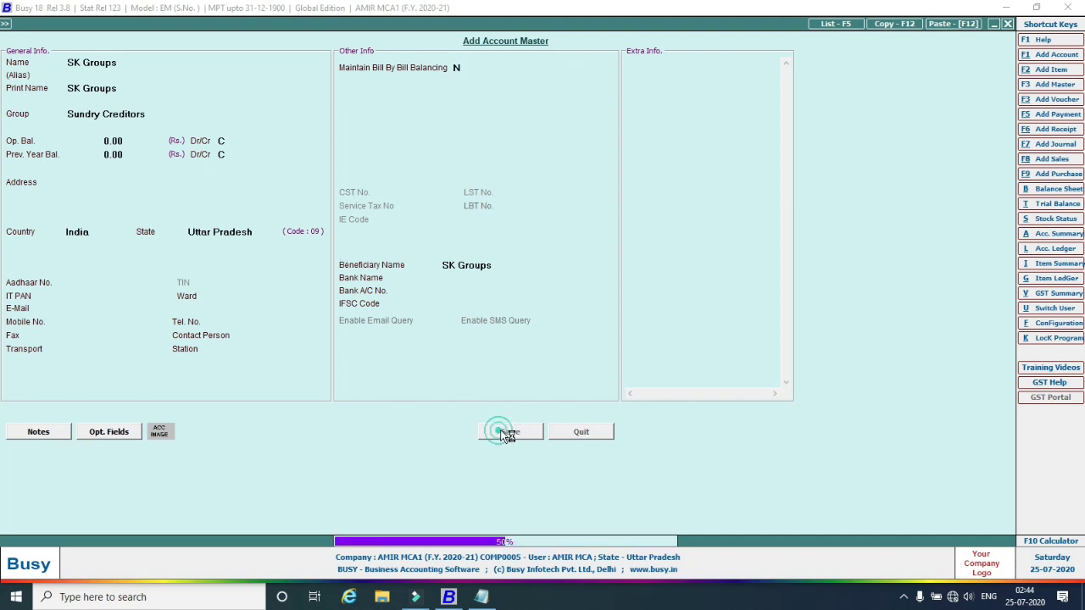
Save the customer's account under Sundry Debtors with bill-by-bill balancing N, then close the form.
text(Mani)
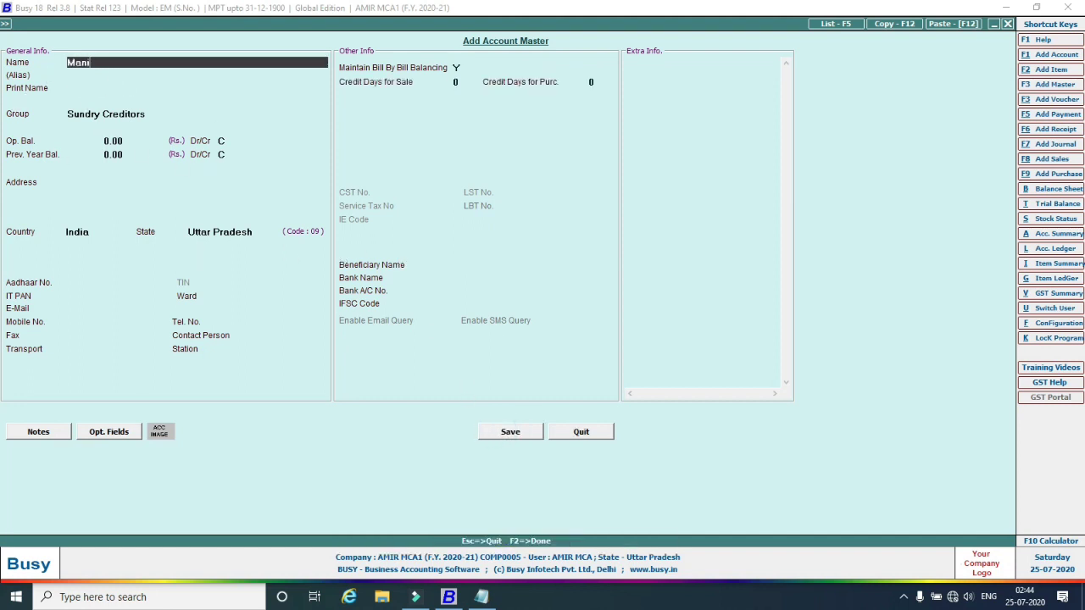
text(sh)
key(Return)
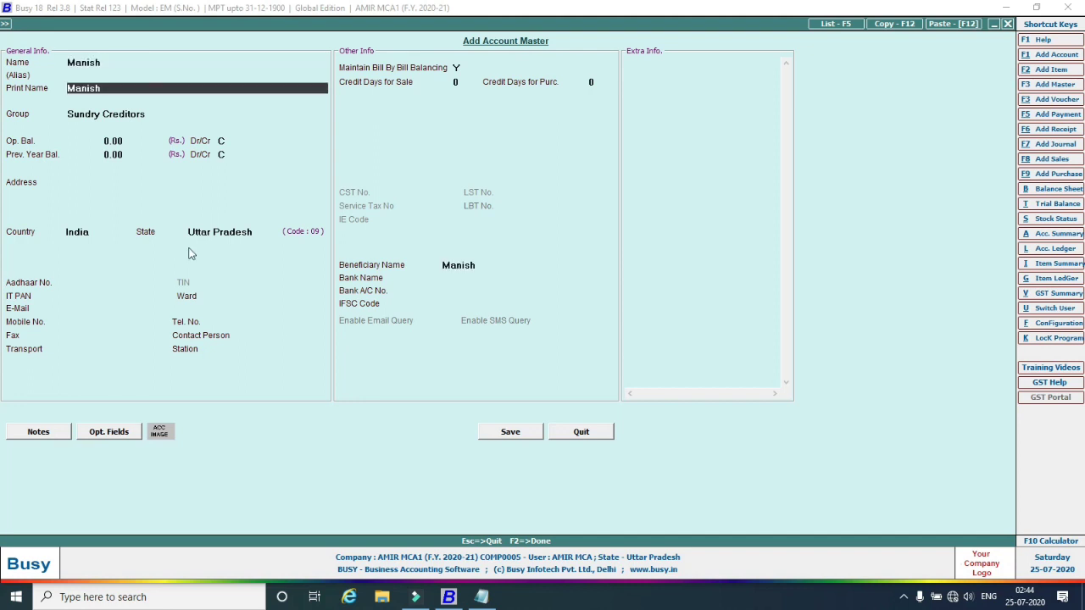
key(Return)
text(sun)
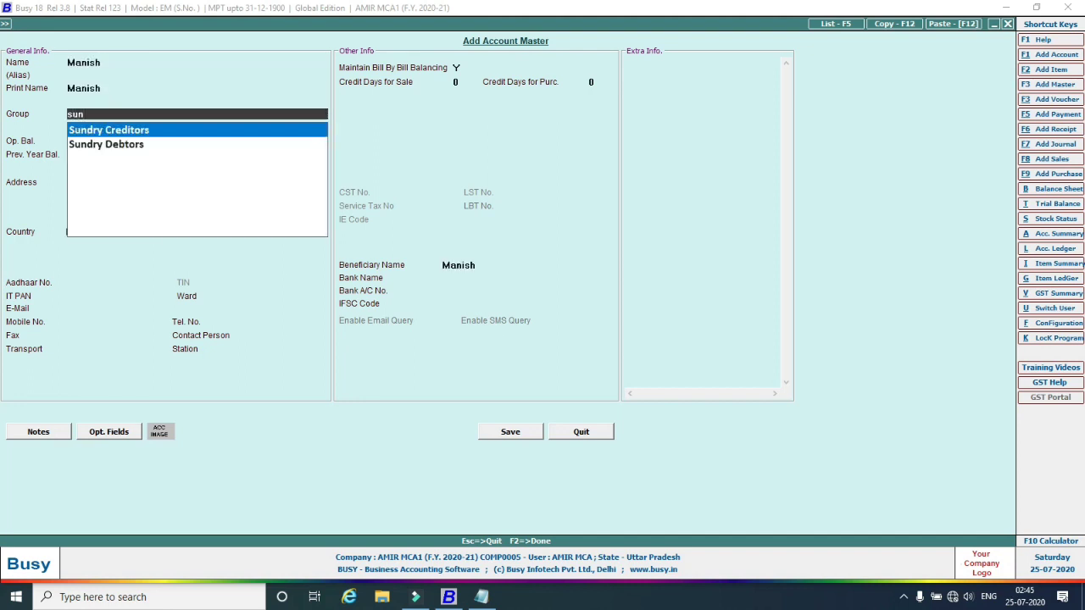
key(Down)
key(Return)
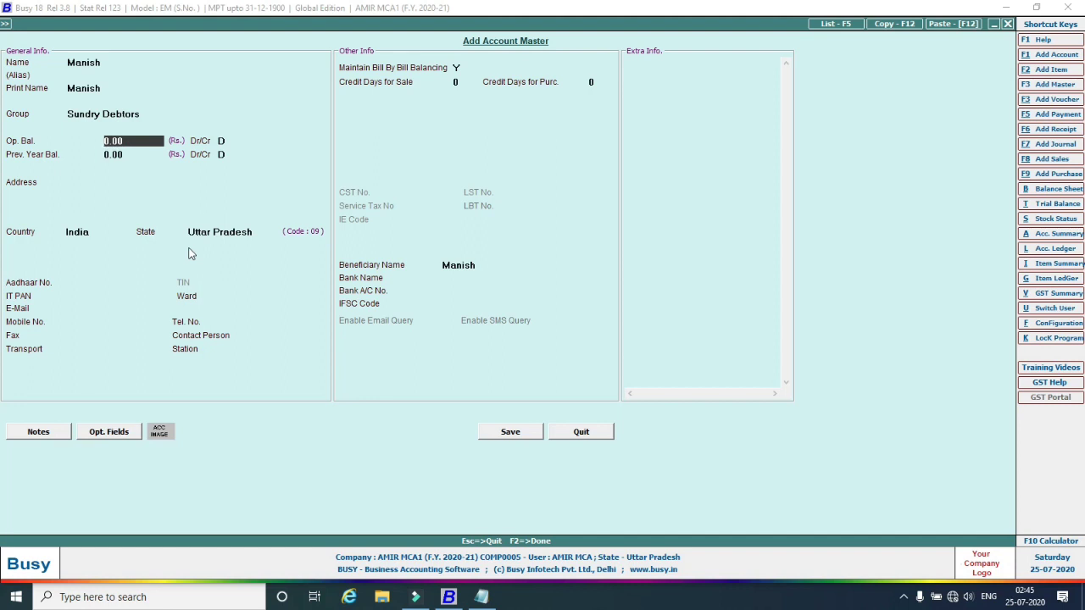
click(456, 67)
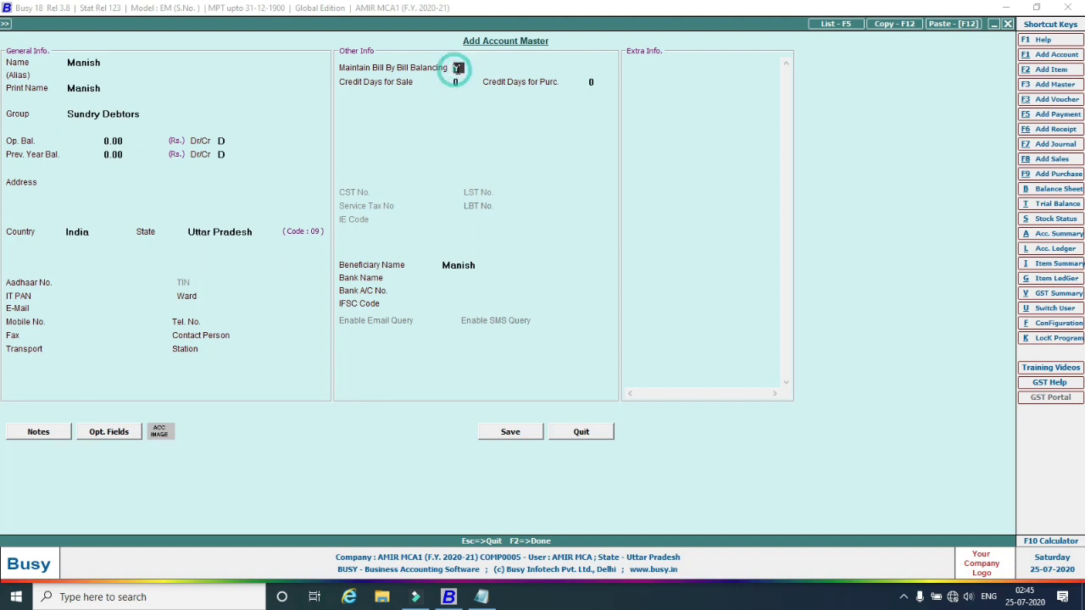
text(n)
click(515, 432)
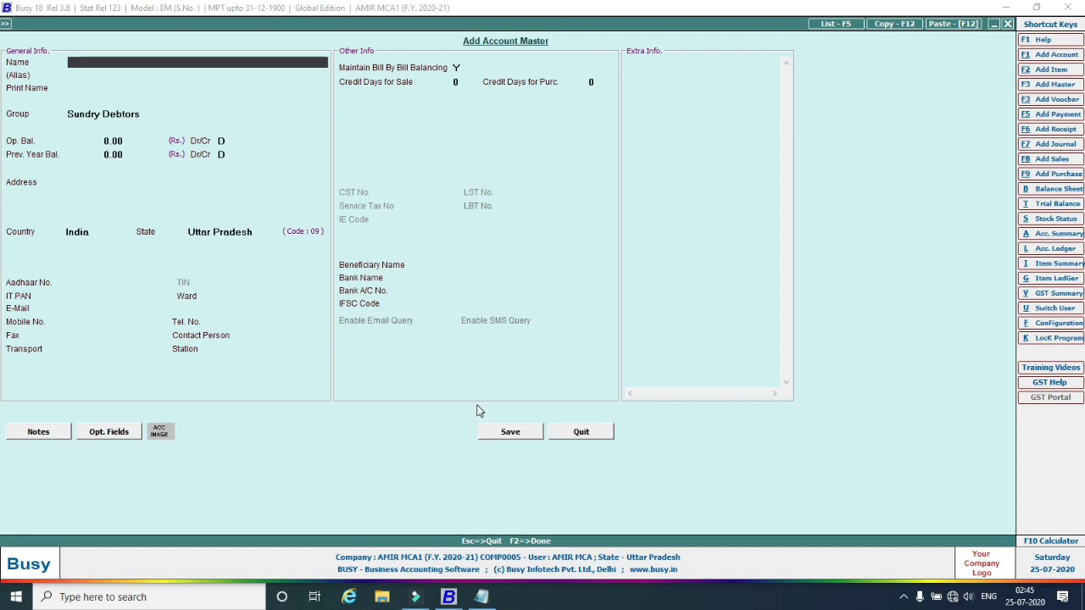
key(Escape)
key(Escape)
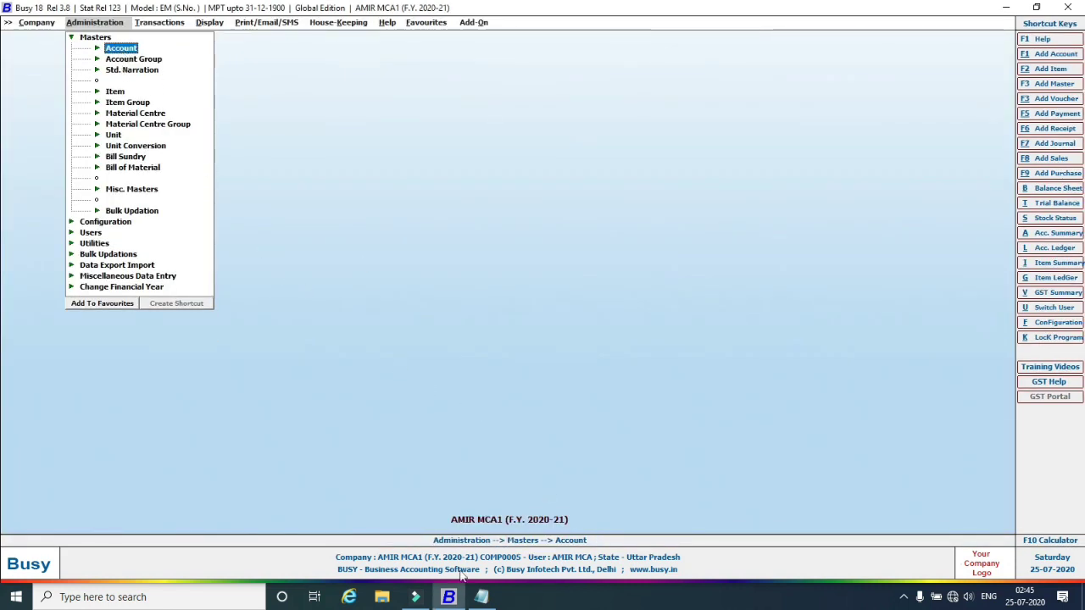
Check the two mouse models in the notes, then save primary item group HP Mouse.
click(481, 598)
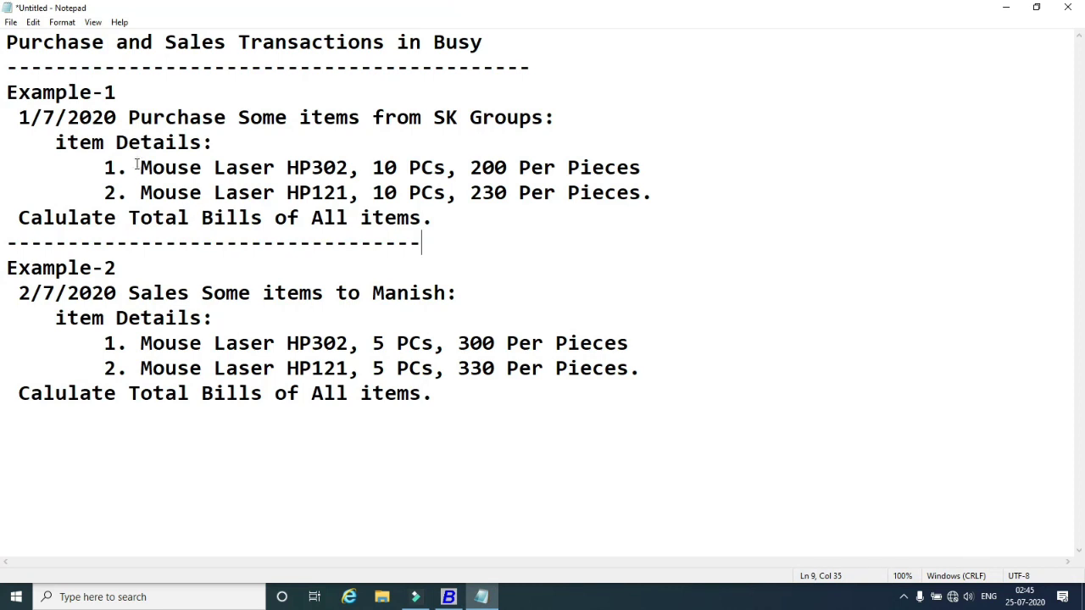
drag(214, 168, 338, 168)
drag(214, 193, 336, 193)
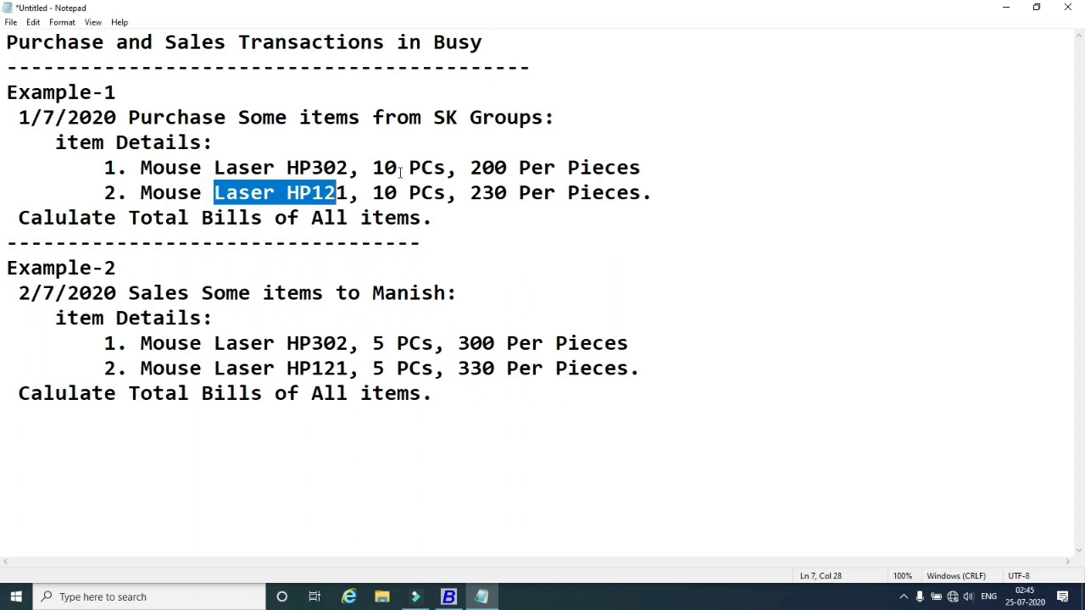
click(449, 597)
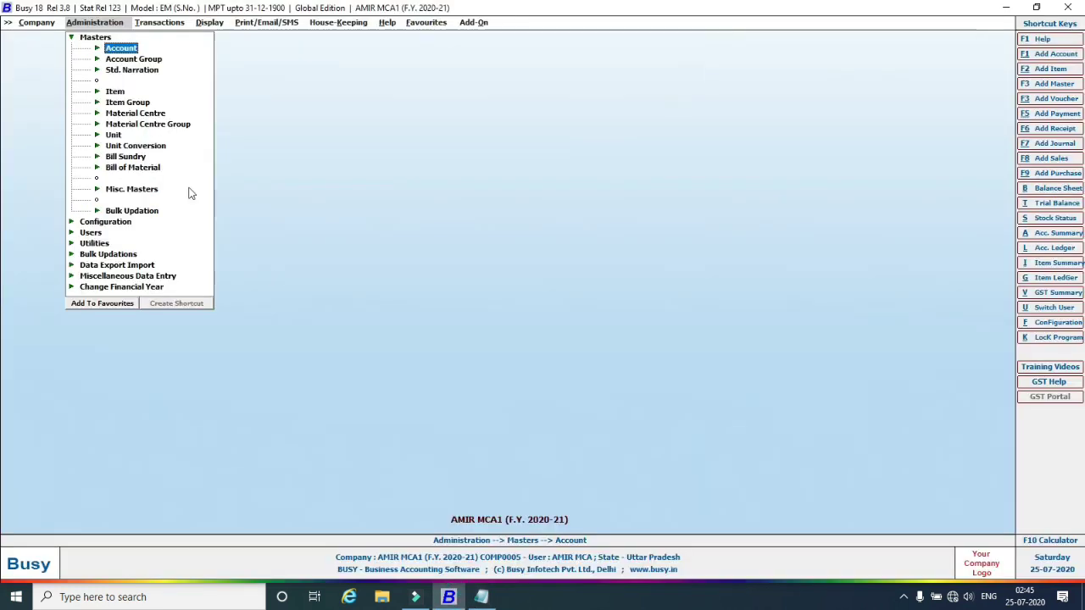
click(99, 102)
click(138, 113)
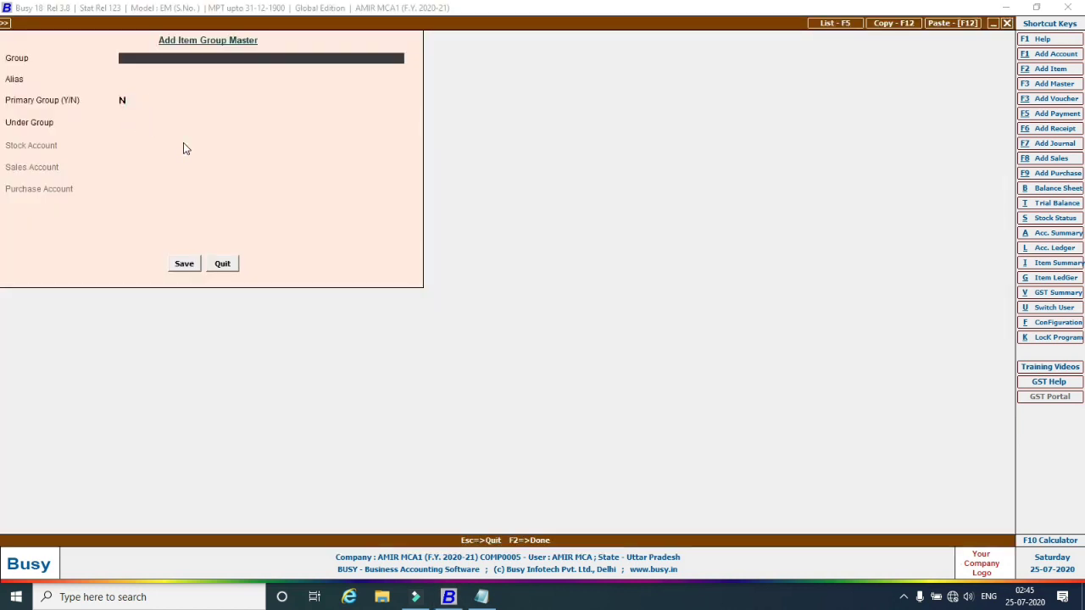
text(HP Mouse)
key(Return)
key(Return)
text(Y)
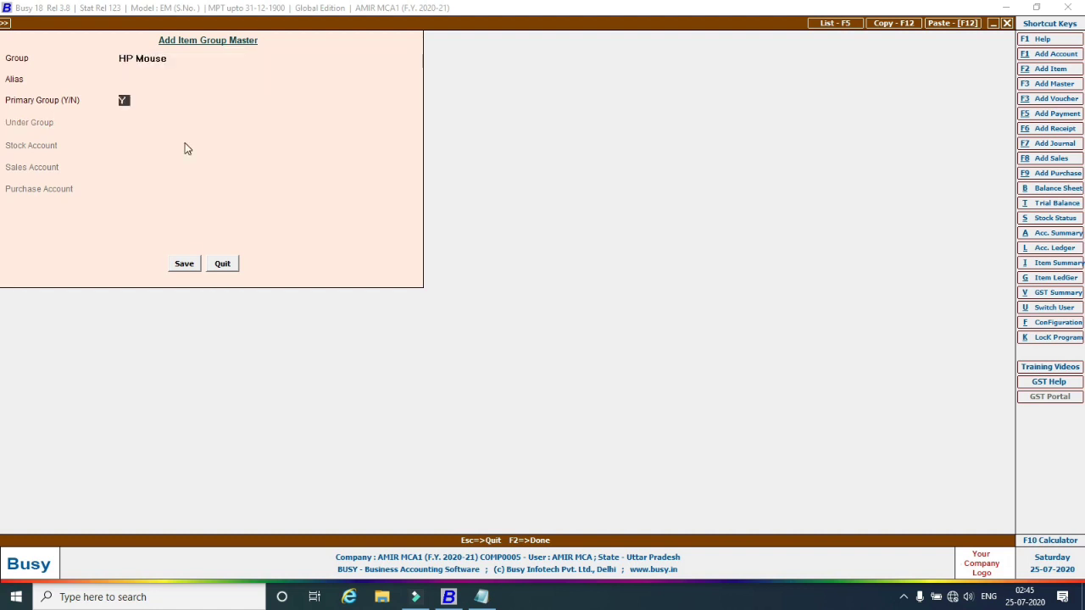
key(Return)
click(180, 266)
key(Escape)
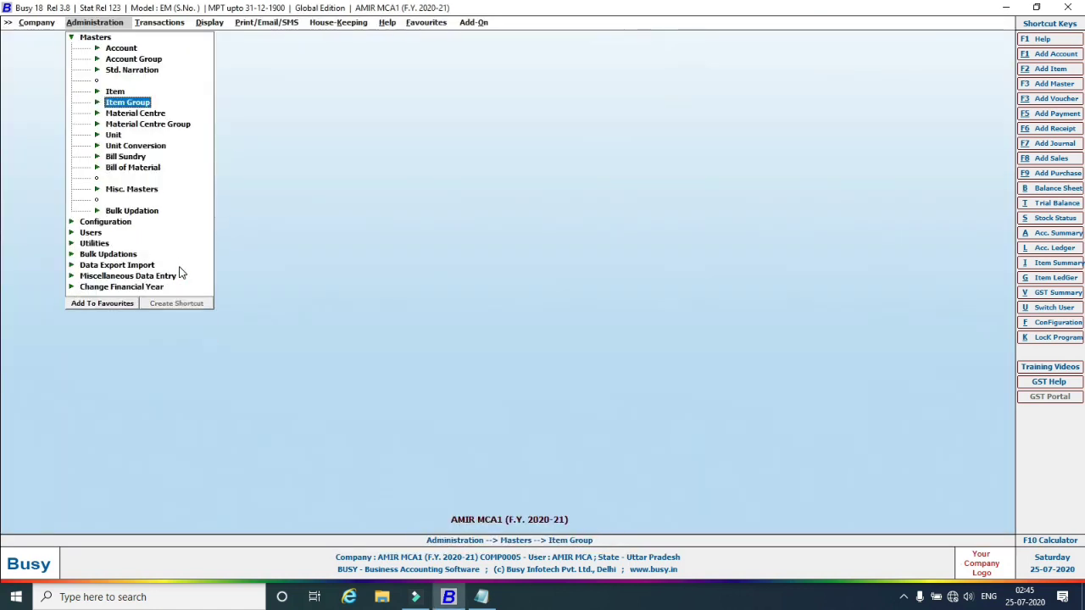
Start a new item named HP Laser Mouse 302, checking the name in the Notepad notes.
click(98, 92)
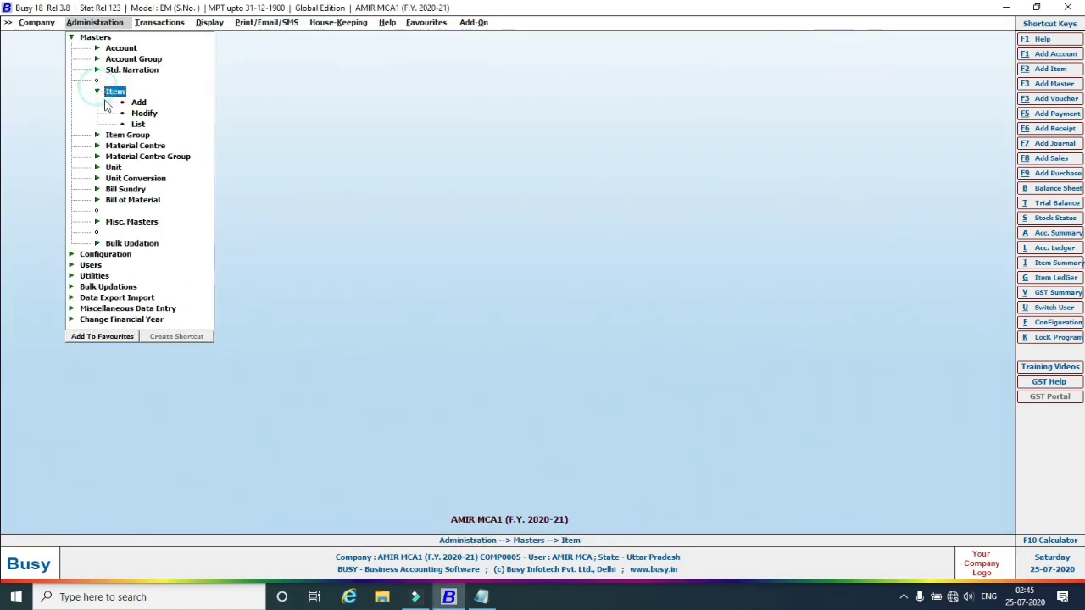
click(141, 101)
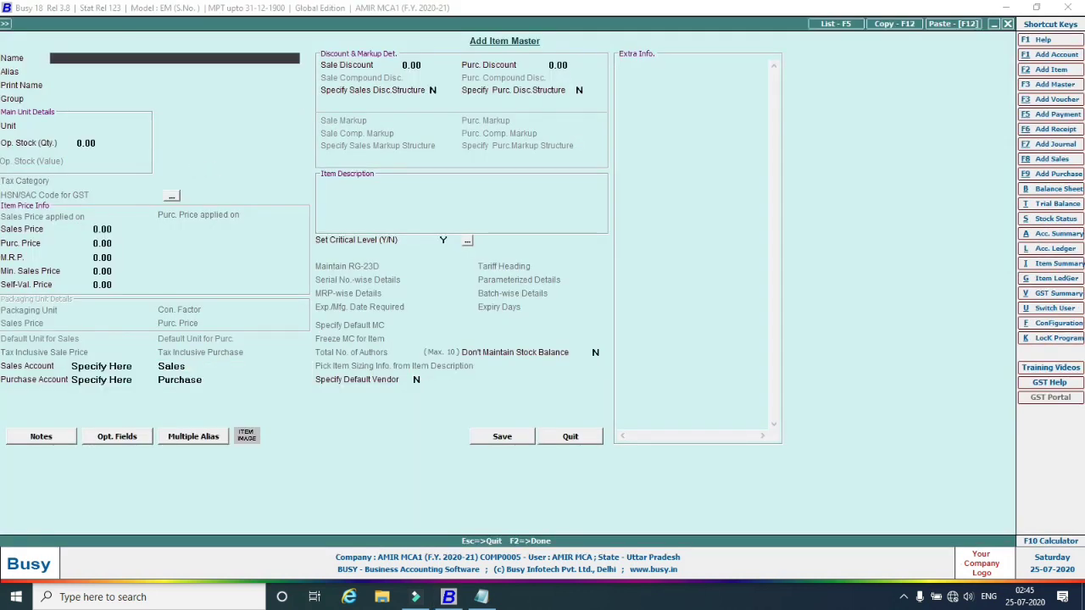
text(HP Laser Mouis)
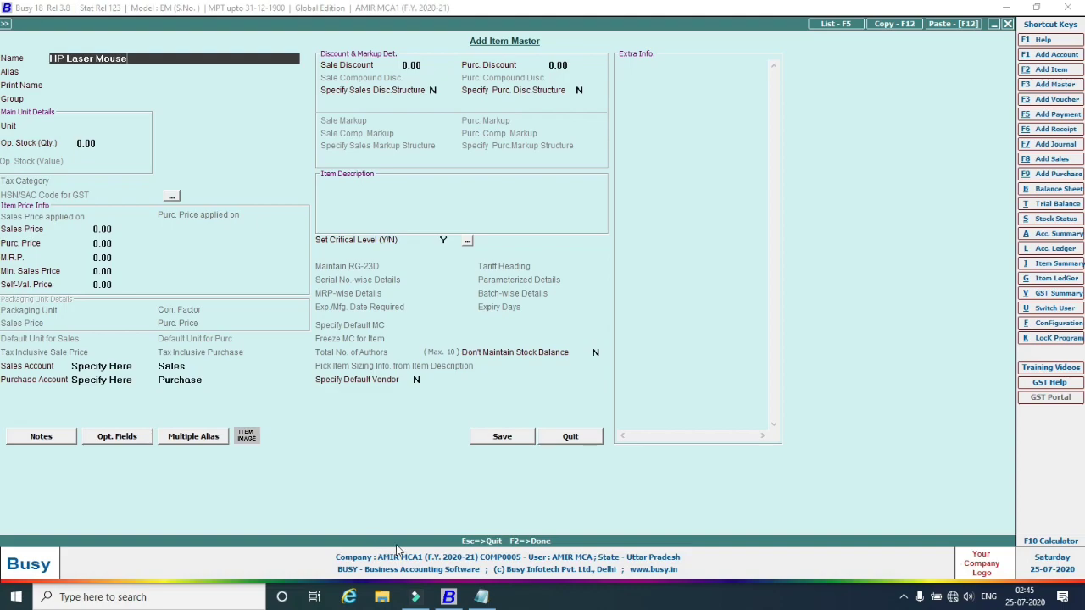
click(481, 596)
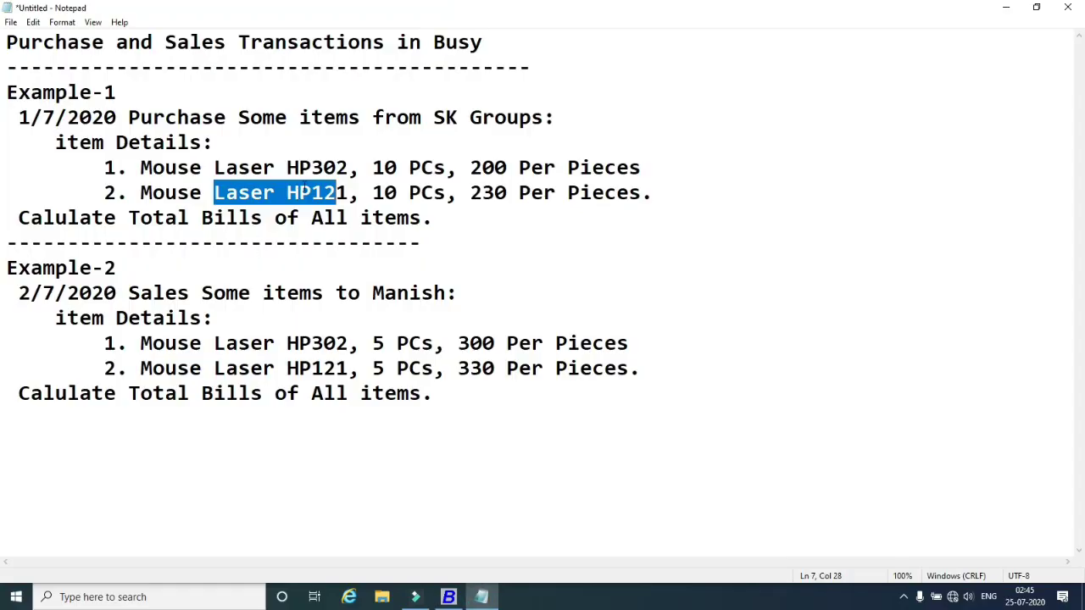
click(450, 597)
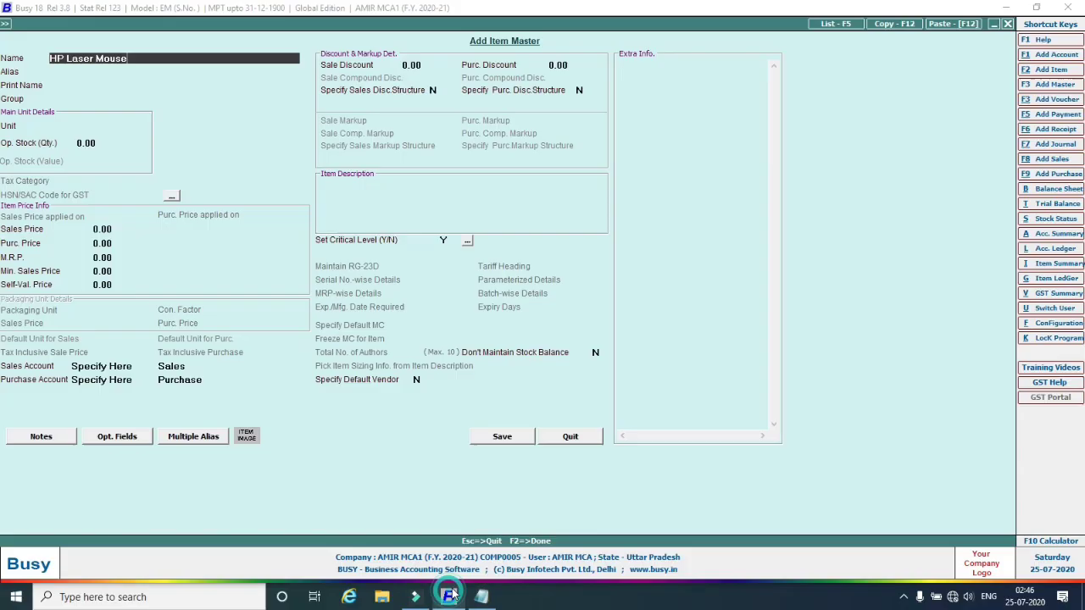
text(302)
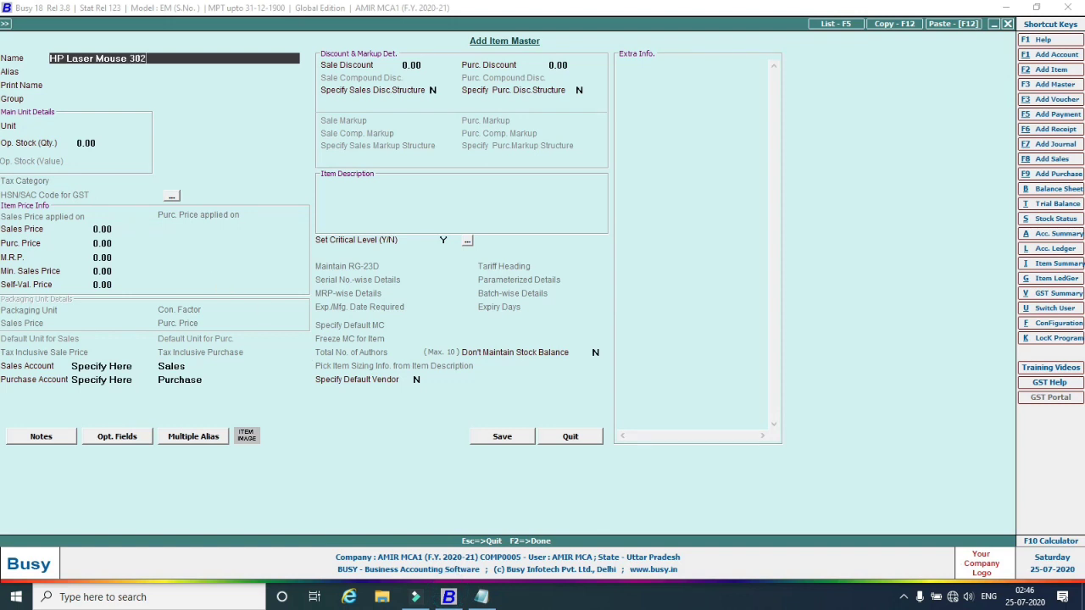
Put the item in the HP Mouse group with unit Pcs., critical level N, and save.
key(Return)
key(Return)
key(Return)
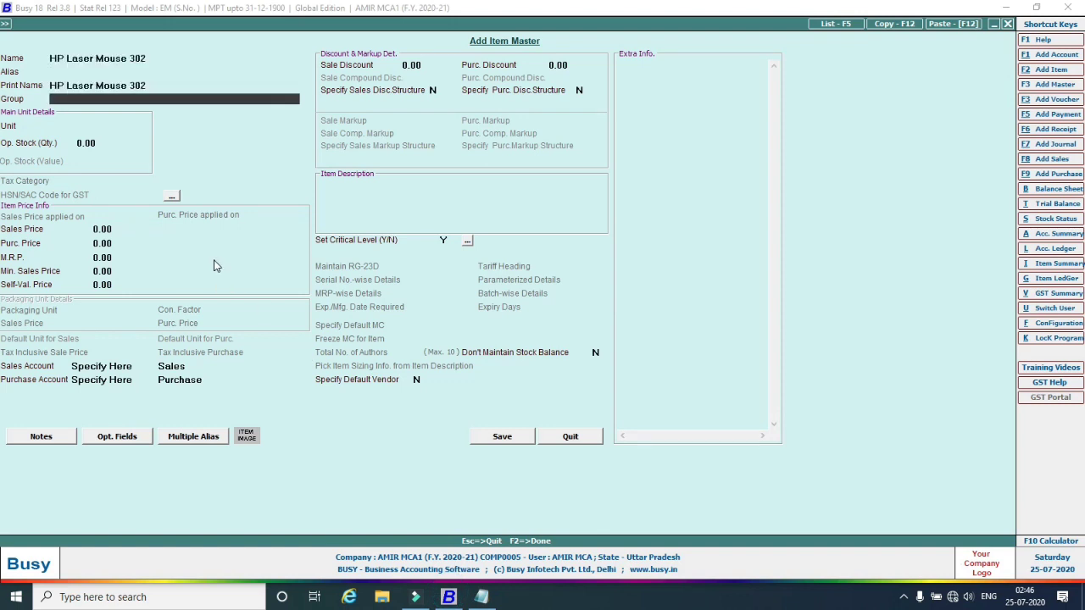
text(h)
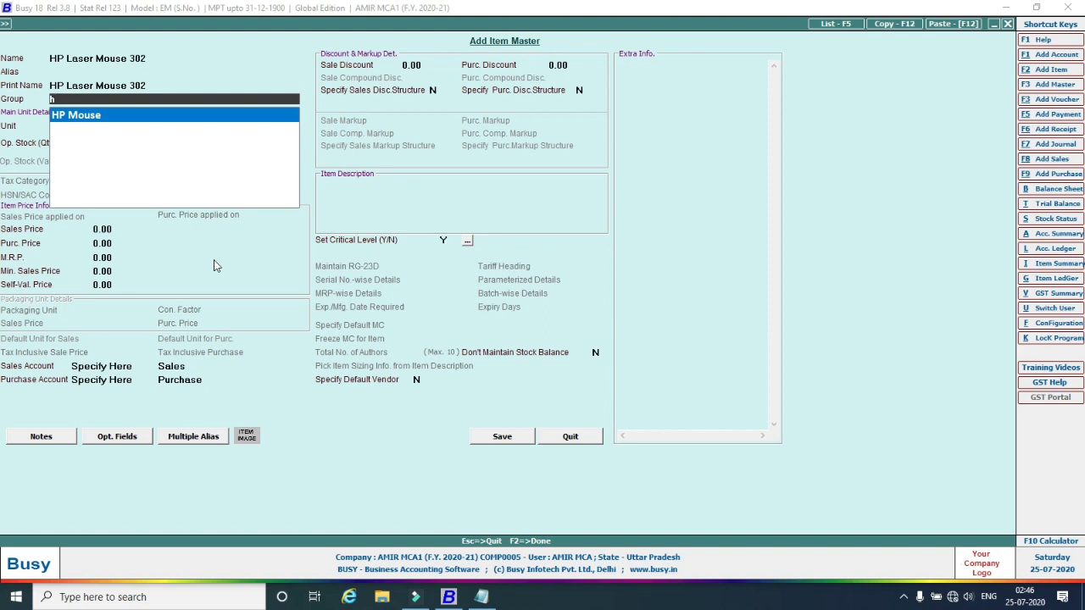
key(Return)
text(p)
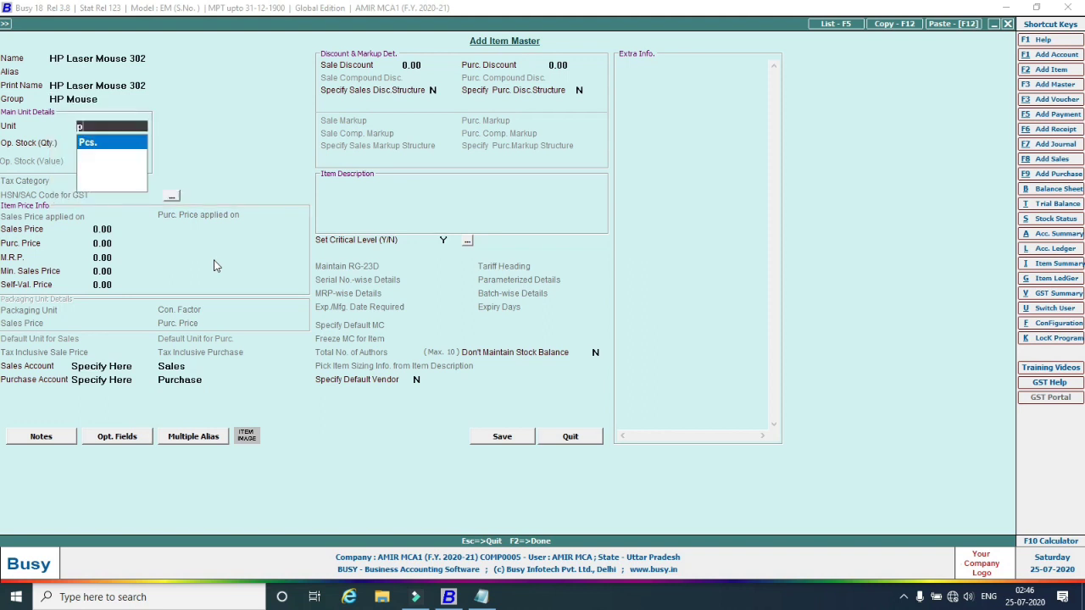
key(Return)
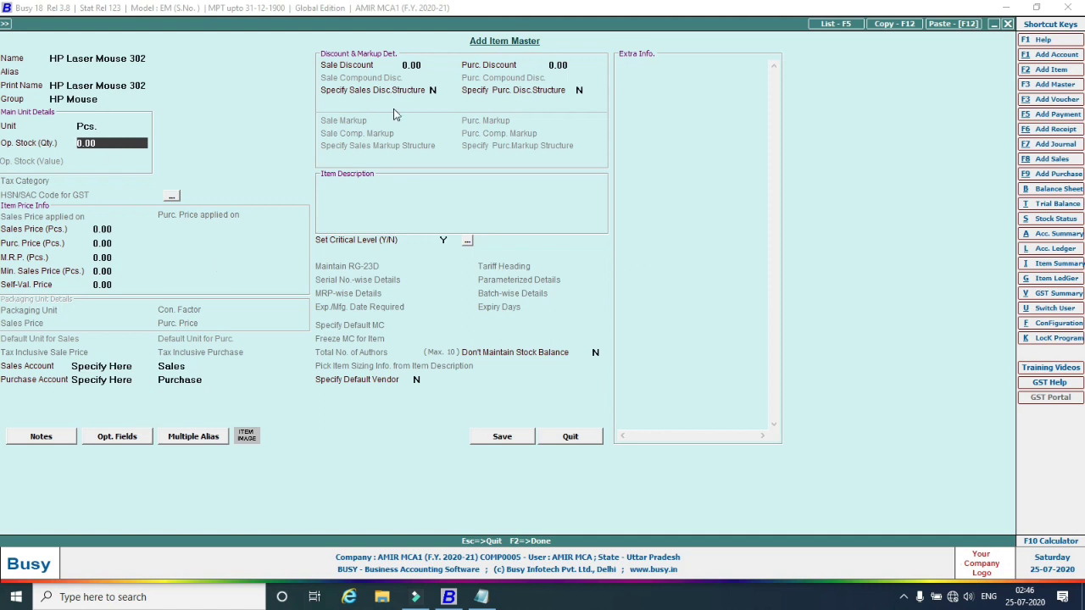
key(Return)
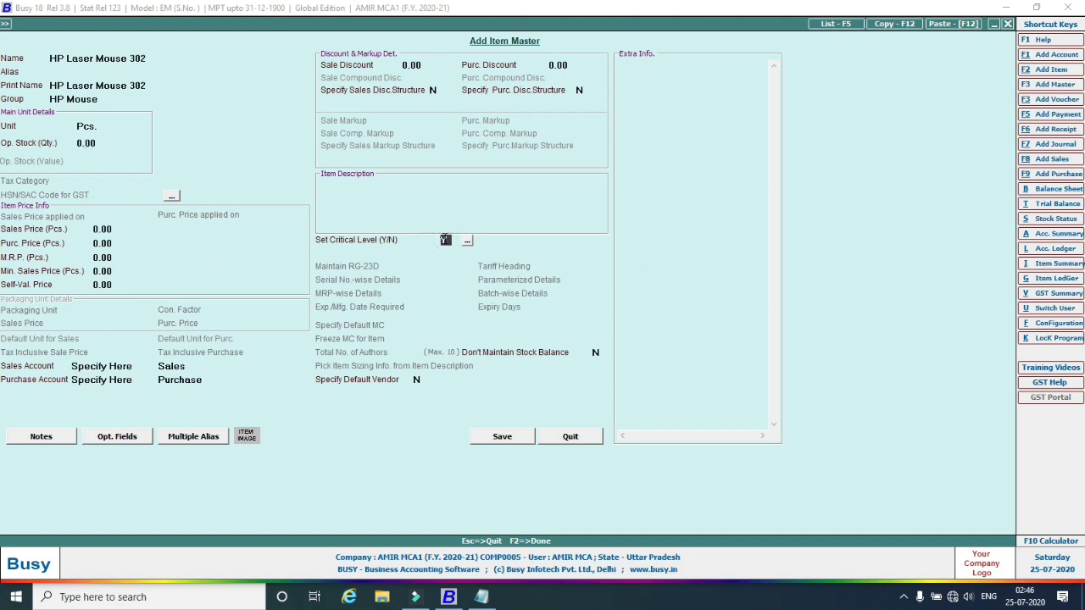
text(n)
click(491, 441)
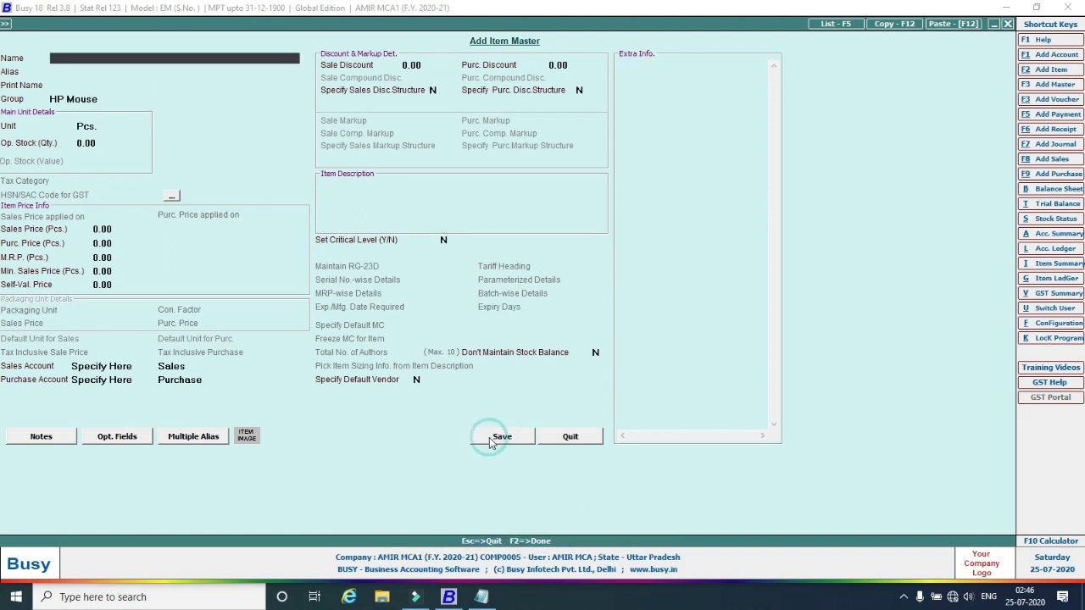
Save item HP Laser Mouse 121 under HP Mouse in Pcs., then close the item form.
click(490, 597)
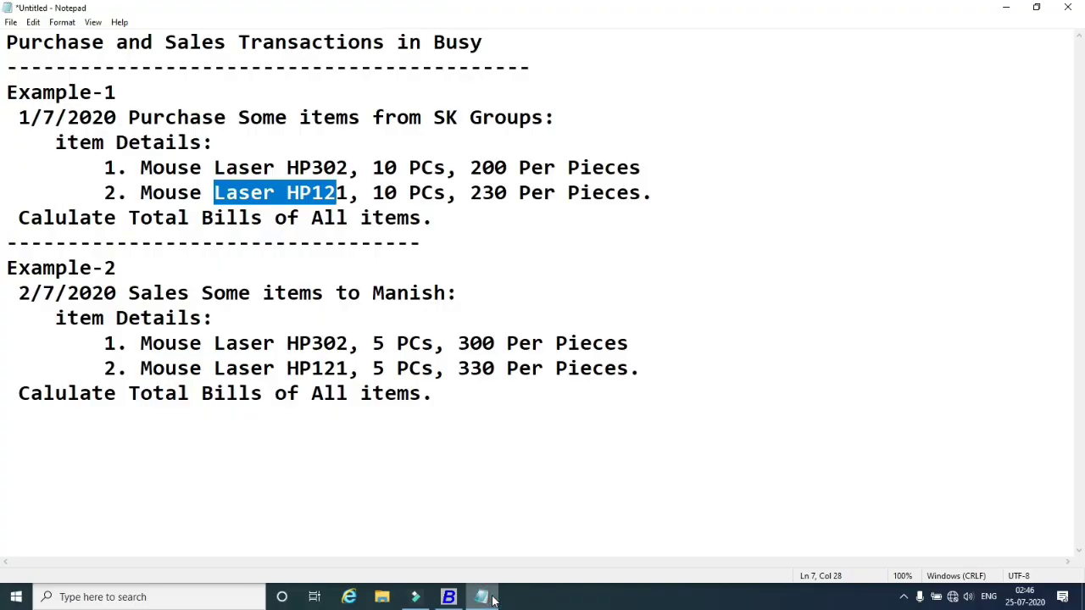
click(491, 598)
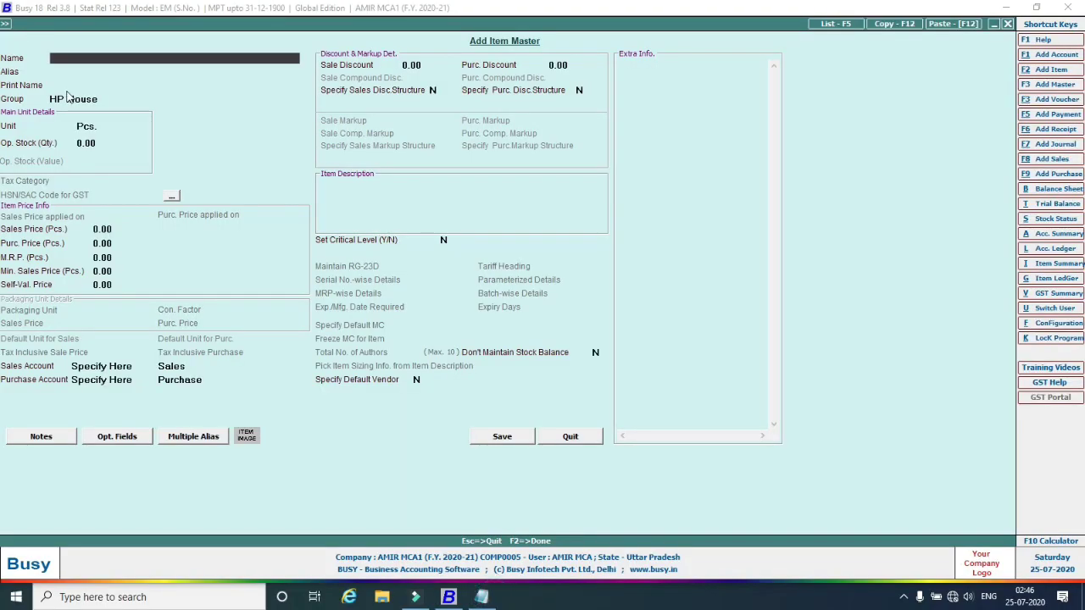
text(HP Laser Mouse 121)
key(Return)
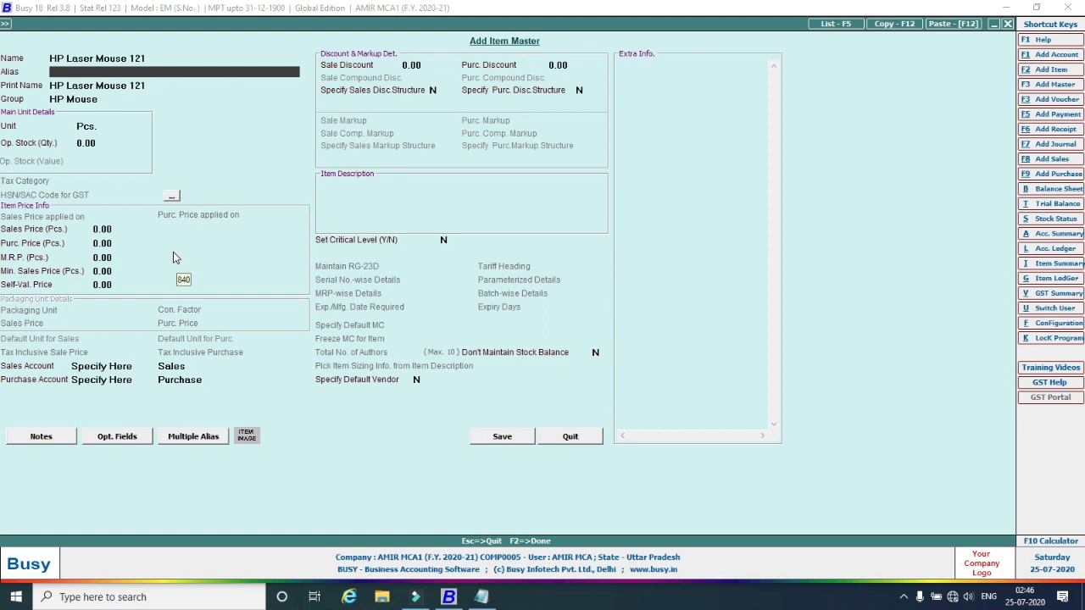
click(507, 439)
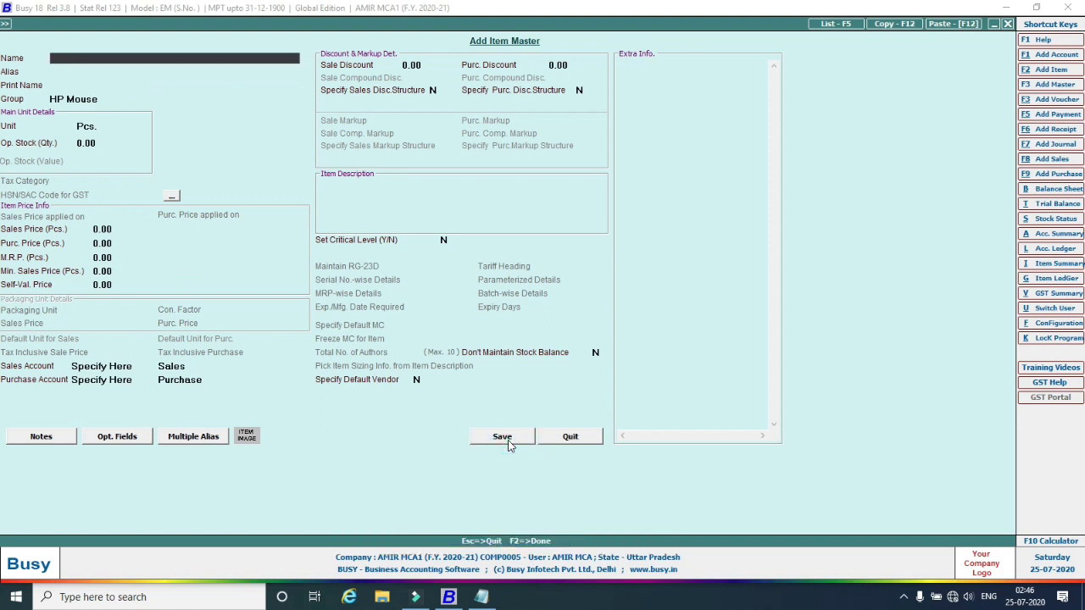
key(Escape)
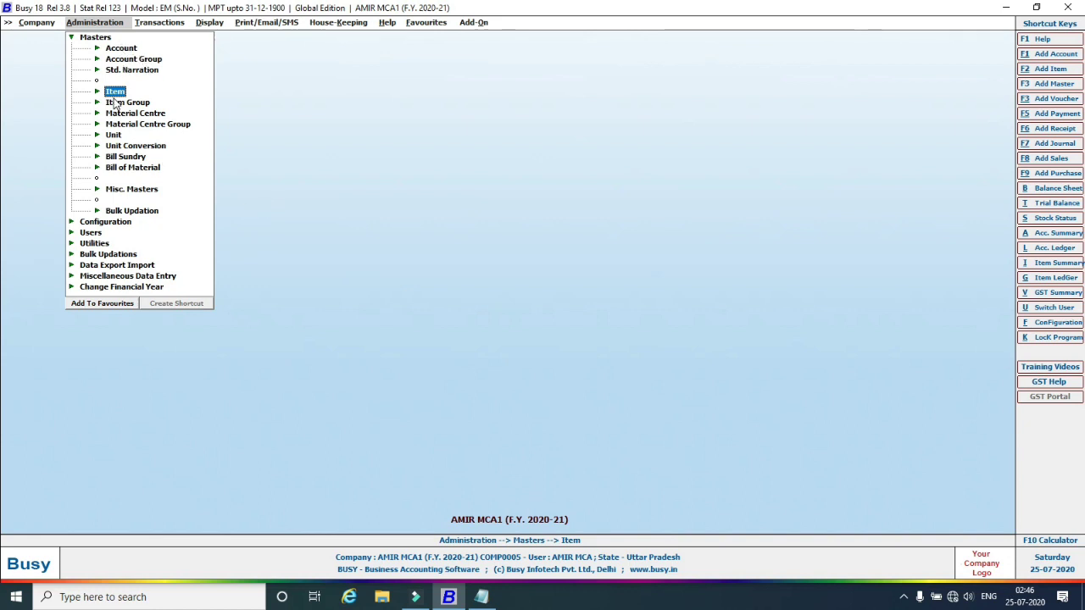
Review the example purchase transaction in the Notepad notes.
click(481, 597)
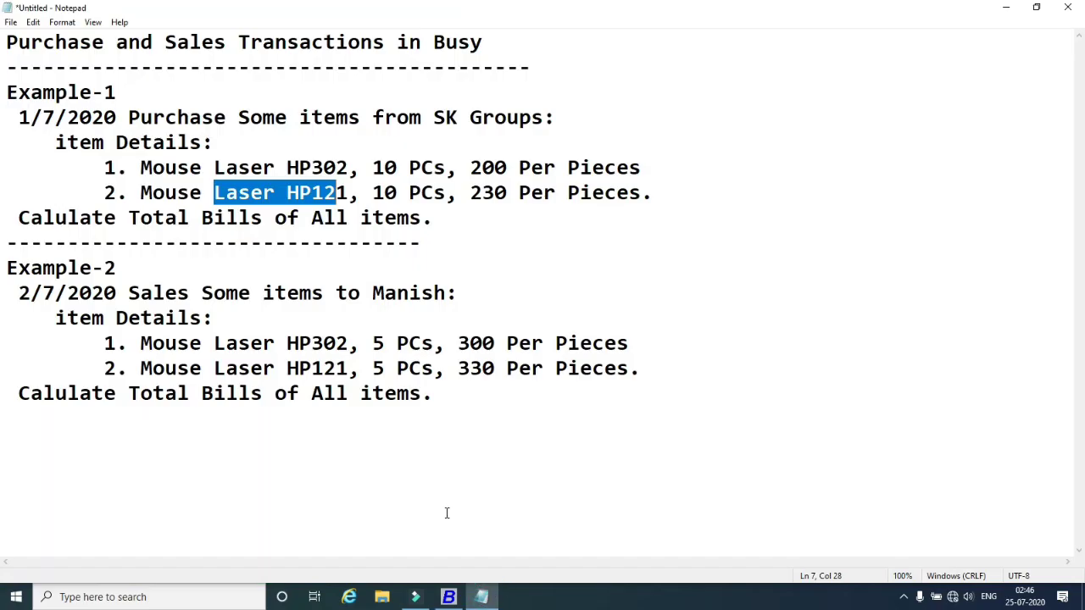
click(184, 140)
drag(128, 117, 227, 117)
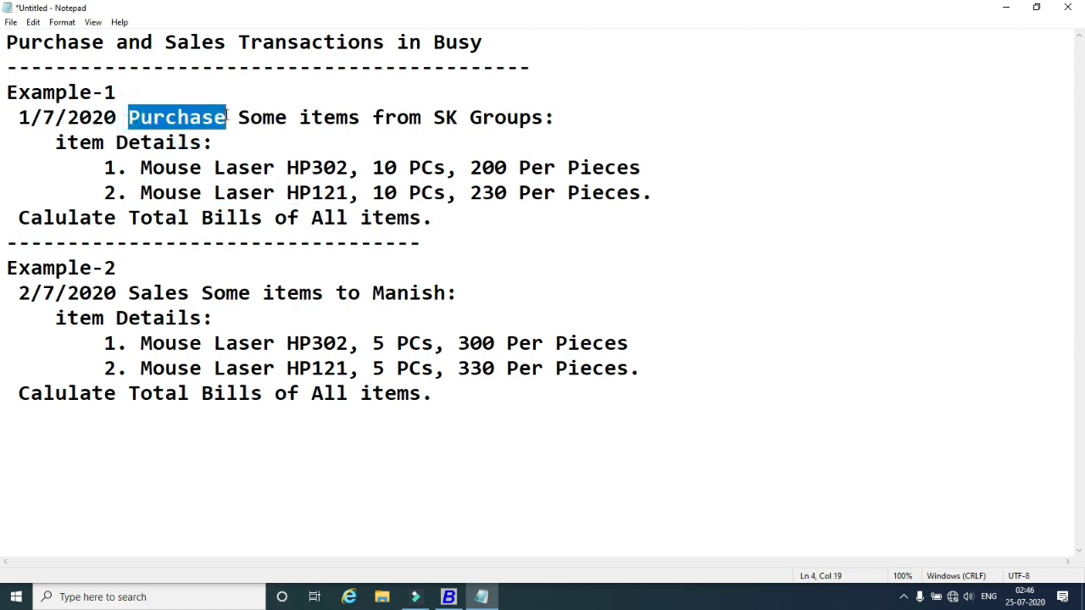
click(231, 142)
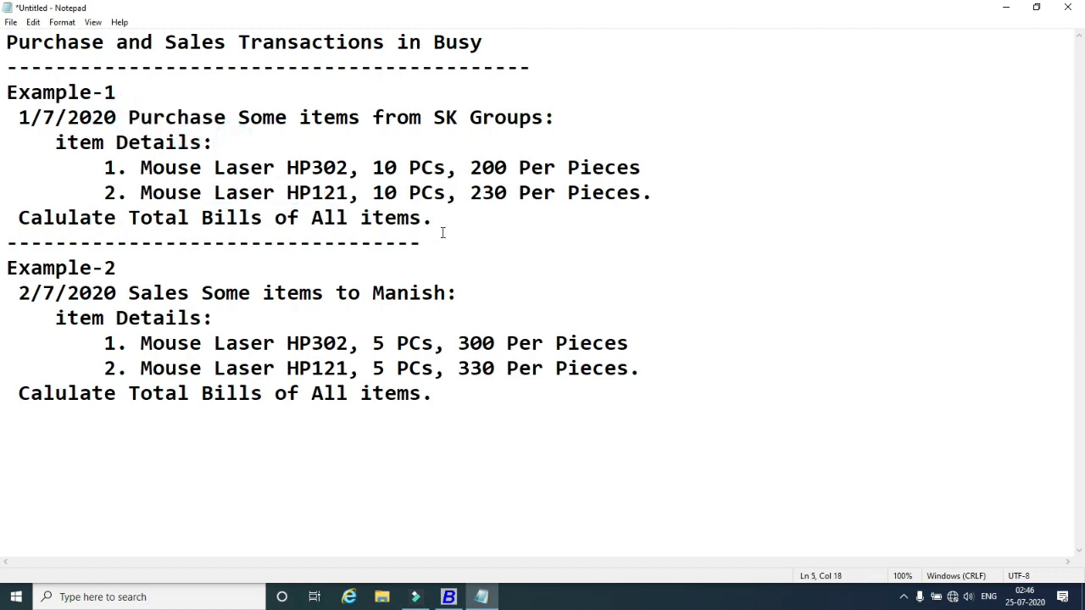
click(449, 596)
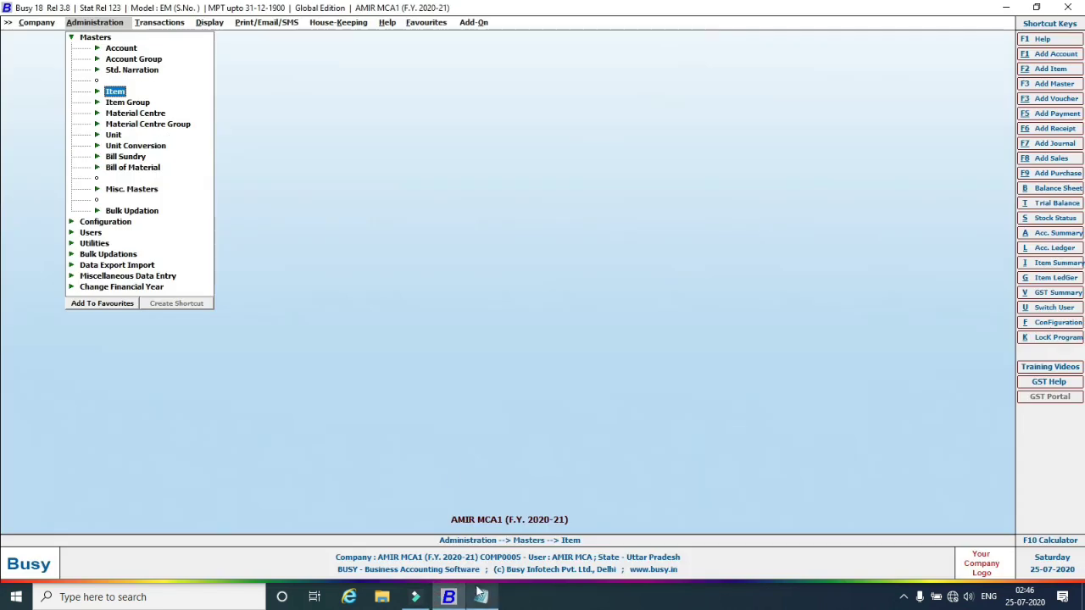
Begin a purchase voucher: Main series, voucher number 1, party SK Groups, material centre Main Store.
click(156, 23)
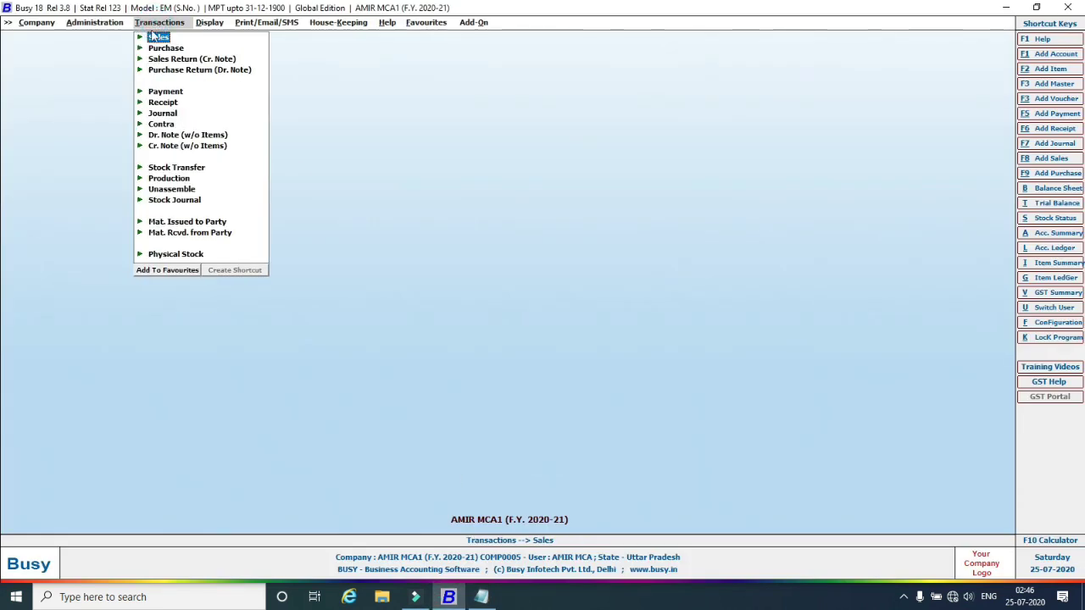
click(163, 49)
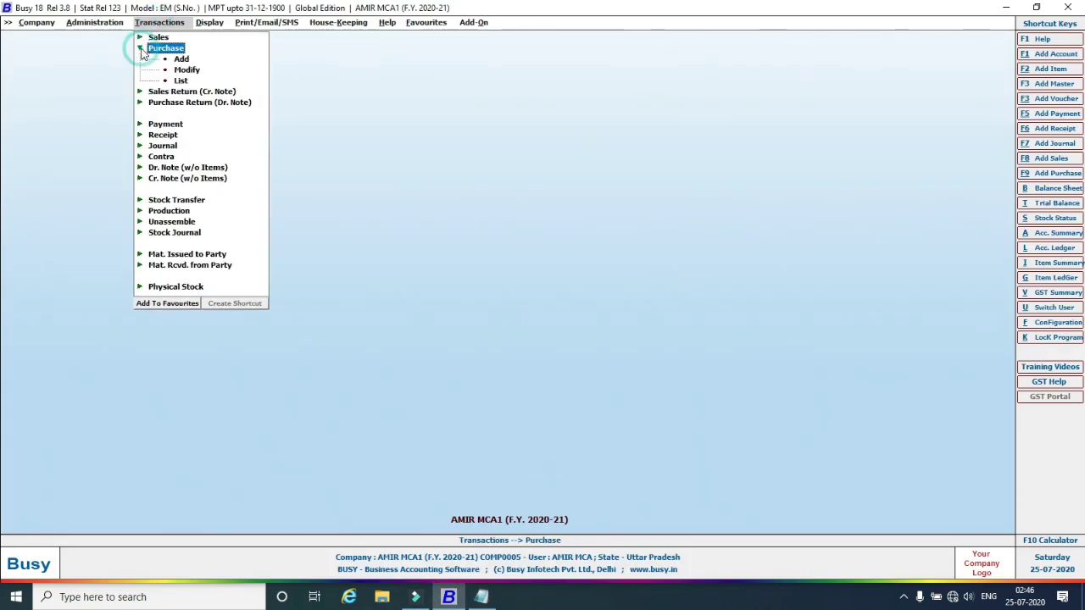
click(184, 59)
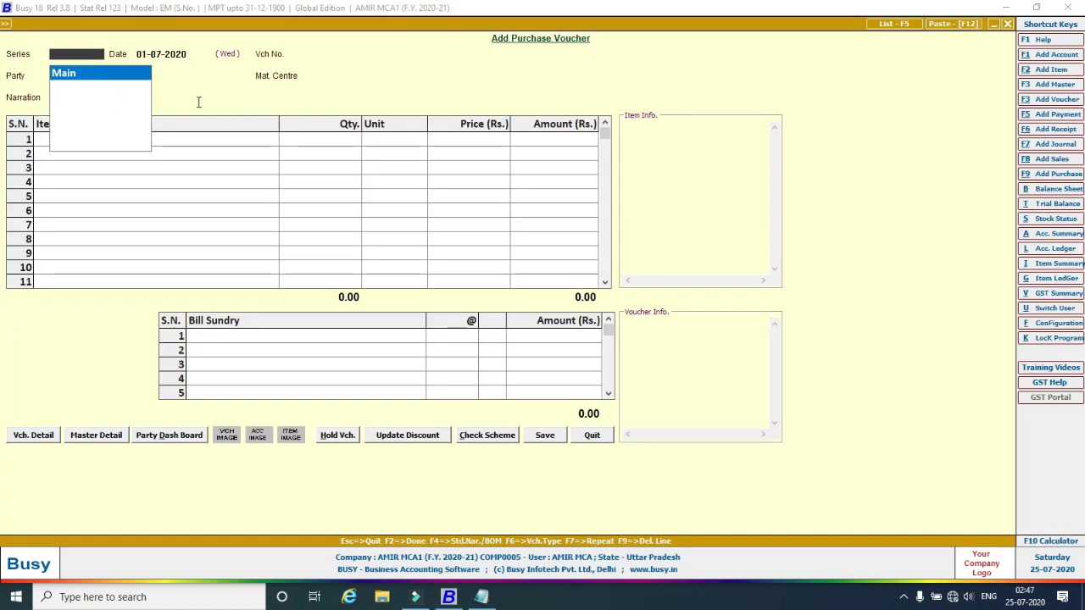
click(61, 73)
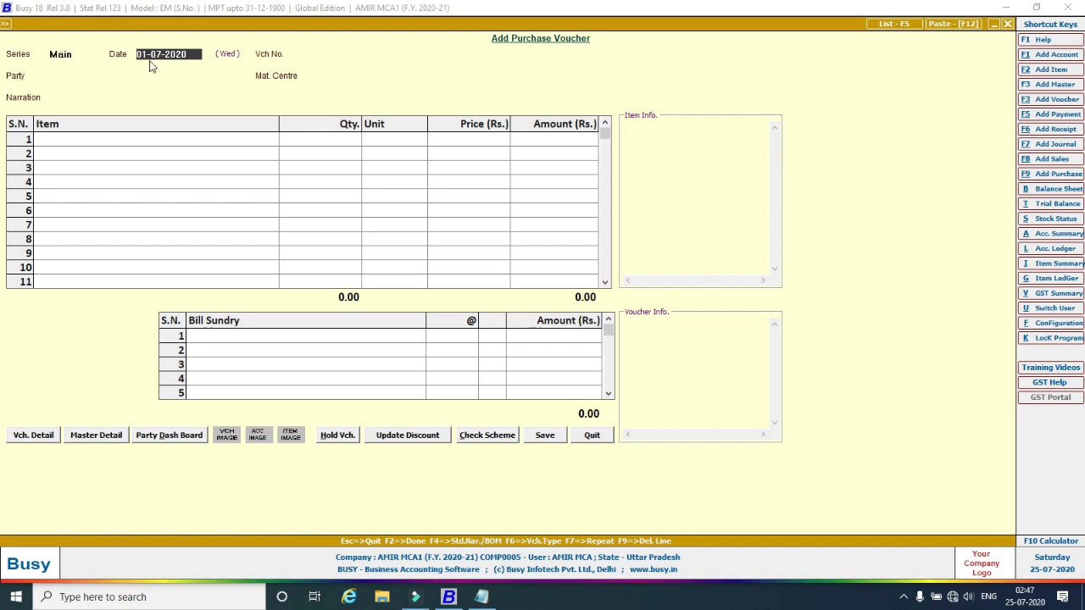
click(288, 60)
text(1)
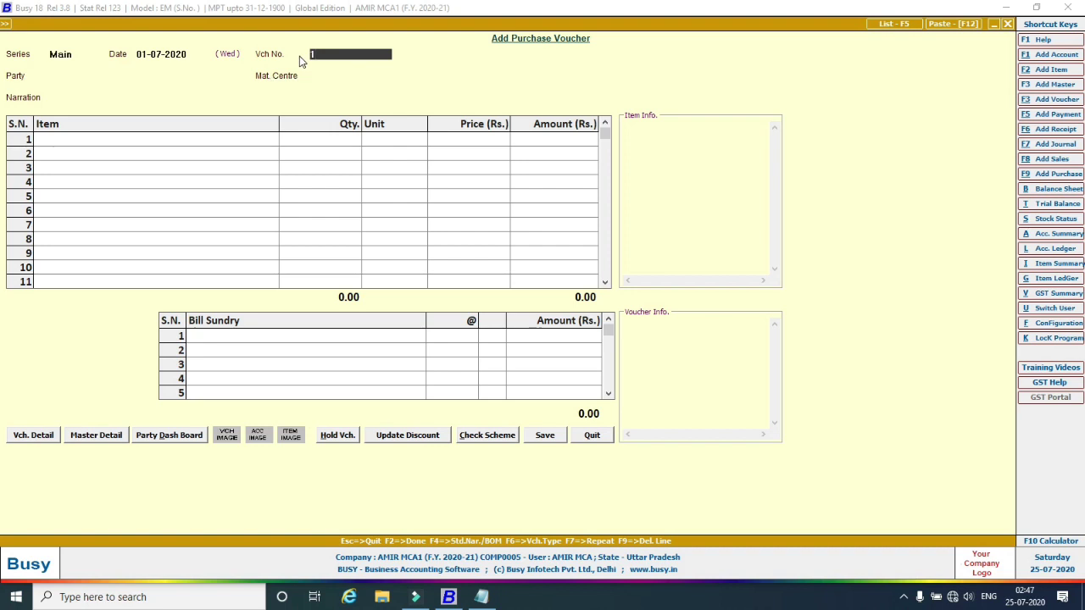
key(Return)
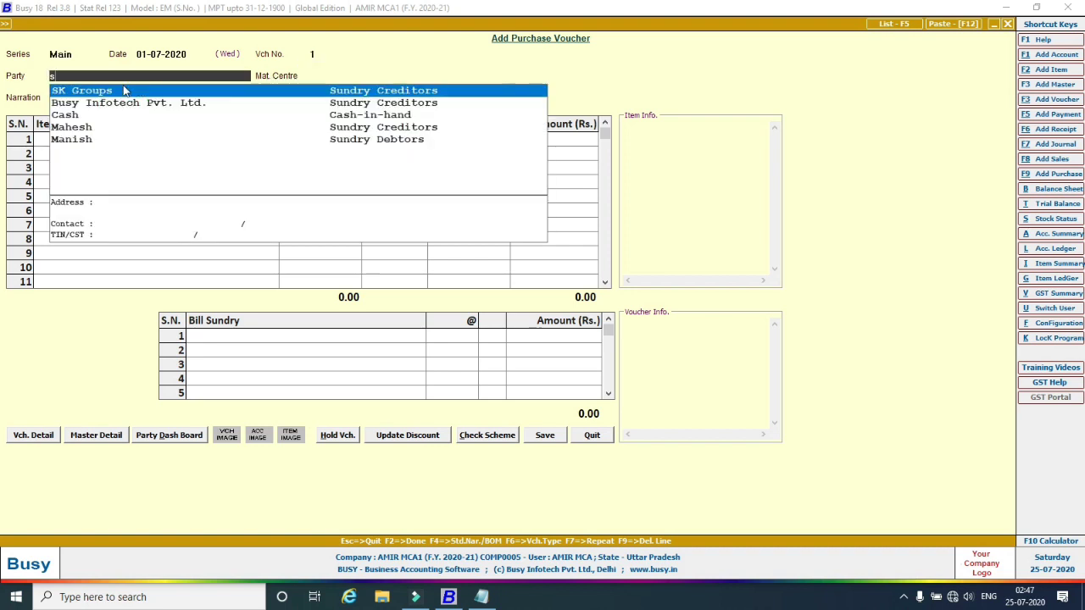
click(119, 89)
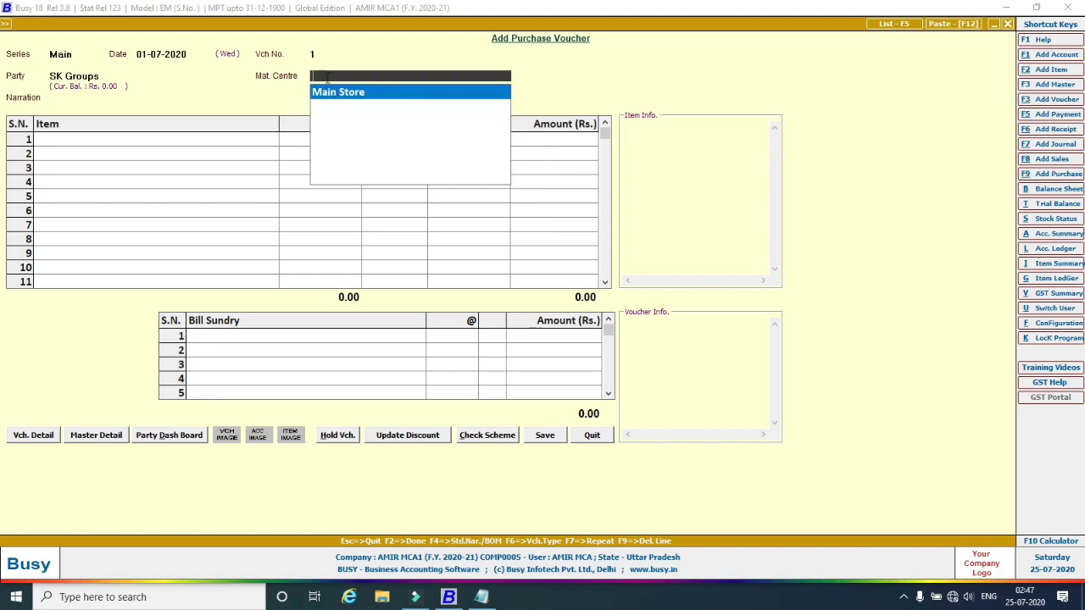
click(331, 94)
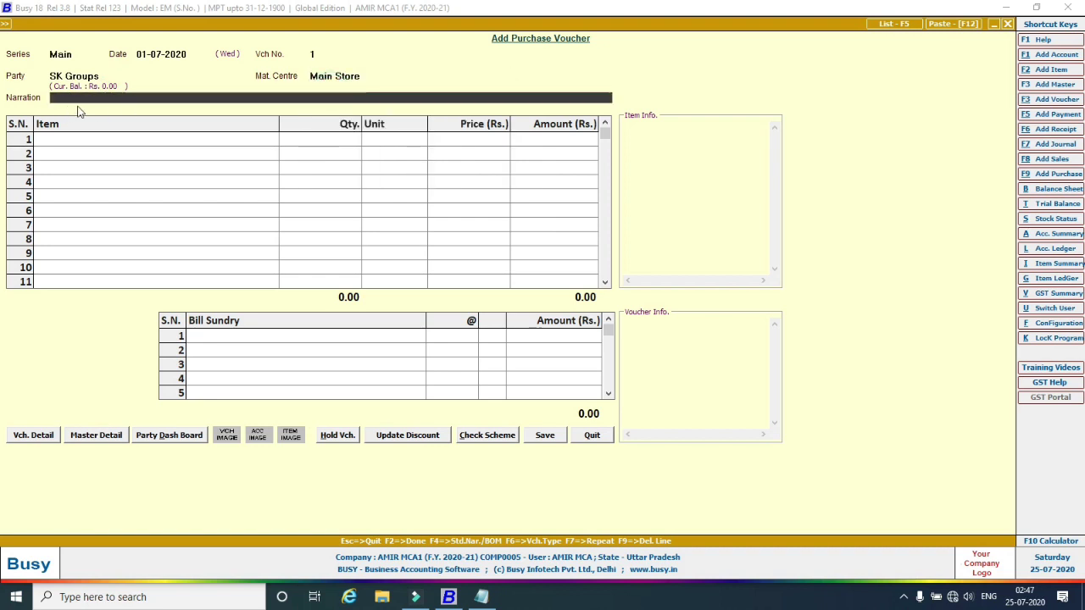
click(74, 142)
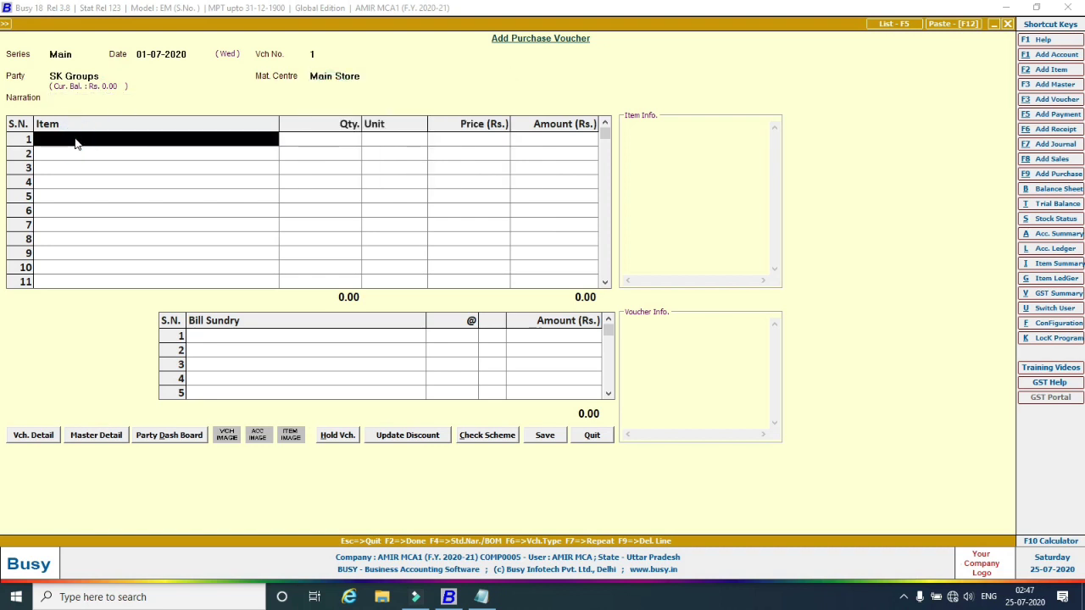
Enter the first line: HP Laser Mouse 302, quantity 10 at price 200.
text(H)
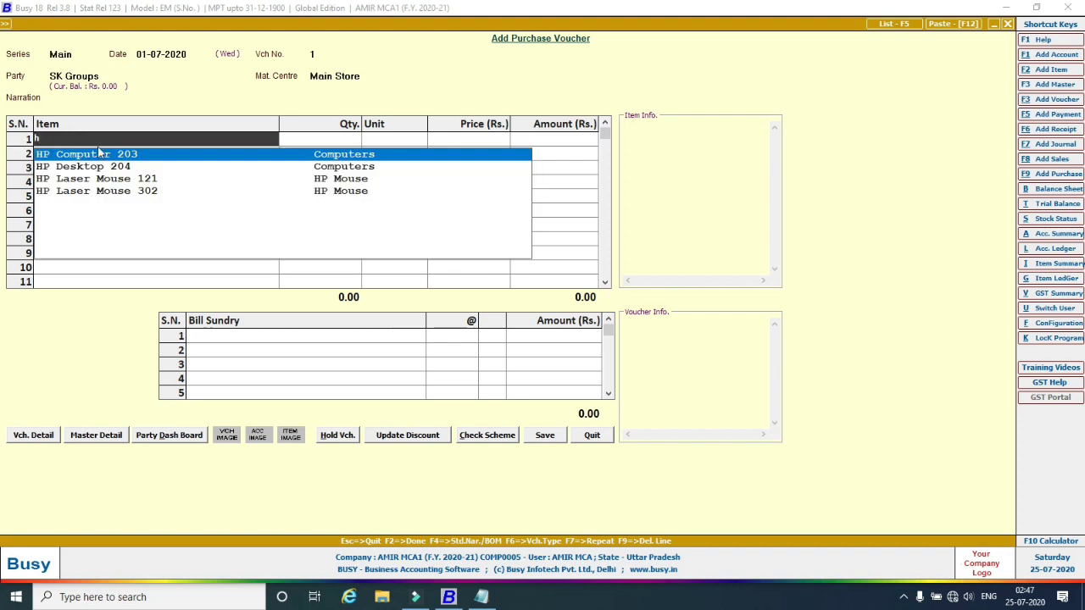
click(146, 192)
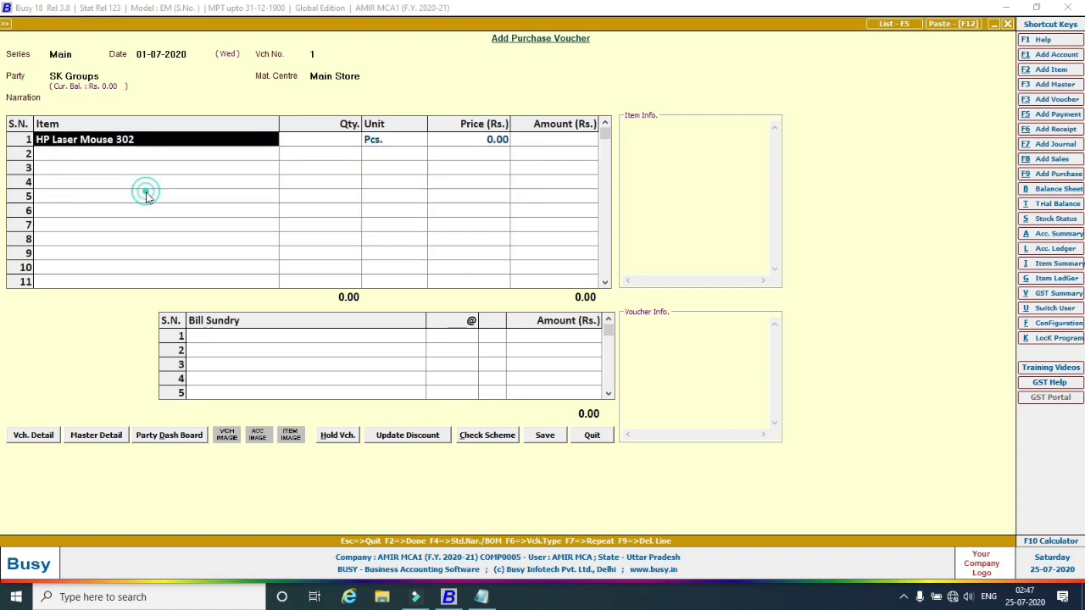
click(323, 140)
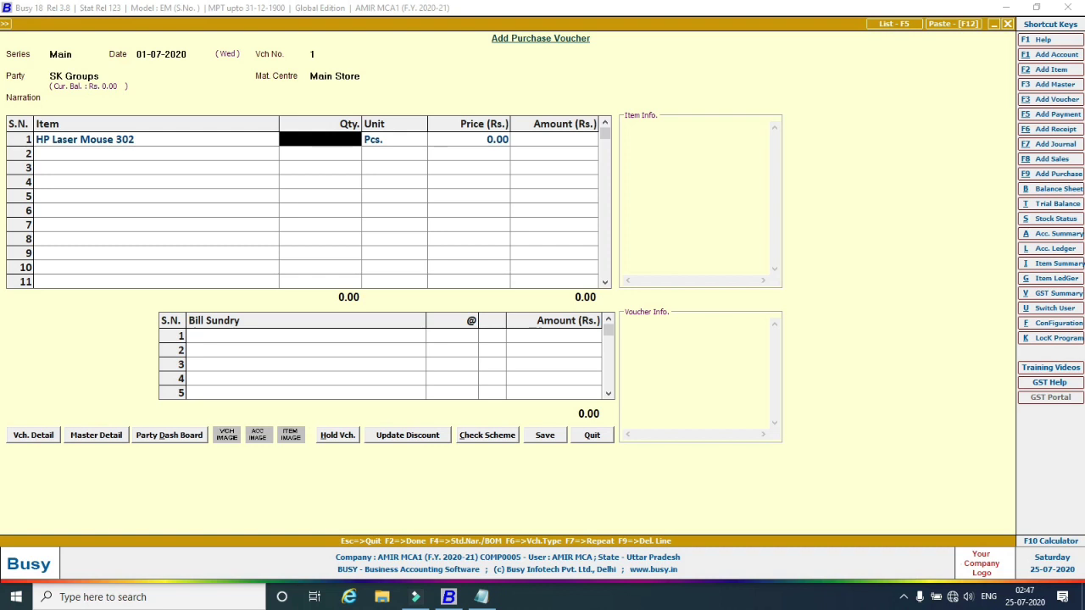
text(10)
key(Return)
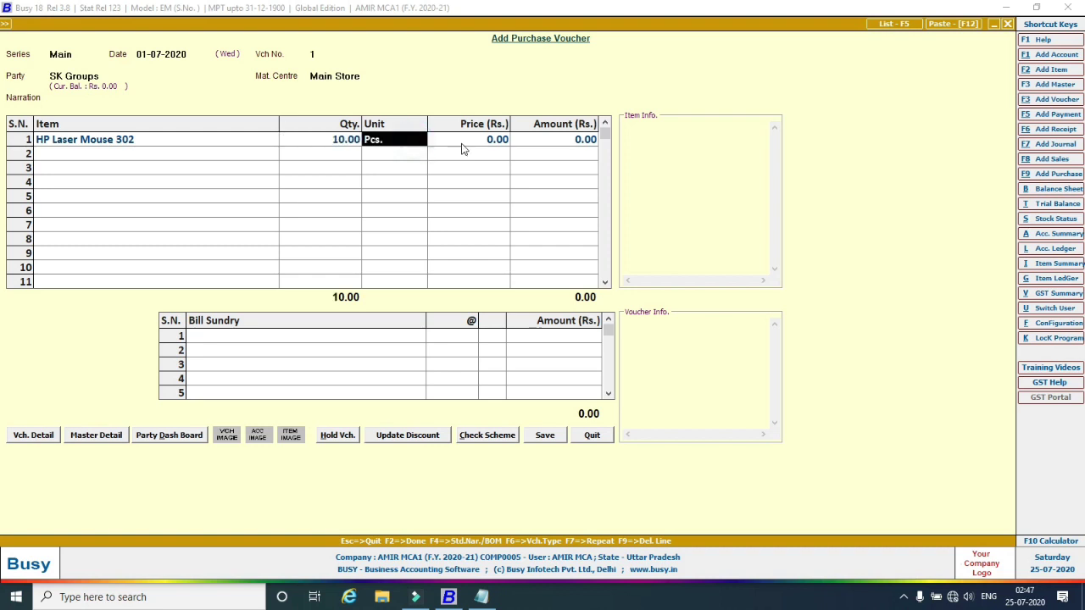
key(Return)
click(480, 597)
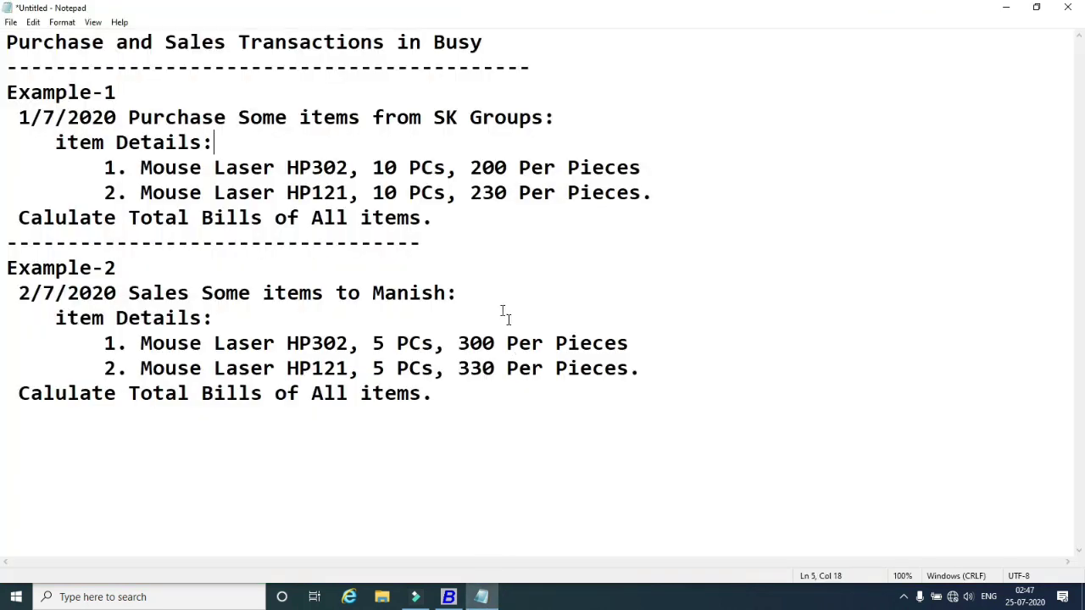
key(alt+Tab)
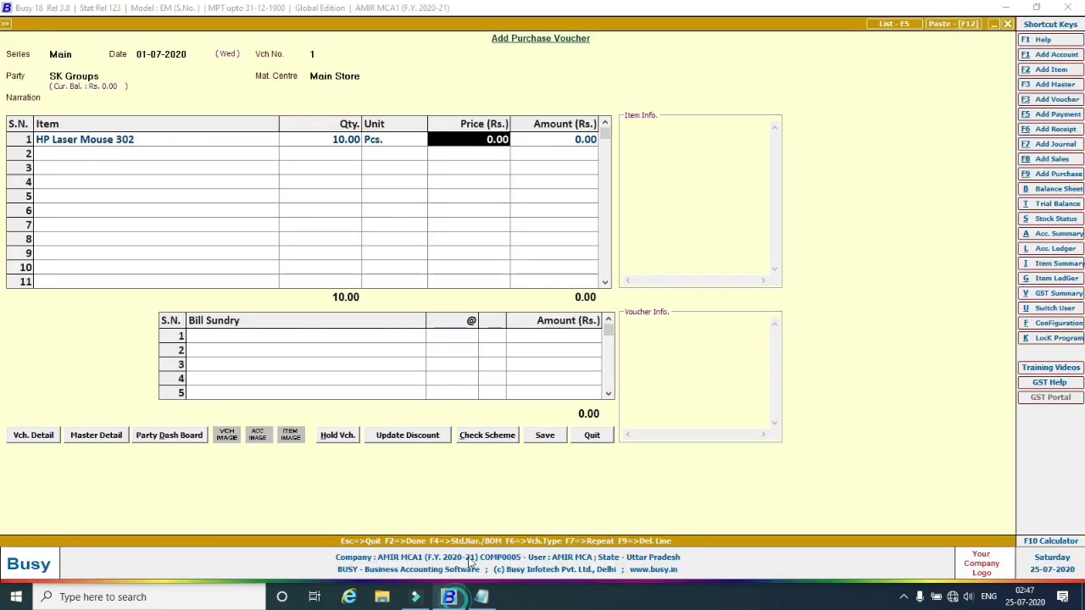
text(200)
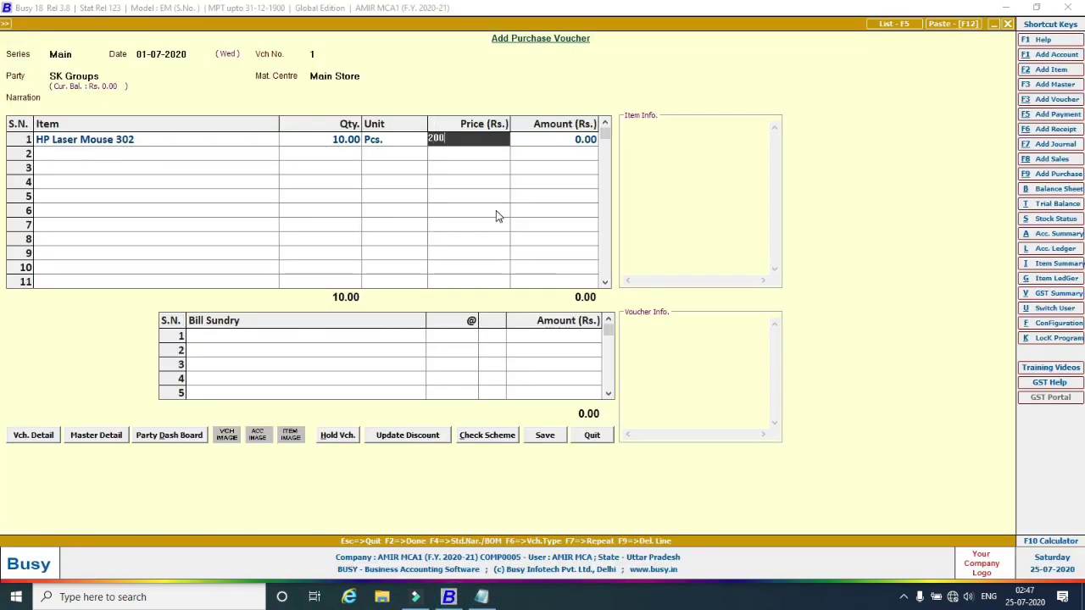
key(Return)
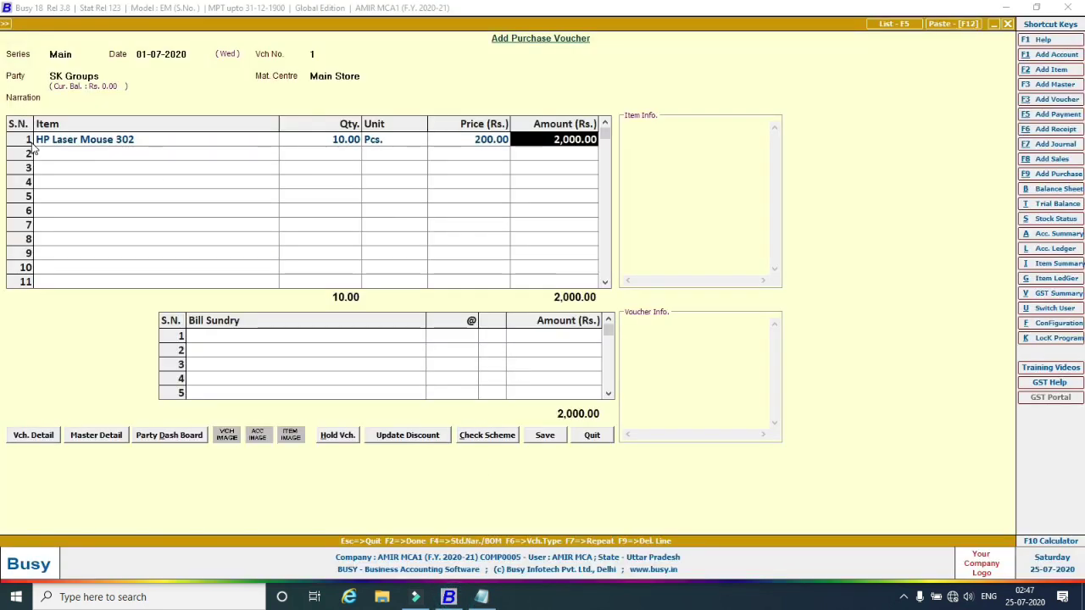
Enter the second line: HP Laser Mouse 121, quantity 10 at price 230.
click(58, 154)
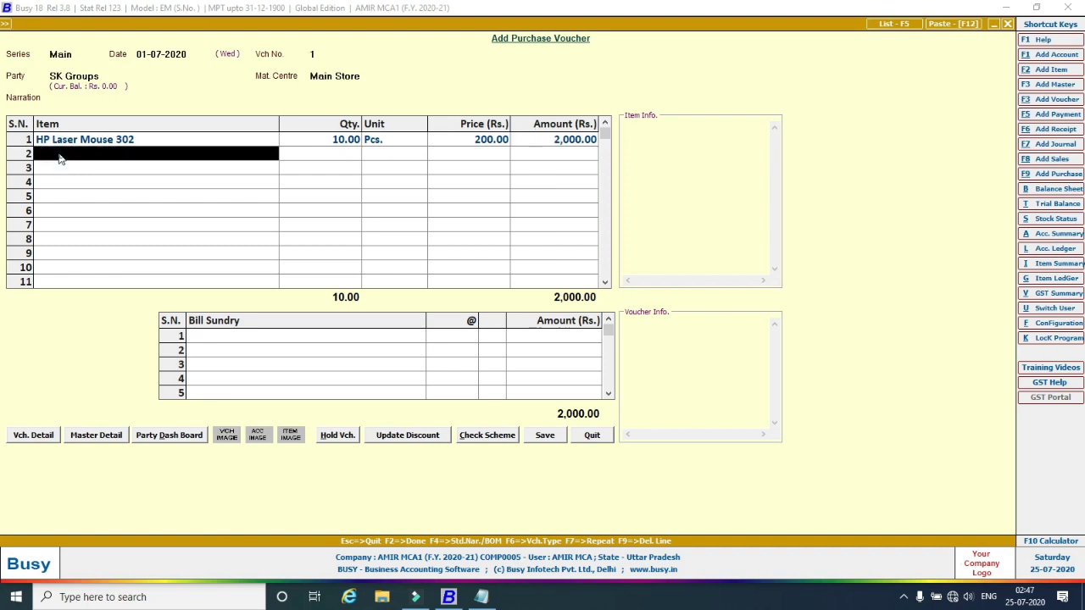
text(hp)
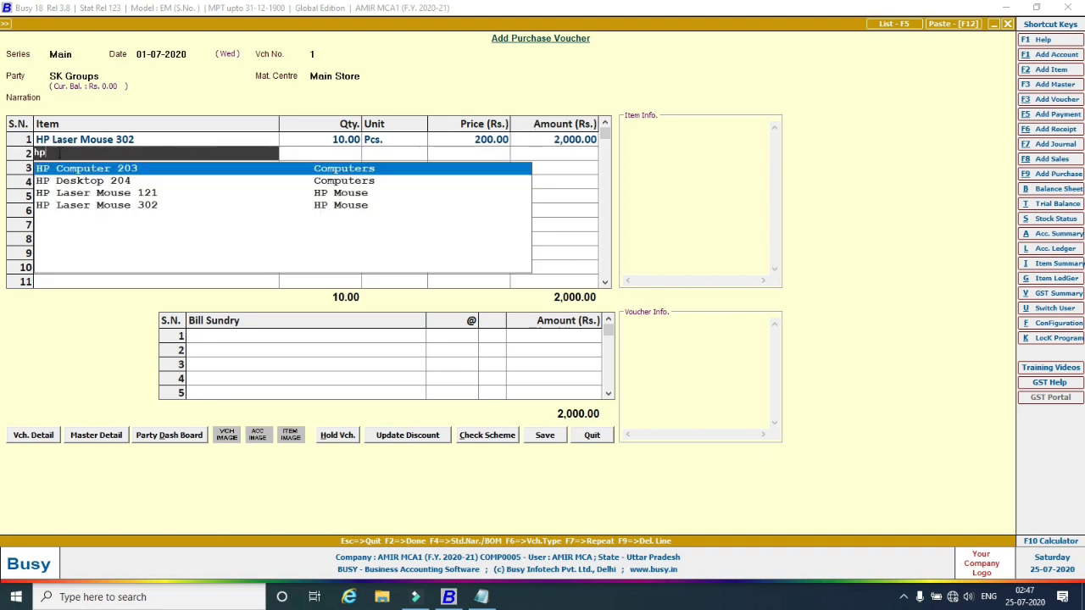
click(143, 195)
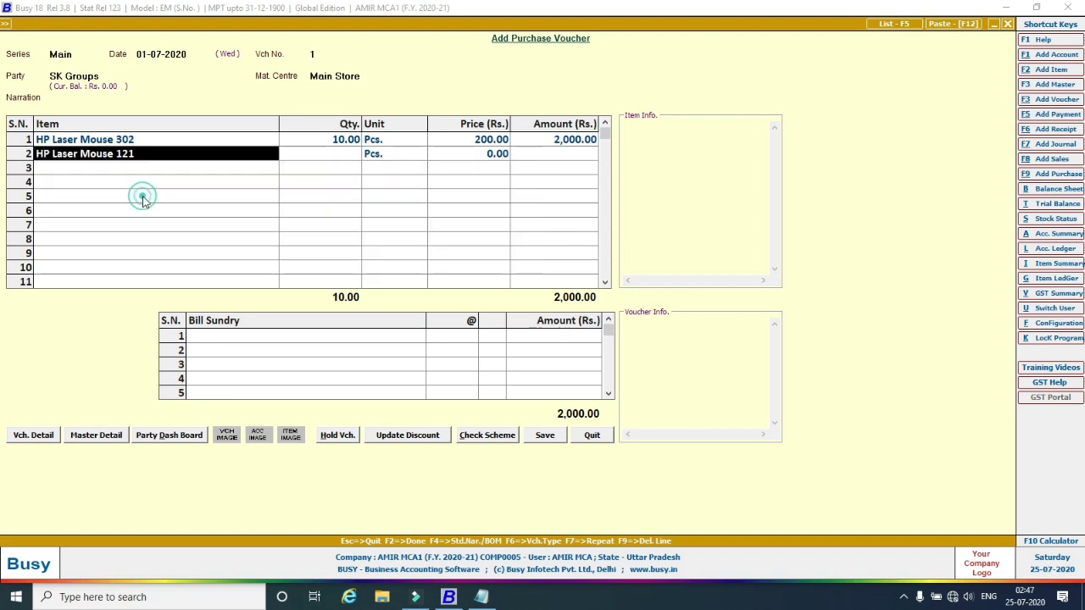
click(353, 152)
text(10)
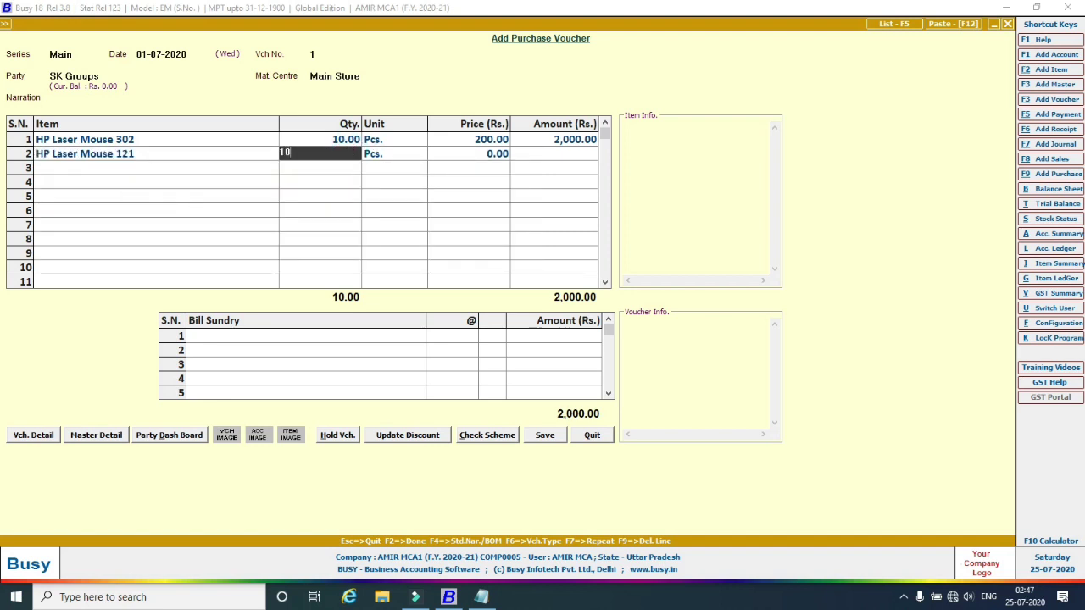
key(Return)
click(452, 154)
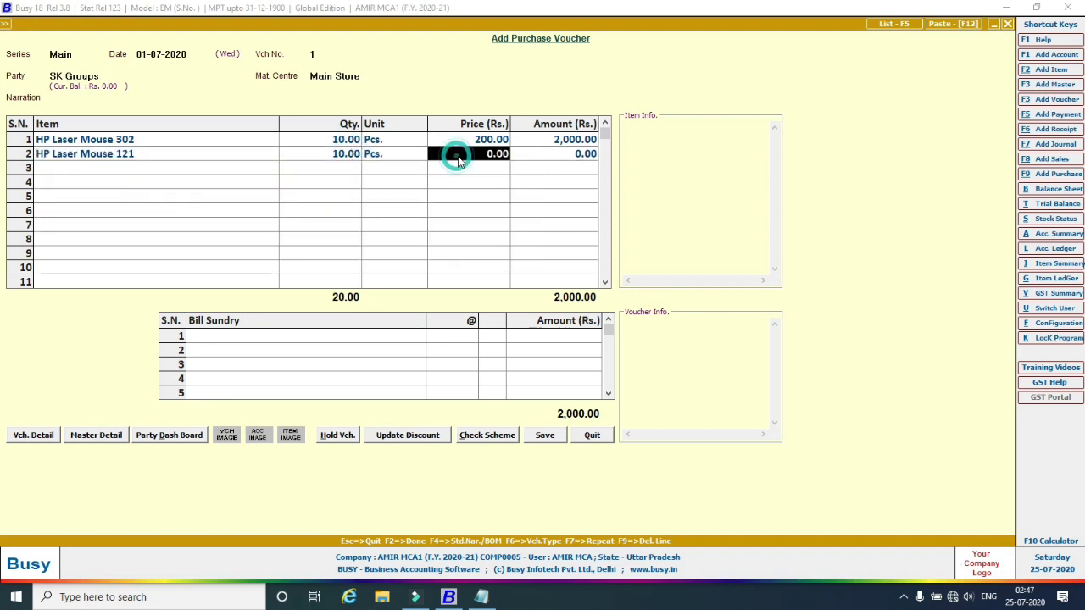
text(23)
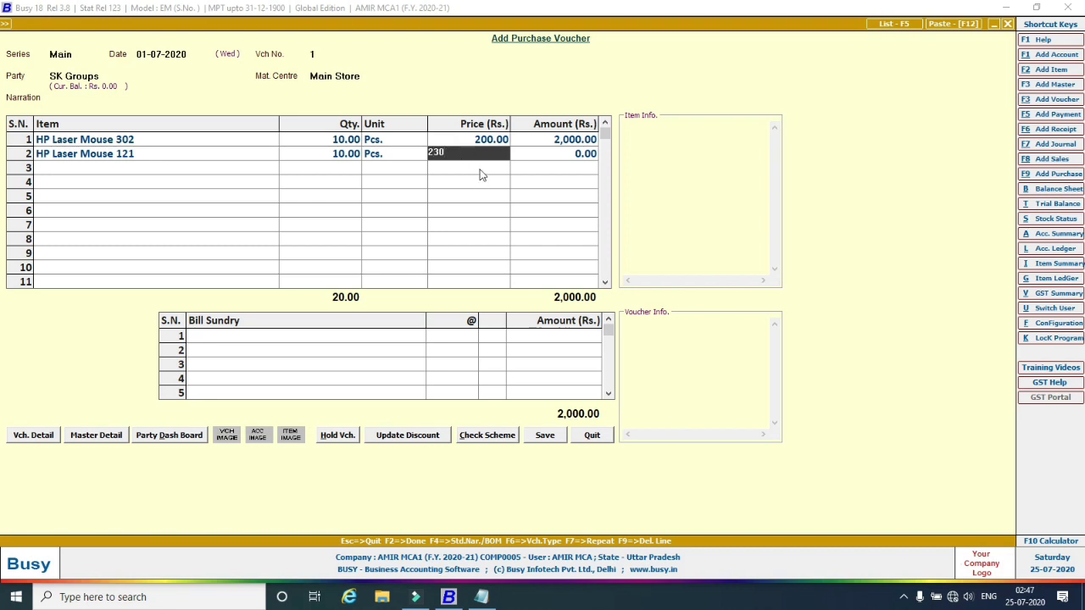
text(0)
click(535, 154)
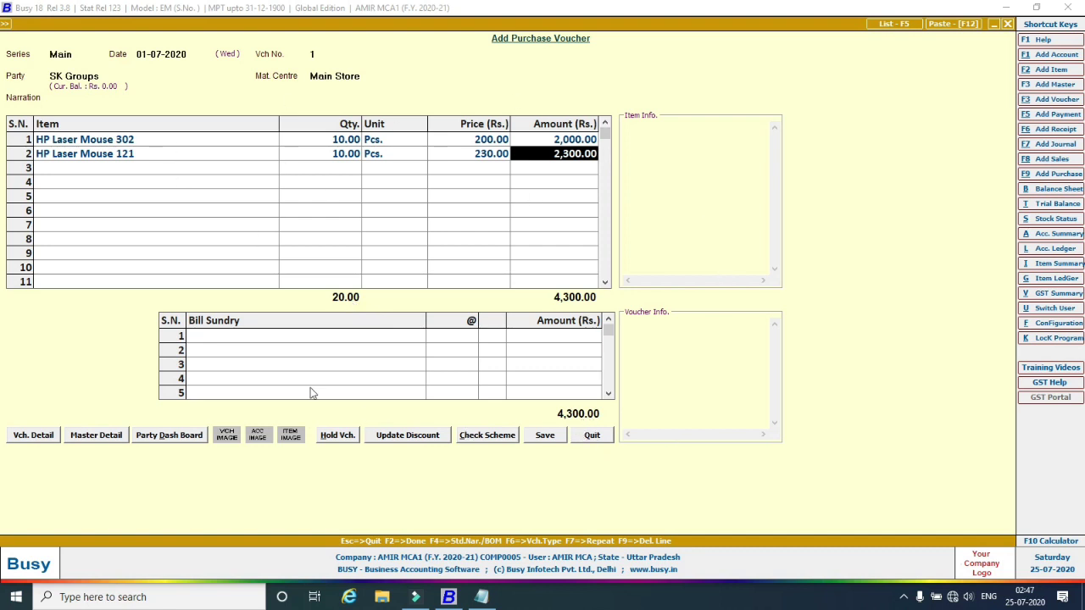
Save the 4,300.00 purchase voucher, accepting the transport details, and close the blank form.
click(547, 439)
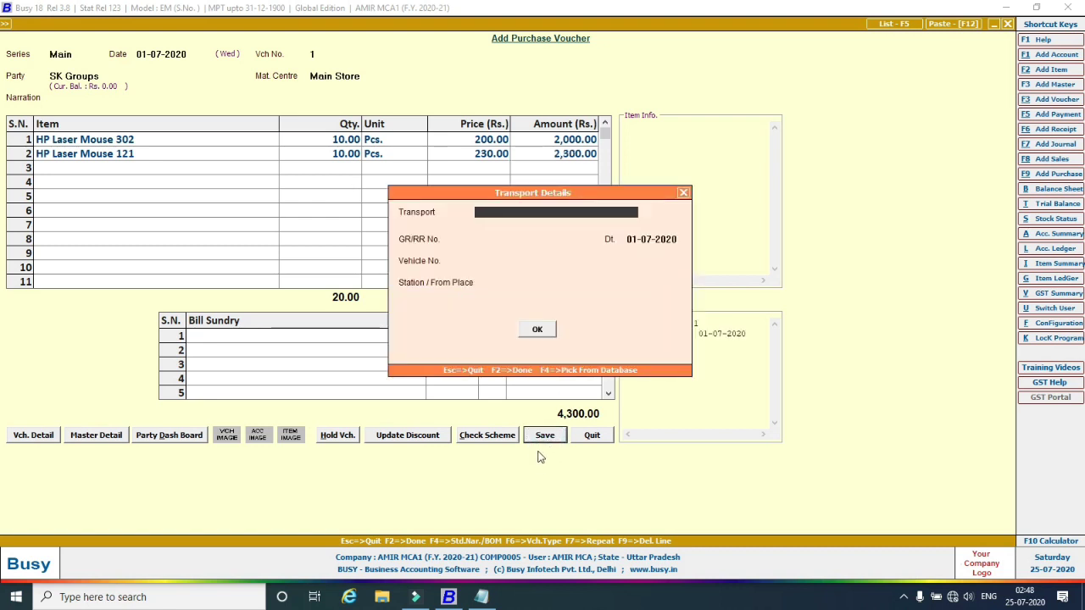
click(537, 327)
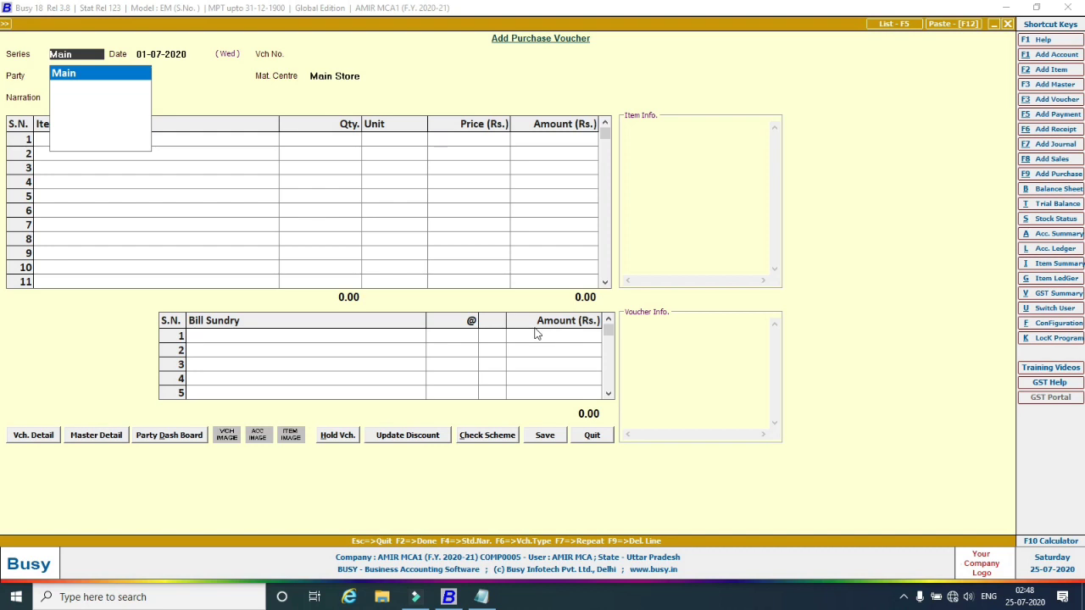
key(Escape)
key(Escape)
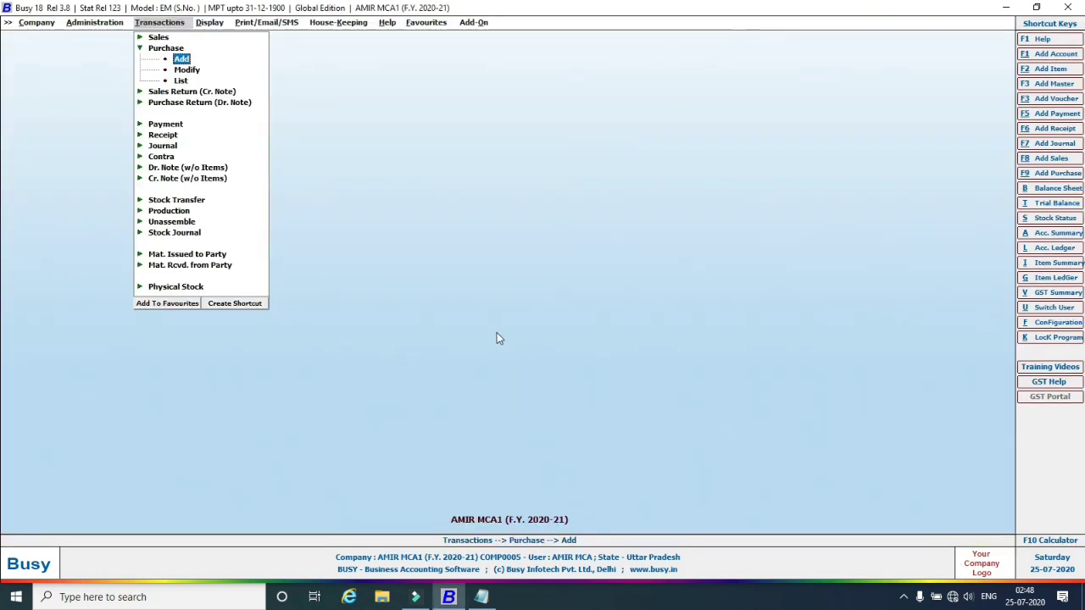
Open Main-series purchase voucher 1 for modification.
click(188, 71)
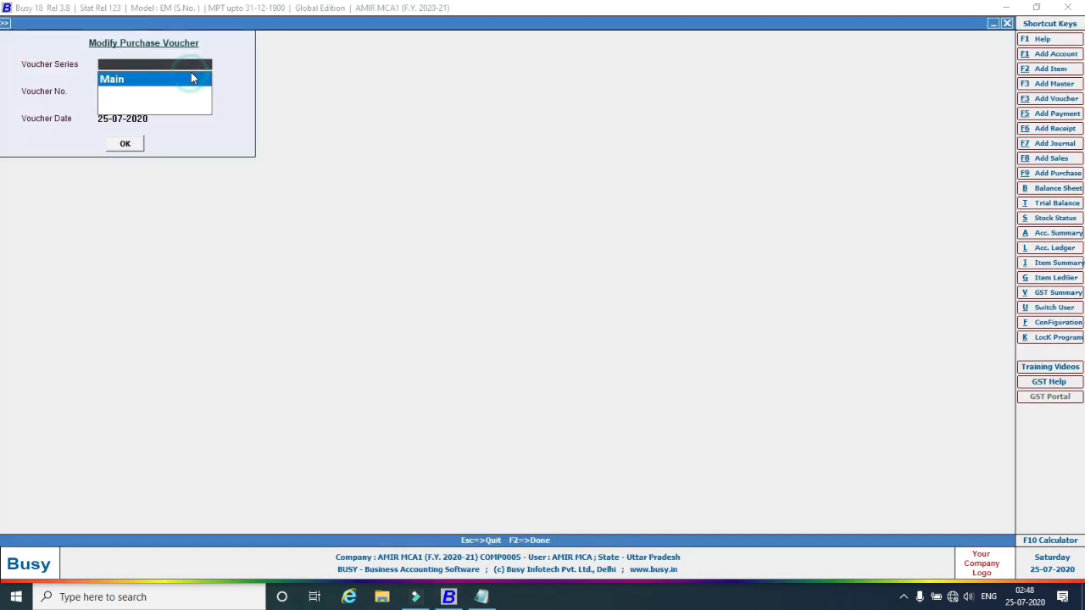
click(127, 81)
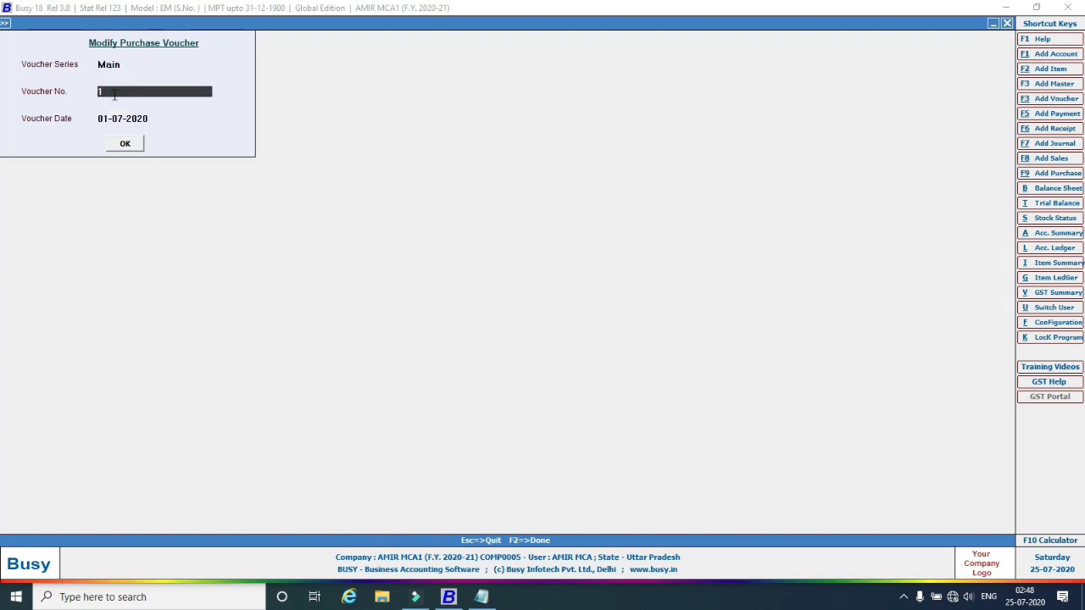
click(123, 143)
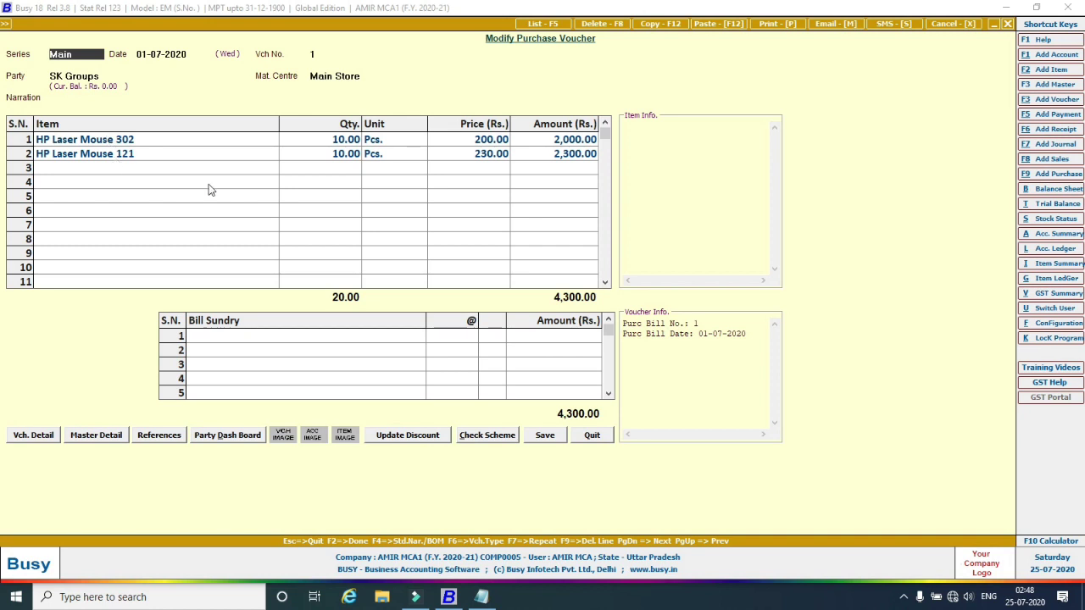
Preview voucher 1 as a Purchase Invoice using the standard format, then close the preview.
click(769, 23)
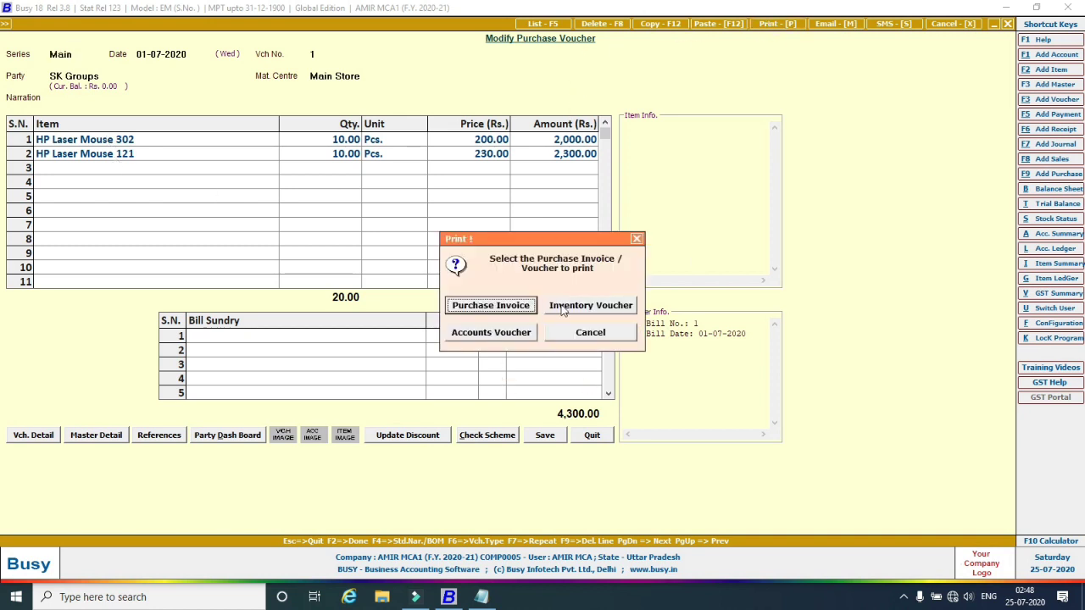
click(493, 310)
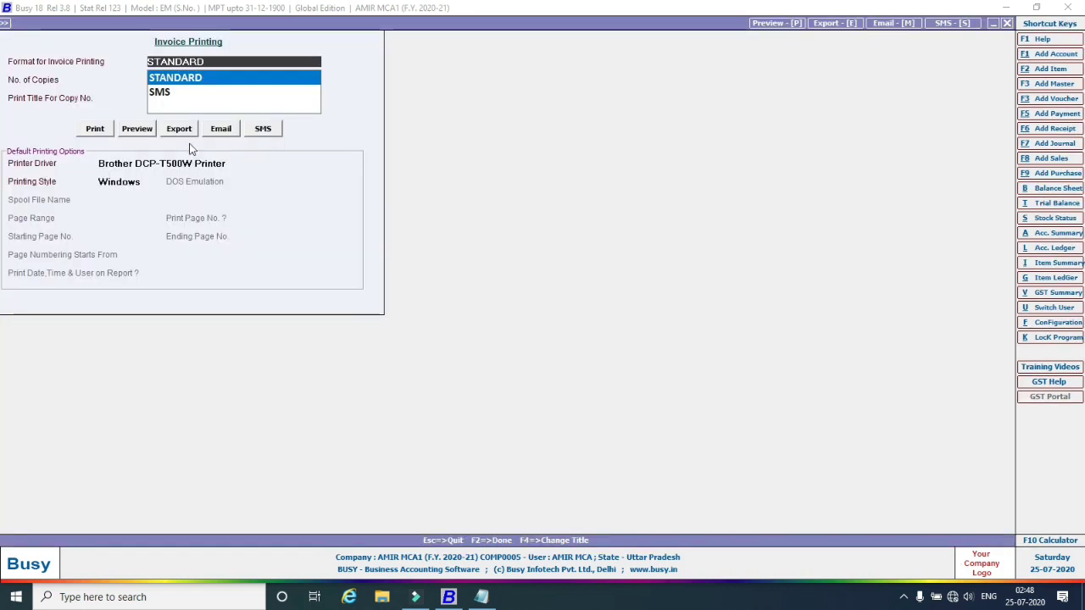
click(137, 128)
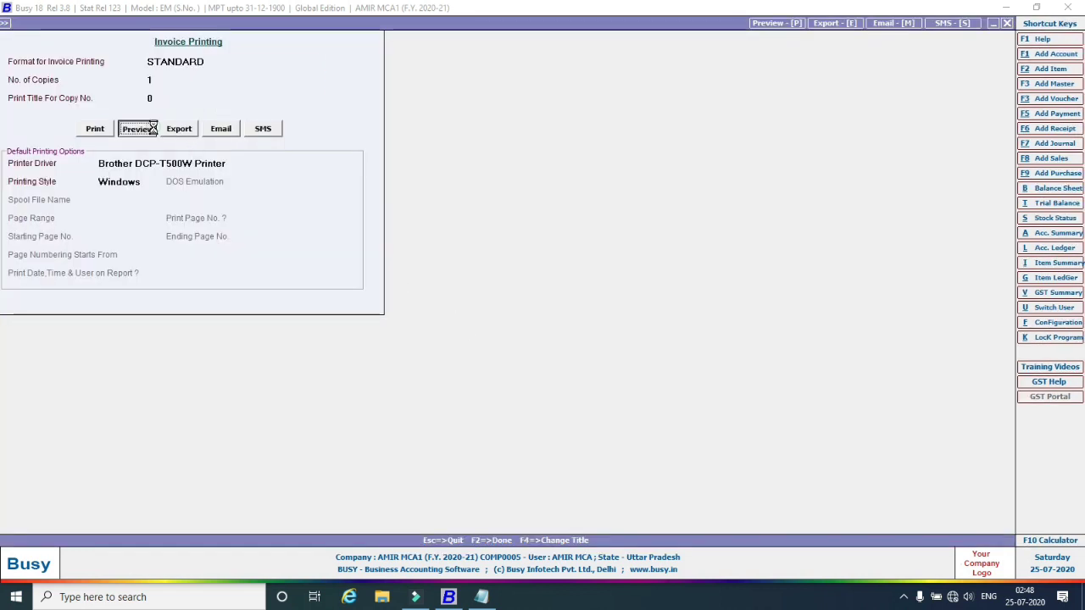
click(577, 330)
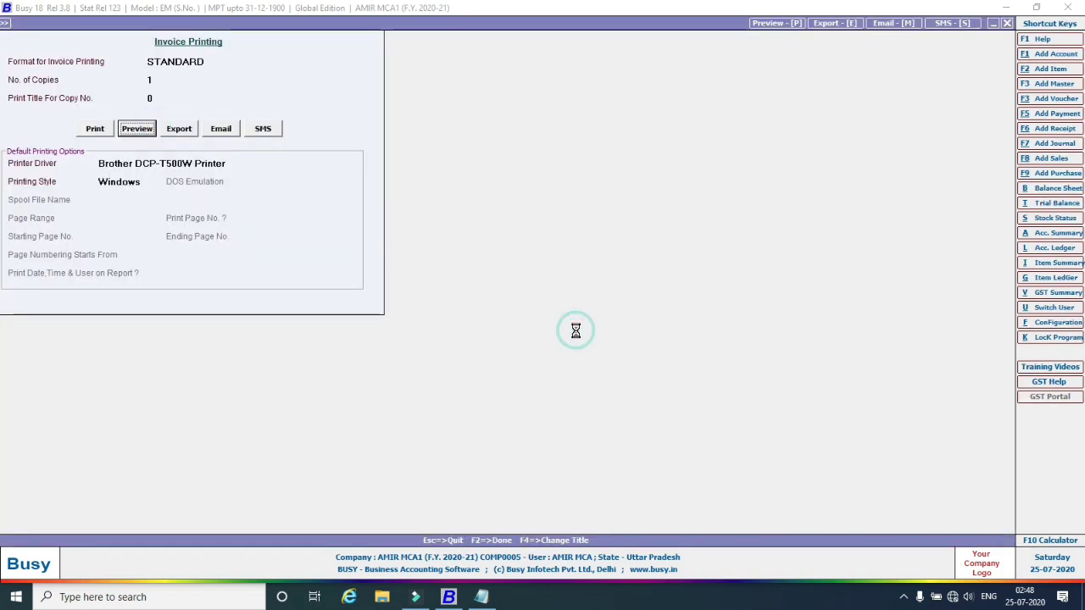
click(605, 365)
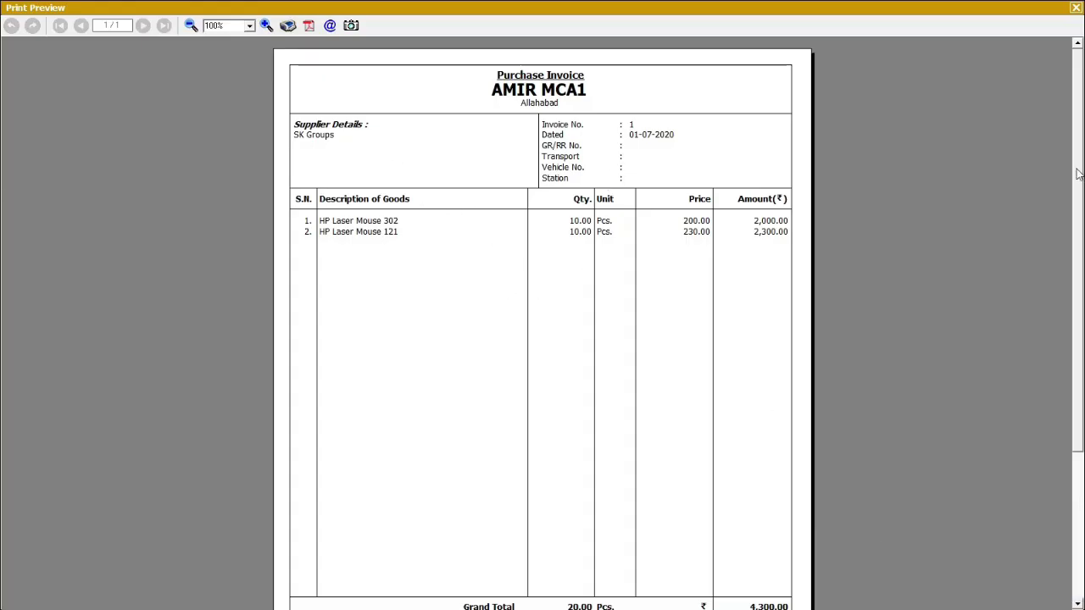
scroll(1078, 174, down, 3)
scroll(1, 305, up, 2)
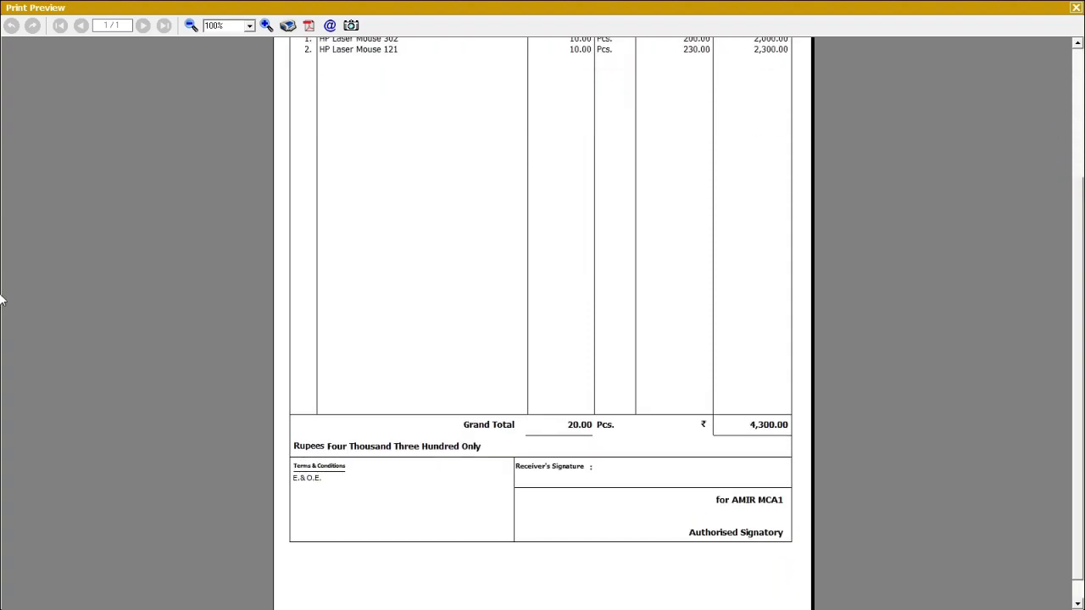
scroll(1077, 193, up, 1)
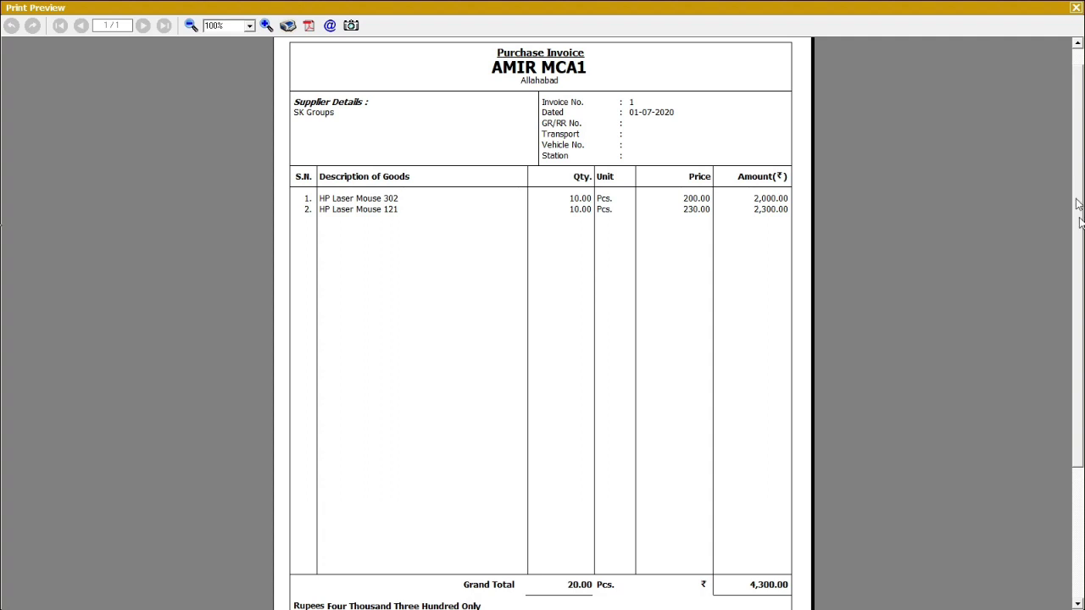
scroll(1, 366, down, 3)
scroll(2, 366, up, 3)
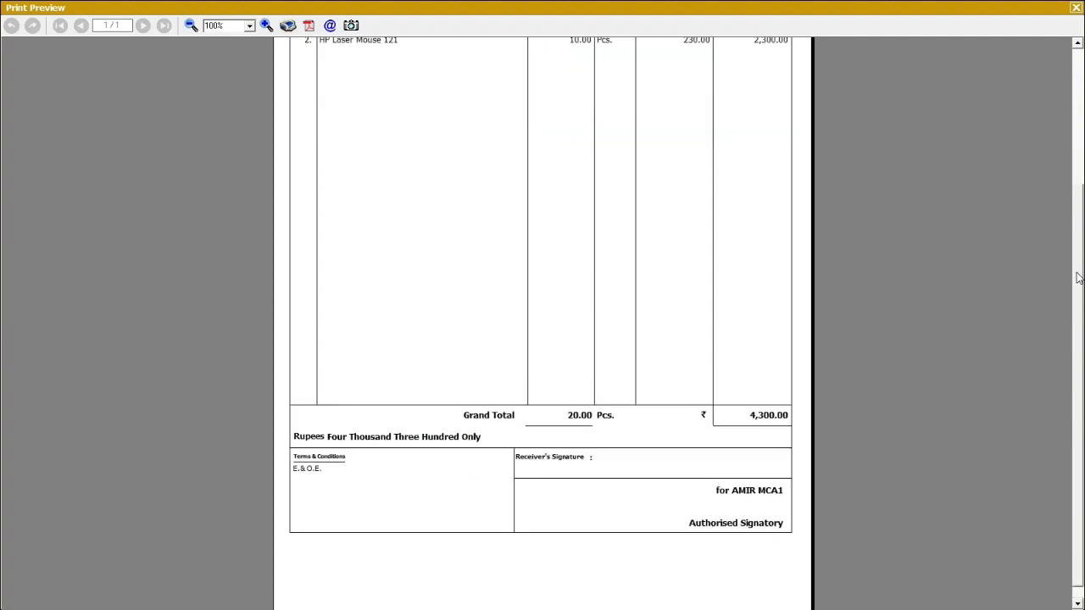
click(1076, 7)
Close the purchase voucher and glance at the Notepad exercise notes.
key(Escape)
key(Escape)
key(Escape)
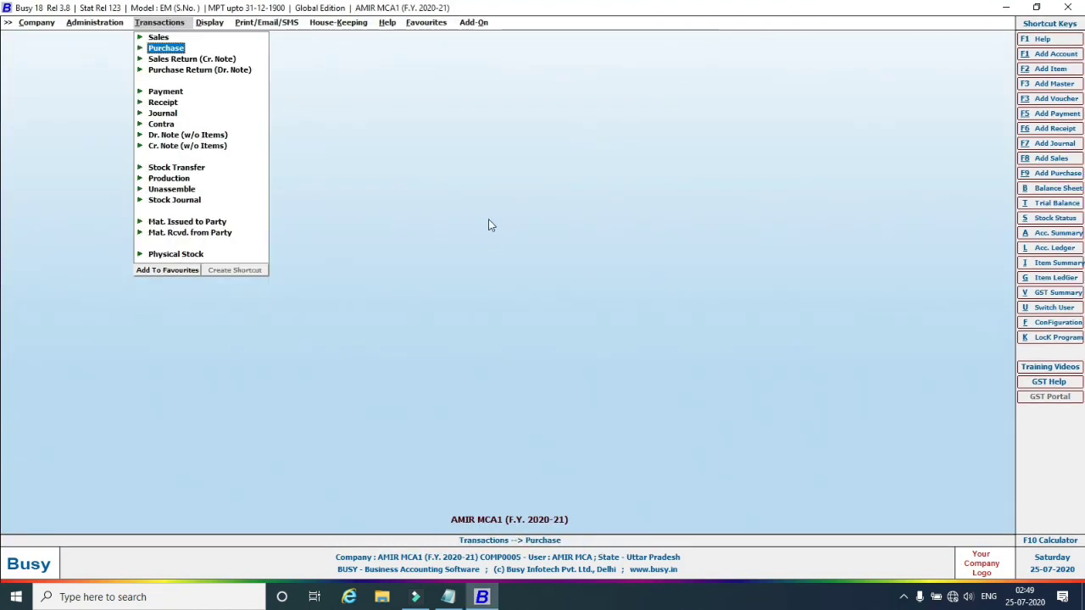
click(452, 598)
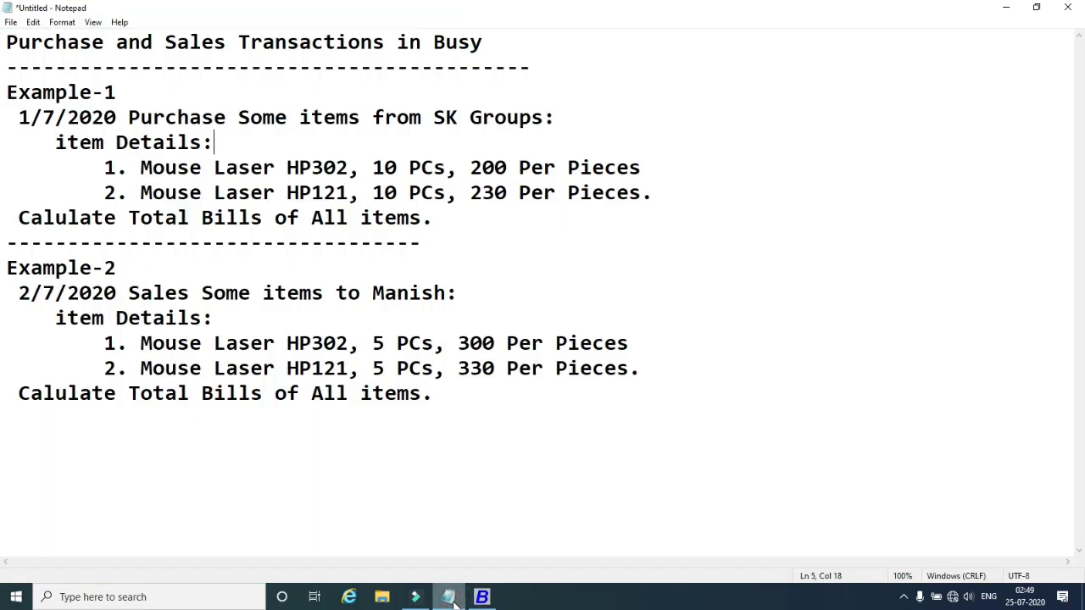
click(450, 599)
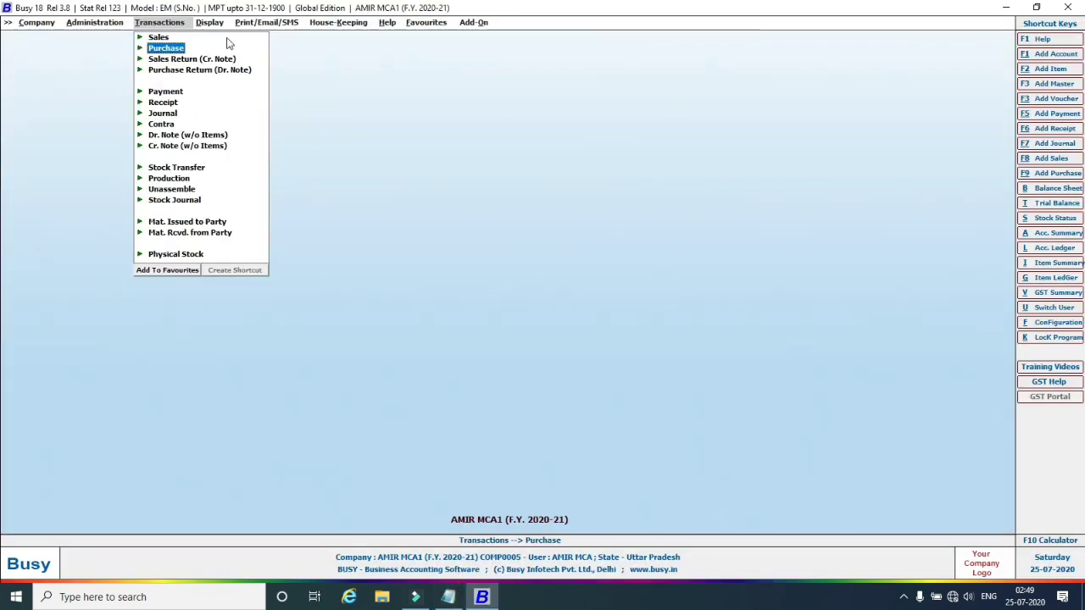
click(210, 25)
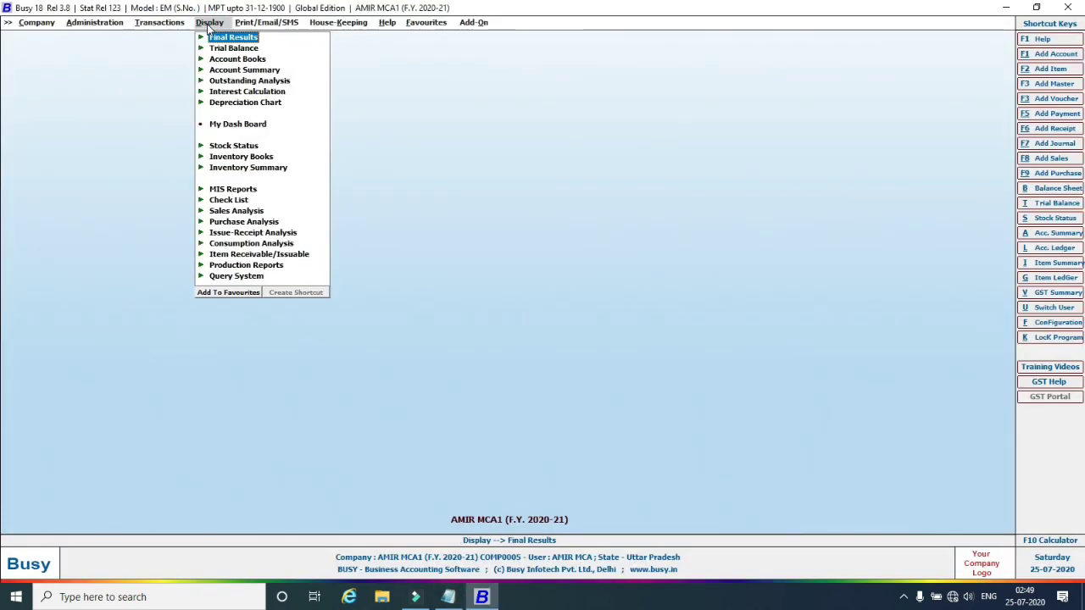
Open the Daily Balances report settings by mistake and cancel them.
click(203, 171)
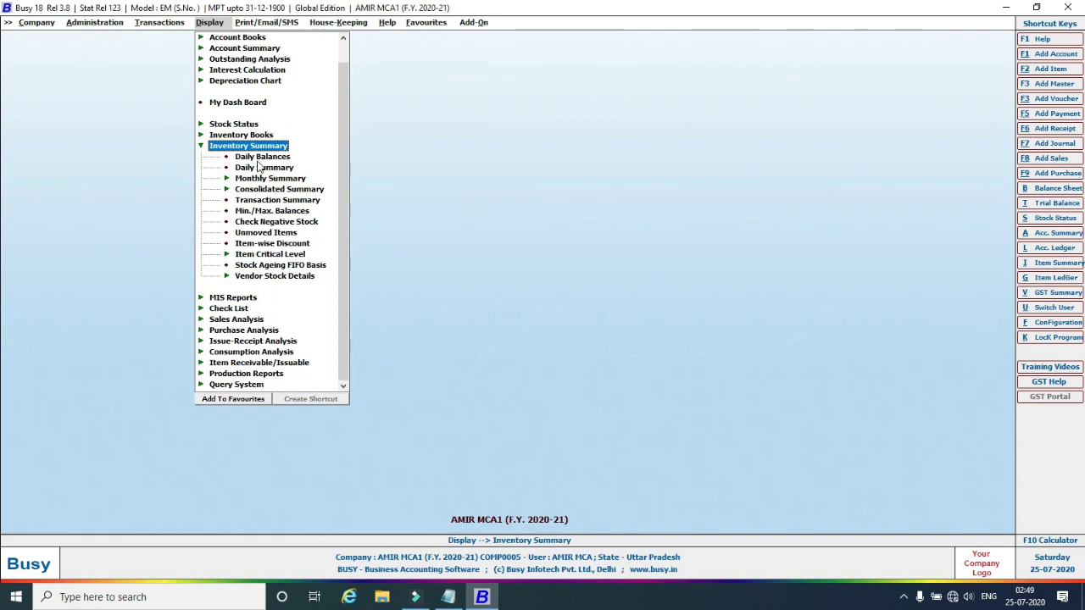
click(256, 159)
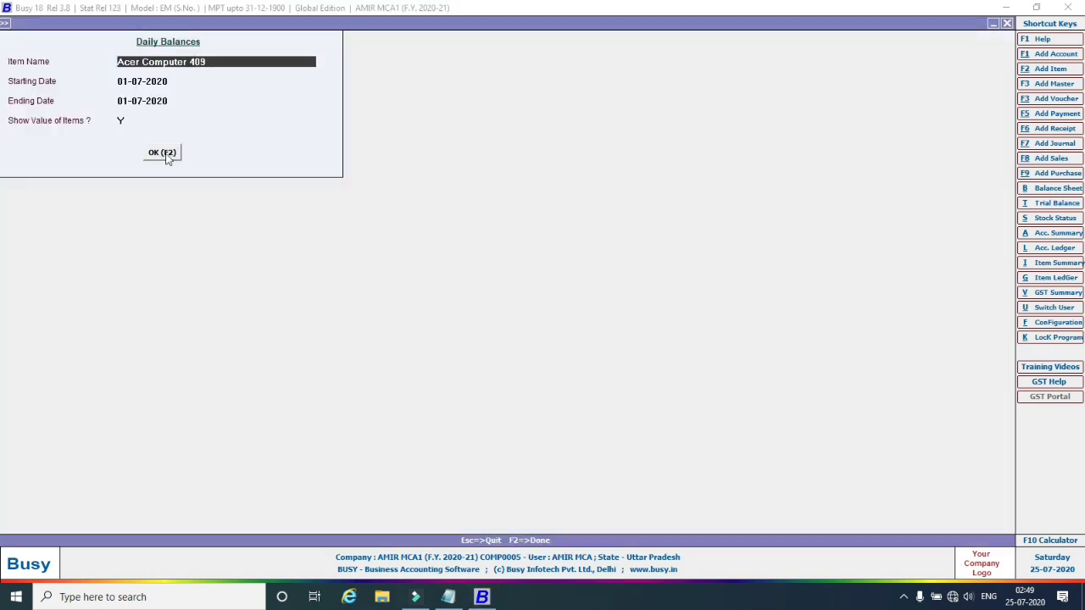
drag(211, 63, 106, 57)
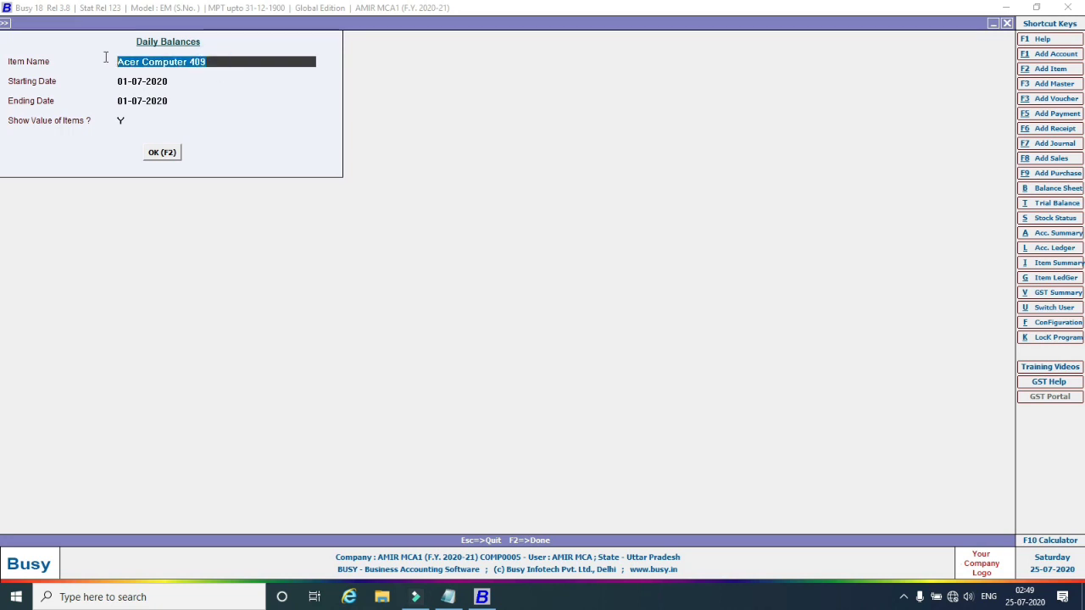
key(Escape)
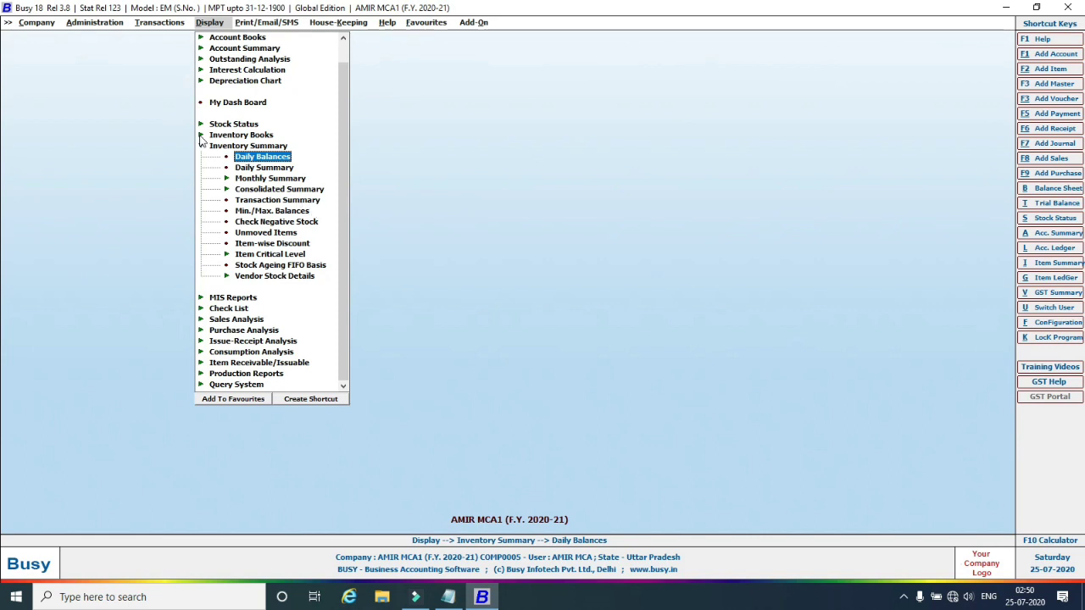
View the Inventory Day Book with Show Value of Items set to Y, then close it.
key(Up)
key(Up)
key(Return)
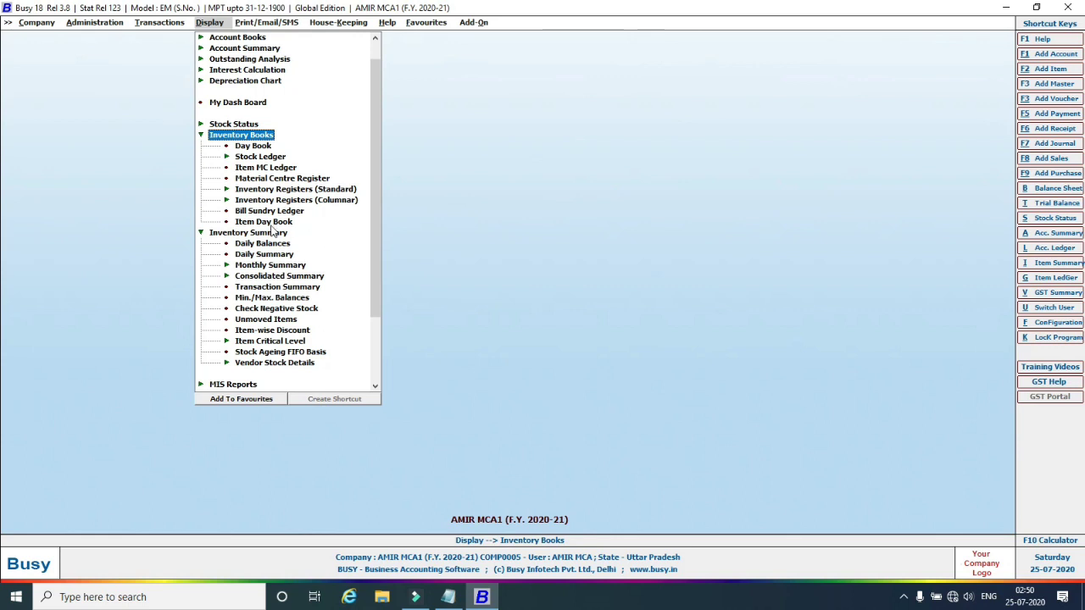
click(248, 146)
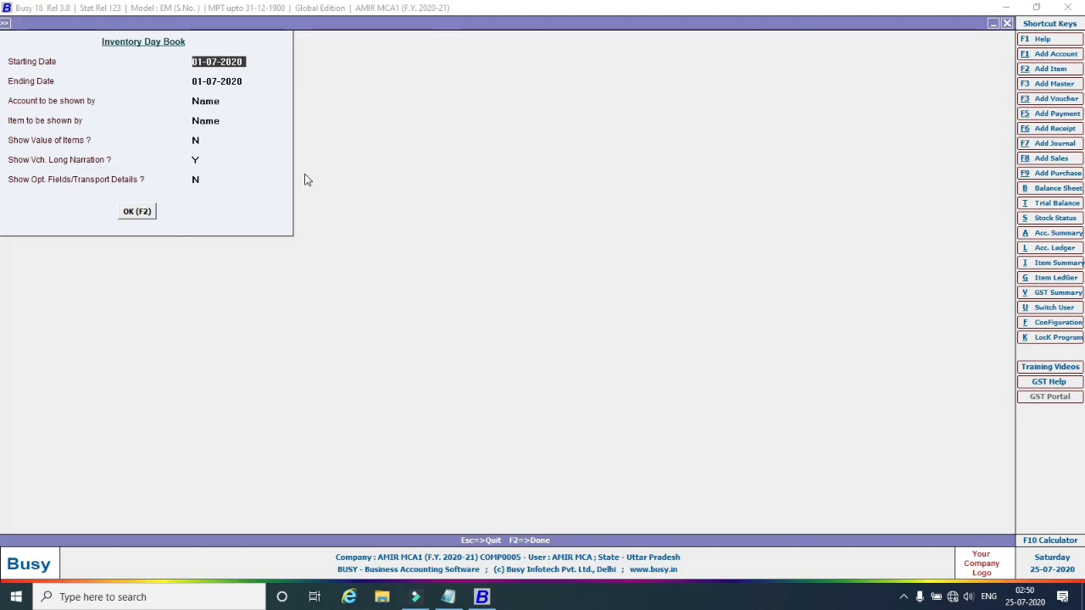
click(195, 141)
text(Y)
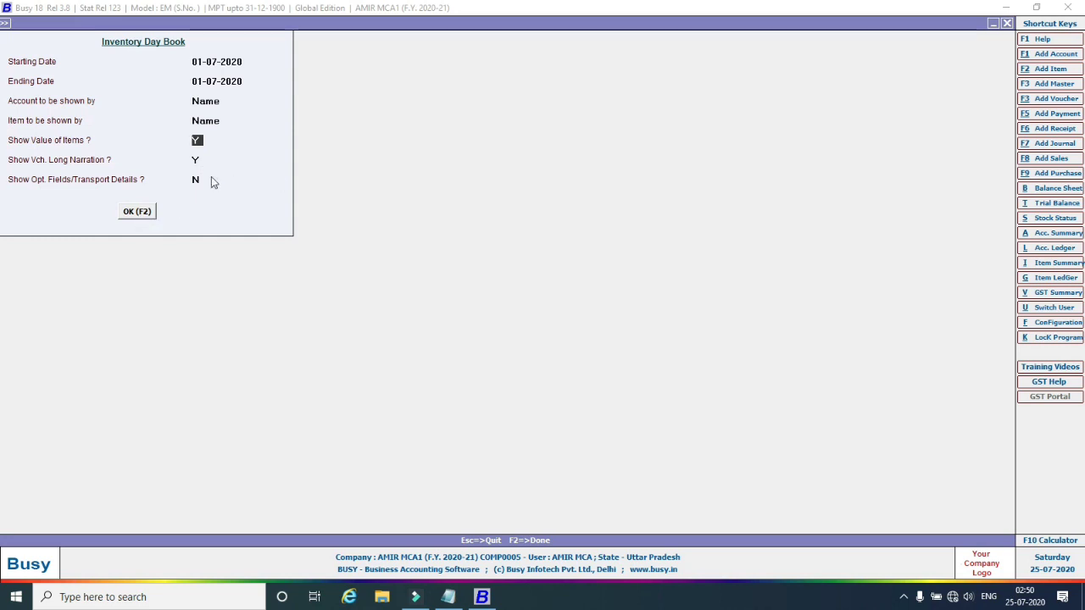
click(137, 212)
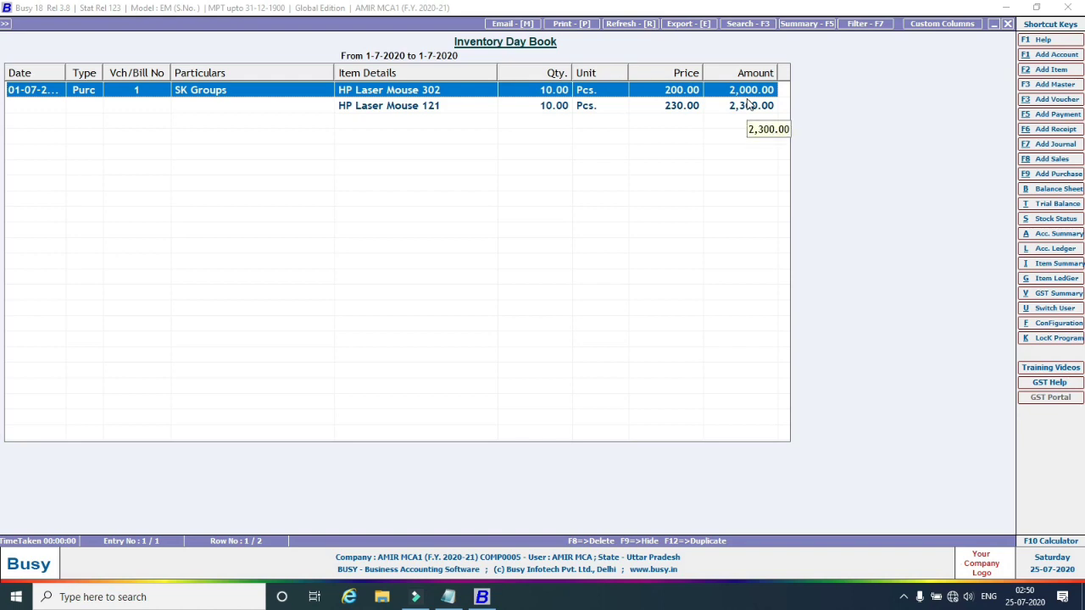
key(Escape)
key(Escape)
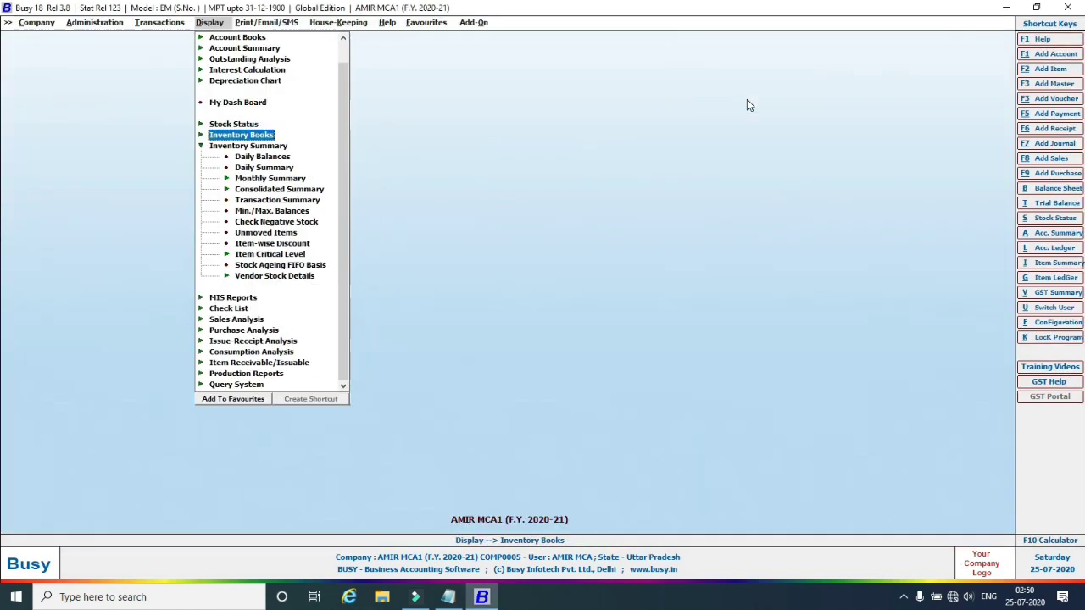
key(Escape)
key(Escape)
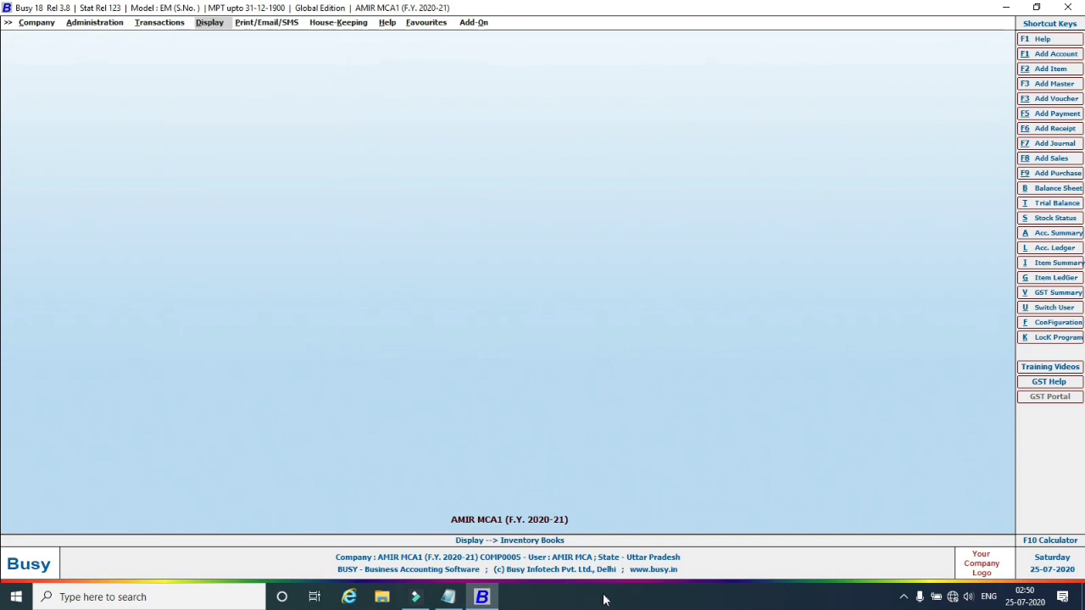
Check the Example-2 Sales line in the Notepad notes, then return to Busy.
click(448, 596)
click(139, 293)
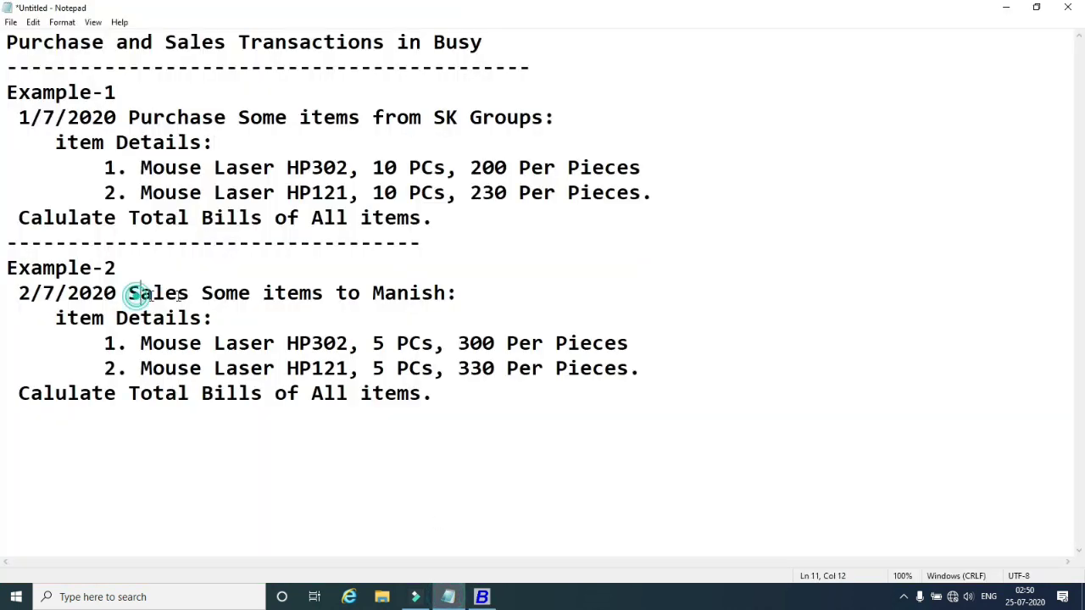
click(190, 293)
drag(188, 293, 129, 293)
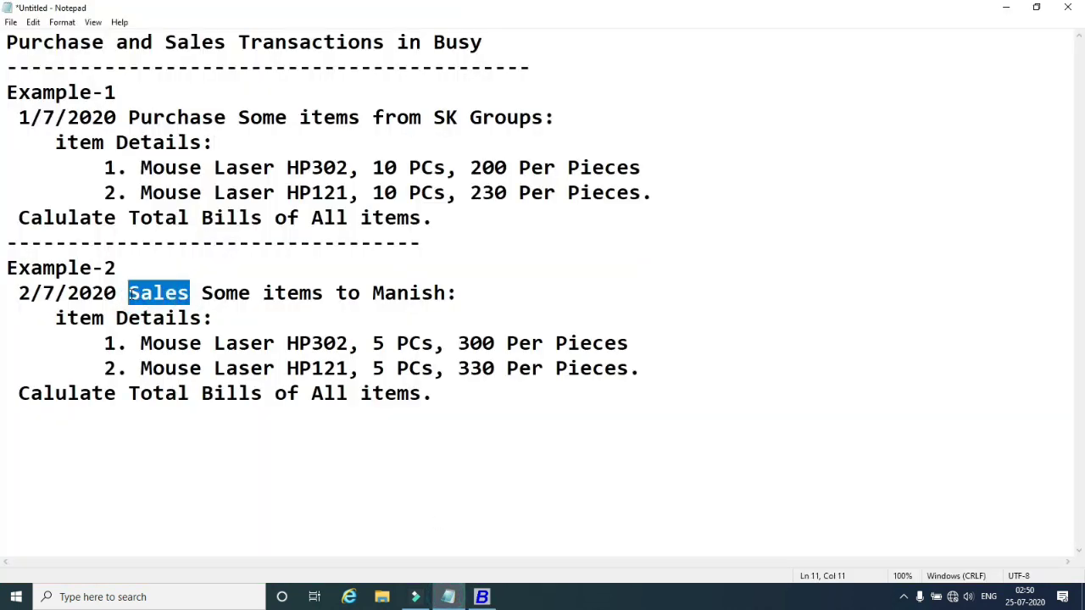
click(189, 307)
click(482, 597)
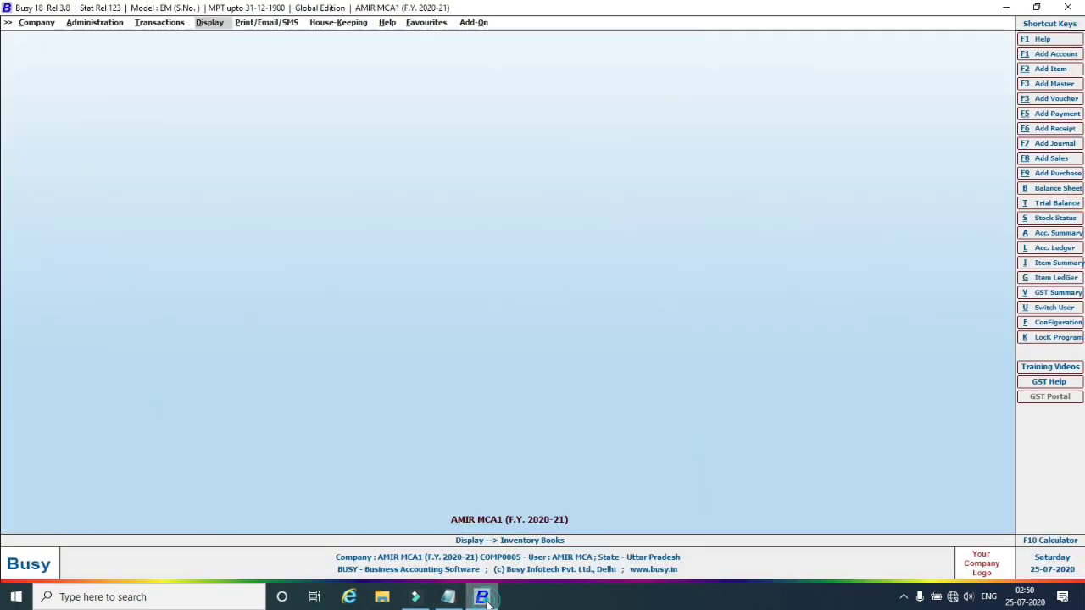
Add a Main-series sales voucher dated 02-07-2020, accepting that number 1/2020-21 can't be changed.
click(159, 26)
click(161, 39)
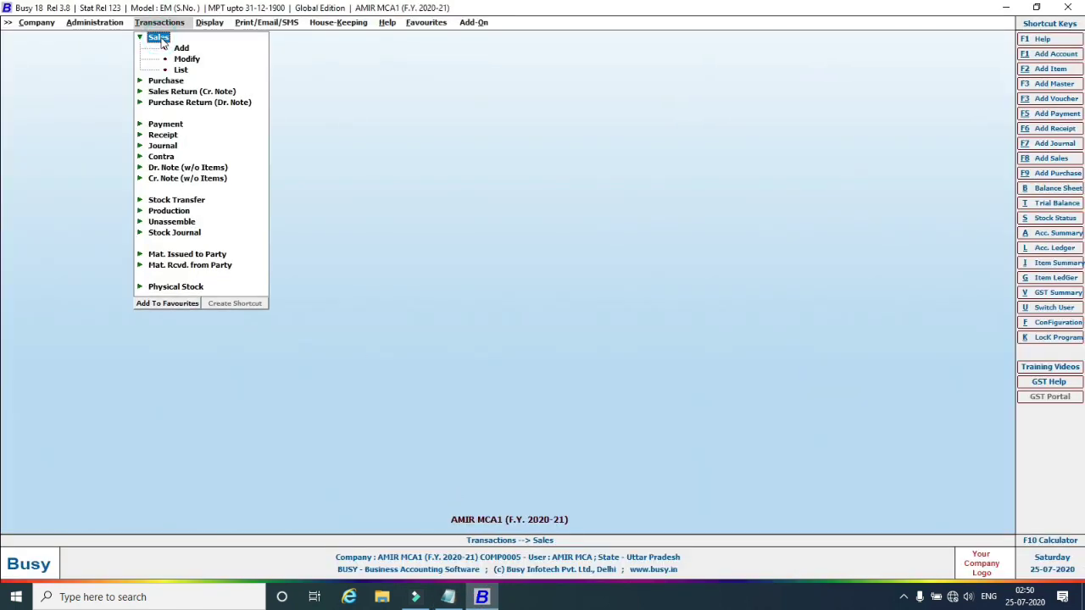
click(182, 48)
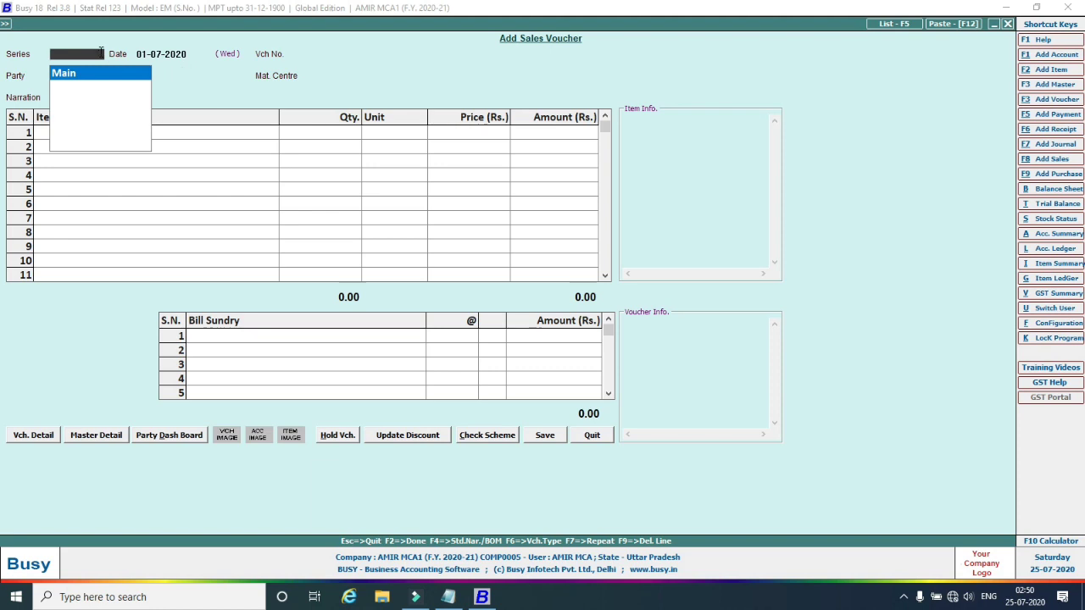
click(66, 74)
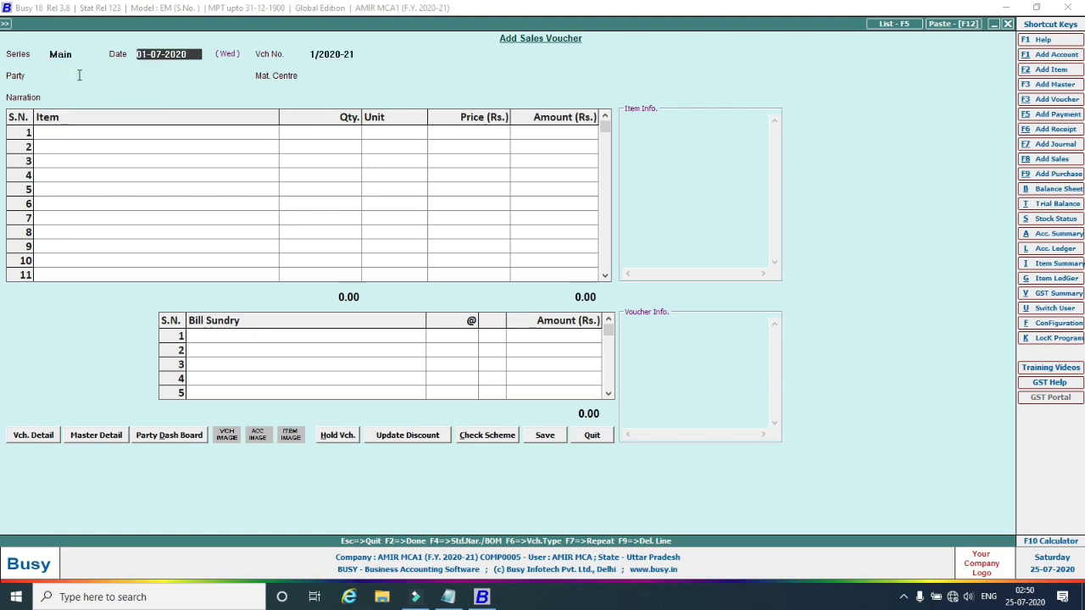
click(146, 59)
key(BackSpace)
text(2)
click(341, 51)
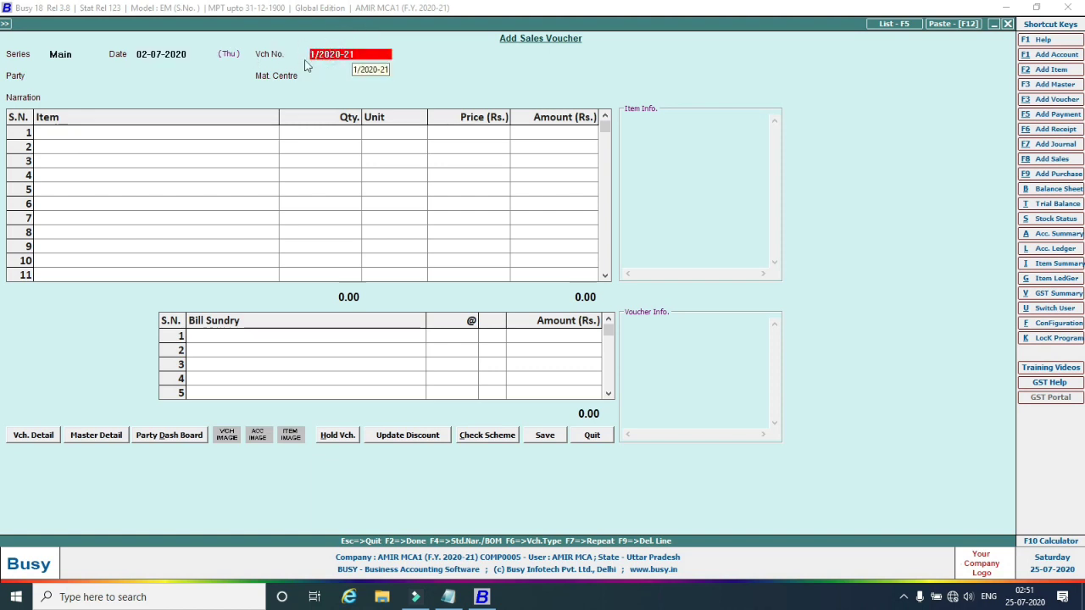
click(351, 54)
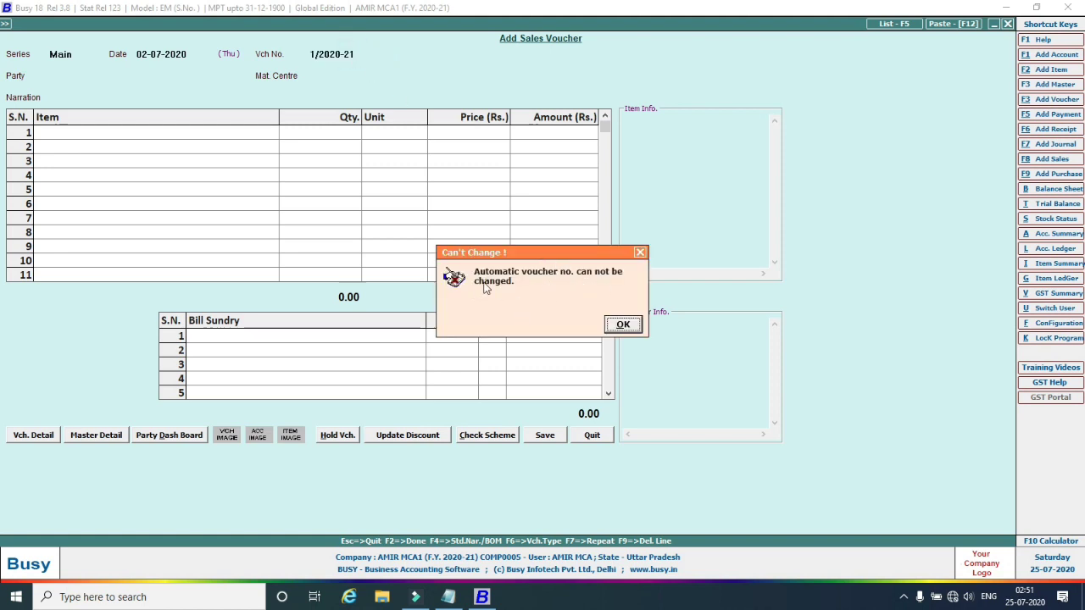
click(623, 324)
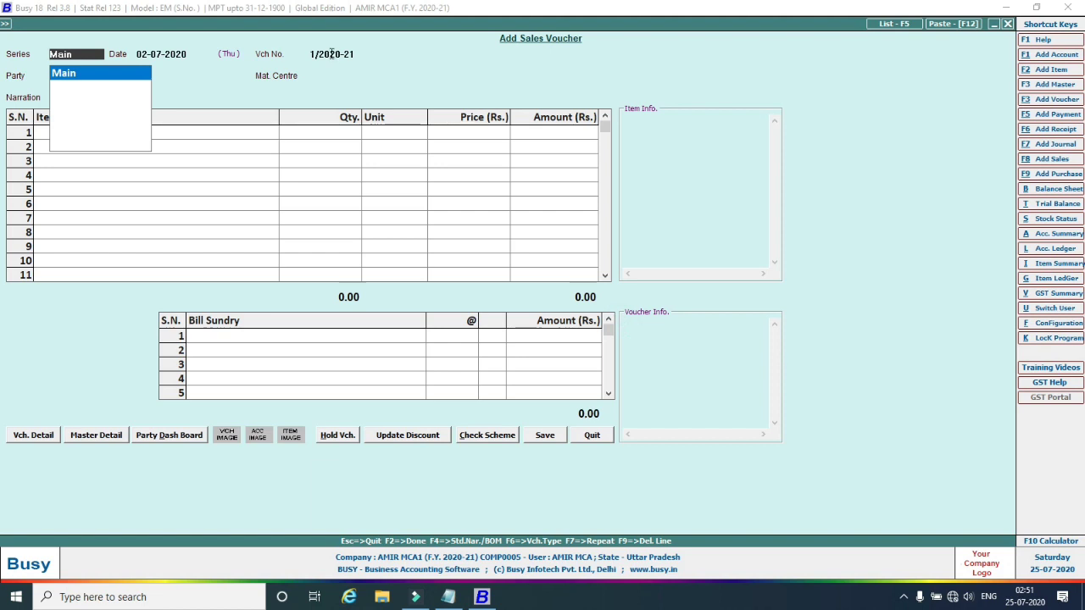
Set Main sales series numbering to Manual with Warning Only for duplicates.
click(36, 439)
click(73, 450)
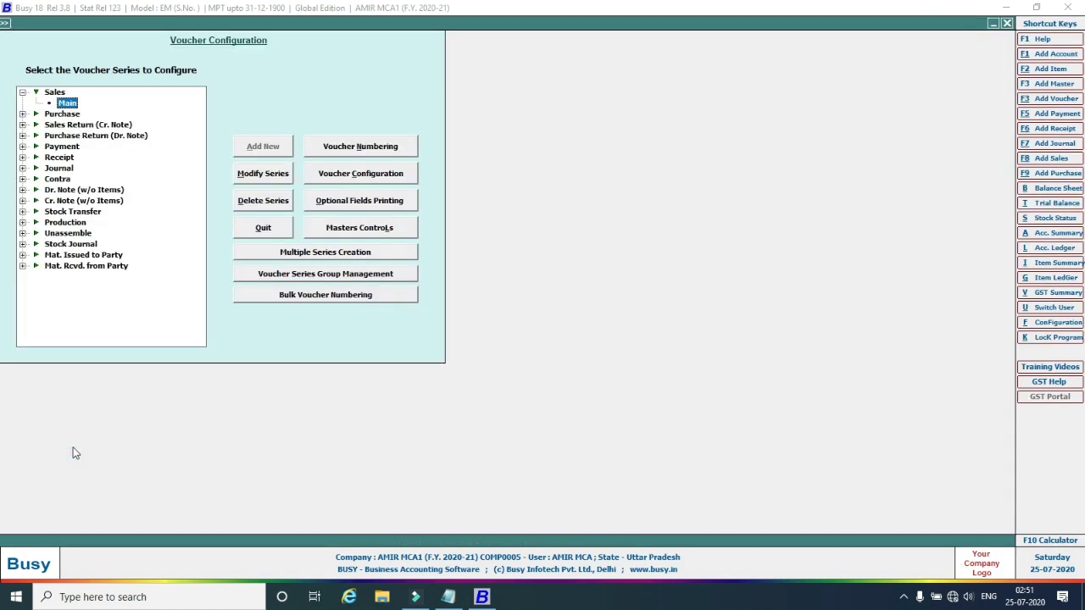
click(358, 152)
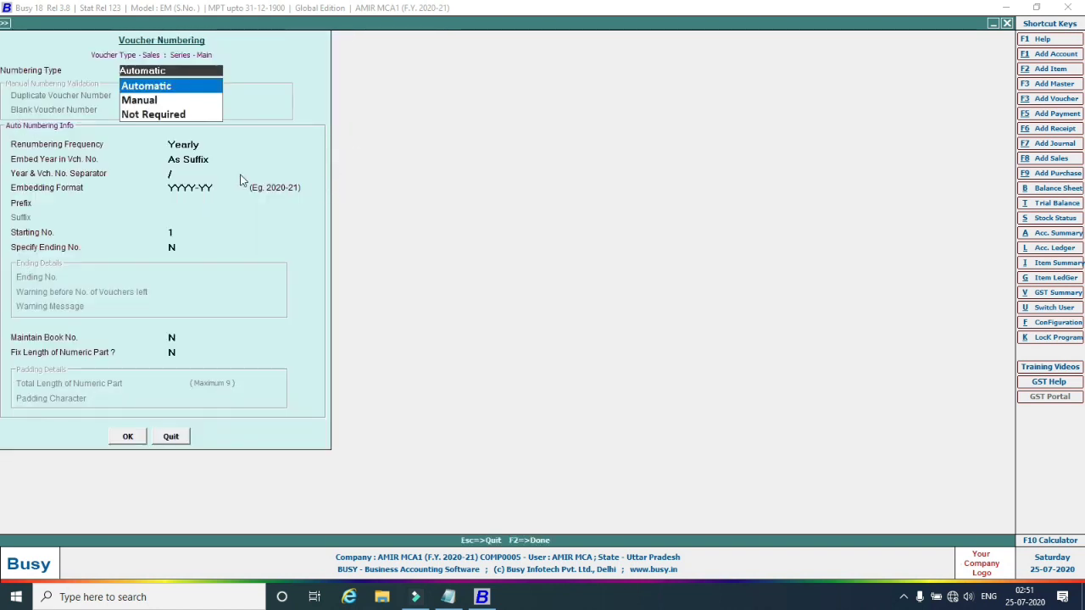
click(141, 100)
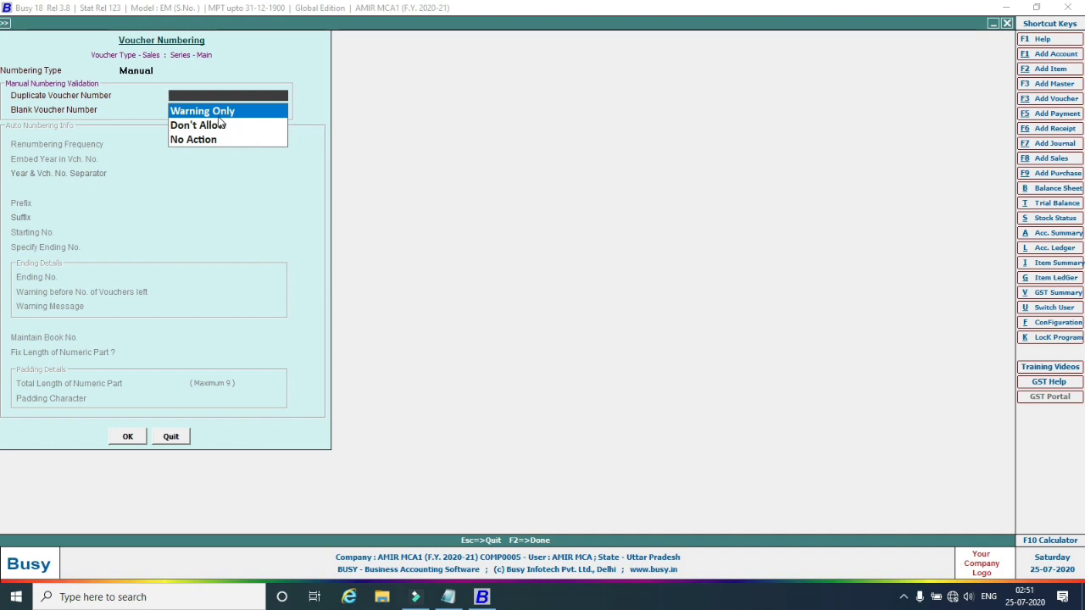
key(Return)
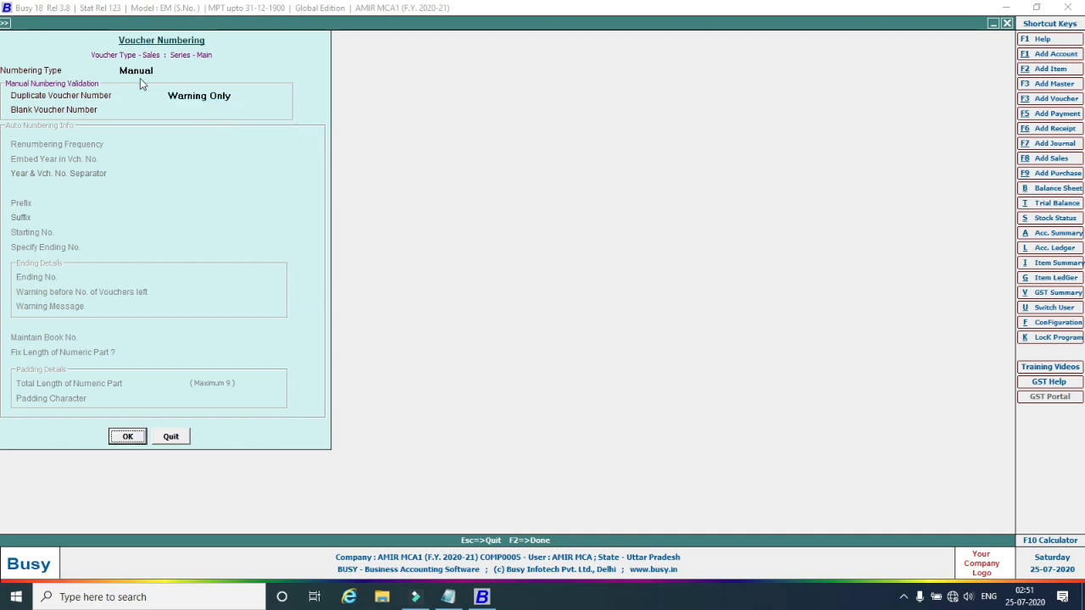
click(133, 436)
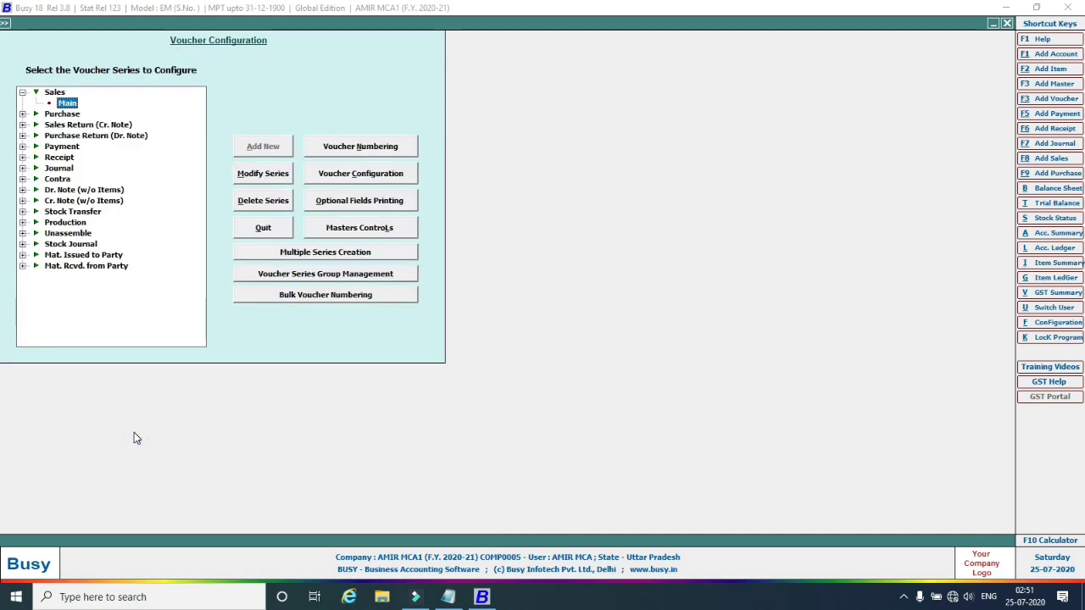
Quit the unsaved sales voucher and start a fresh one.
key(F8)
key(Escape)
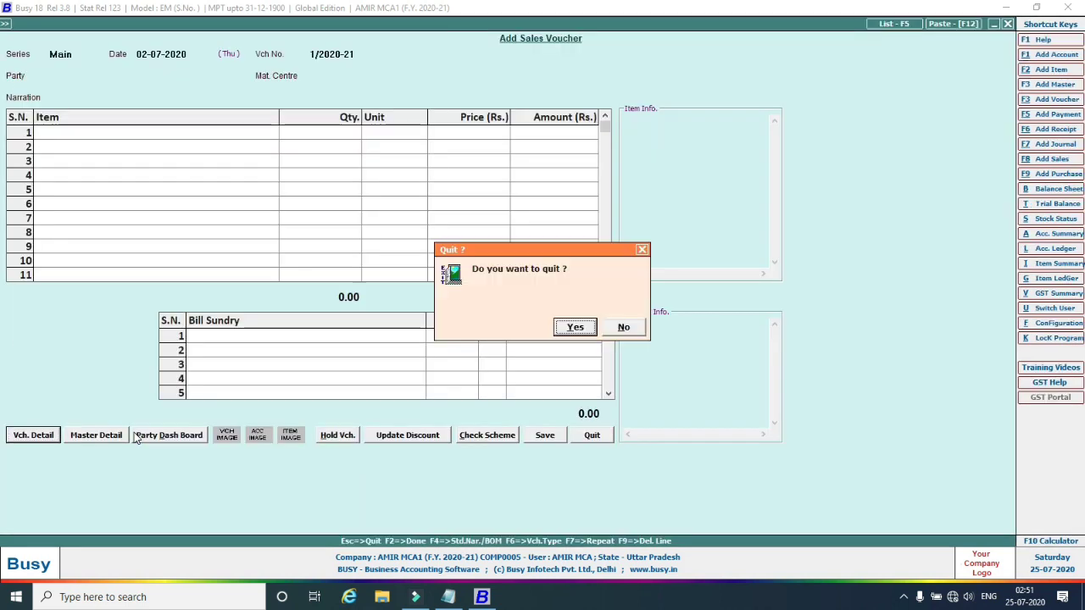
click(576, 328)
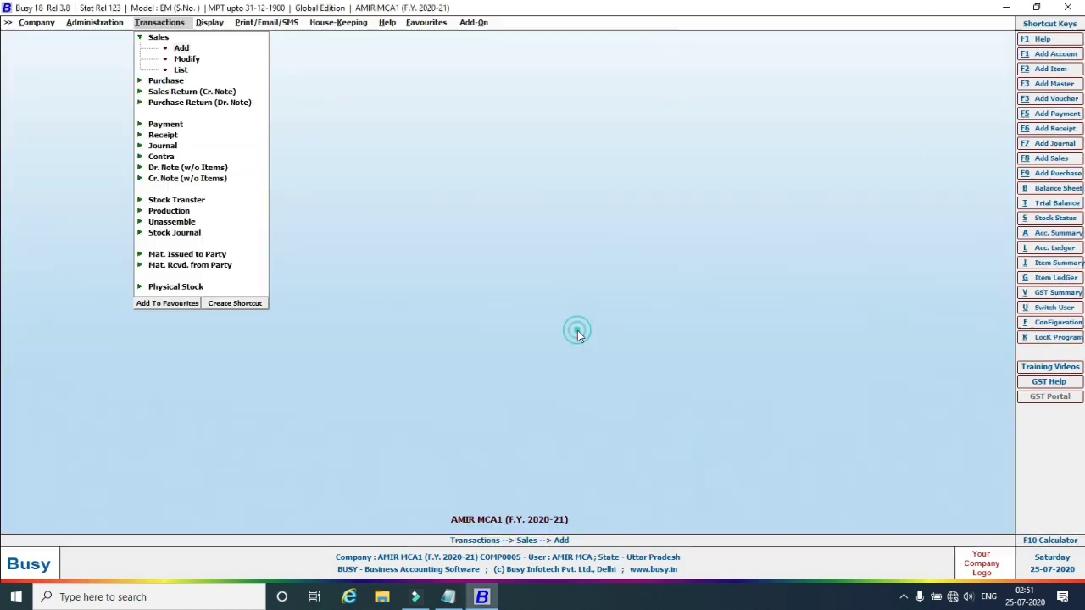
click(181, 48)
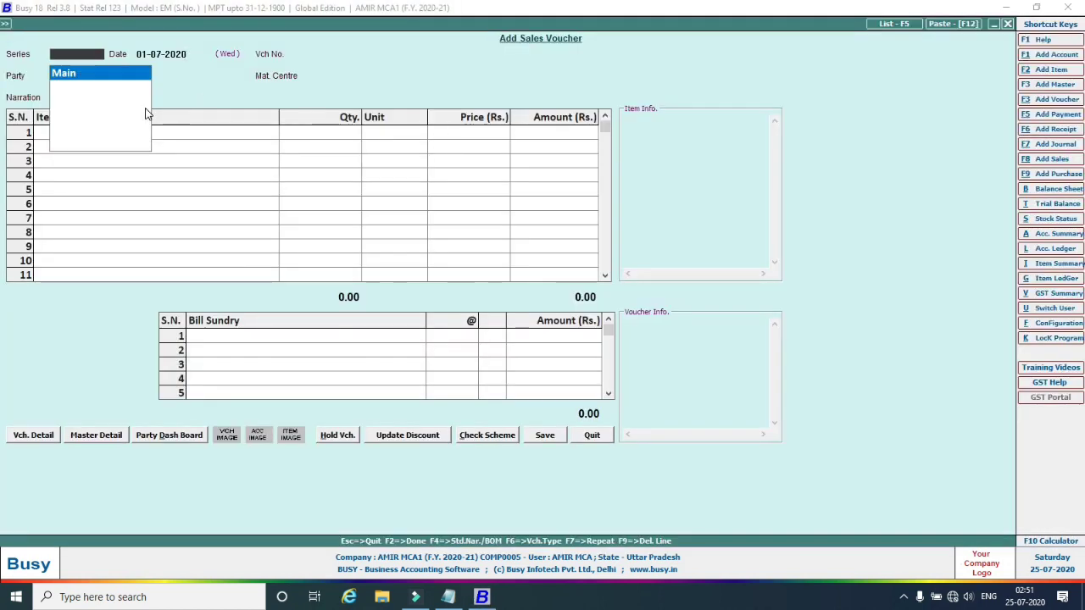
Fill the sales header: Main series, date 02-07-2020, voucher 1, the customer, Main Store.
key(Return)
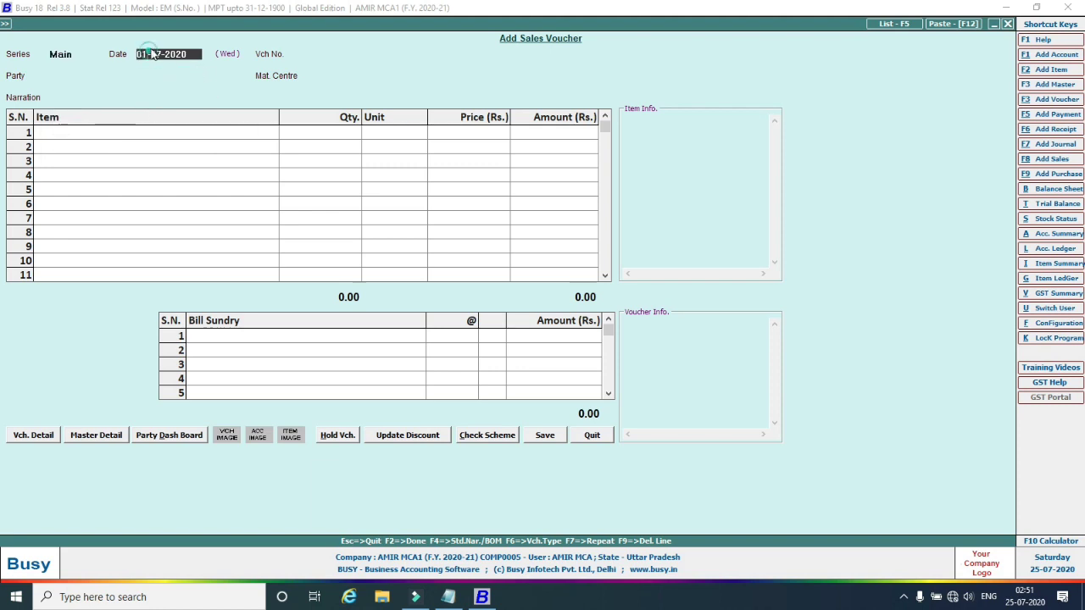
text(2)
key(Return)
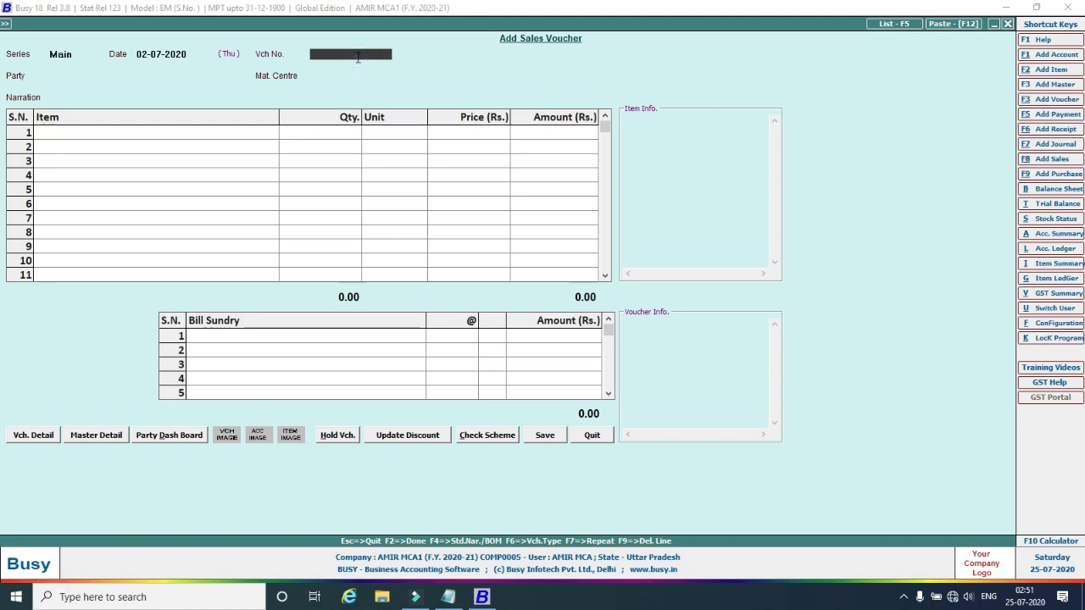
click(345, 76)
click(80, 75)
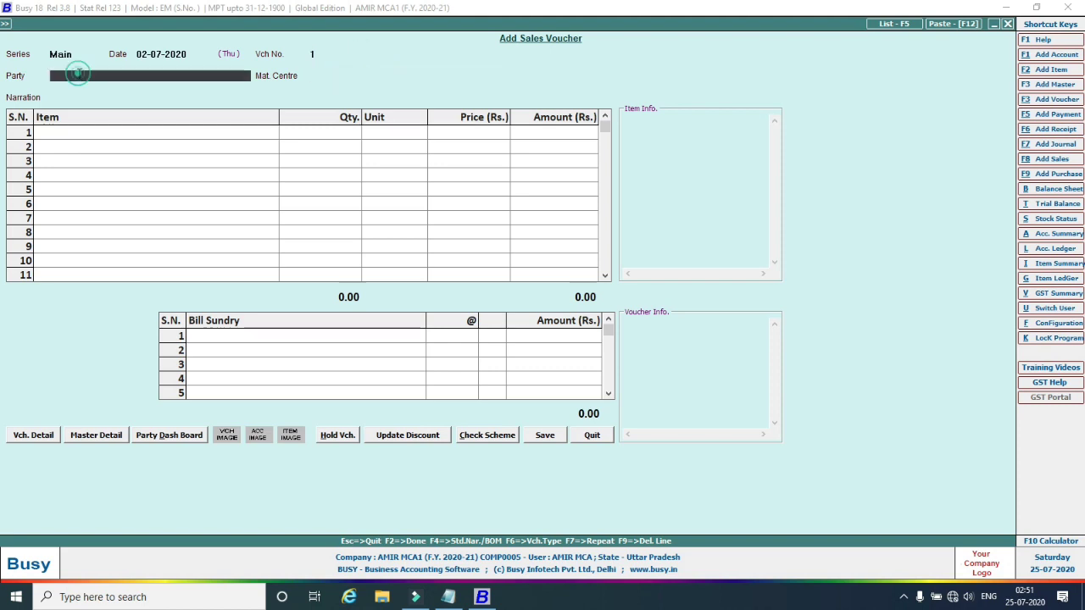
text(m)
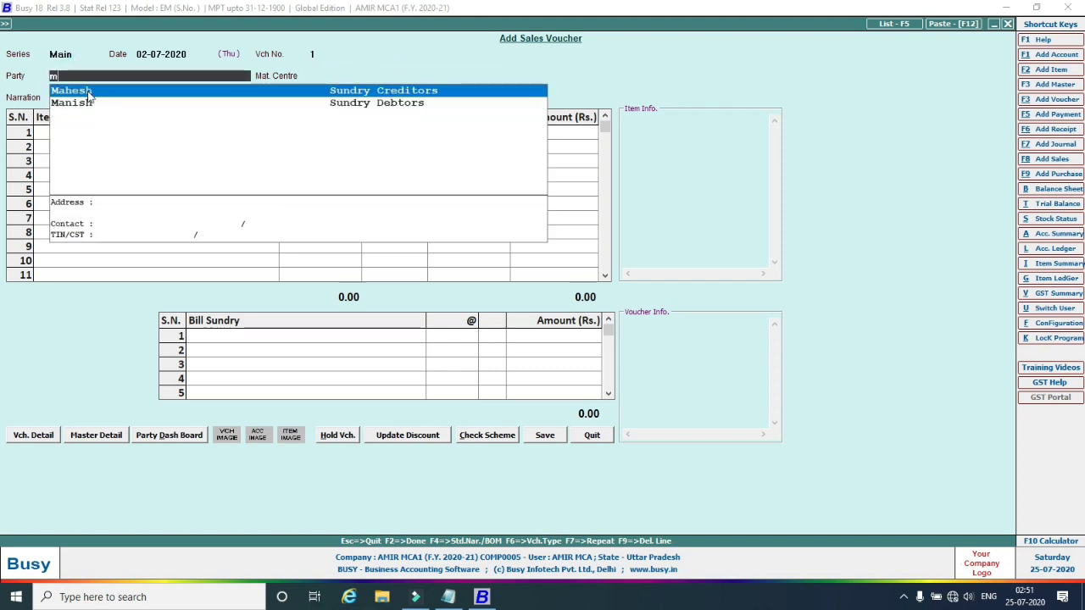
click(87, 102)
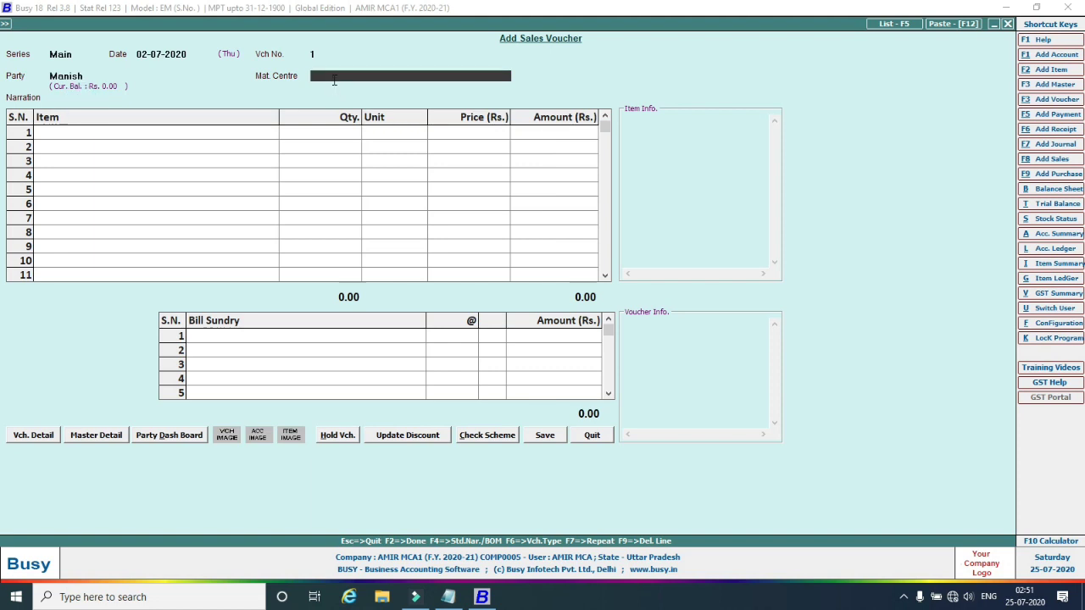
text(m)
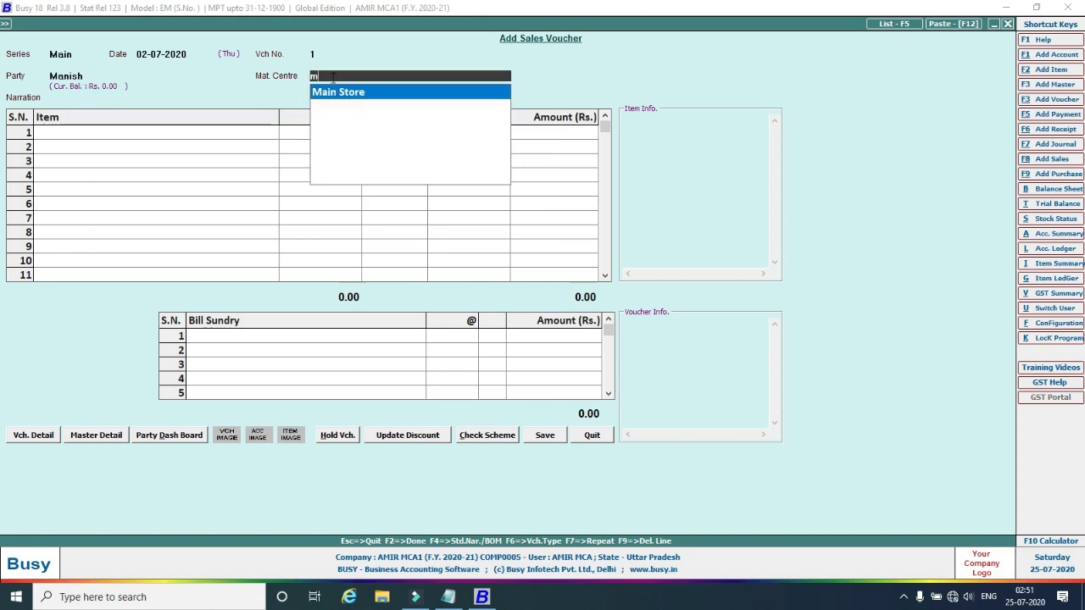
click(333, 94)
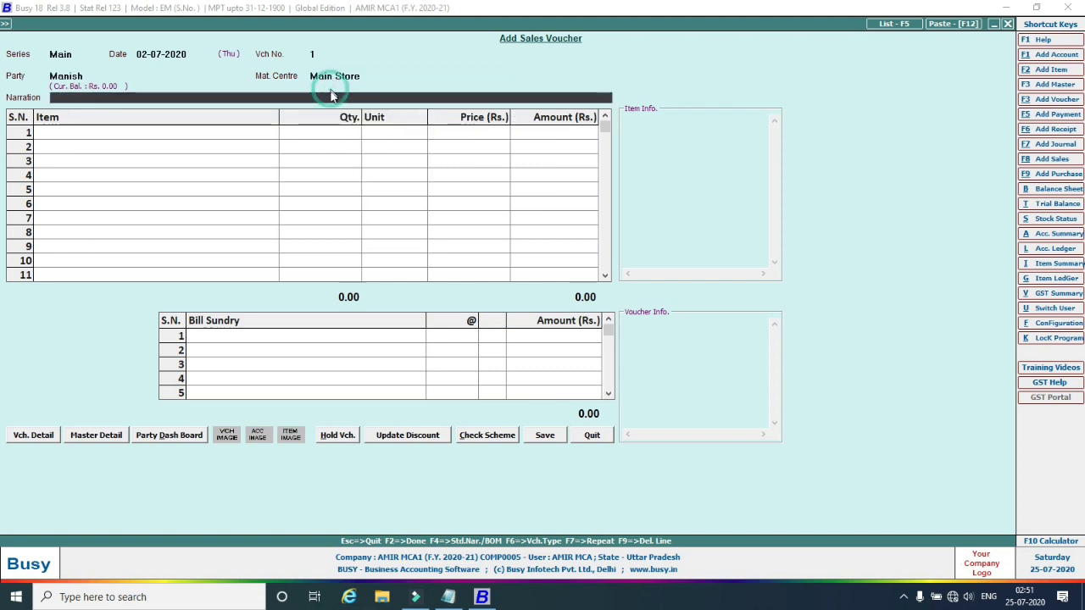
click(124, 136)
Enter HP Laser Mouse 302 in row 1 with quantity 5 at price 300, checking the Notepad notes.
text(h)
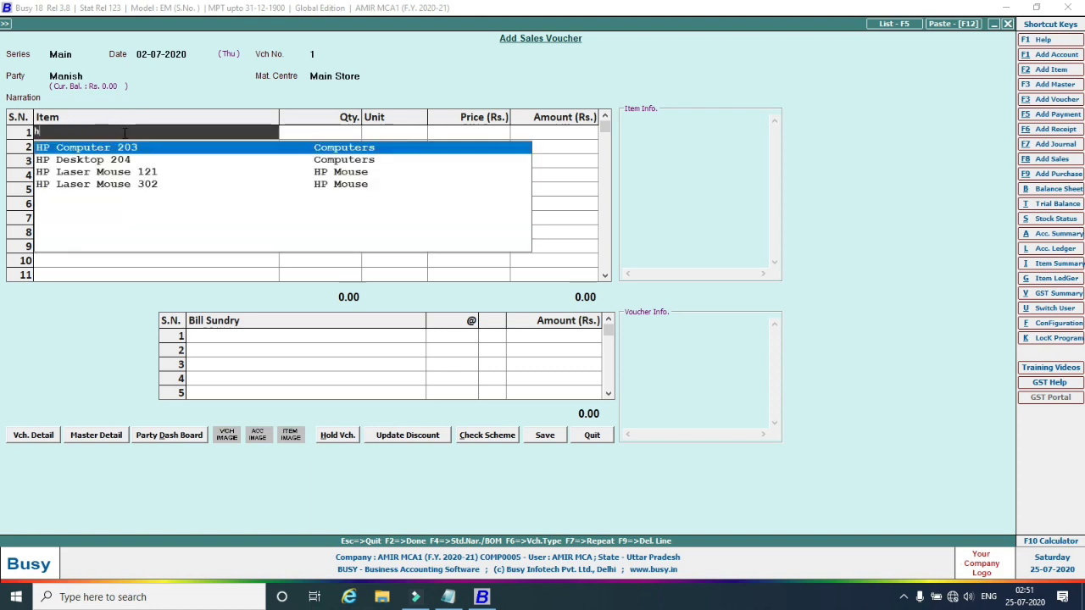
click(148, 184)
click(355, 136)
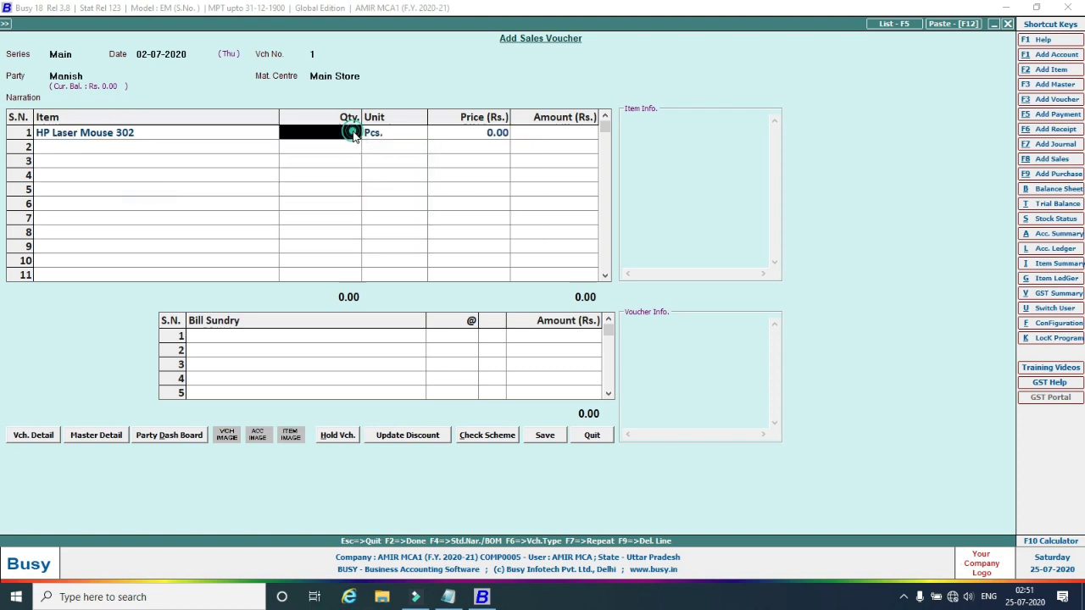
text(5)
click(450, 135)
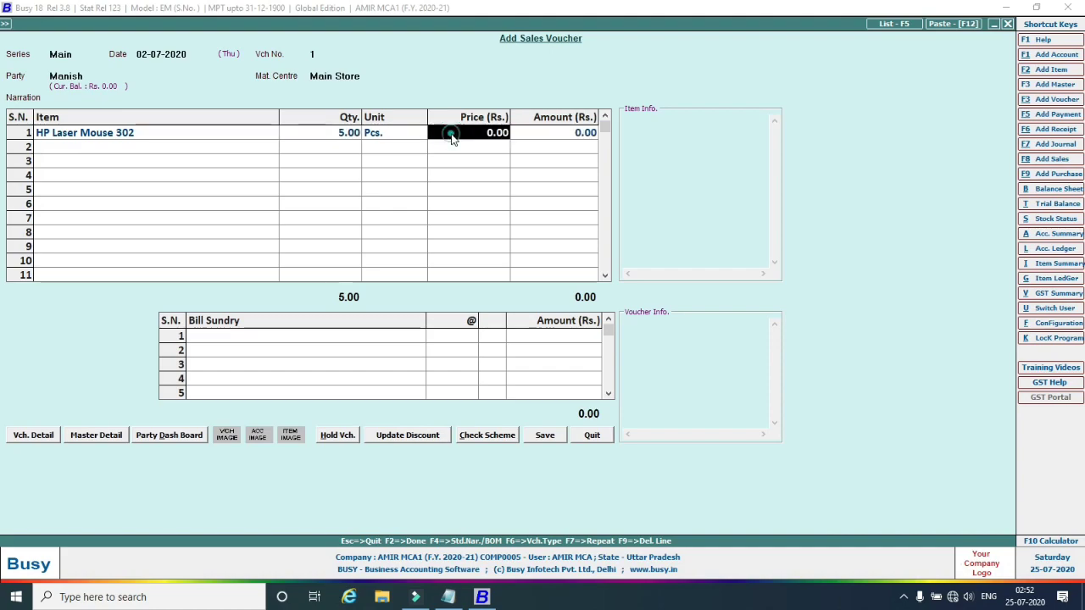
click(447, 597)
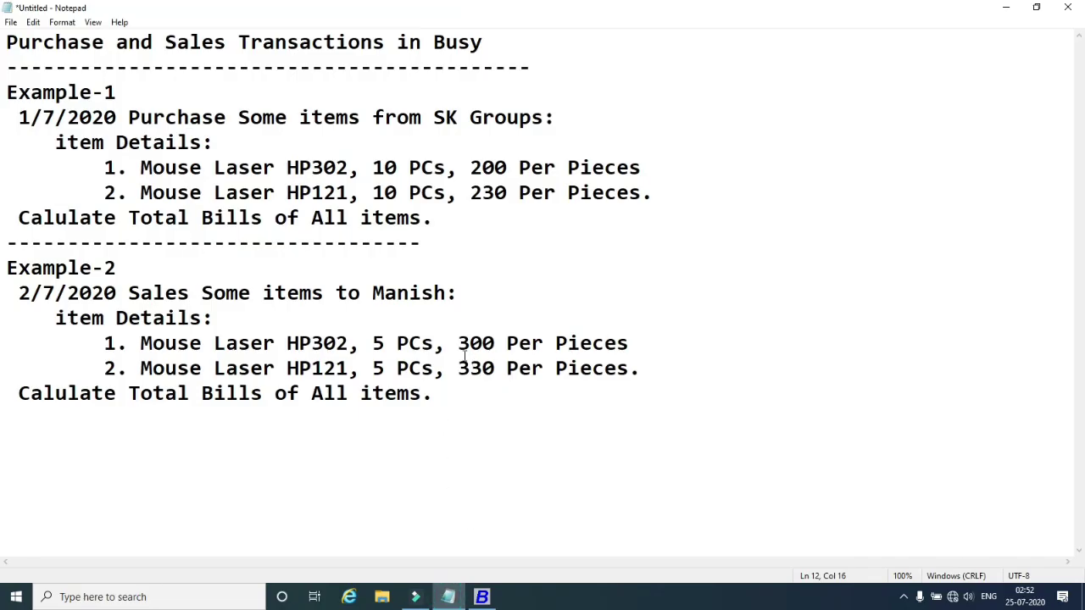
click(482, 597)
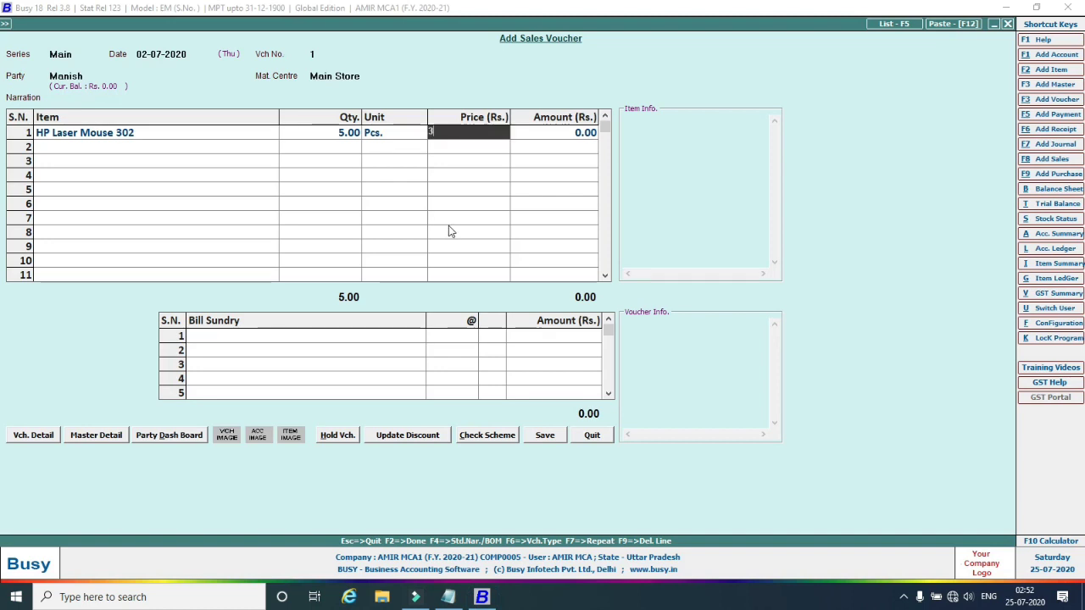
text(300)
click(476, 150)
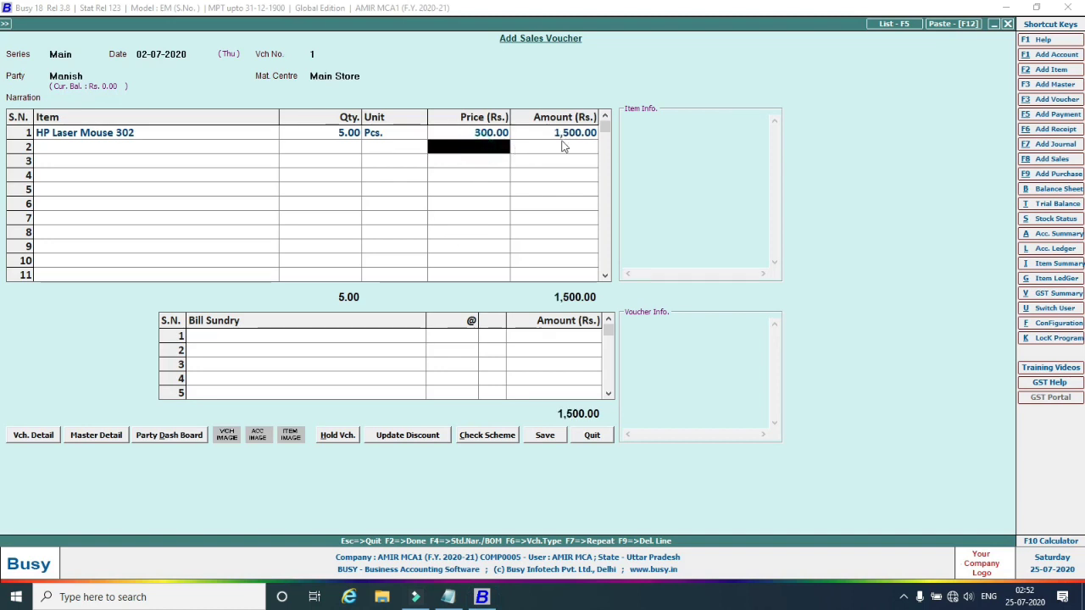
Add HP Laser Mouse 121 in row 2 with quantity 5 at price 330.
click(120, 150)
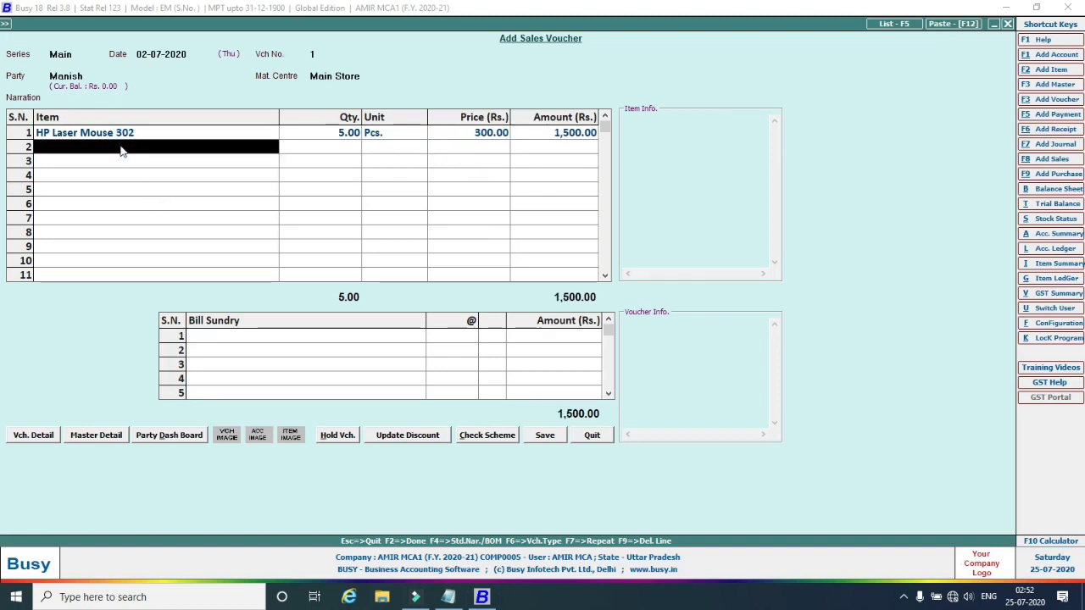
text(h)
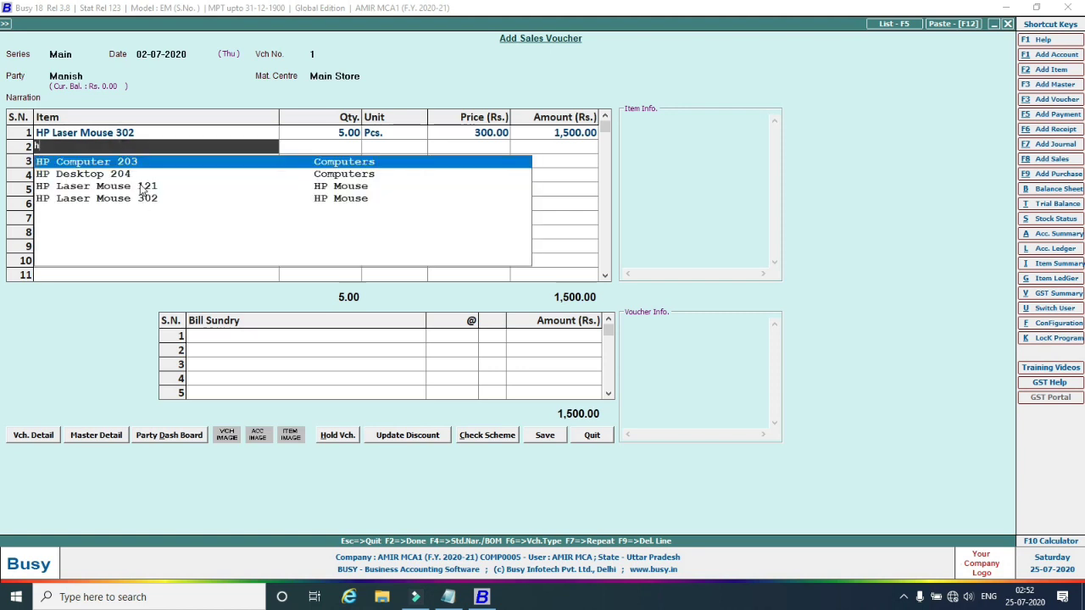
click(141, 186)
click(342, 141)
click(341, 154)
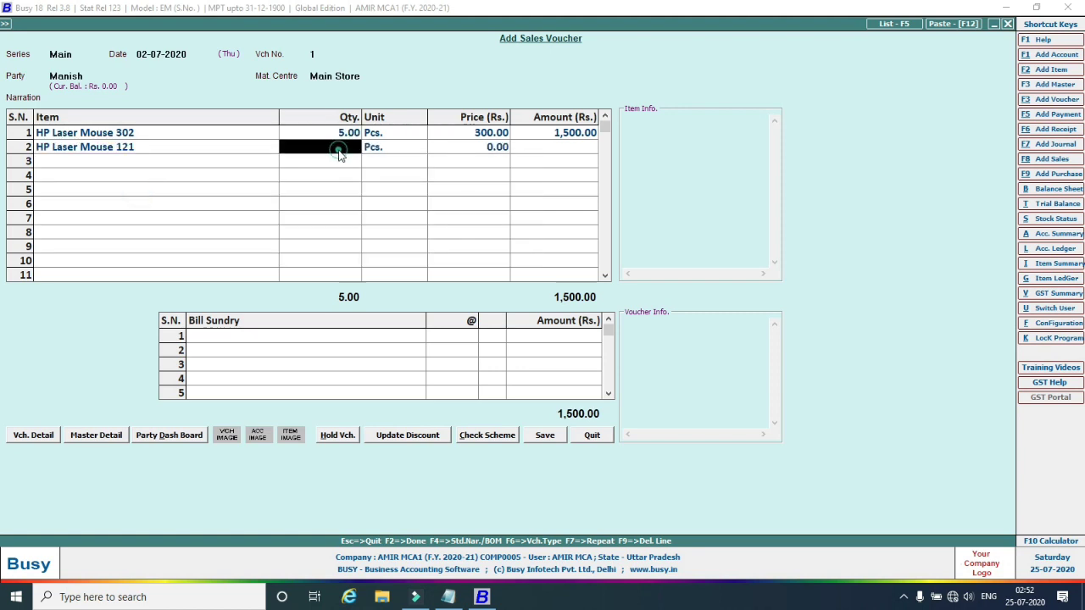
text(5)
click(460, 148)
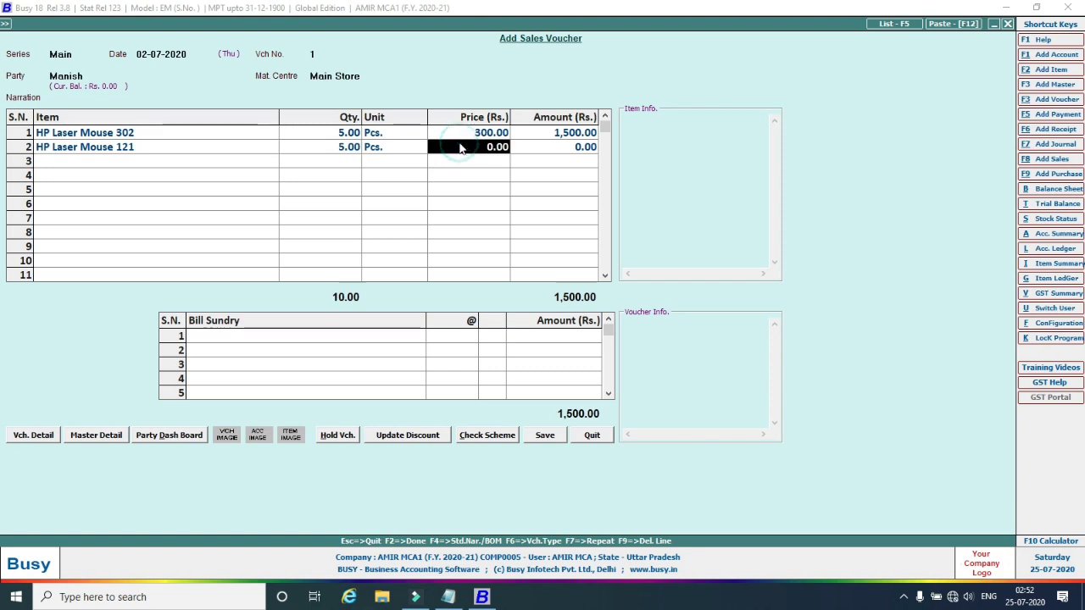
text(3)
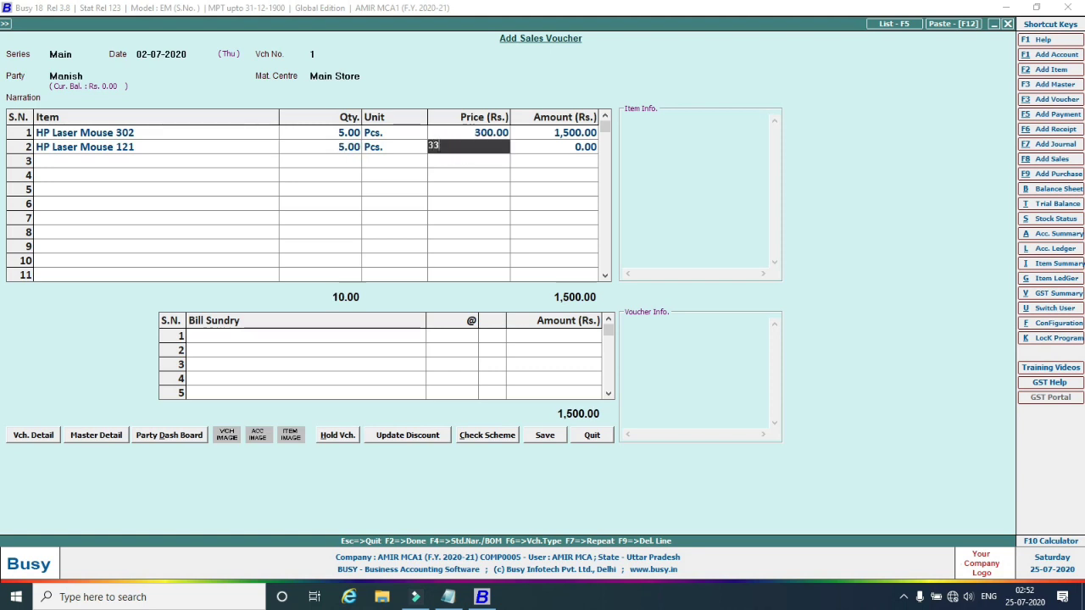
text(3)
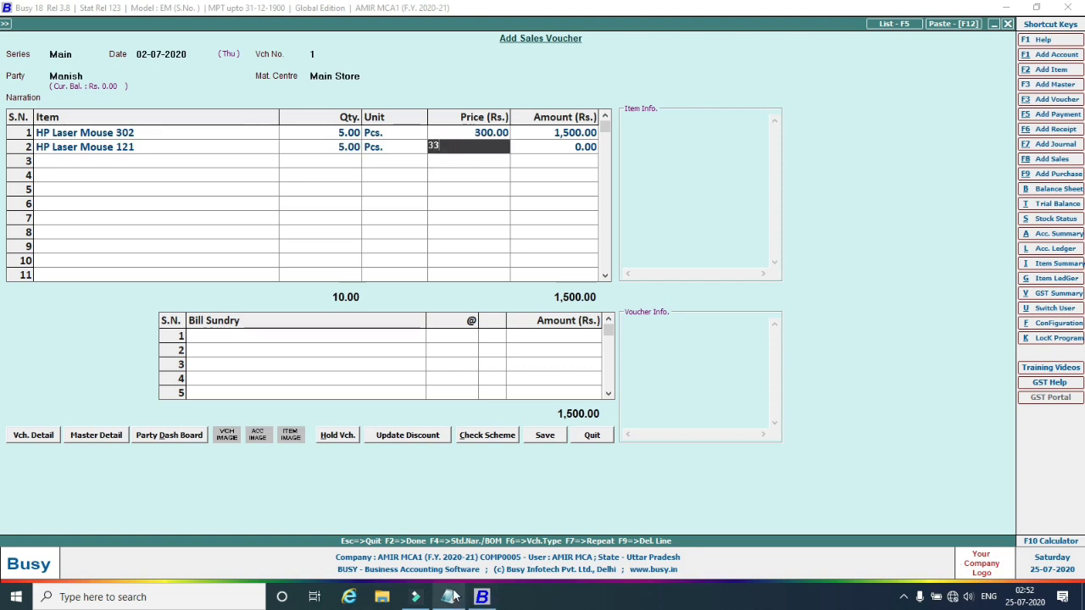
click(448, 597)
click(454, 597)
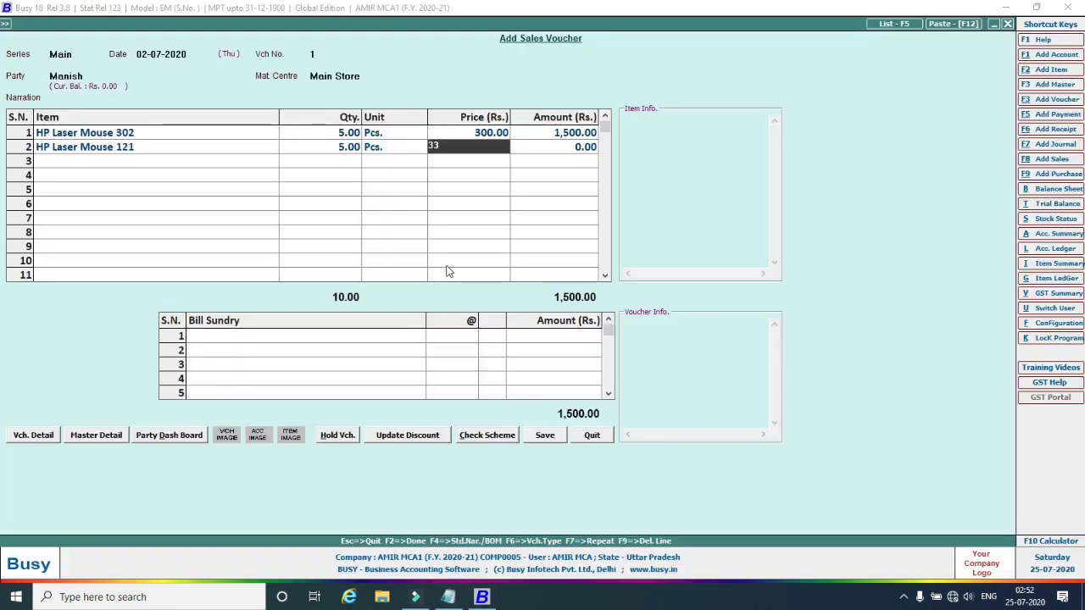
text(0)
key(Return)
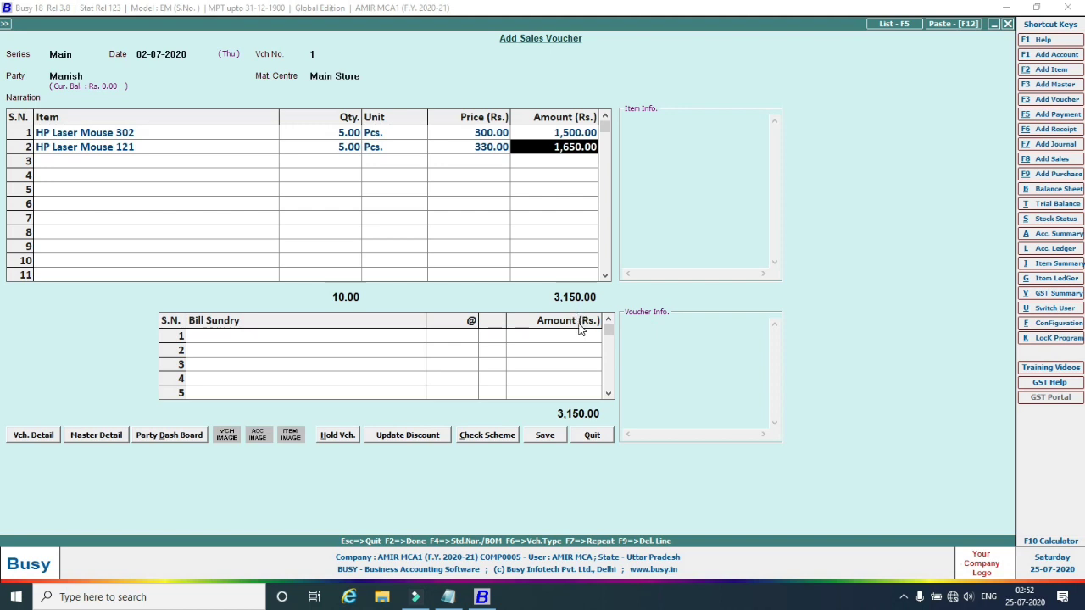
Save the 3,150.00 voucher with empty transport details and no printing, then choose Sales Modify.
click(532, 439)
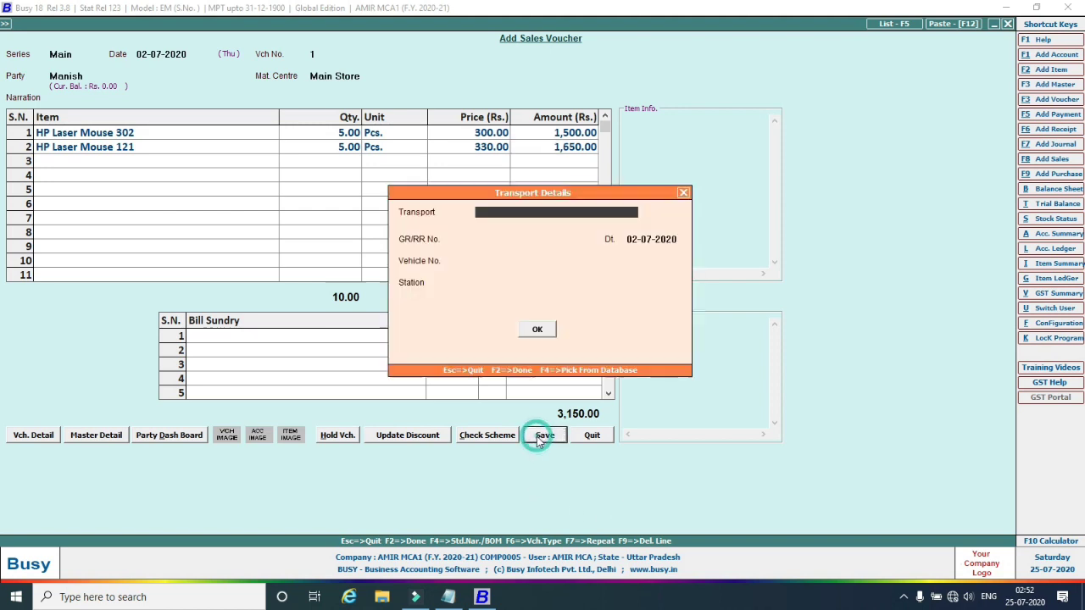
click(543, 333)
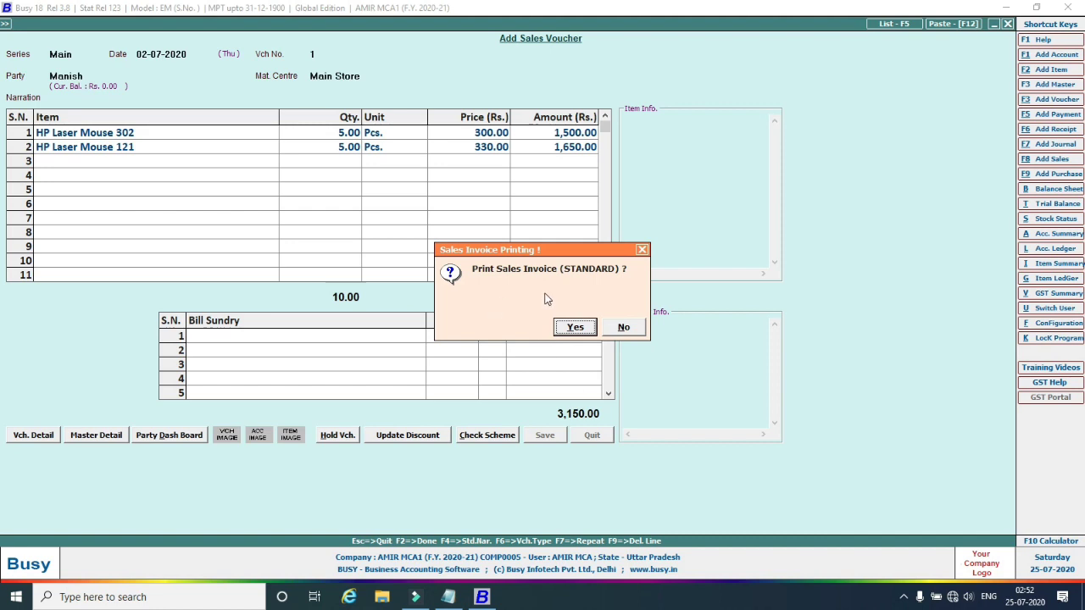
click(619, 334)
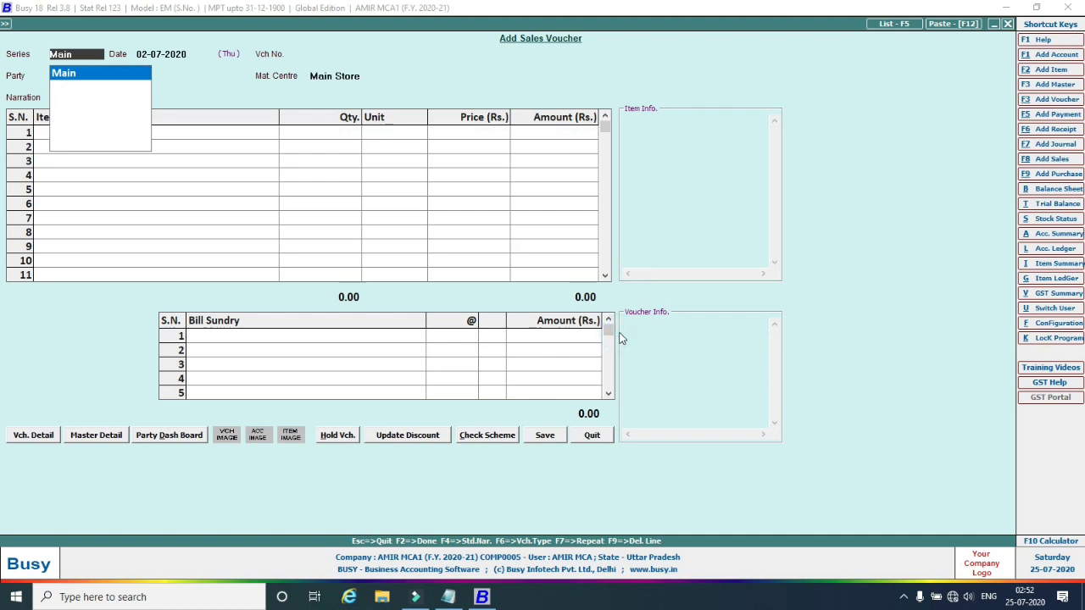
key(Escape)
key(Escape)
click(185, 60)
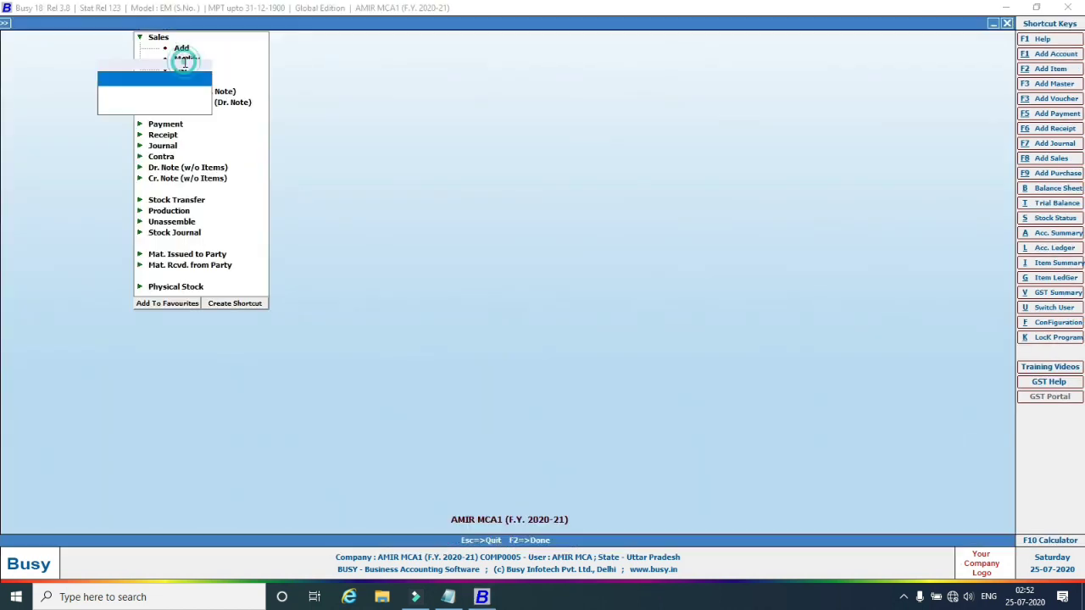
Open sales voucher 1 and preview it as a STANDARD-format sales invoice with the default layout.
click(131, 146)
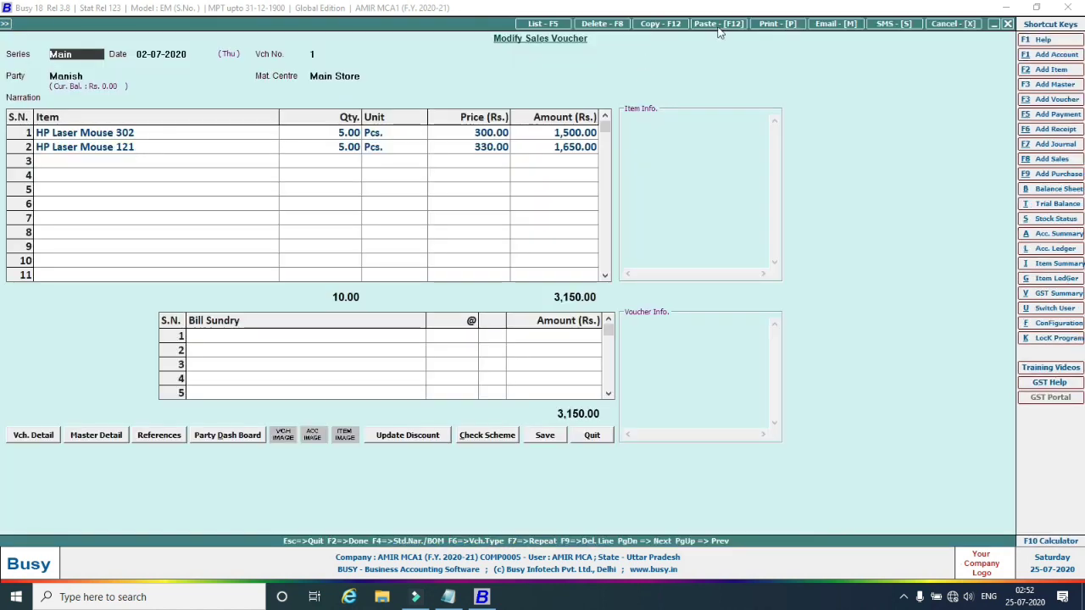
click(759, 24)
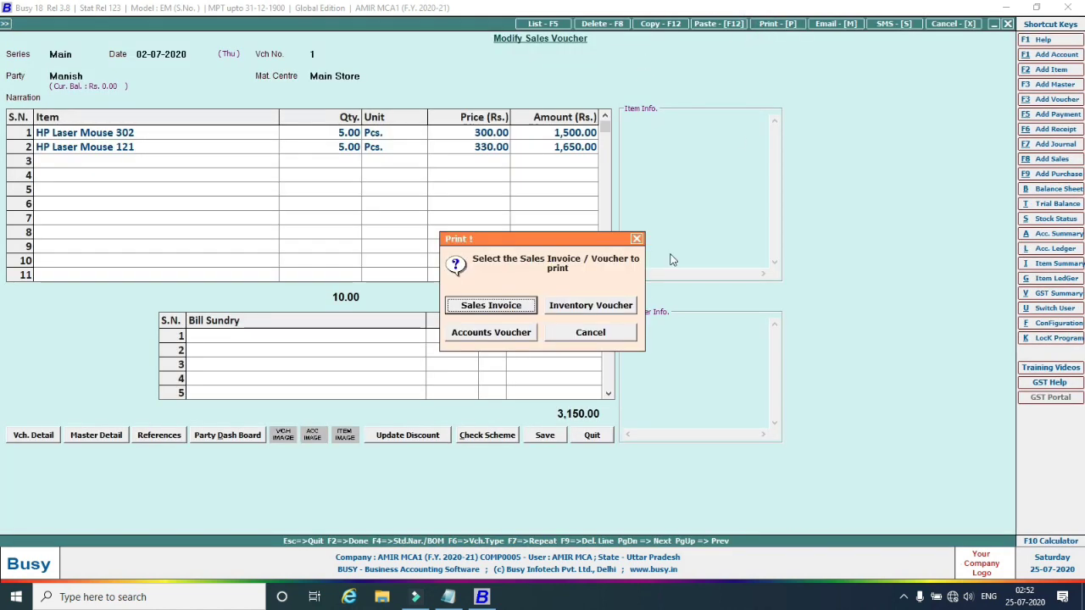
click(494, 301)
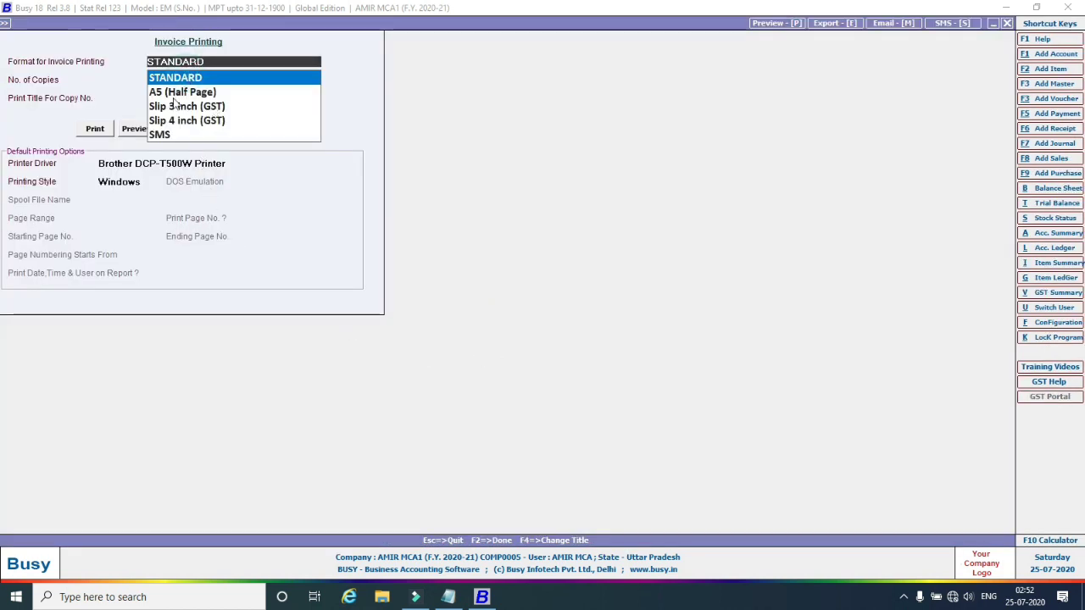
click(132, 129)
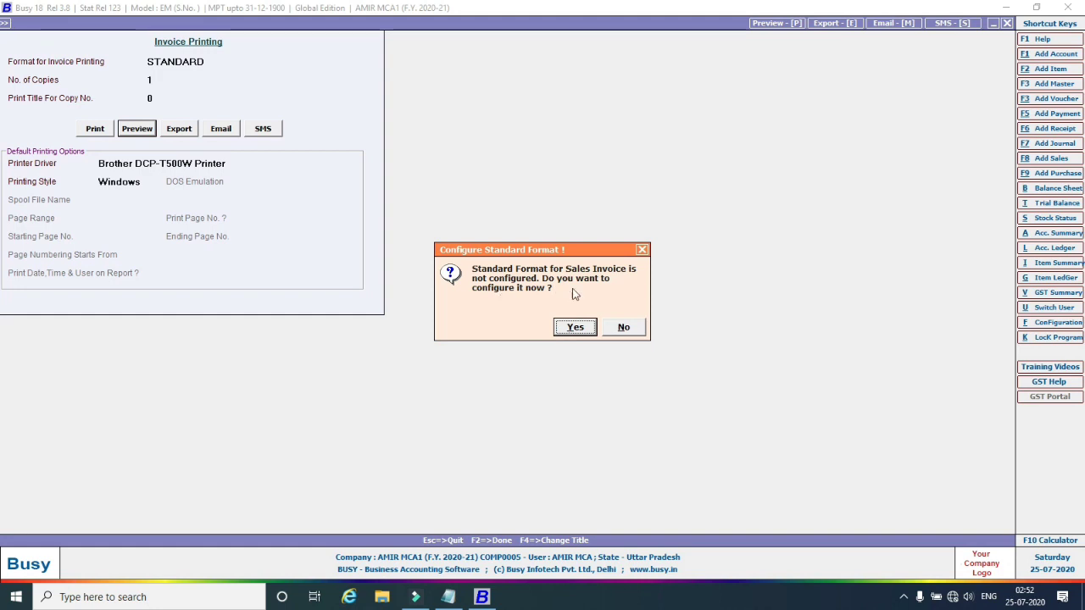
click(573, 329)
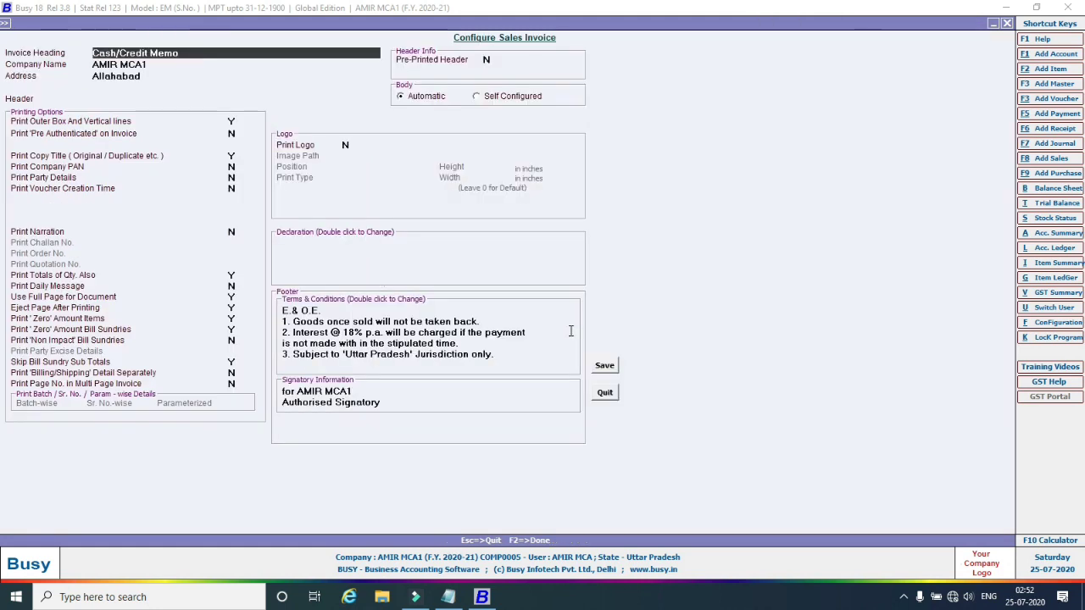
click(607, 365)
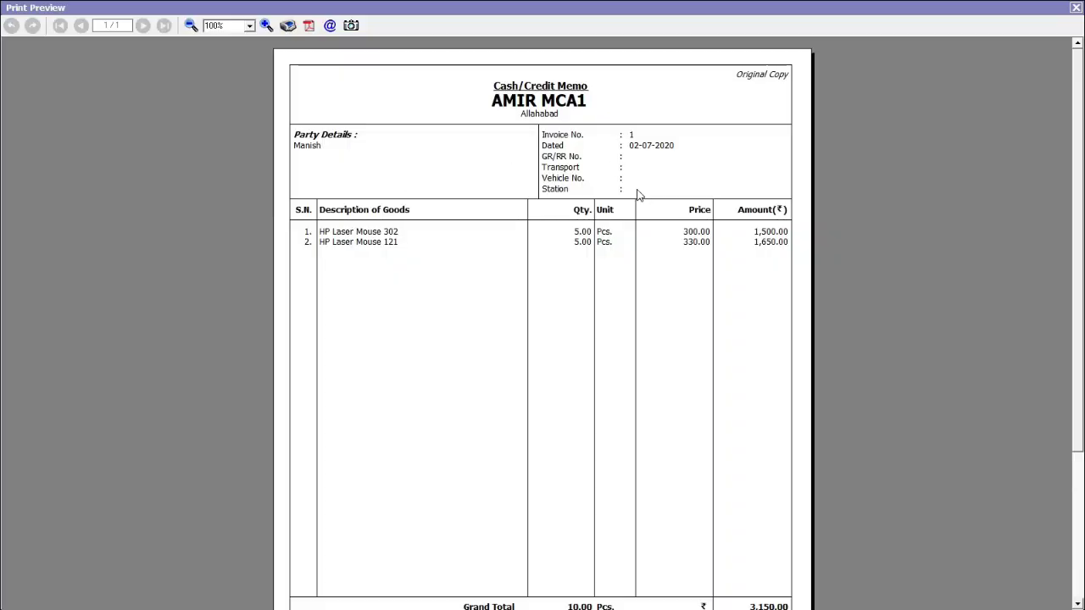
Scroll through the invoice preview, then close it and sales voucher 1.
scroll(1073, 119, down, 3)
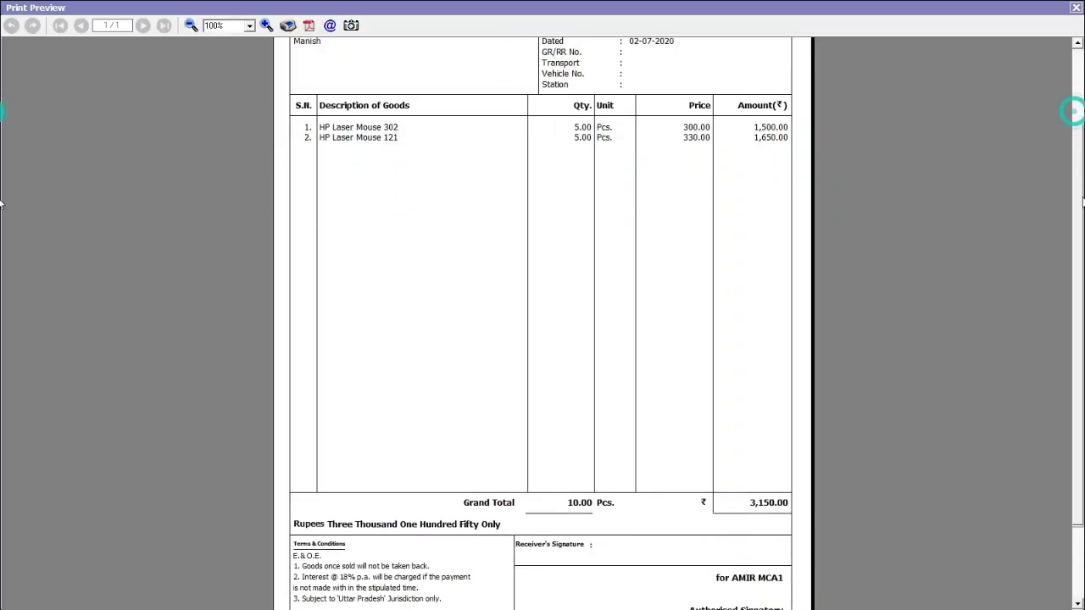
scroll(1073, 82, up, 3)
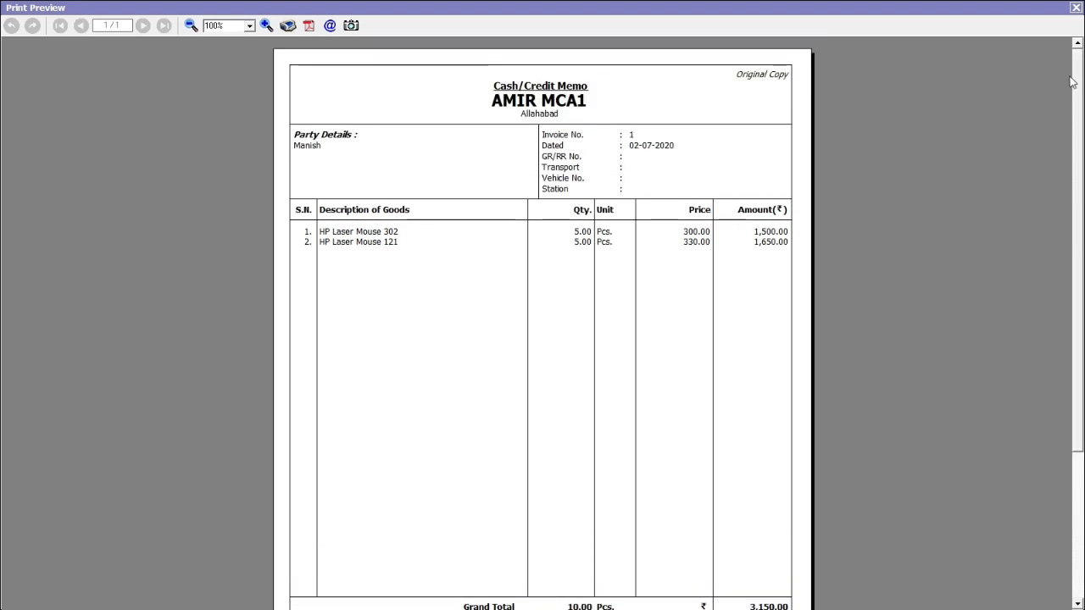
click(1076, 8)
key(Escape)
key(Escape)
key(Escape)
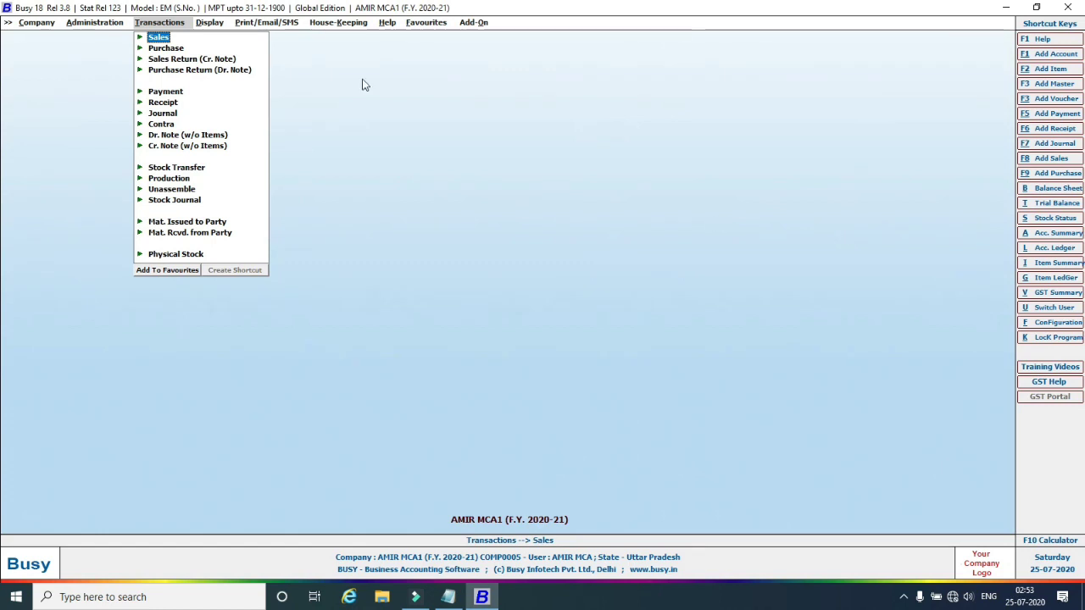
View the Inventory Day Book for 02-07-2020 showing both HP mice sold, then close it.
click(210, 22)
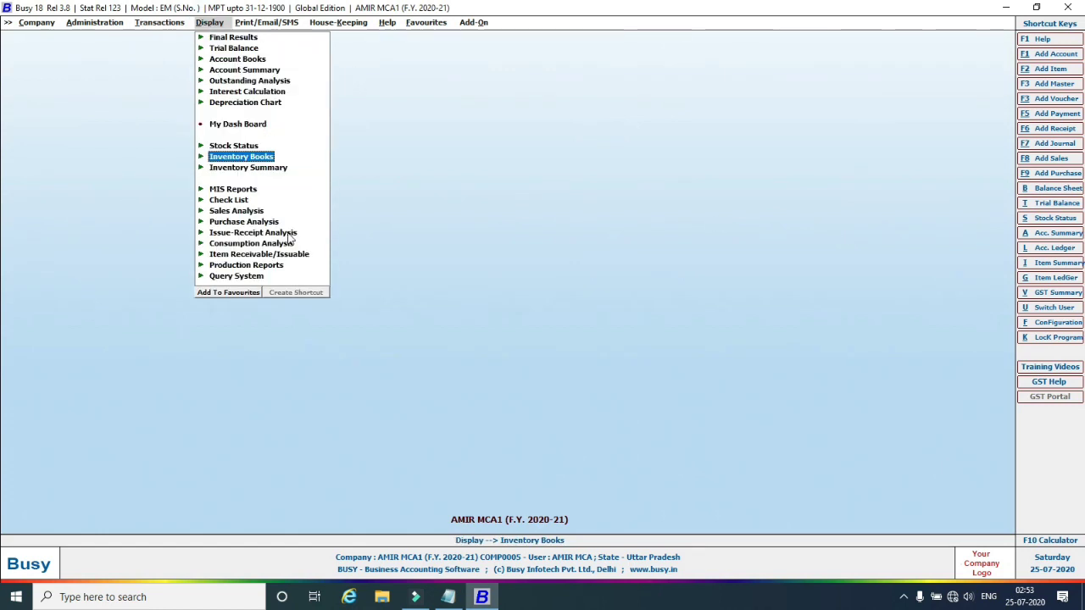
click(202, 157)
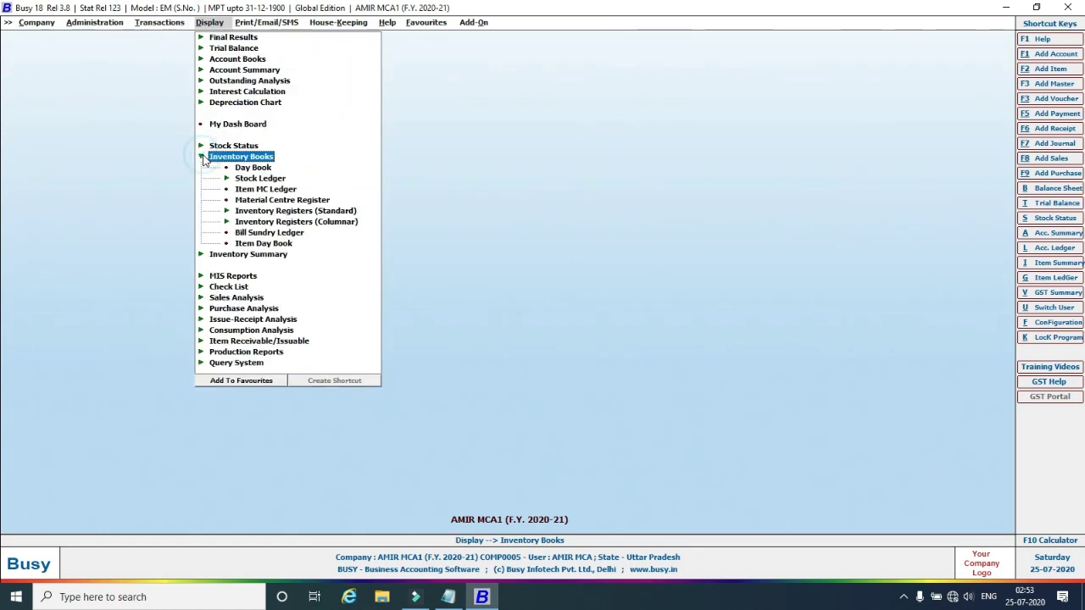
click(254, 168)
key(Return)
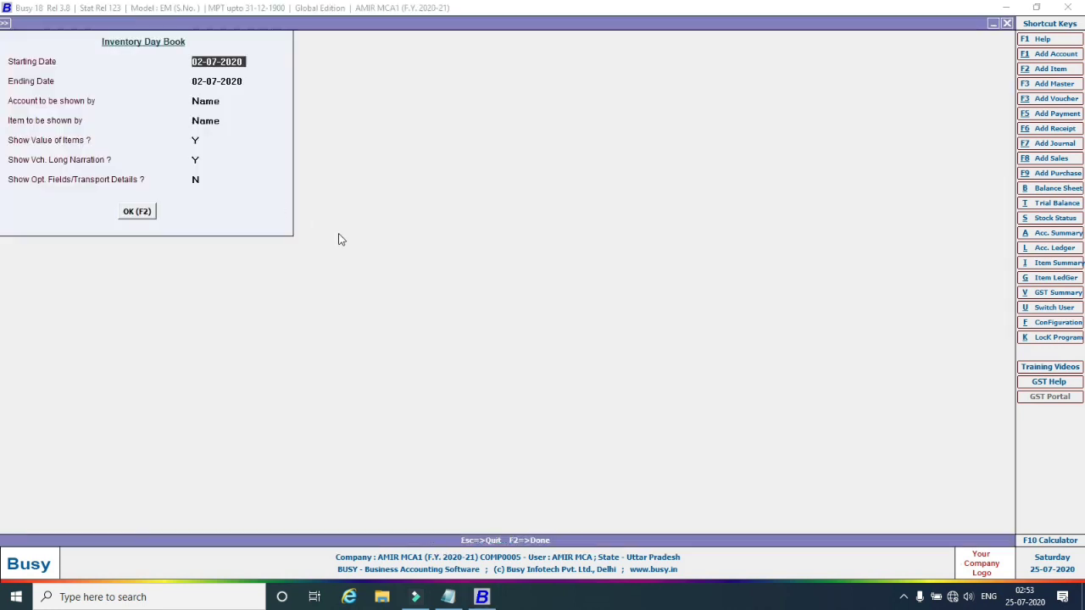
click(138, 213)
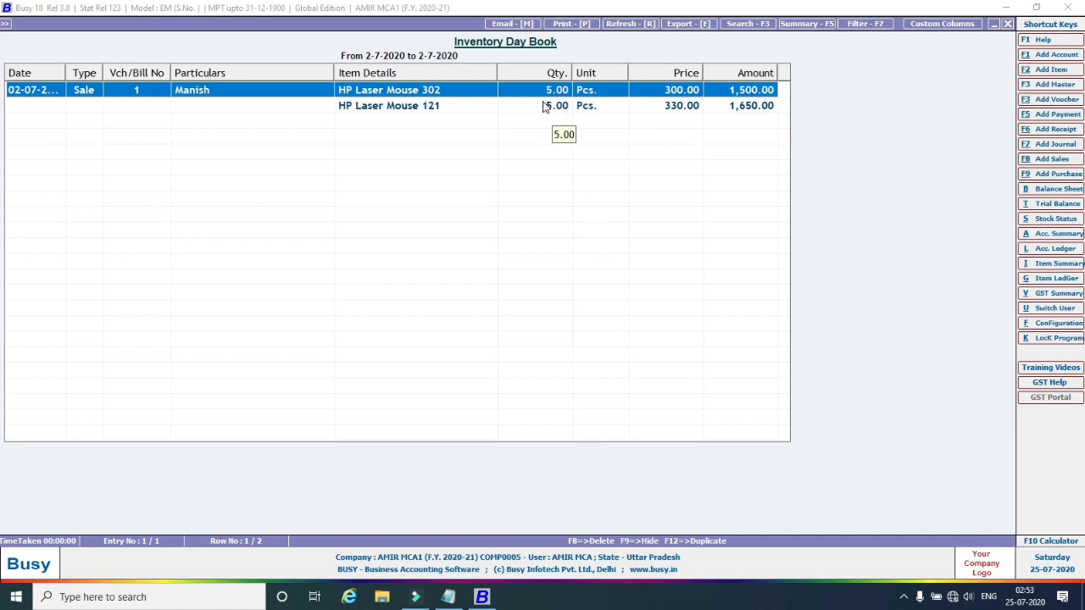
key(Escape)
key(Escape)
key(Escape)
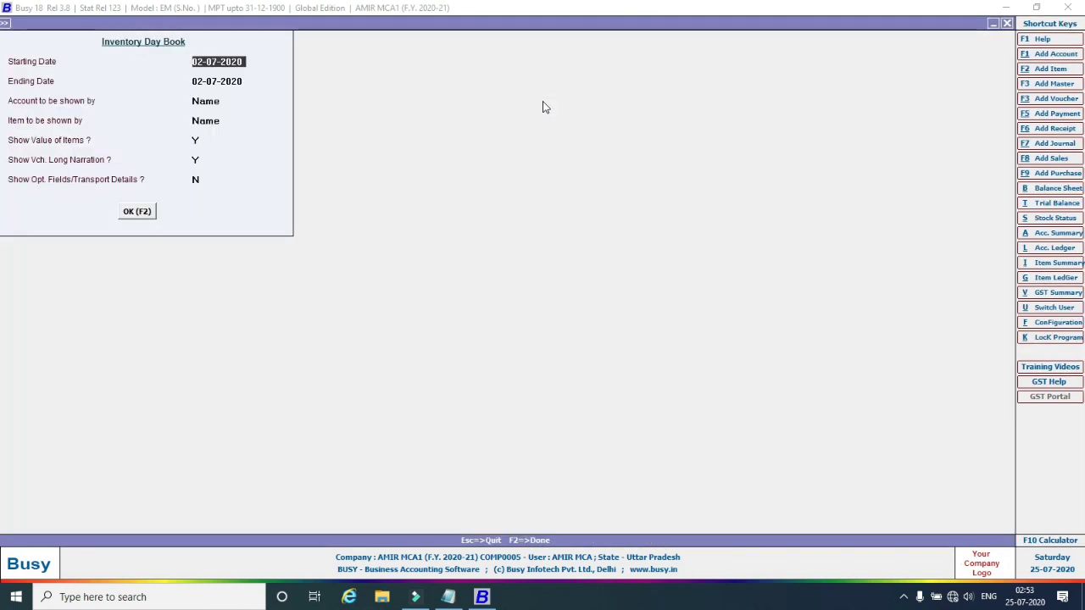
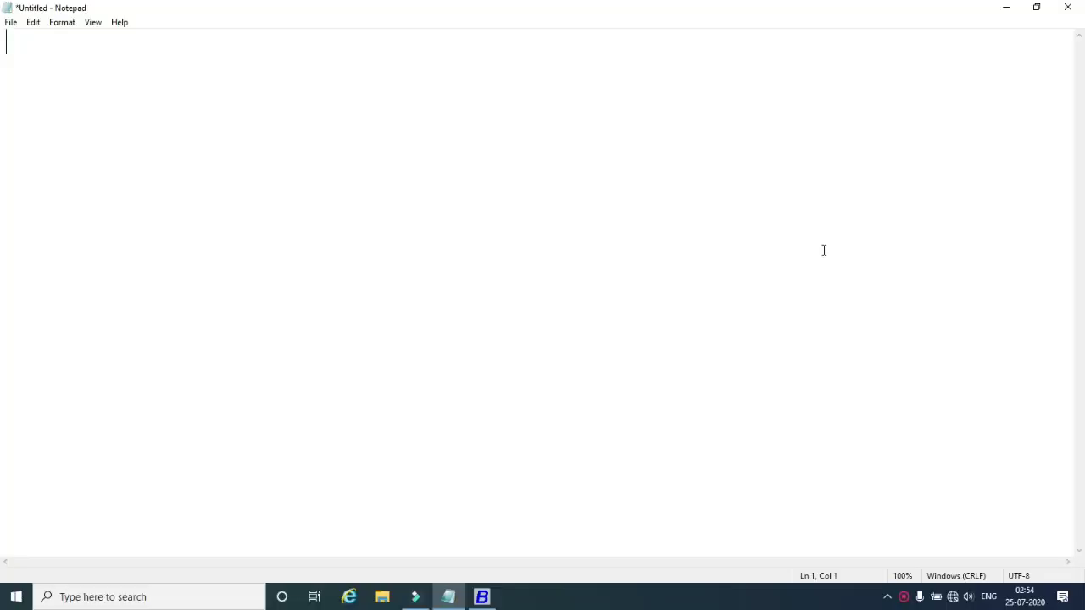
Type the notes 'Creating Stock Category in Busy', a dashed underline and 'Step-1 -> Category Setup'.
text(Creating )
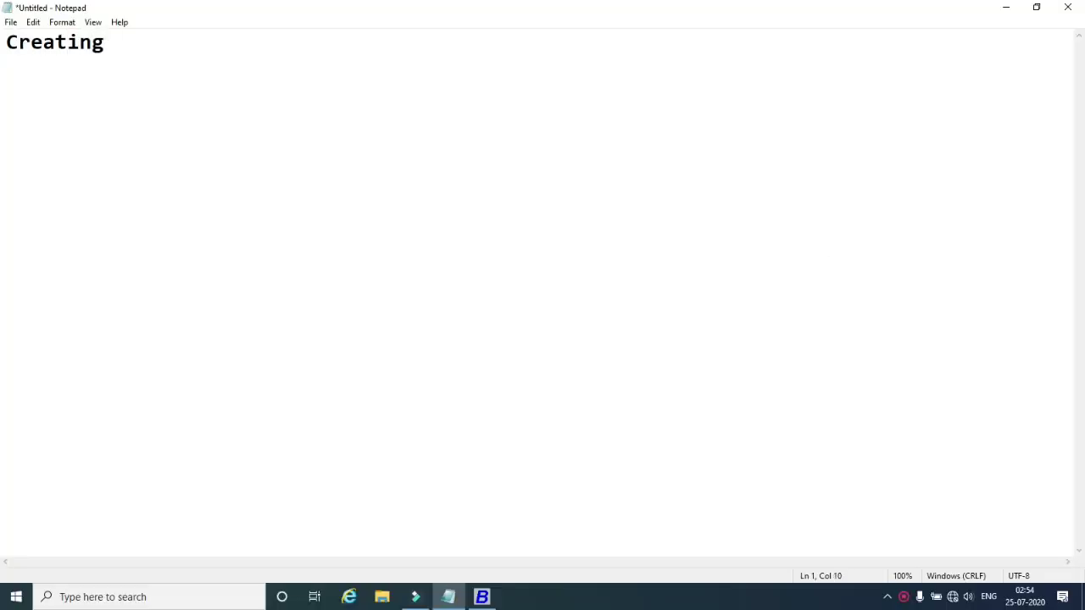
text(Stock Catego)
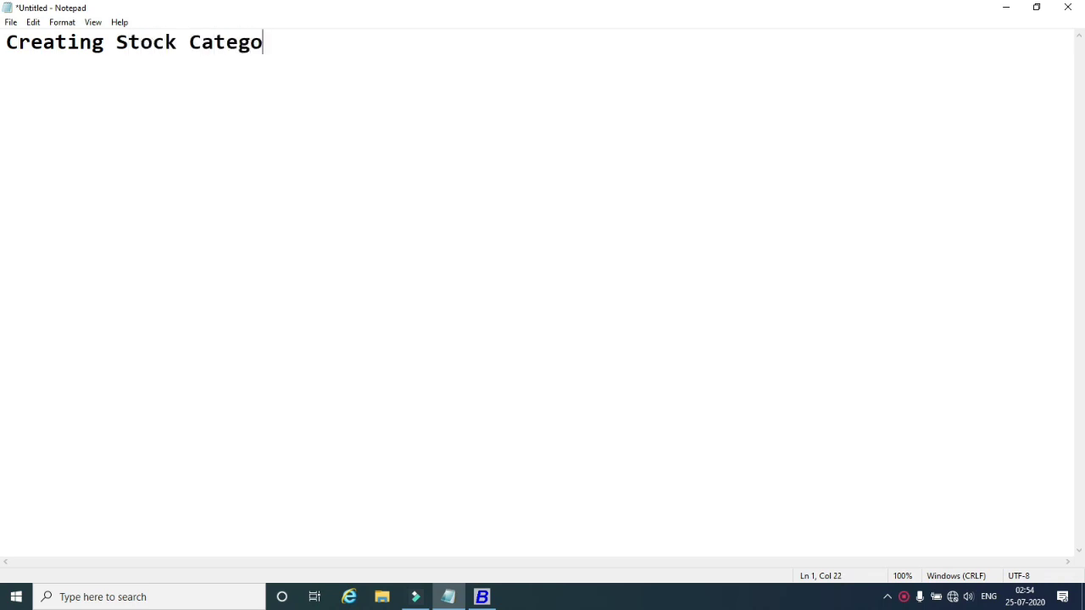
text(ry in Busy )
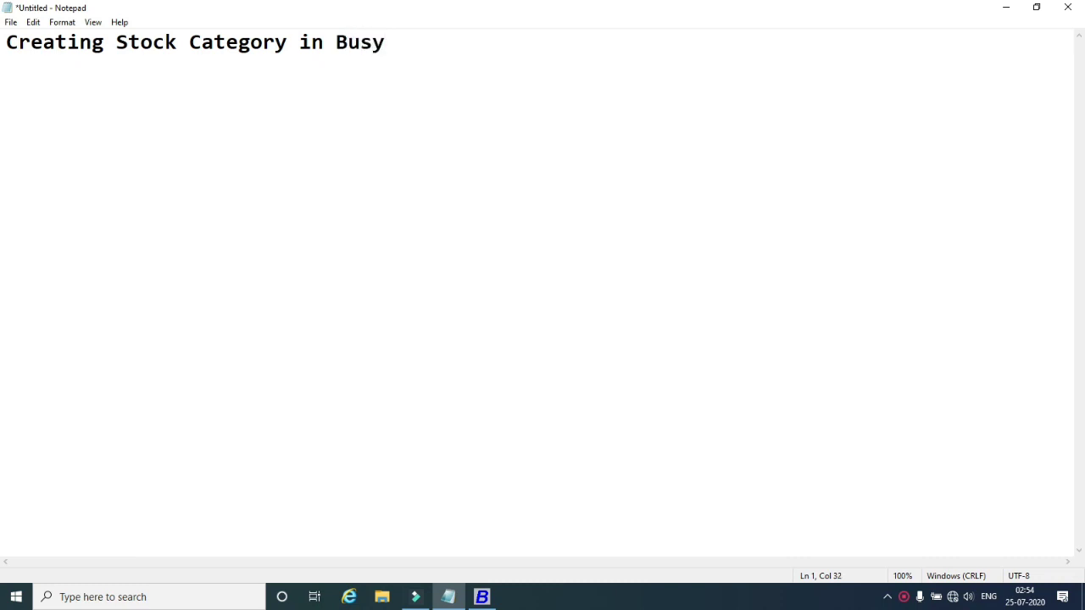
text(--------------------------------- )
text(Step-1)
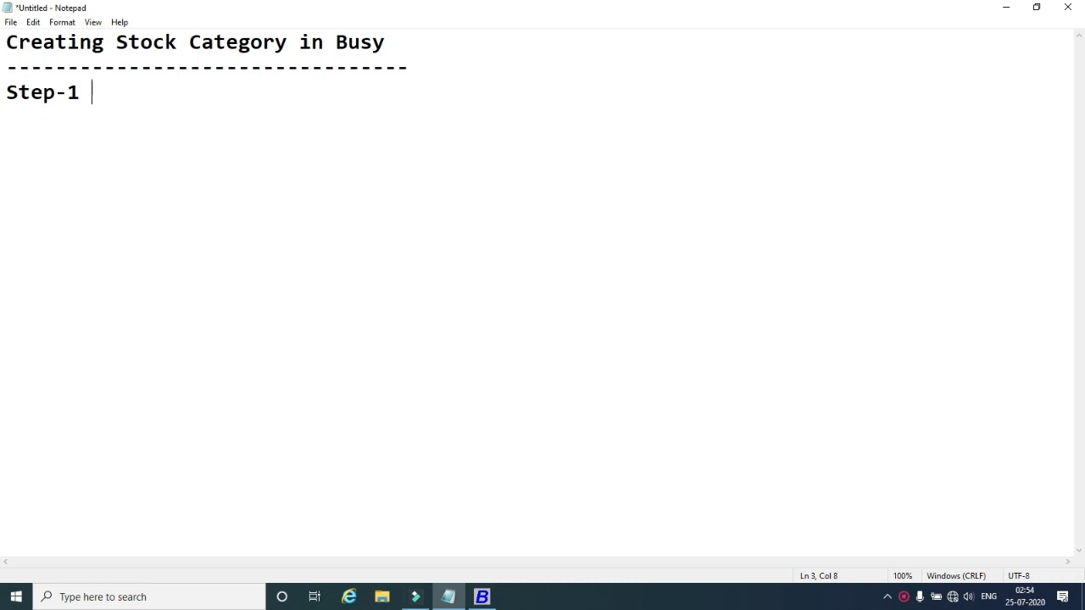
text( -> Category)
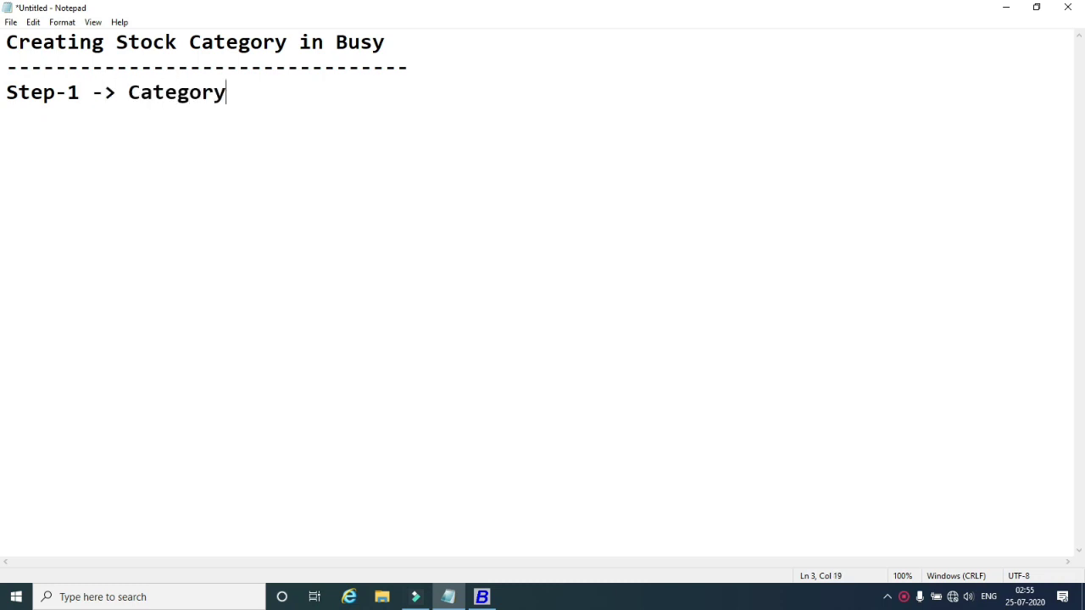
text( Setup)
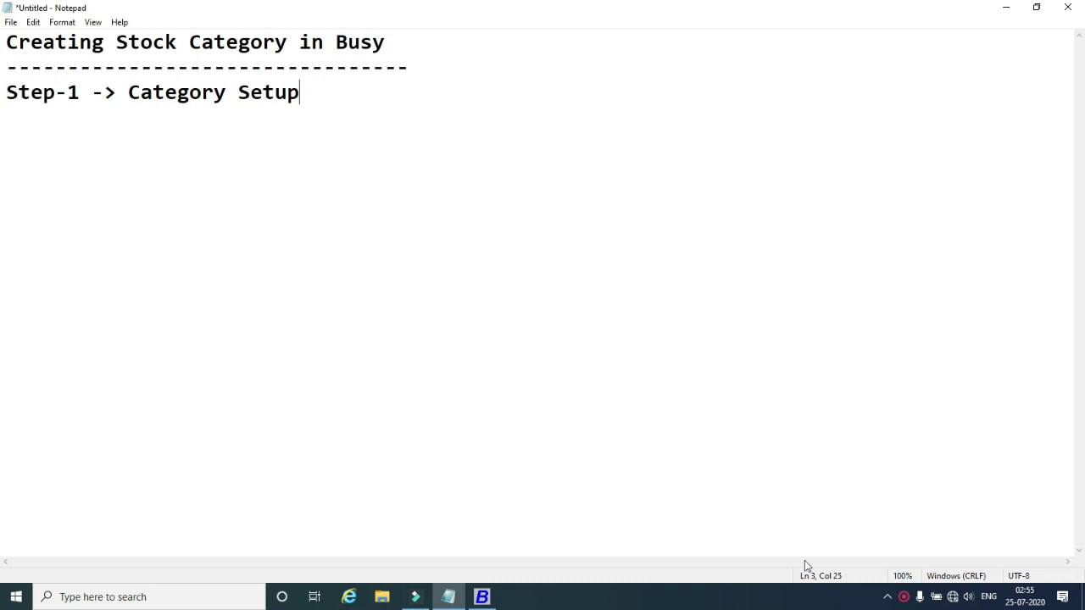
click(481, 596)
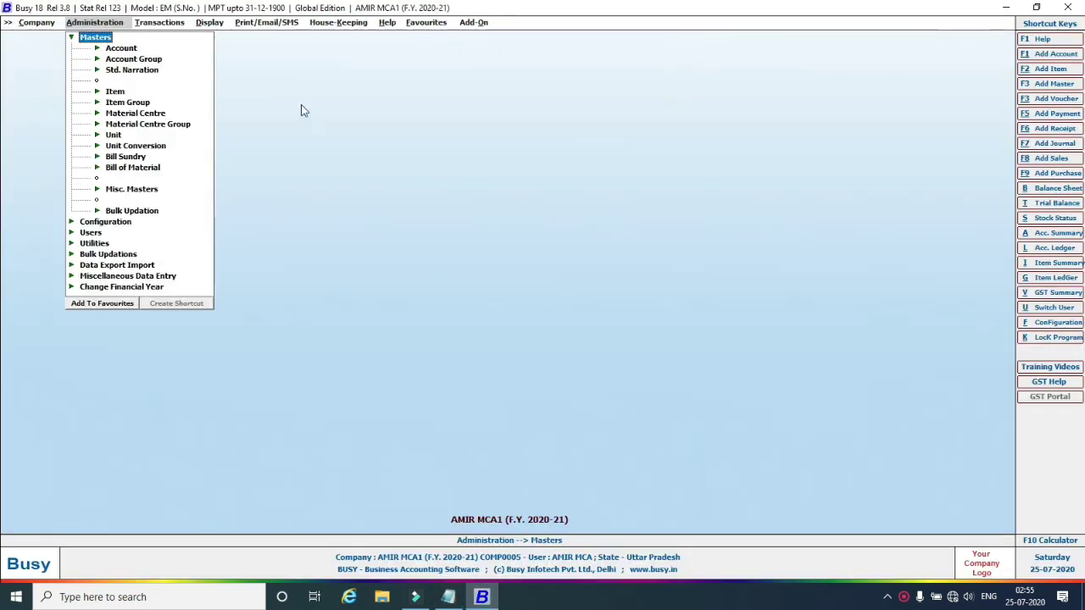
Check the Add Item Master form, then open Configuration > Features / Options.
click(72, 38)
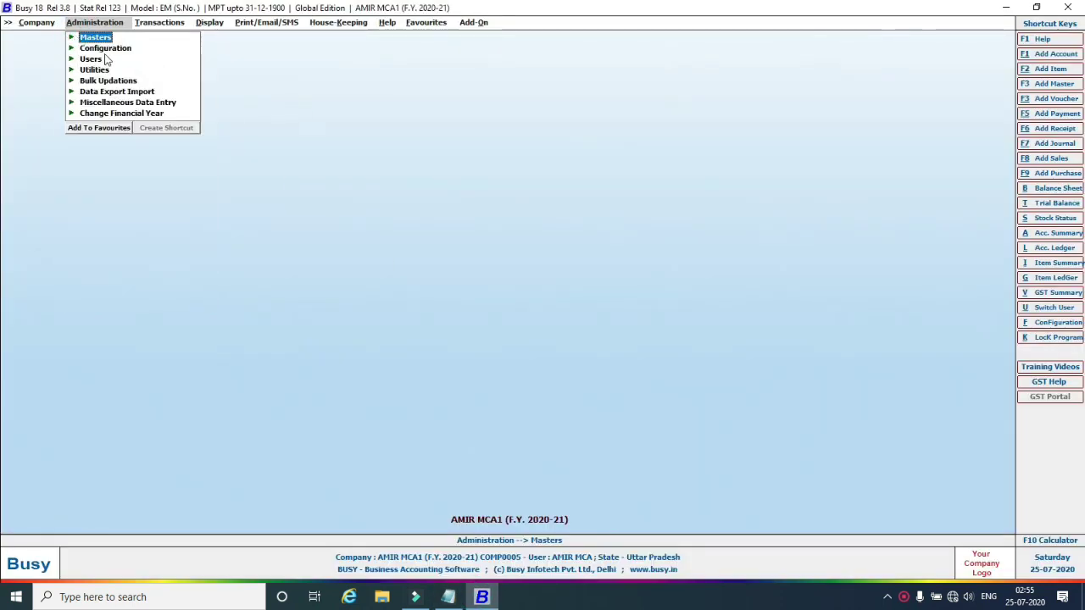
click(72, 39)
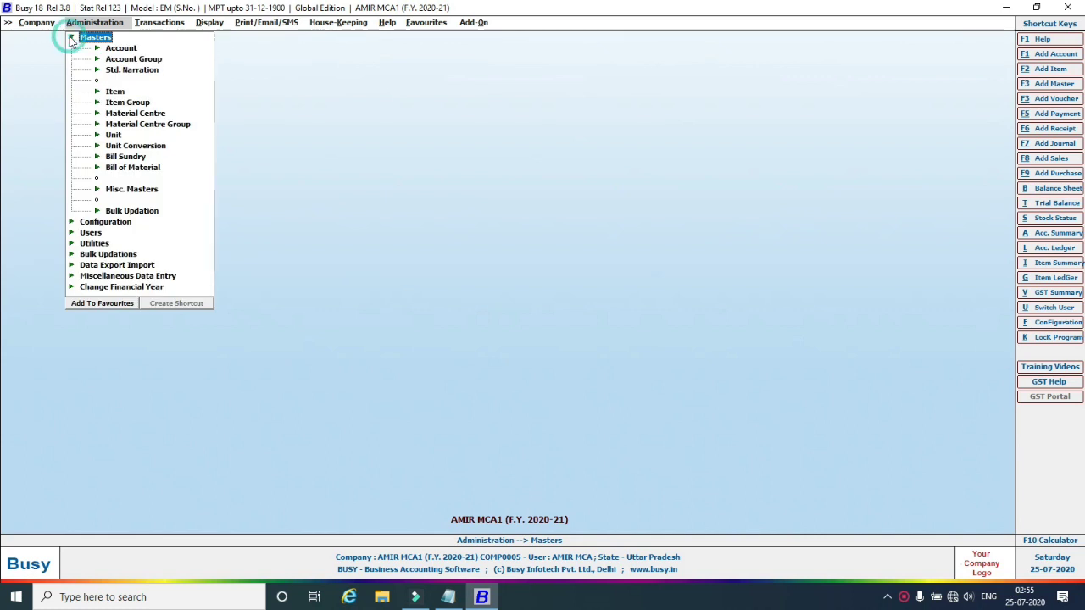
click(105, 94)
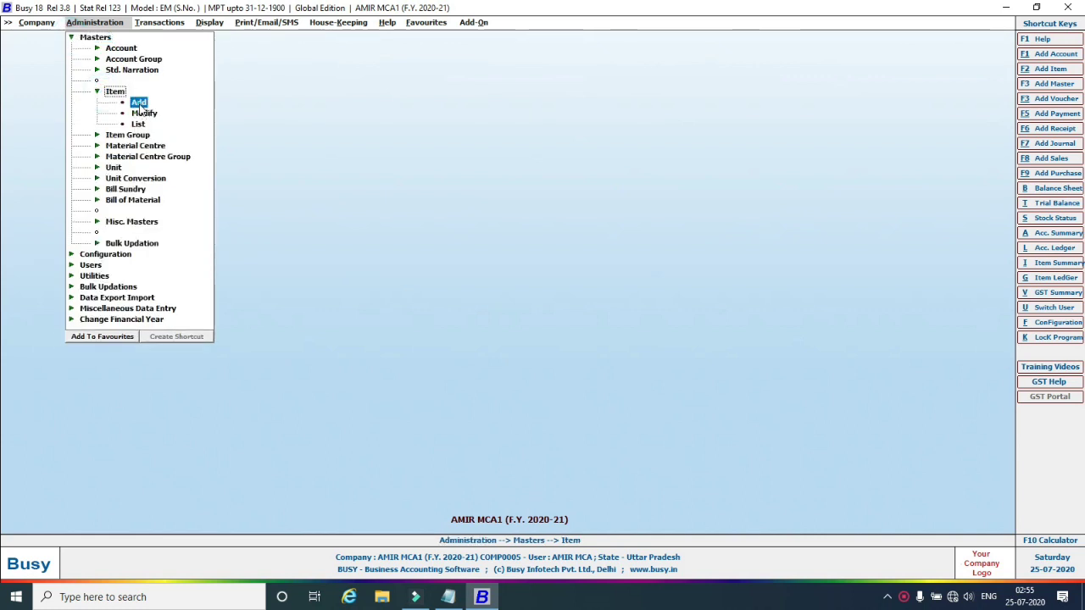
click(138, 103)
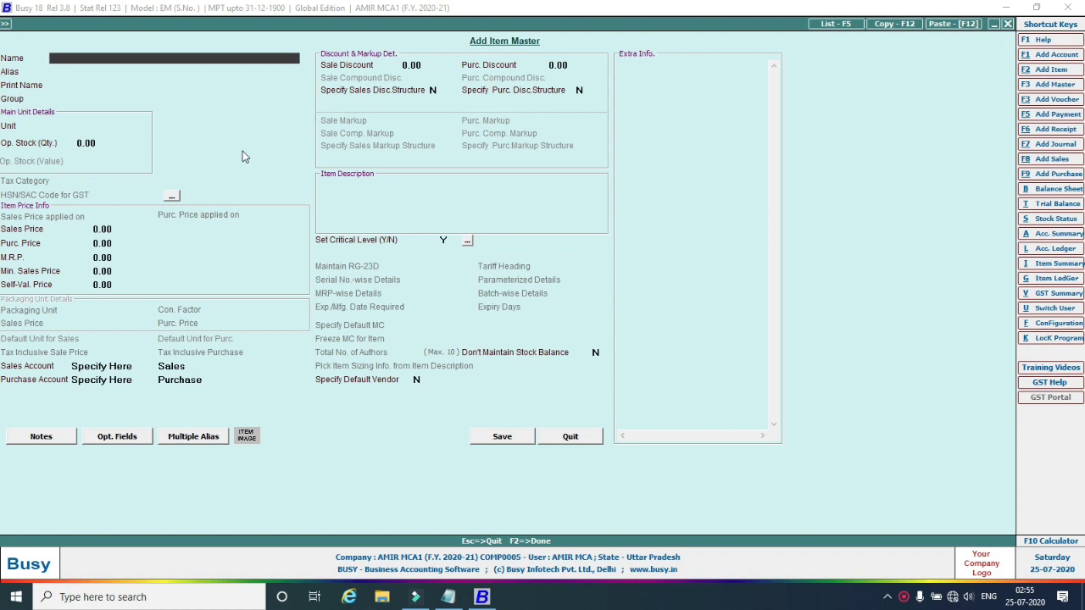
key(Escape)
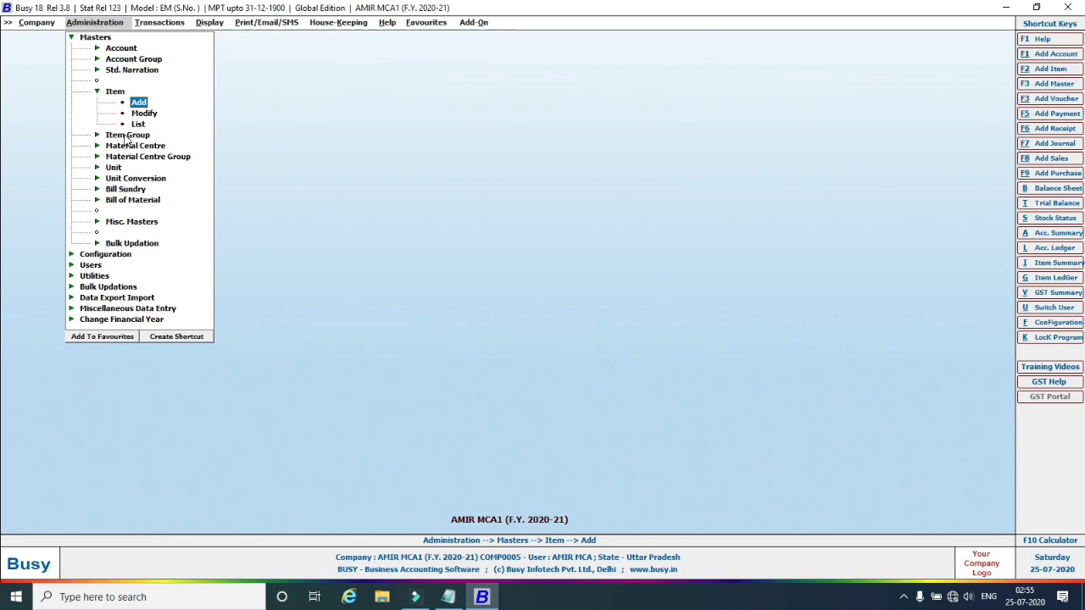
key(Escape)
key(Escape)
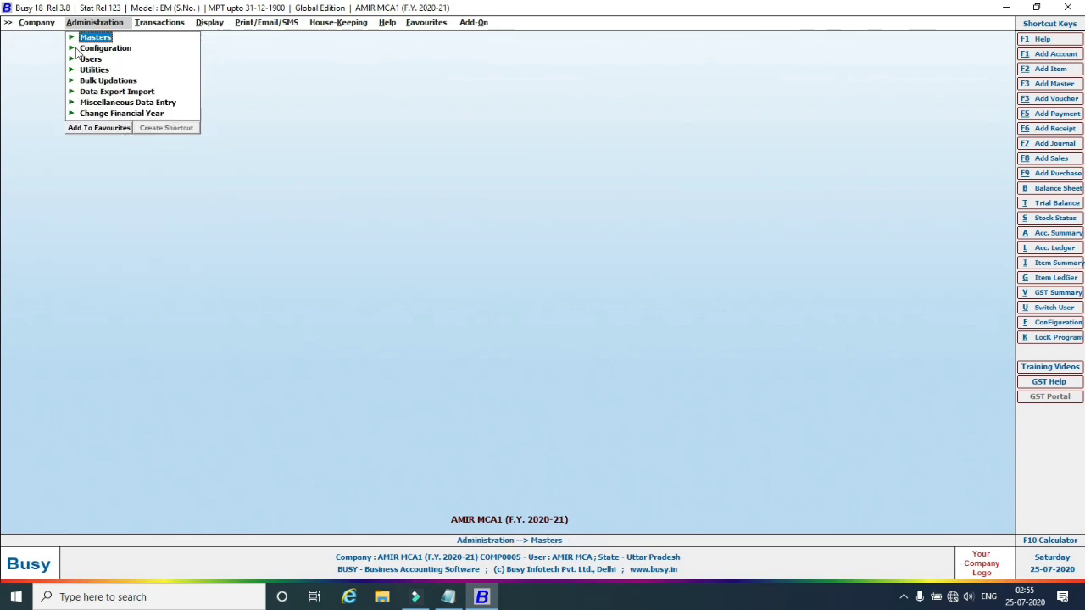
click(91, 49)
click(138, 48)
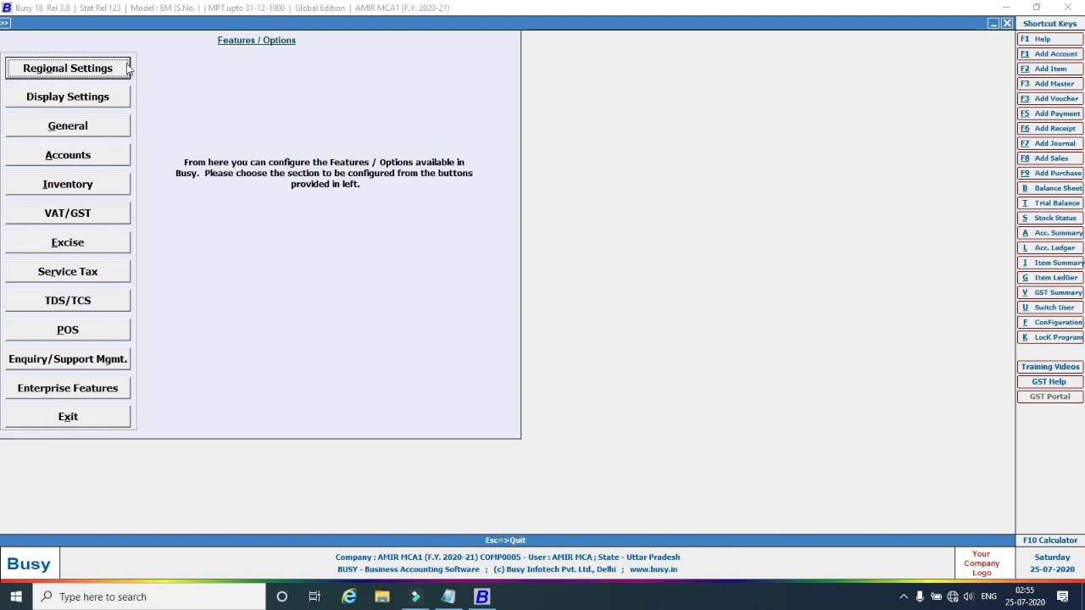
Turn on Maintain Item Category in the Inventory options and save.
click(67, 184)
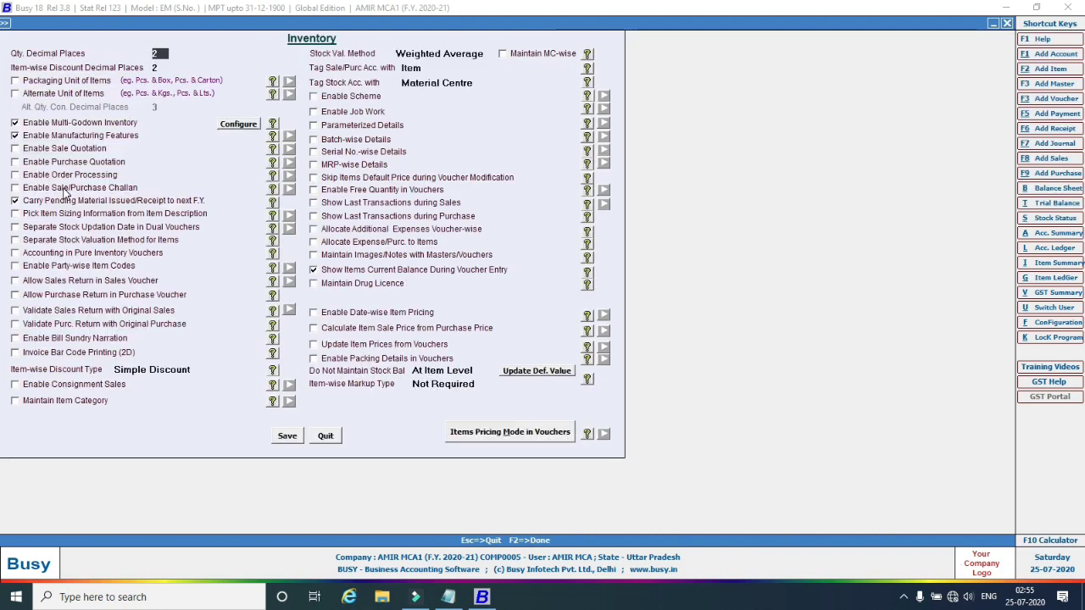
click(15, 401)
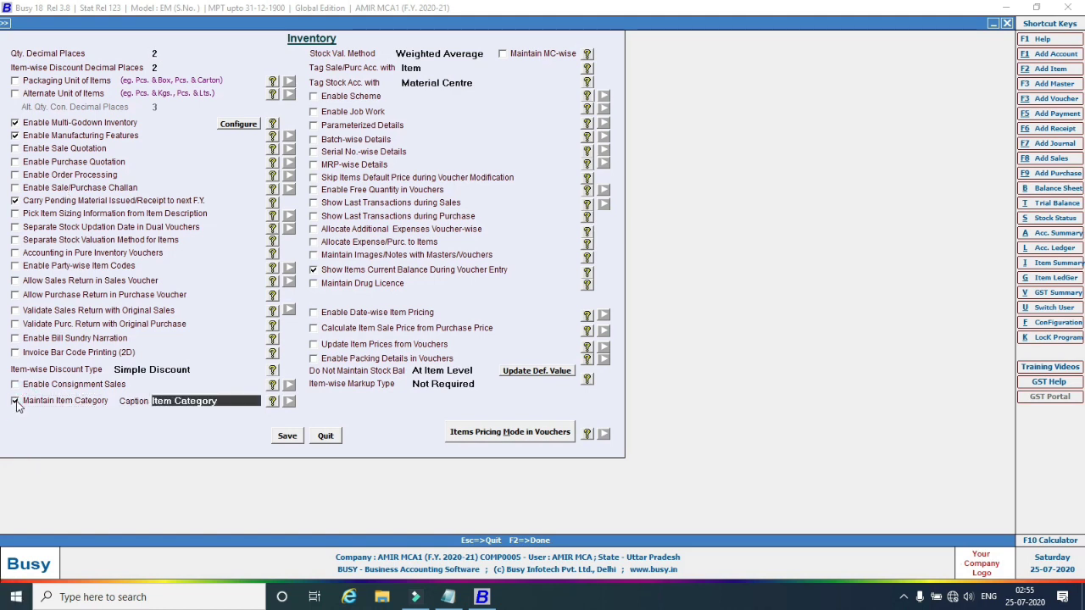
click(288, 436)
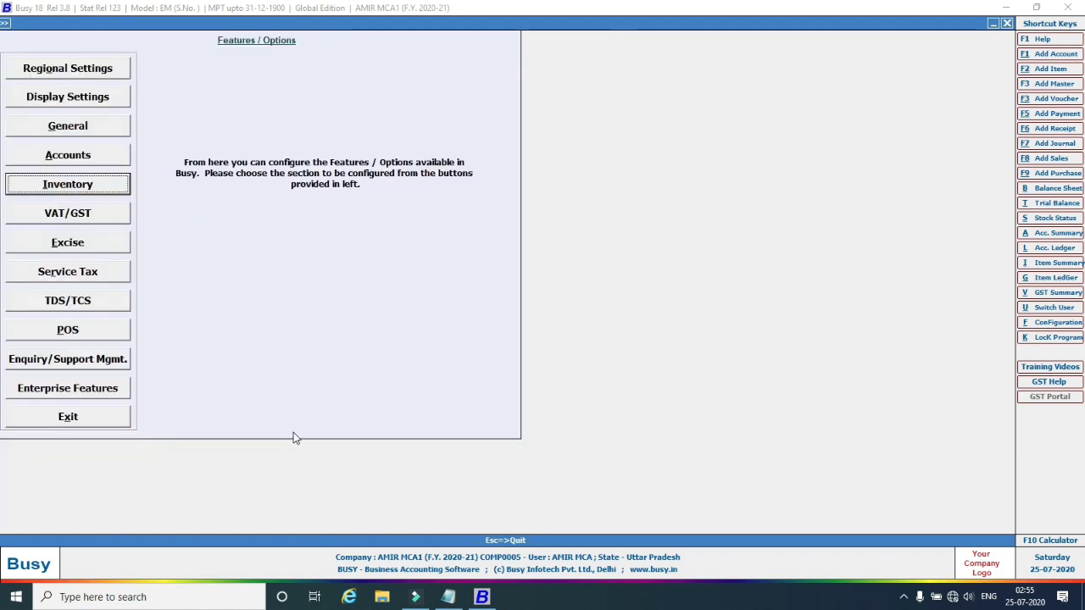
click(95, 424)
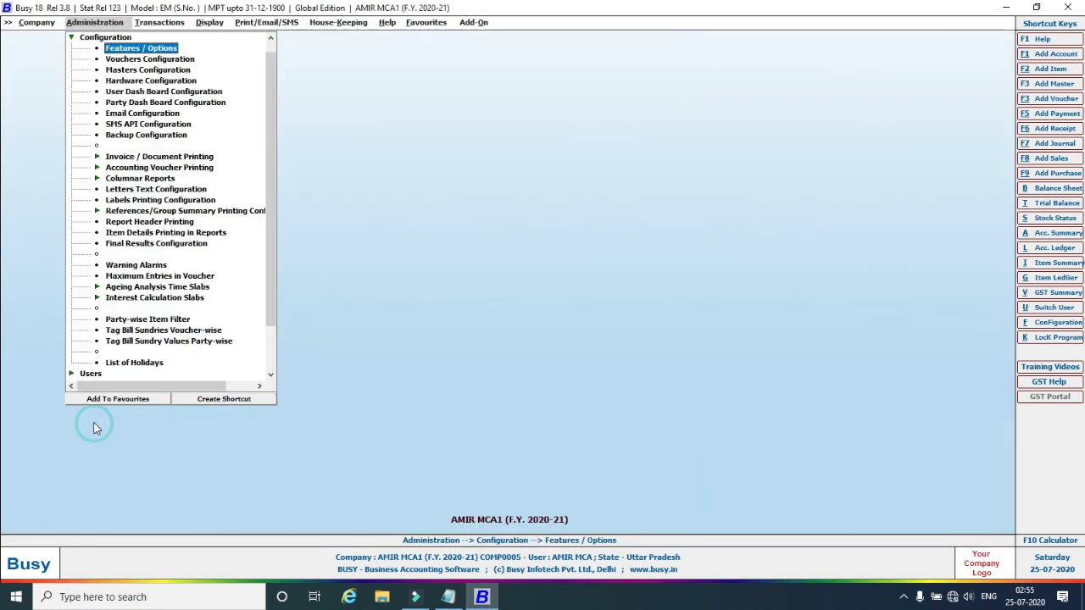
Reopen the Add Item Master form to see the new Category field, then return to Notepad.
click(72, 38)
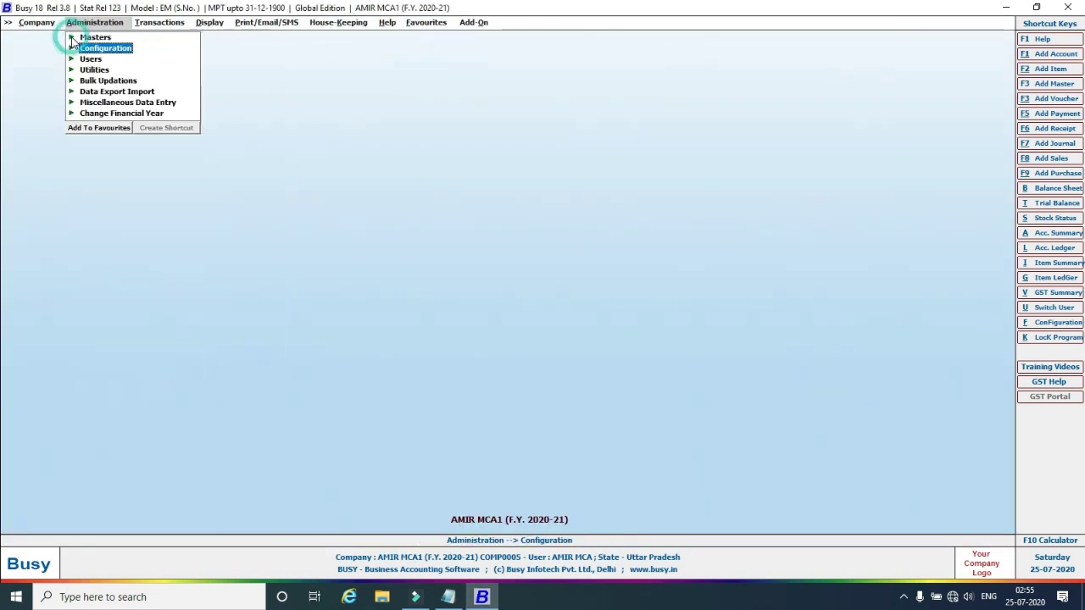
click(72, 38)
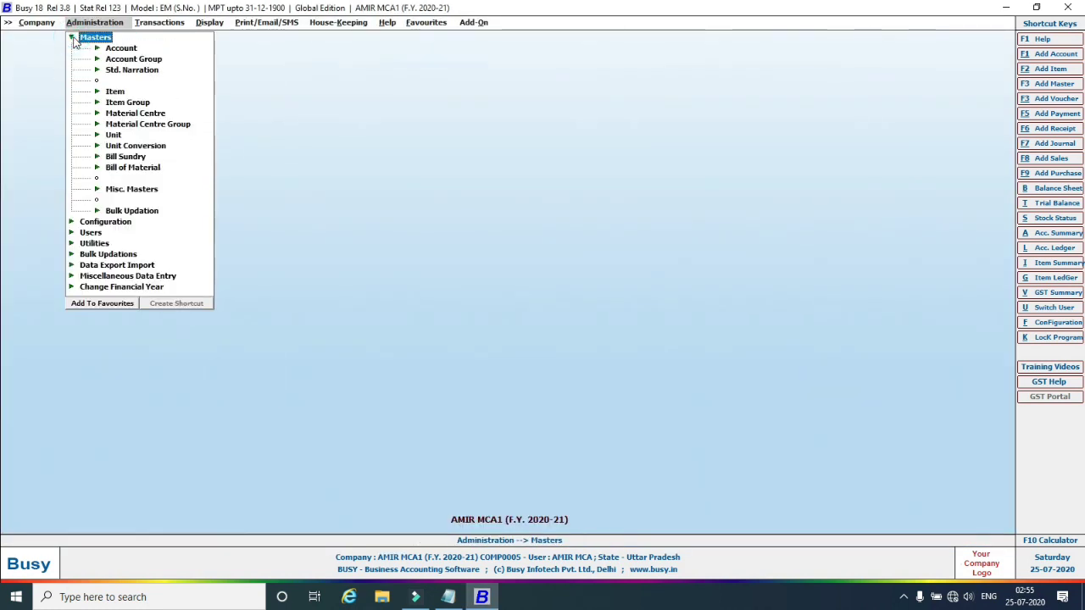
click(97, 91)
click(138, 103)
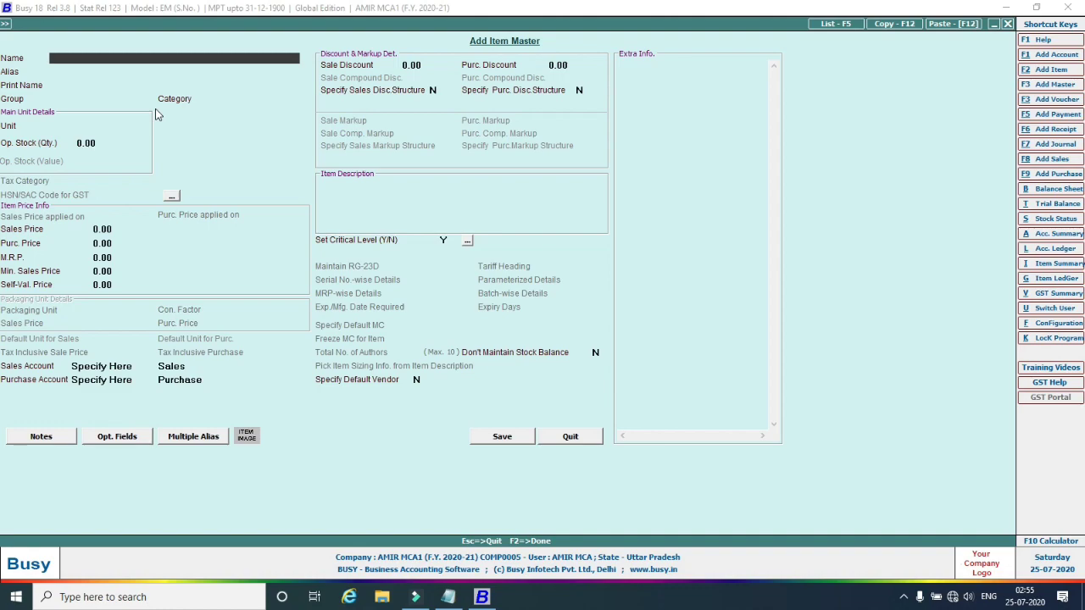
click(448, 597)
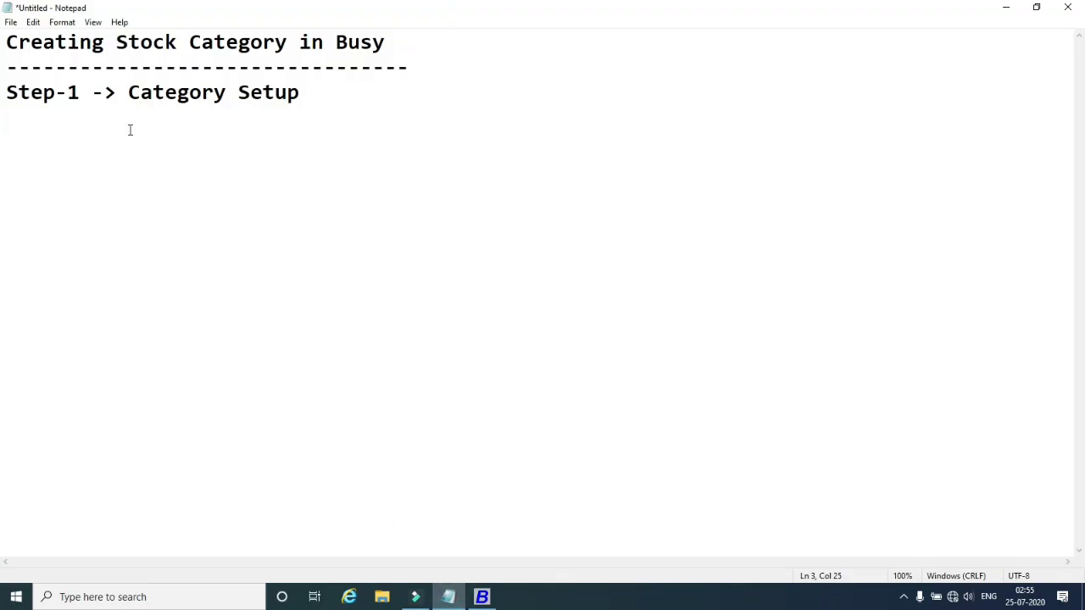
Add the heading 'Example (Creating items With Category and Group)' with a dashed underline.
key(Return)
key(Return)
text(Example)
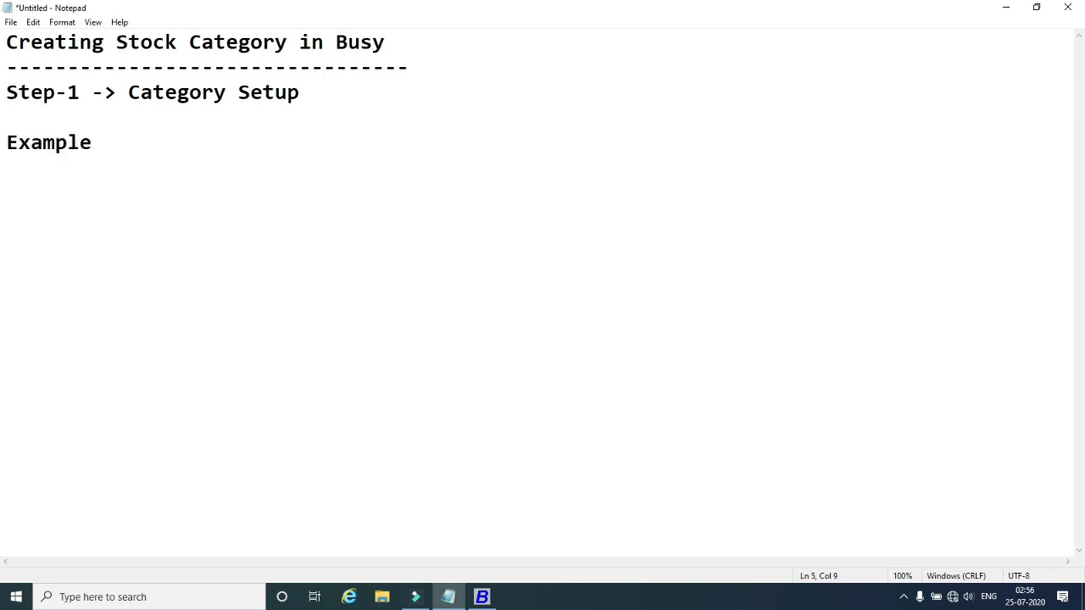
key(BackSpace)
text((Creatin)
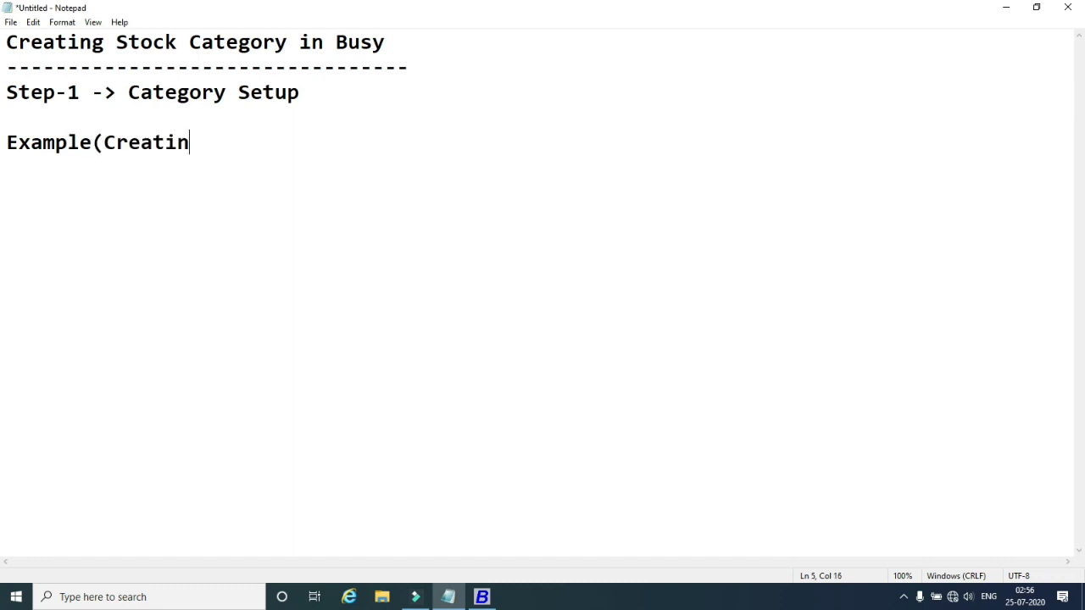
text(g items With )
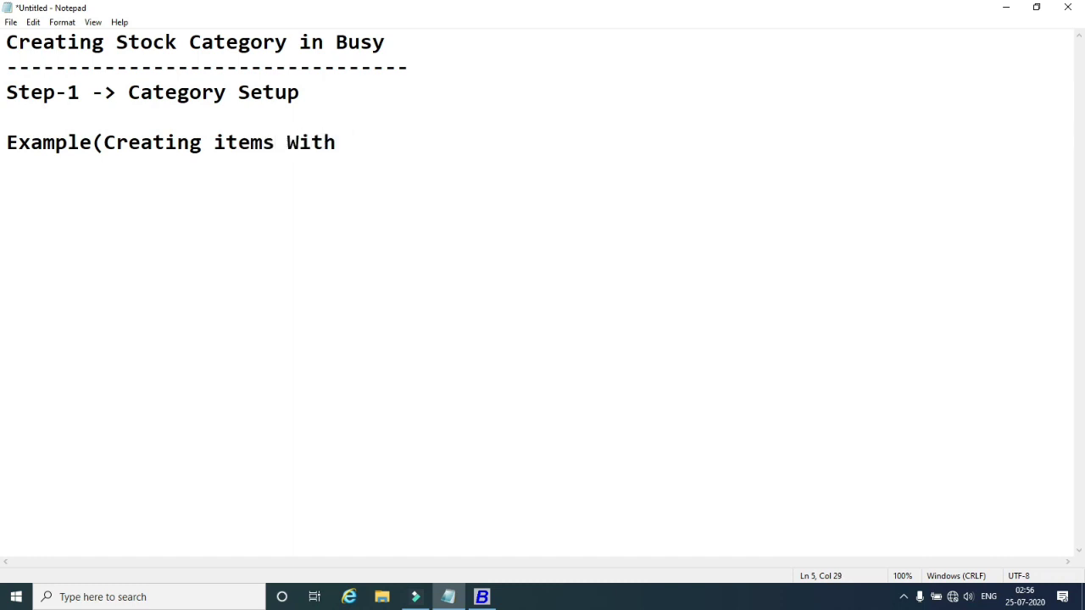
text(Categor)
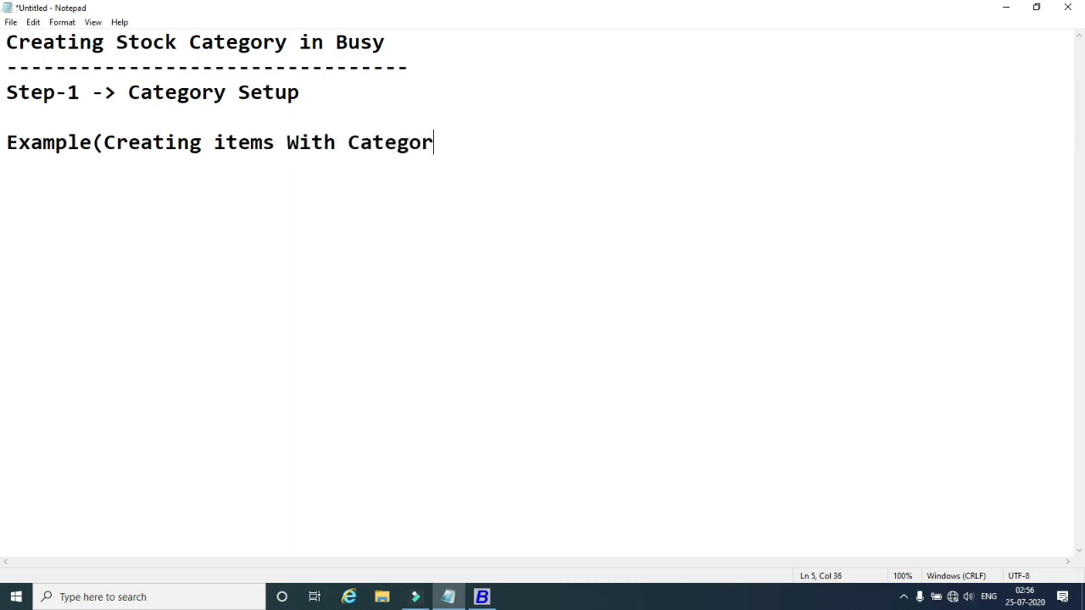
text(y and Group))
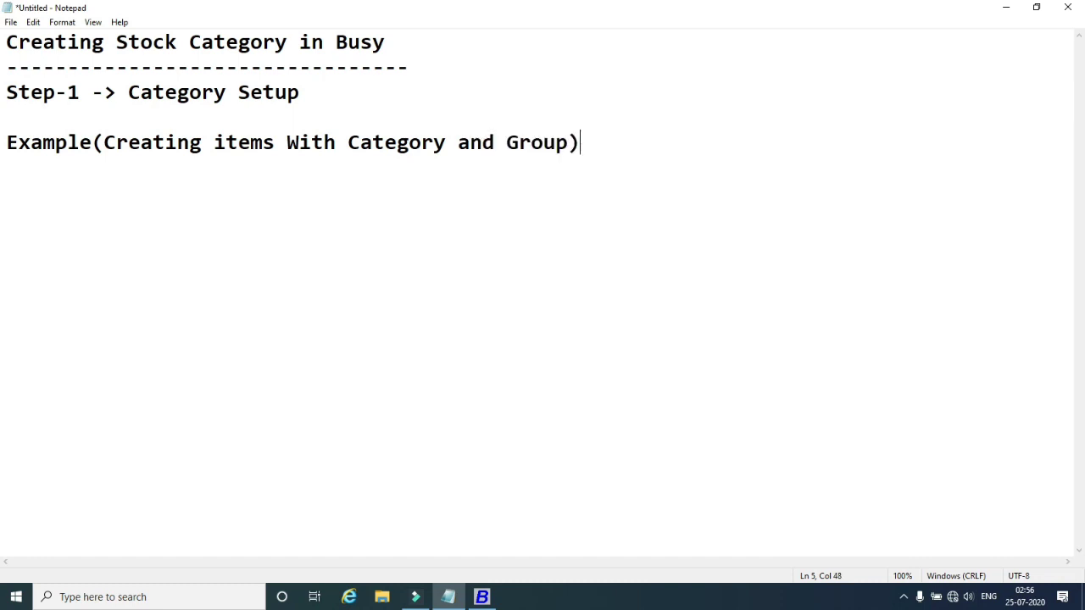
key(Return)
text(--------------------------------------------------)
Write the first example line '1. Keyboard HP, K709, 10 PCs'.
key(Return)
text(1. Keyboard)
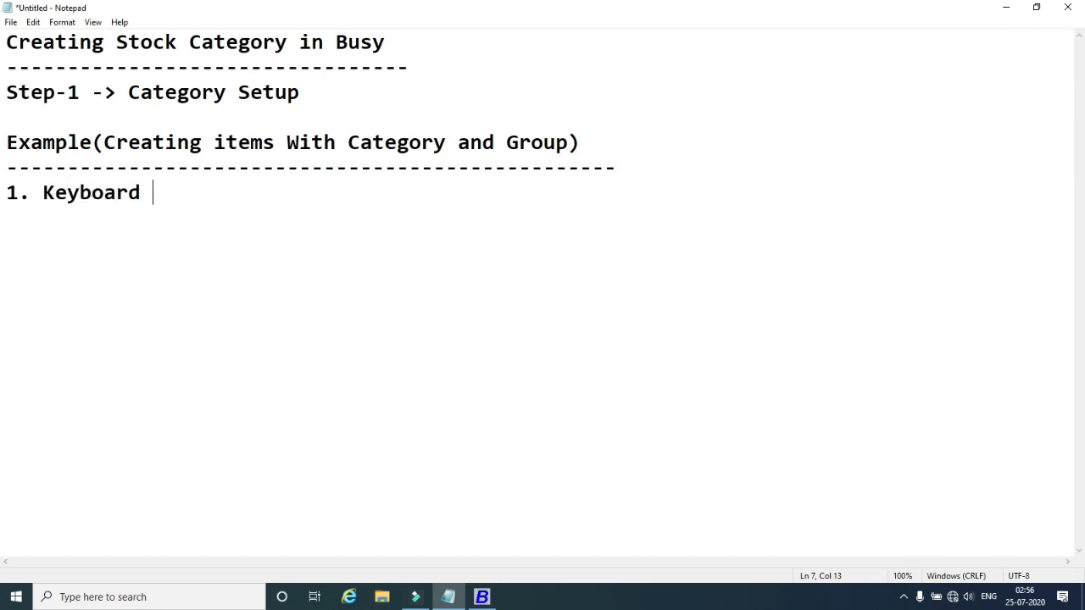
text( HP, K709)
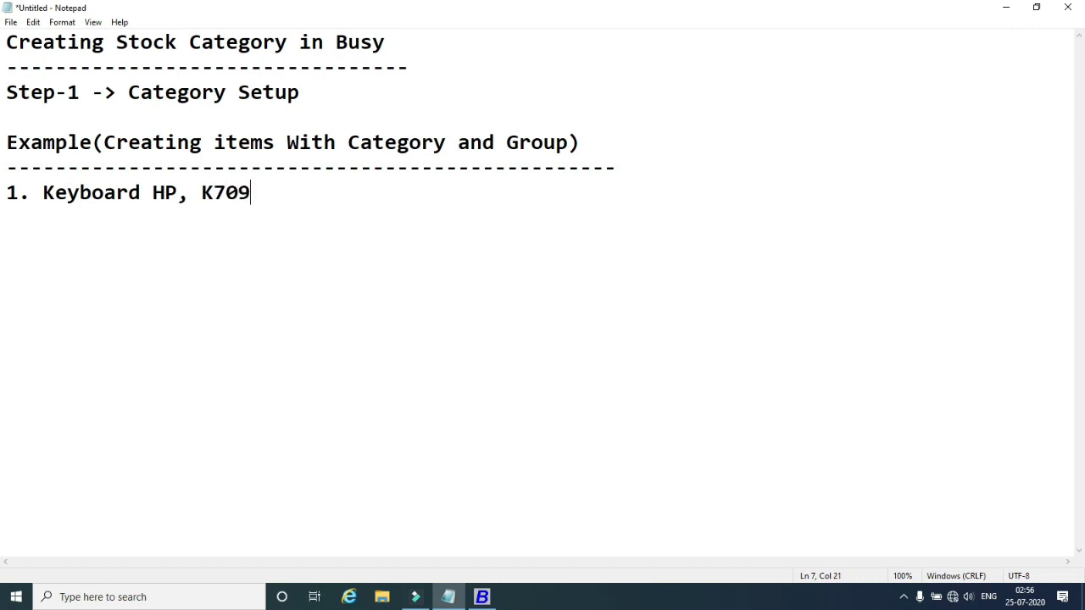
text(,)
key(Return)
key(BackSpace)
text(10 PCs)
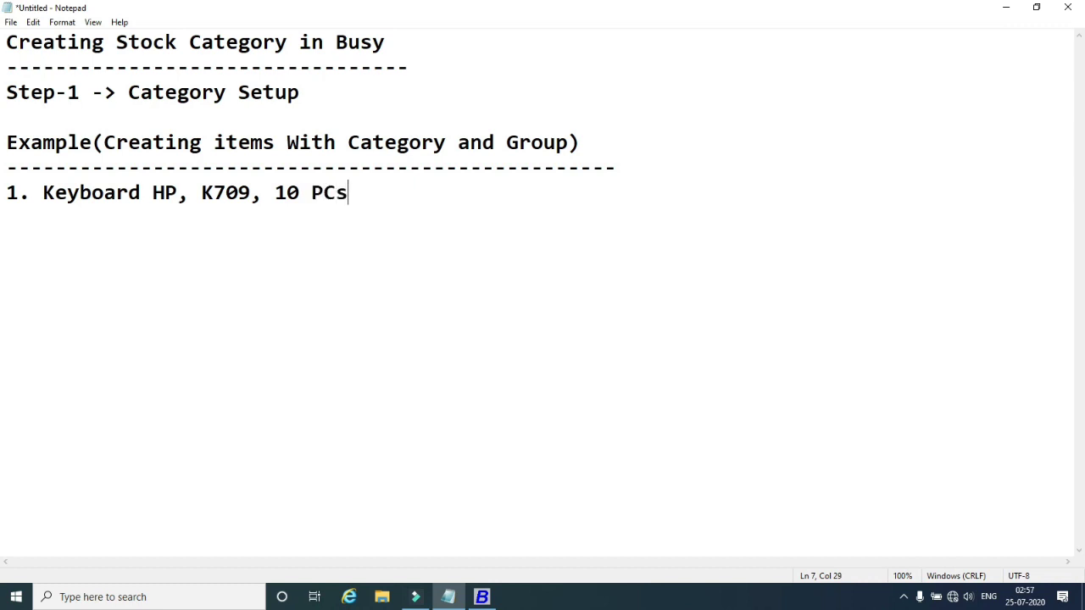
key(Return)
Write item line '2. RAM, DDR3, Symtronics, 10 PCs, 2GB'.
text(2. RAM)
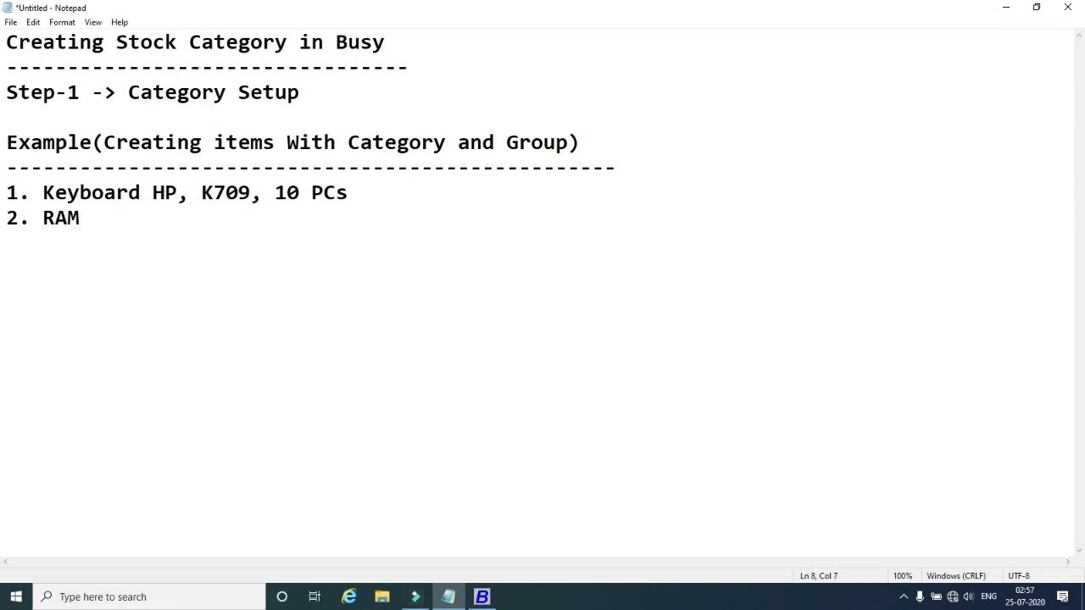
text(, DDR3)
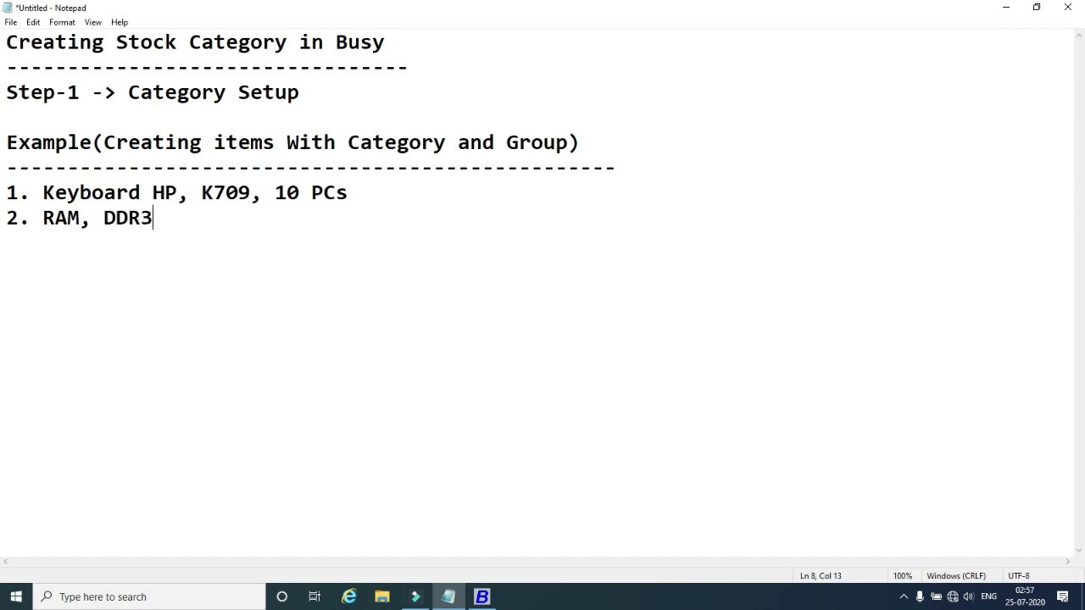
text(, Symtronics)
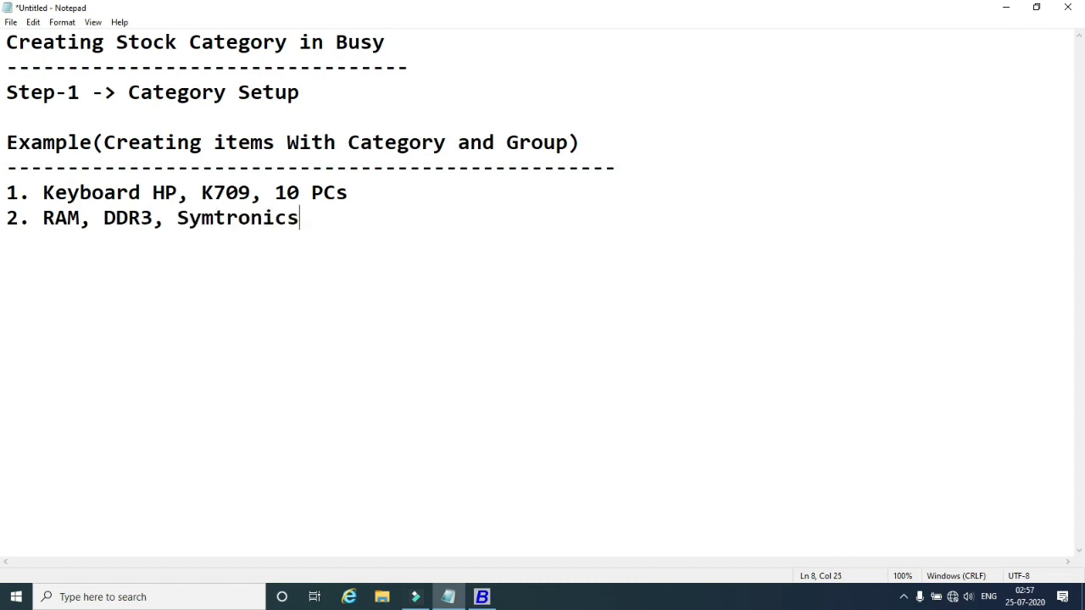
text(, 10 PCs.)
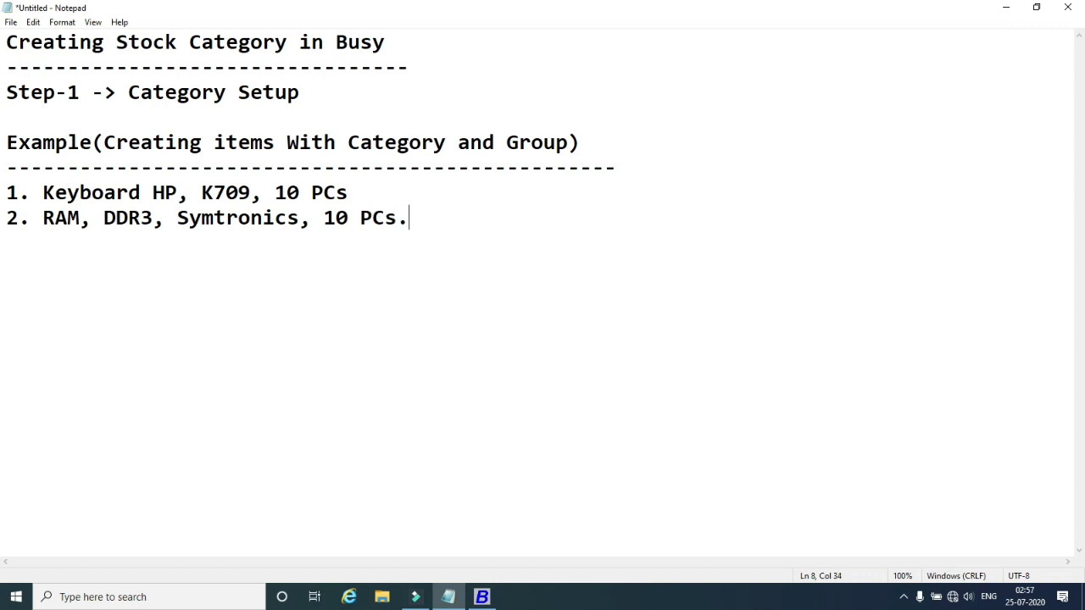
key(Return)
click(416, 218)
key(BackSpace)
key(BackSpace)
text(, 4)
key(BackSpace)
text(2GB)
key(Return)
Write item line '3. RAM, DDR, Symtronics, 10 PCs, 4GB', fixing the typos.
text(3. )
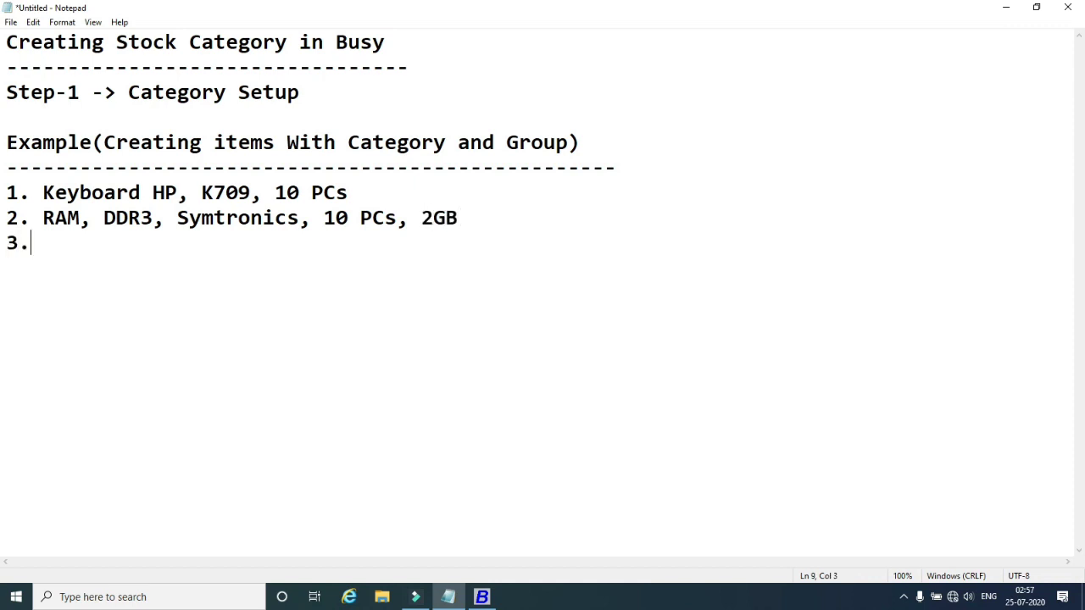
text(RAM, DDR)
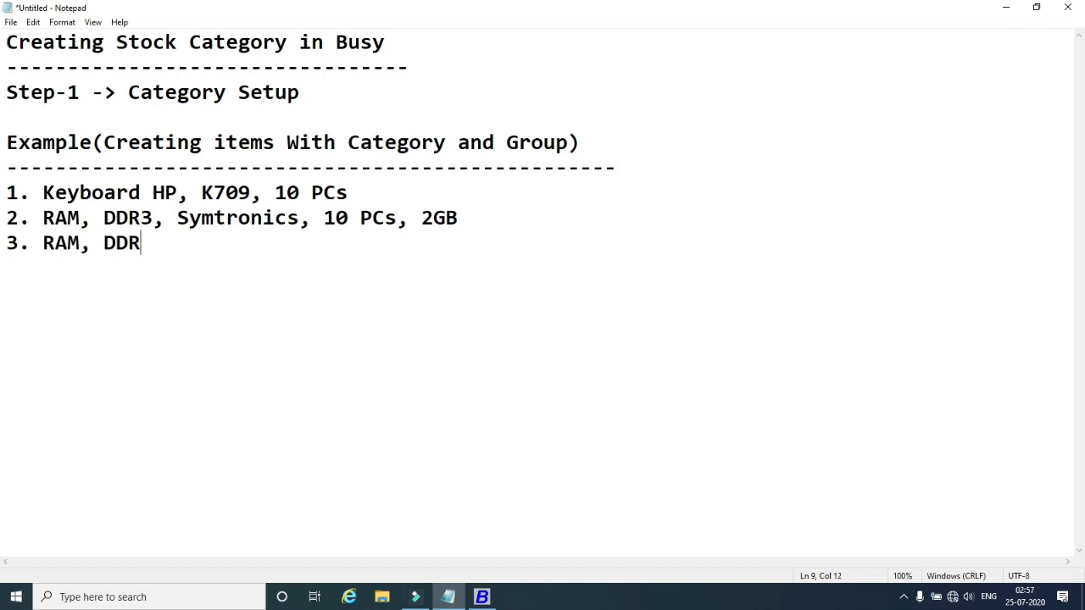
text(, Symtri)
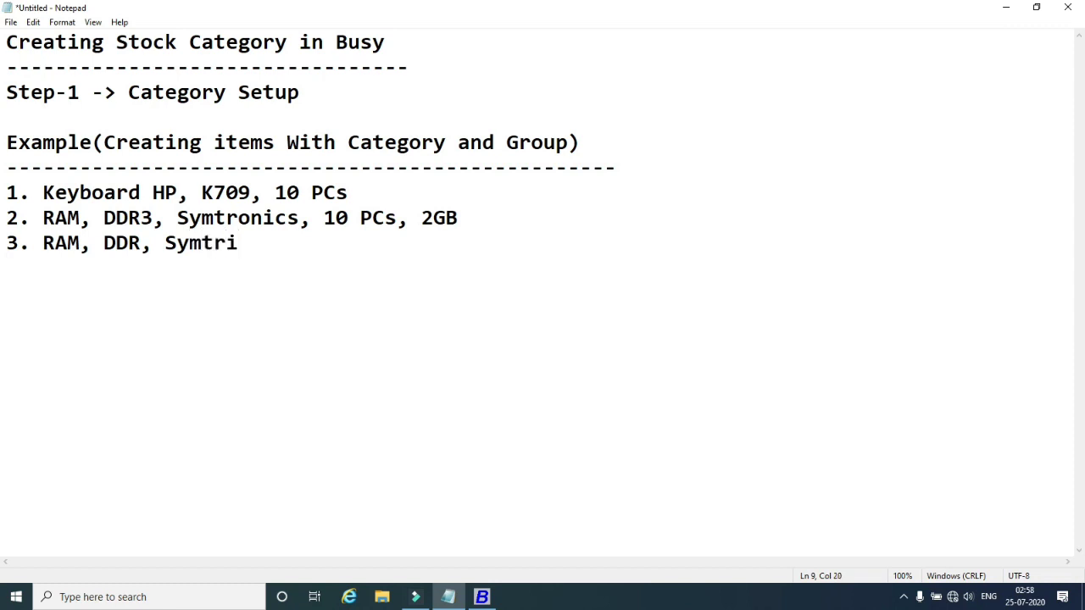
key(BackSpace)
text(onics, 10 )
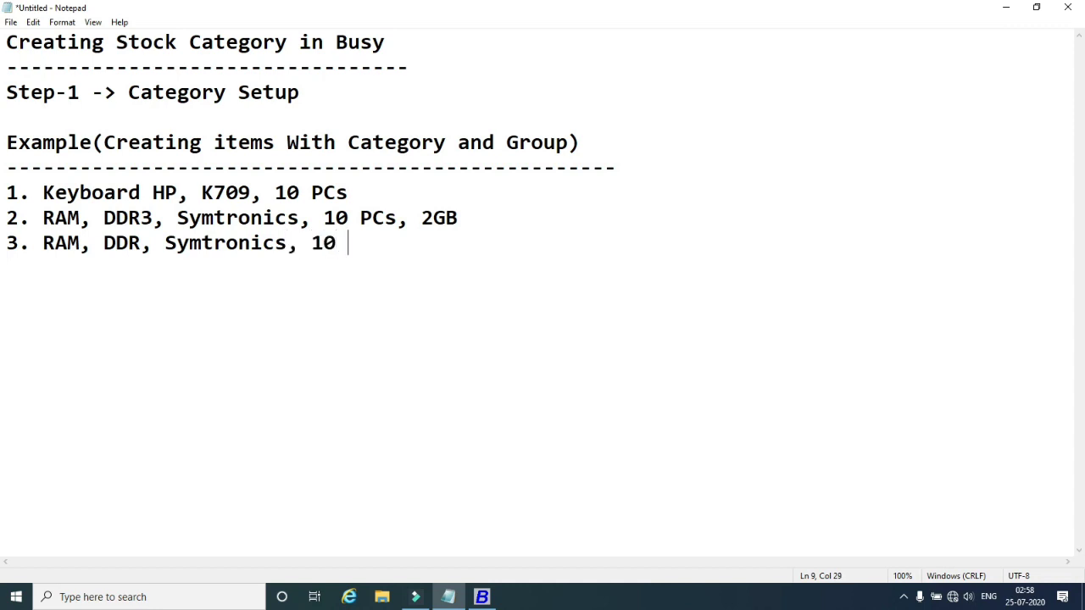
text(PCs, 4 GB)
key(BackSpace)
key(BackSpace)
key(BackSpace)
text(GB)
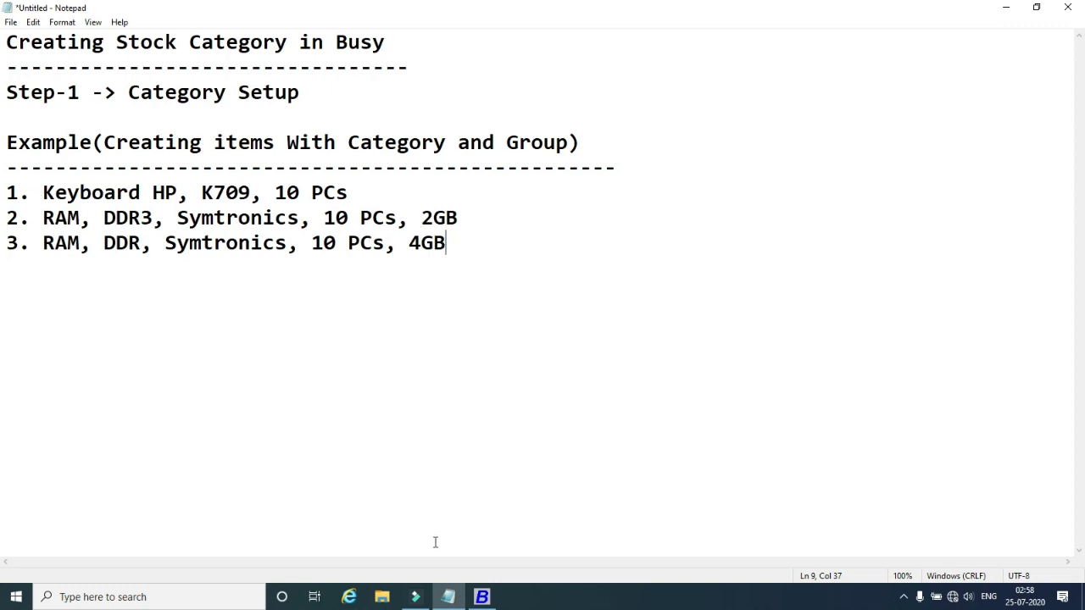
Close the empty Add Item Master form in Busy.
click(482, 597)
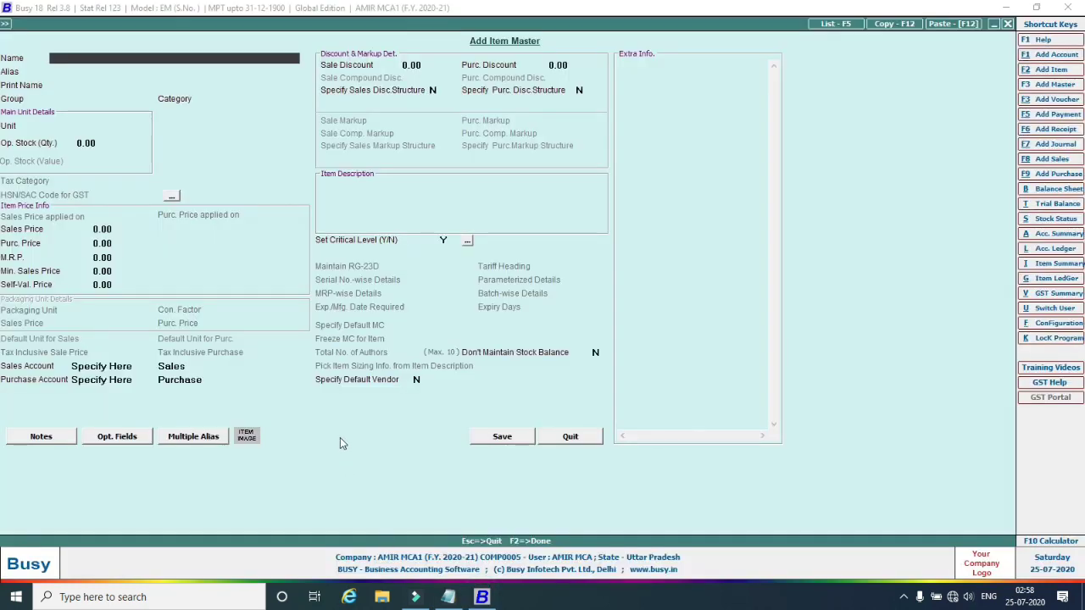
key(Escape)
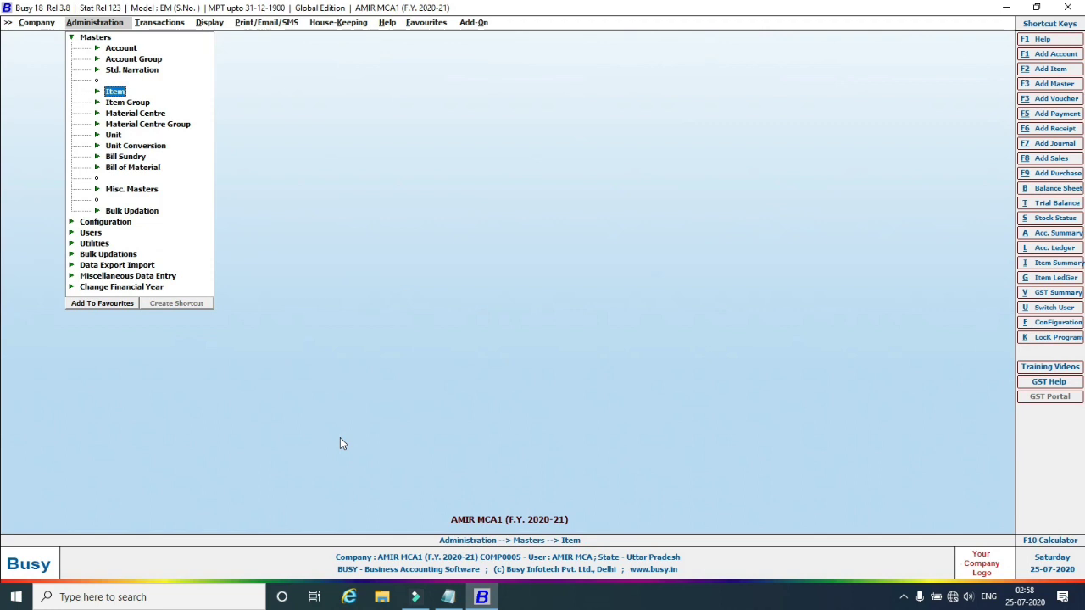
key(Escape)
Open the Add Item Group form, checking the notes for the group names.
click(73, 38)
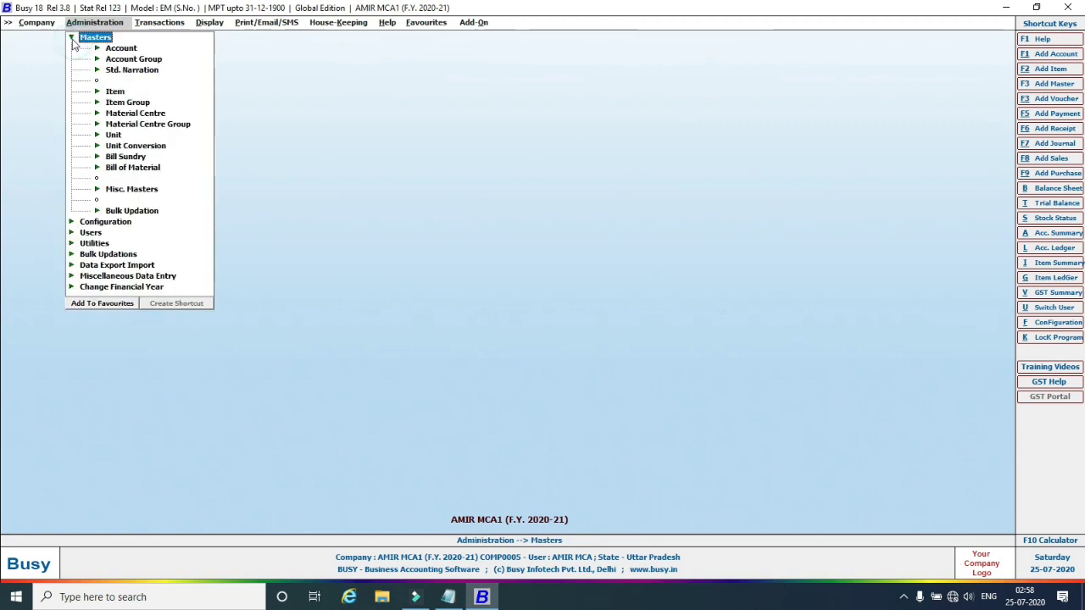
click(123, 103)
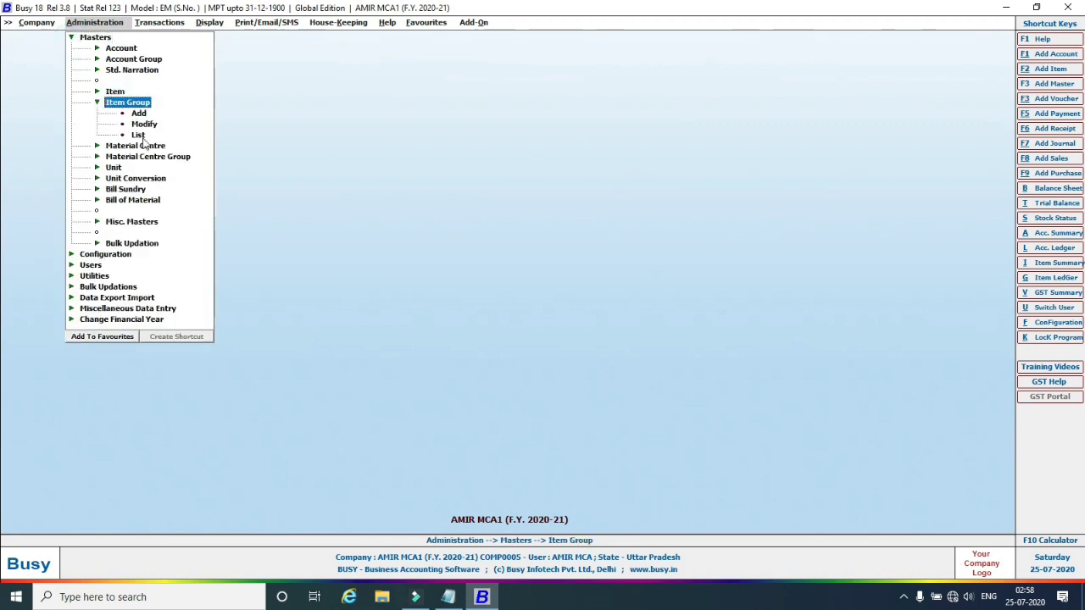
click(139, 114)
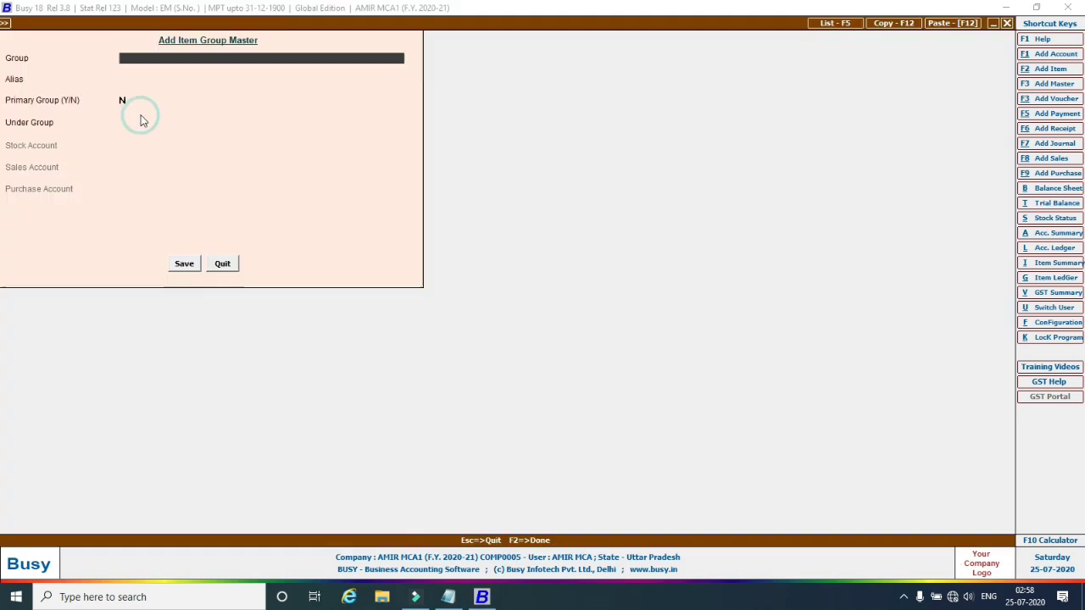
click(448, 596)
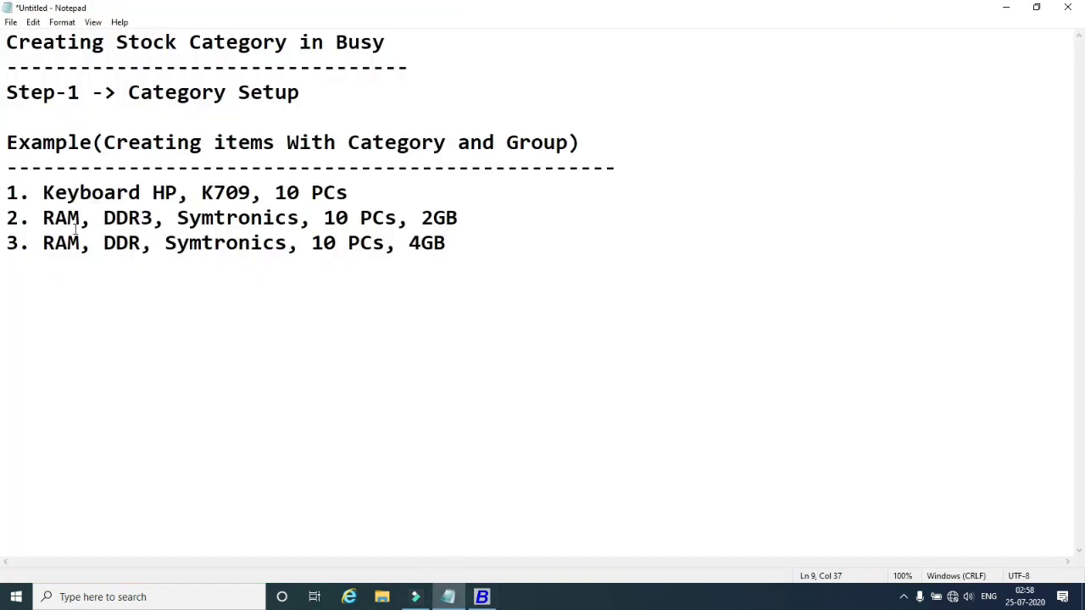
click(482, 597)
Save Keyboard and RAM as primary item groups, then close the form.
text(Ke)
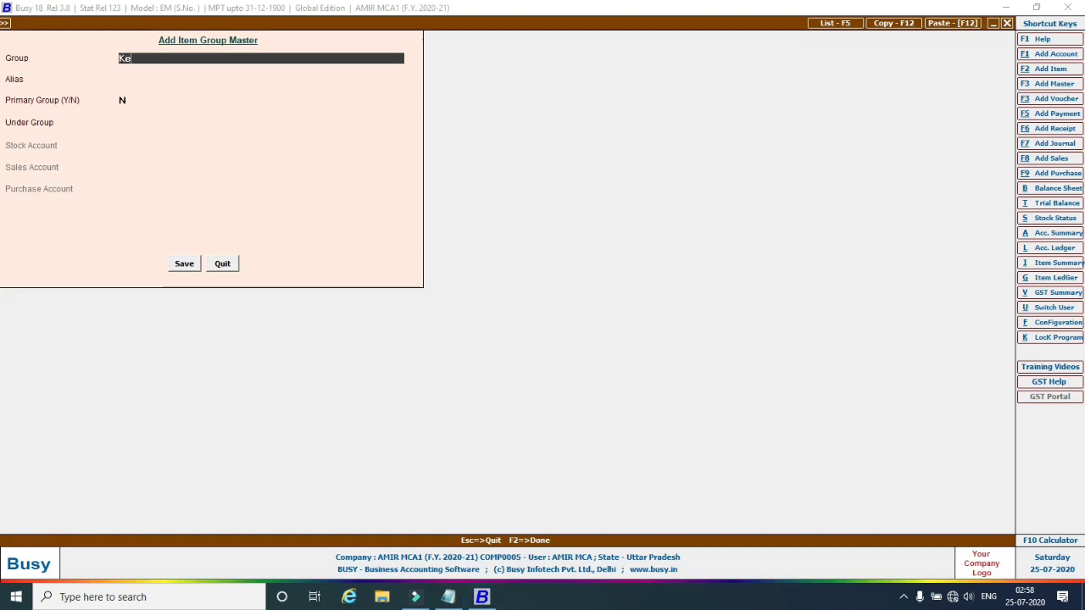
text(yboard)
key(Return)
key(Return)
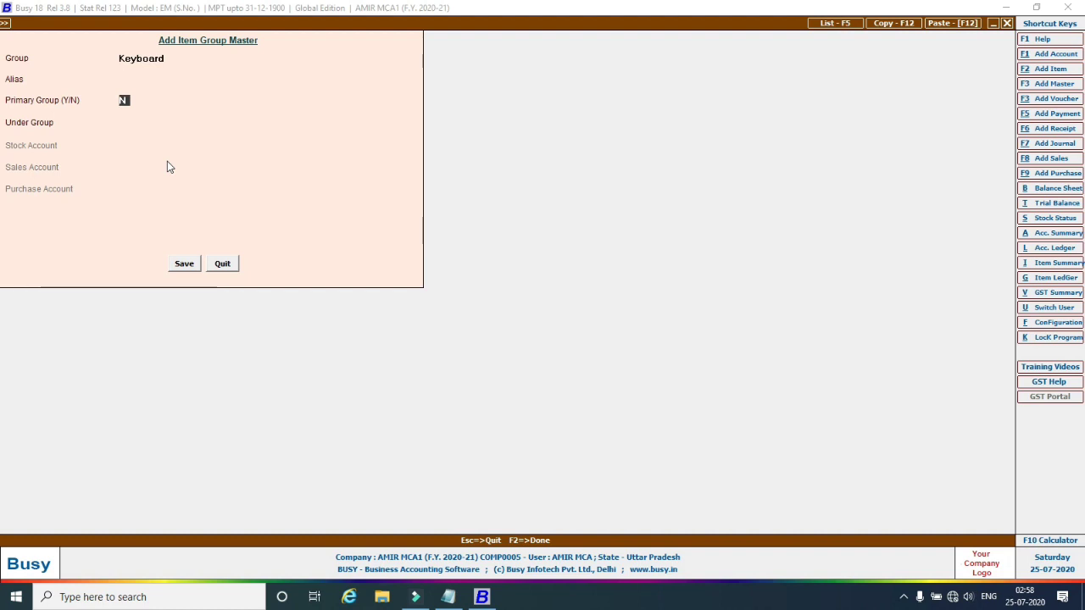
text(Y)
click(183, 266)
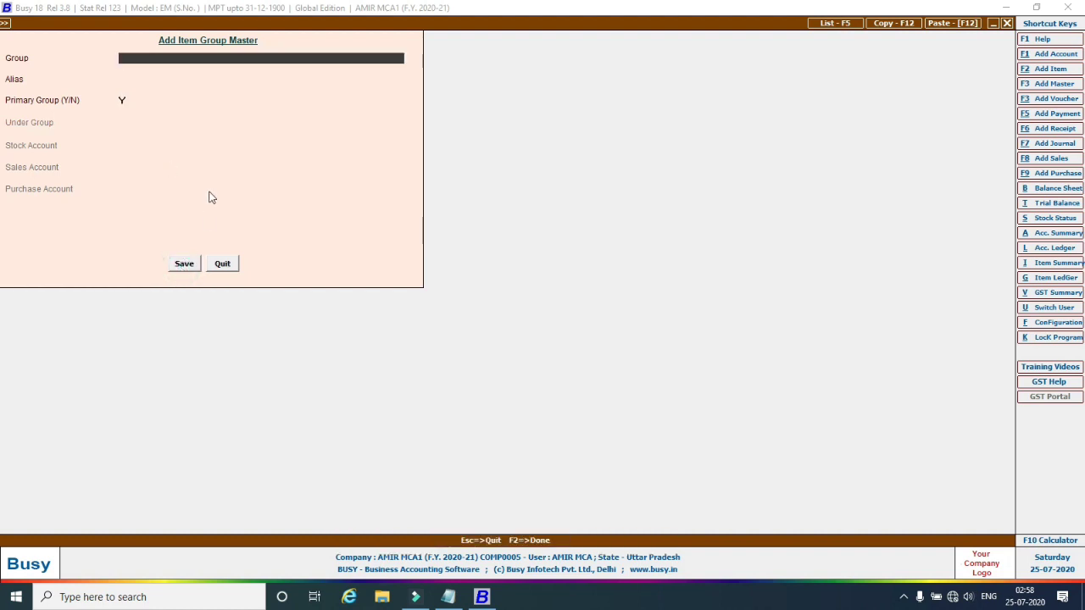
text(RAM)
key(Return)
key(Return)
click(185, 266)
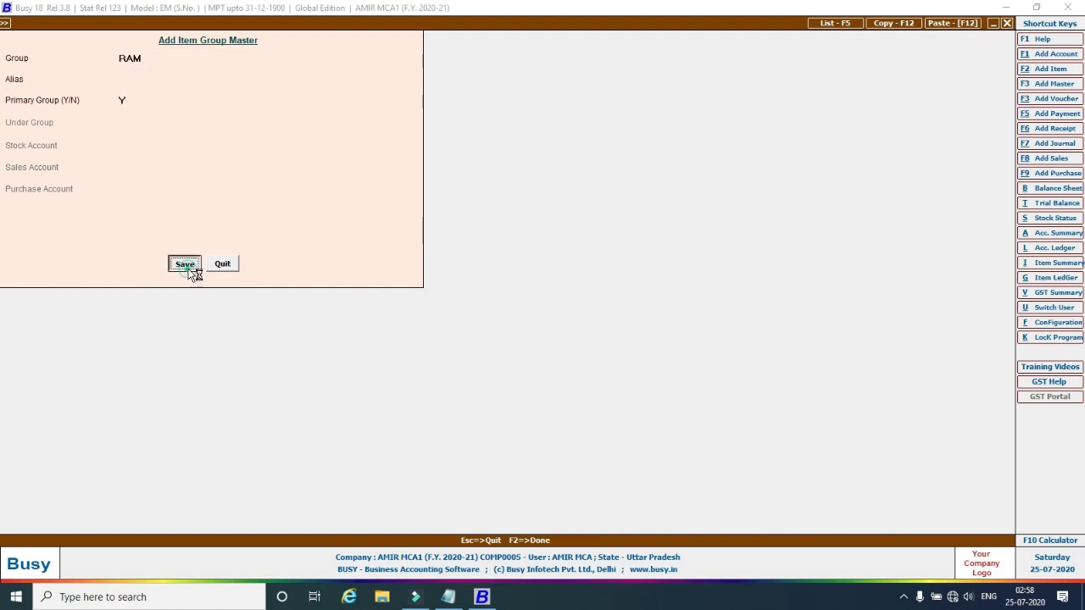
key(Escape)
key(Escape)
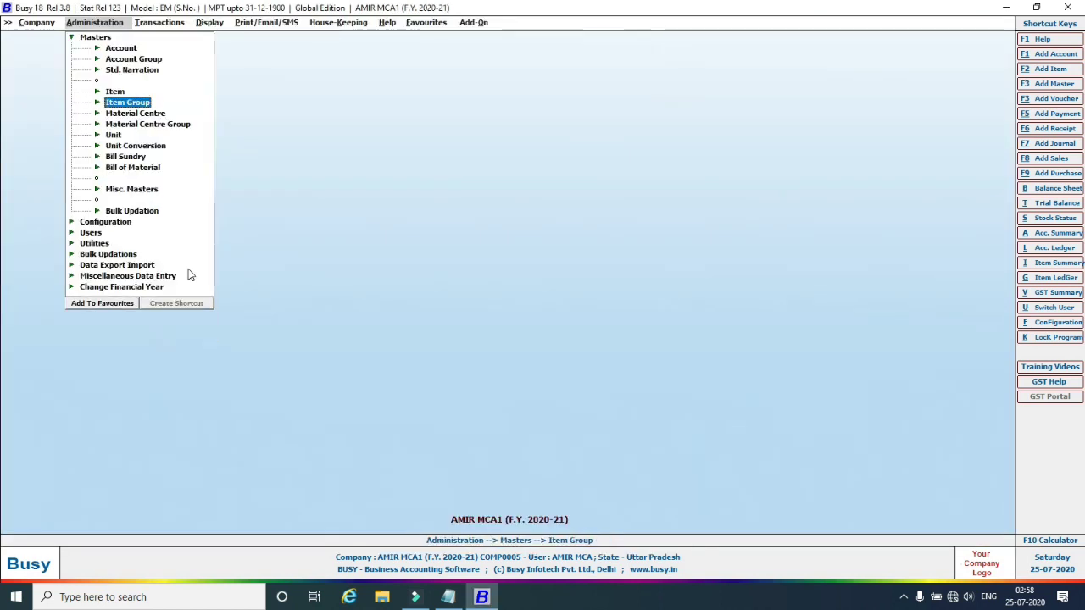
Open the Add Item Master form, glancing at the notes' item list.
click(97, 93)
click(97, 92)
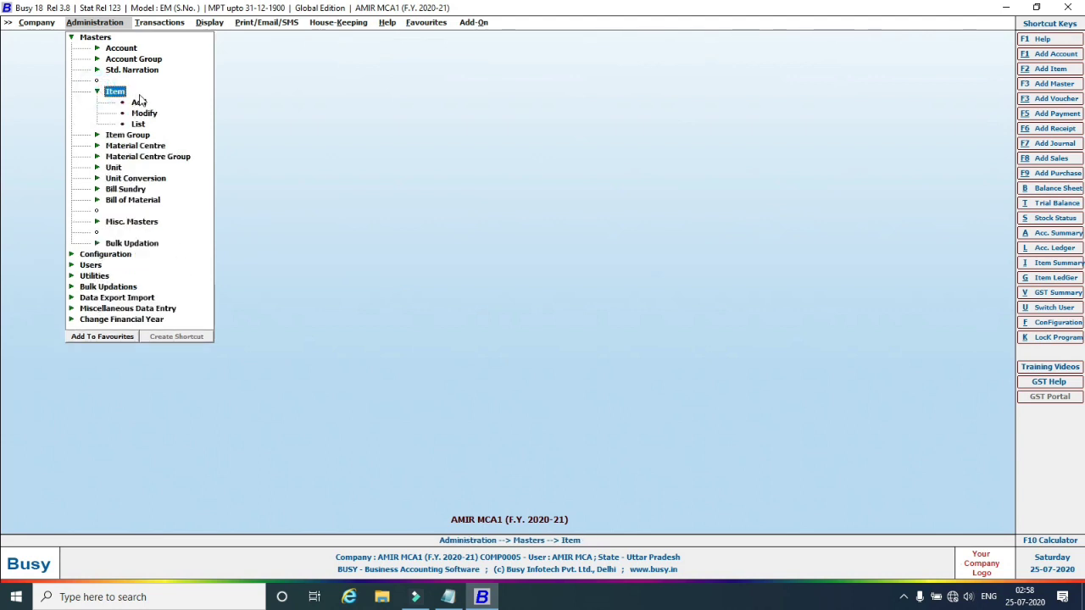
double_click(136, 102)
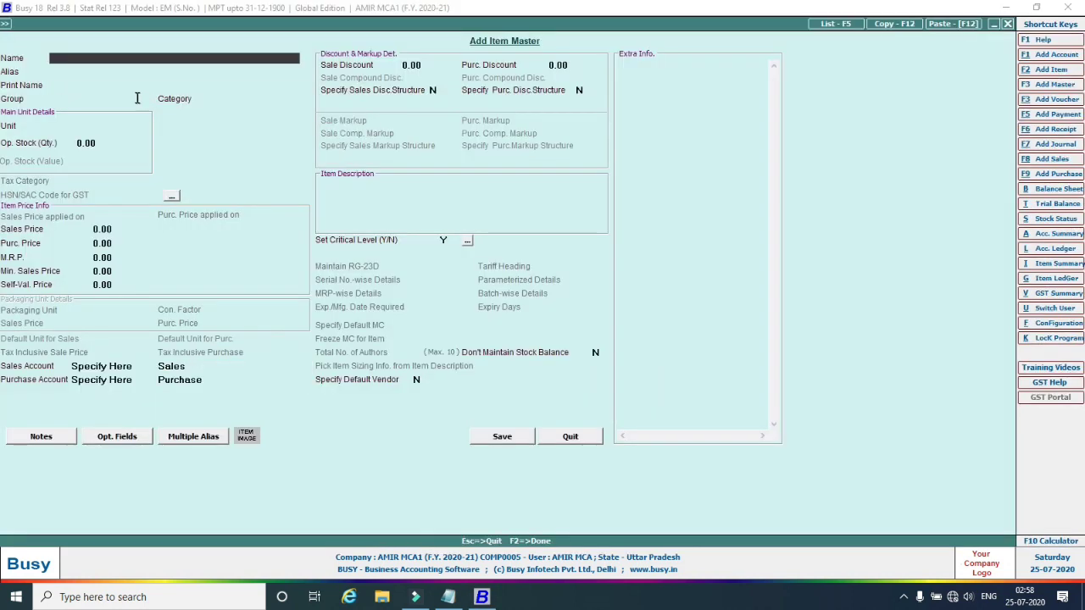
click(444, 596)
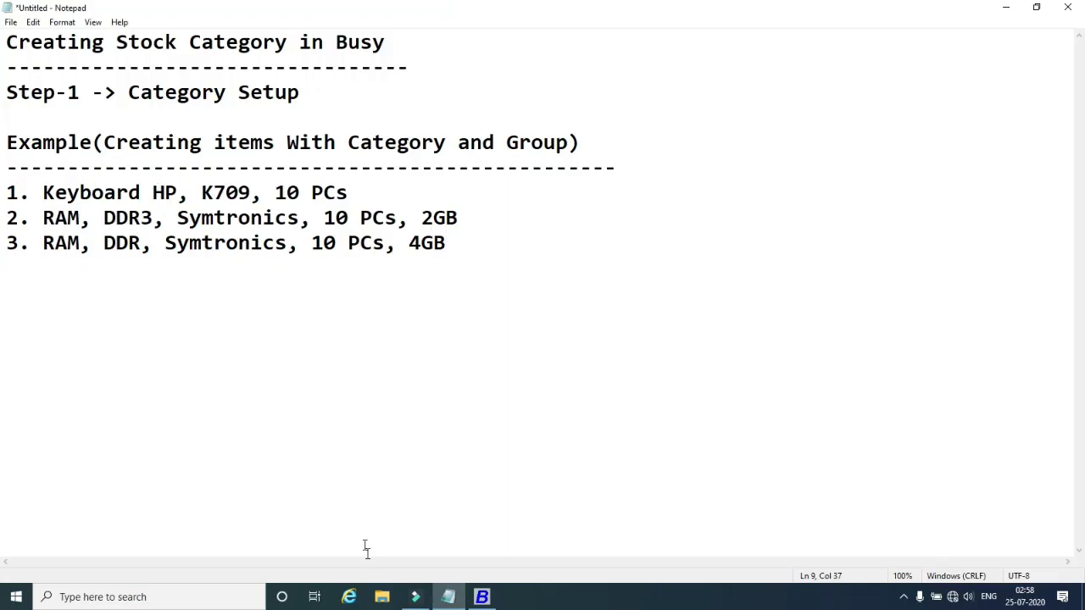
click(481, 594)
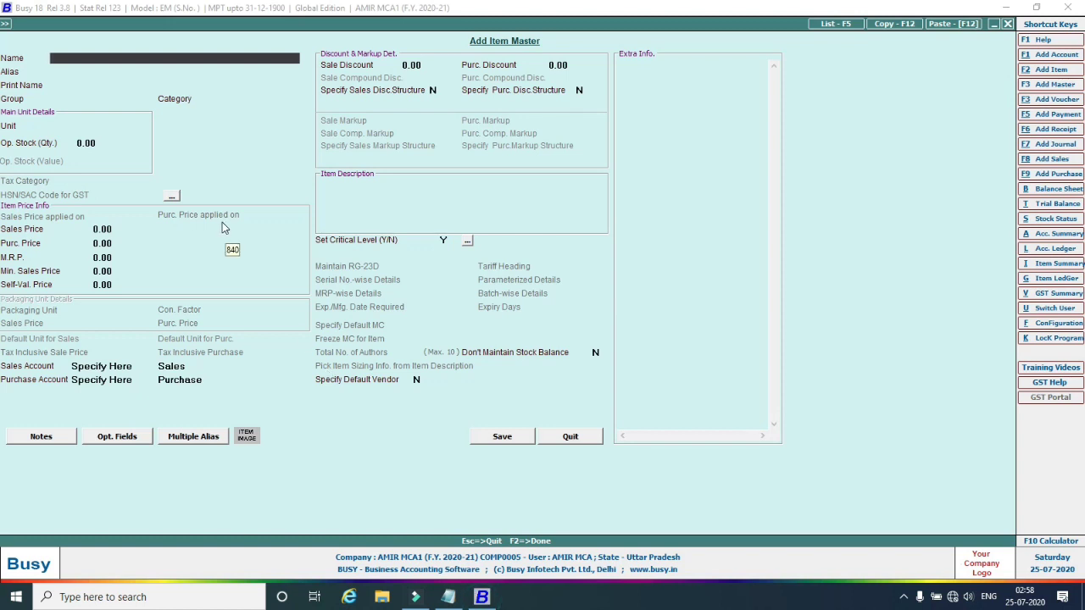
Name the item 'Keyboard HP K709' and assign it to the Keyboard group.
text(Keyboard HP)
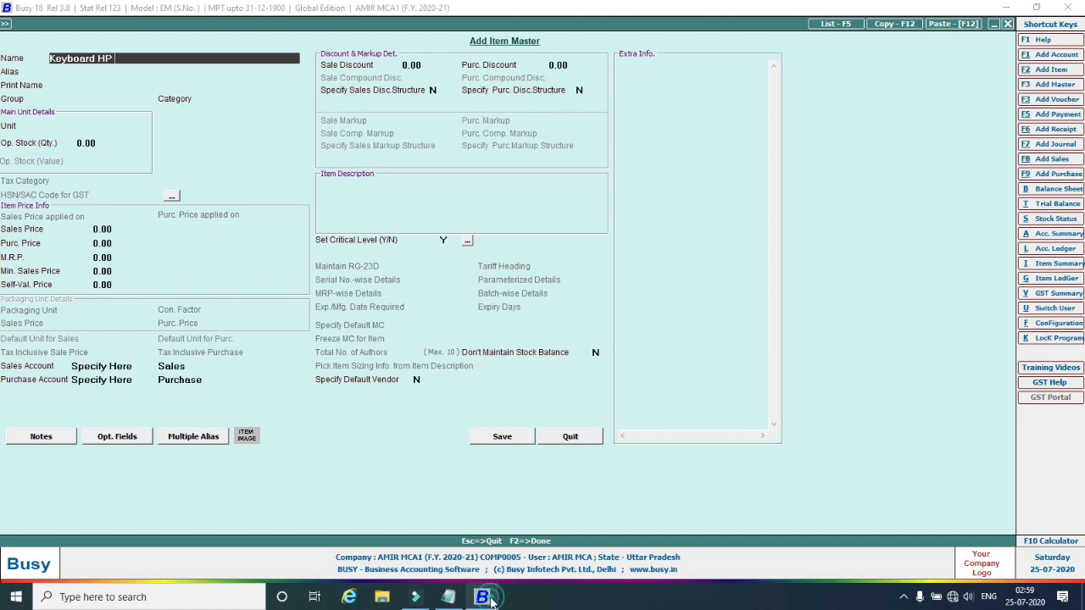
click(447, 596)
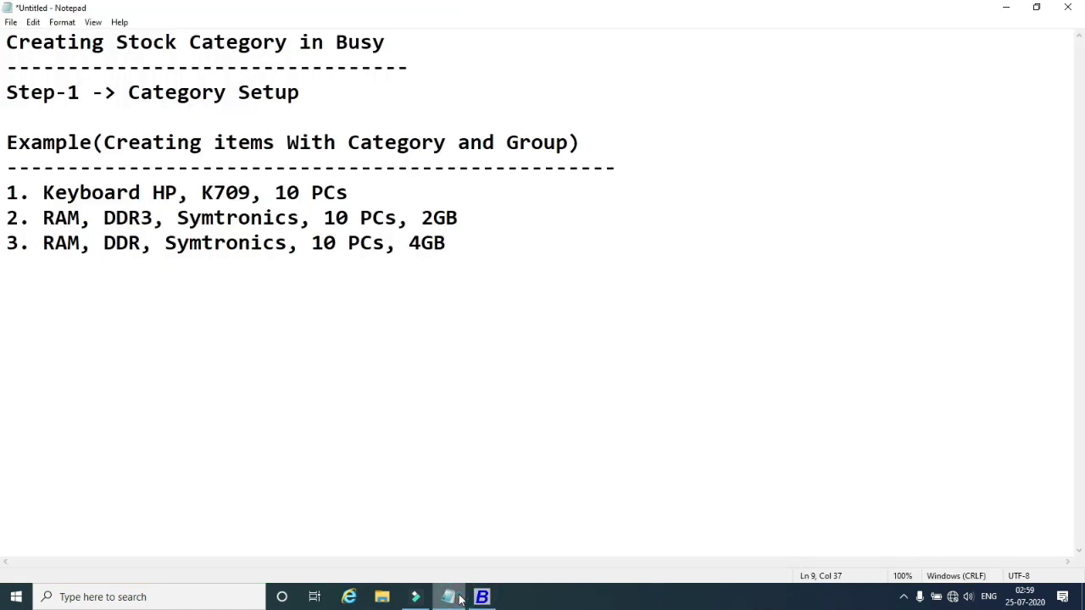
click(481, 597)
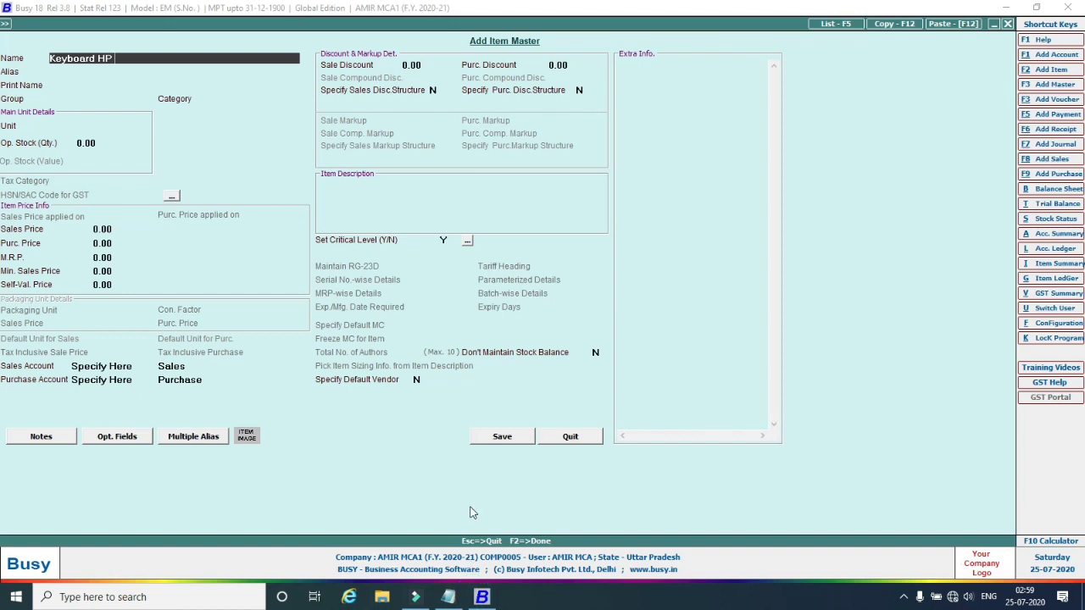
text(K709)
key(Return)
key(Return)
key(Return)
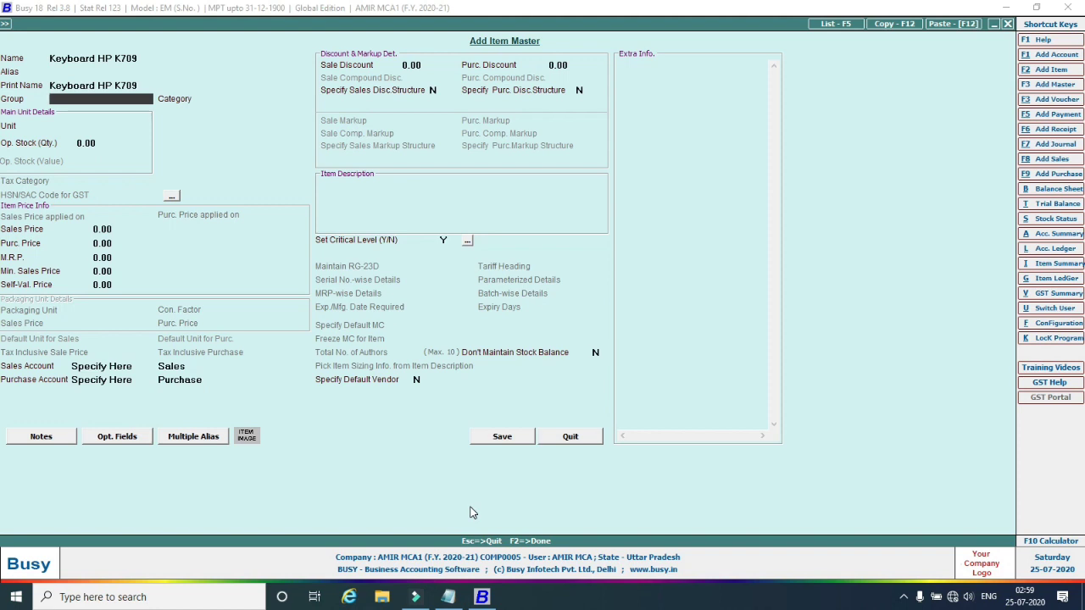
text(k)
key(Return)
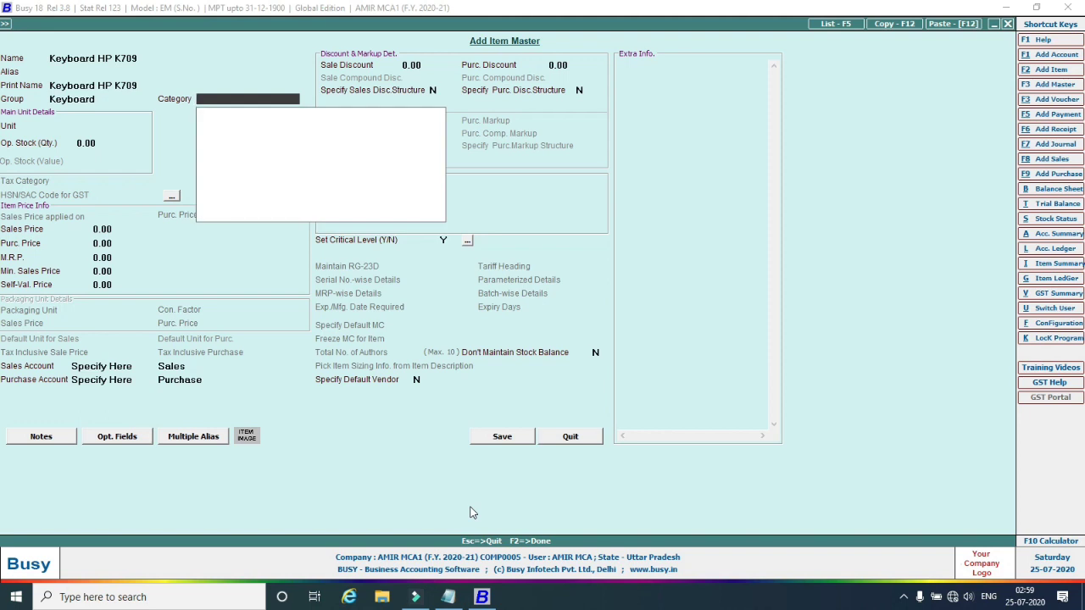
Create and save a new item category named HP Keyboard.
key(F3)
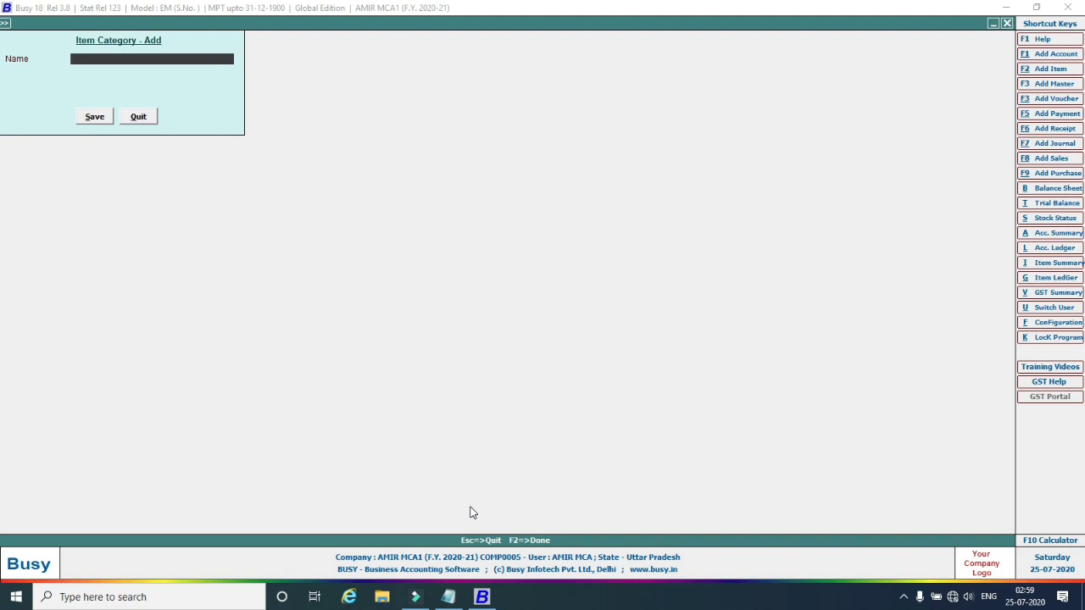
text(HP Keybon)
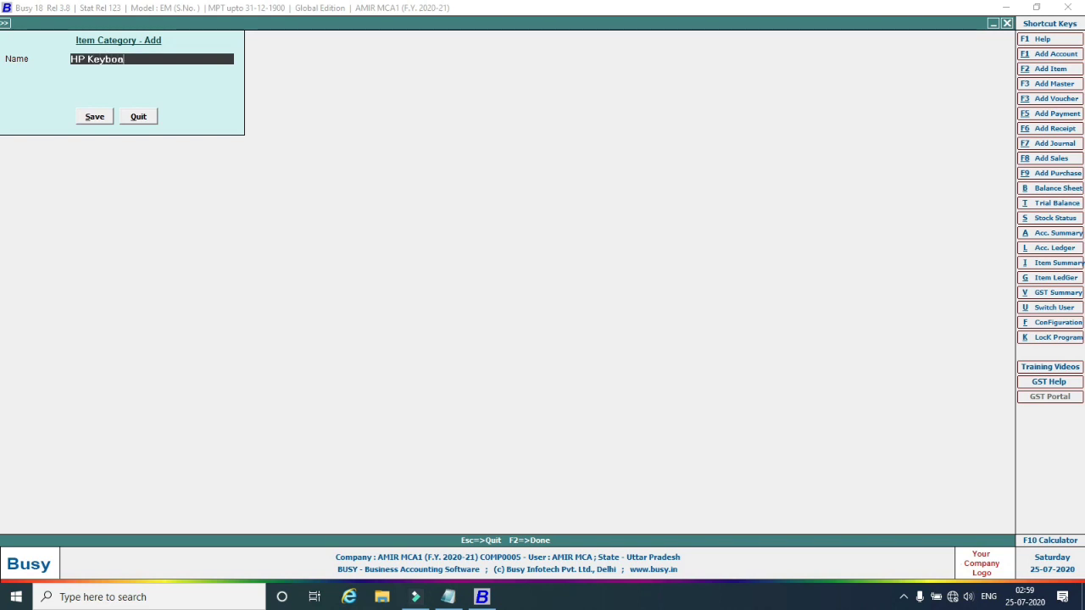
text(rd)
key(Return)
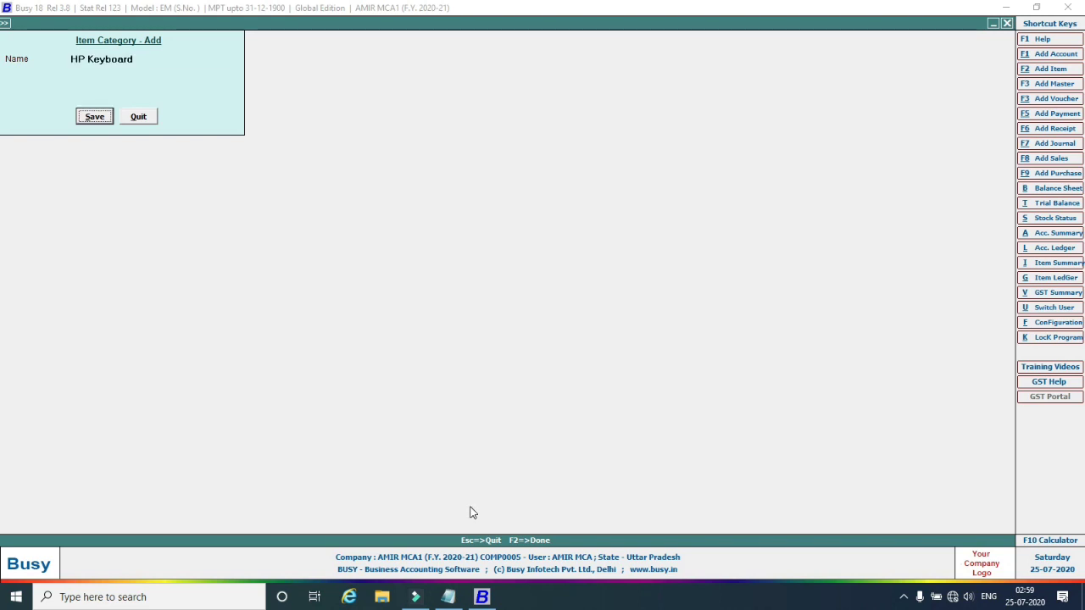
click(100, 120)
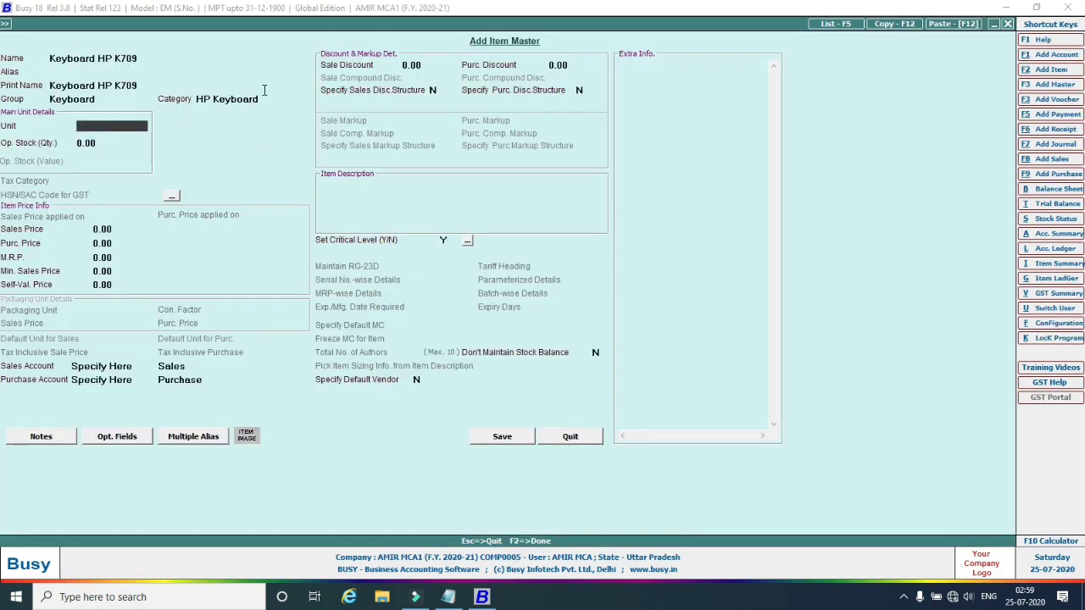
Set unit Pcs., opening stock 10 worth 1200, critical level N, and save the item.
text(pc)
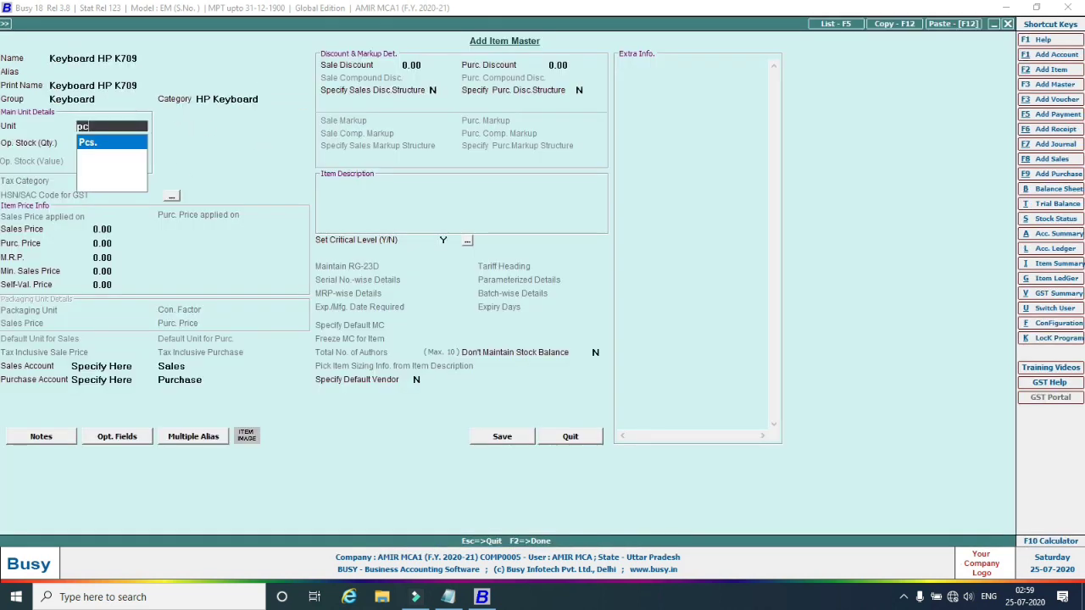
click(86, 143)
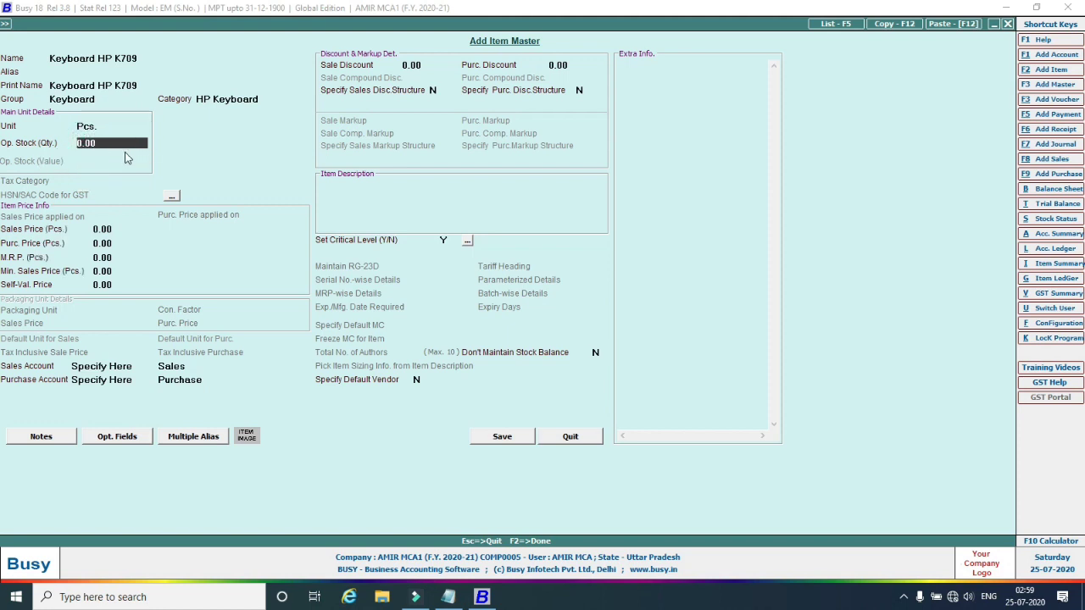
text(10)
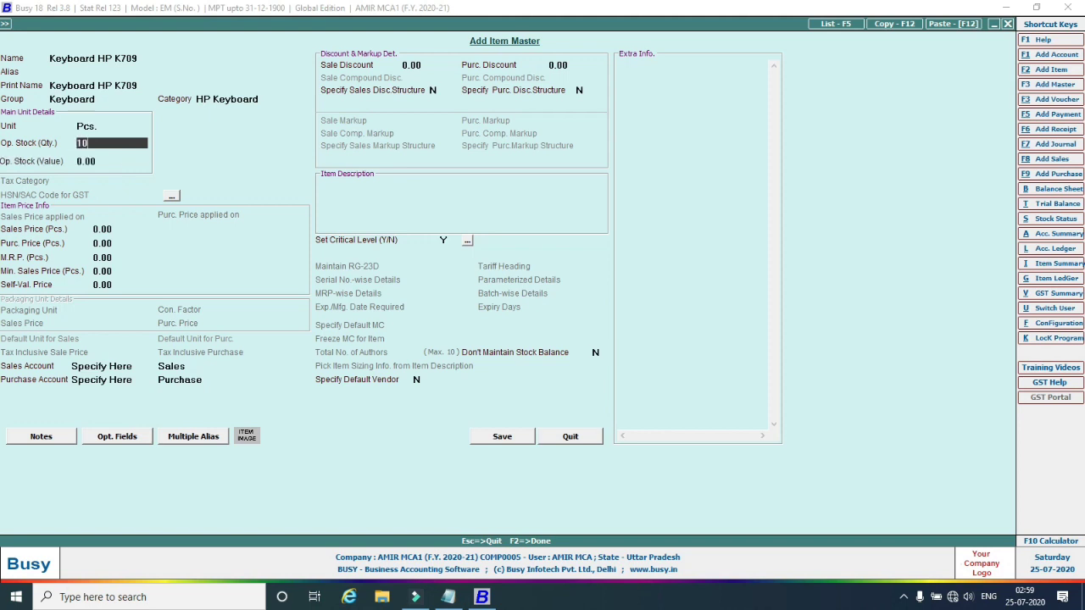
key(Return)
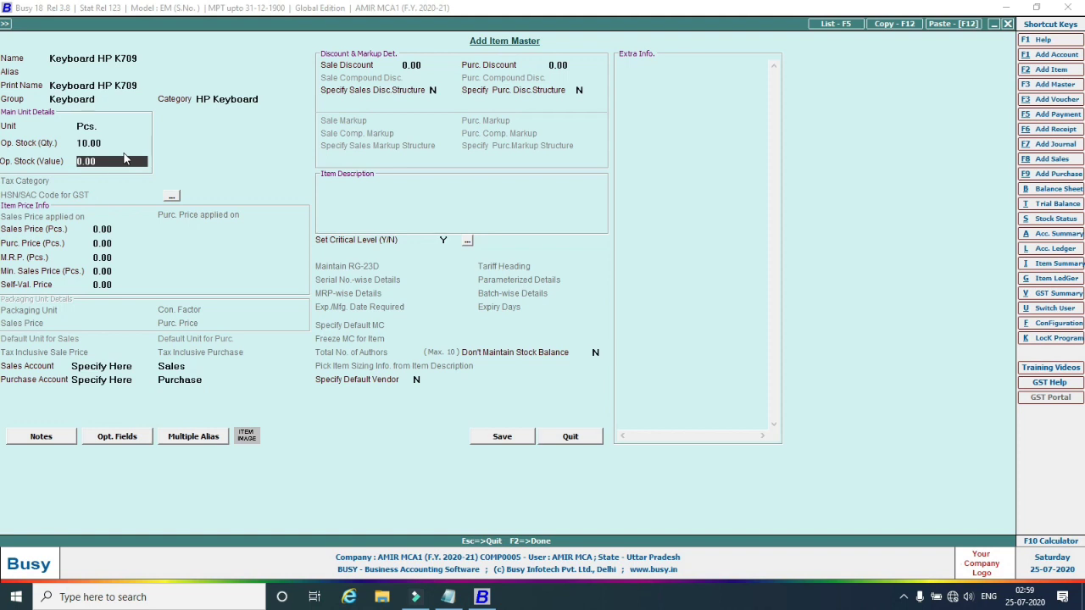
text(1200)
key(Return)
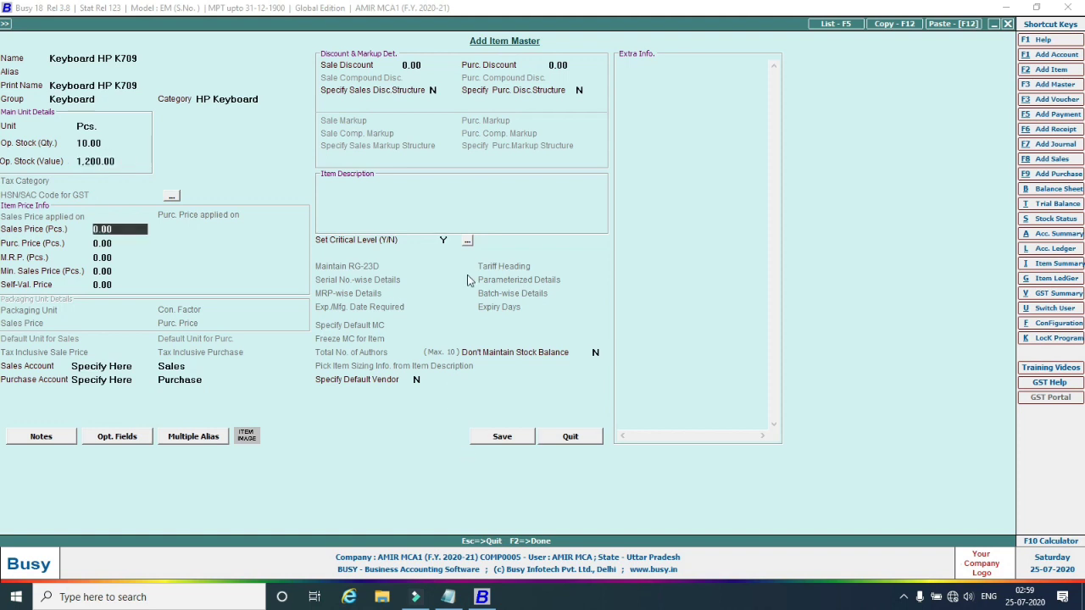
click(444, 240)
text(n)
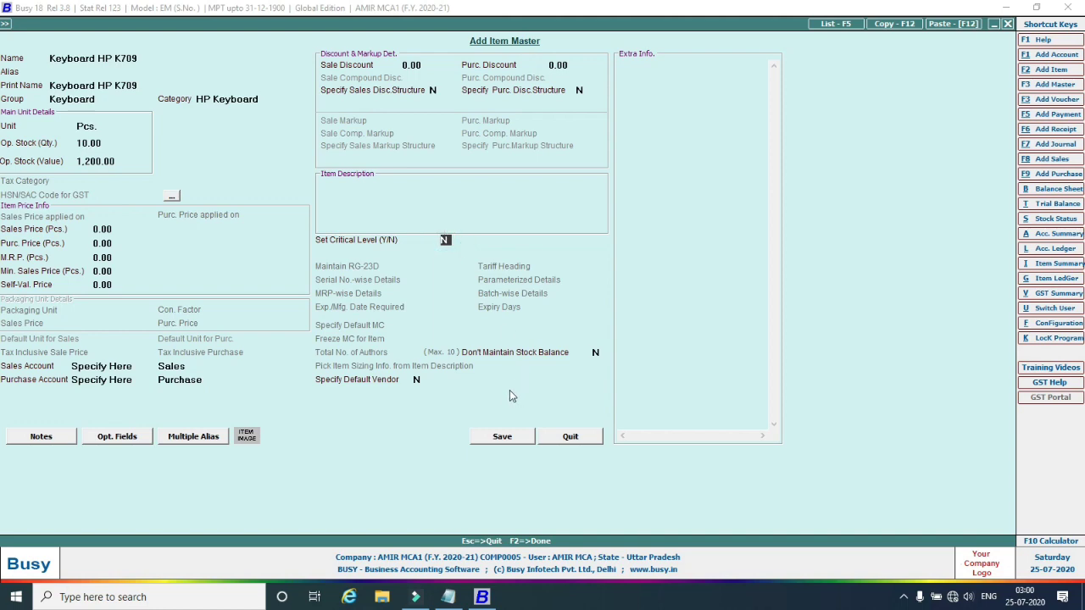
click(501, 436)
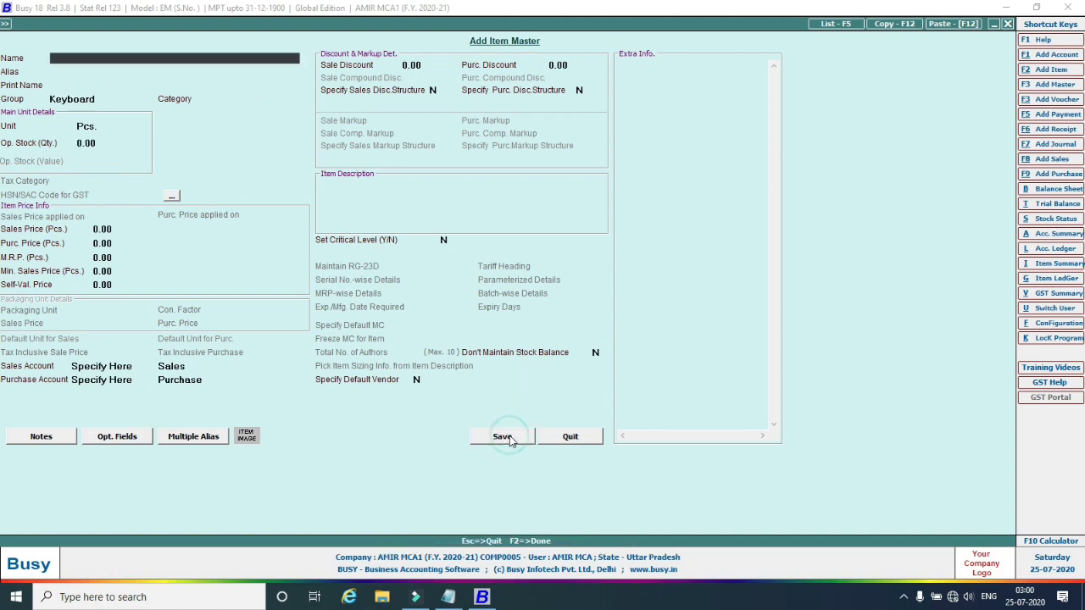
Name the new item DDR3 RAM and put it in the RAM group.
click(454, 598)
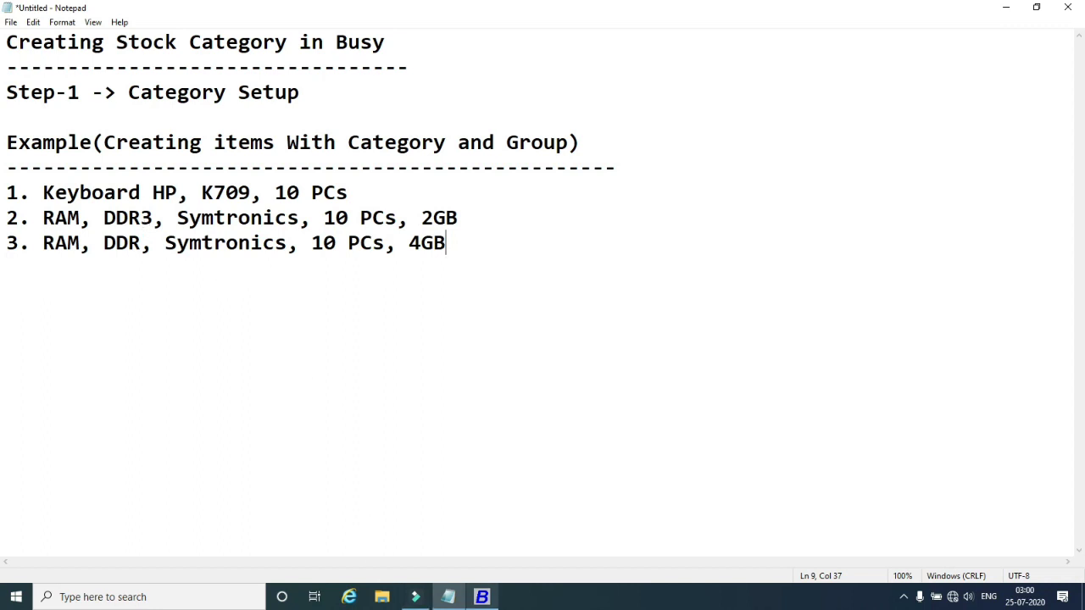
click(481, 598)
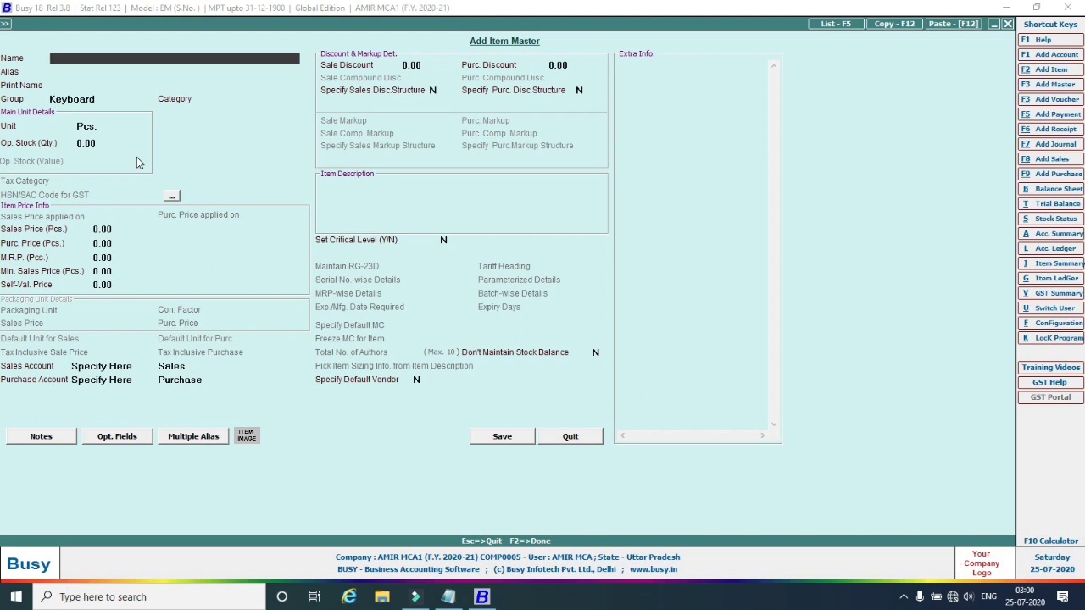
text(DDR3 RAM)
key(Return)
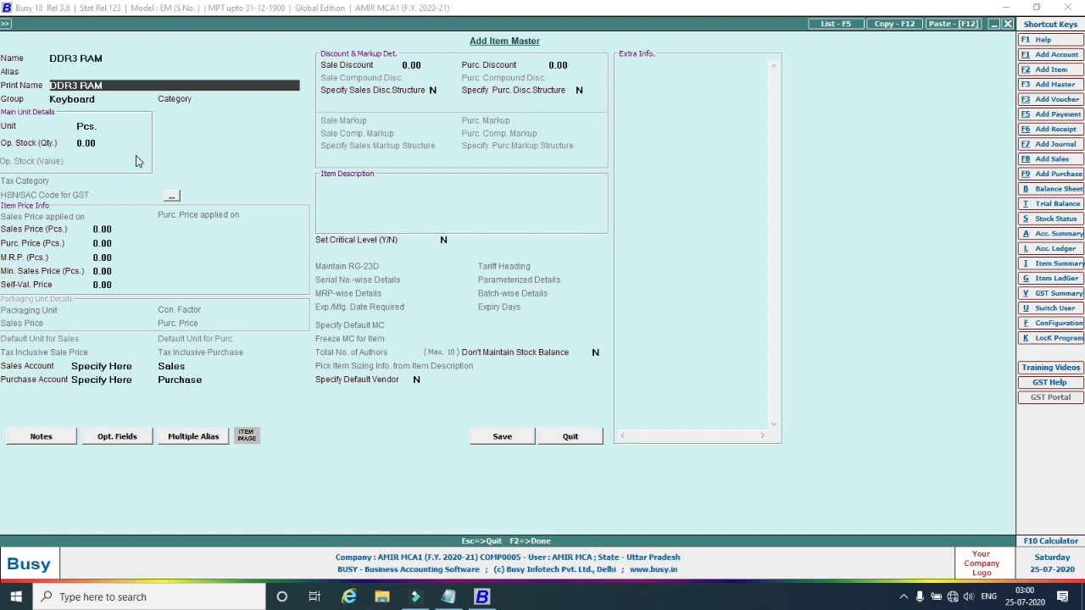
key(Return)
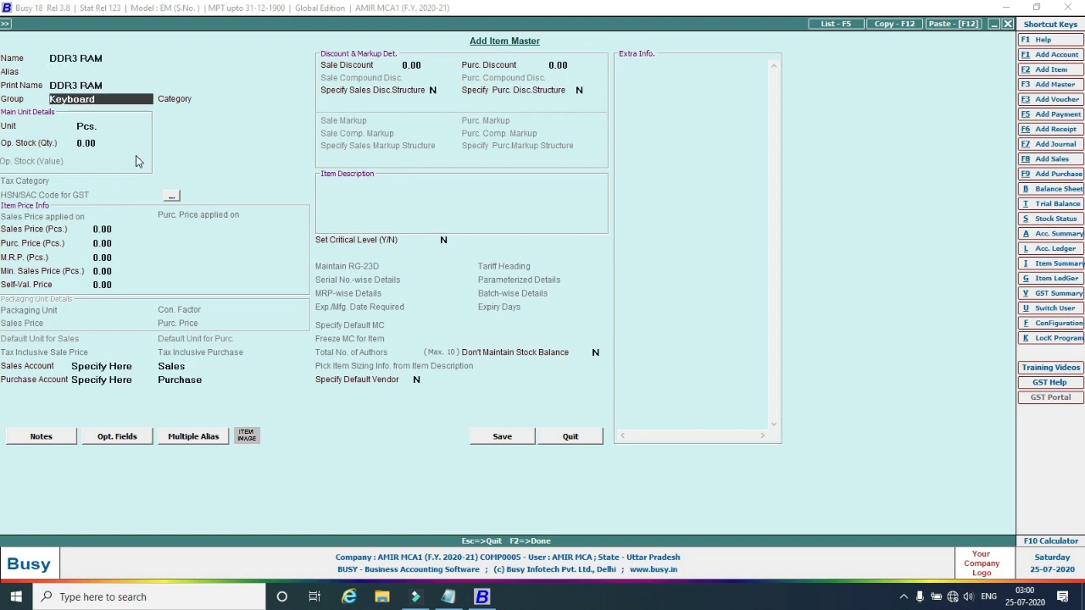
text(ram)
key(Return)
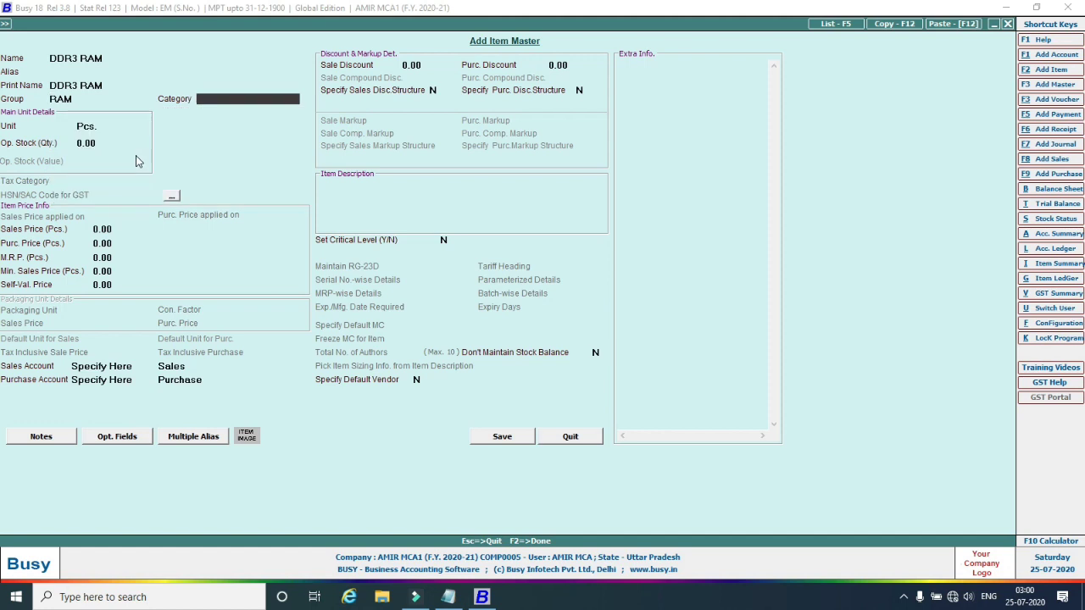
Create and save a new item category named 2 GB.
key(alt+c)
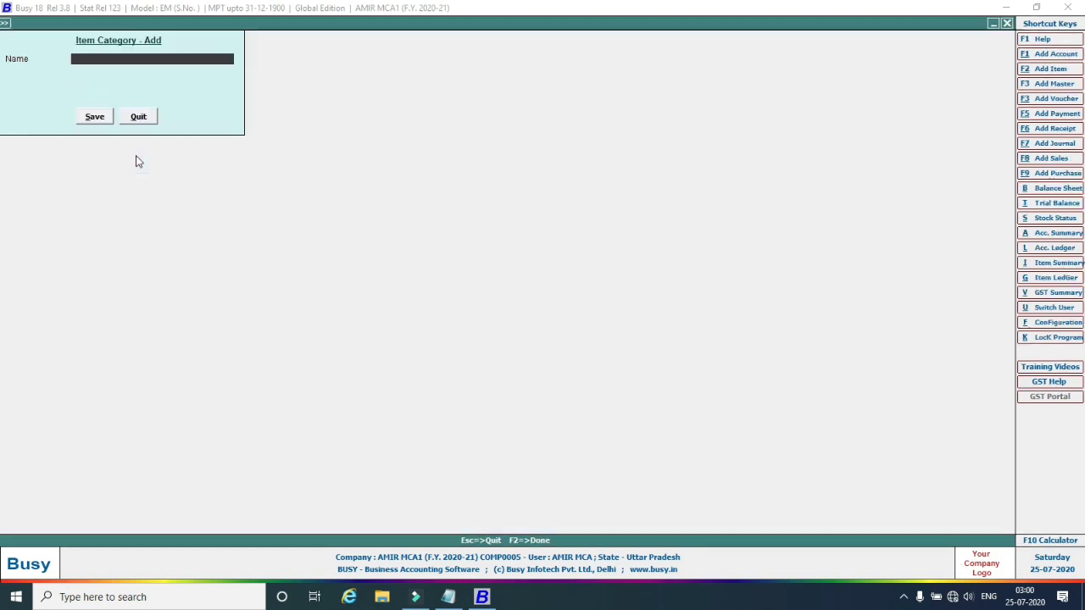
text(2)
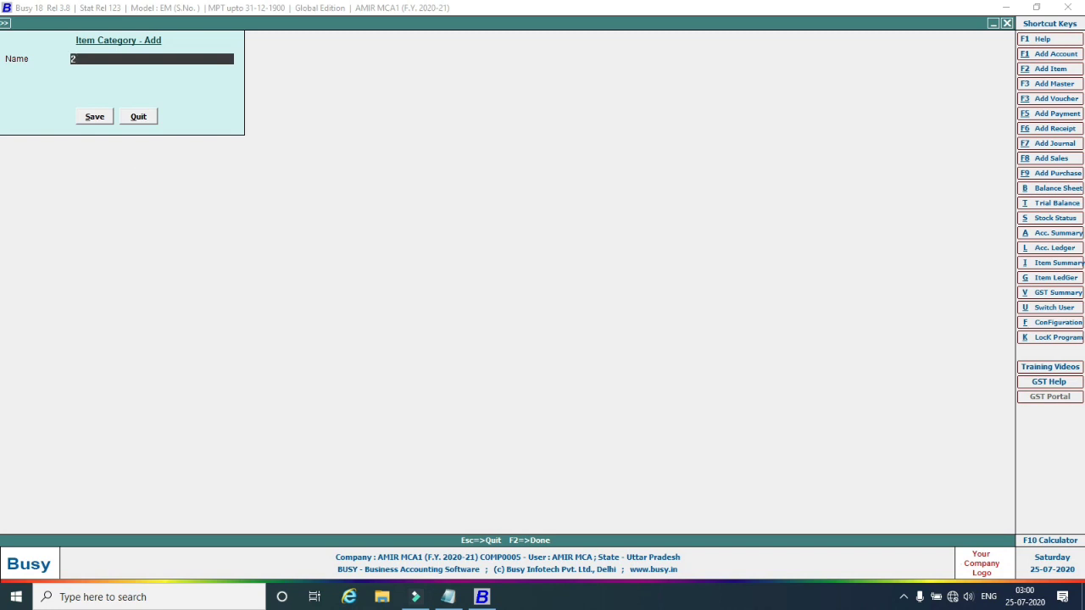
text( GV)
key(BackSpace)
text(B)
key(Return)
click(108, 123)
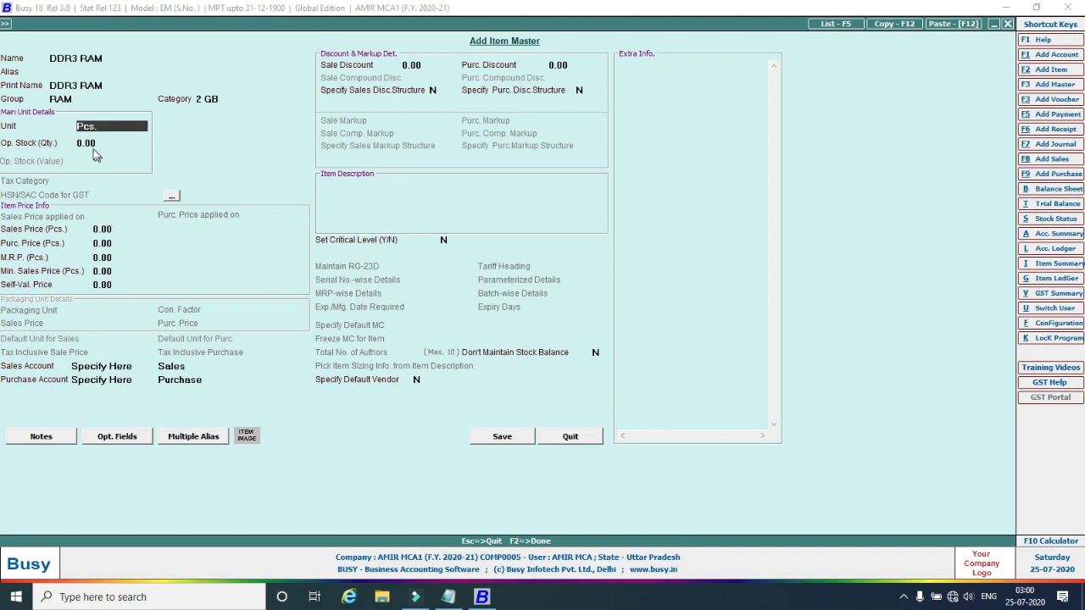
Set opening stock 10 worth 7000, save DDR3 RAM, and bring the notes back up.
click(98, 144)
text(10)
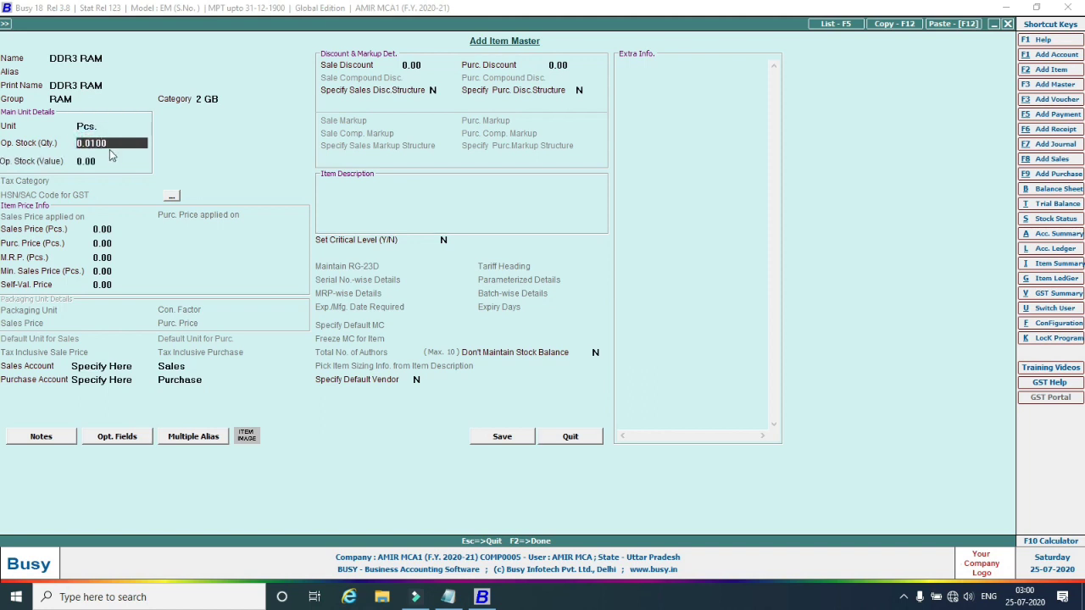
double_click(114, 144)
text(10)
key(Return)
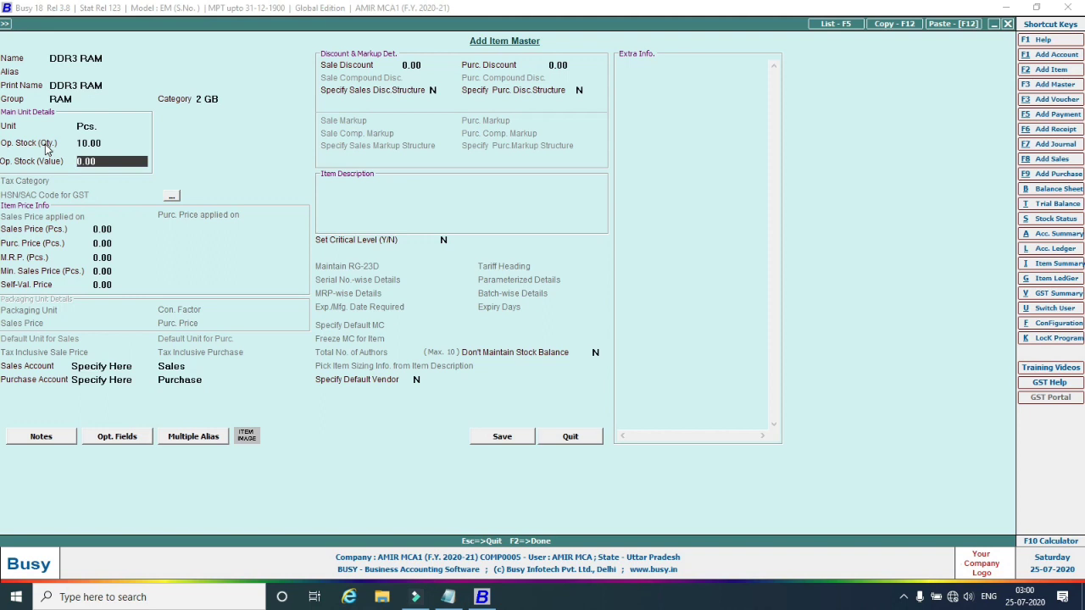
text(7000)
key(Return)
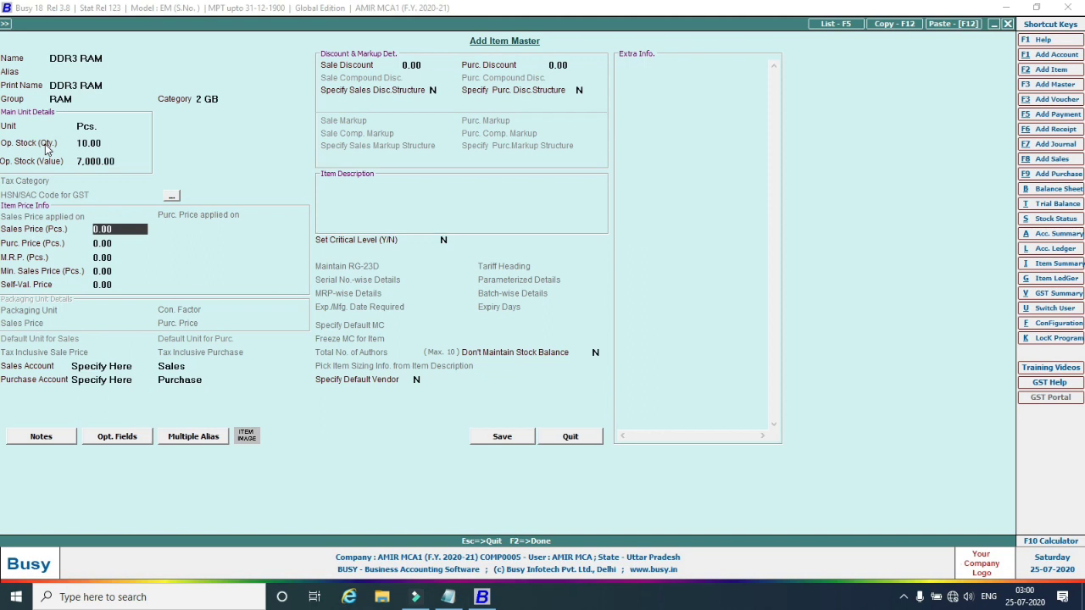
click(505, 436)
click(85, 57)
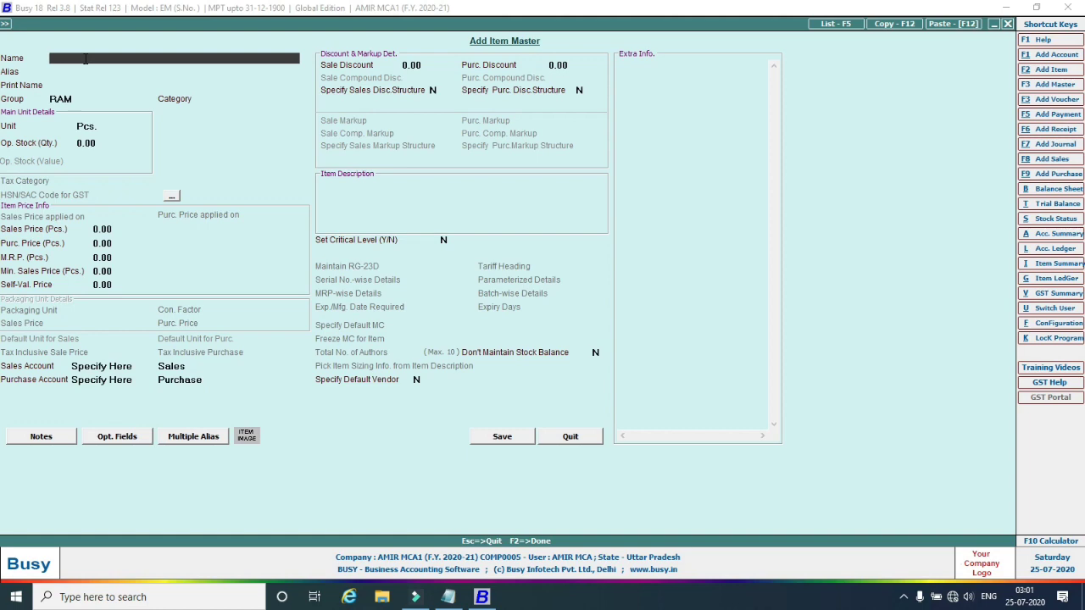
click(448, 596)
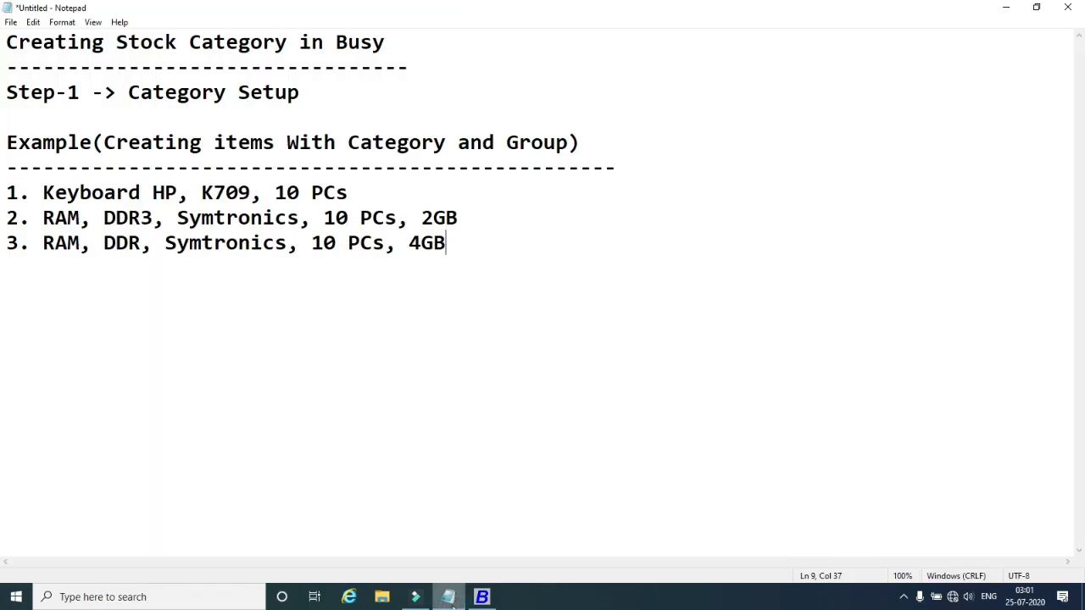
Name the item DDR RAM and create a new 4 GB item category for it.
click(449, 598)
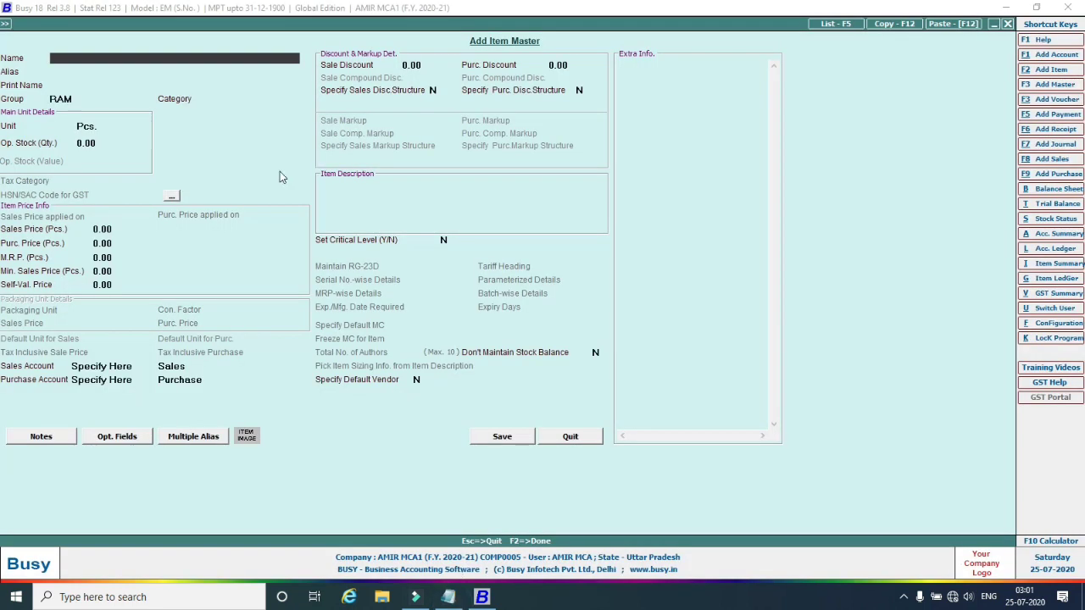
text(DDR RAM)
click(75, 99)
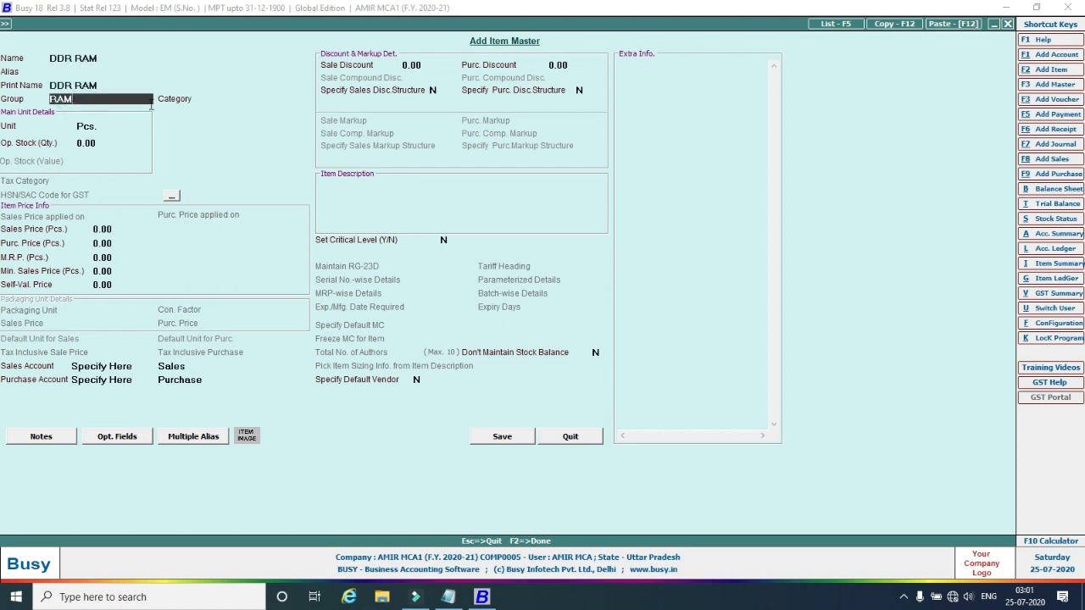
click(225, 96)
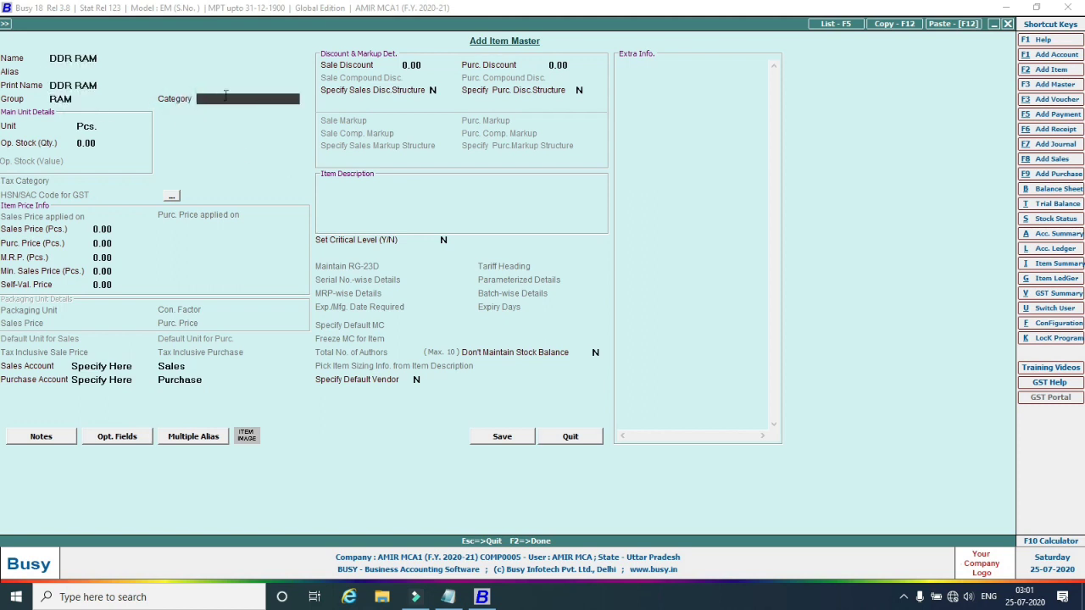
key(F3)
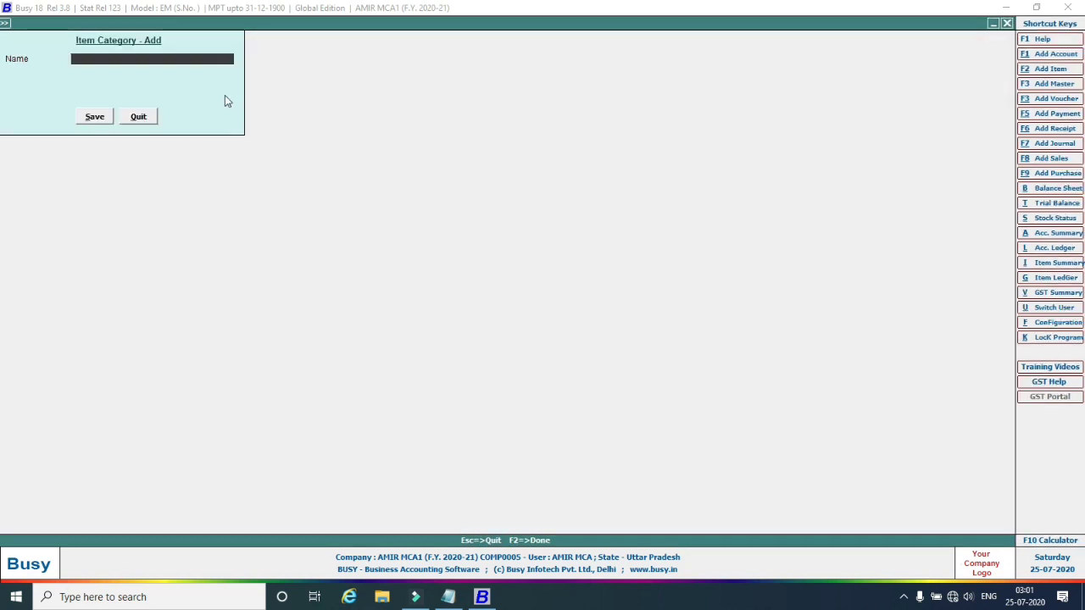
text(4 GB)
key(Return)
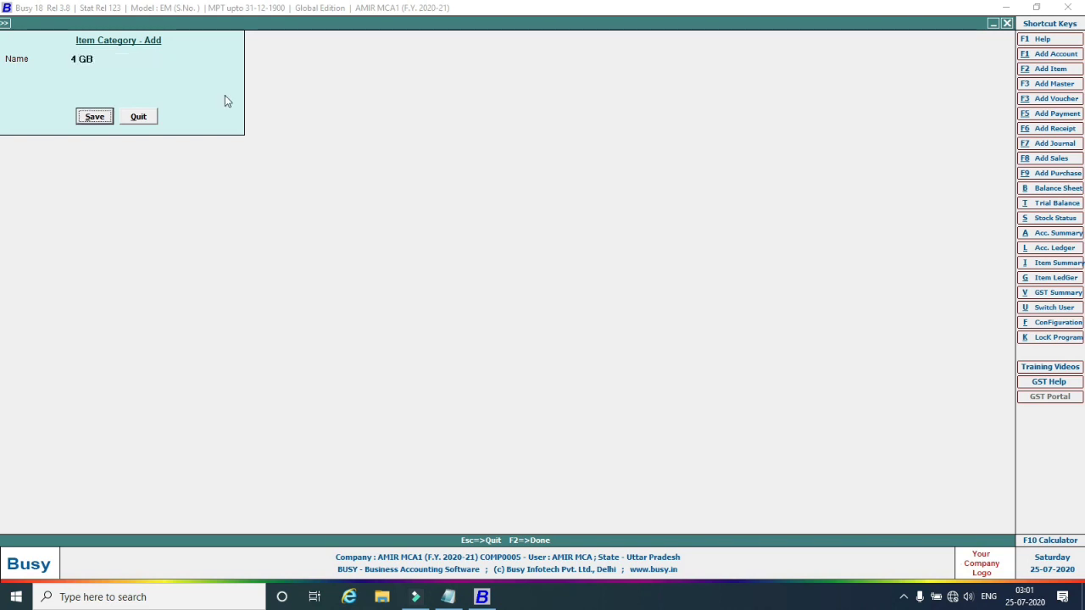
click(98, 118)
Enter an opening stock of 10 Pcs worth 8000, save the item, and close the form.
click(111, 144)
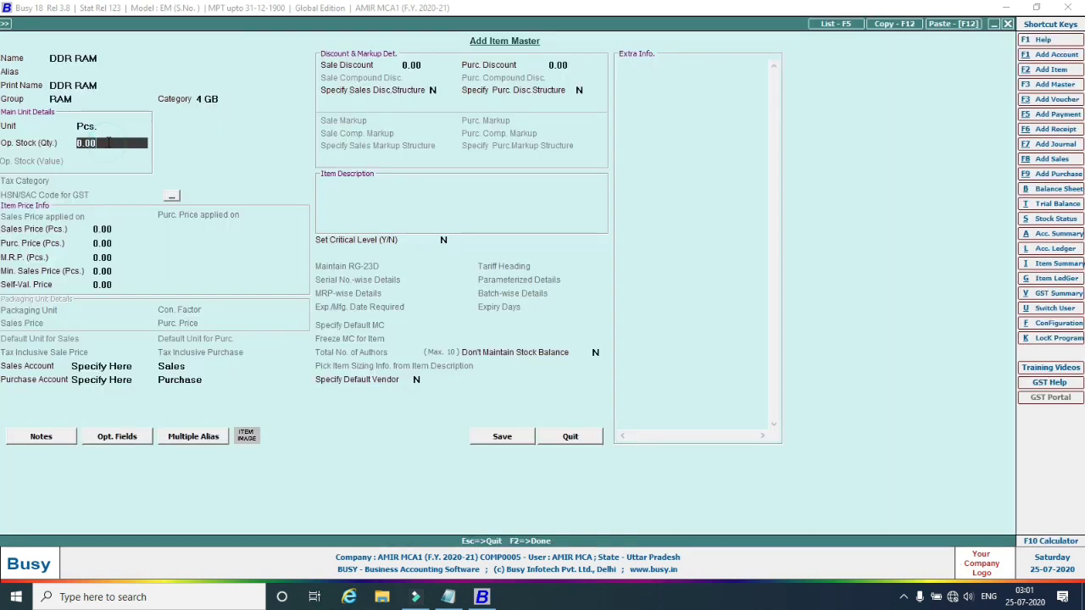
text(10)
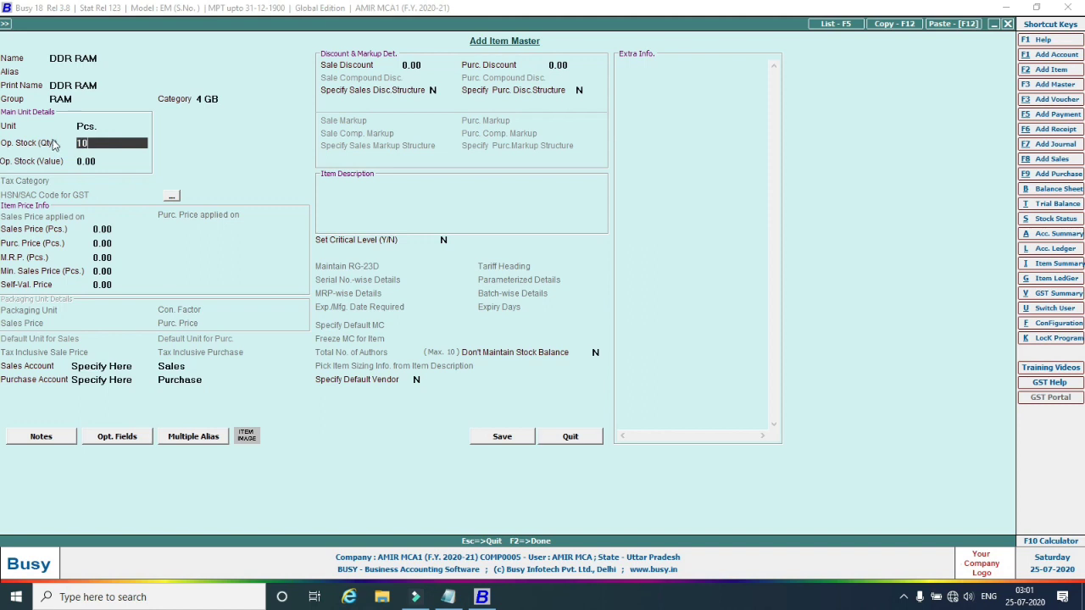
key(Return)
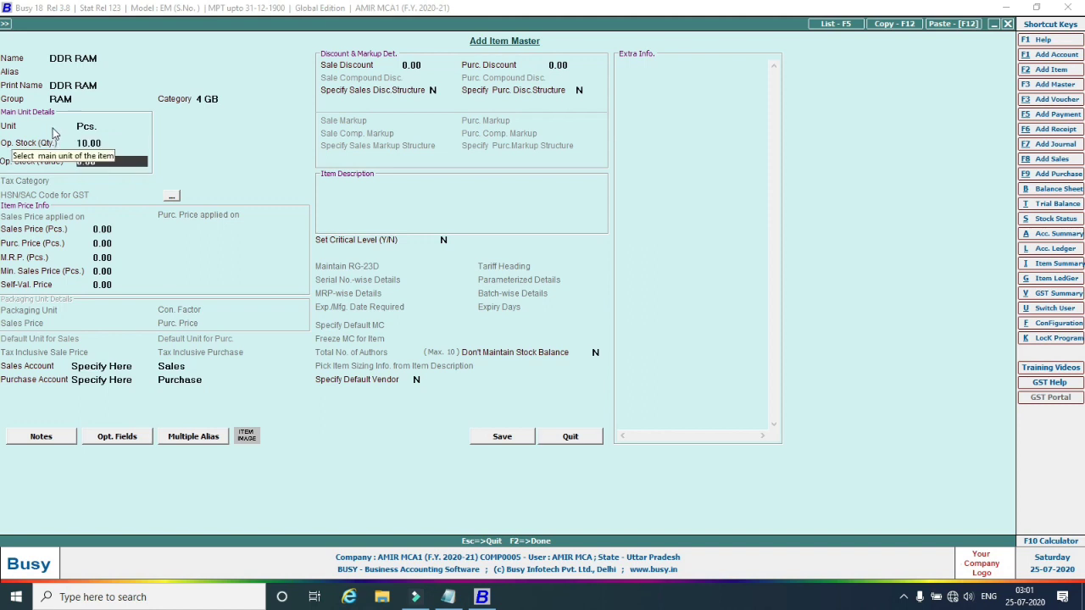
text(8000)
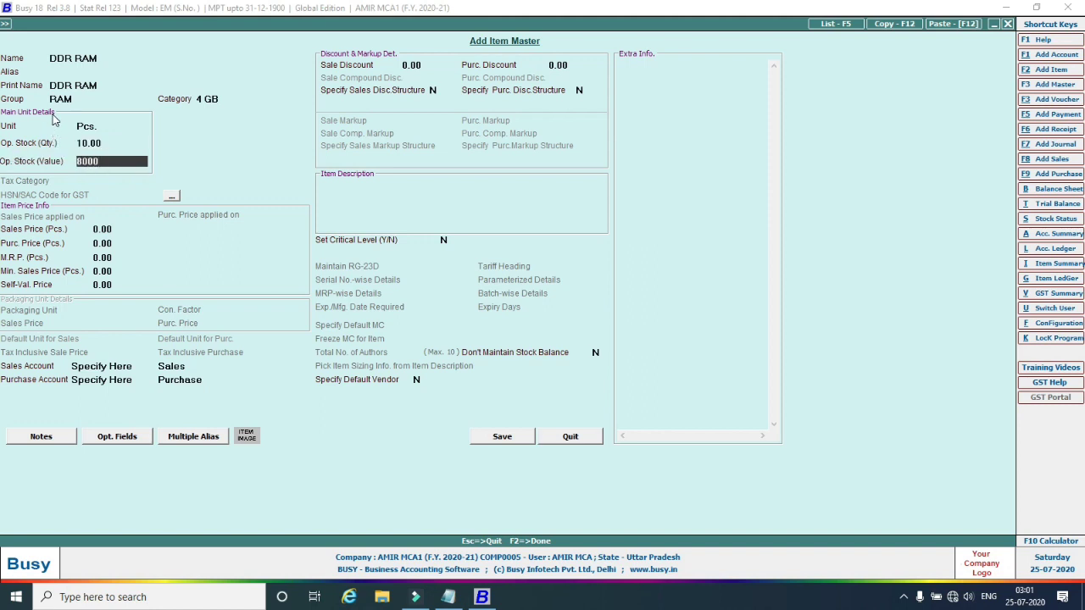
key(Return)
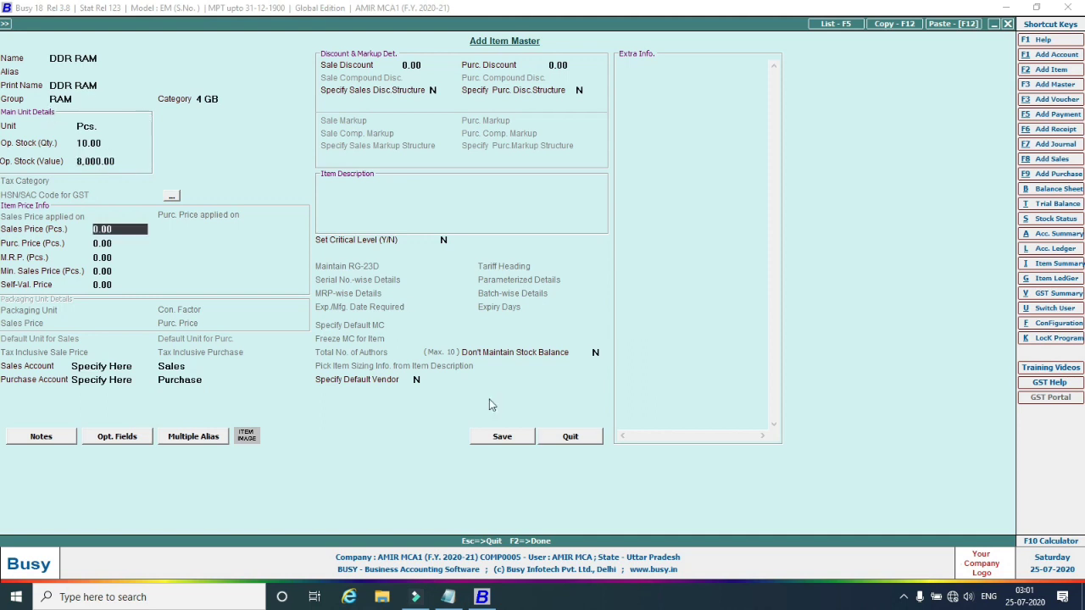
click(502, 437)
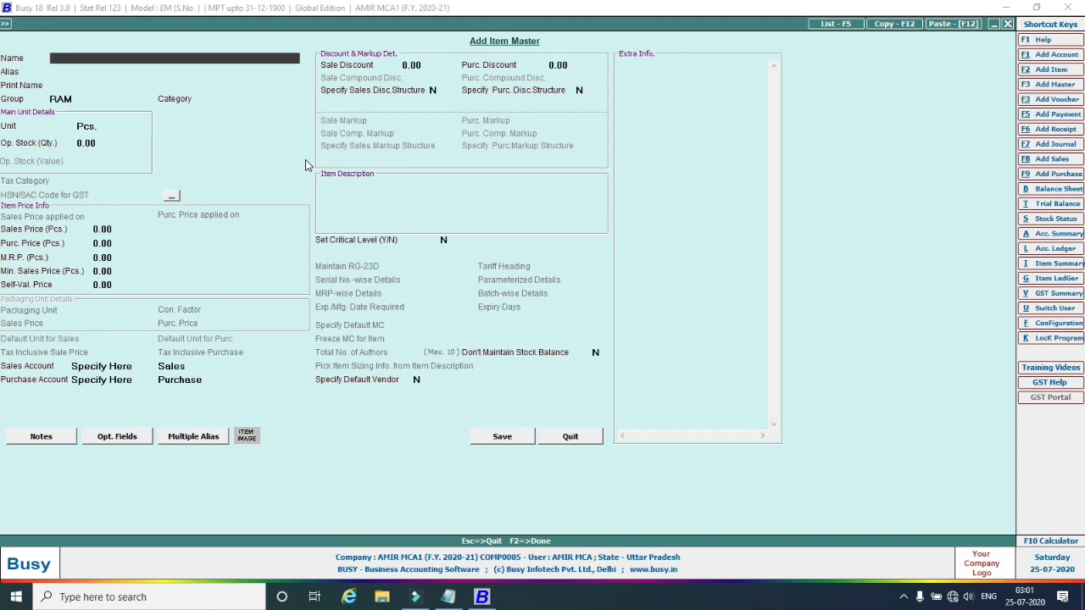
key(Escape)
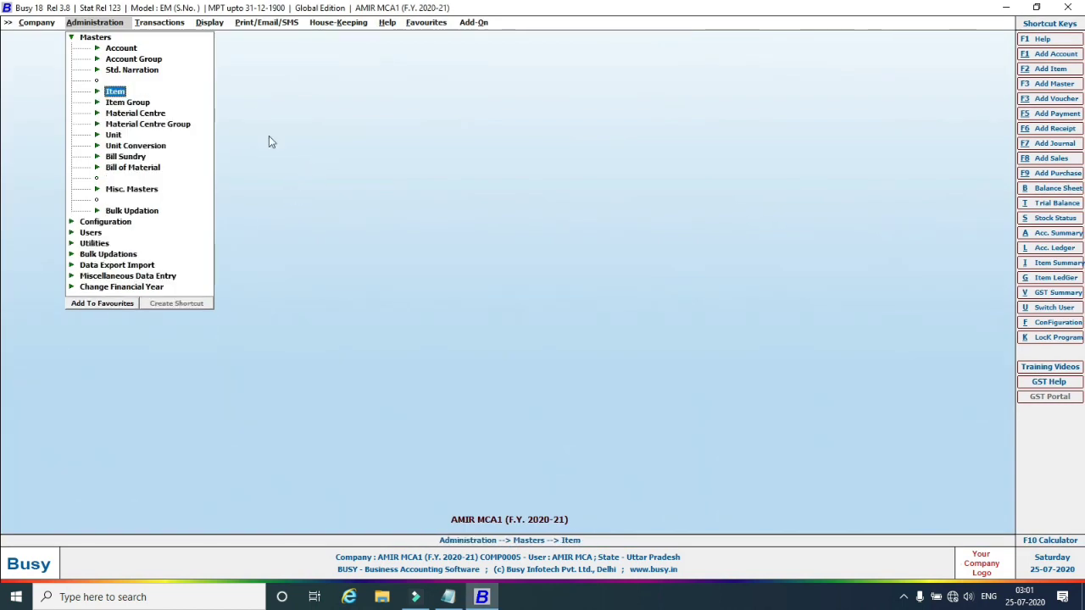
After briefly checking Daily Balances, open Stock Status > Closing Stock - Alphabetical > Balances Only.
click(209, 24)
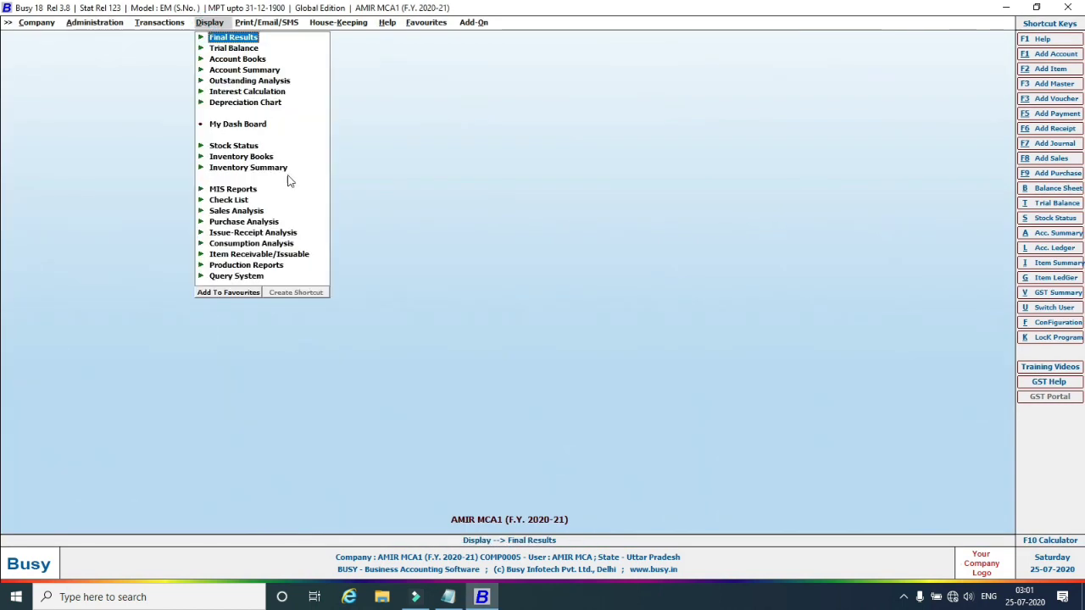
click(208, 169)
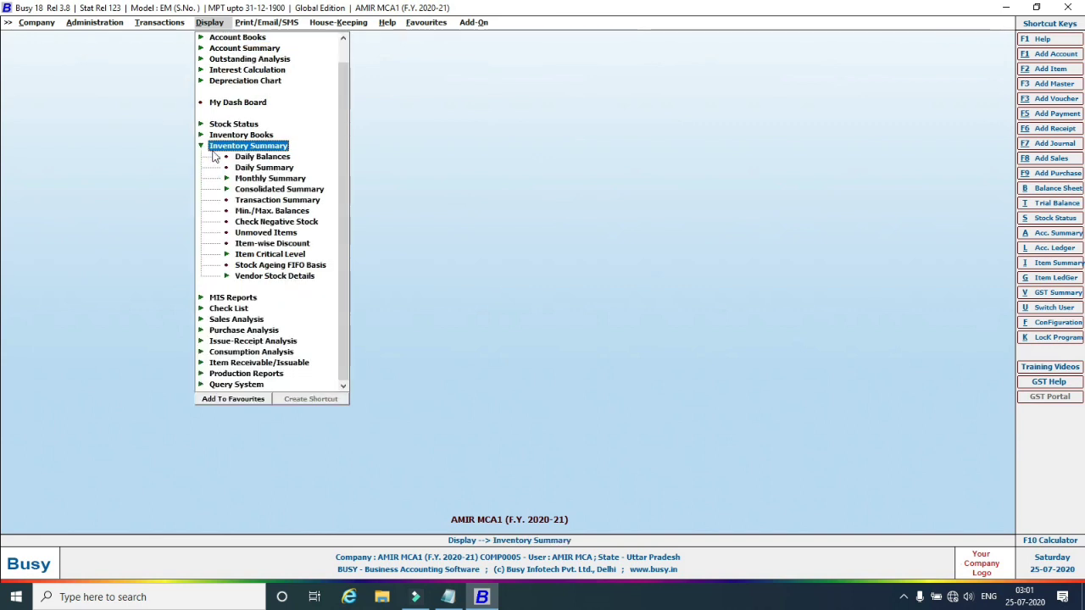
click(268, 159)
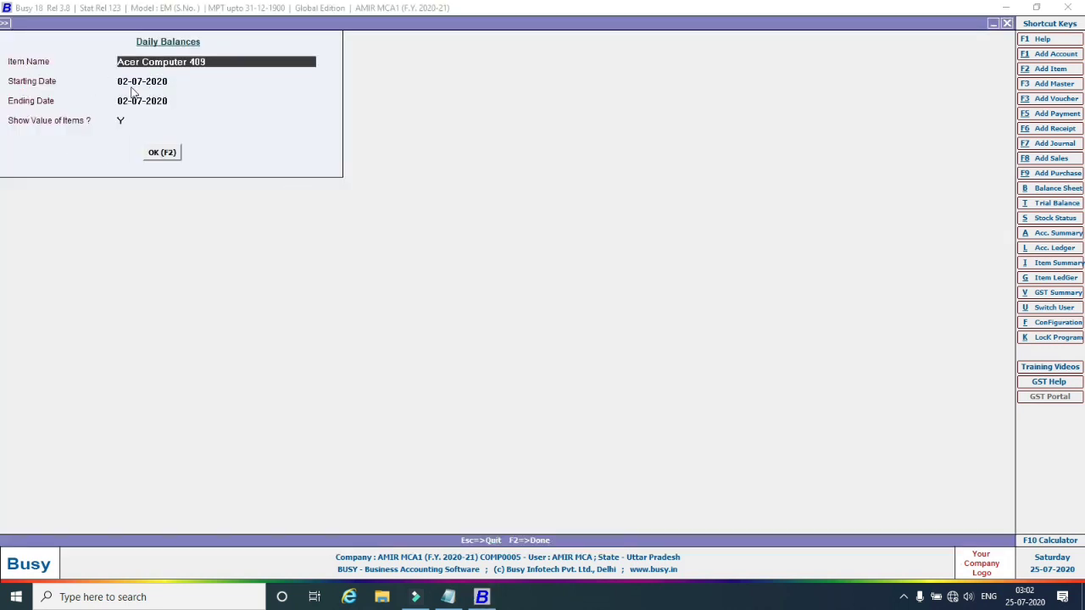
key(Escape)
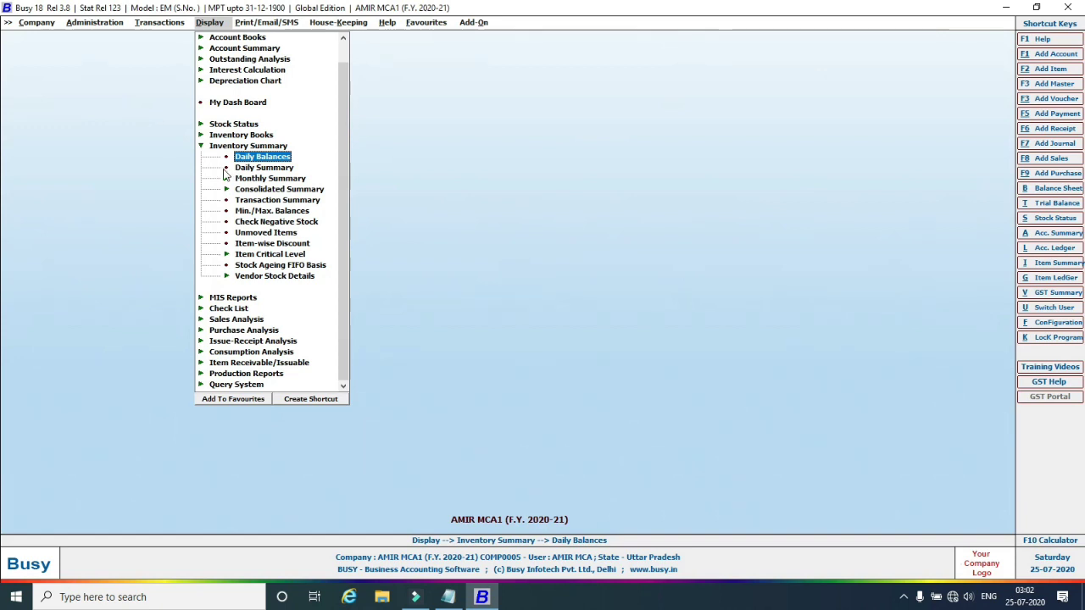
click(213, 125)
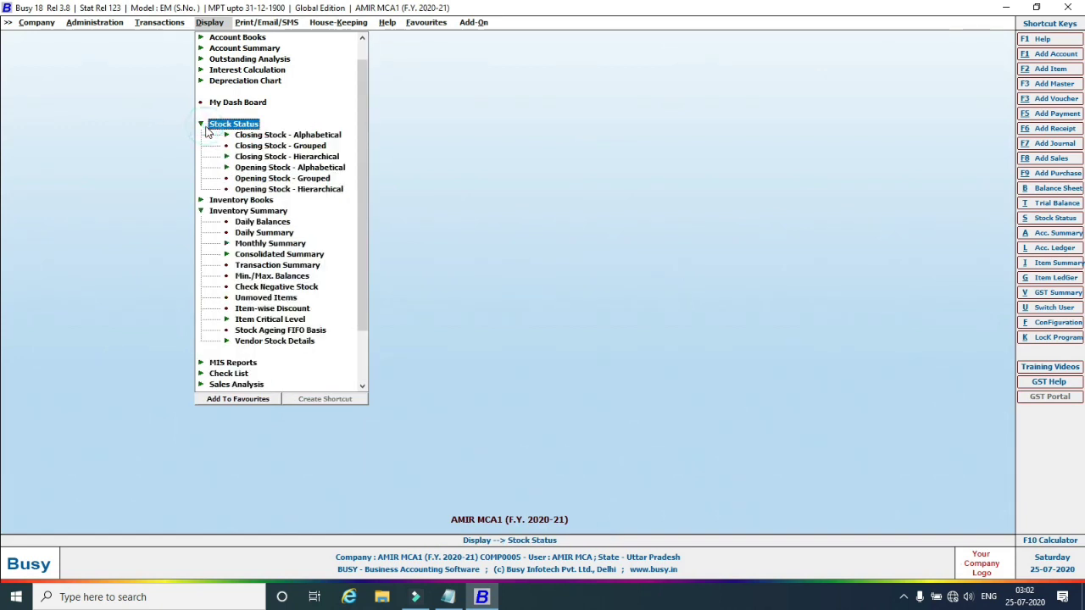
click(262, 136)
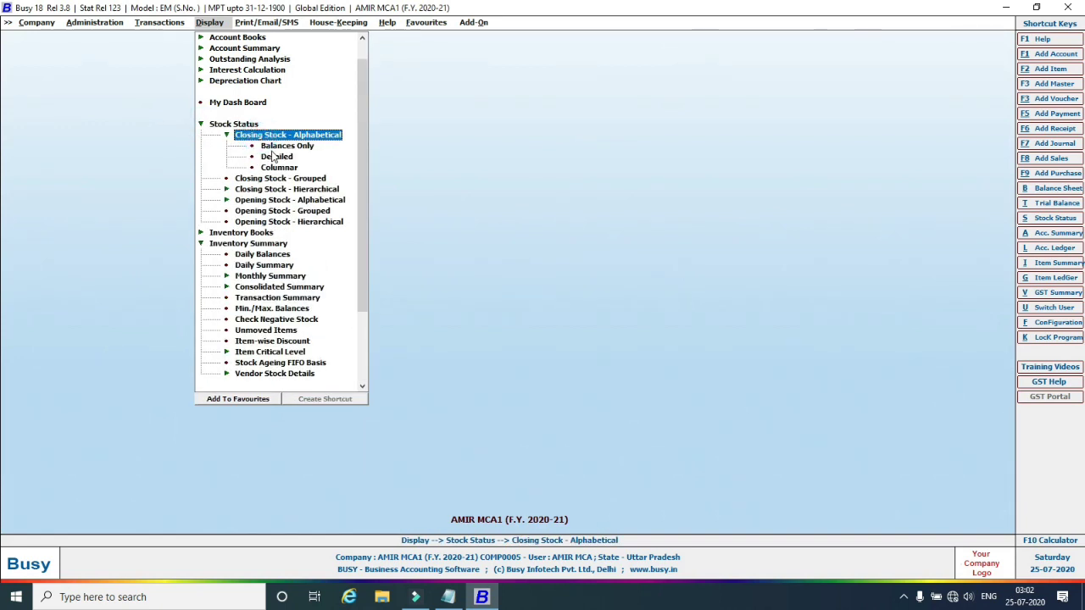
click(272, 148)
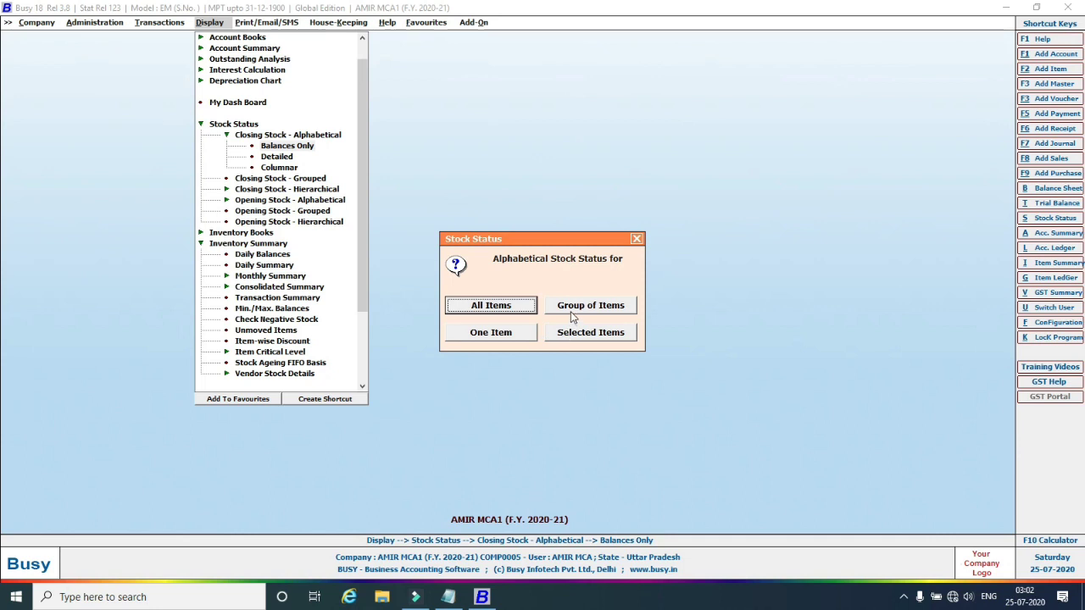
Report on a group of items: the RAM group, 4 GB category.
click(580, 336)
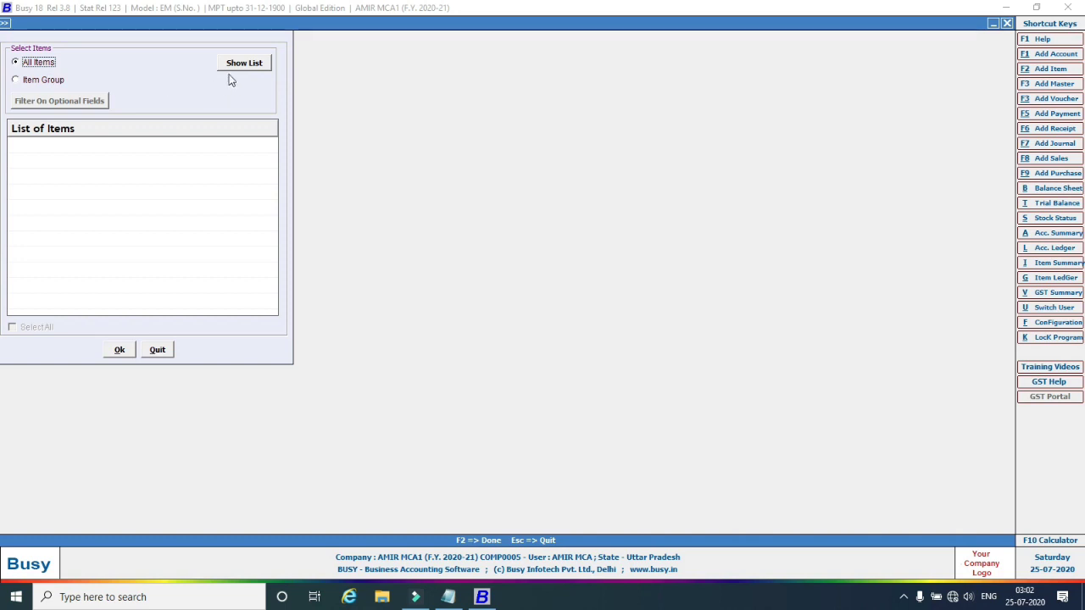
key(Escape)
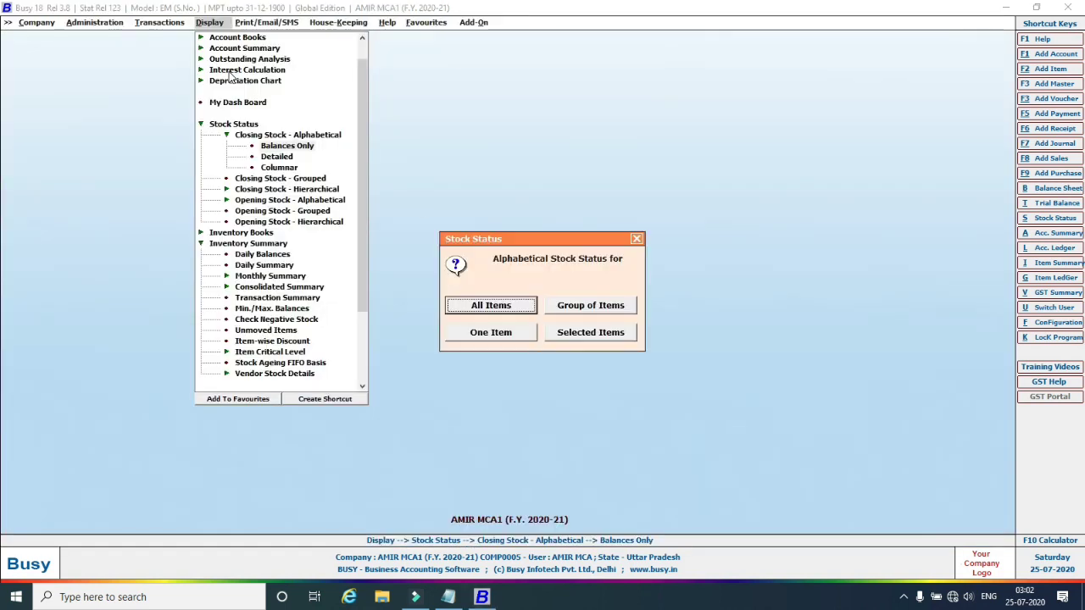
click(590, 312)
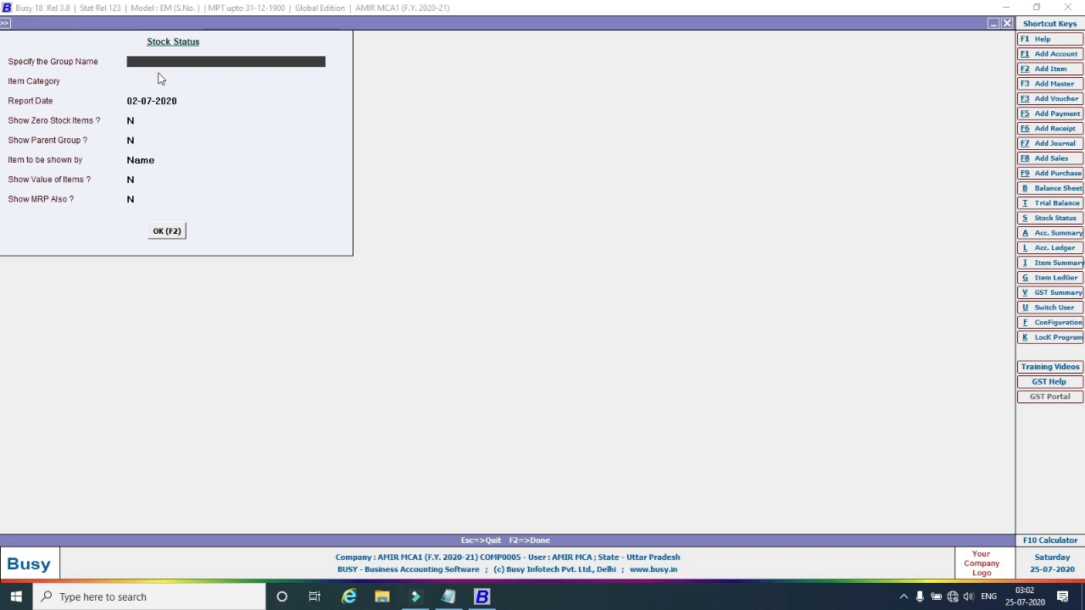
click(150, 64)
text(Ra)
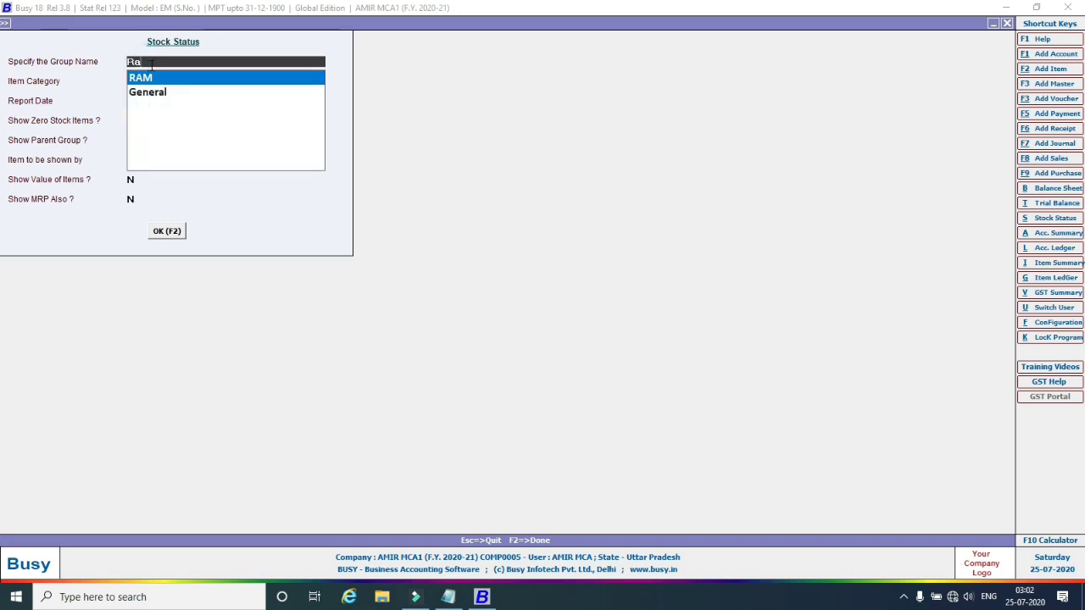
click(157, 77)
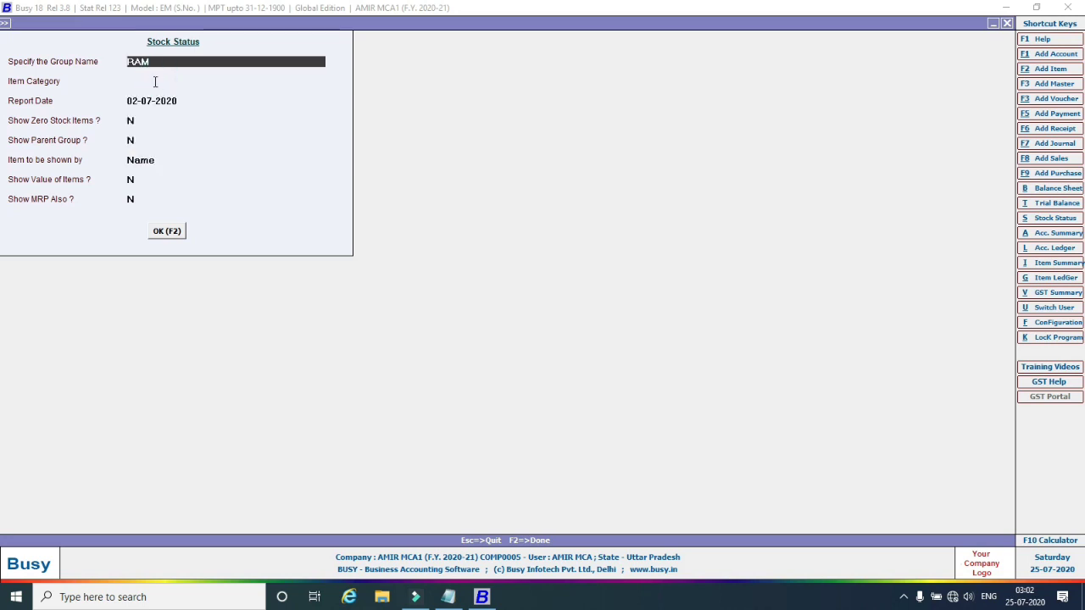
click(156, 80)
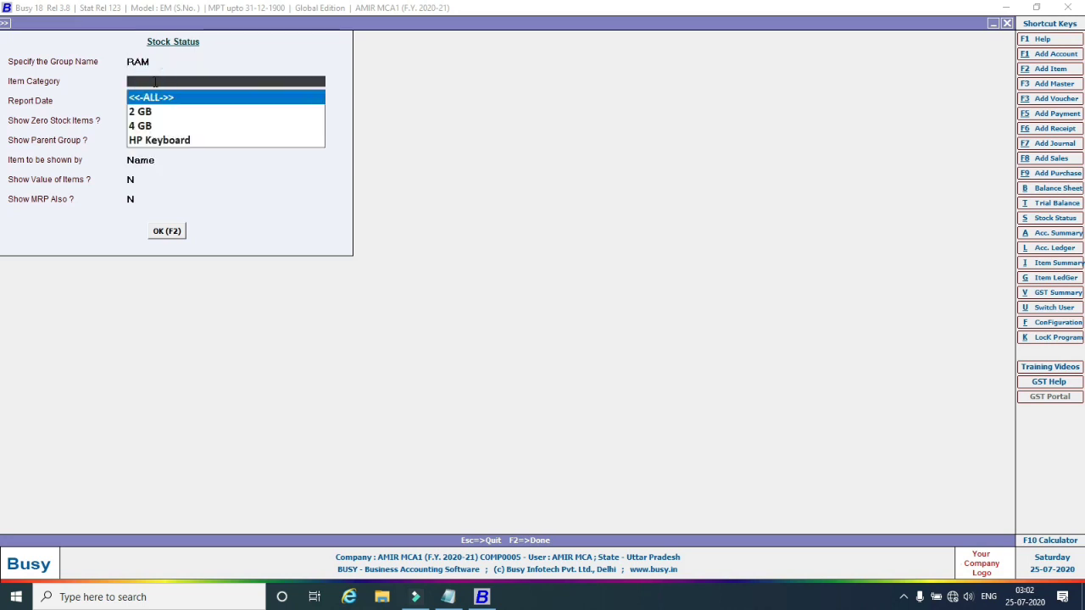
click(146, 127)
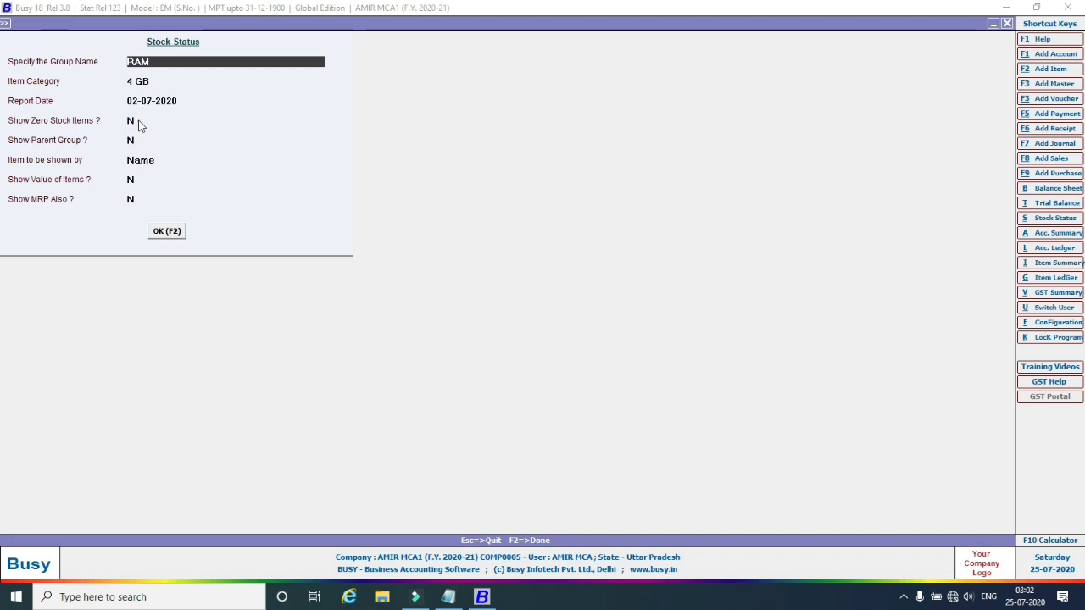
Set all Show options to Y, then run and close the stock status report.
click(131, 122)
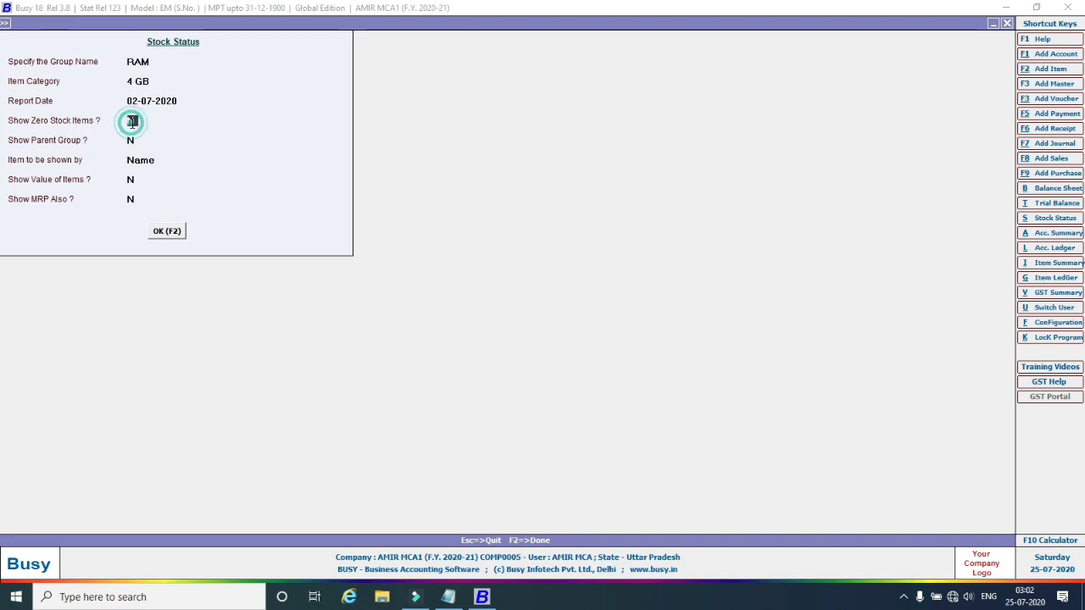
text(y)
click(133, 138)
text(y)
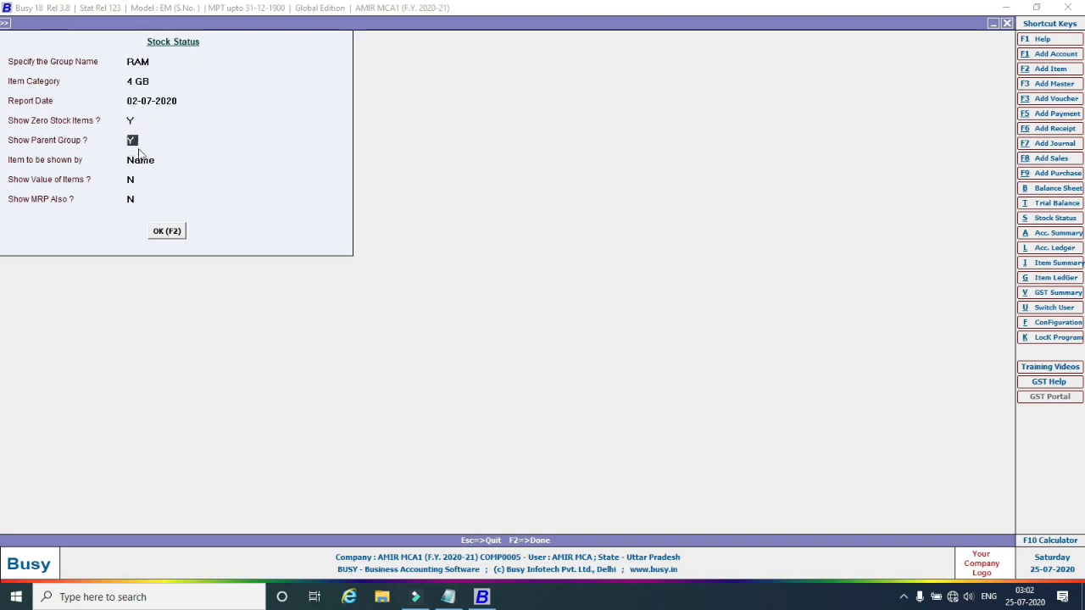
click(132, 180)
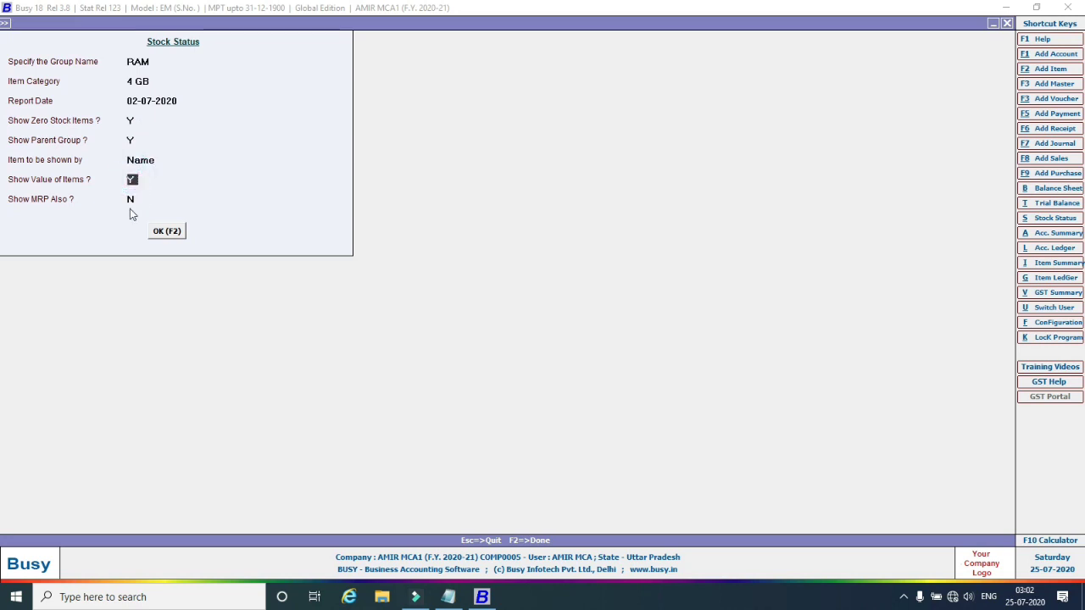
text(y)
click(132, 199)
text(y)
click(167, 233)
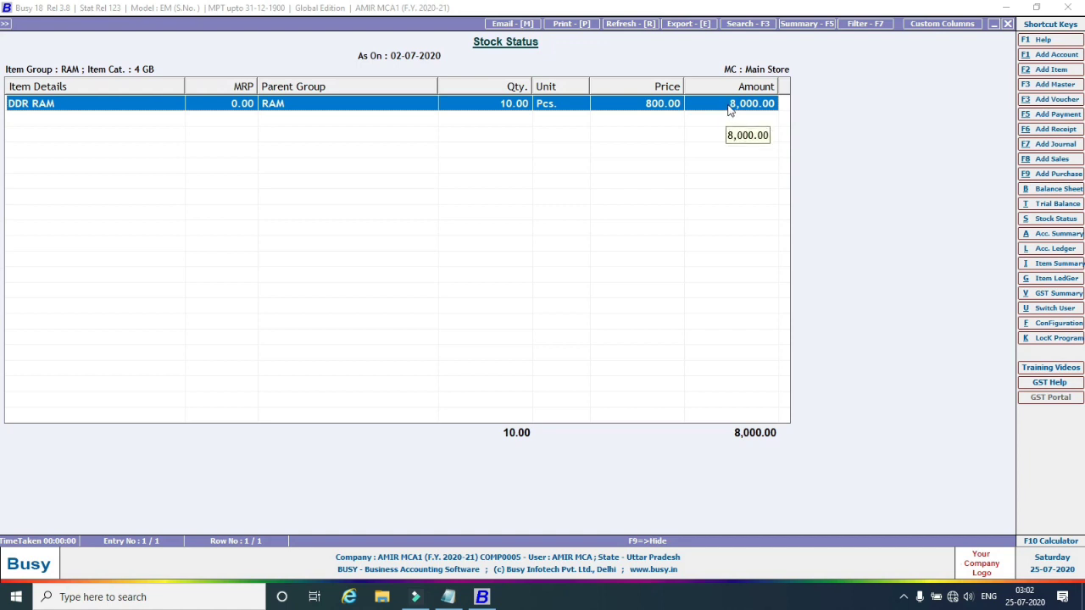
key(Escape)
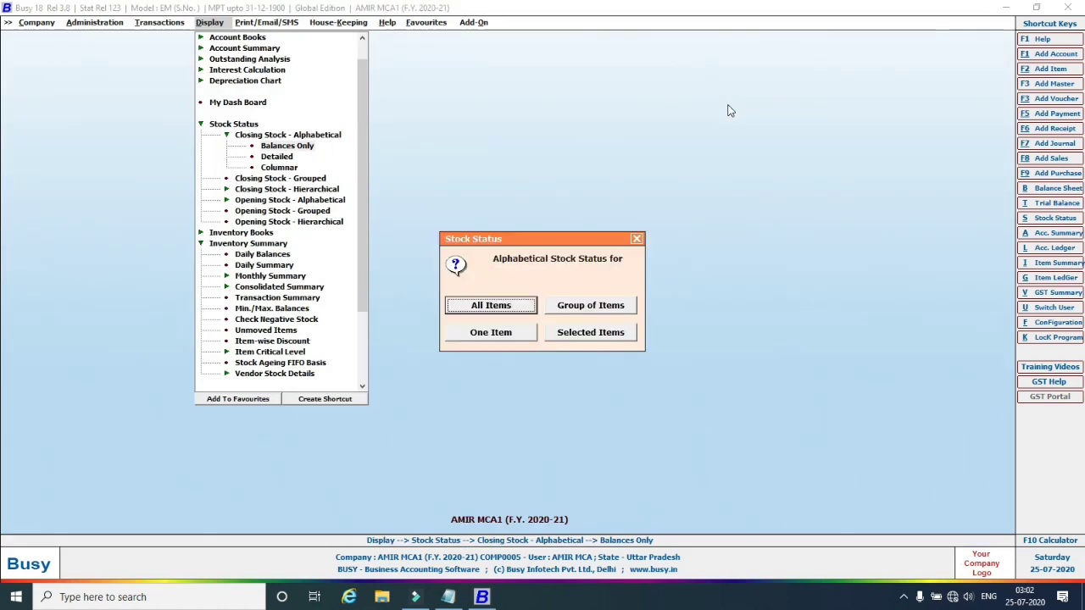
Run the stock status report for the Keyboard group, HP Keyboard category, then close it.
click(577, 307)
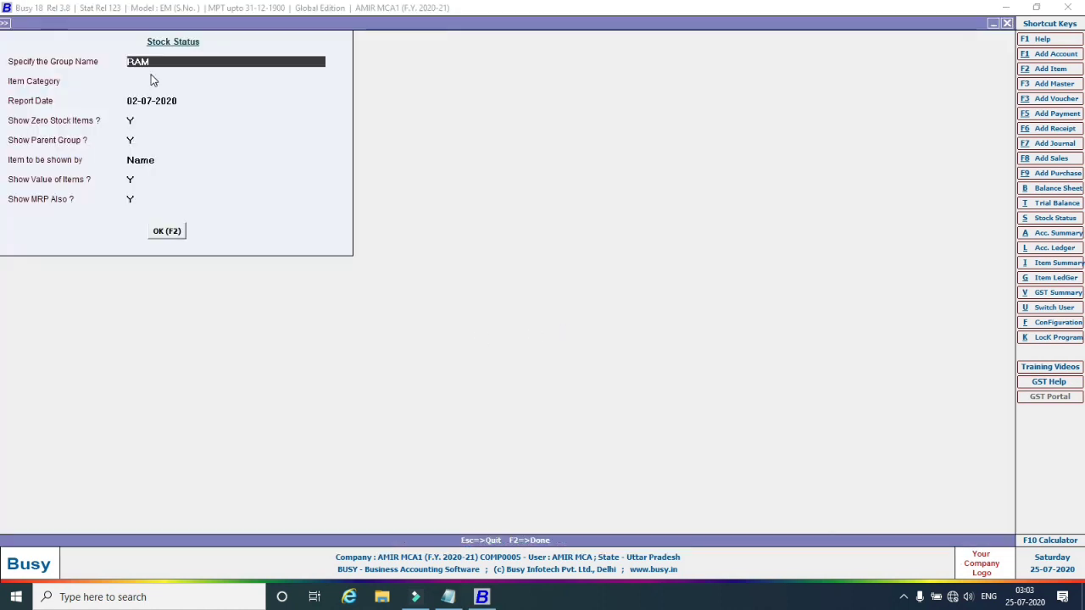
click(153, 80)
click(149, 62)
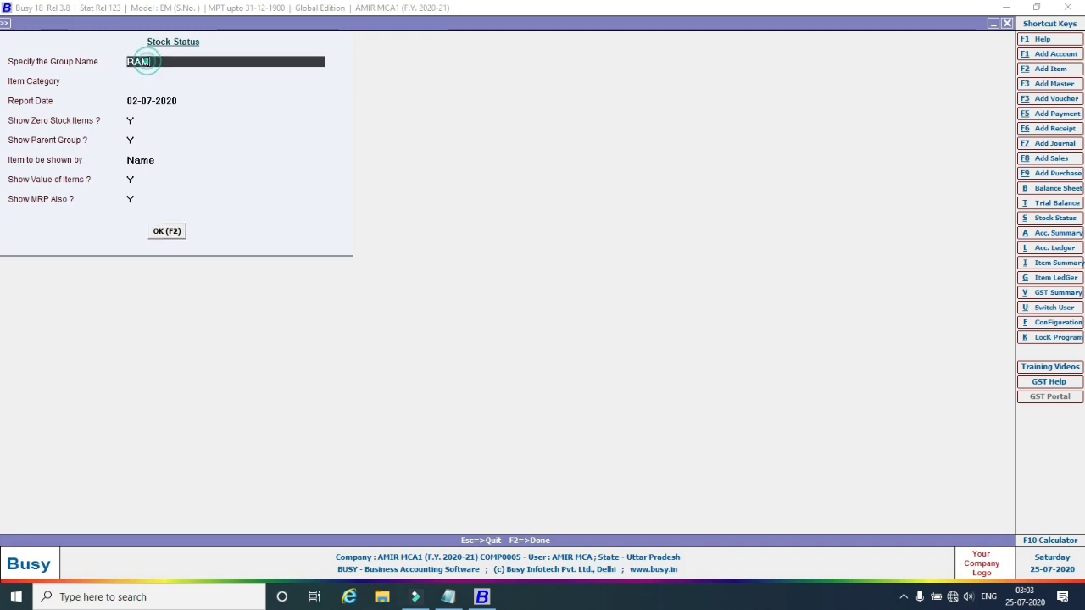
text(R)
key(BackSpace)
text(k)
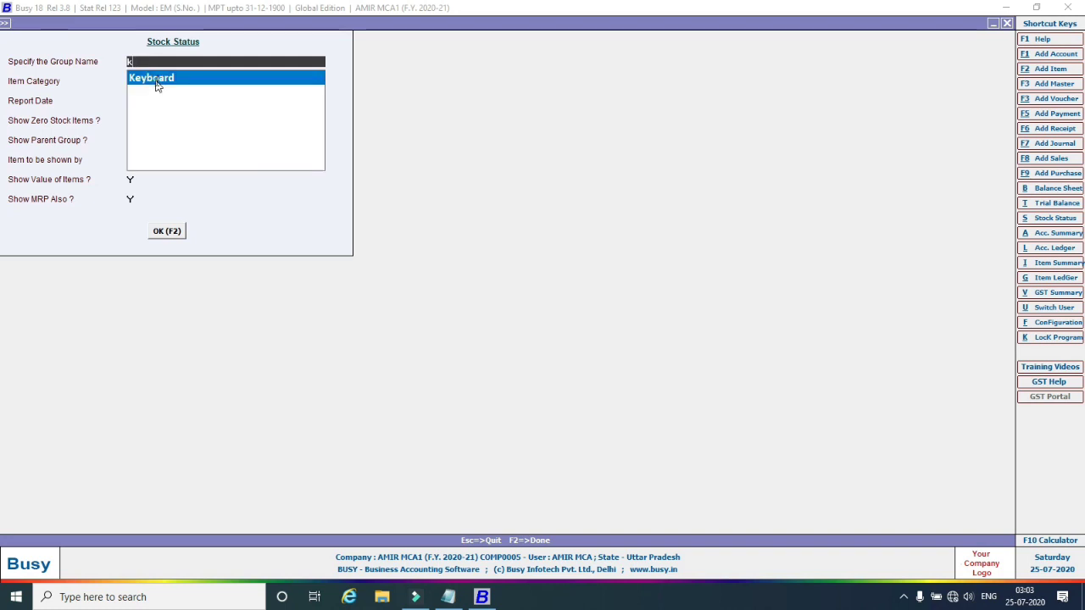
click(156, 81)
click(157, 82)
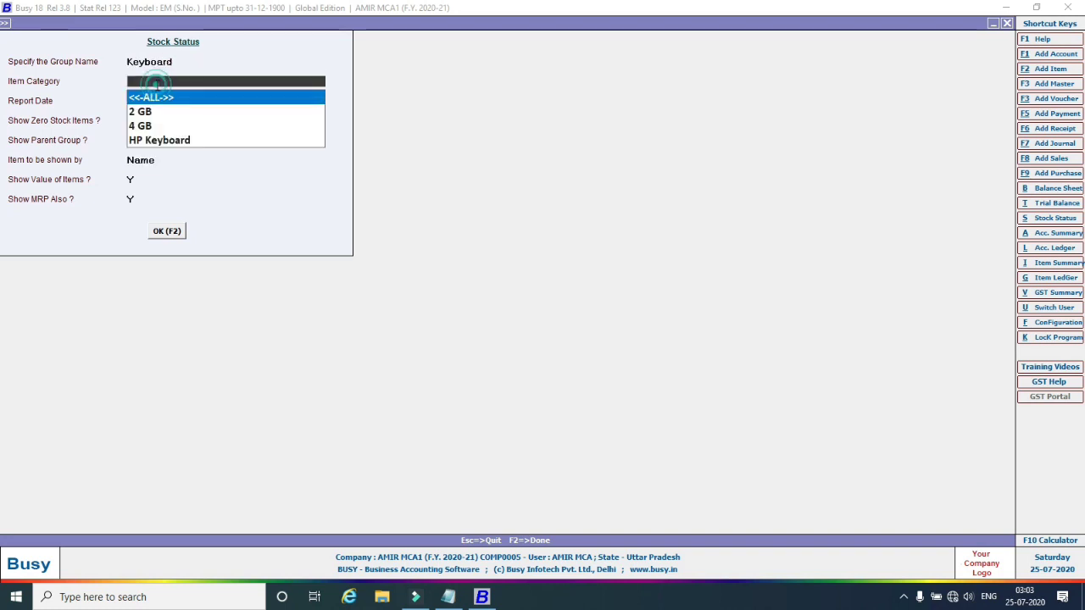
click(158, 140)
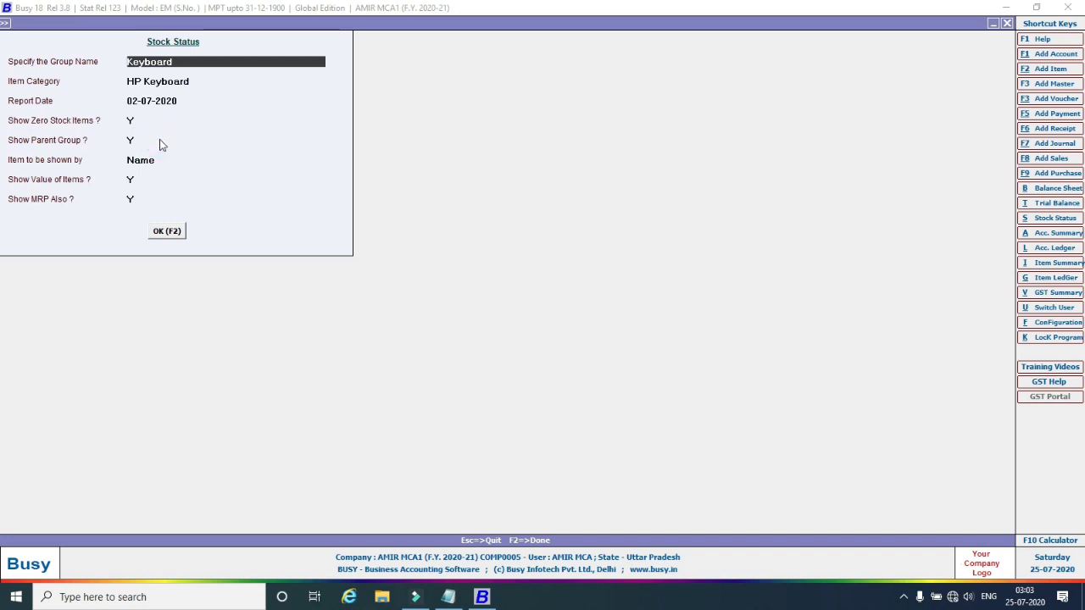
click(166, 231)
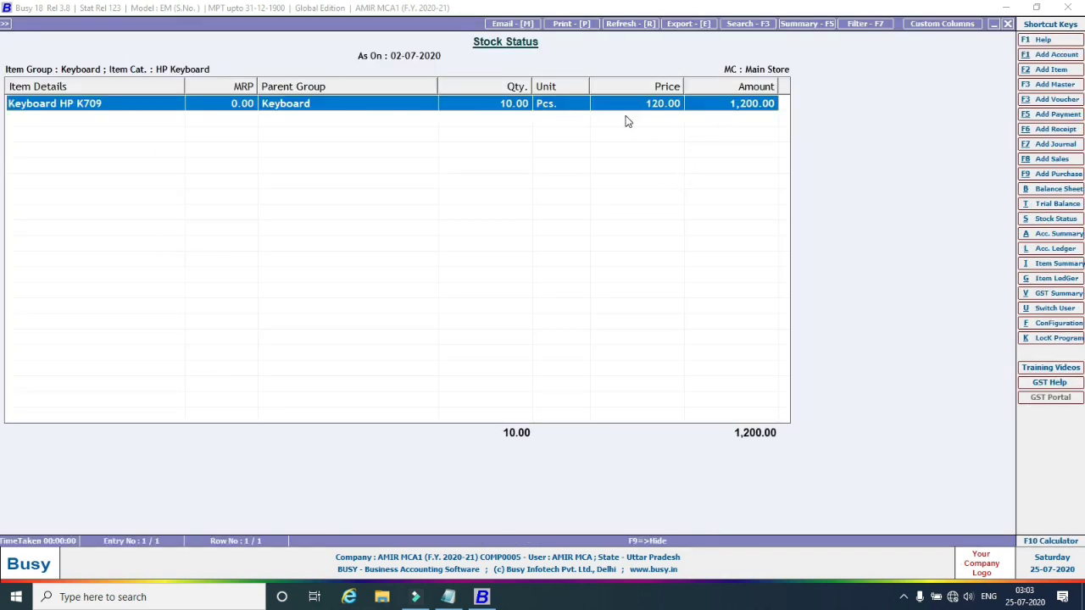
key(Escape)
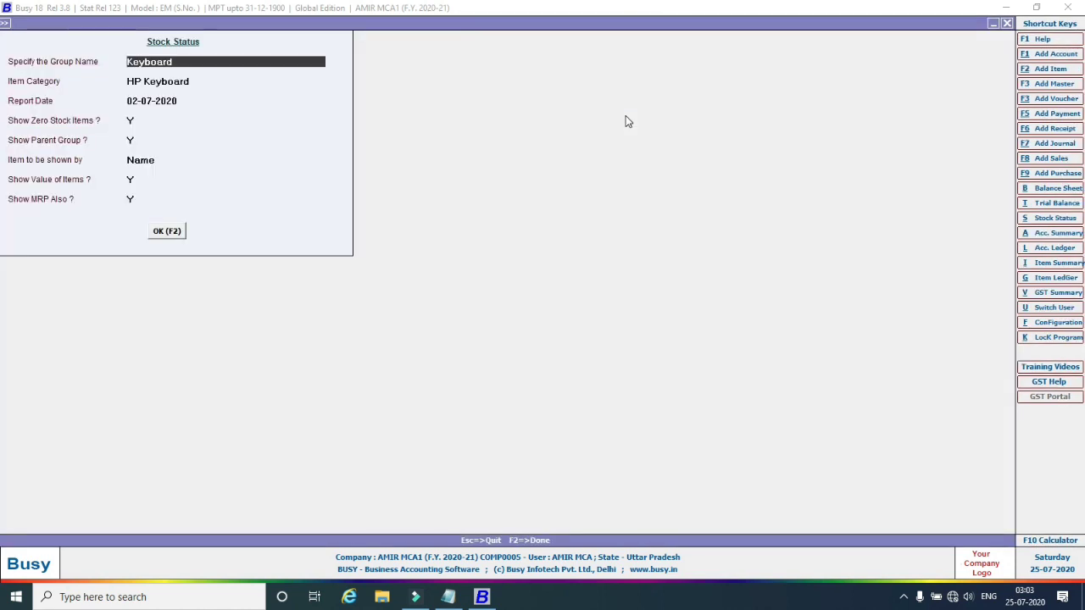
key(Escape)
View stock for all items in all categories (42 units, 19,350.00), then close it.
click(512, 305)
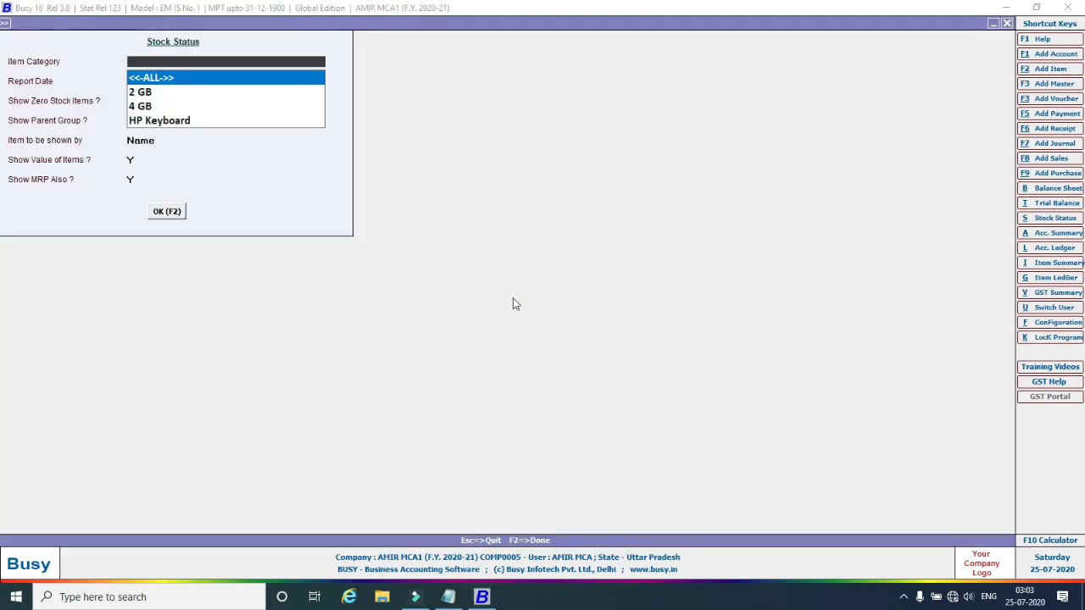
click(165, 80)
key(Return)
click(166, 211)
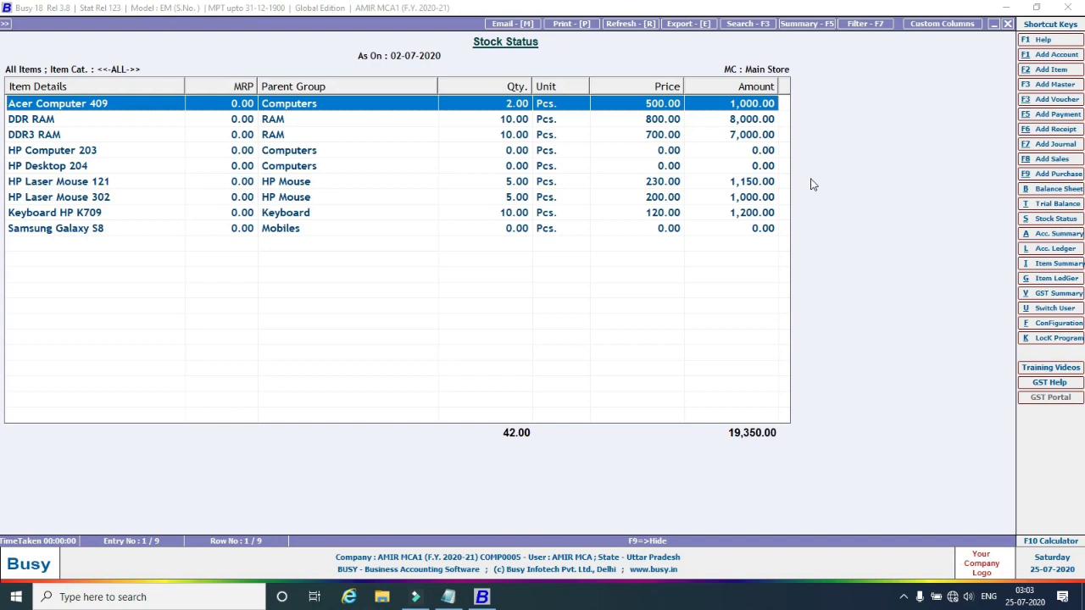
key(Escape)
key(Escape)
key(Escape)
key(Escape)
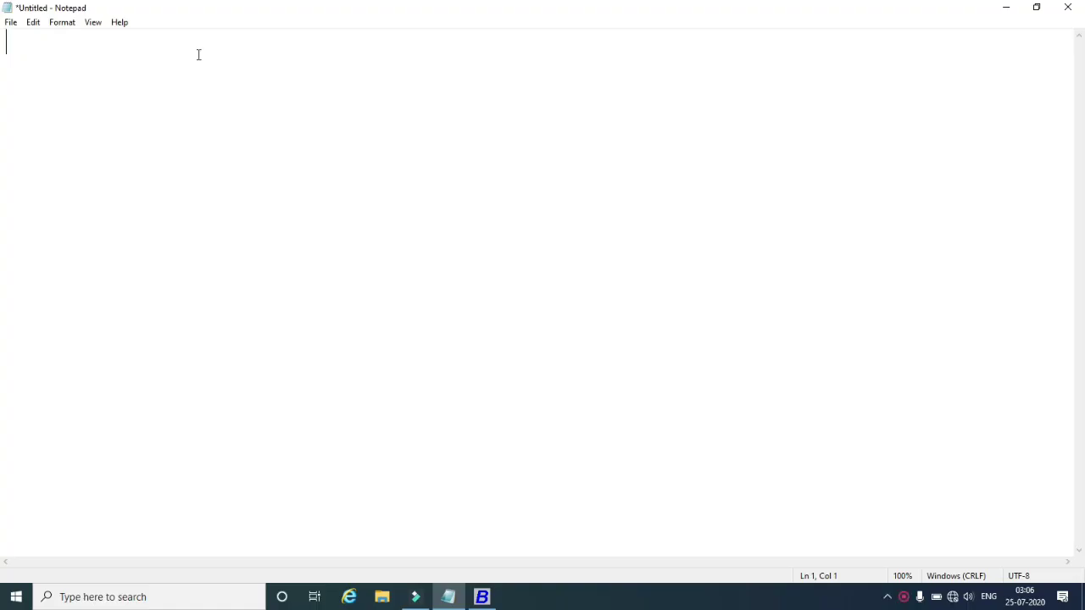
Write 'Bill Sundry' with a dashed underline, followed by 'Discount or Tax'.
text(Bill Sund)
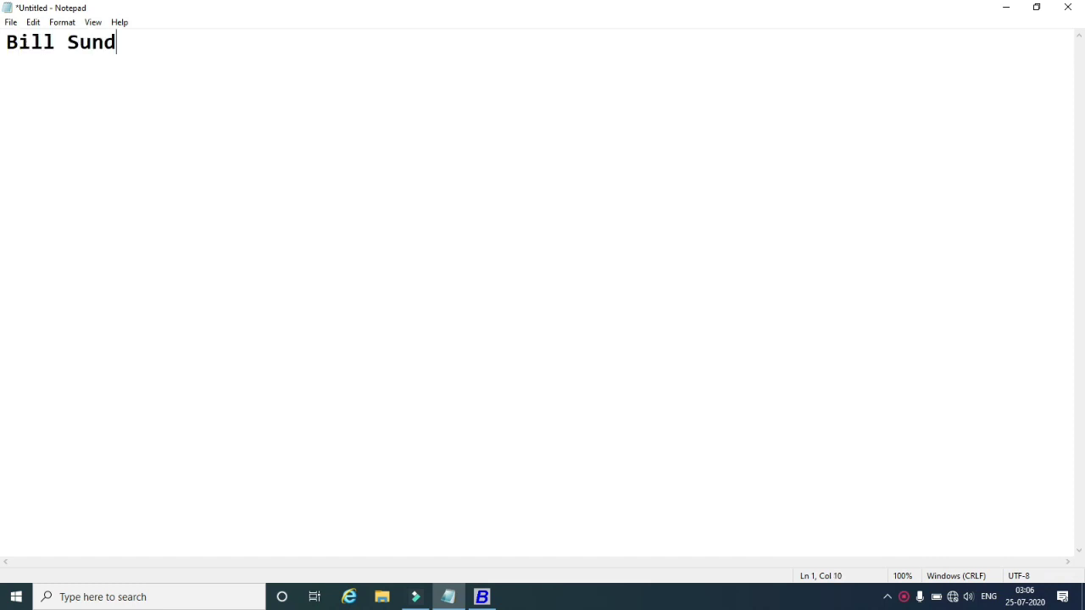
text(ry)
key(Return)
text(--------------)
key(Return)
text(Discount)
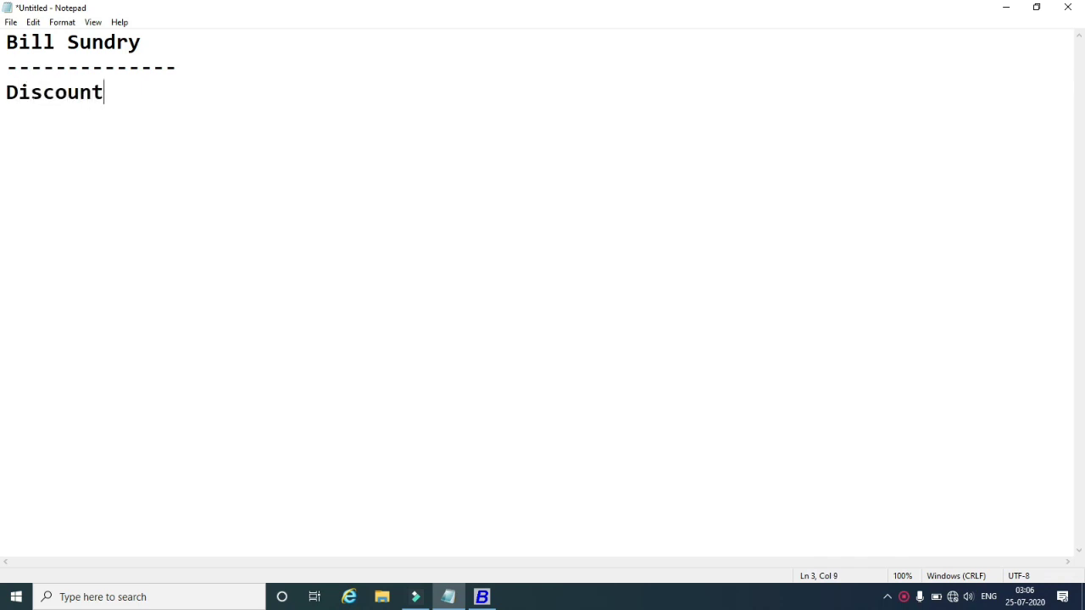
text( or Tac)
key(BackSpace)
text(X)
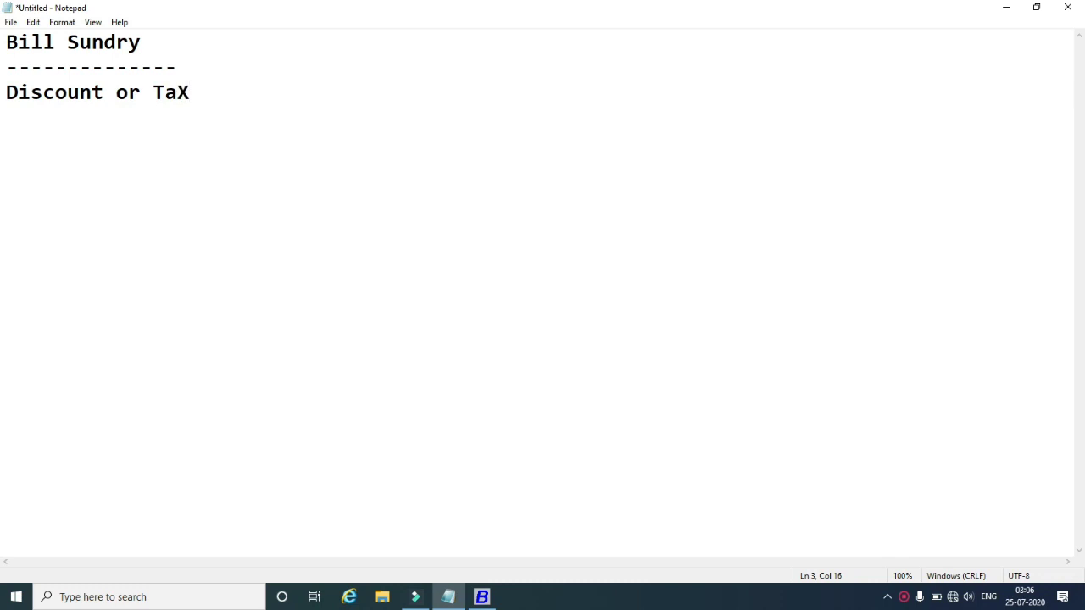
key(BackSpace)
text(x)
key(Return)
Add the heading 'Bill Sundry Setup' underlined with dashes.
text(Bill Sun)
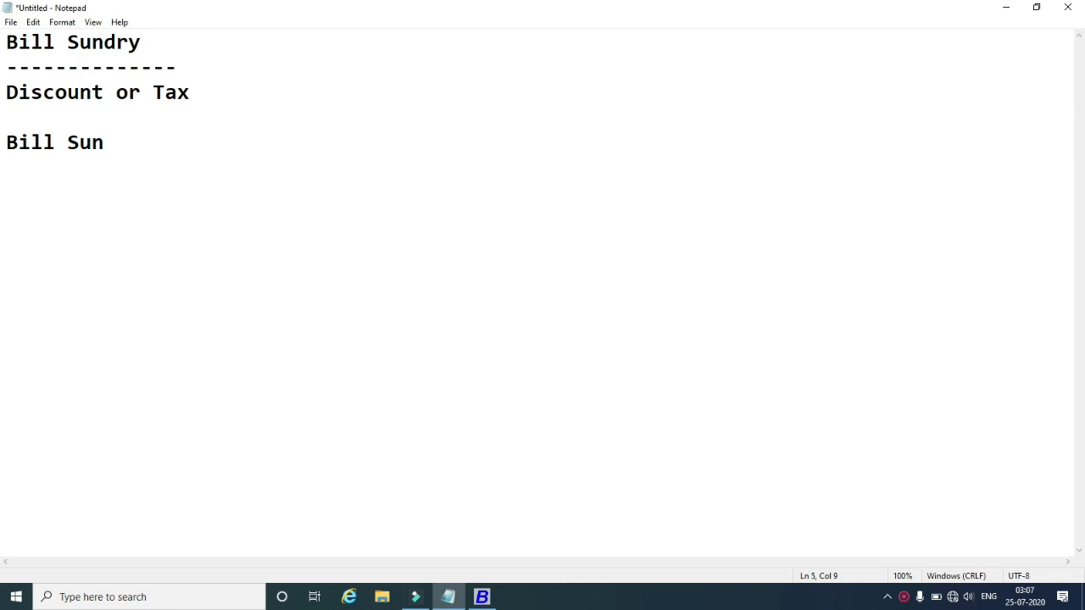
text(dry Seti)
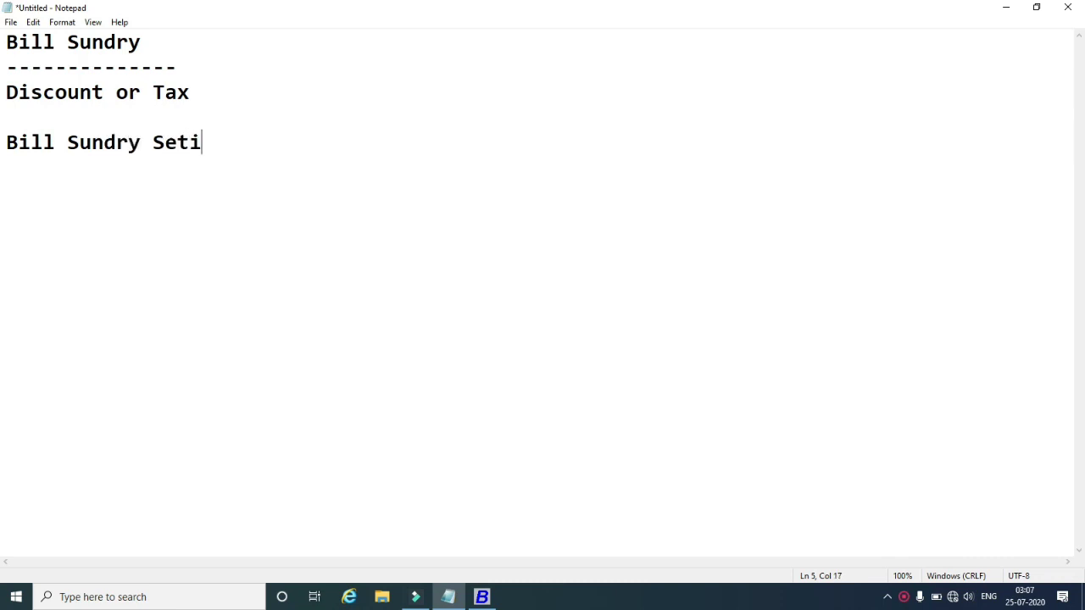
key(BackSpace)
text(up)
key(Return)
text(--------------------)
Back in Busy, open Masters > Bill Sundry > Add.
click(481, 596)
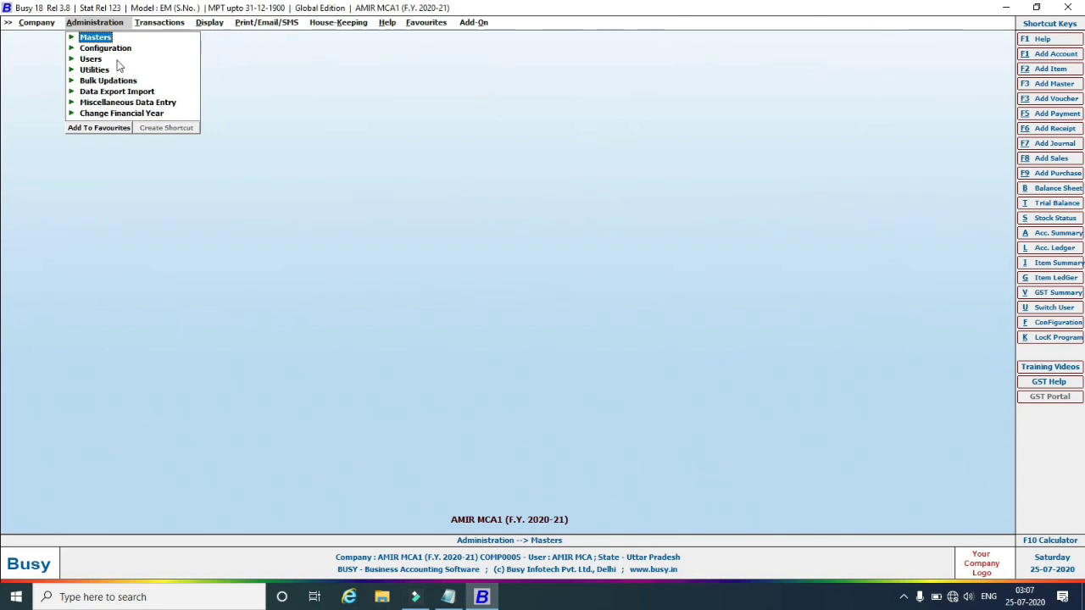
click(75, 39)
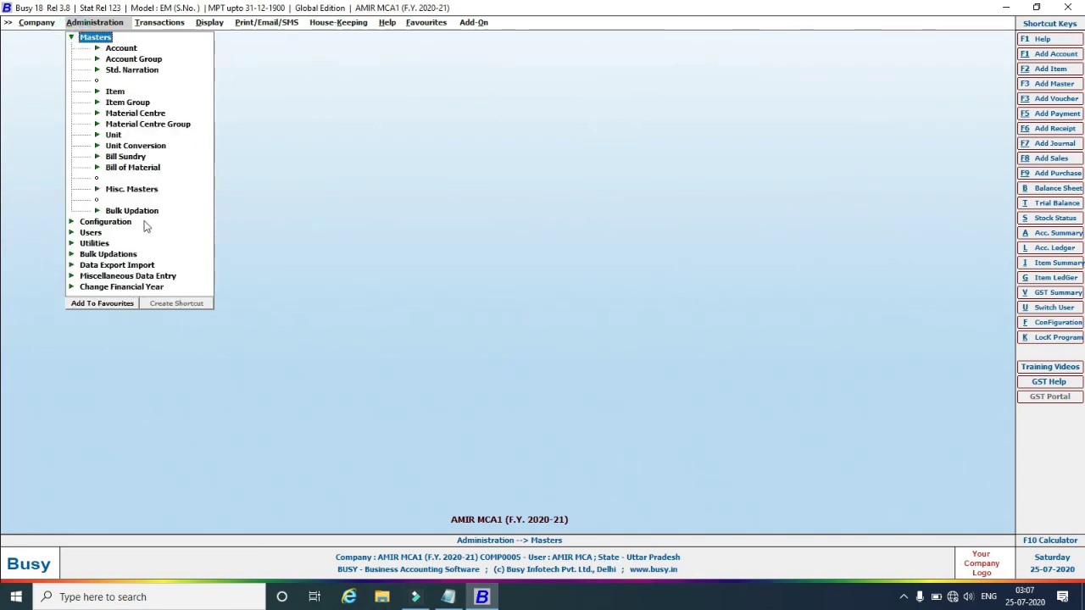
click(100, 158)
double_click(138, 167)
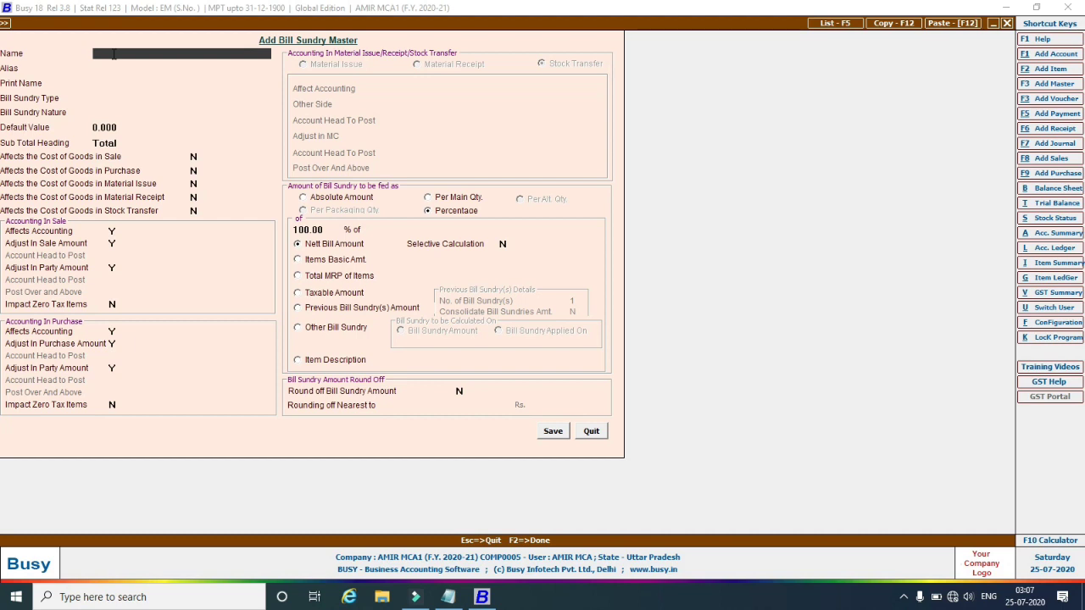
Name the bill sundry Service Charge, with type Additive and nature Others.
text(Service Cha)
key(Return)
key(Return)
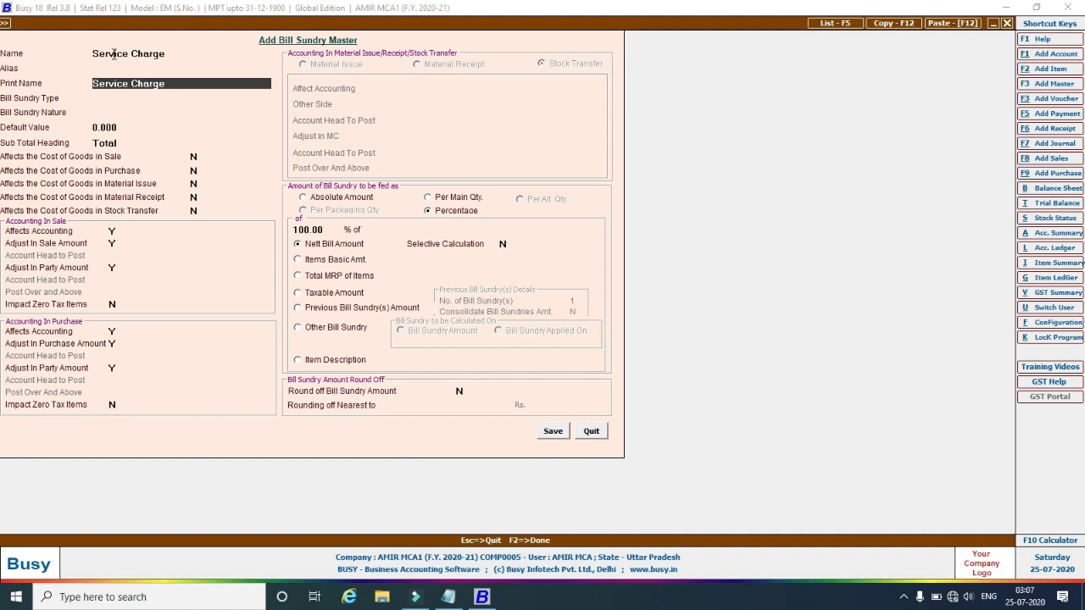
key(Return)
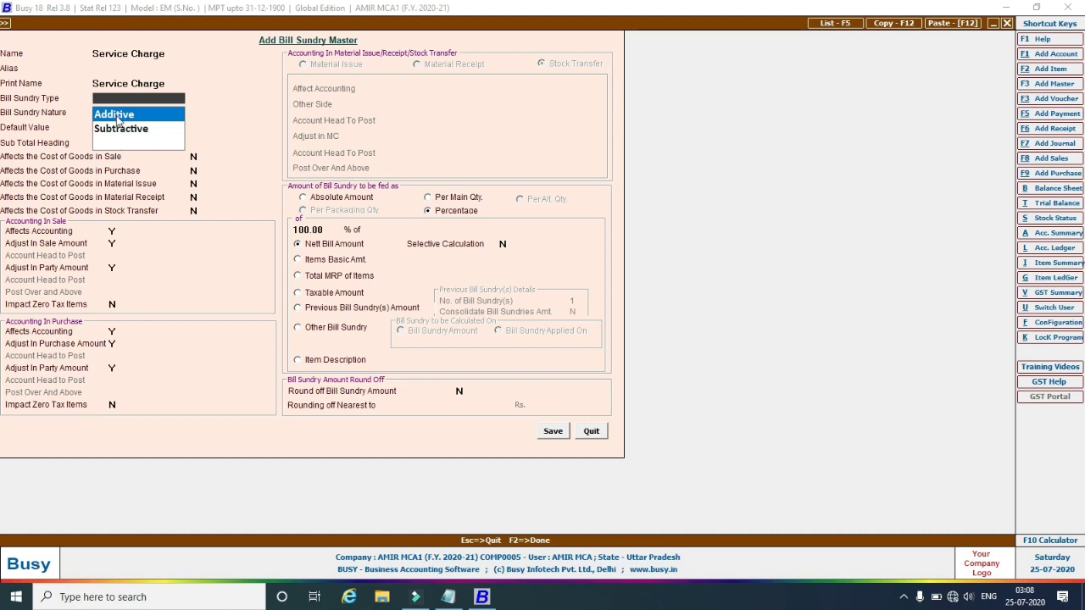
click(119, 116)
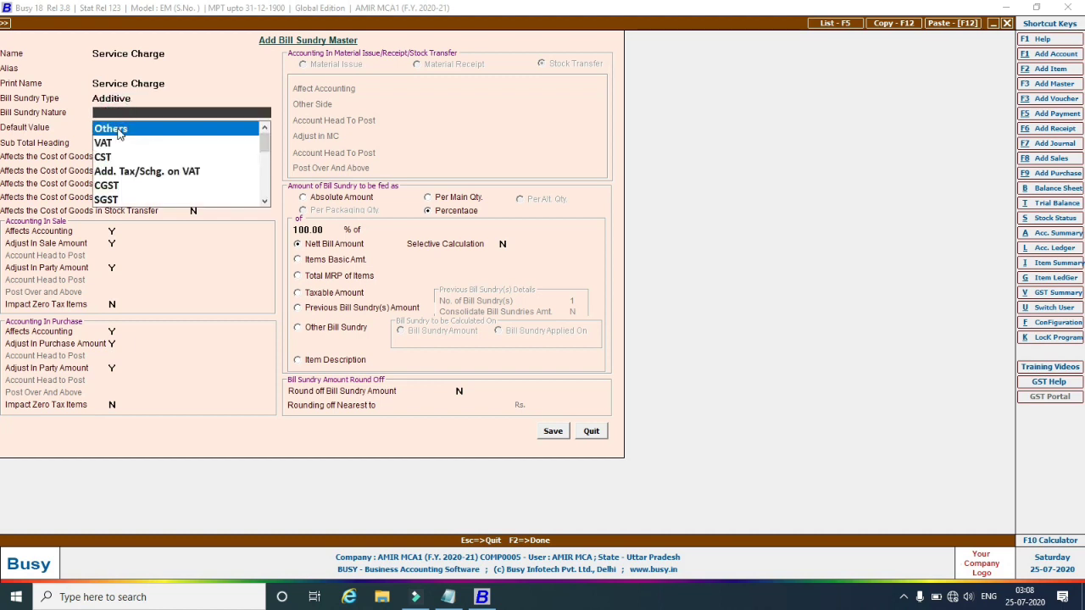
click(119, 128)
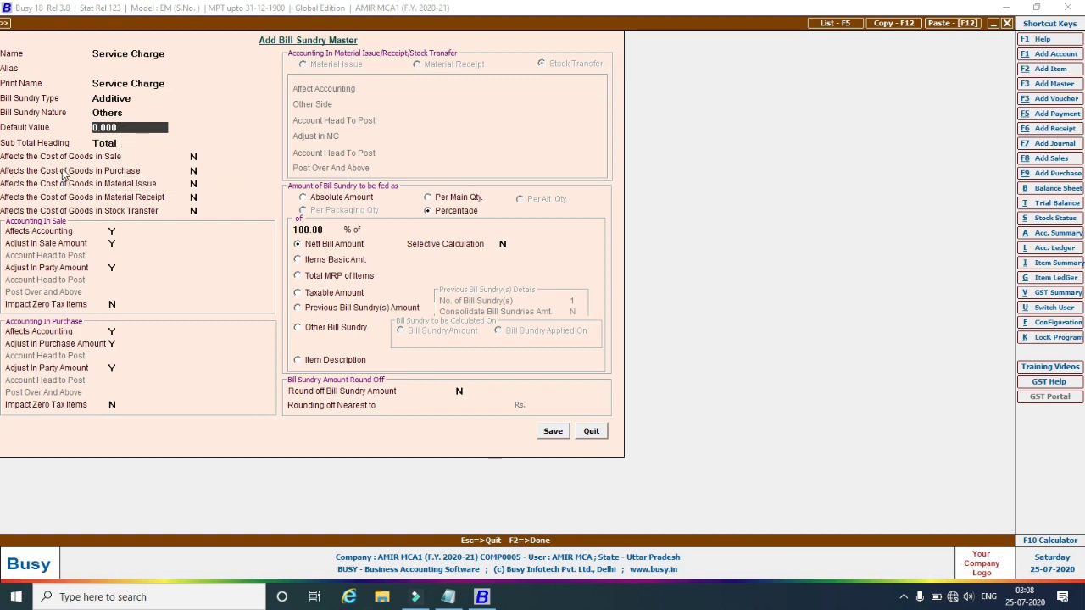
Make Service Charge affect cost of goods in sale as an absolute amount, and save it.
click(193, 157)
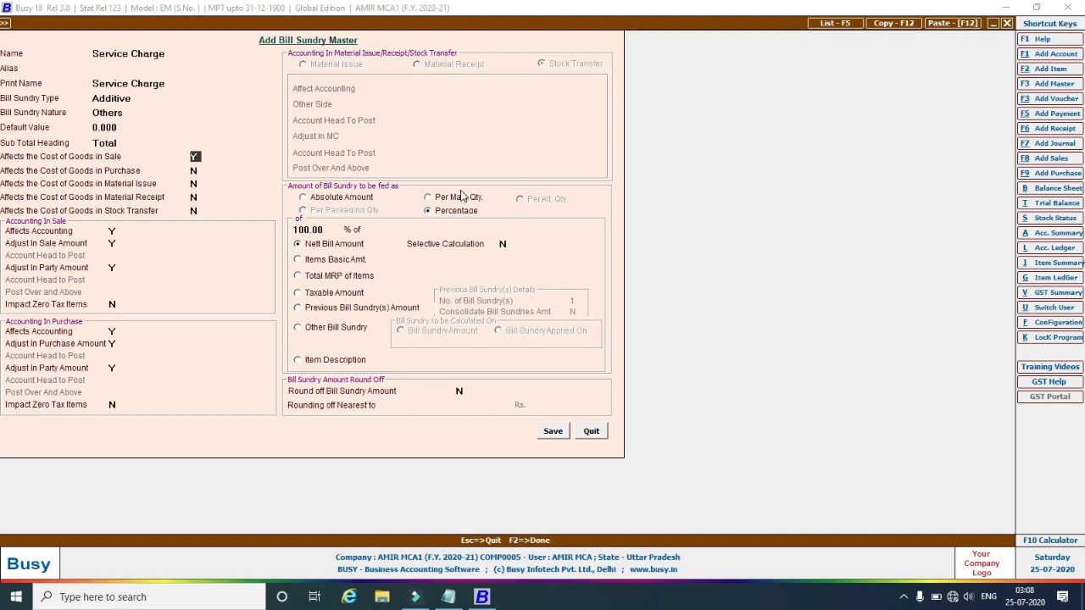
click(344, 204)
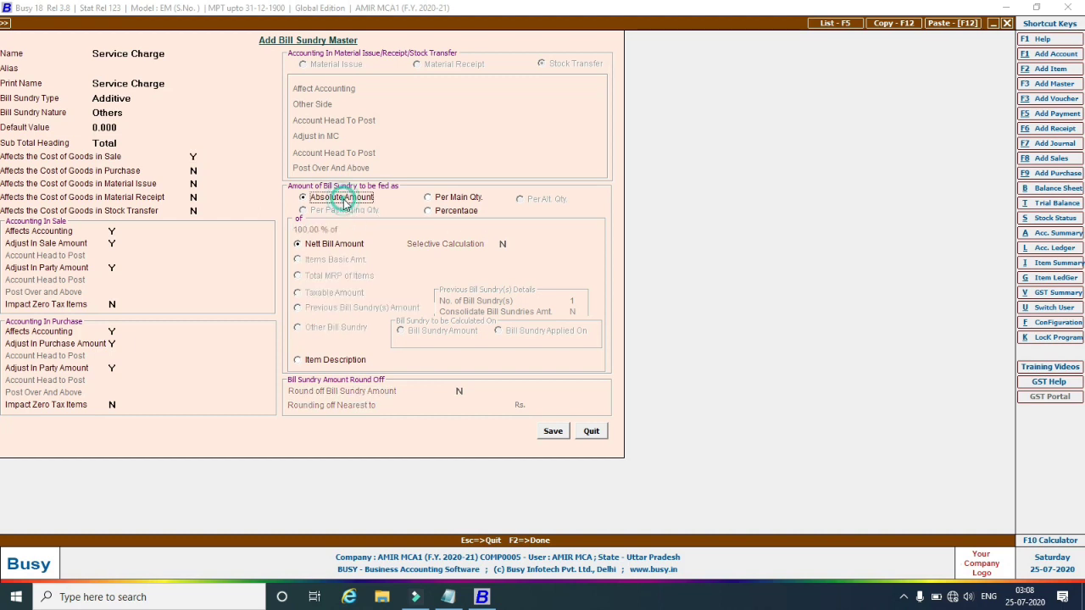
click(438, 211)
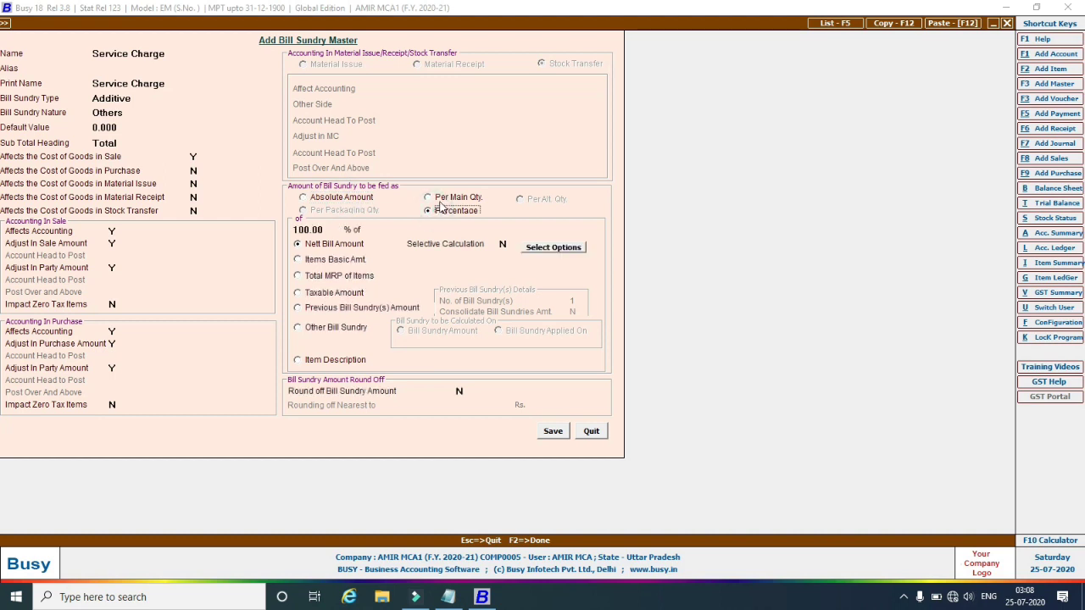
click(370, 202)
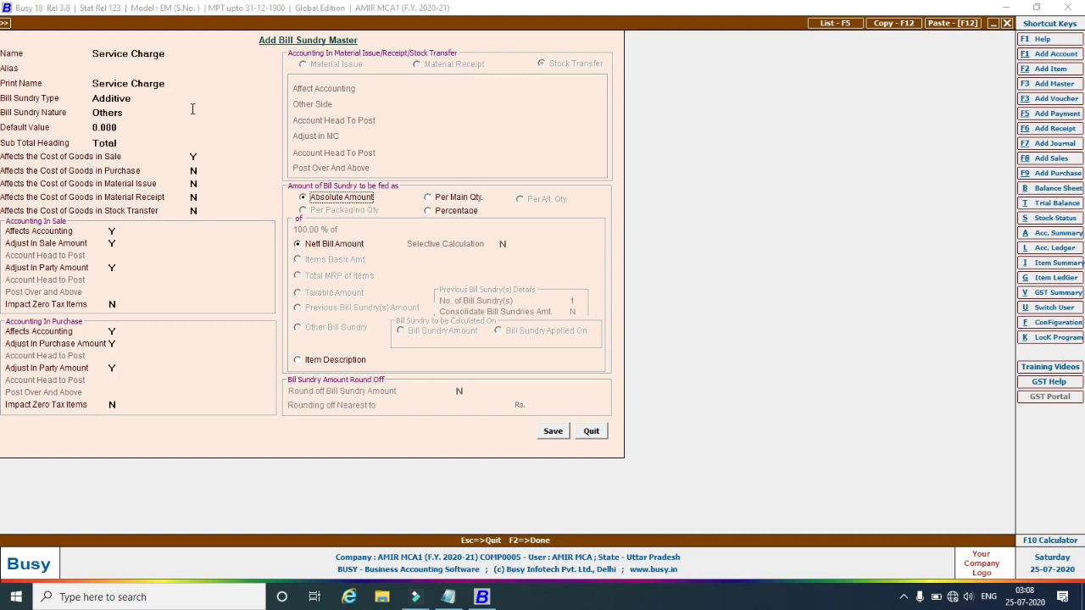
click(556, 432)
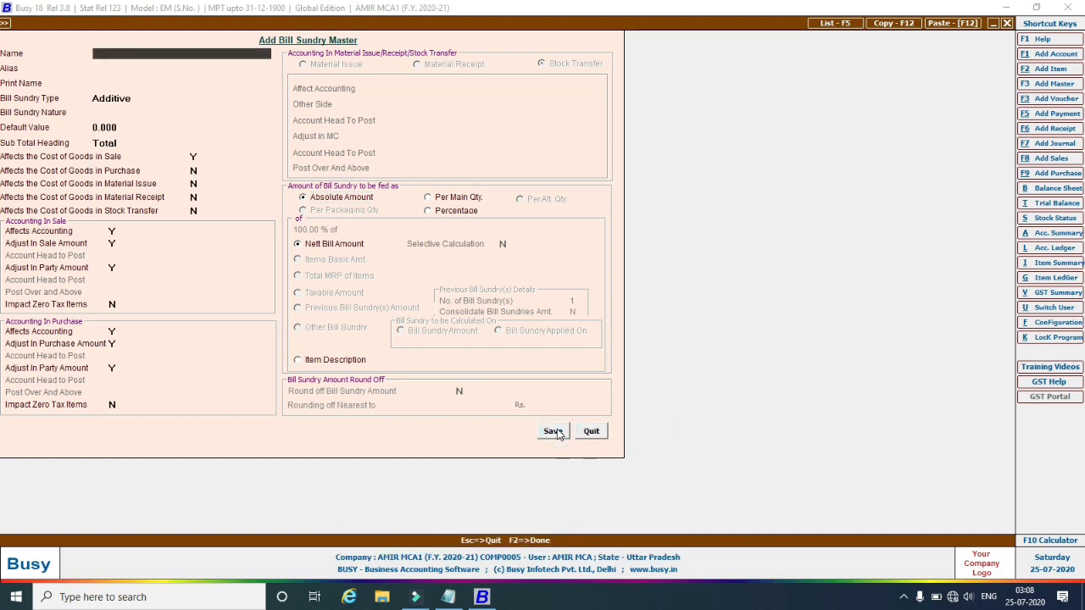
Start a new Main-series sales voucher, number 2, dated 03-07-2020.
key(Escape)
key(Escape)
key(Escape)
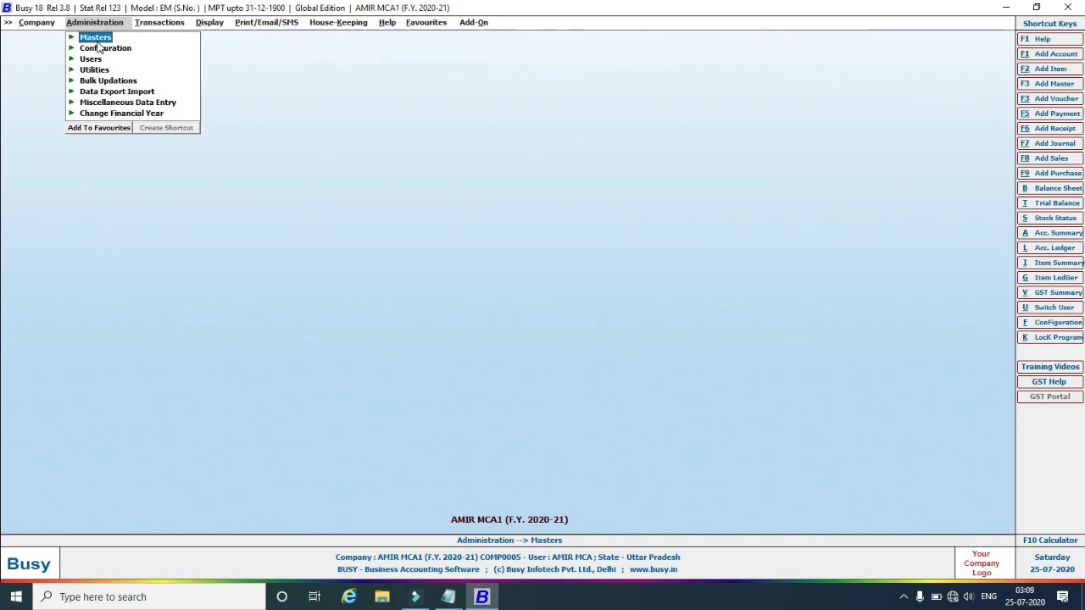
key(Right)
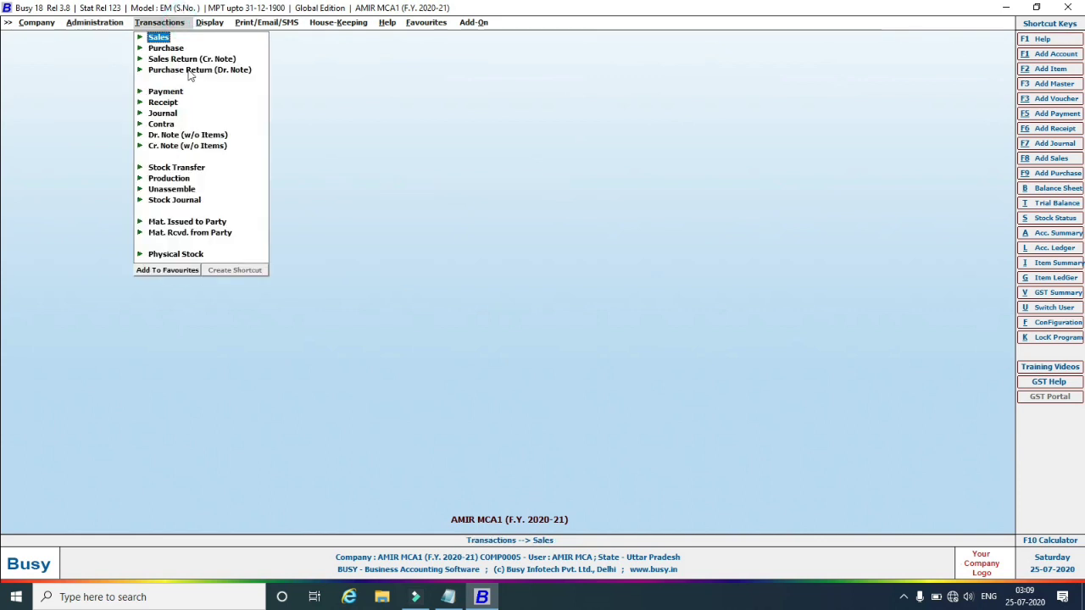
click(151, 39)
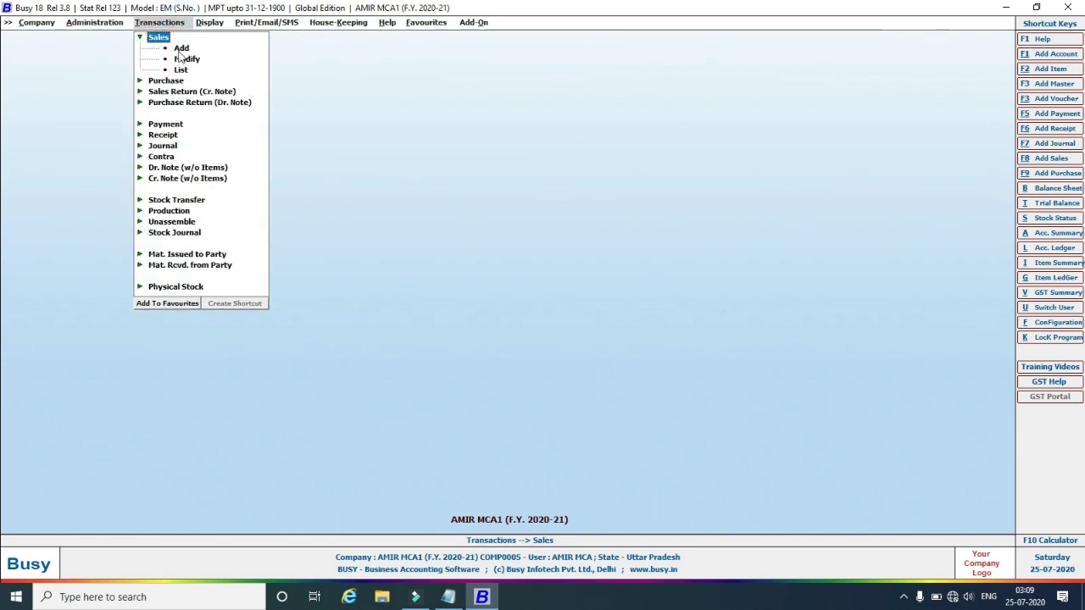
click(180, 48)
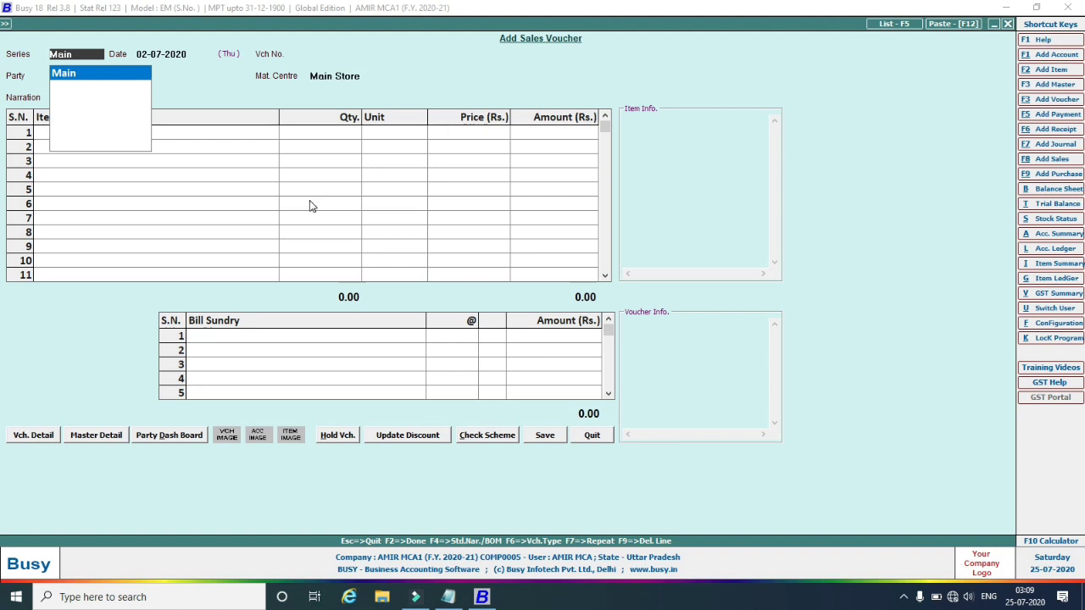
key(Return)
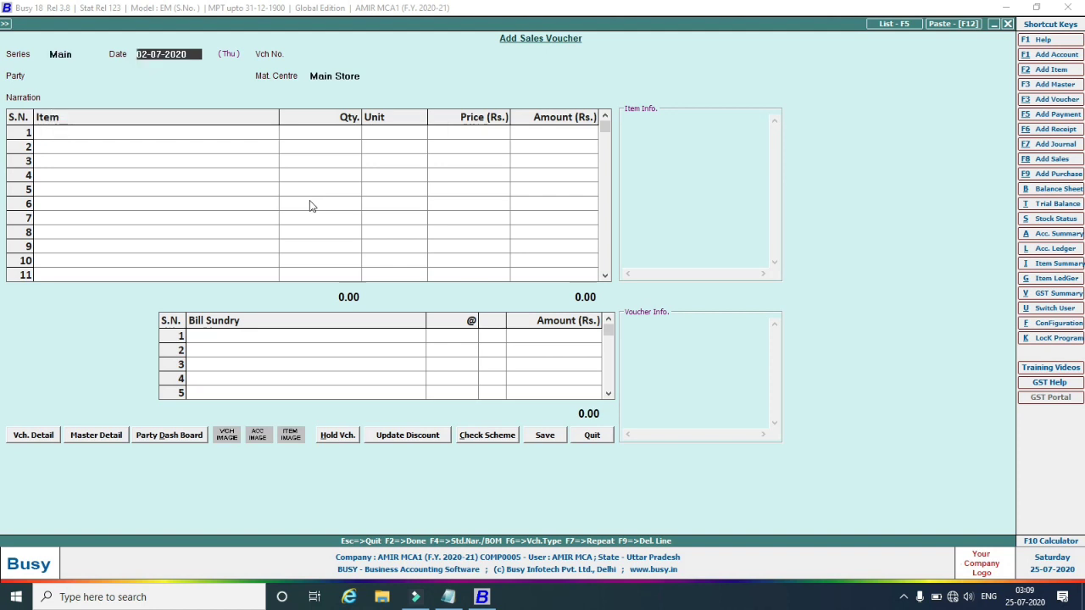
click(146, 53)
key(BackSpace)
text(3)
key(Return)
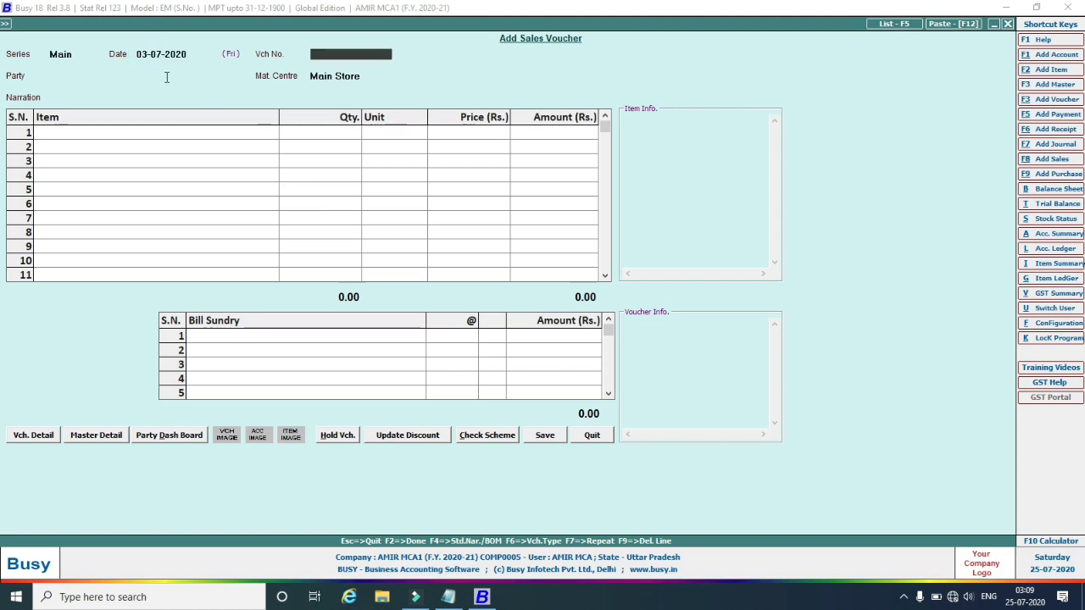
key(Return)
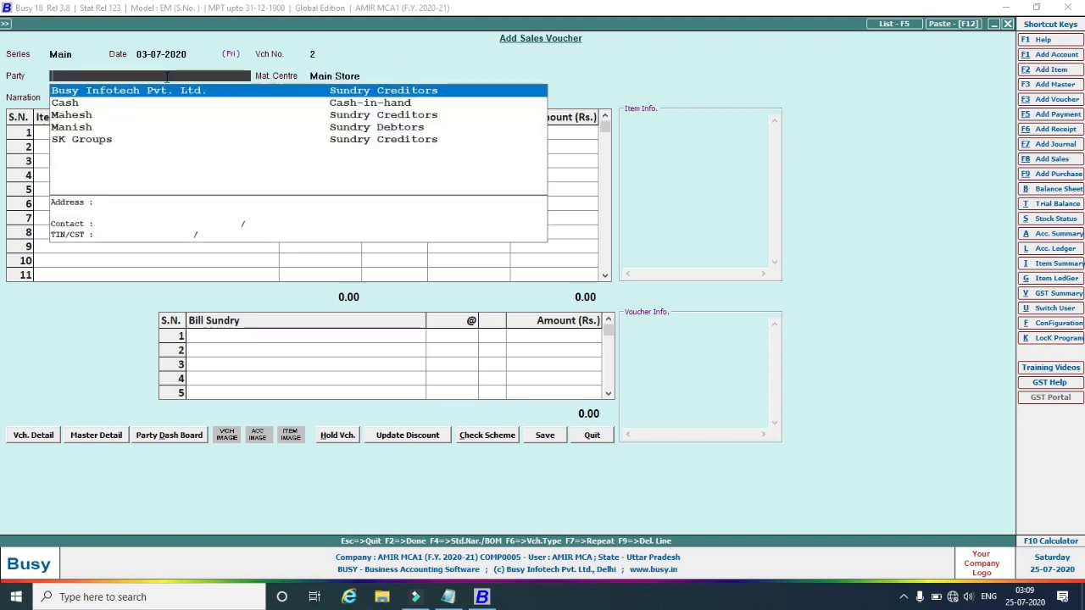
Add 5 Pcs of DDR3 RAM at 900.00 each (4,500.00) as the first item line.
click(88, 127)
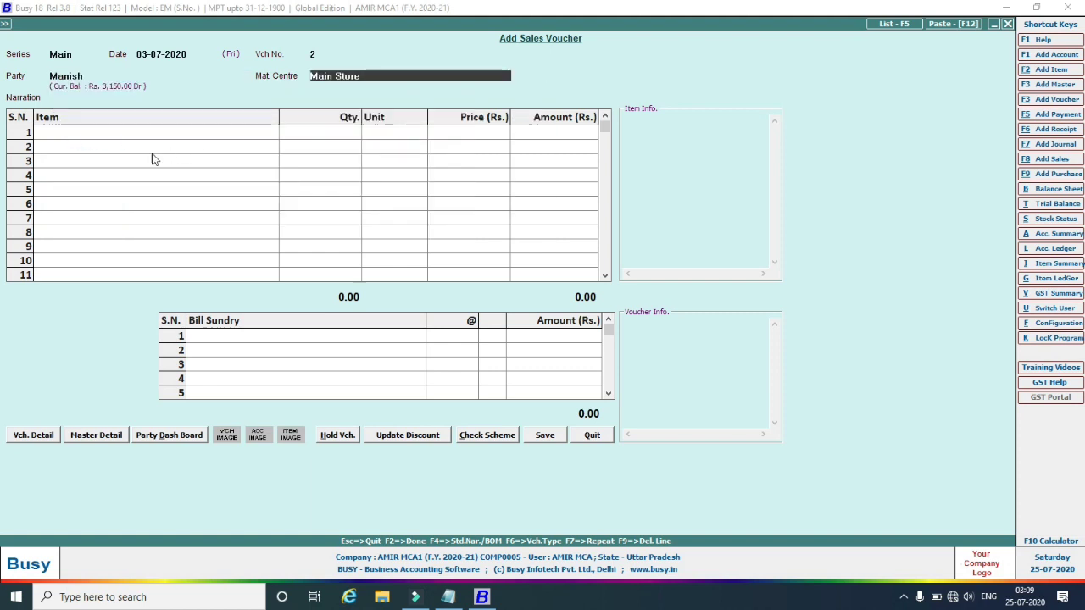
click(128, 137)
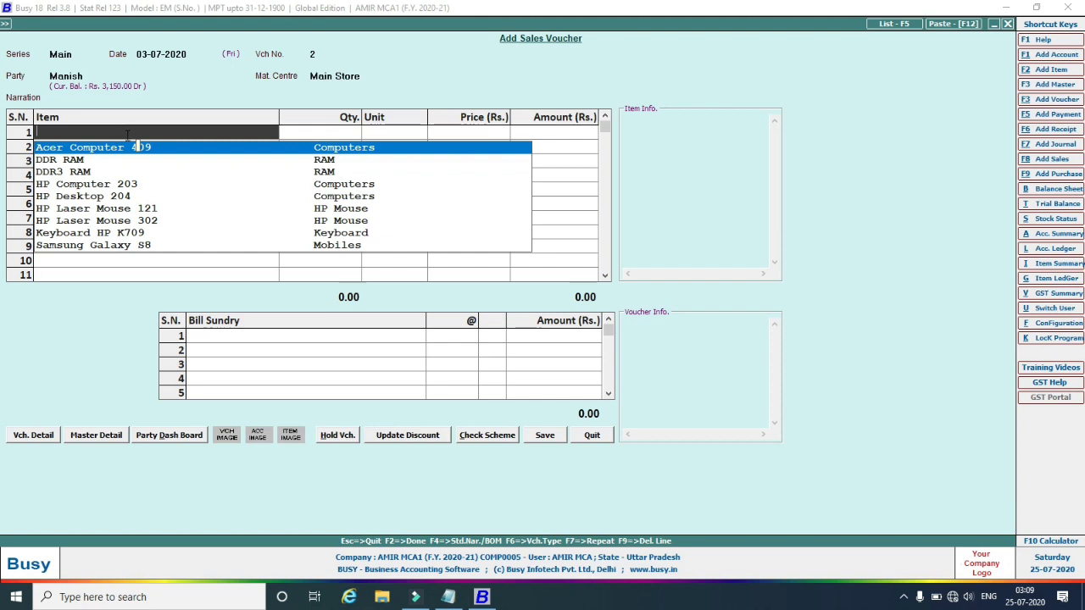
click(72, 173)
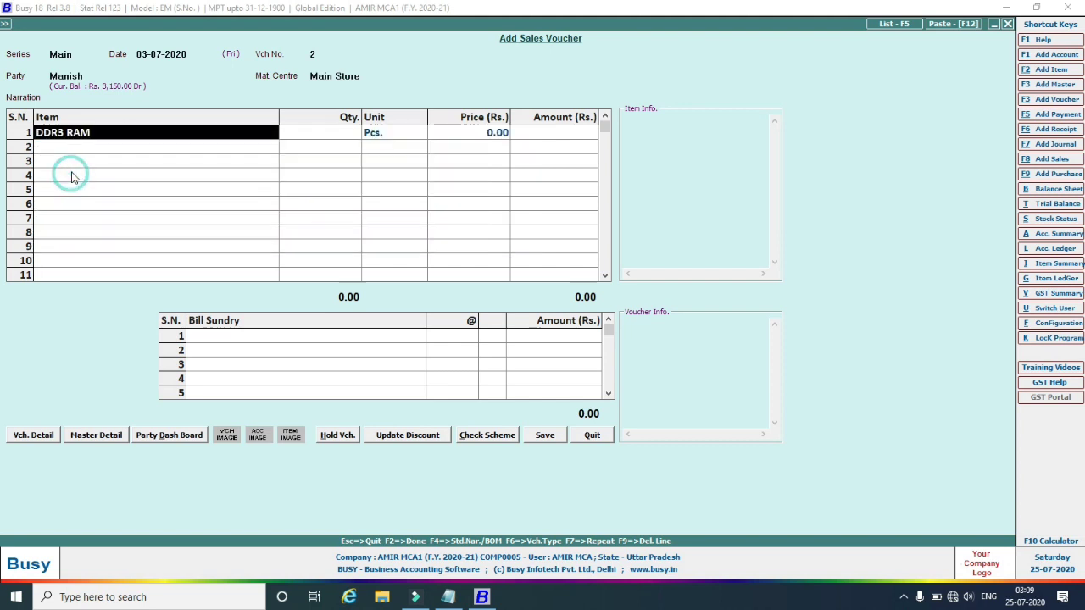
click(316, 136)
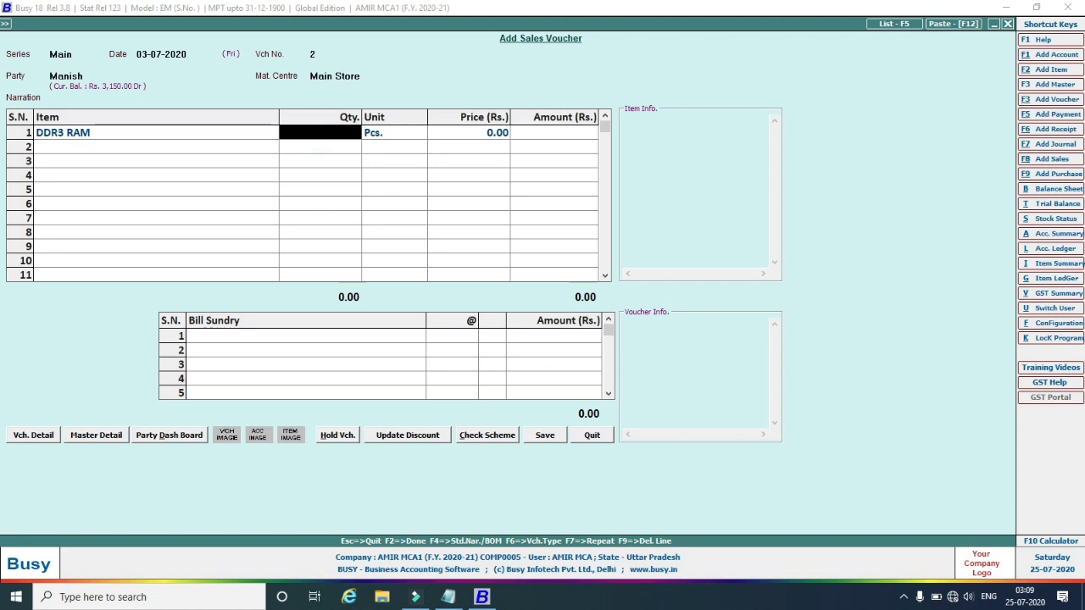
text(5)
key(Return)
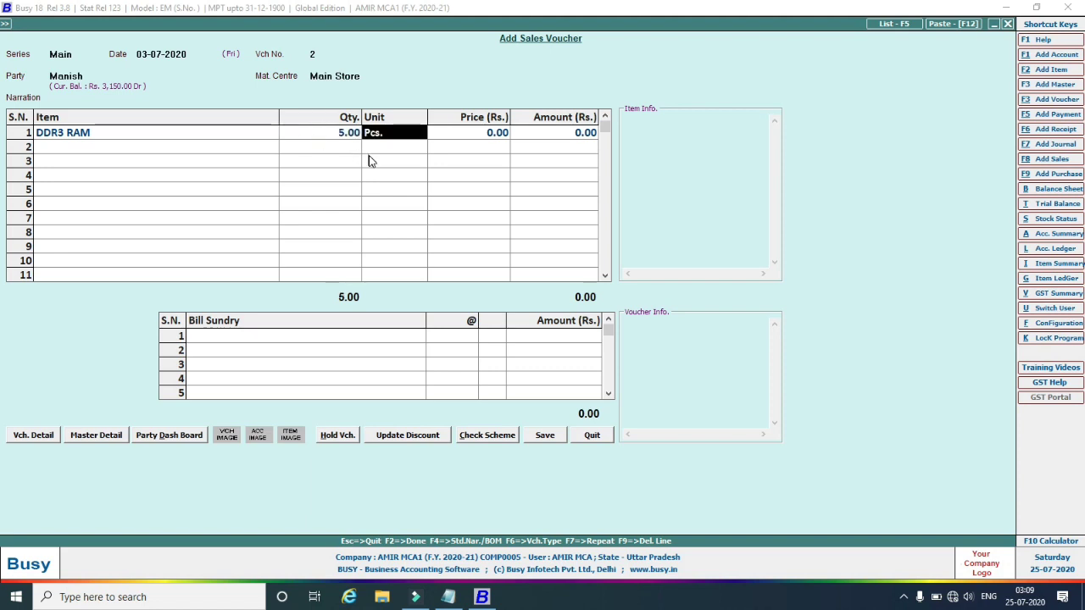
click(471, 138)
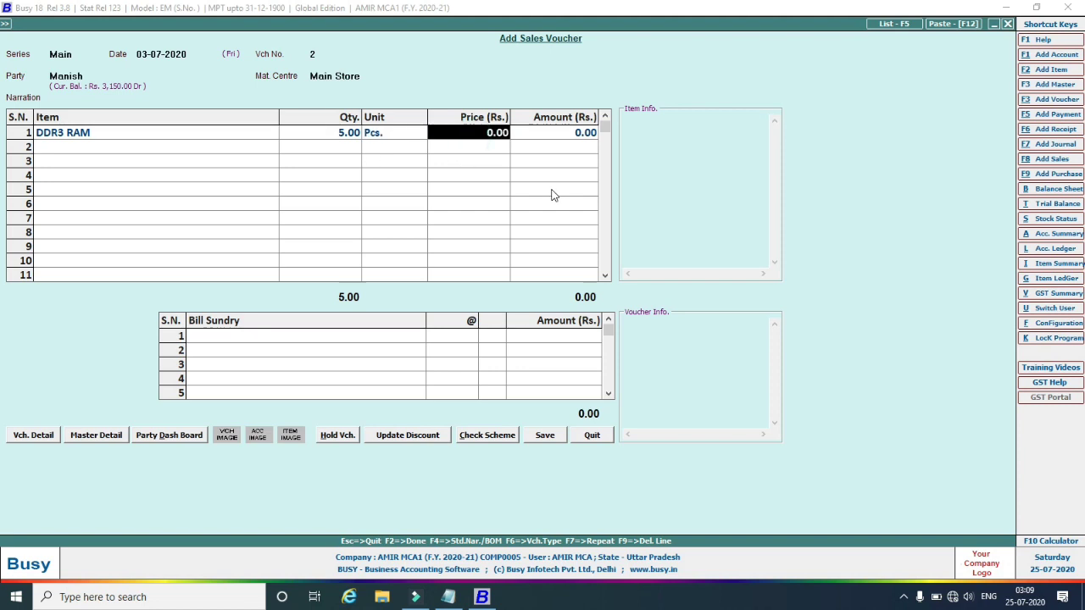
text(900)
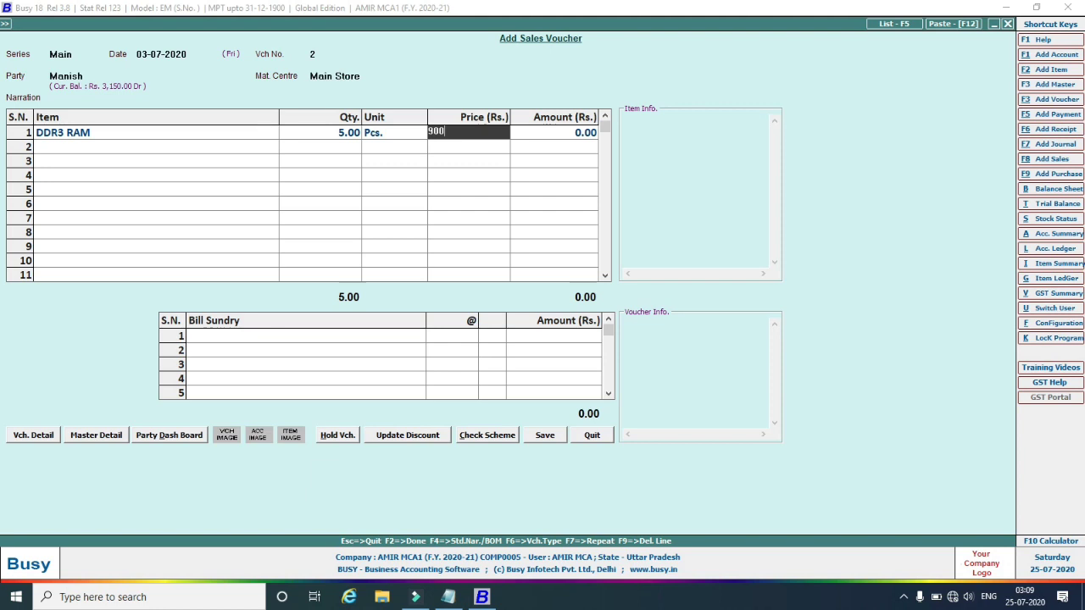
key(Return)
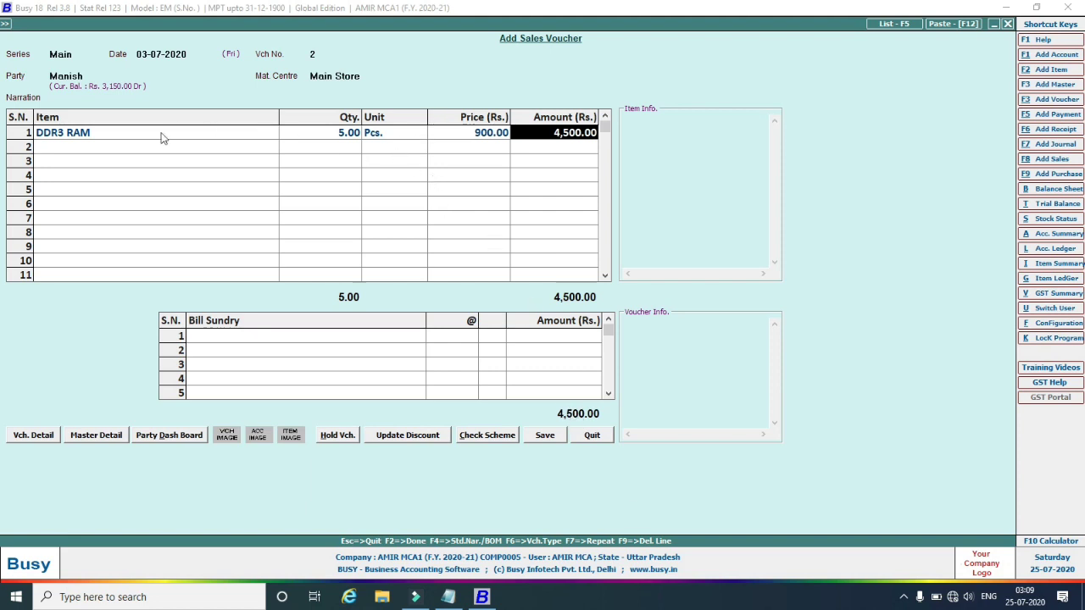
click(225, 344)
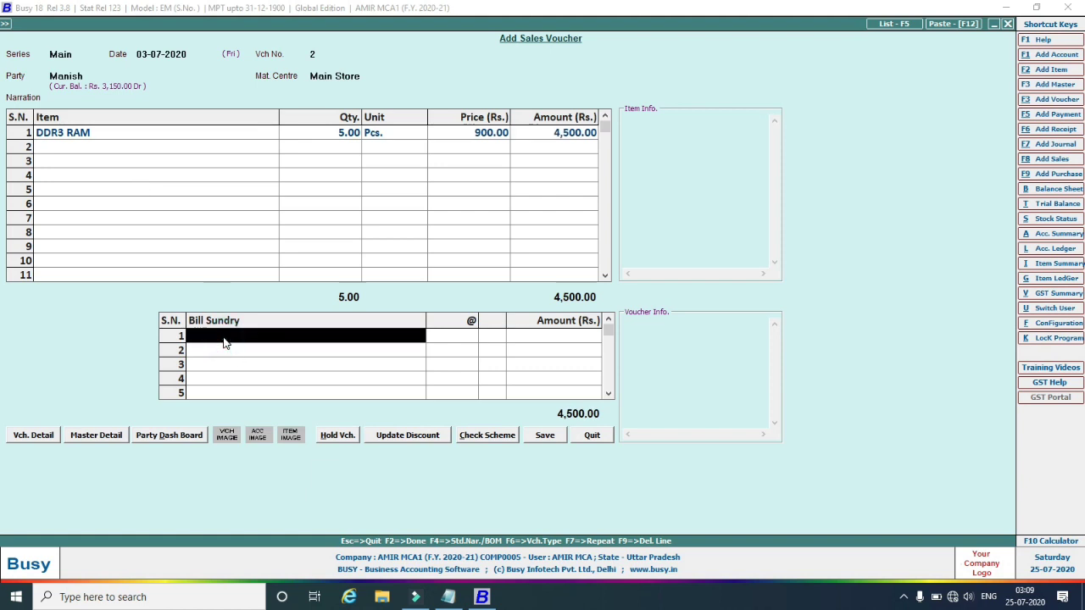
Add a 200.00 Service Charge bill sundry, bringing the total to 4,700.00, and save the voucher.
text(se)
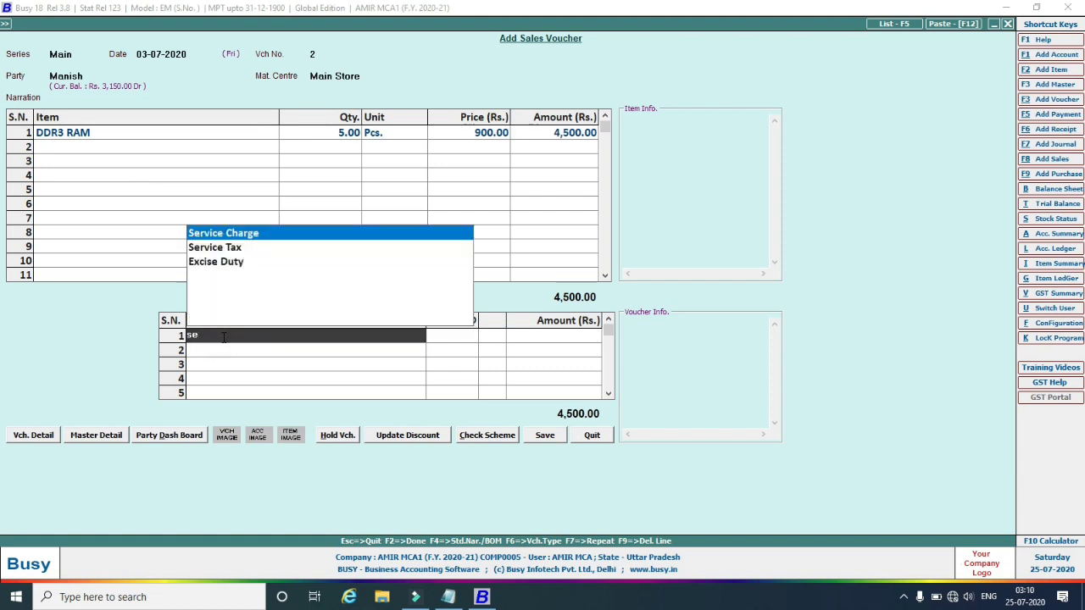
click(261, 235)
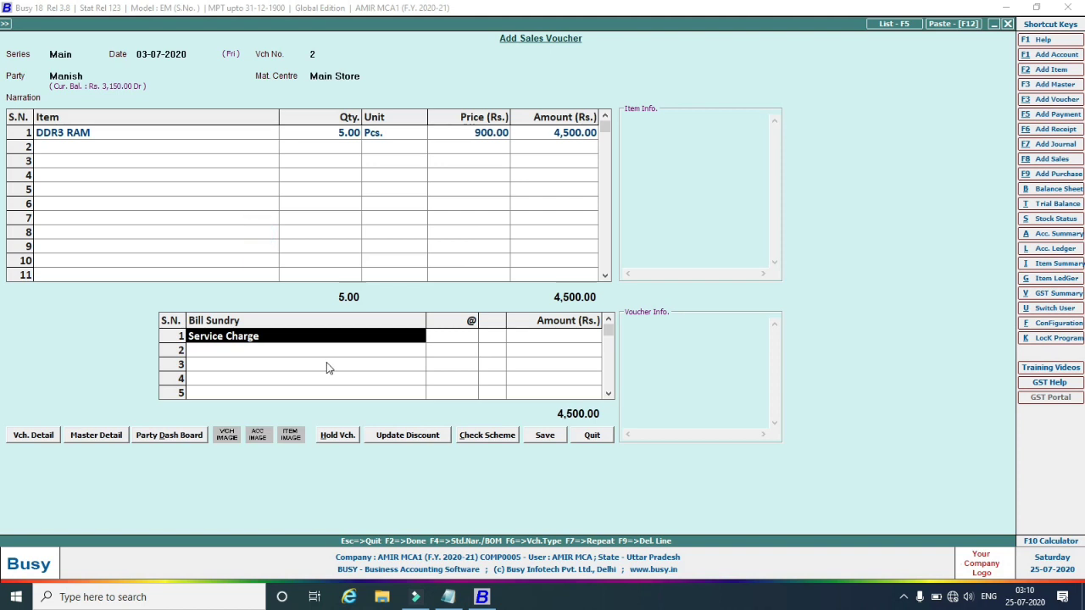
key(Return)
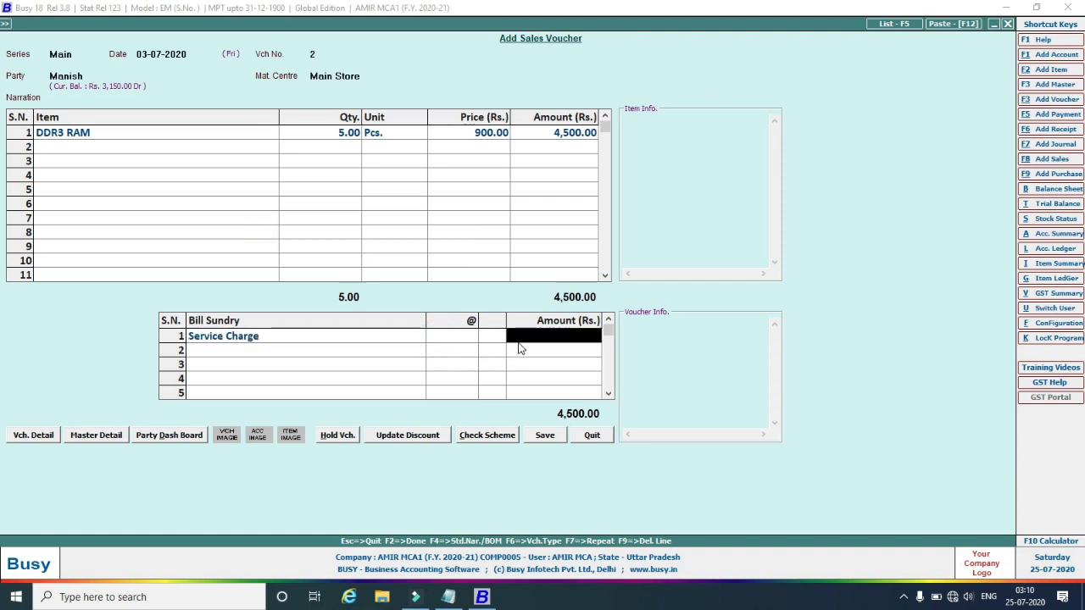
text(200)
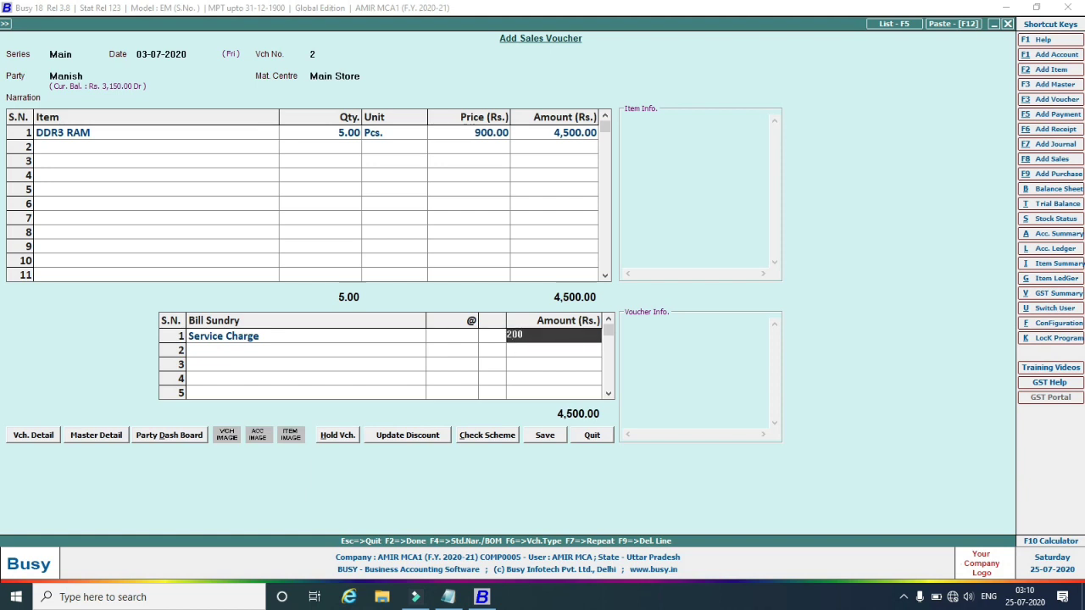
key(Return)
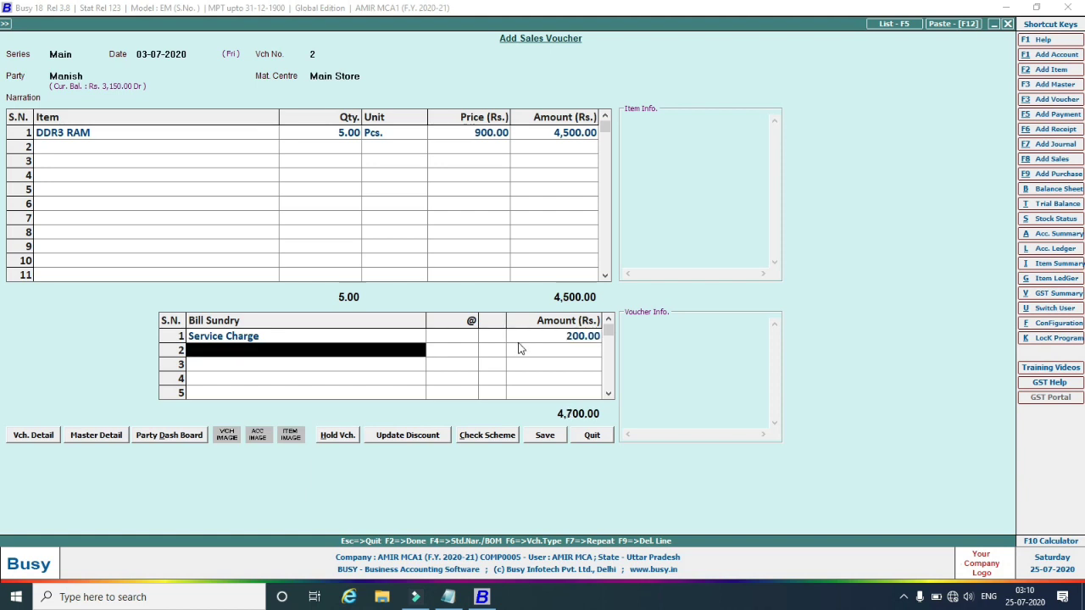
click(549, 441)
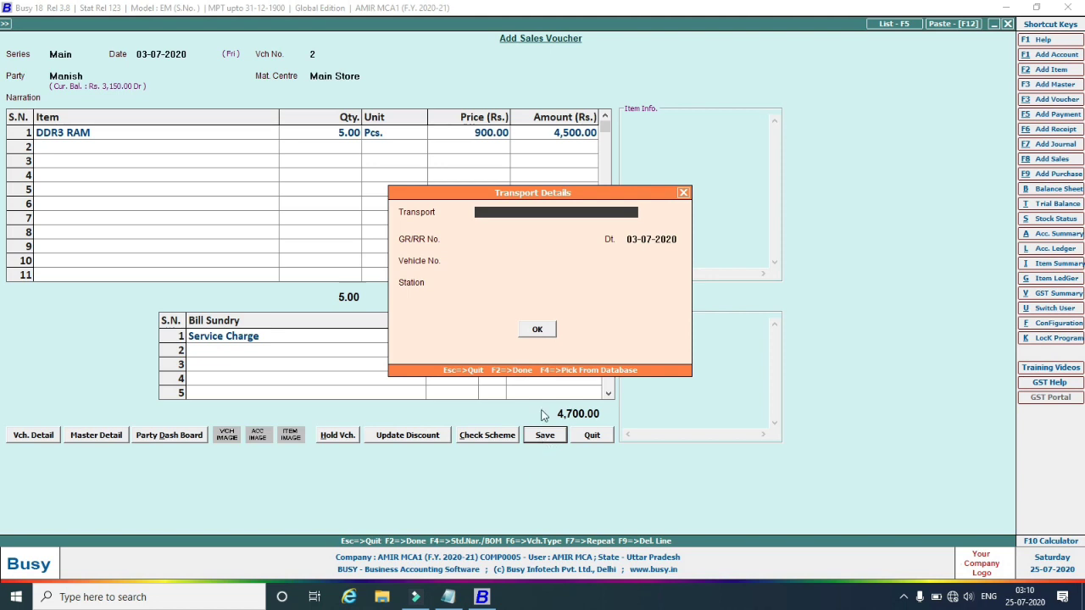
Skip transport details, preview the printed invoice down to its 4,700.00 total, then close it.
click(537, 329)
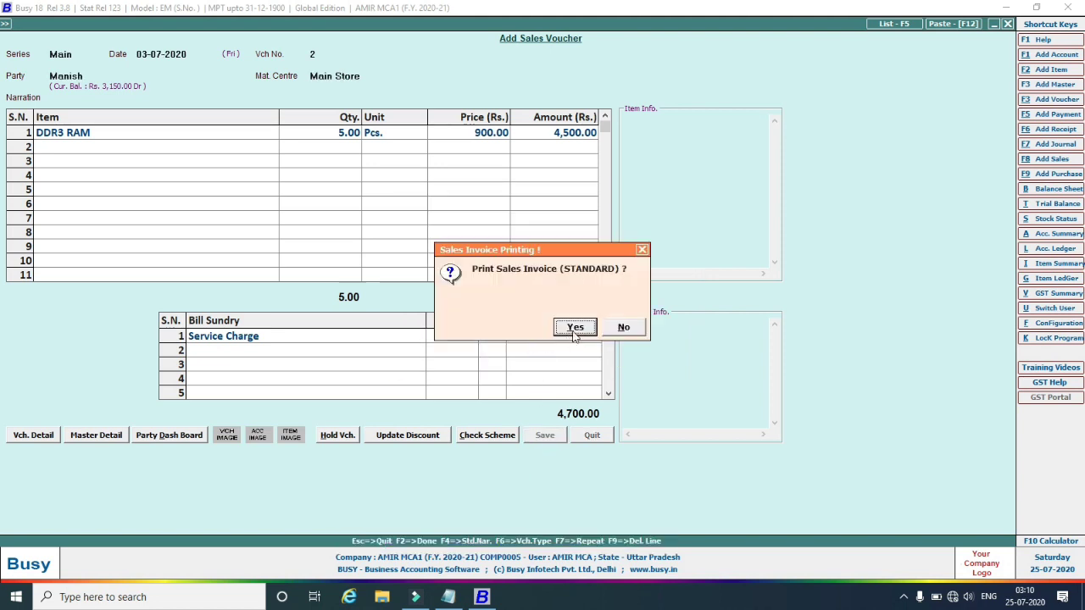
click(575, 328)
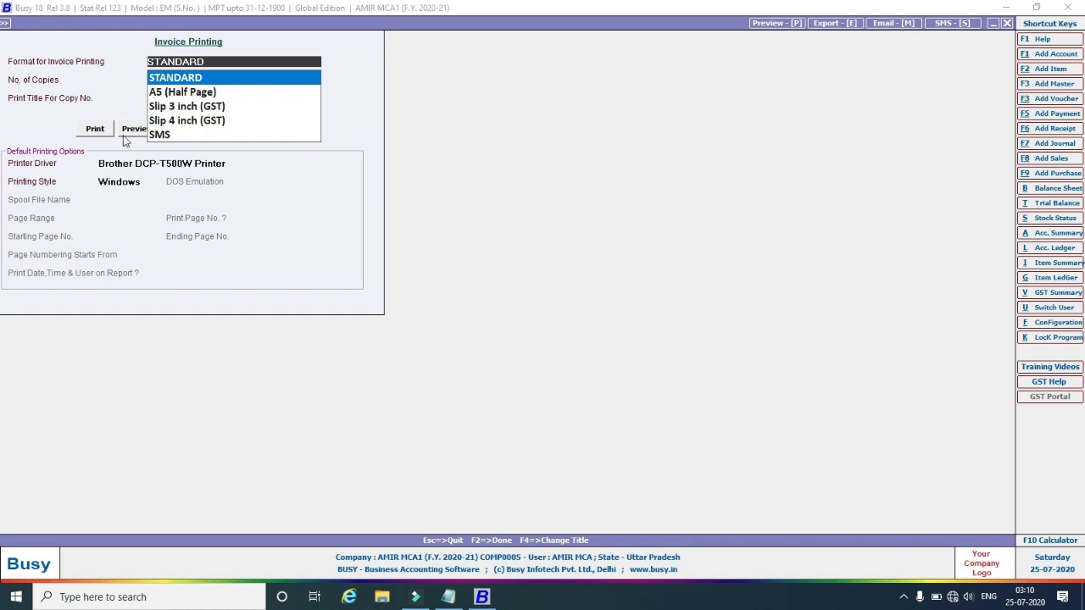
click(127, 130)
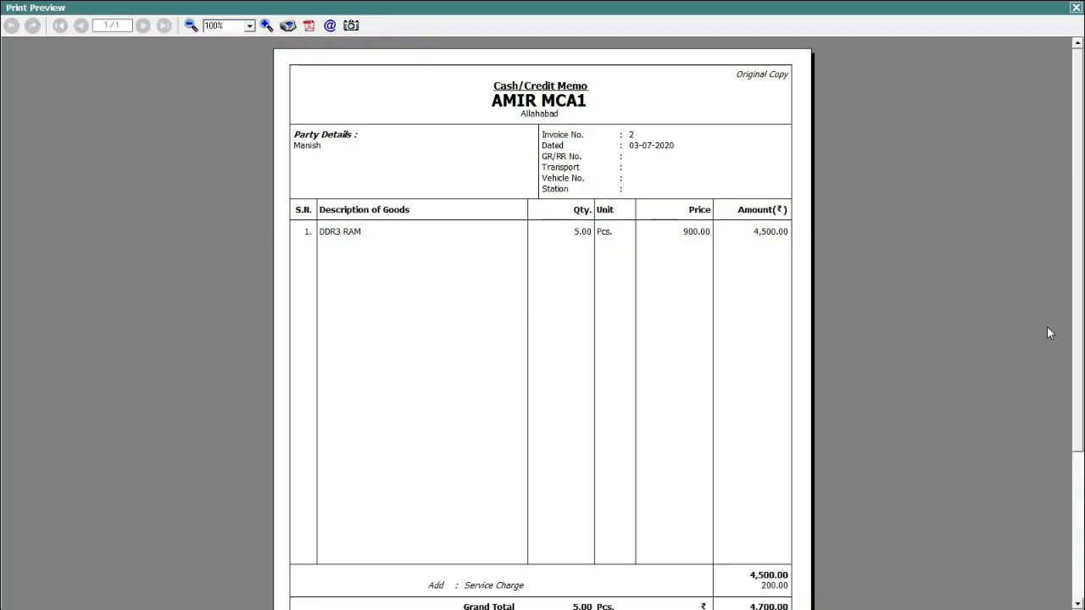
drag(1078, 333, 1068, 477)
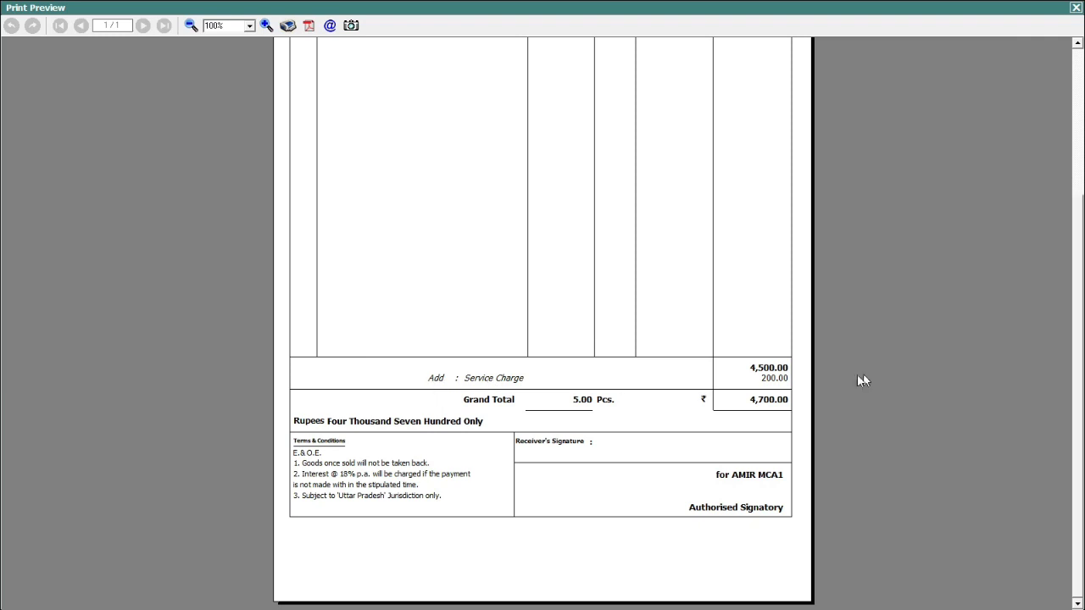
click(1074, 8)
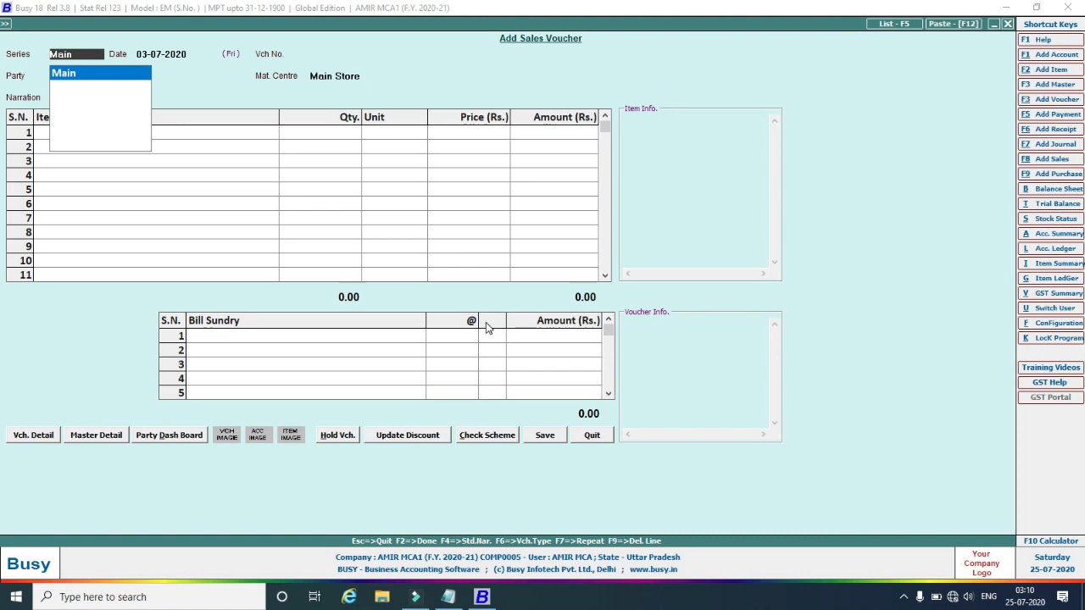
Leave the sales voucher and start a new Bill Sundry master under Administration > Masters.
key(Escape)
key(Escape)
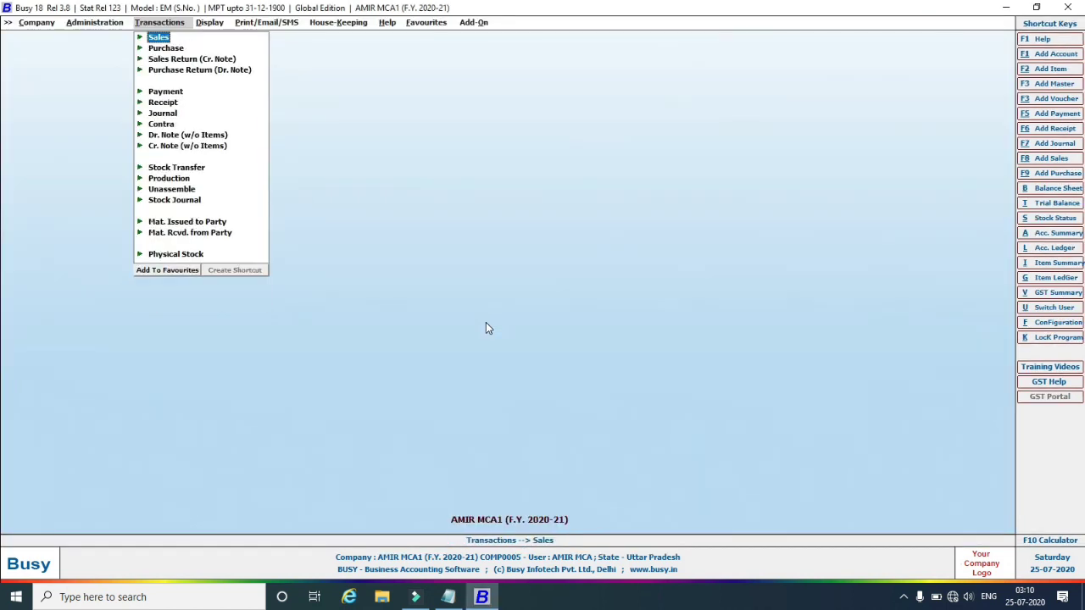
click(94, 23)
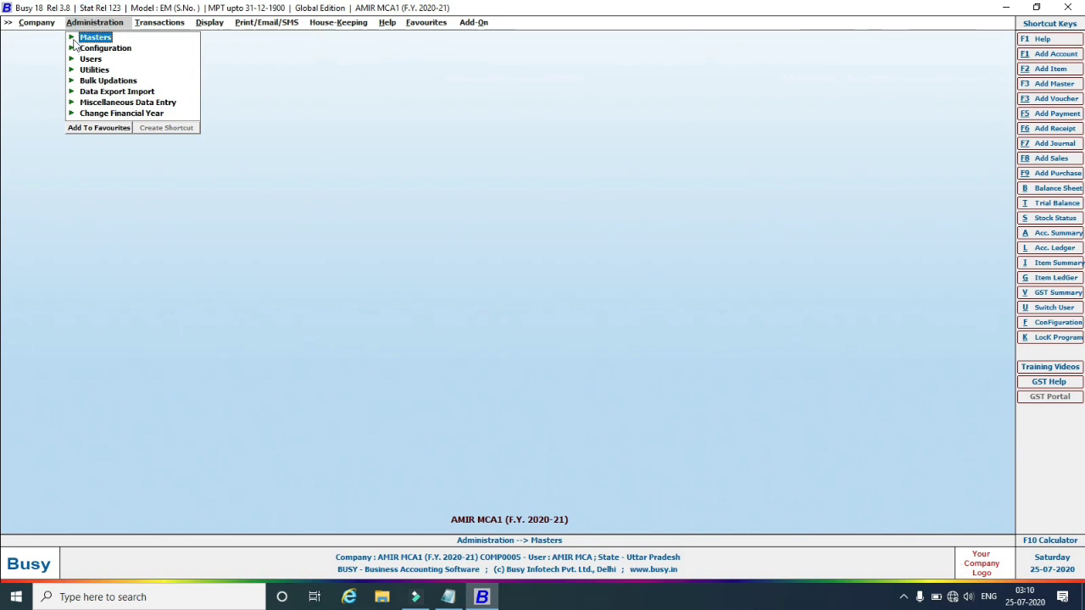
click(74, 46)
click(73, 38)
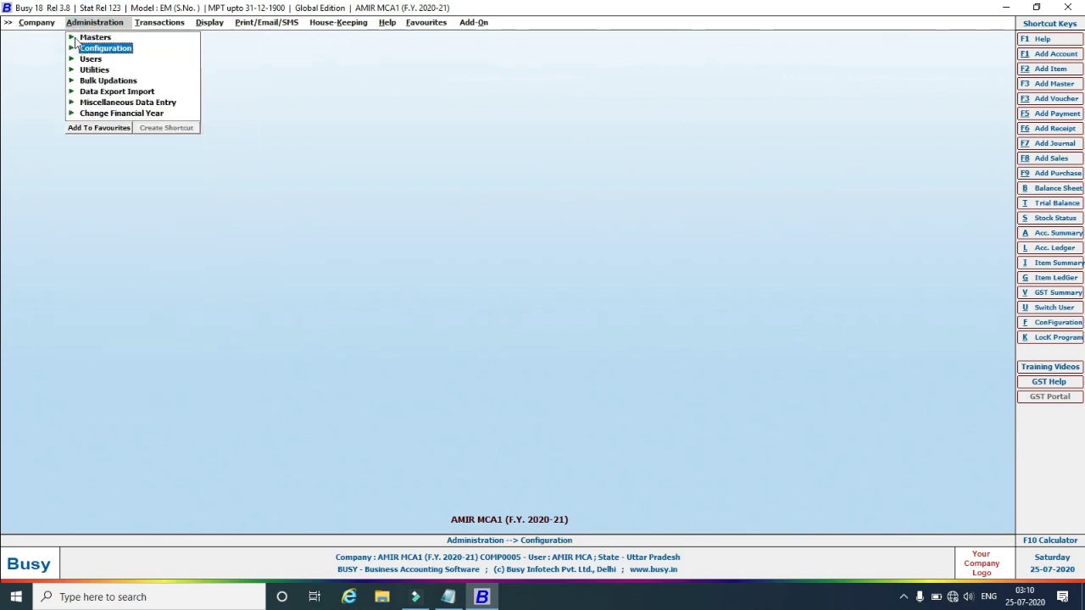
click(72, 39)
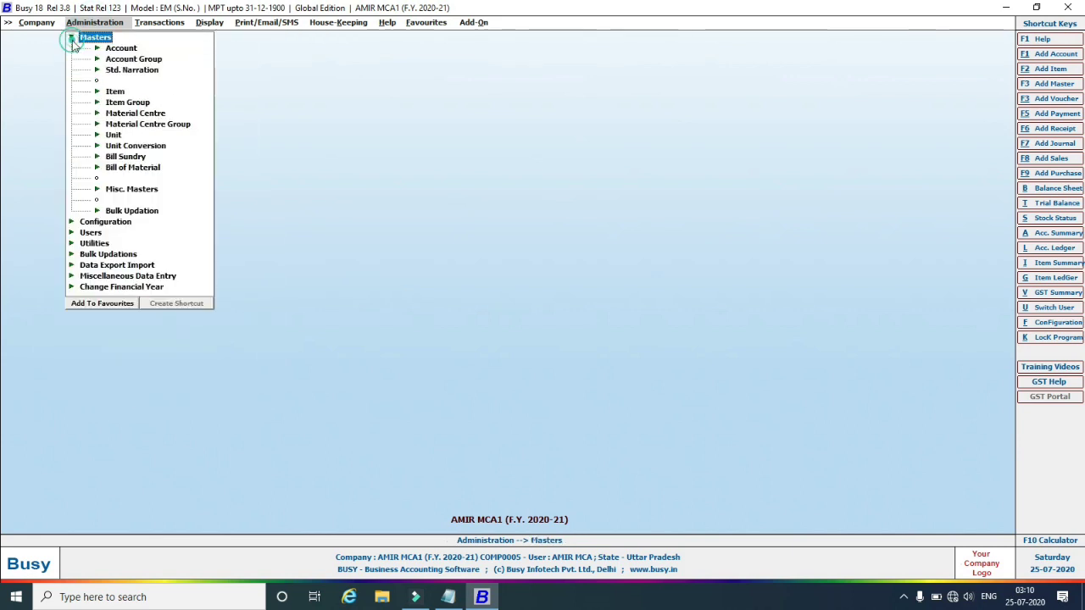
click(118, 158)
click(136, 168)
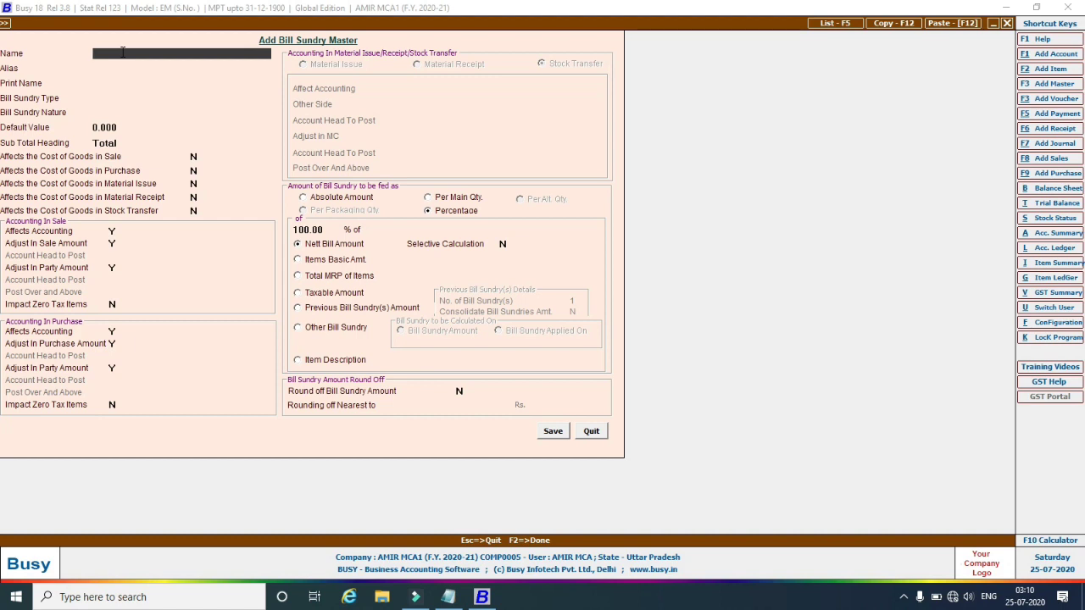
Save a bill sundry 'Holi Discount' as Subtractive, affecting cost of goods in sale.
text(Holi Discount)
key(Return)
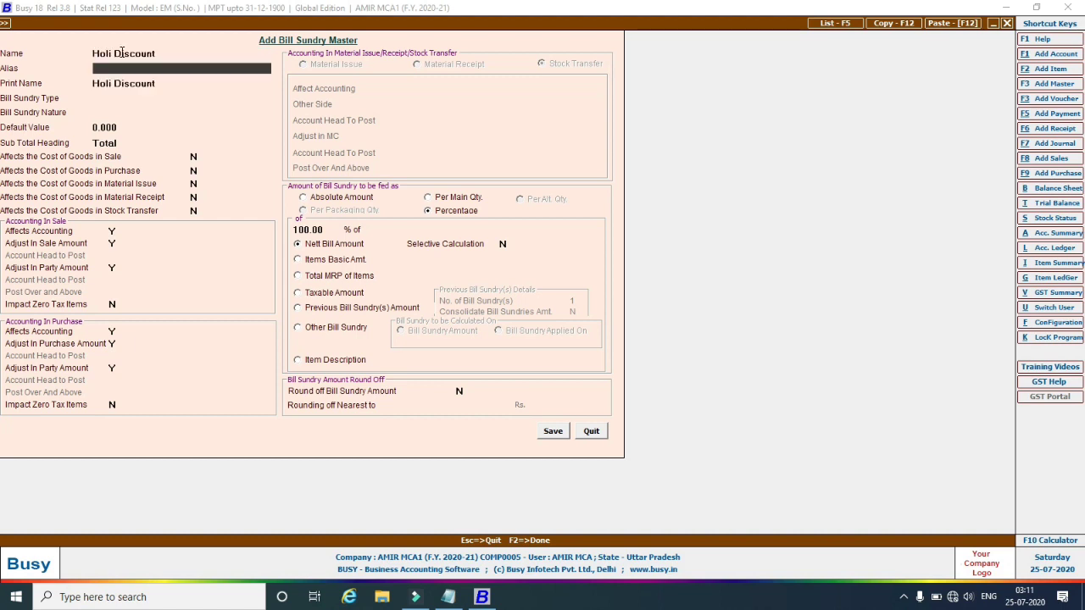
key(Return)
key(Return)
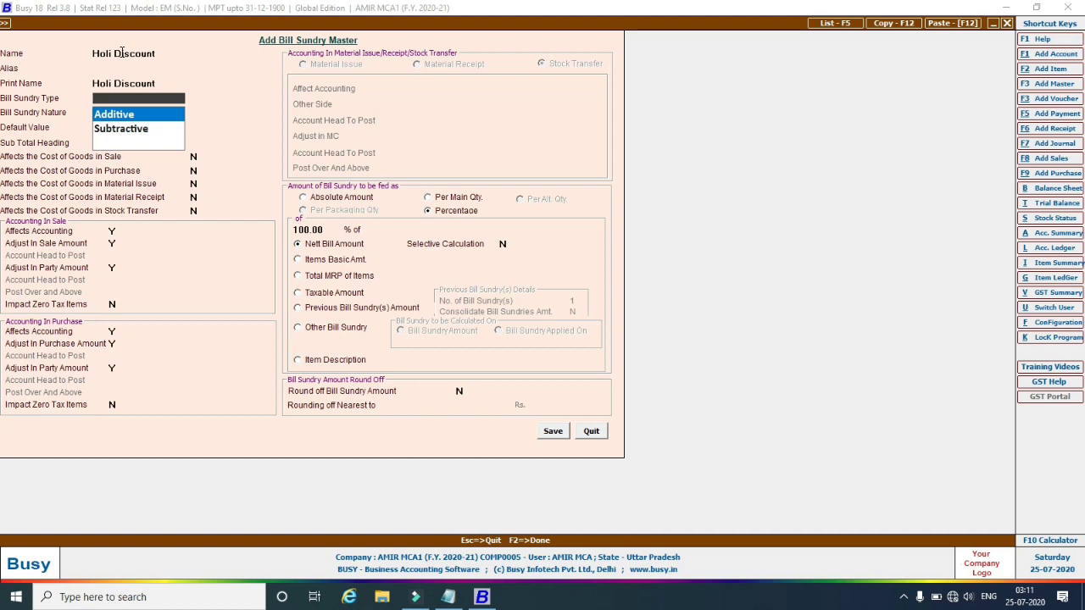
key(Down)
key(Return)
key(Return)
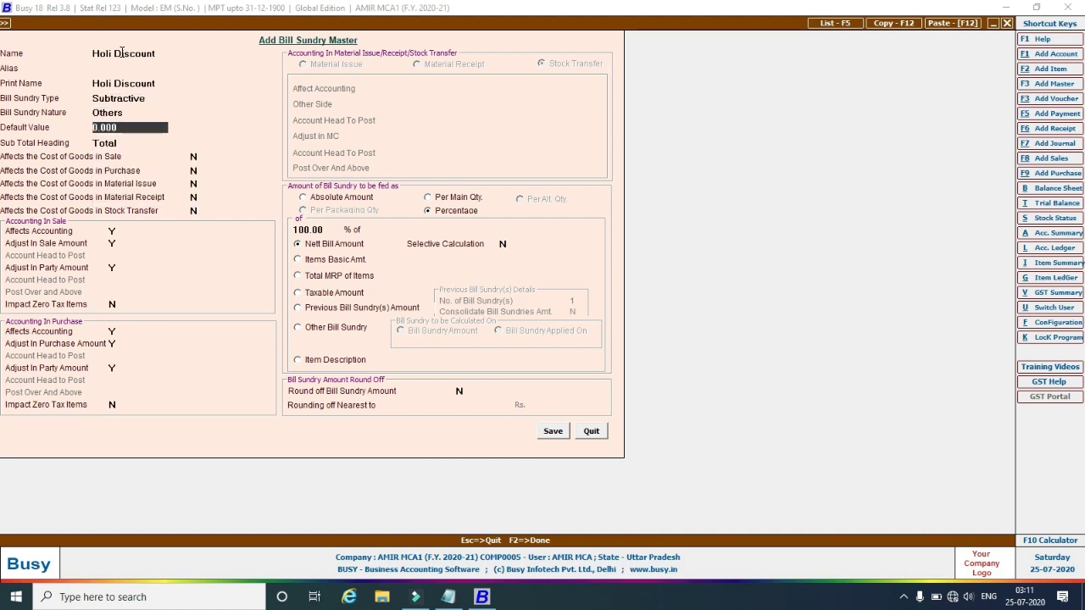
click(195, 156)
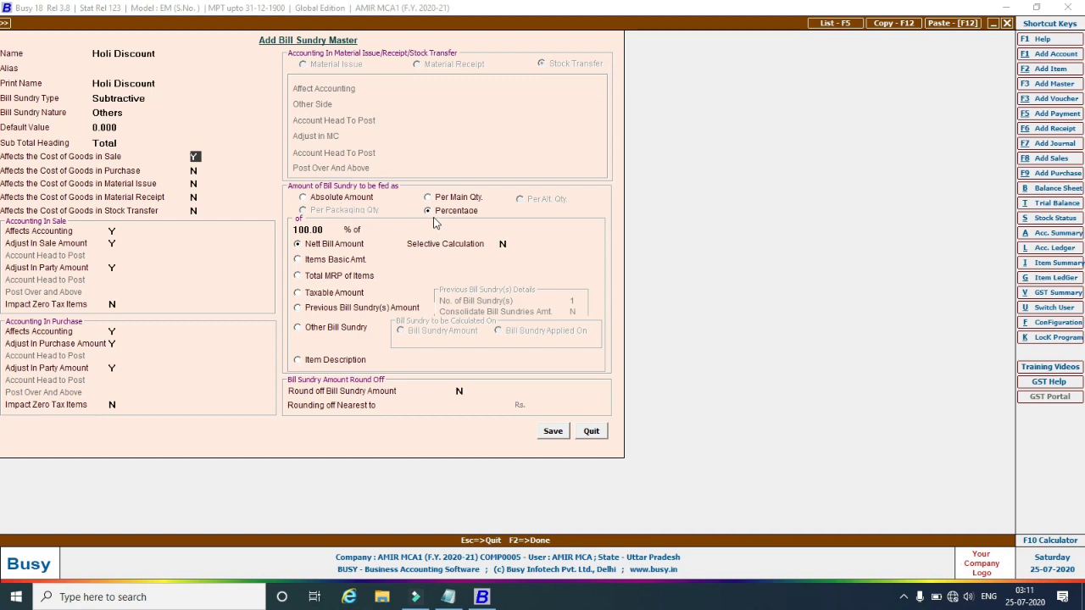
click(552, 431)
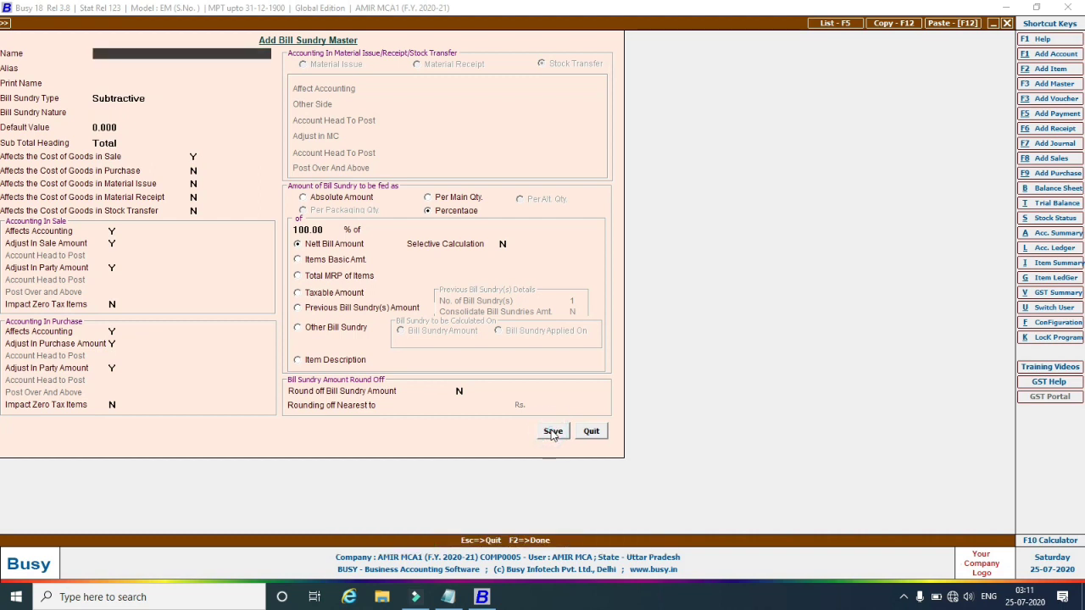
key(Escape)
key(Escape)
key(Escape)
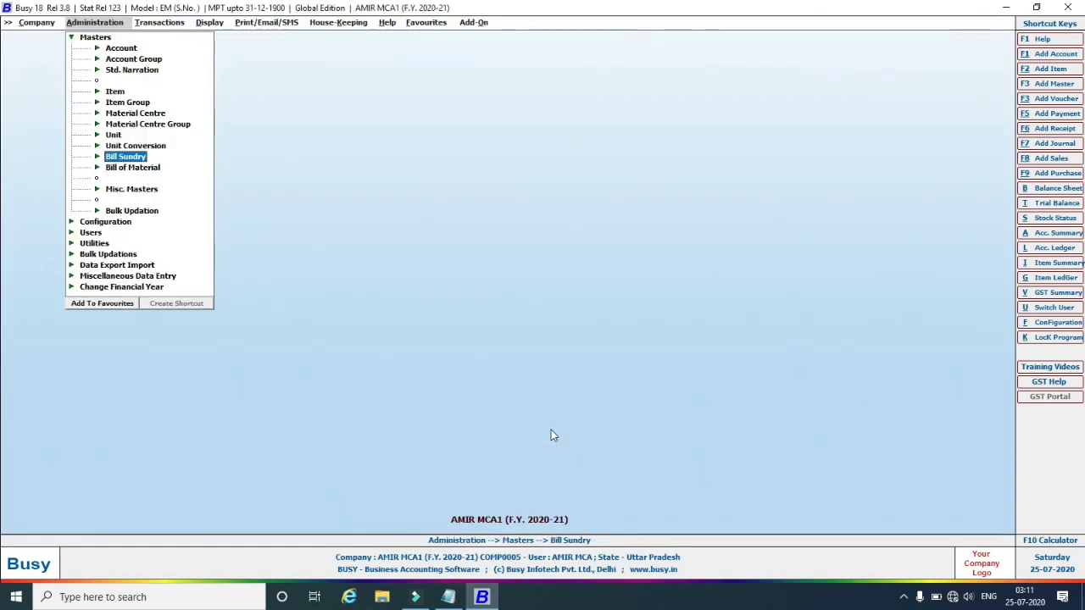
Start a new sales voucher with series Main, number 3, and the customer account as party.
click(174, 24)
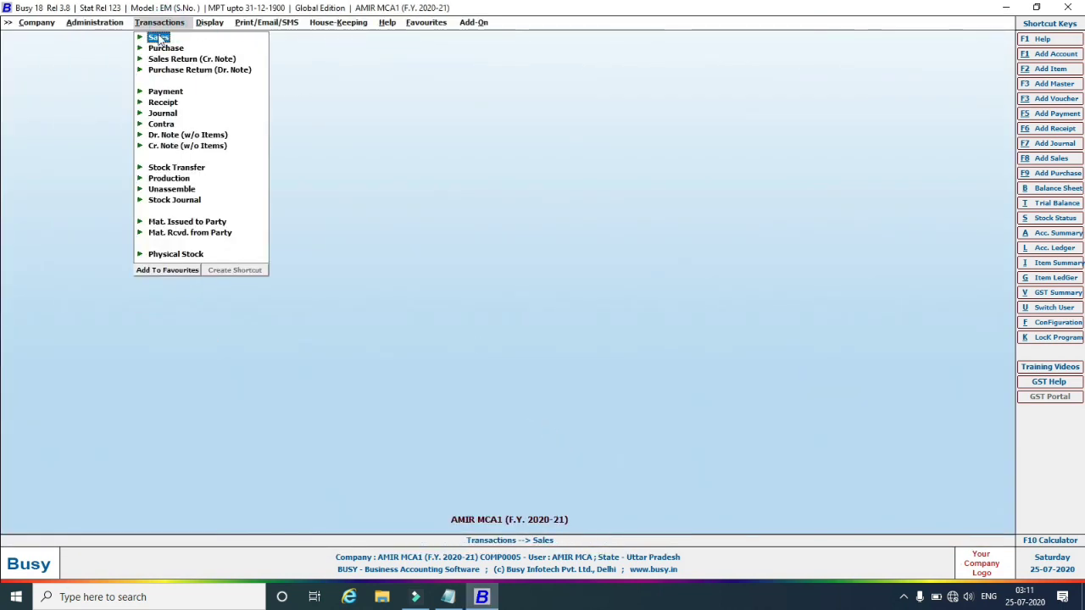
click(158, 37)
click(180, 48)
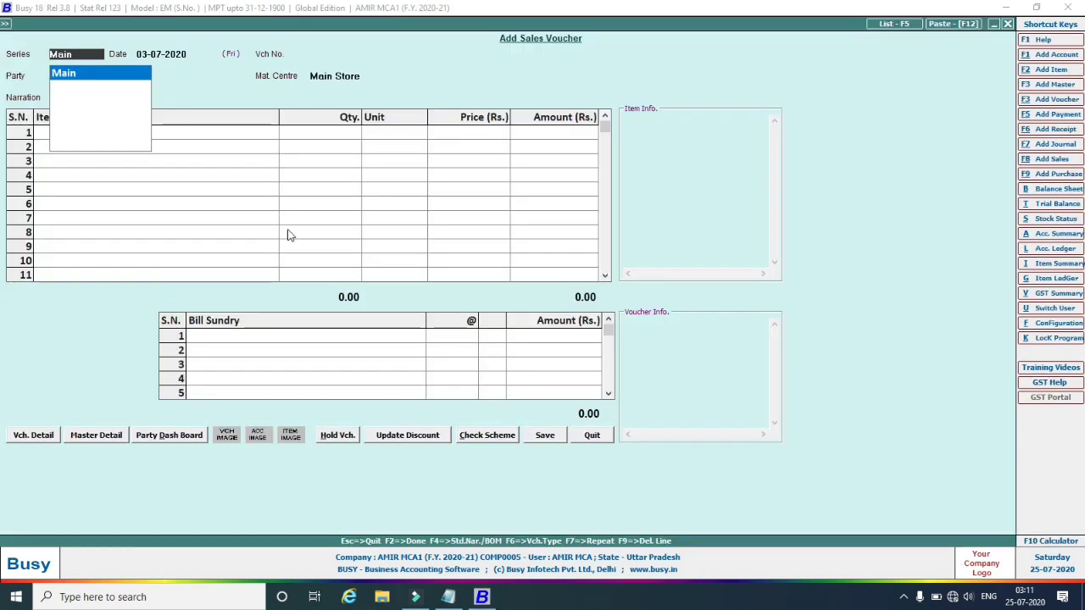
click(68, 73)
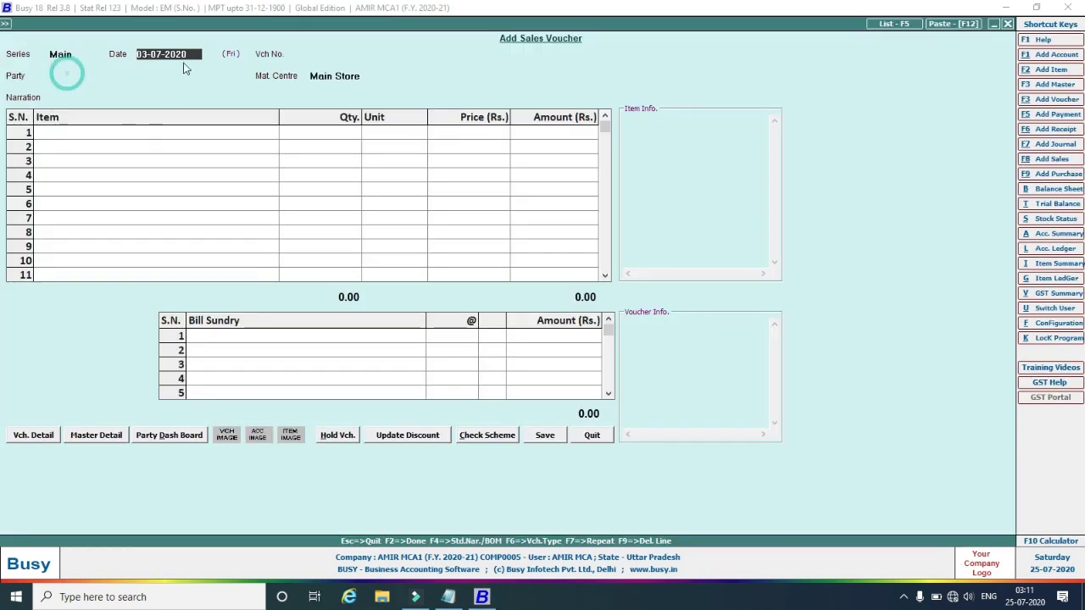
click(273, 59)
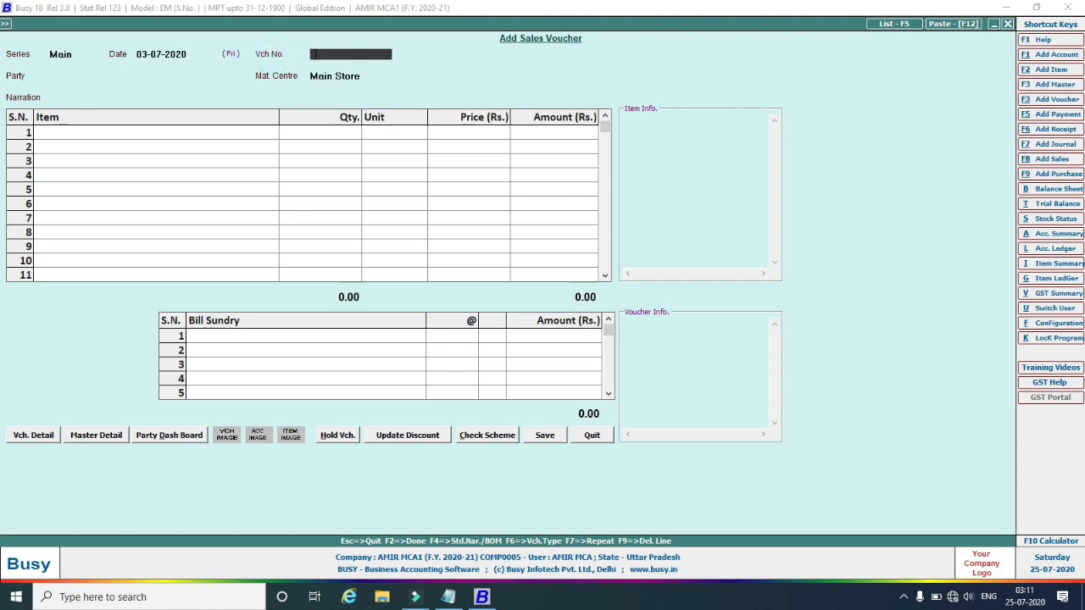
click(165, 78)
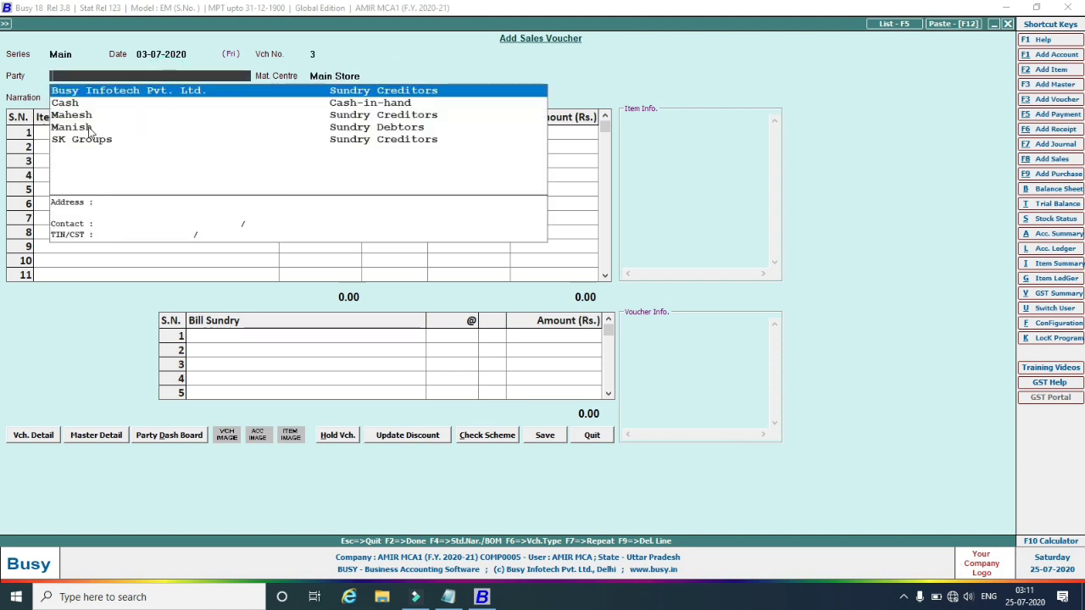
click(80, 116)
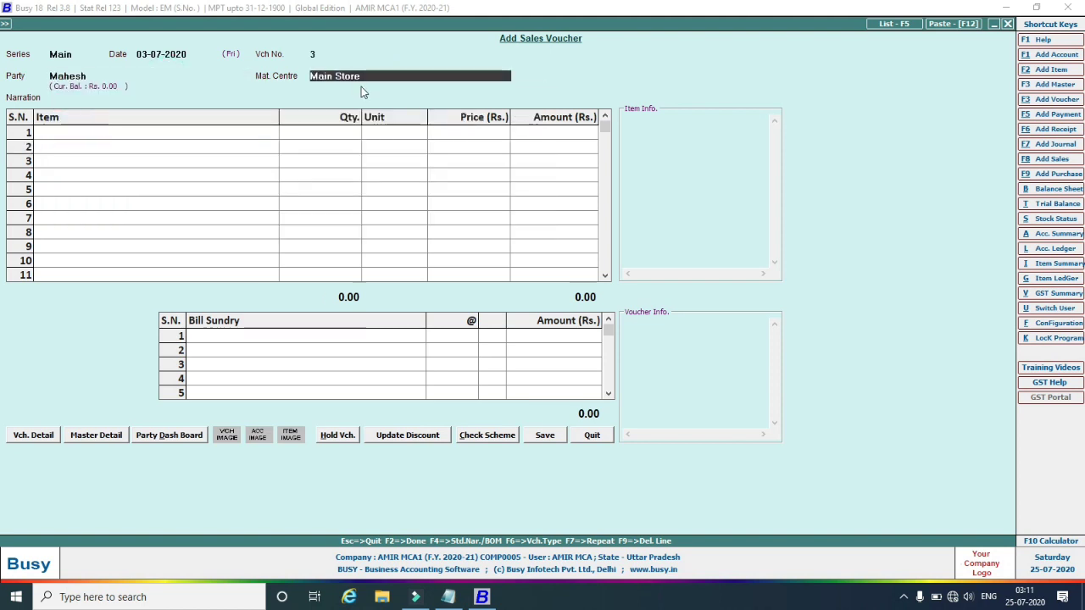
click(117, 133)
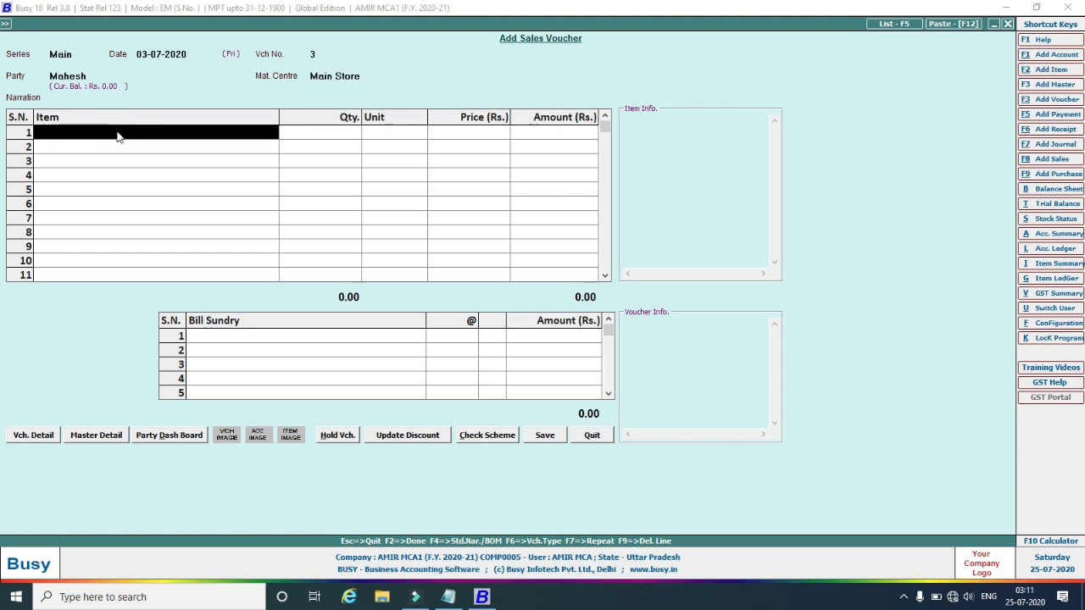
Add DDR RAM as the item with quantity 3 at 1,000 each.
click(83, 160)
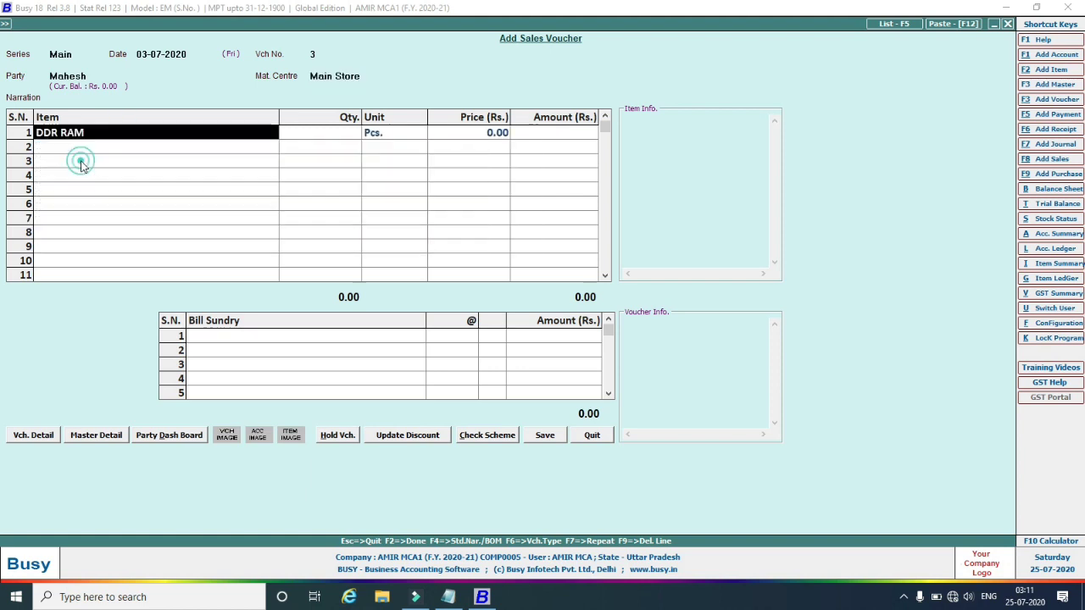
click(312, 137)
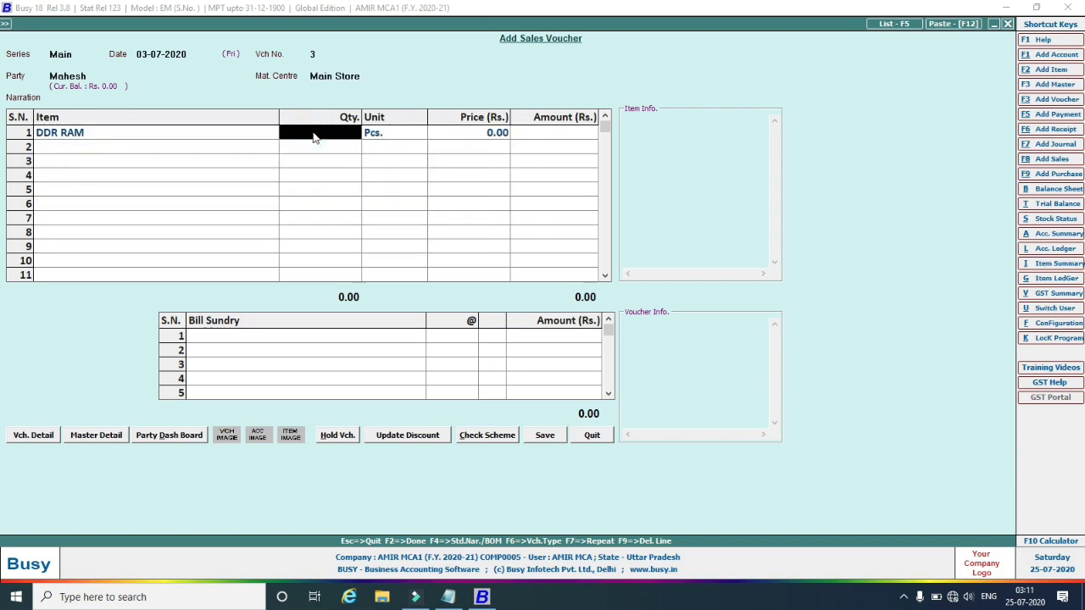
text(3)
click(490, 136)
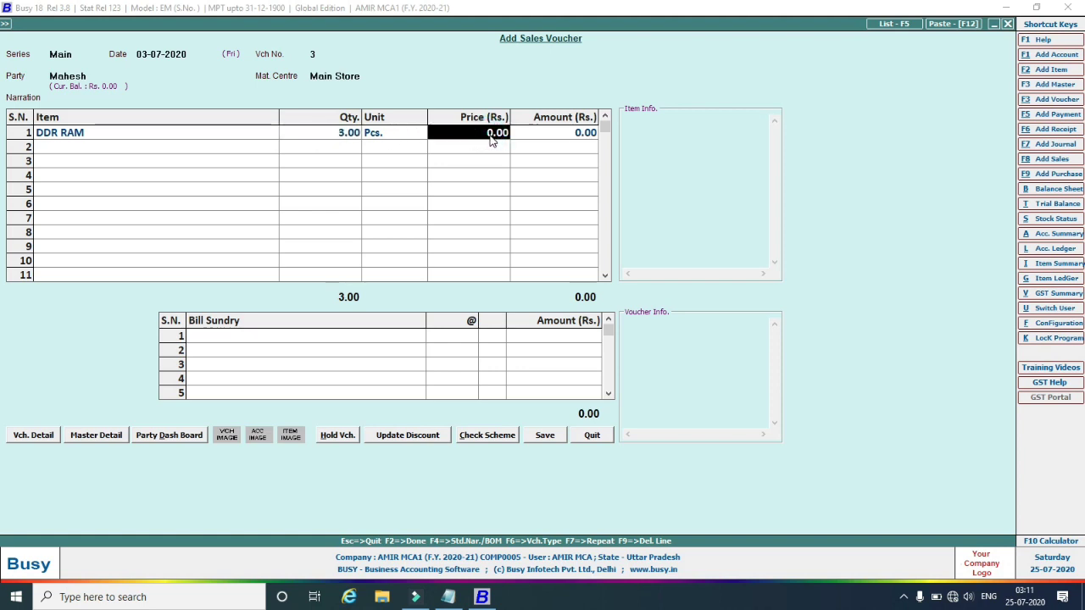
text(1,000)
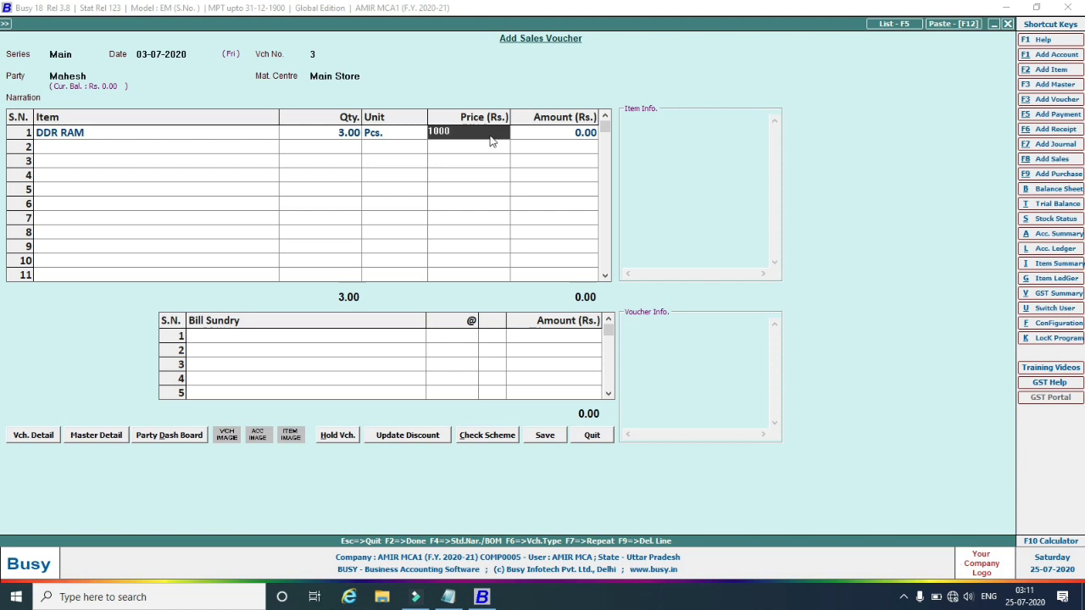
key(Return)
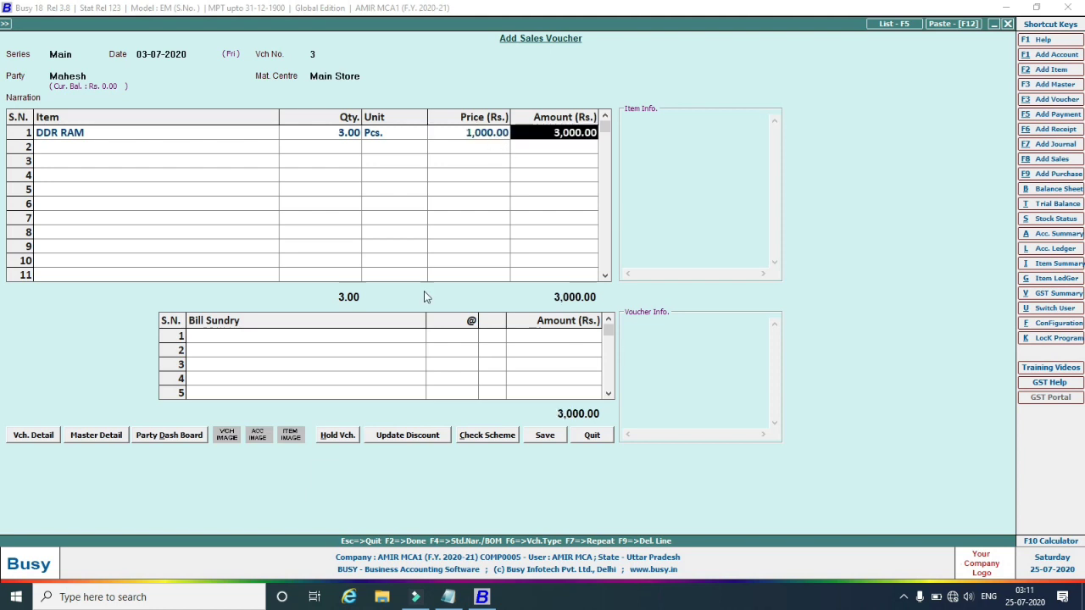
Apply the Holi Discount bill sundry at 3% (90.00), totalling 2,910.00, and save.
click(330, 339)
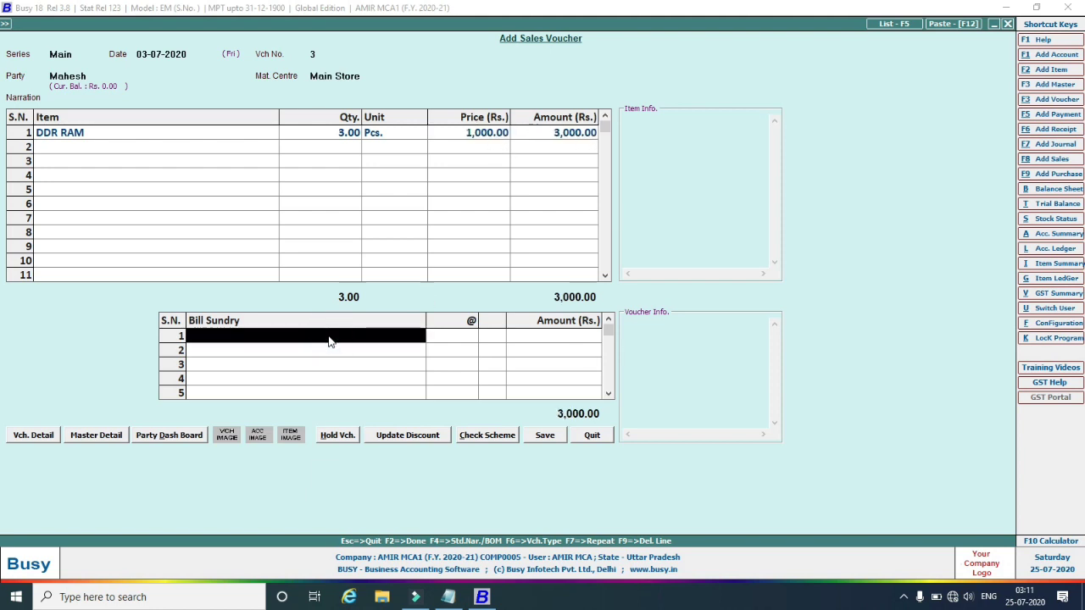
text(h)
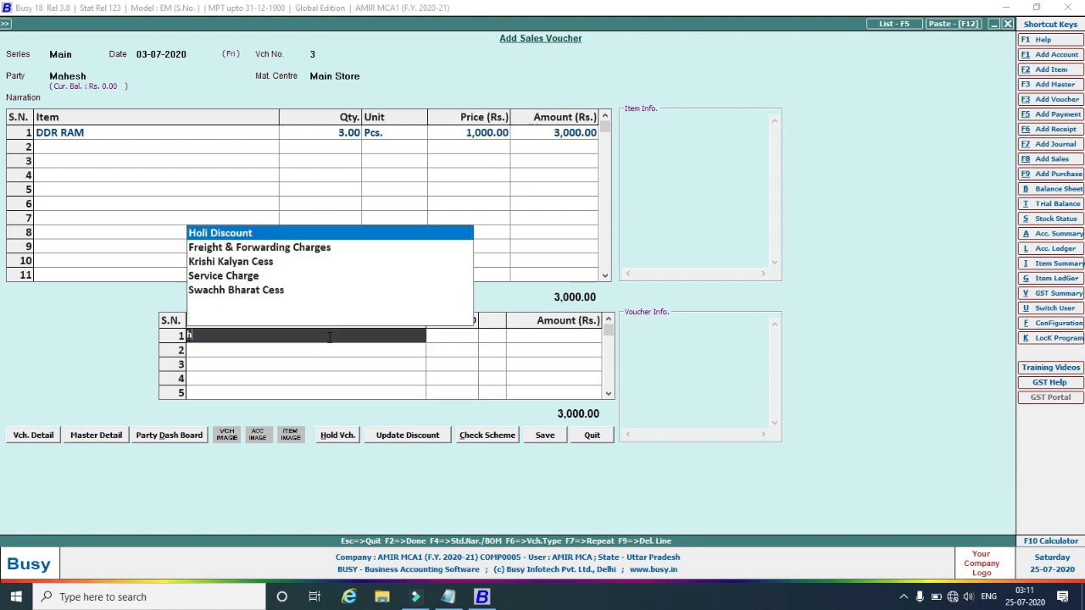
click(229, 235)
click(464, 339)
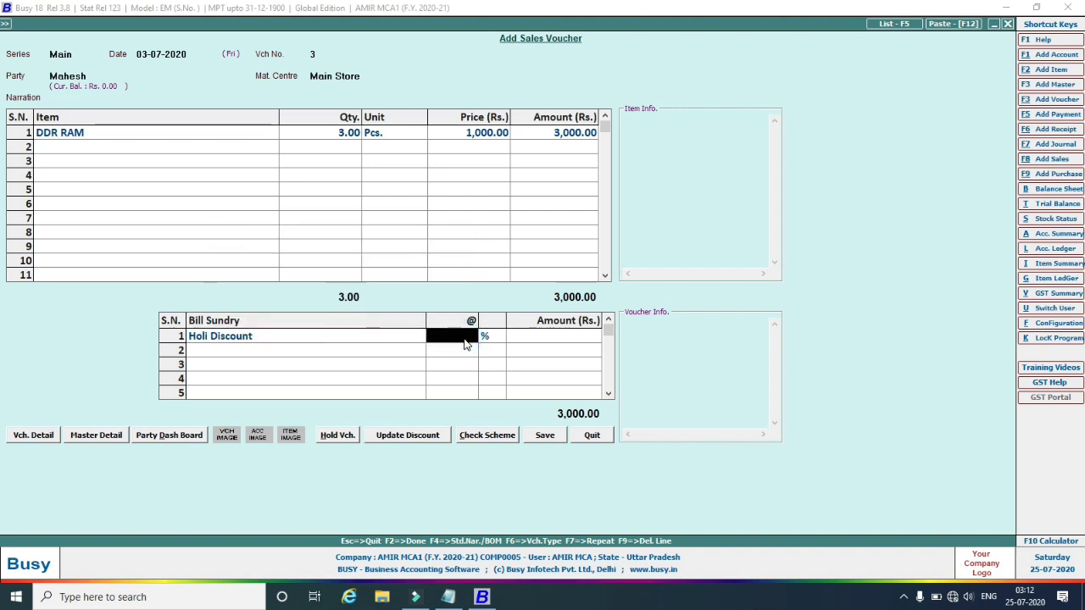
text(5)
key(Return)
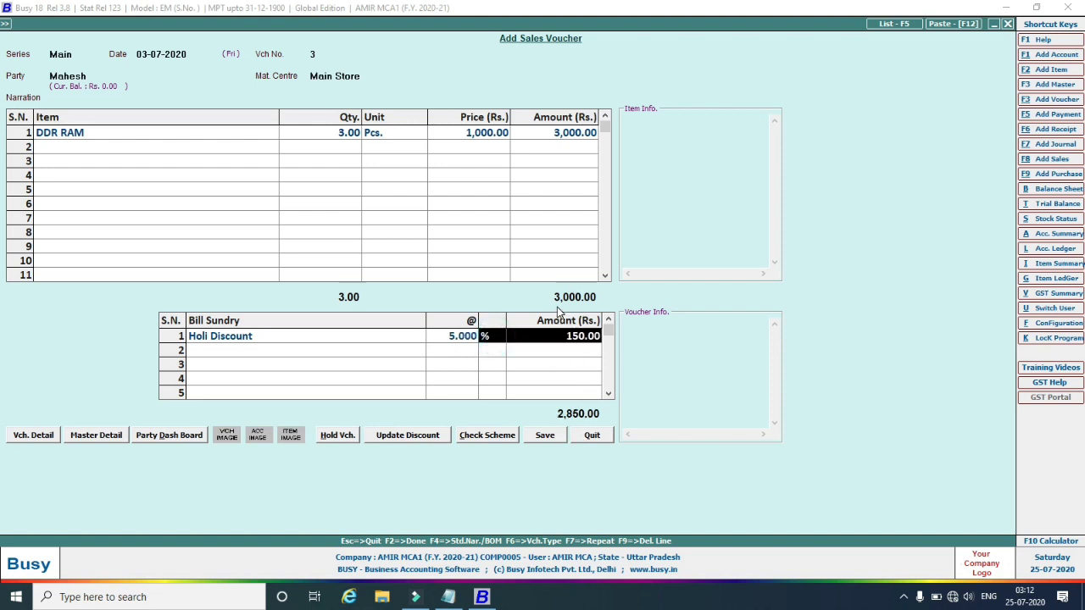
click(462, 340)
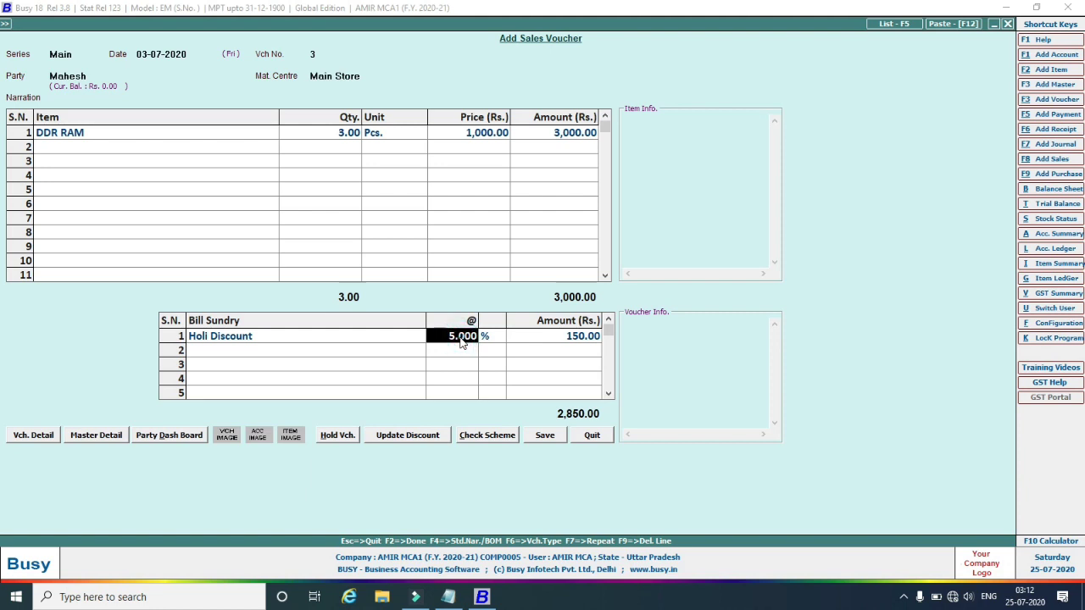
text(3)
click(466, 353)
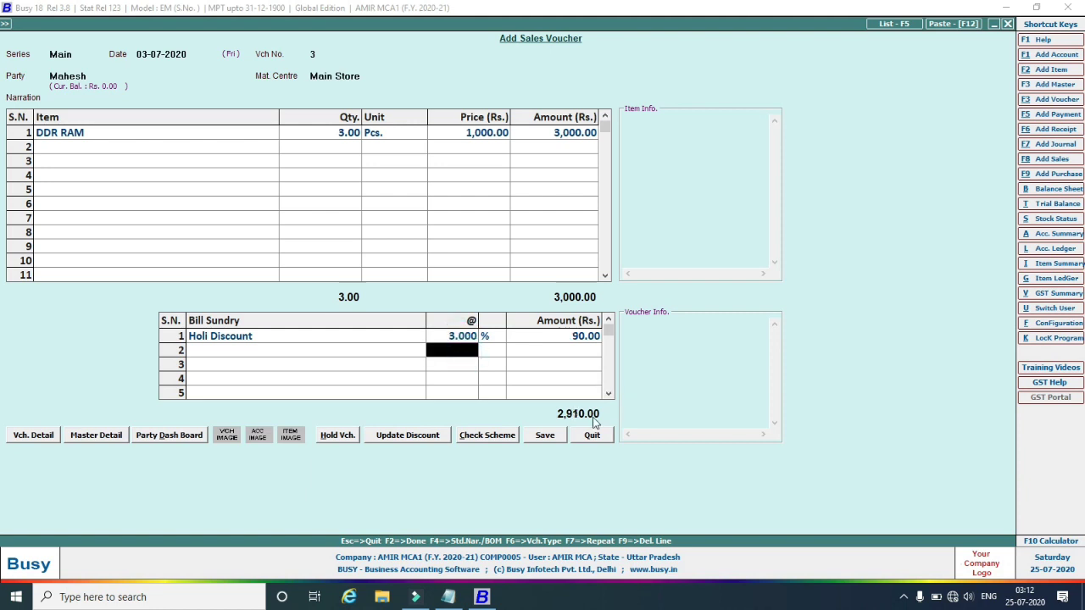
click(536, 438)
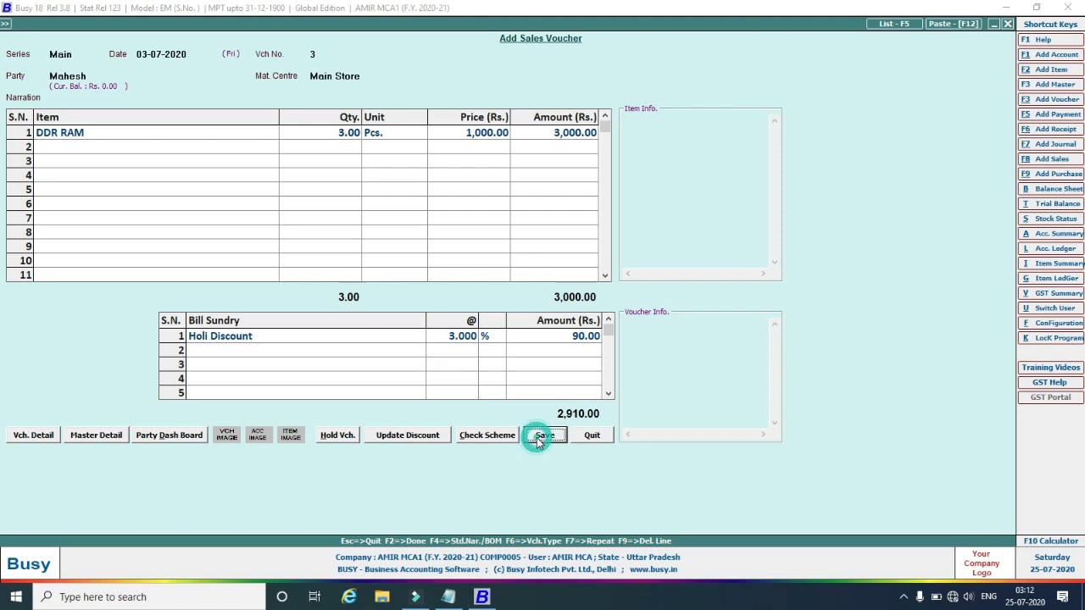
Print-preview invoice 3 in STANDARD format, check the 2,910.00 grand total, then close the preview.
click(546, 334)
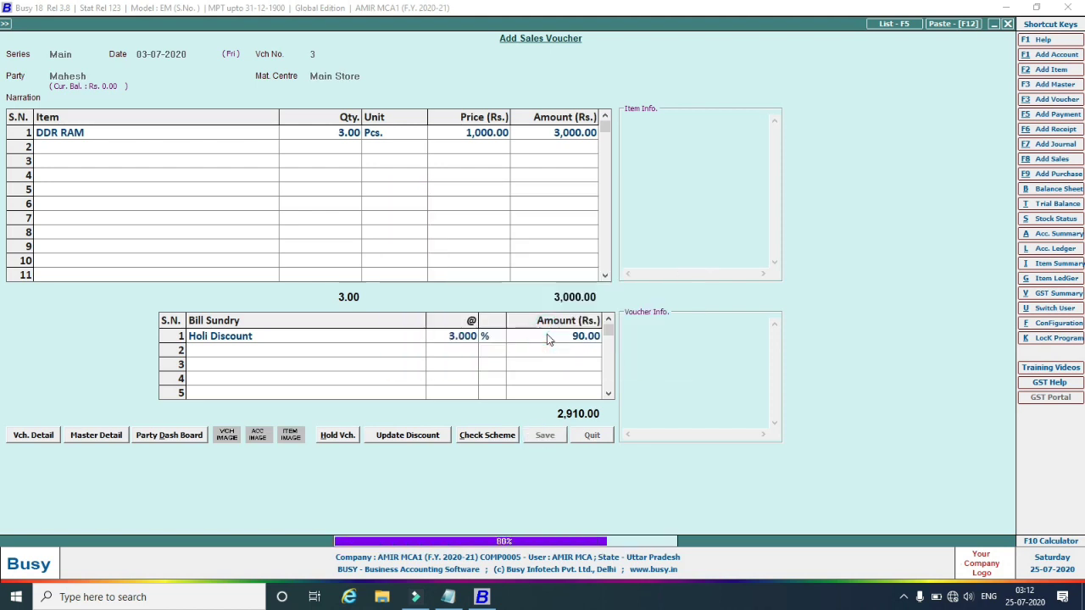
click(571, 327)
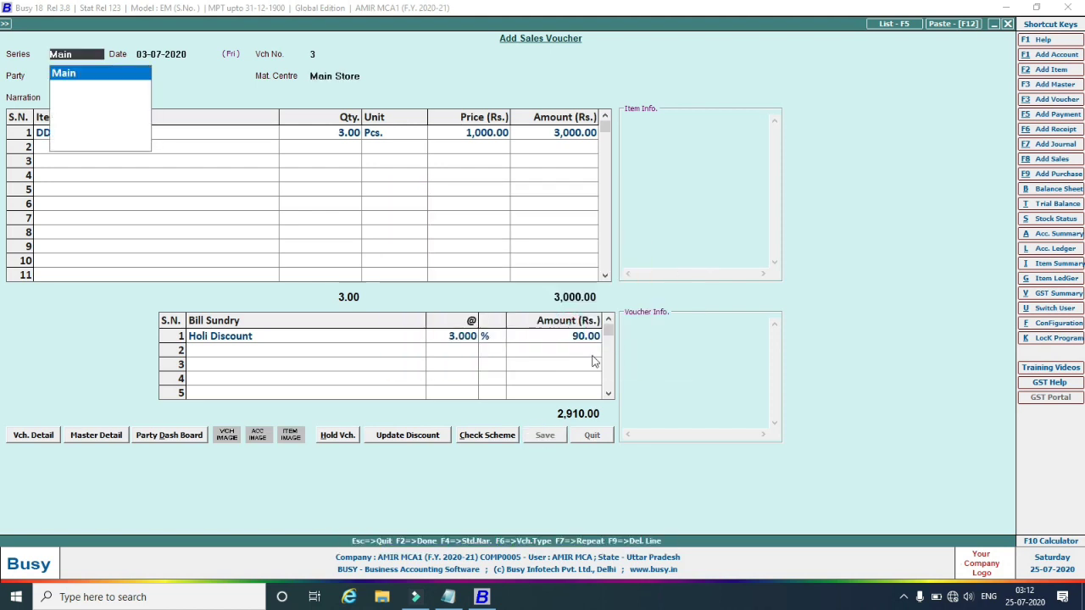
key(Return)
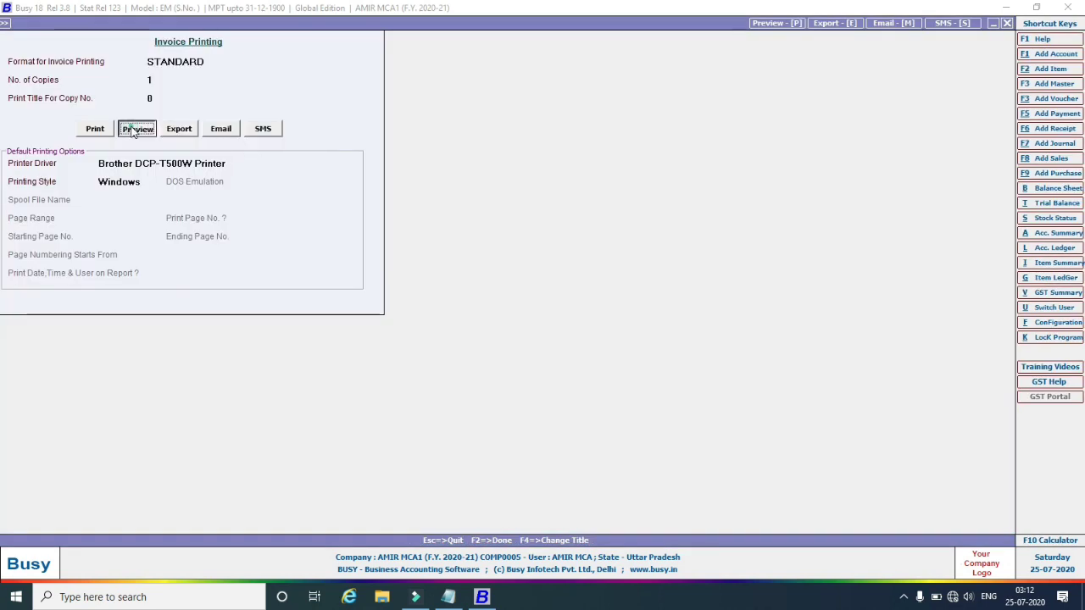
key(F2)
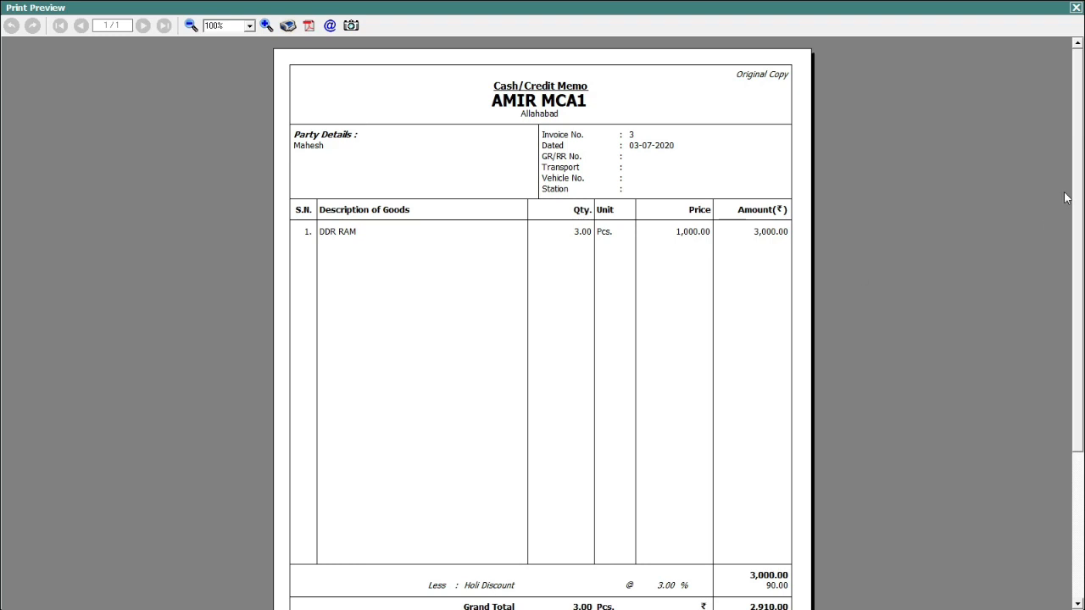
scroll(2, 255, down, 4)
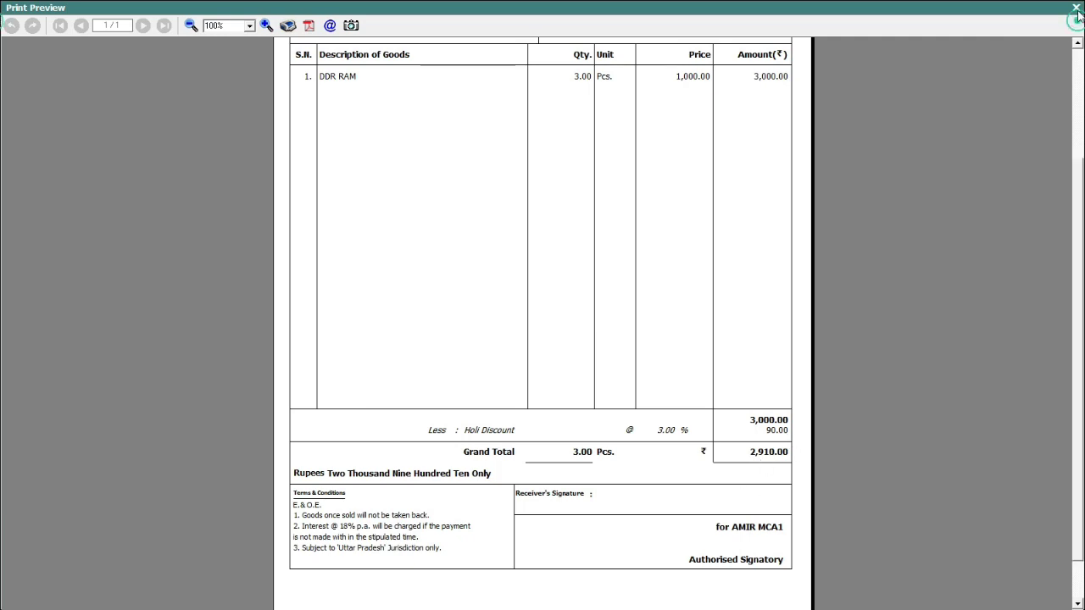
key(Escape)
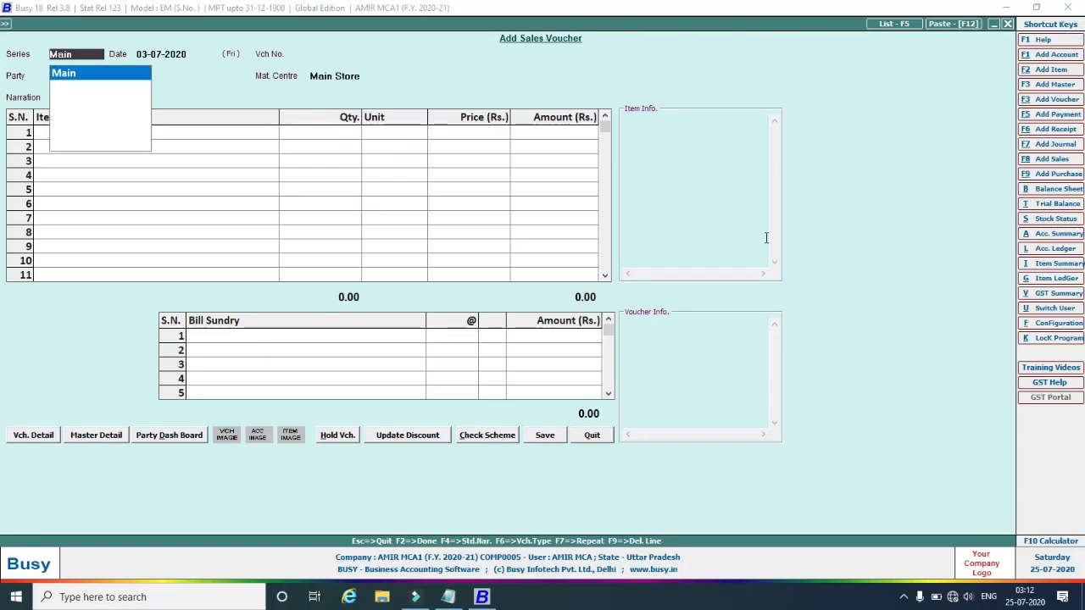